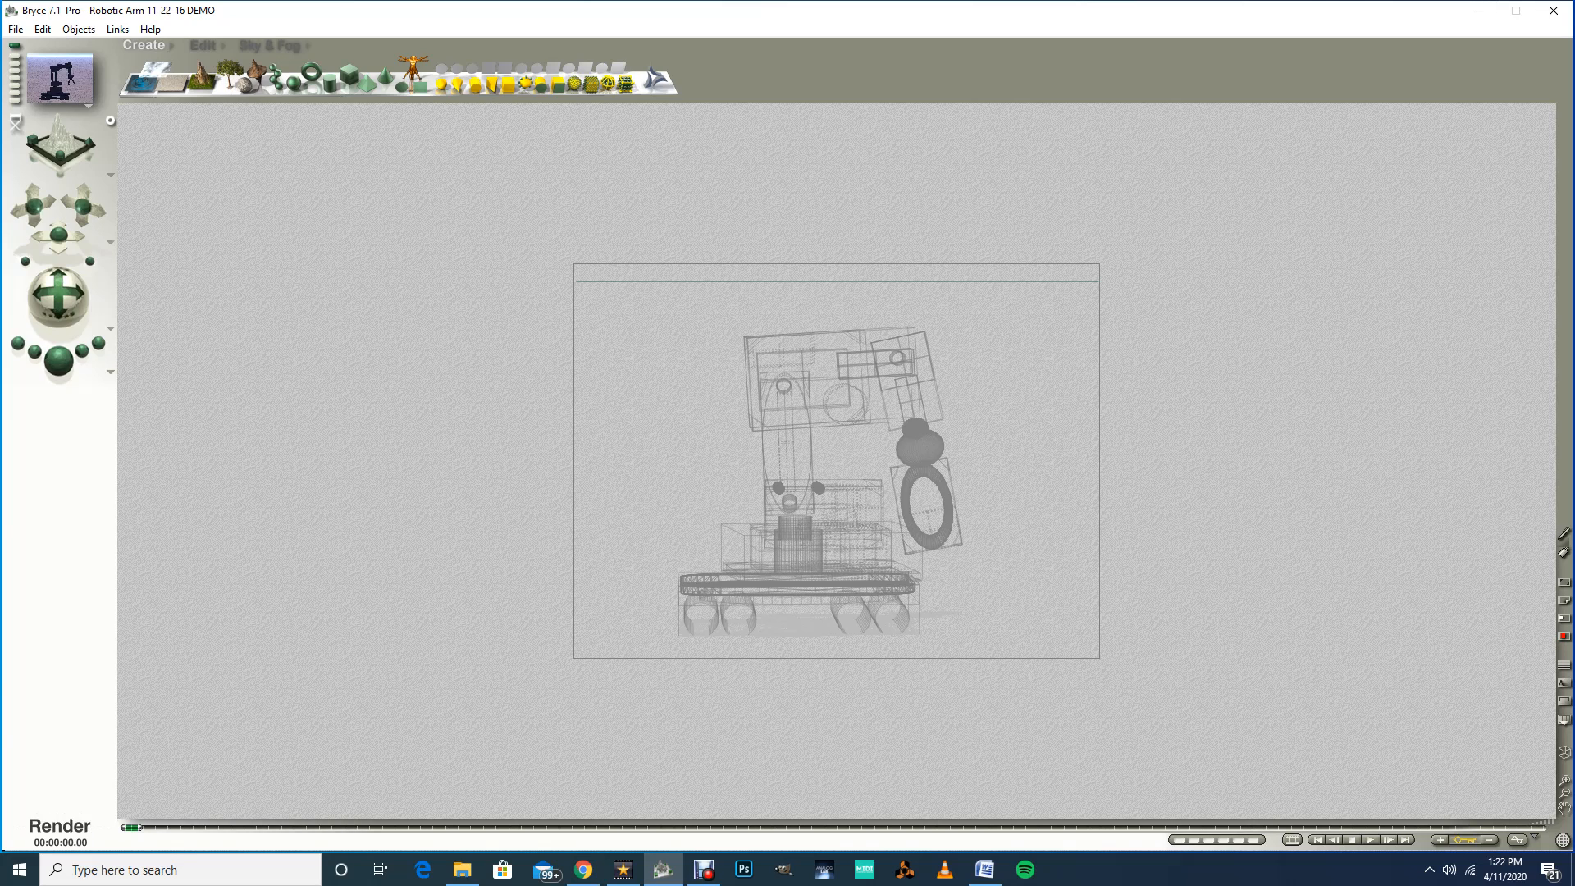
# Step: Preview-render the scene, adjust the sun's direction in Sky & Fog, and render again to check the lighting
pyautogui.click(59, 360)
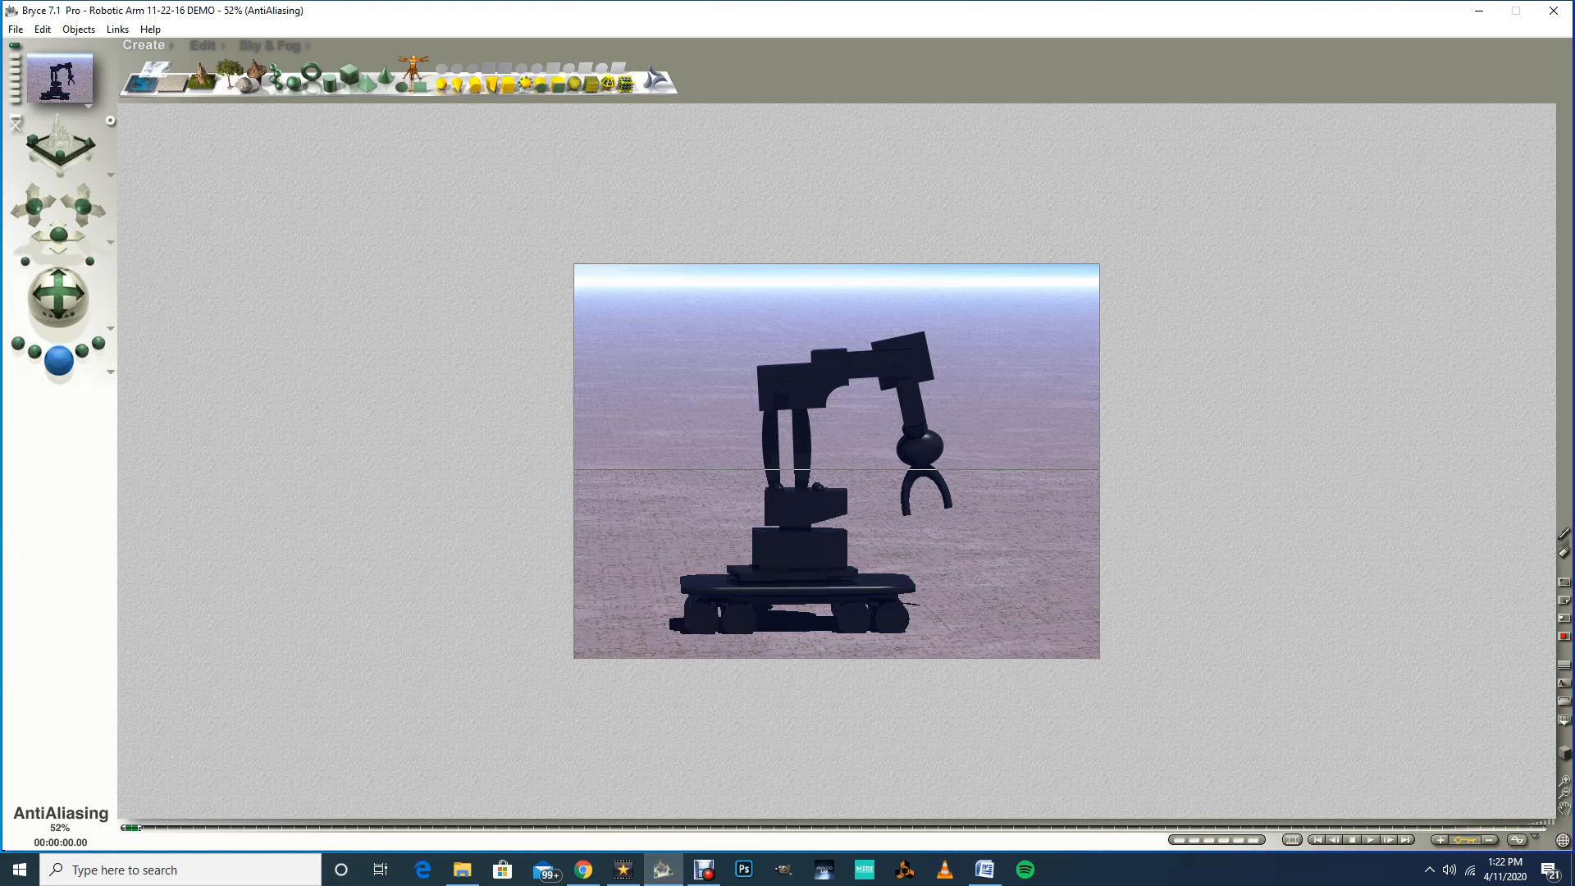
pyautogui.press('Escape')
pyautogui.click(270, 44)
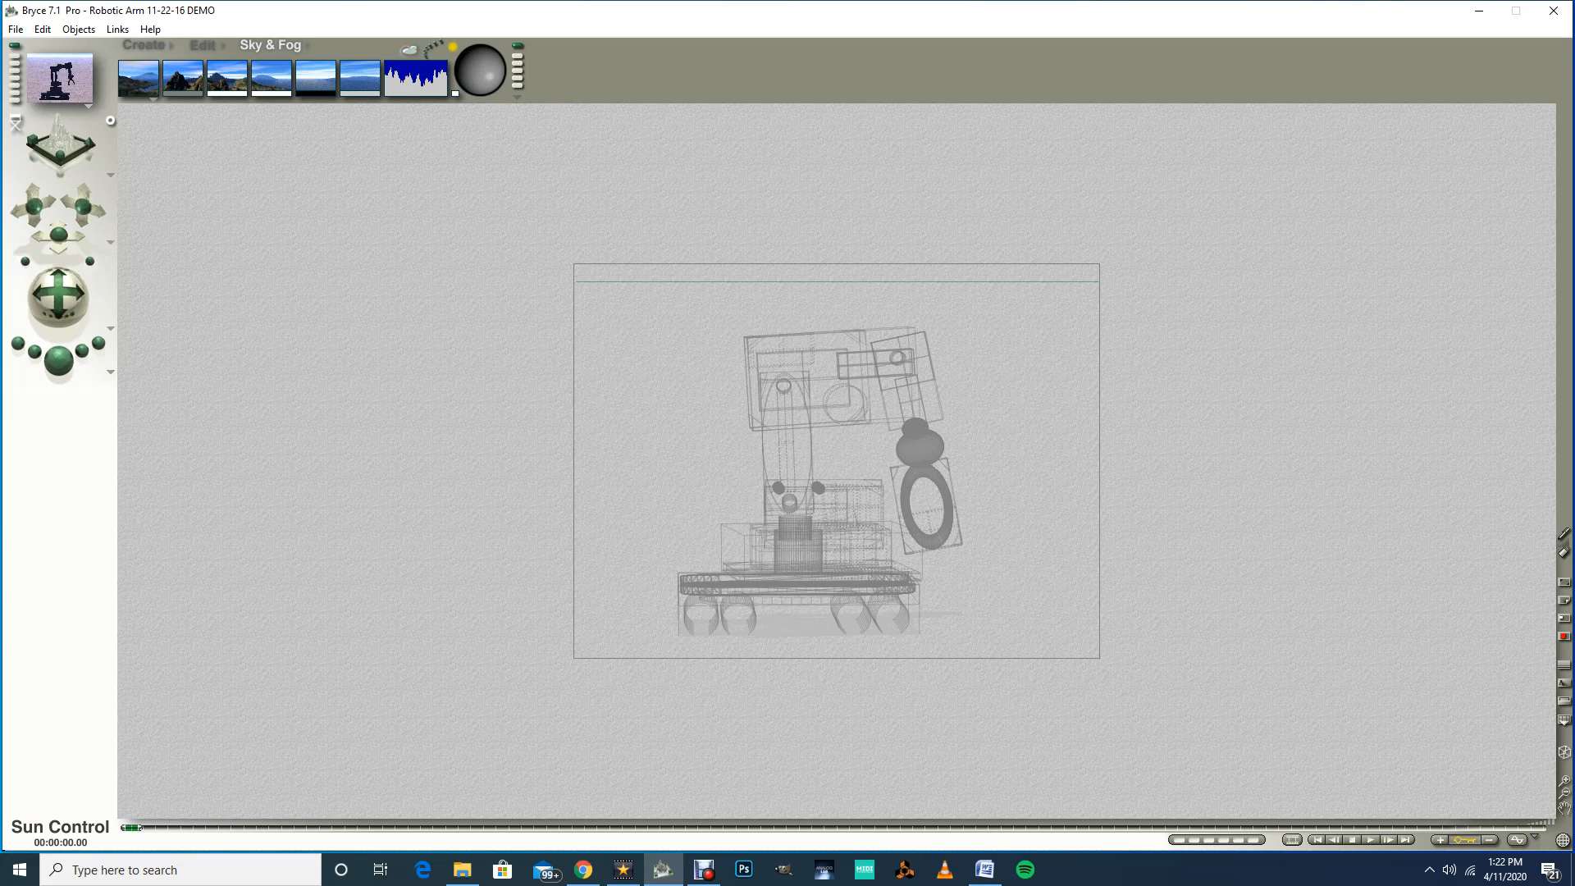
pyautogui.moveTo(498, 68)
pyautogui.mouseDown()
pyautogui.moveTo(479, 57)
pyautogui.moveTo(471, 82)
pyautogui.mouseUp()
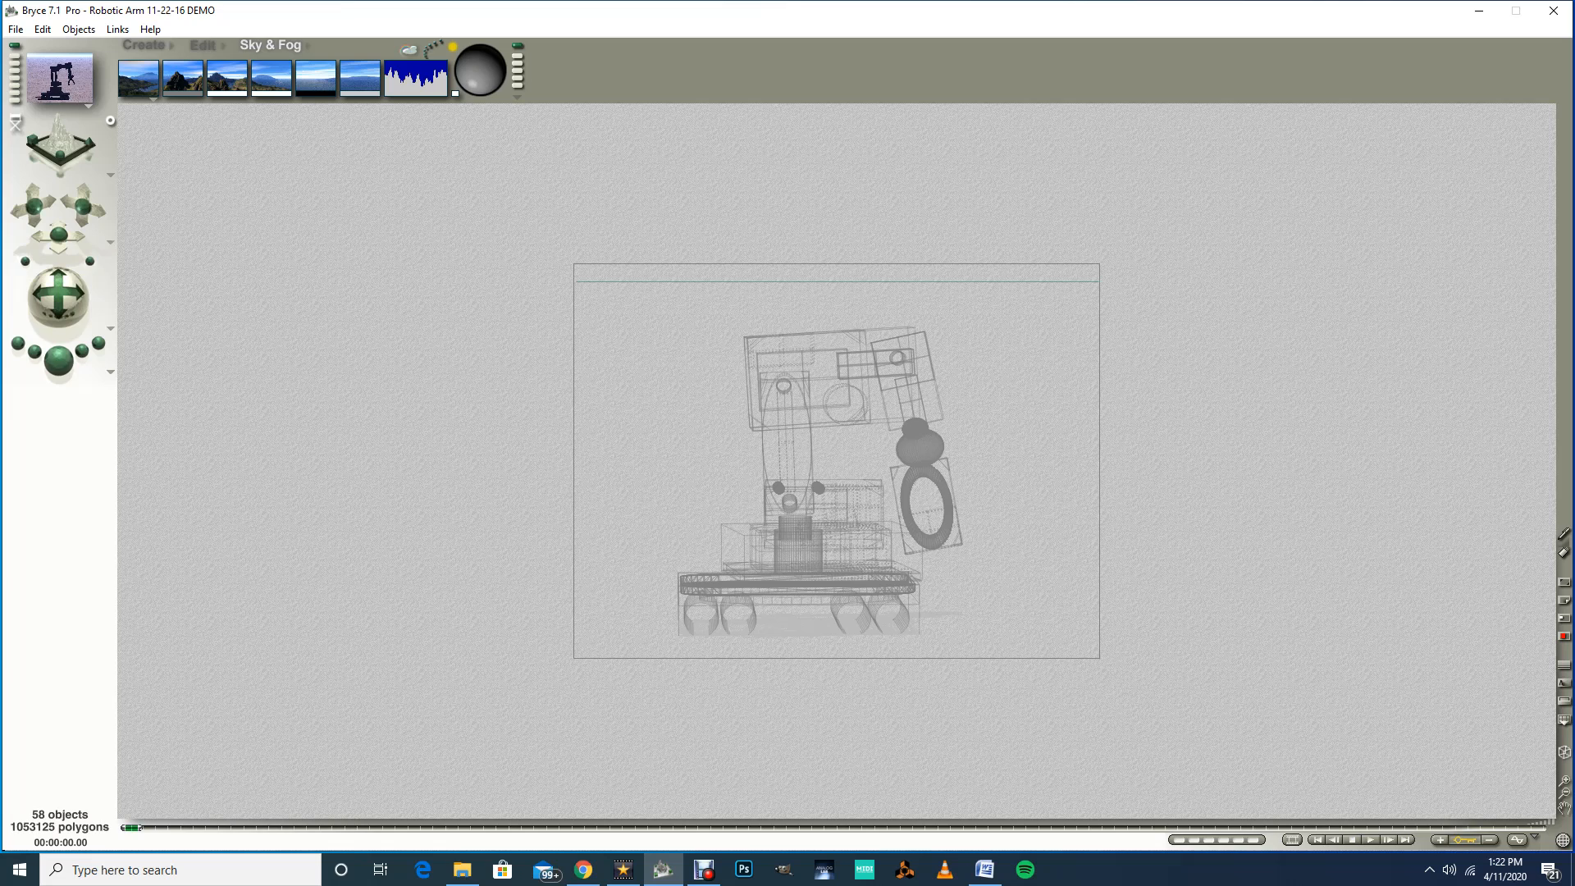
pyautogui.click(58, 359)
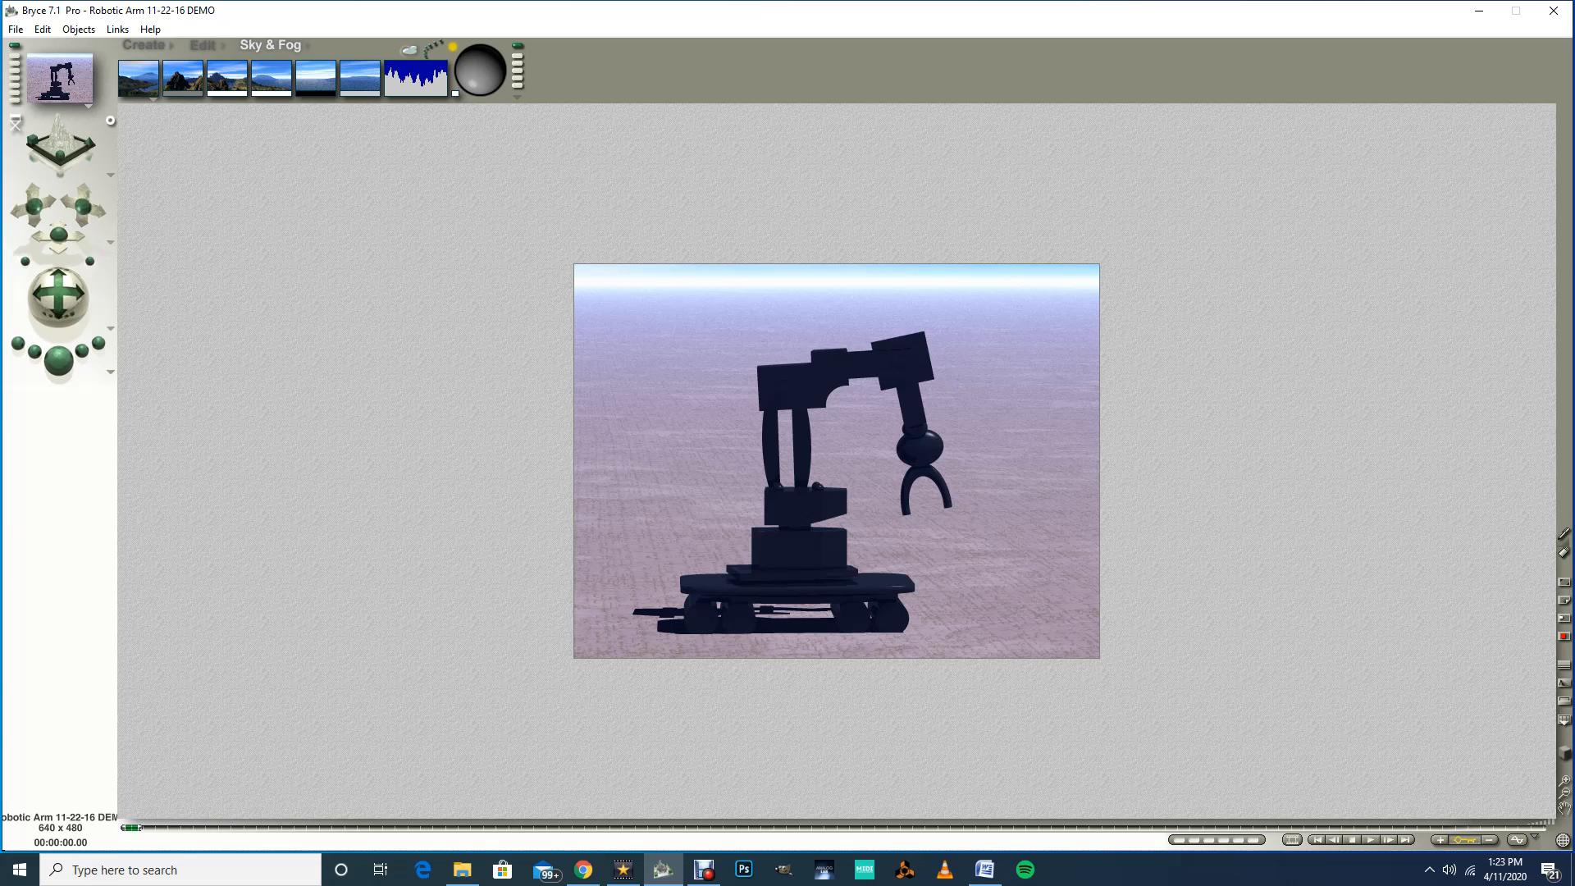
pyautogui.press('Escape')
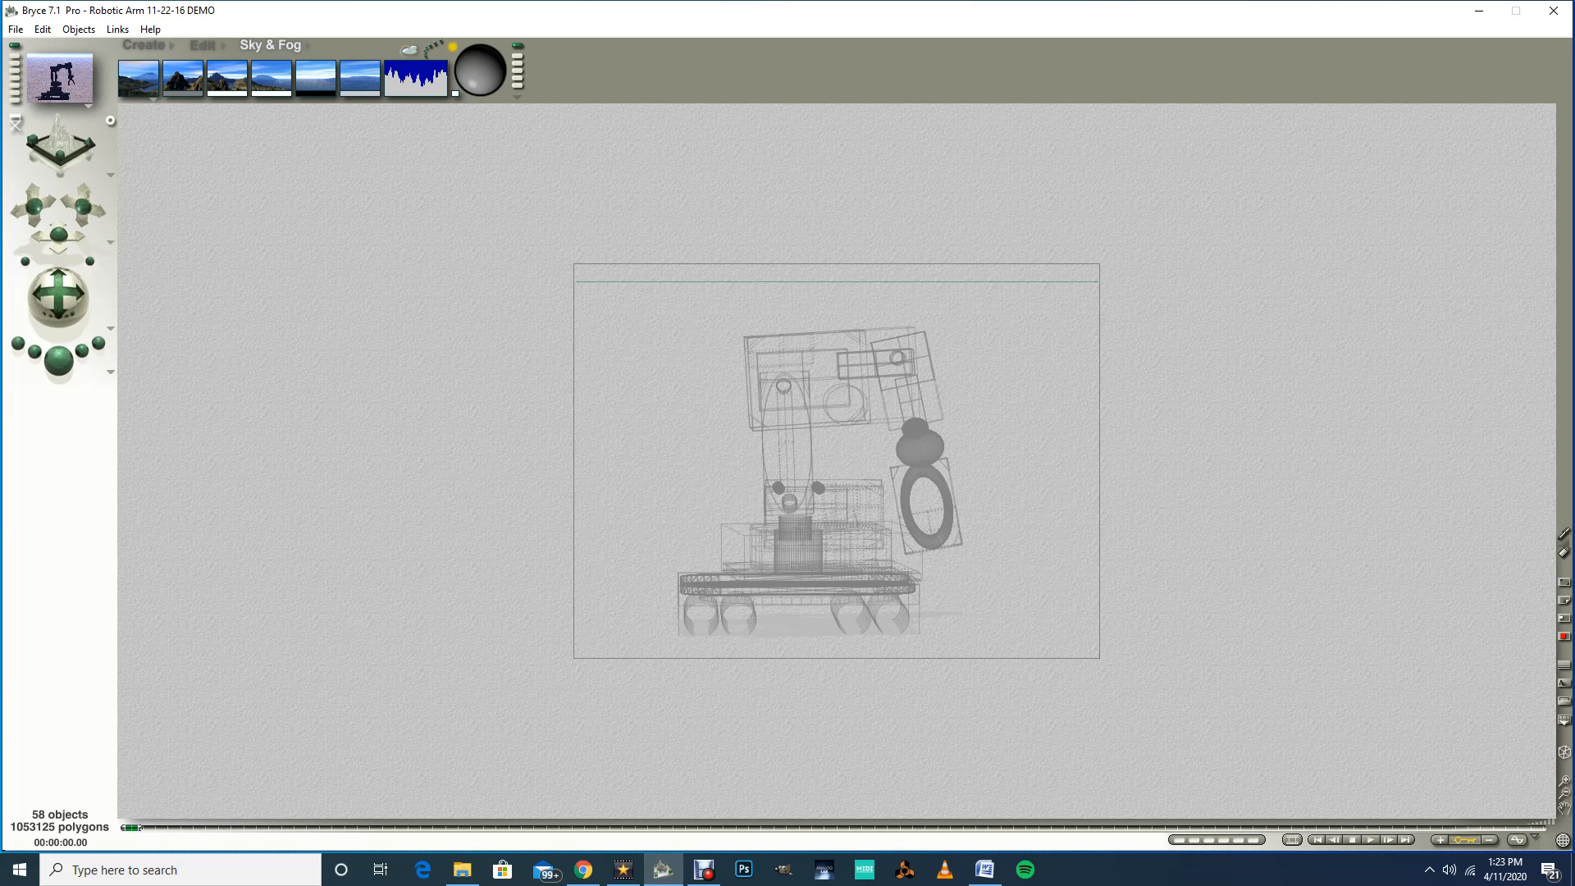
# Step: Link the hand to the Hand Rotater as its parent object
pyautogui.click(797, 586)
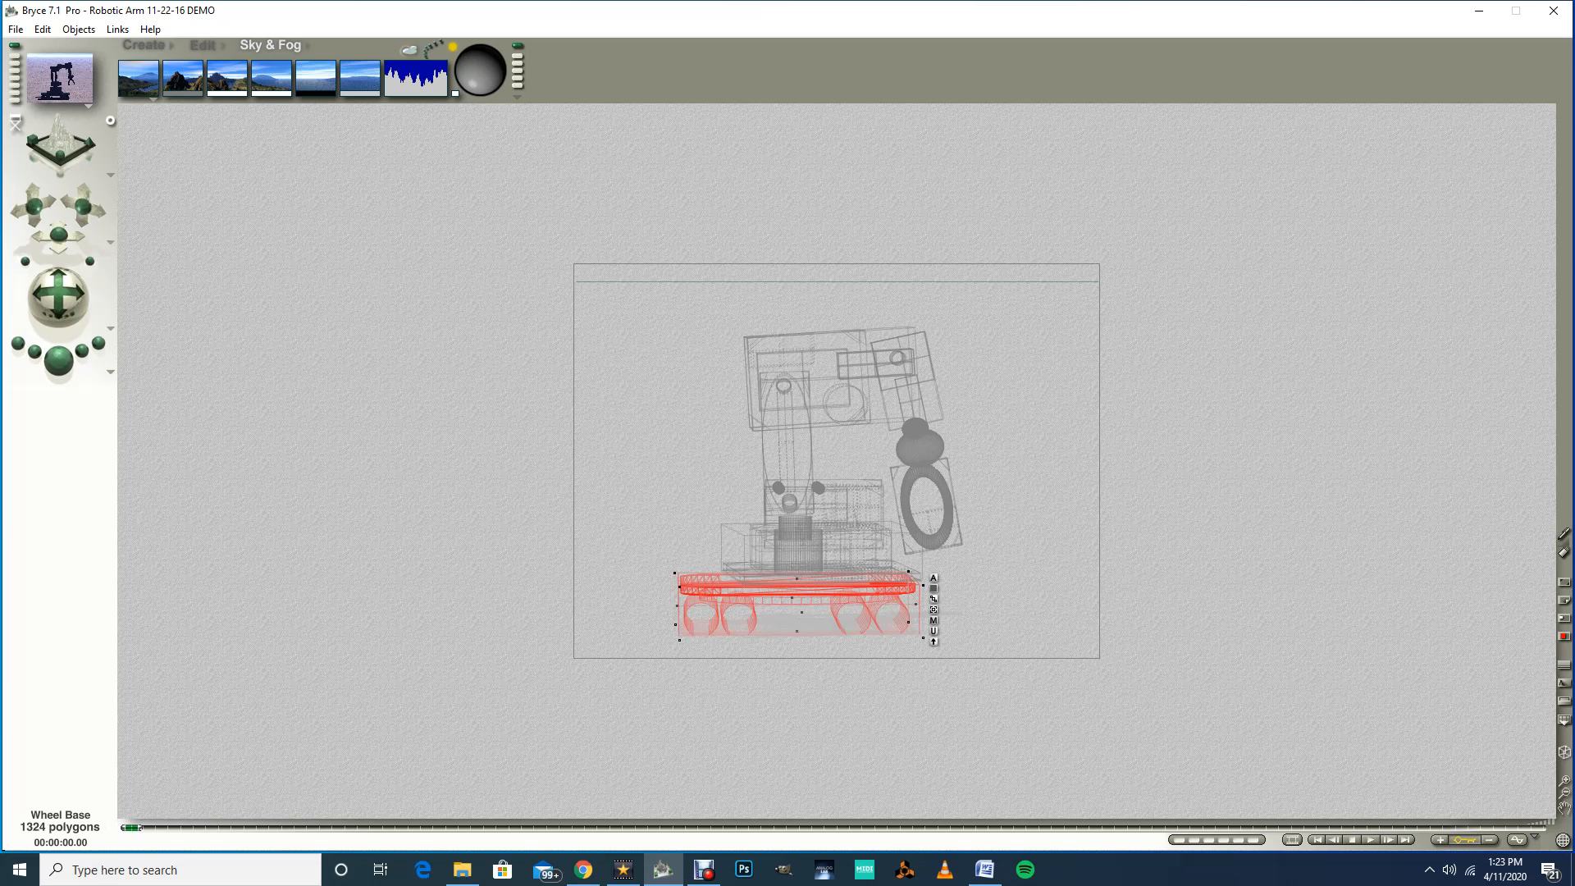
pyautogui.press('Escape')
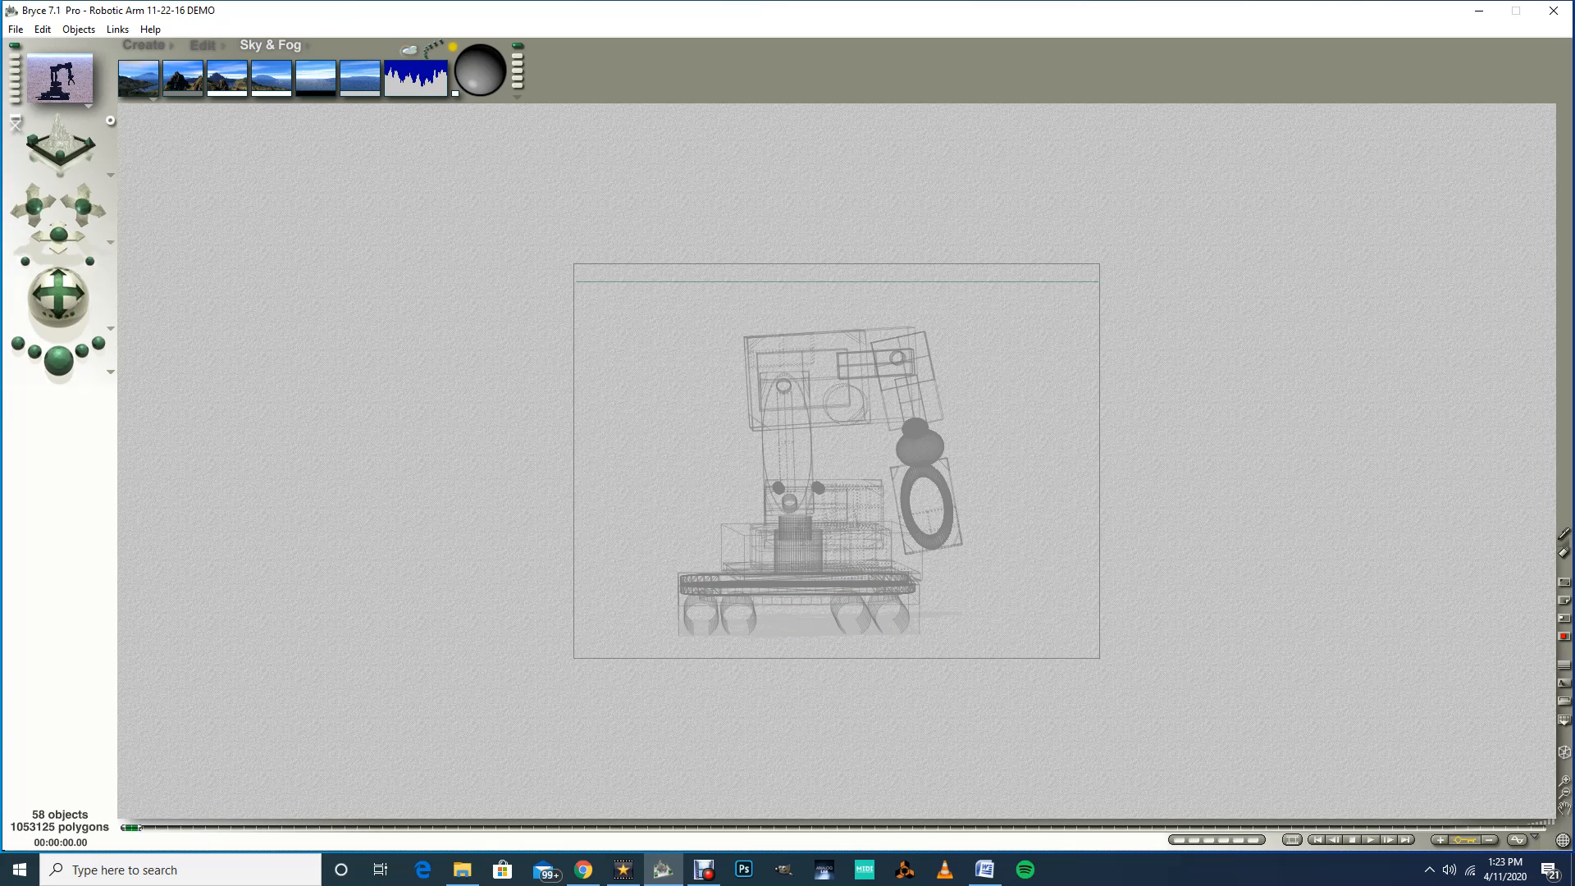
pyautogui.click(927, 509)
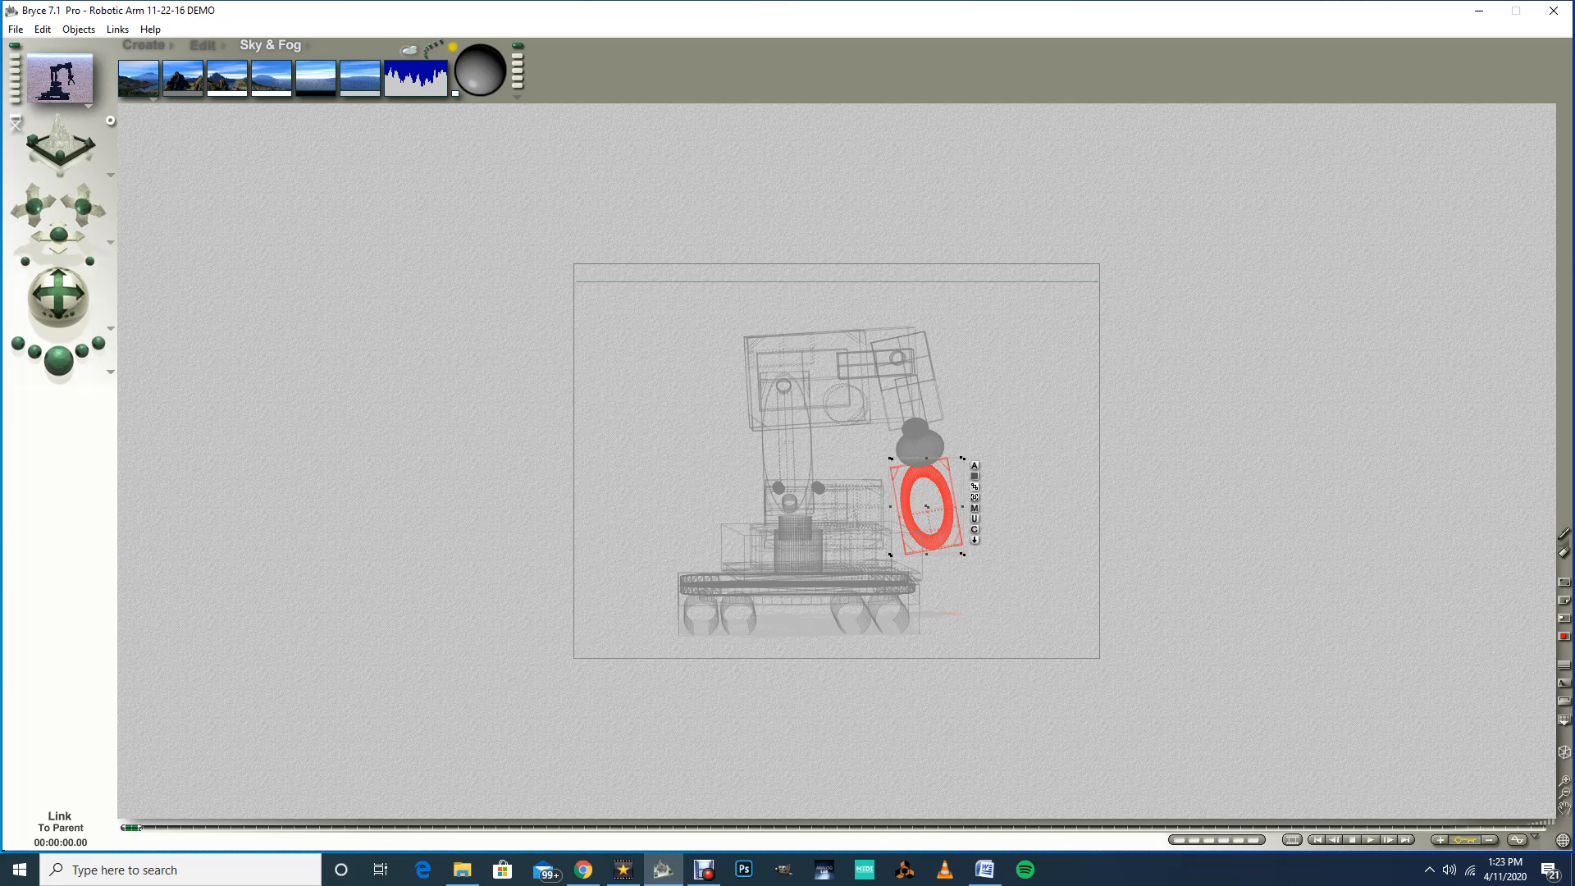
pyautogui.moveTo(974, 486); pyautogui.dragTo(920, 448)
pyautogui.click(975, 465)
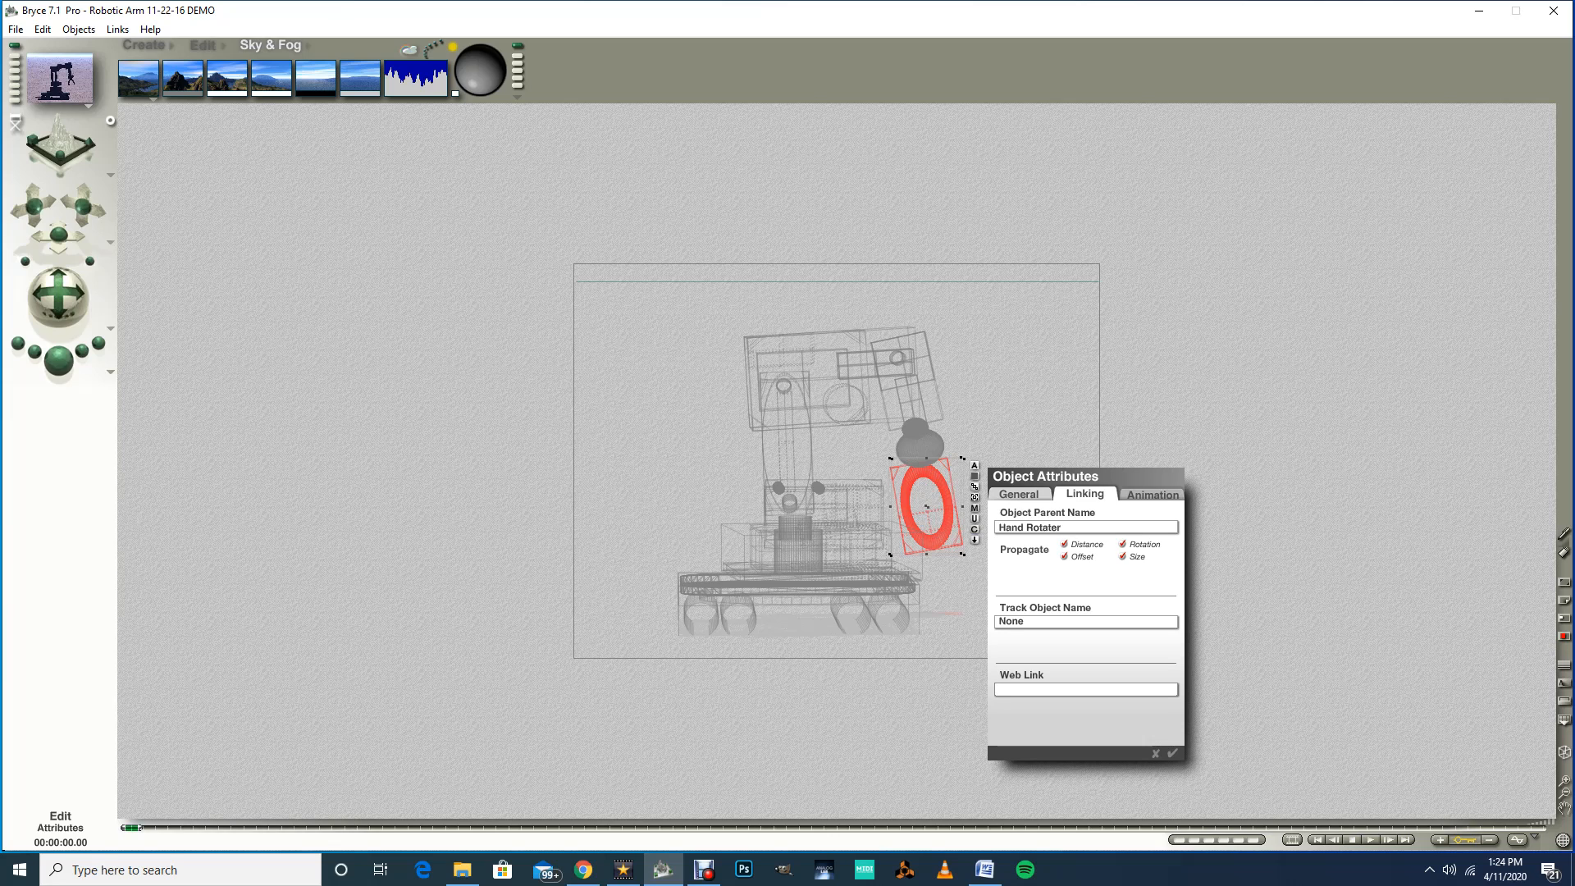
pyautogui.click(1172, 753)
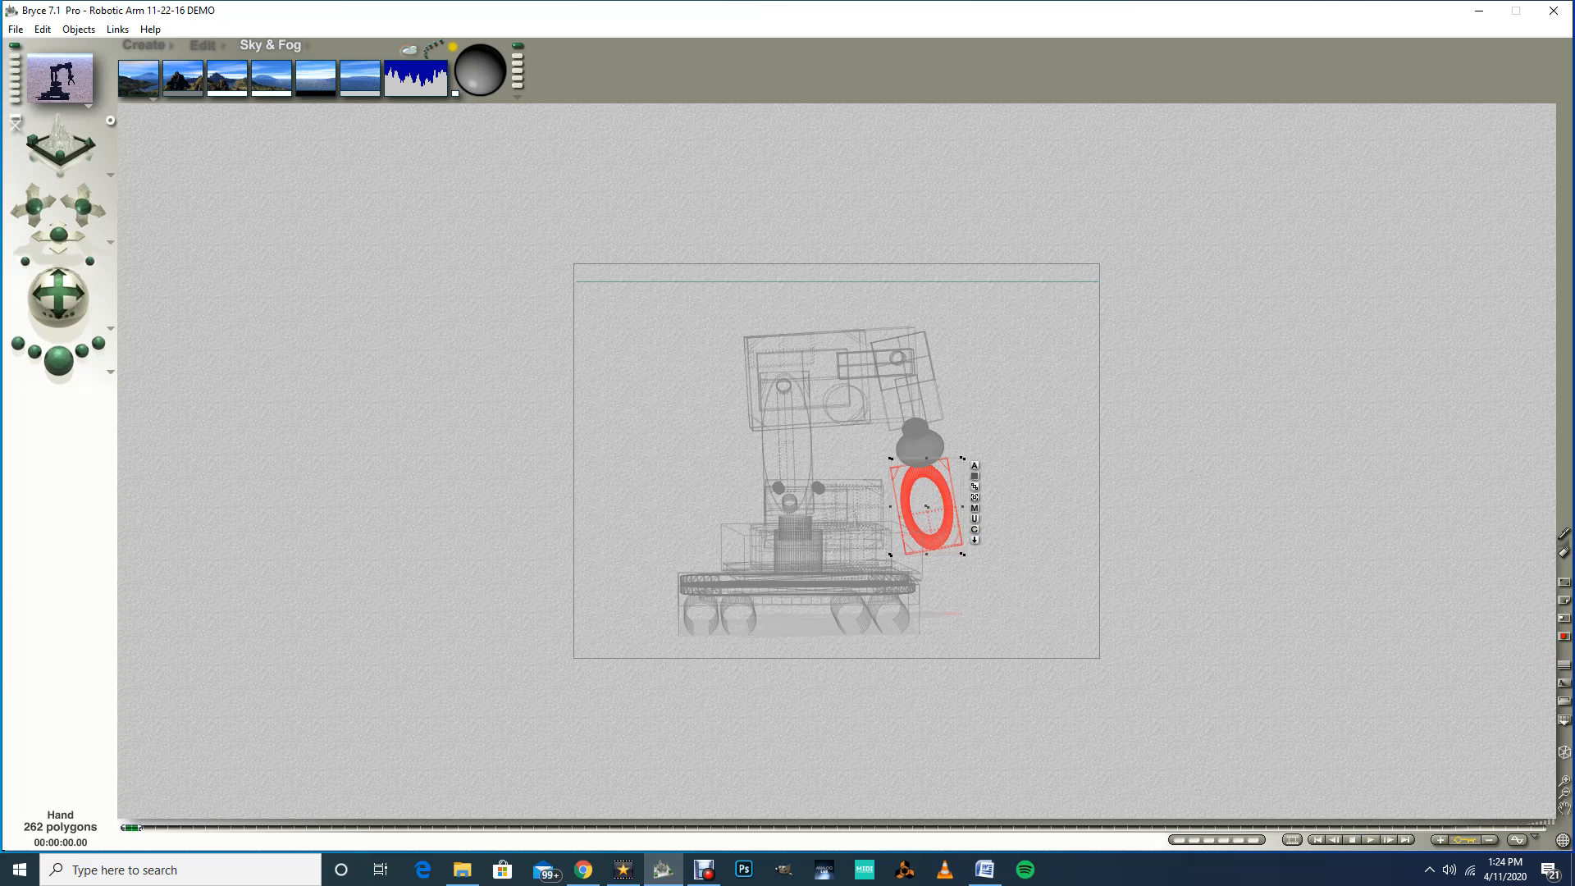
# Step: Open the hand's attributes to review its linking and general settings
pyautogui.click(974, 465)
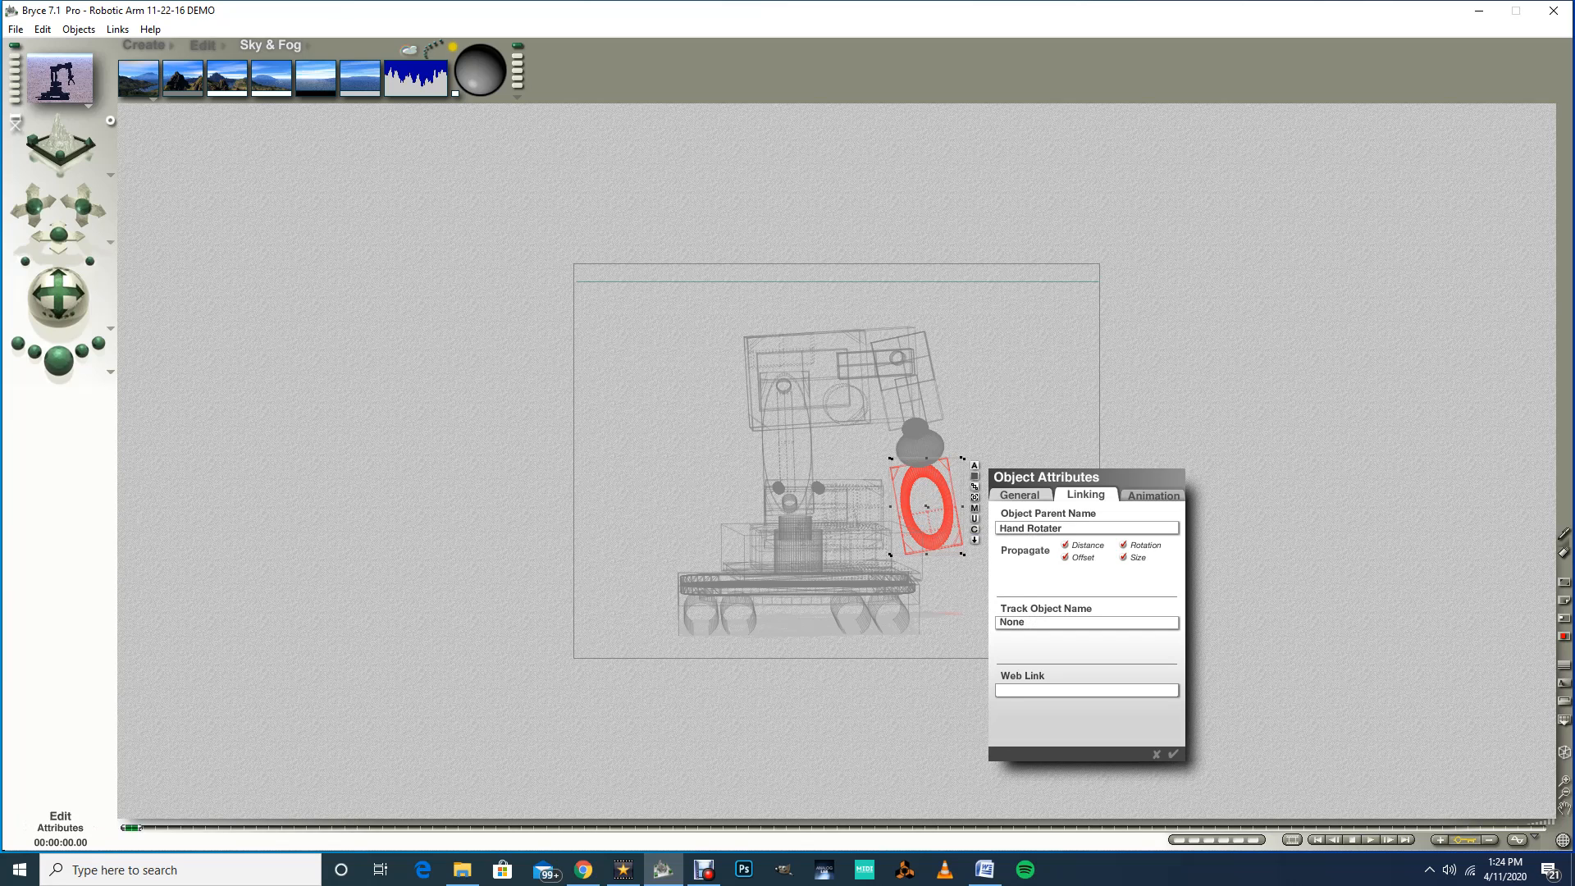
pyautogui.click(1019, 495)
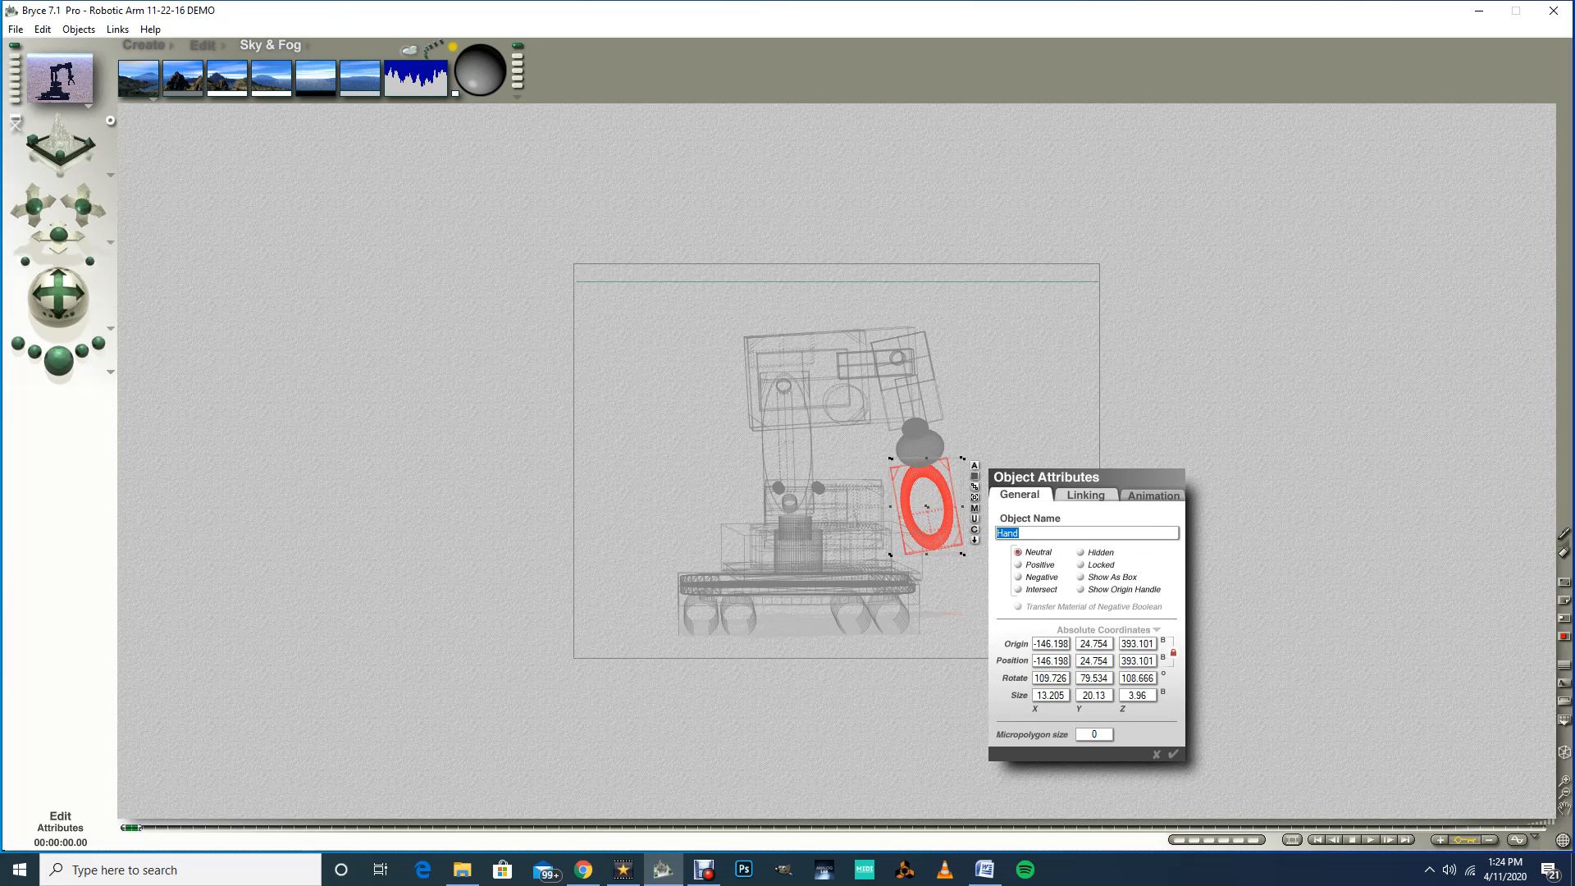
pyautogui.press('Return')
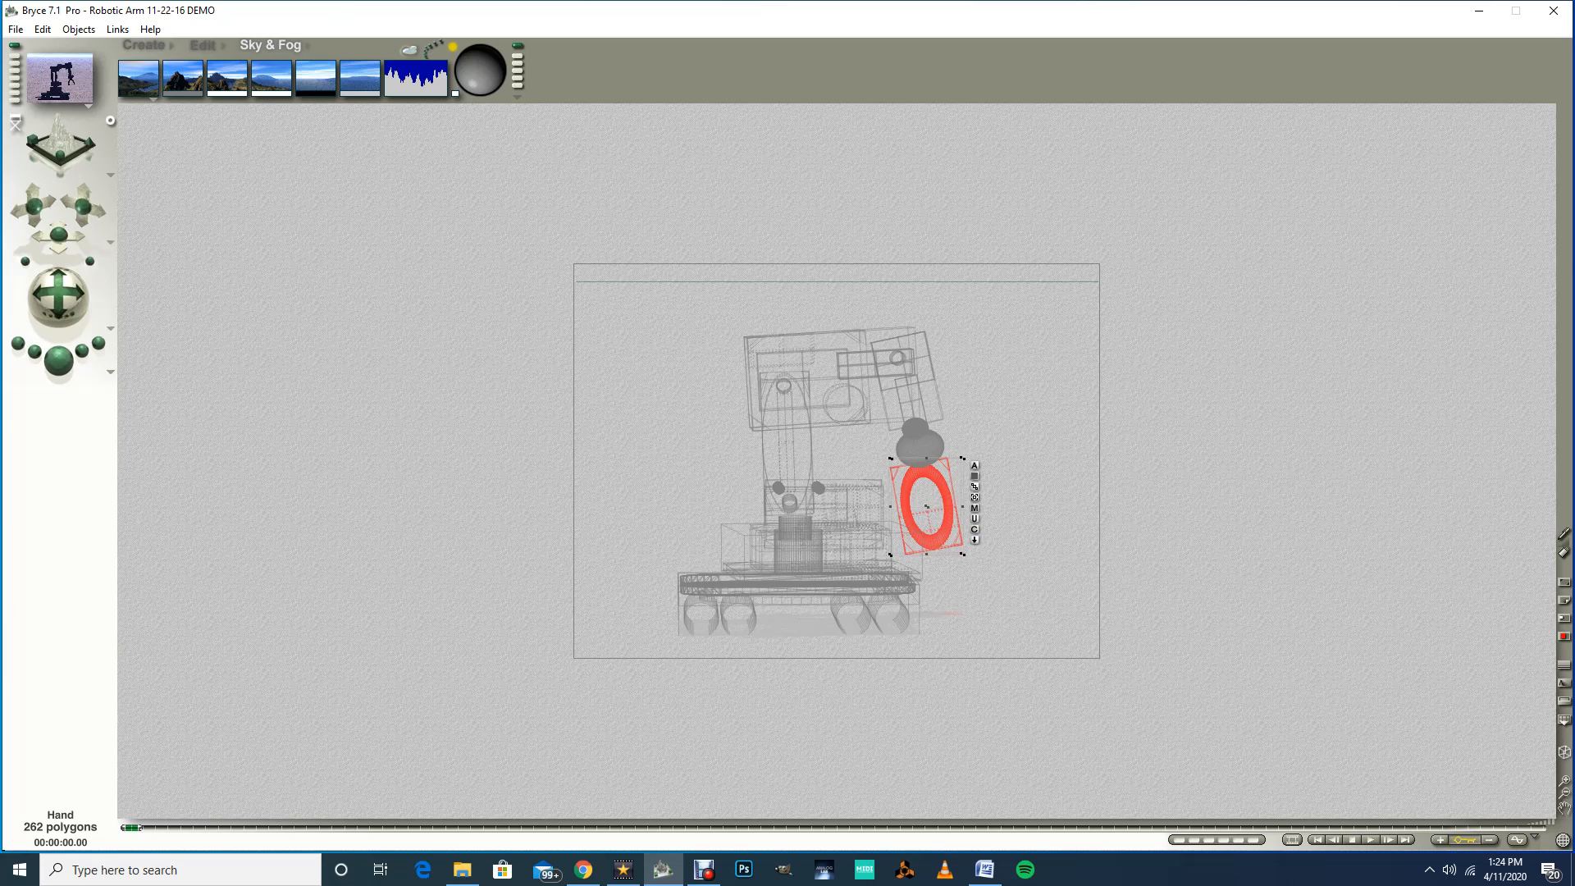
# Step: Link the hand rotater to the wrist rotater as its parent object
pyautogui.click(919, 447)
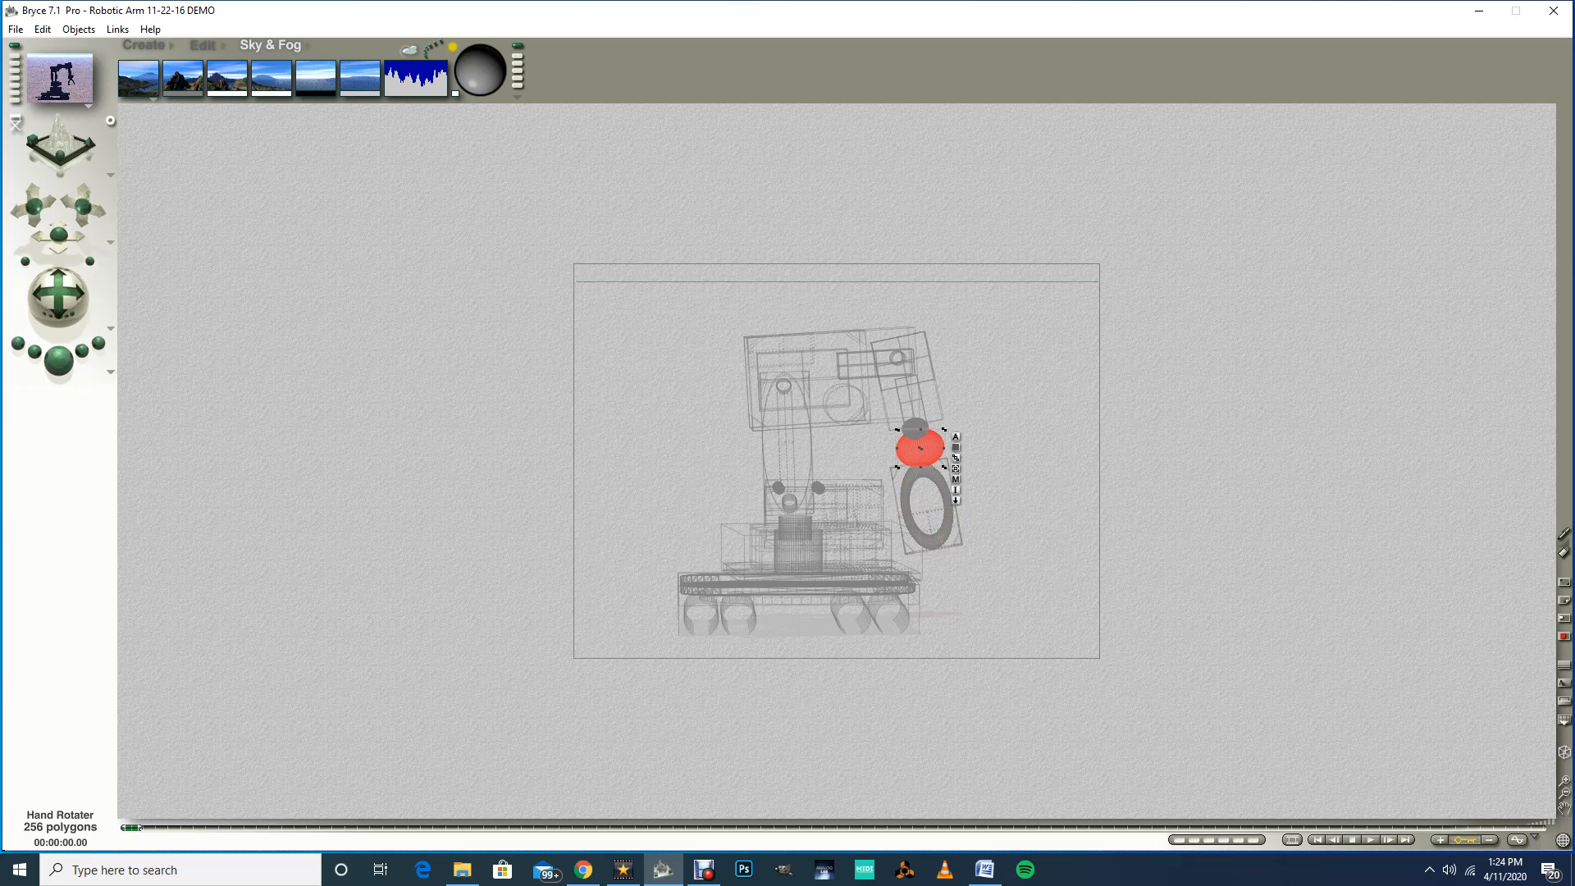
pyautogui.moveTo(956, 457); pyautogui.dragTo(916, 428)
pyautogui.click(915, 428)
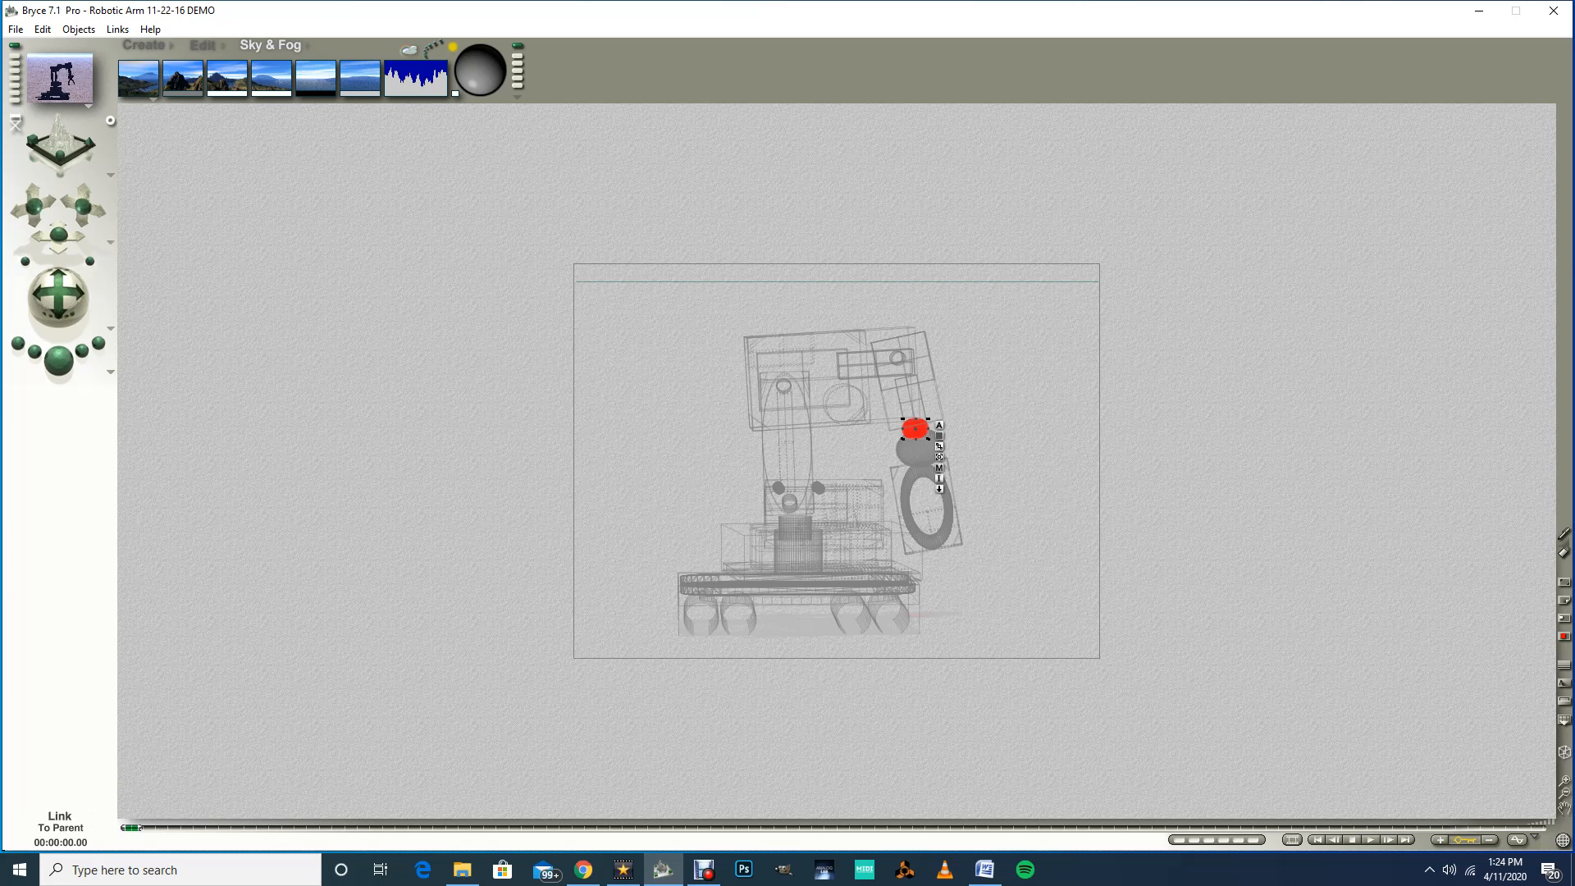
pyautogui.click(939, 446)
pyautogui.moveTo(923, 426); pyautogui.dragTo(928, 410)
# Step: Open the wrist rotater's attributes and set its parent object to Wrist
pyautogui.click(939, 424)
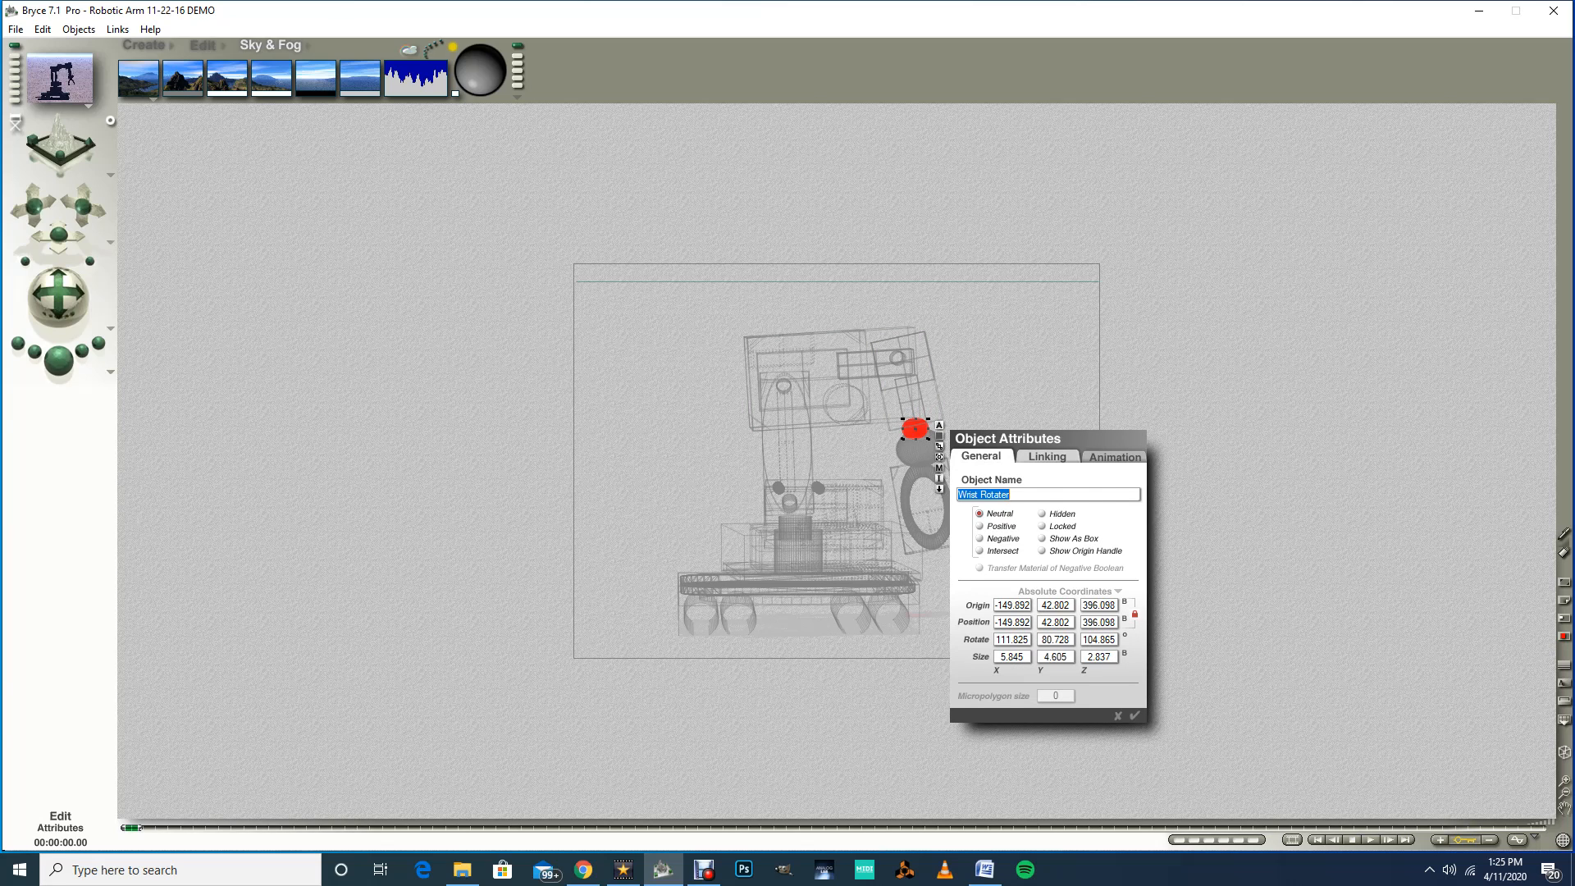
pyautogui.click(1047, 456)
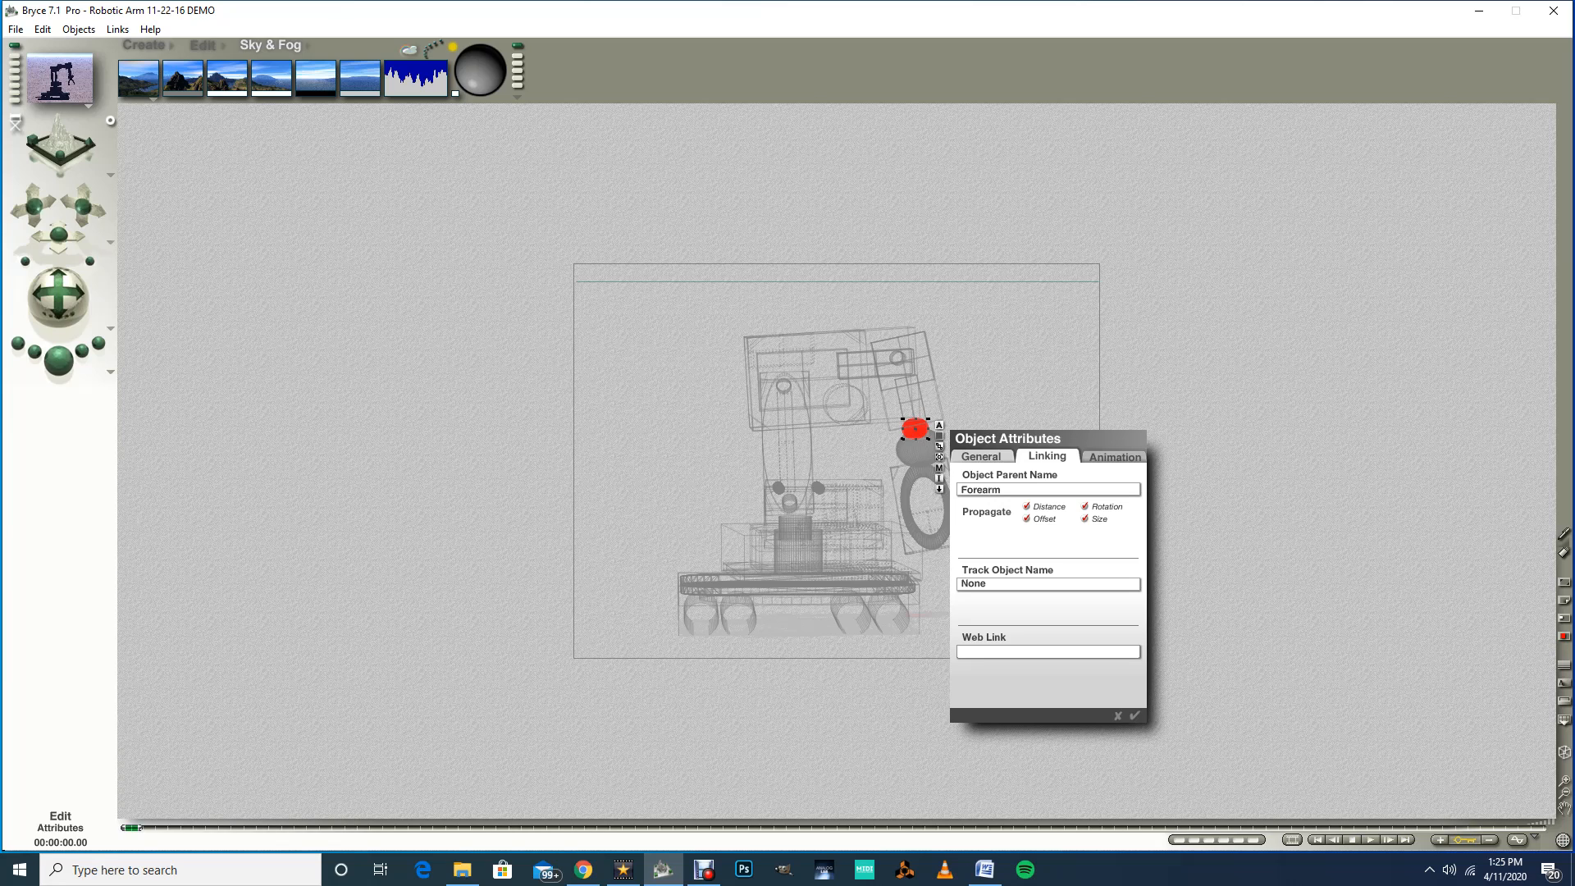
pyautogui.press('Return')
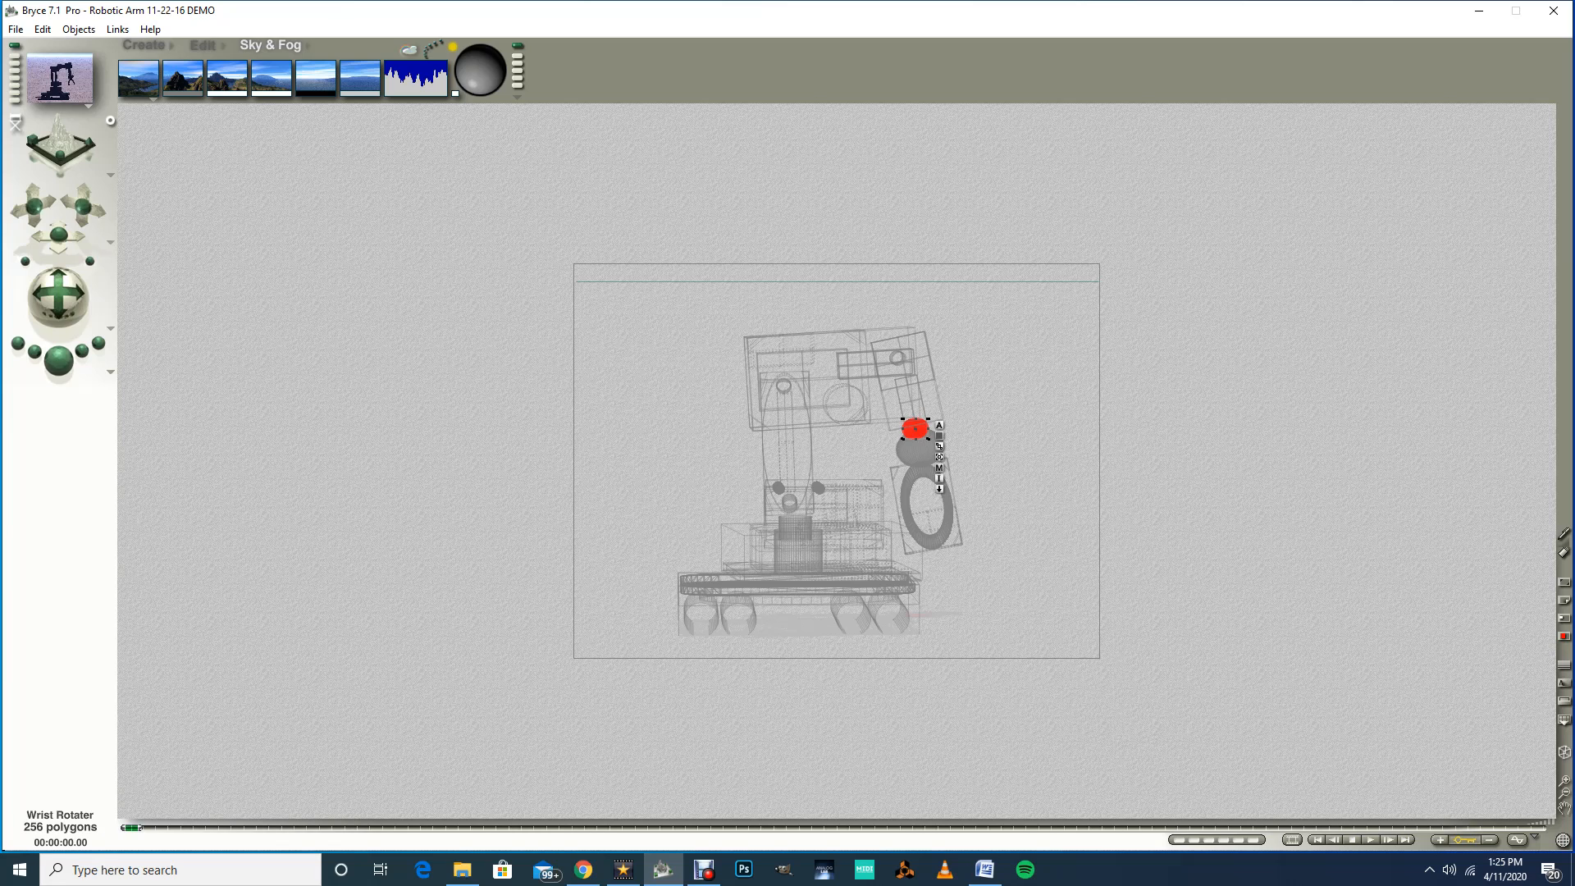
pyautogui.click(939, 425)
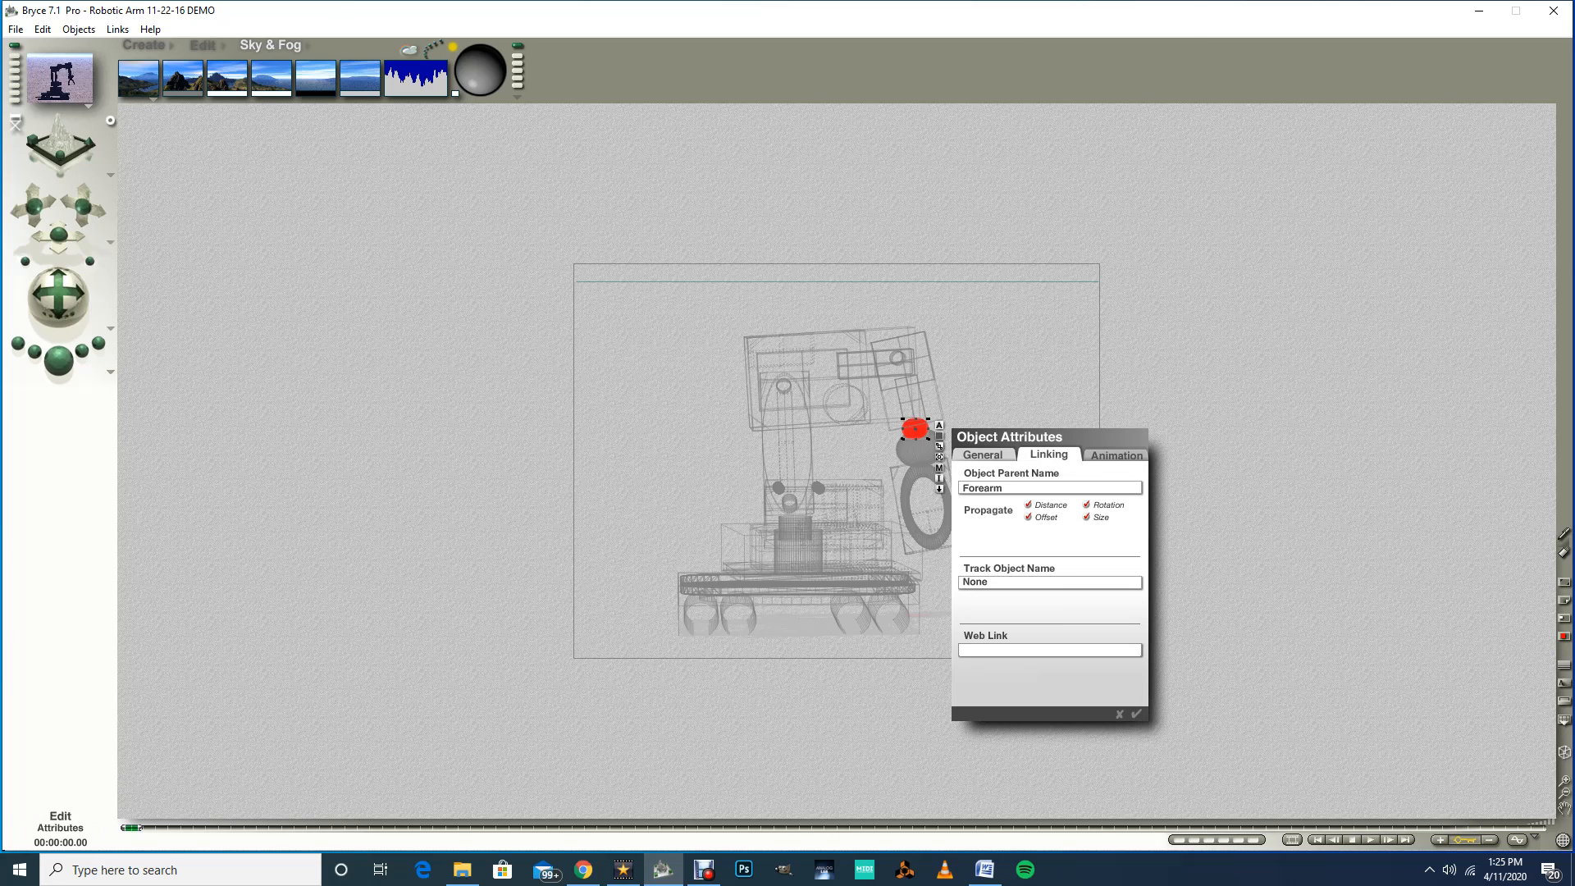
pyautogui.click(1033, 488)
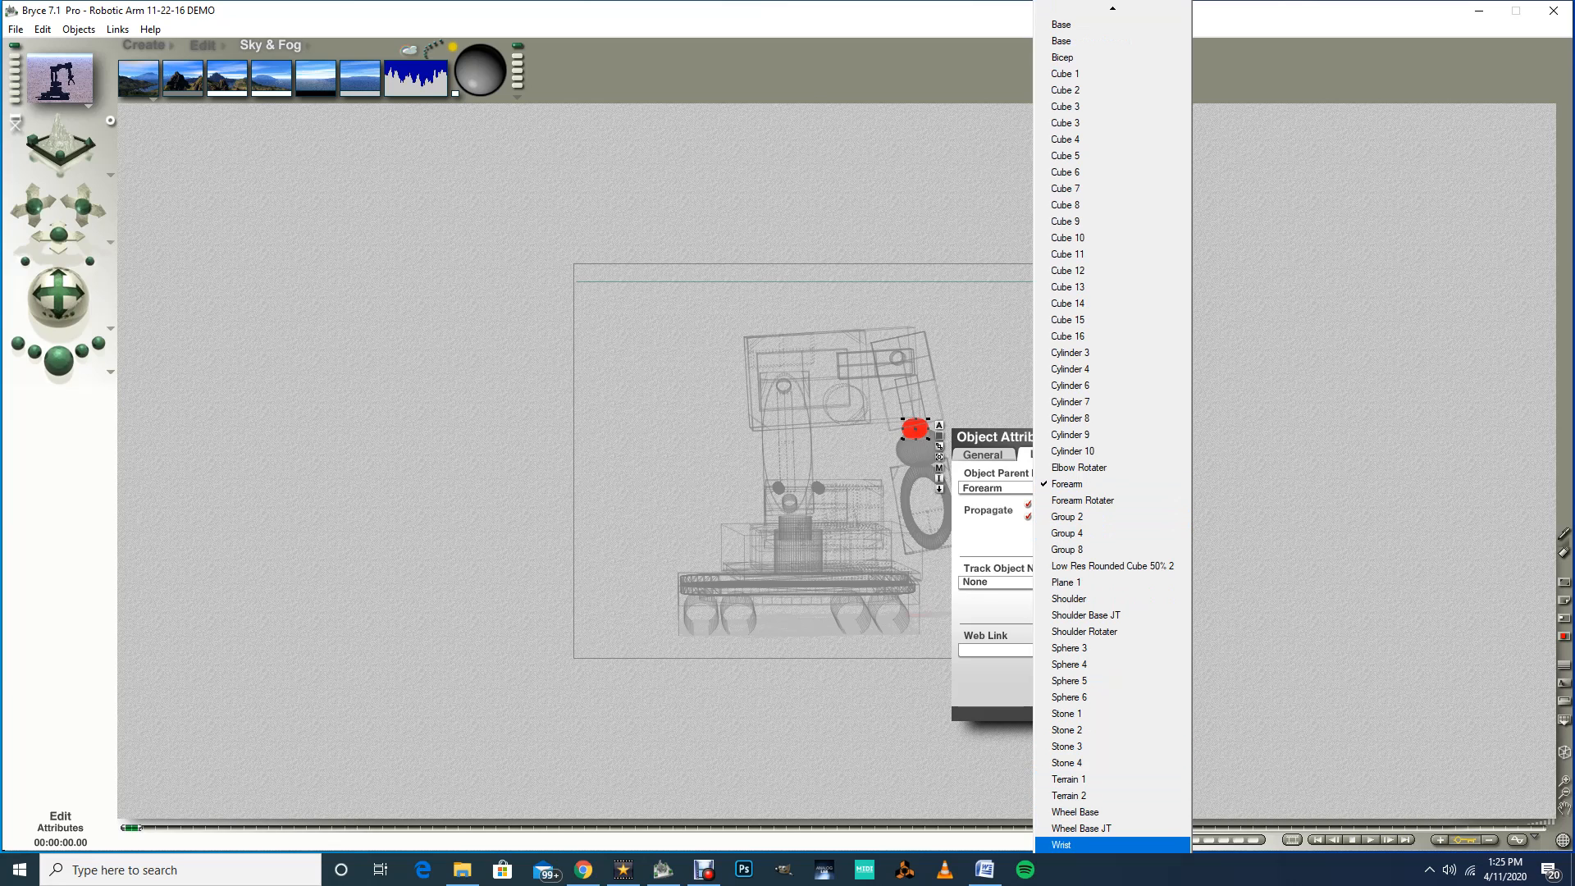
pyautogui.click(1066, 844)
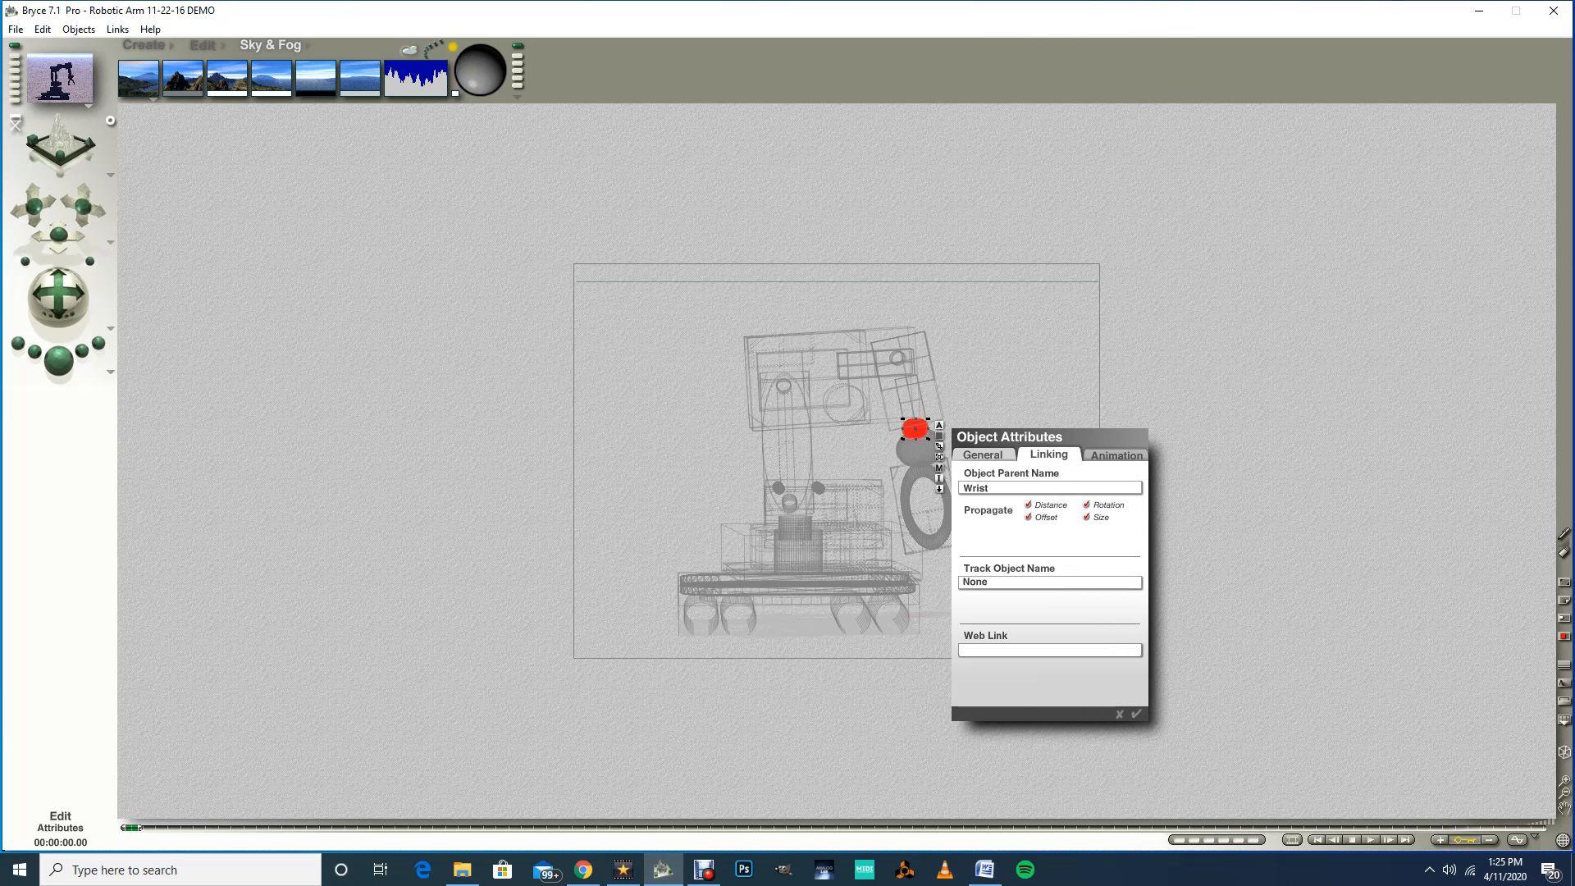
pyautogui.press('Return')
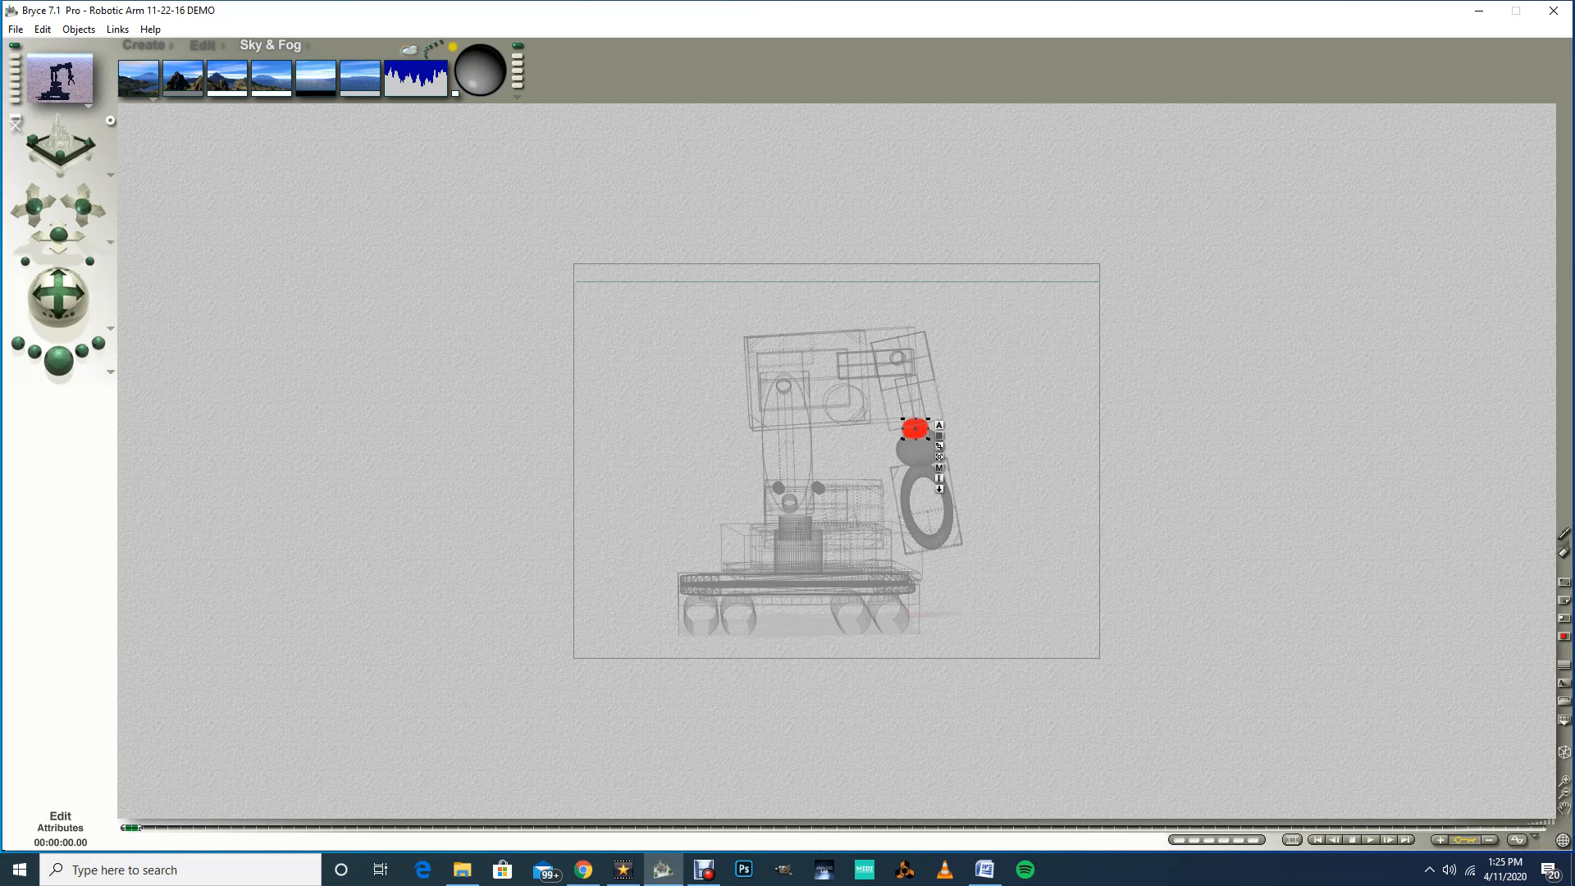
pyautogui.click(939, 424)
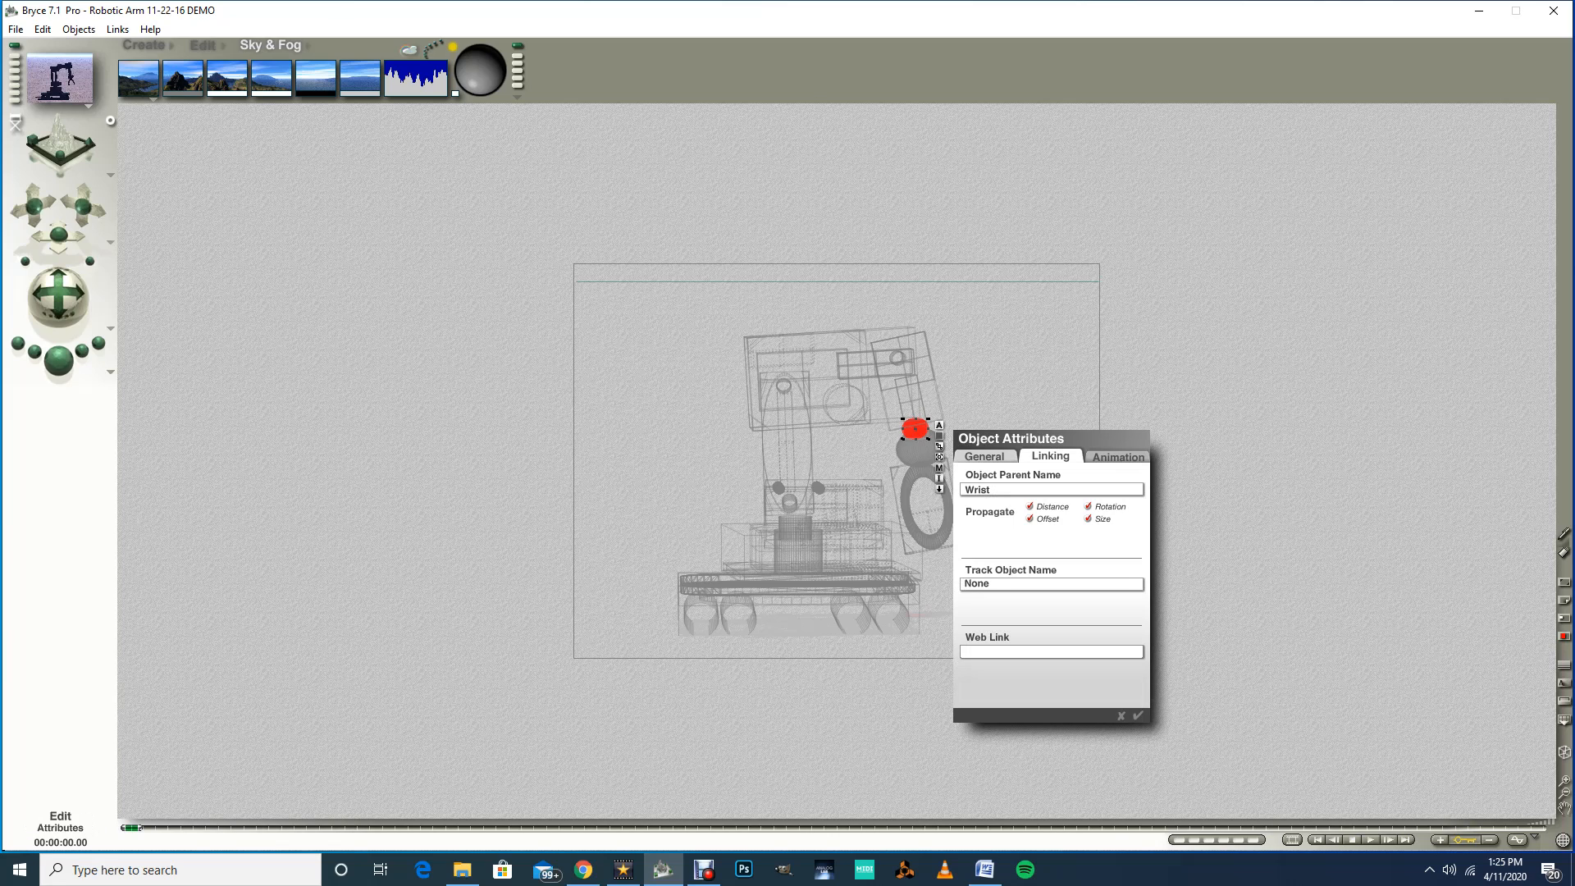
pyautogui.click(1138, 716)
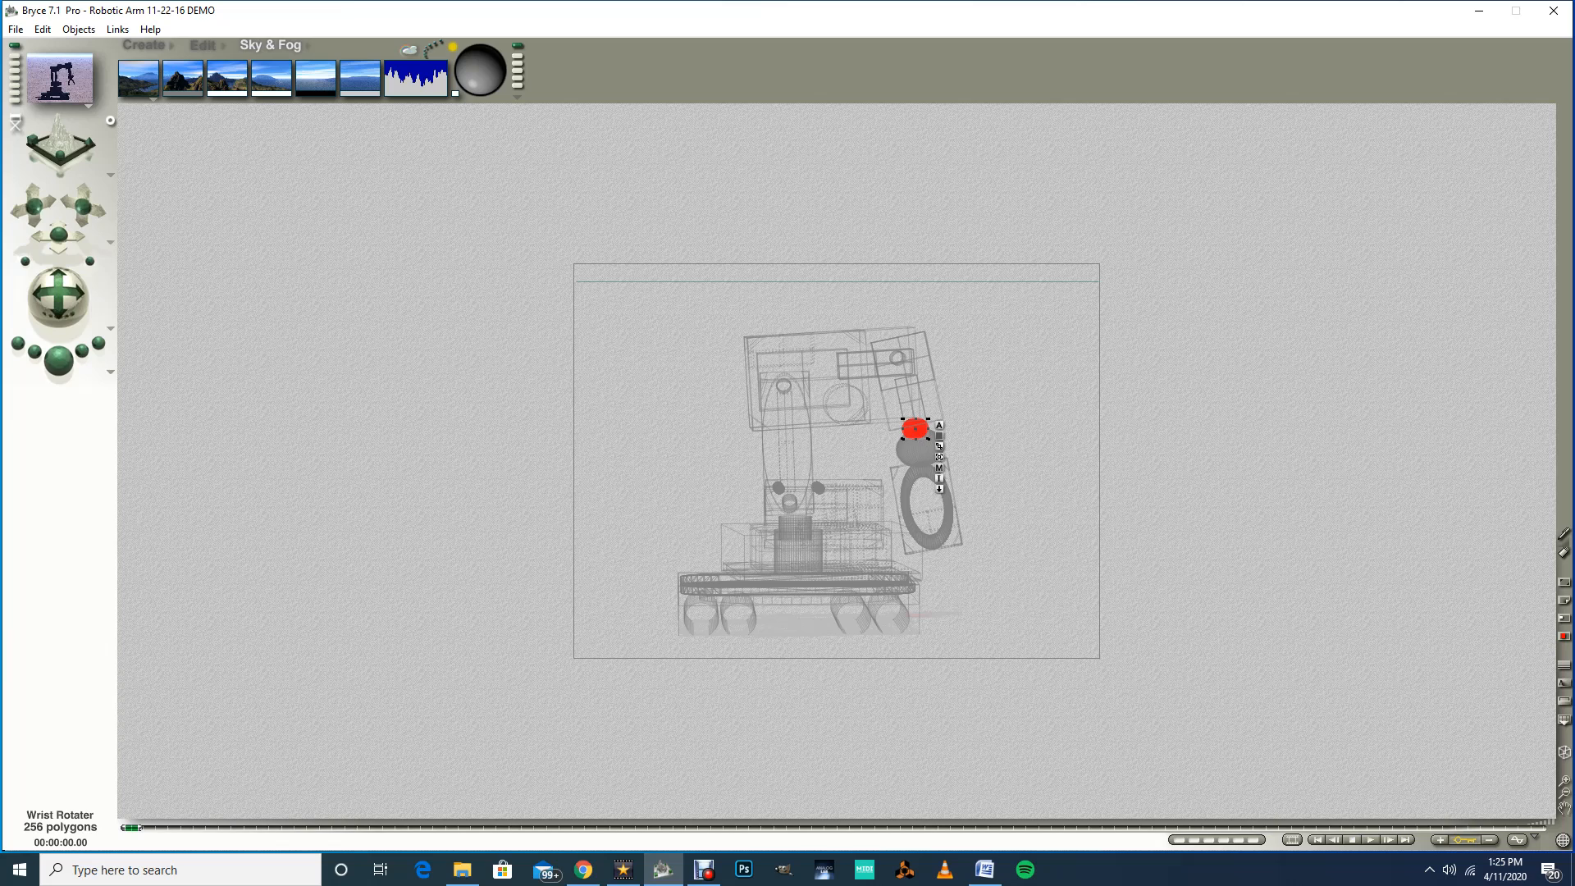
# Step: Select the wrist and set its parent object to Forearm Rotater
pyautogui.click(908, 382)
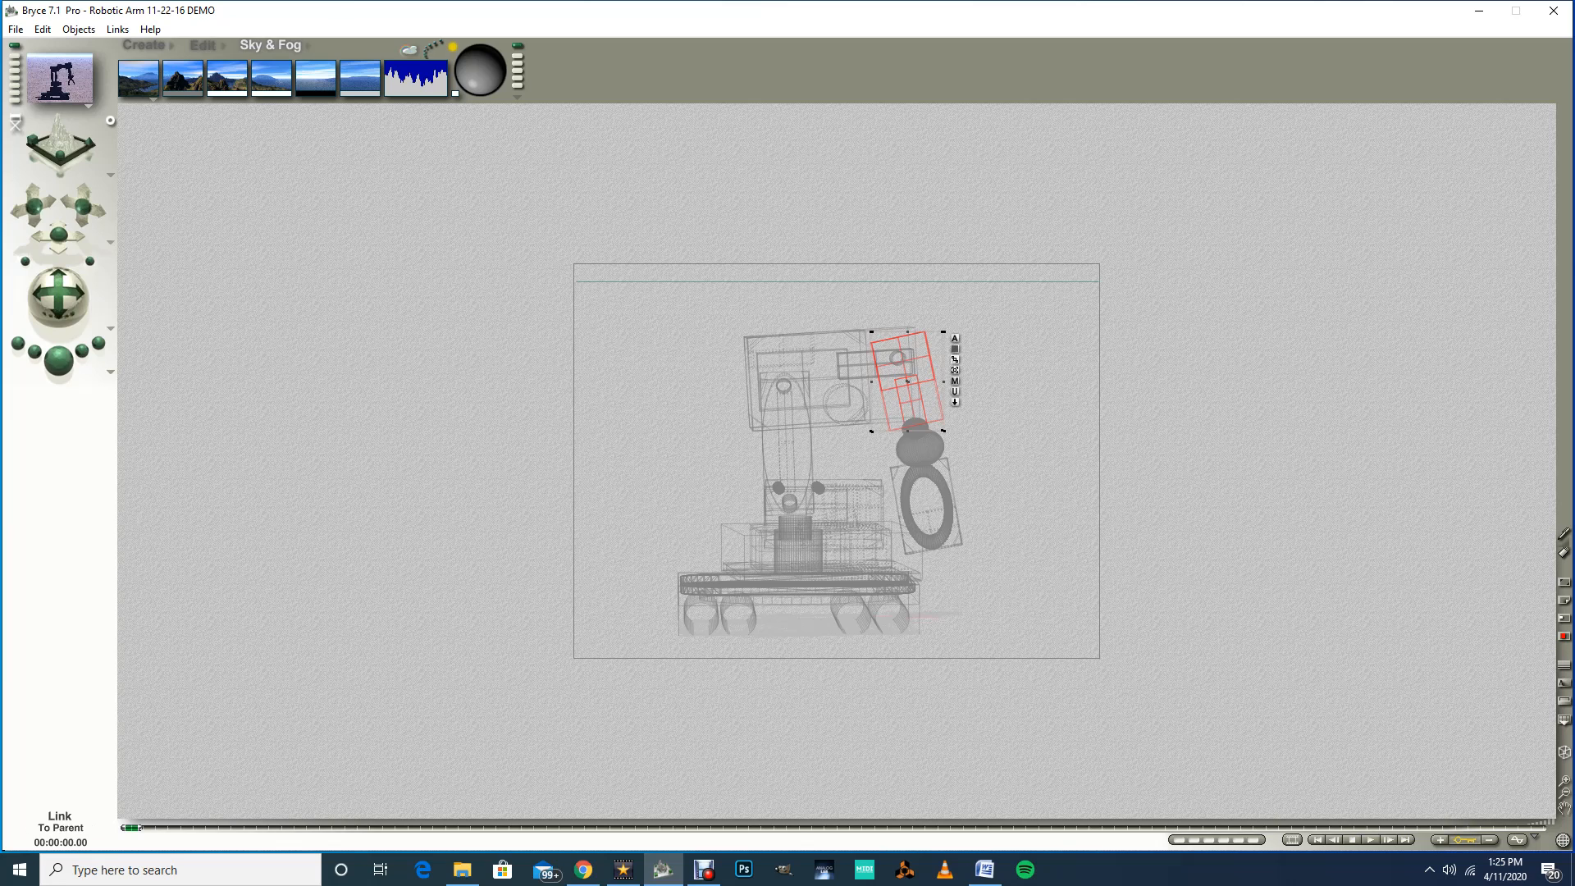
pyautogui.moveTo(955, 359); pyautogui.dragTo(953, 361)
pyautogui.moveTo(955, 359); pyautogui.dragTo(1041, 359)
pyautogui.click(955, 338)
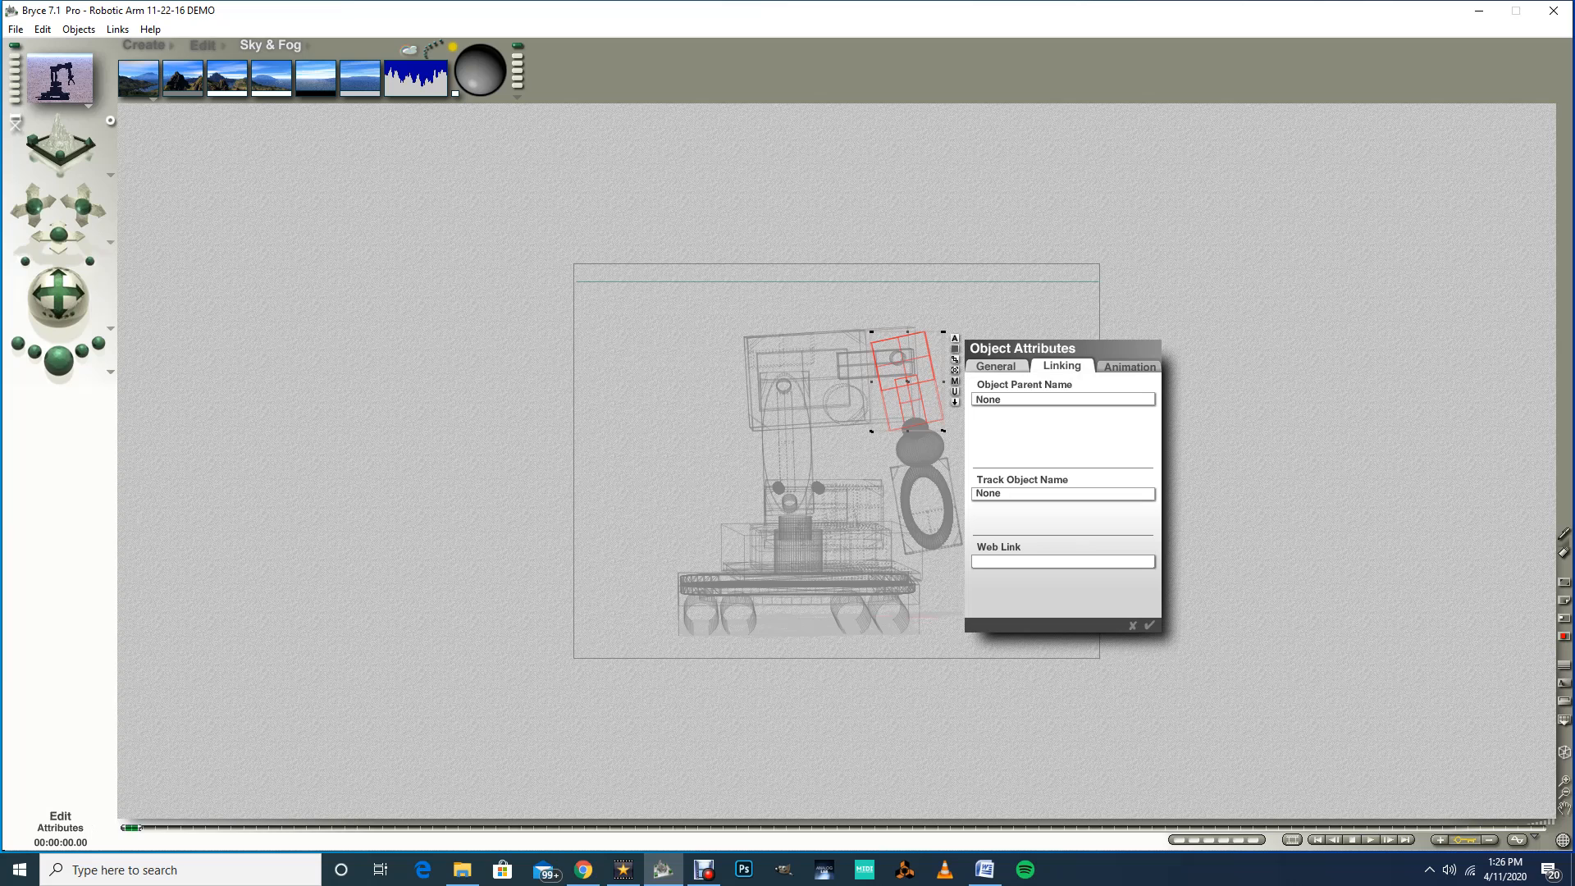
pyautogui.click(1031, 399)
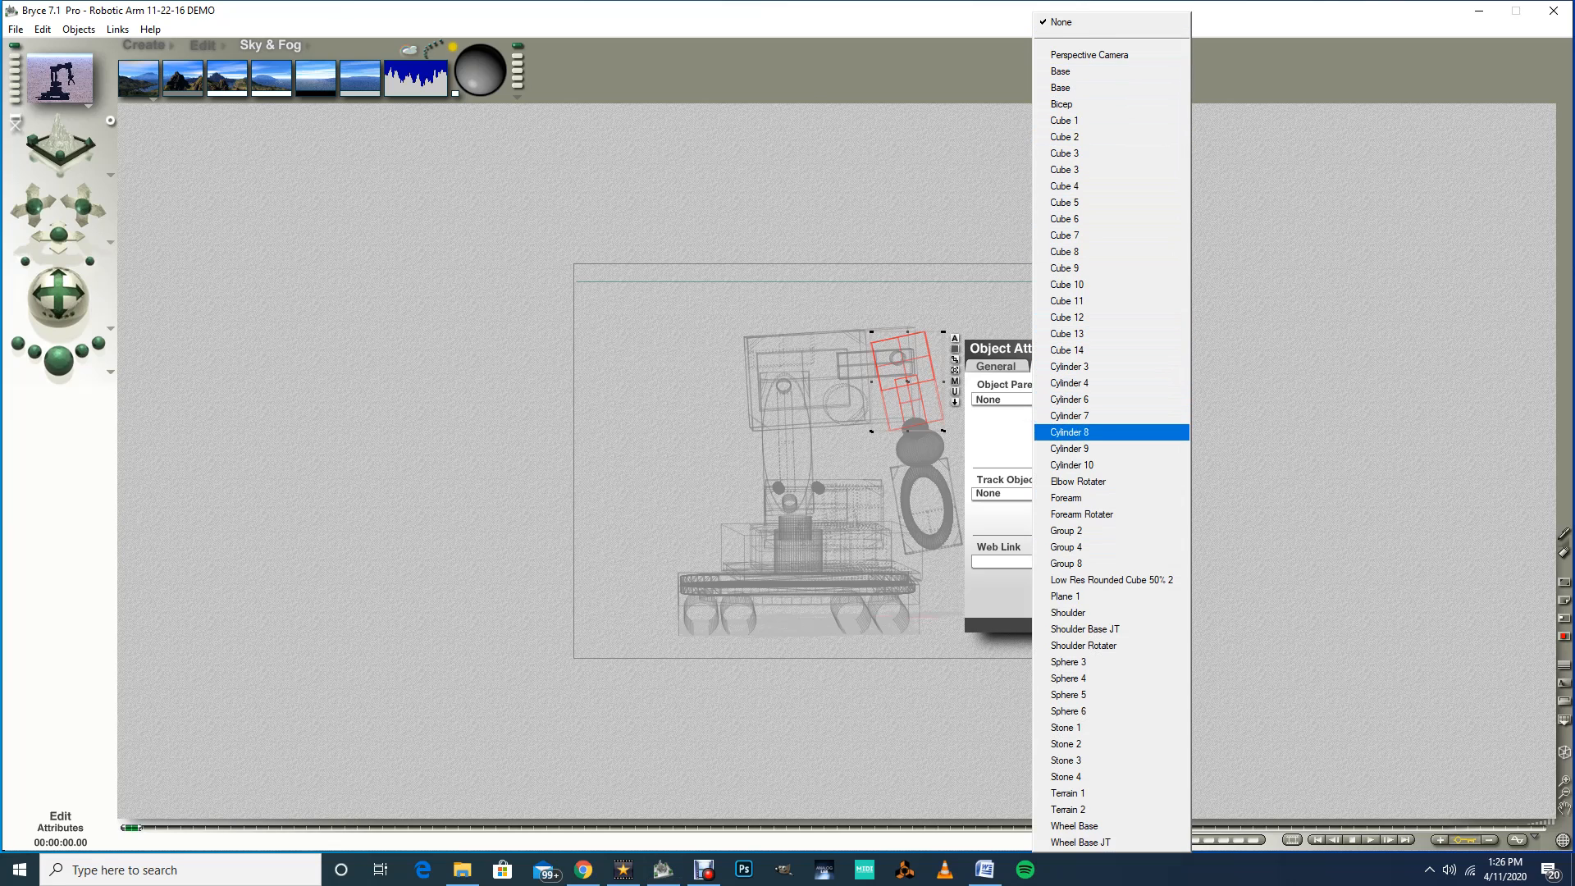
pyautogui.click(1081, 513)
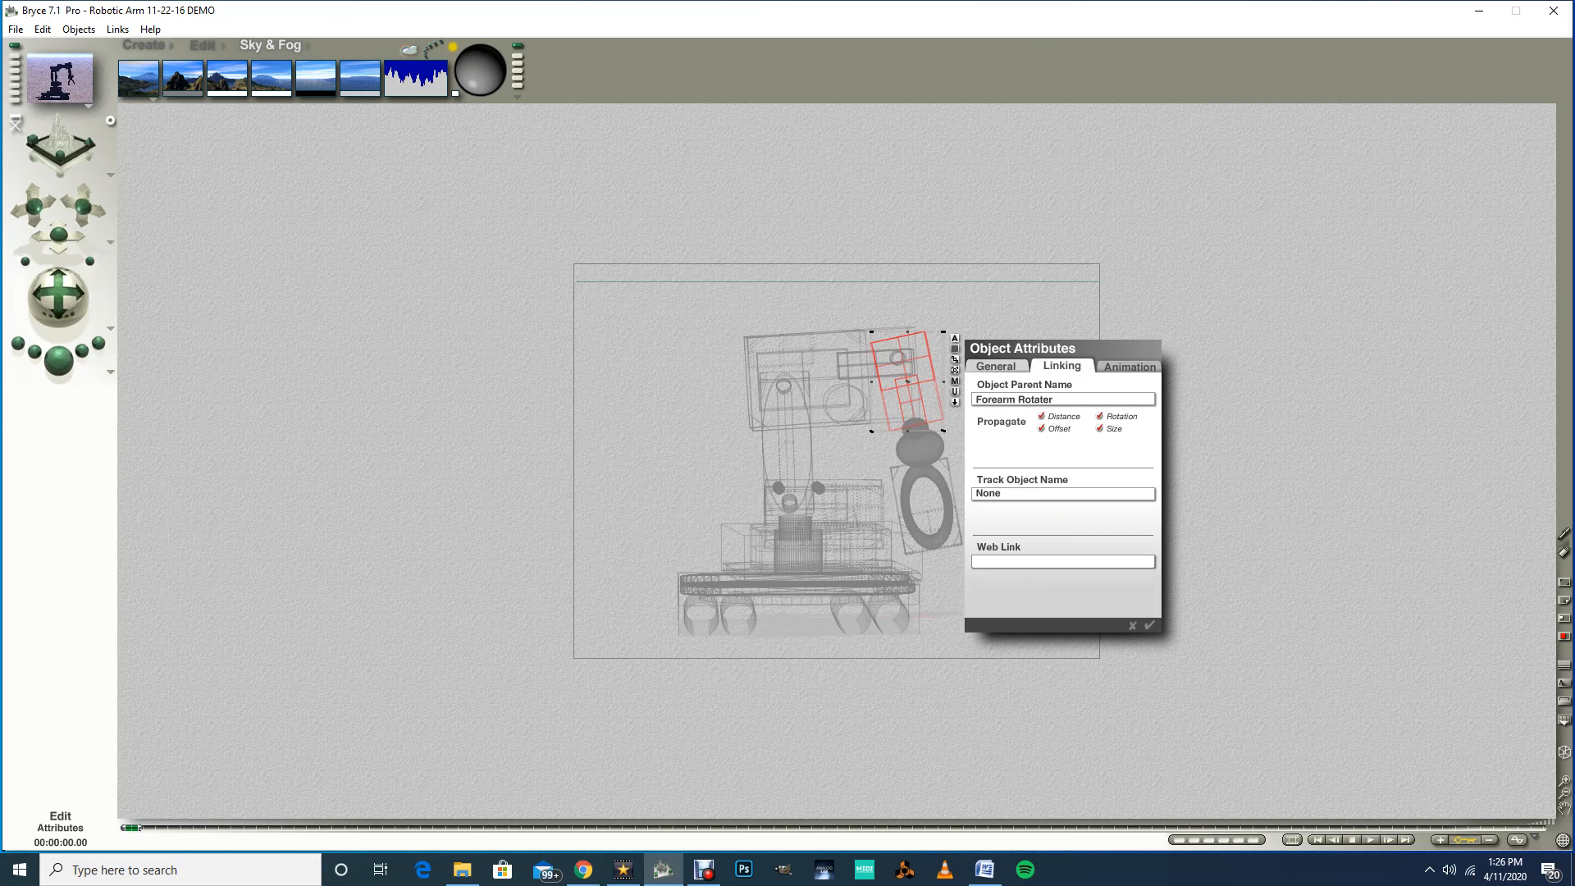
pyautogui.press('Return')
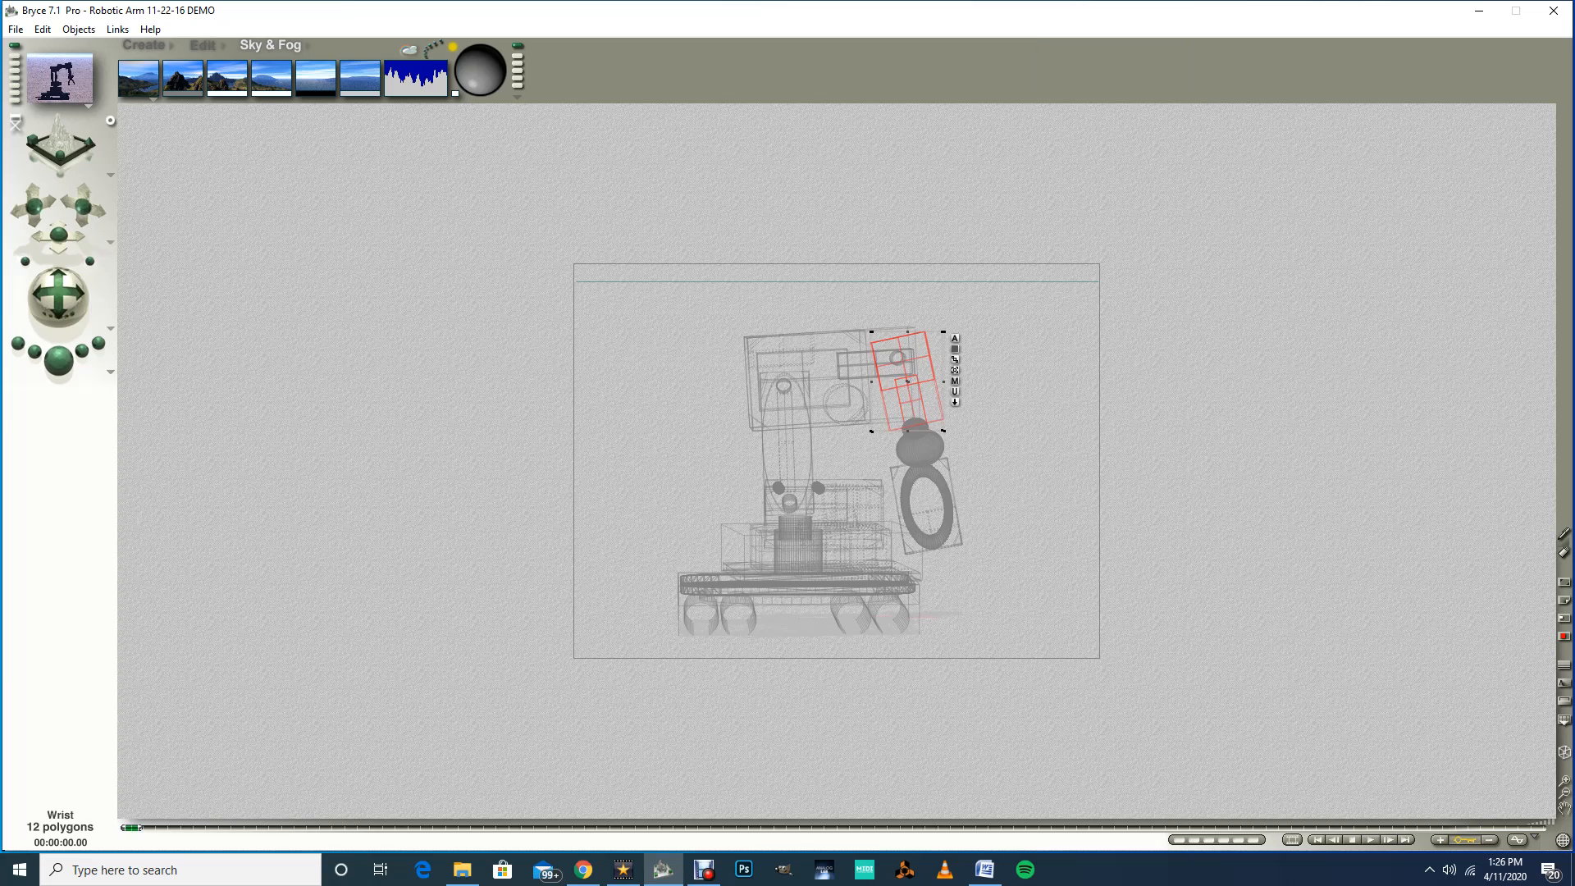
# Step: Select the forearm rotater and set its parent object to Forearm
pyautogui.keyDown('ctrl'); pyautogui.click(894, 359); pyautogui.keyUp('ctrl')
pyautogui.click(943, 383)
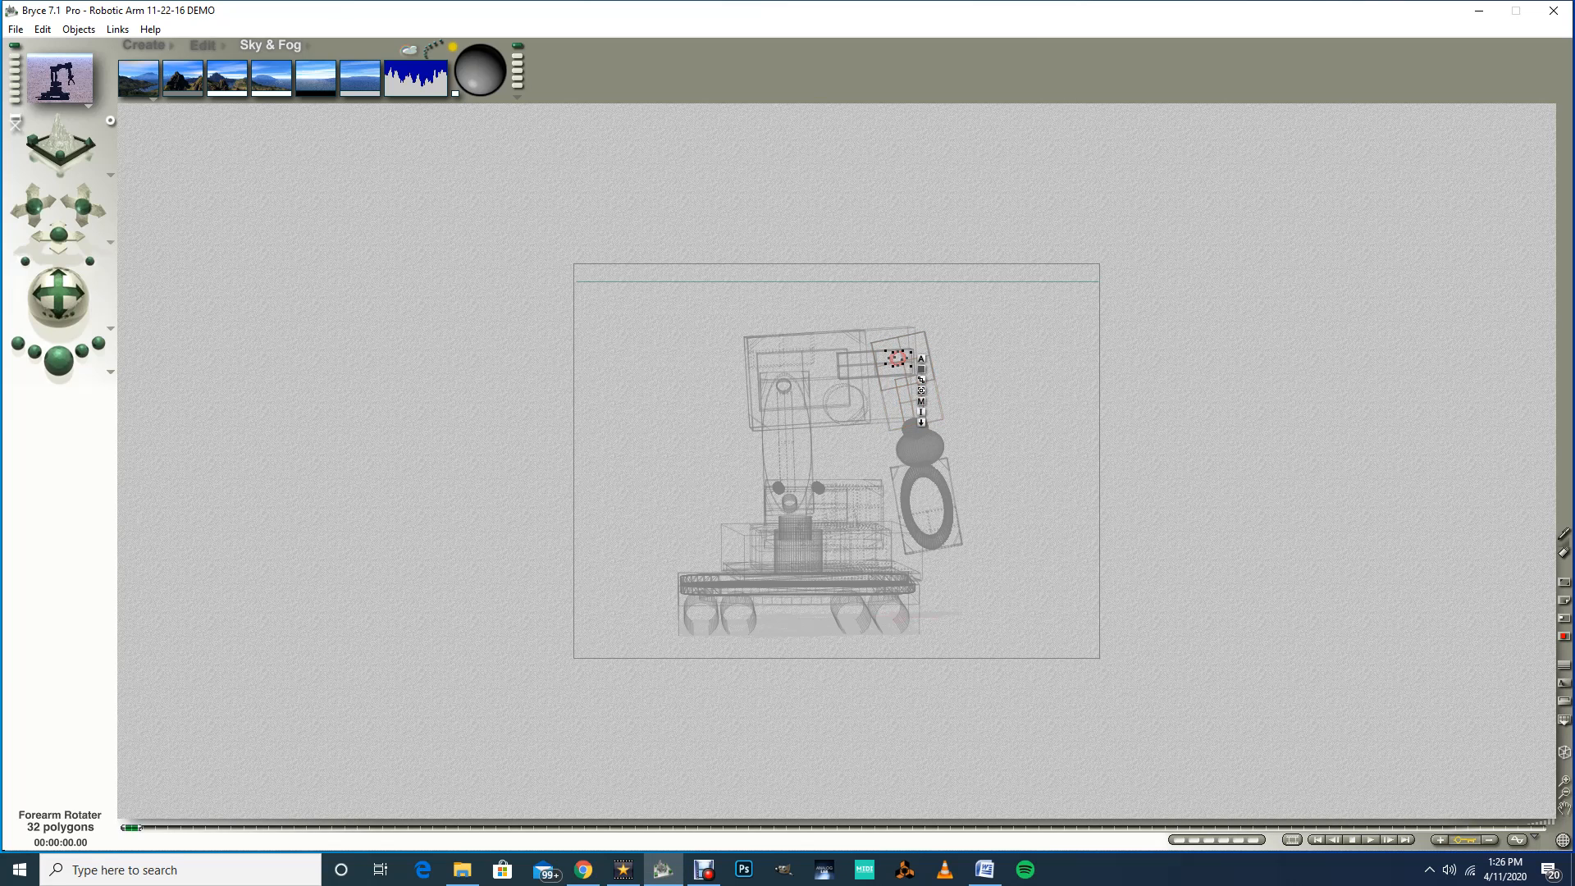
pyautogui.click(920, 358)
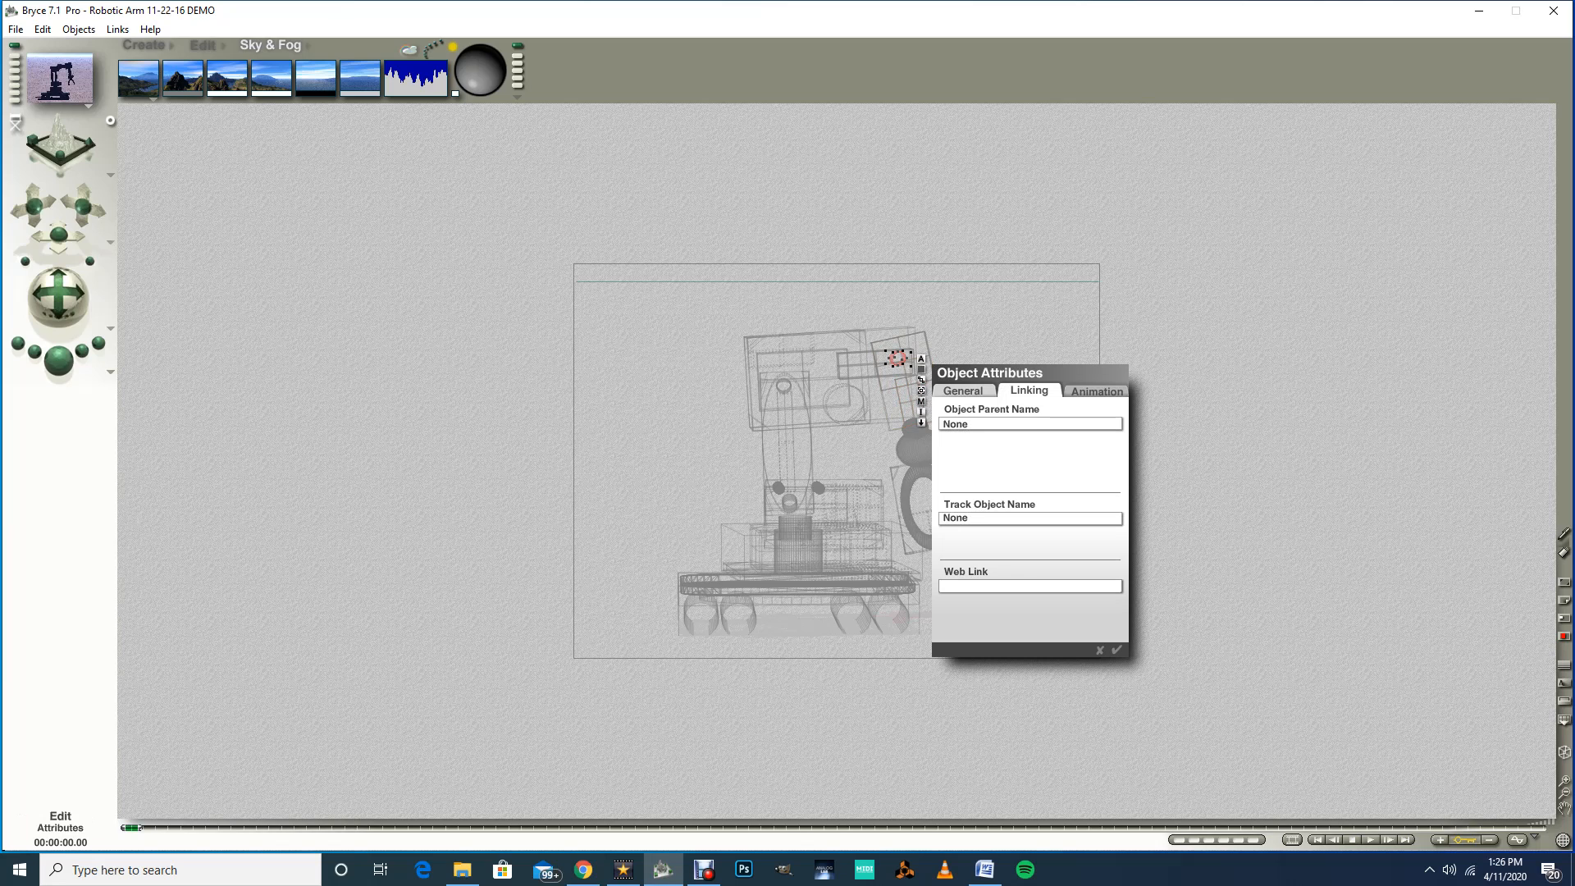
pyautogui.click(997, 423)
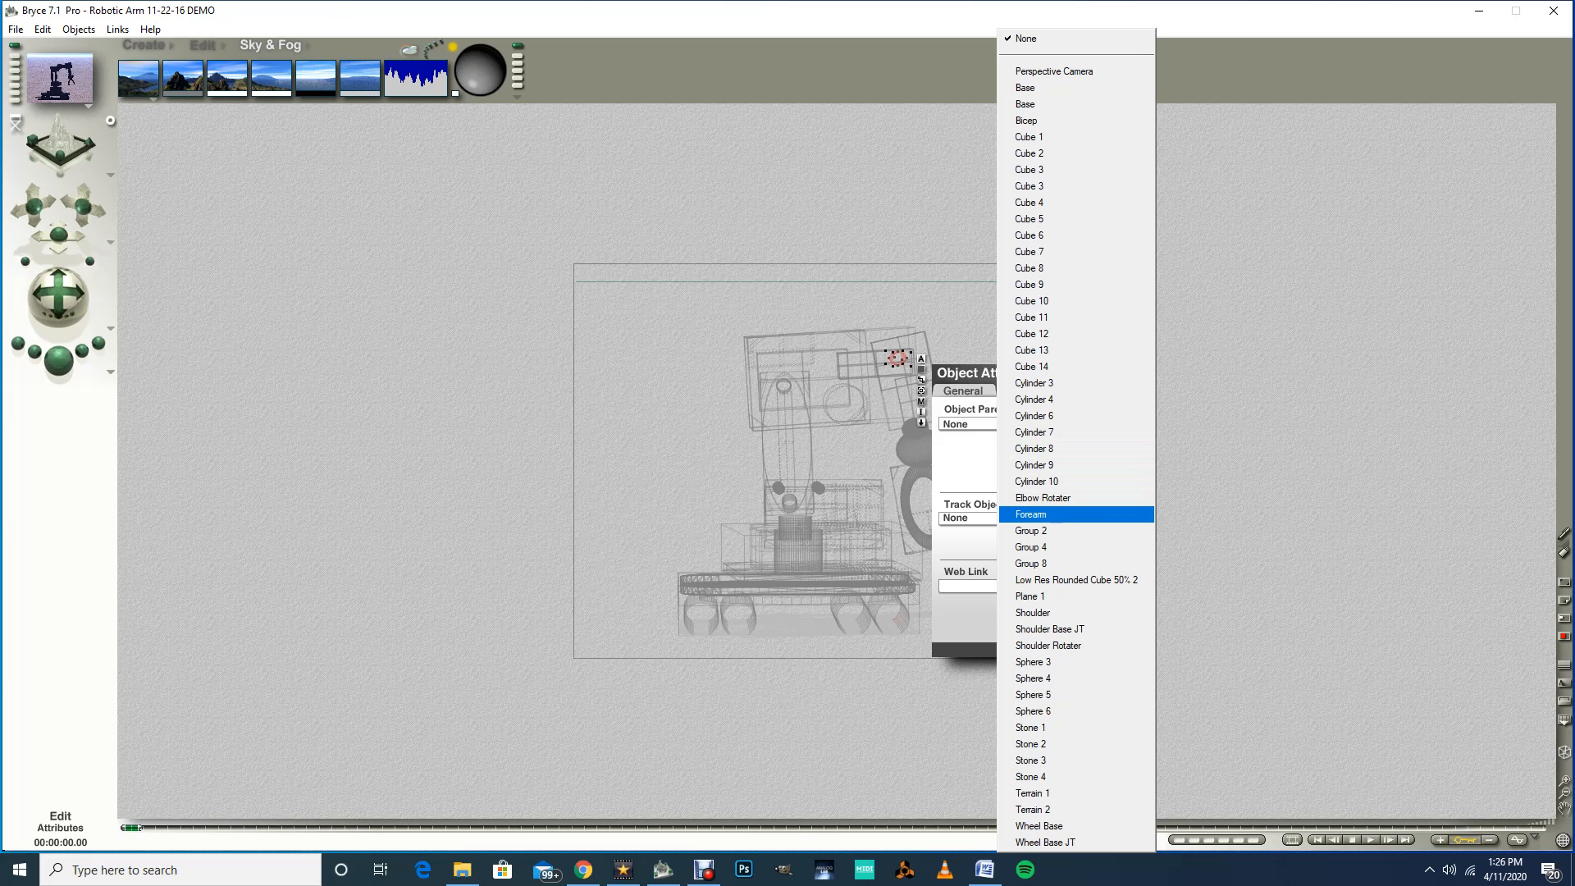
pyautogui.click(1031, 514)
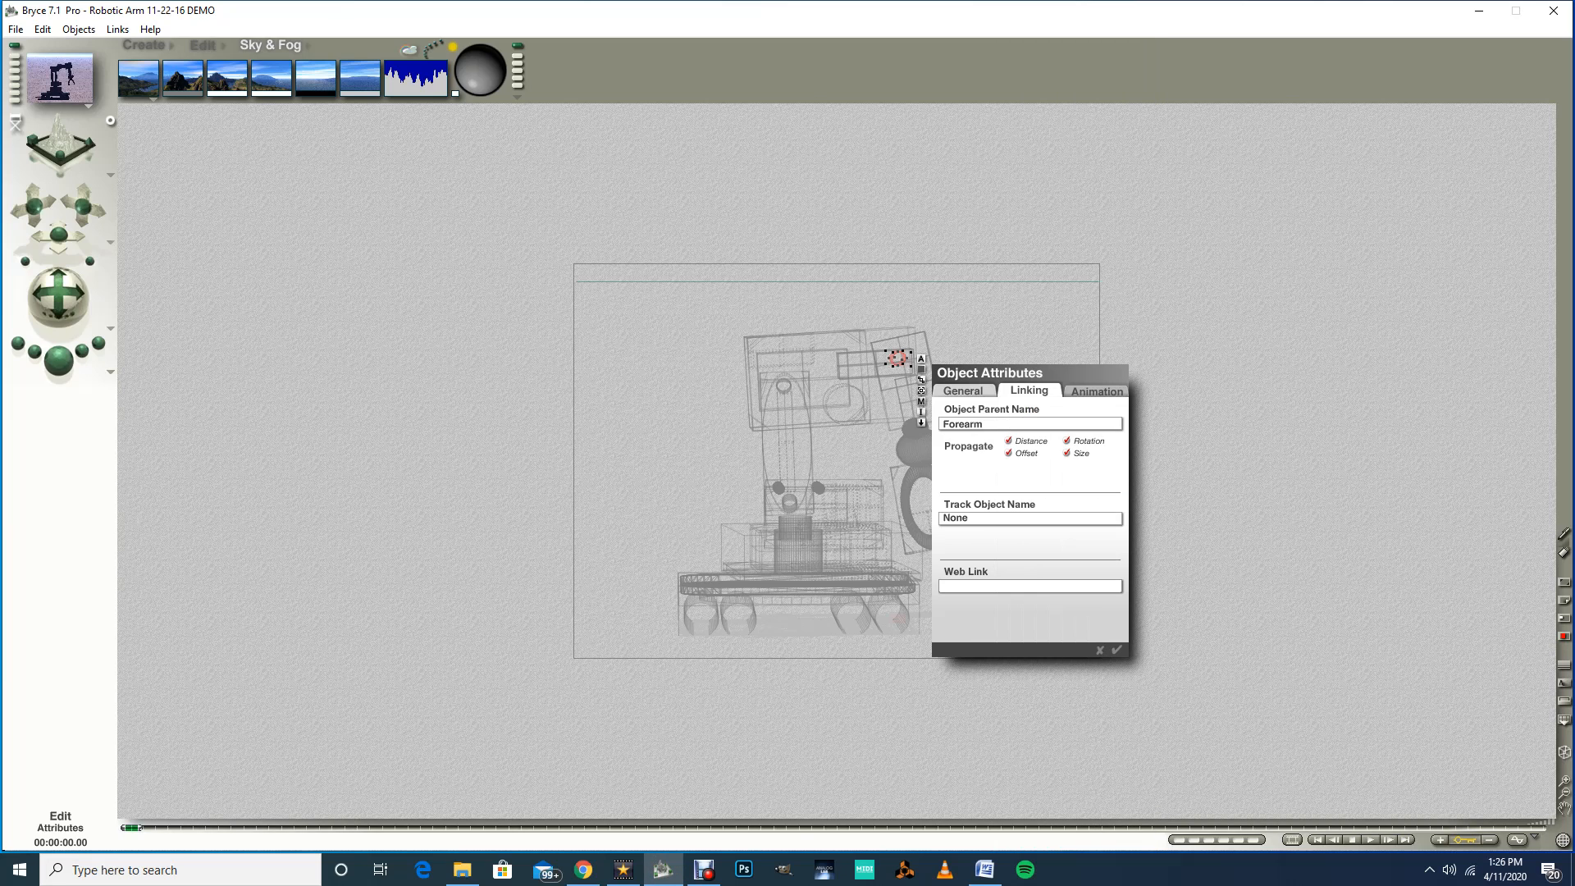
pyautogui.click(1116, 649)
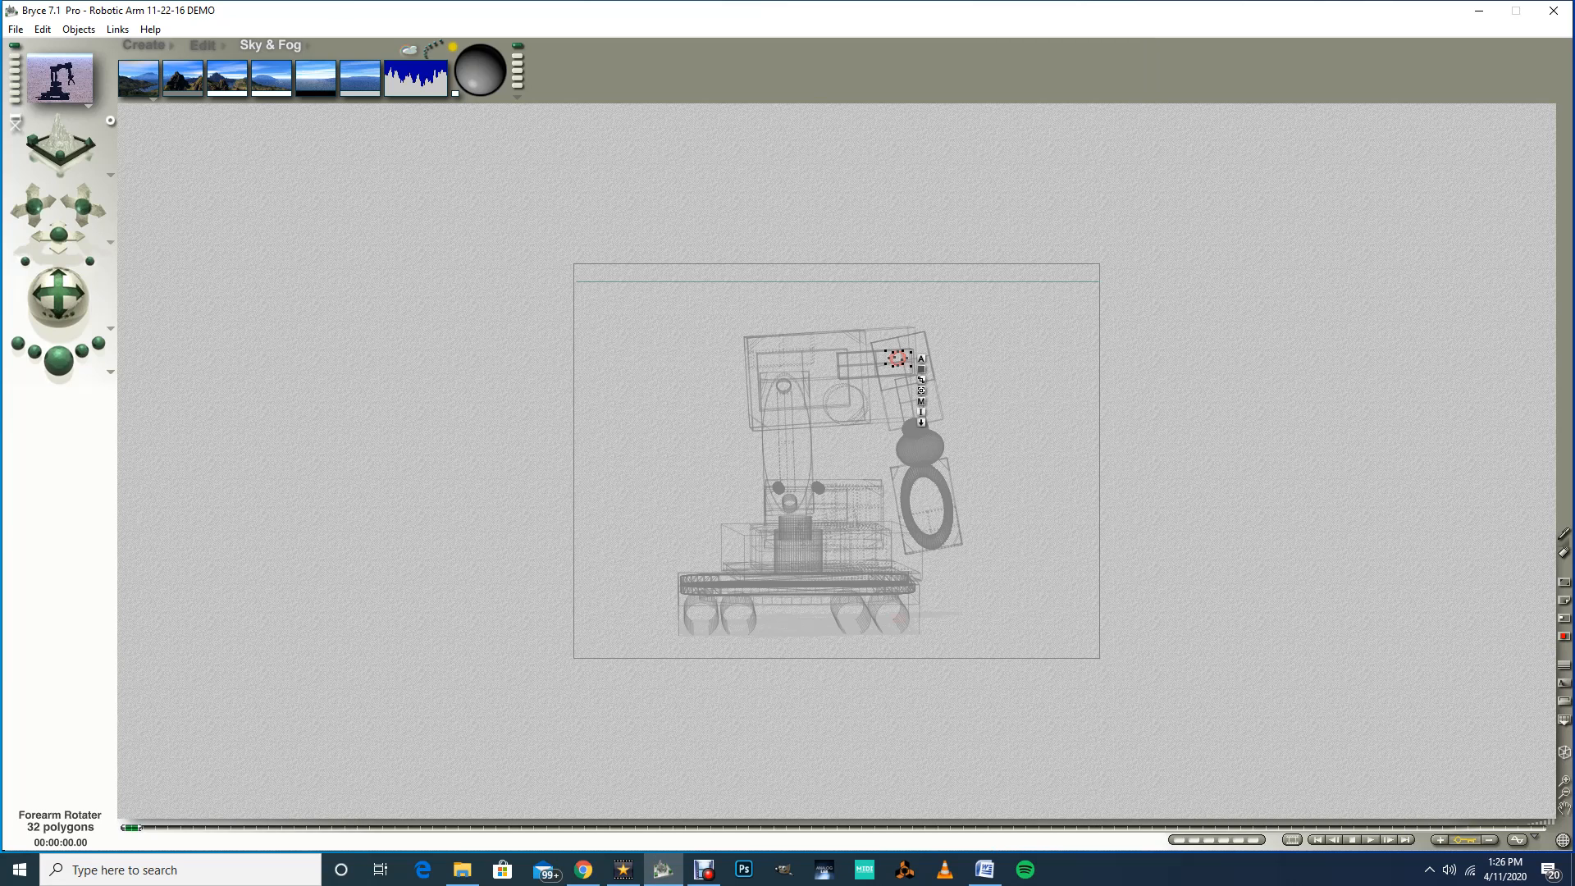
# Step: Select the forearm and set its parent object to Elbow Rotater
pyautogui.click(856, 359)
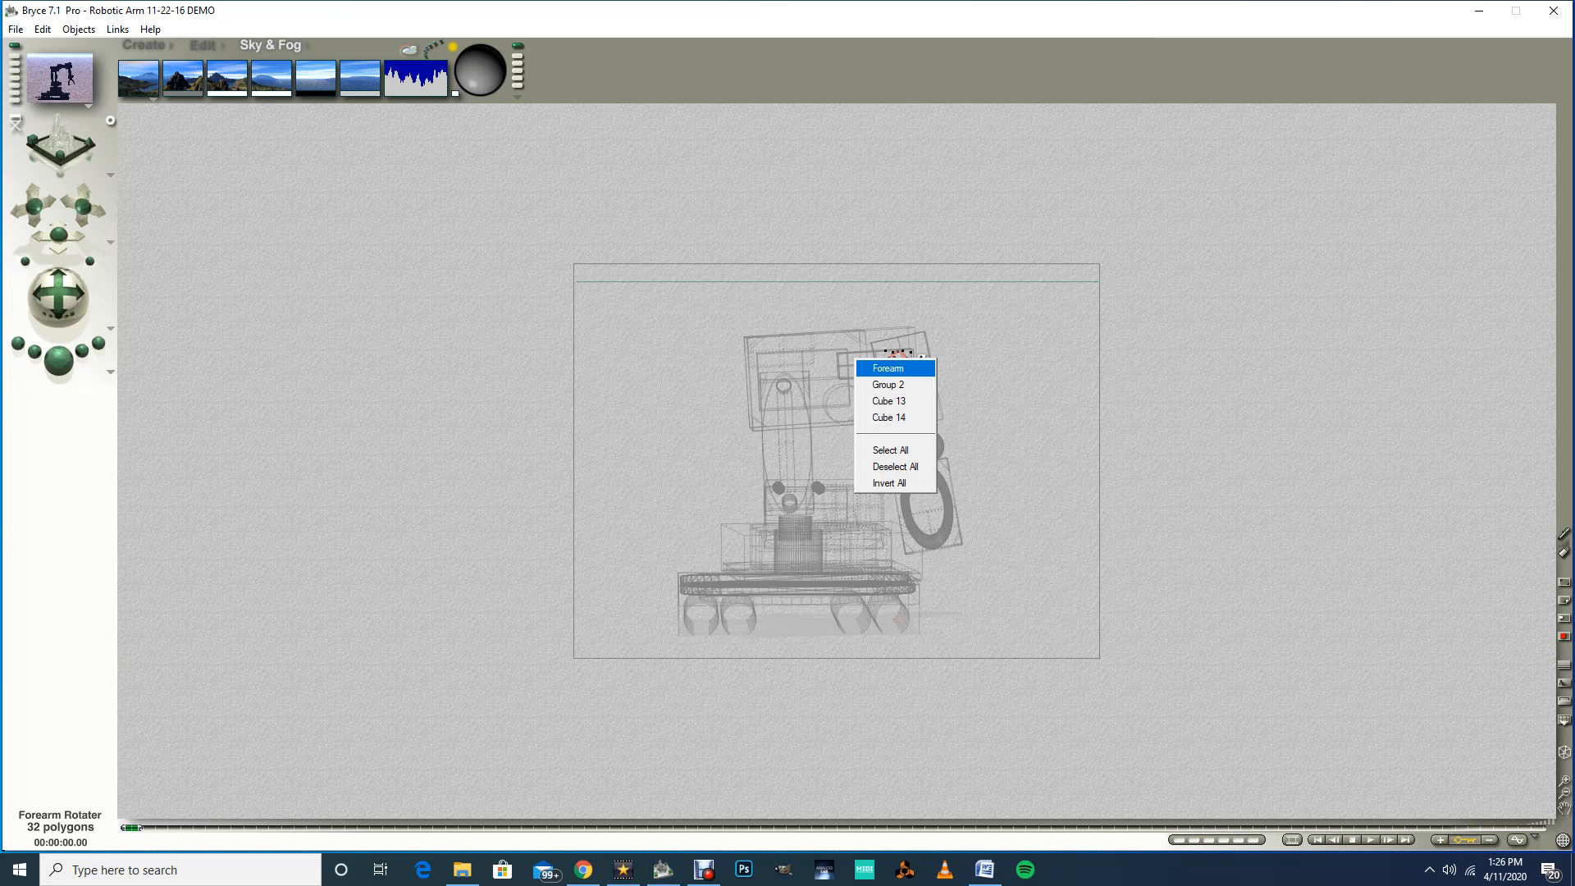
pyautogui.click(877, 361)
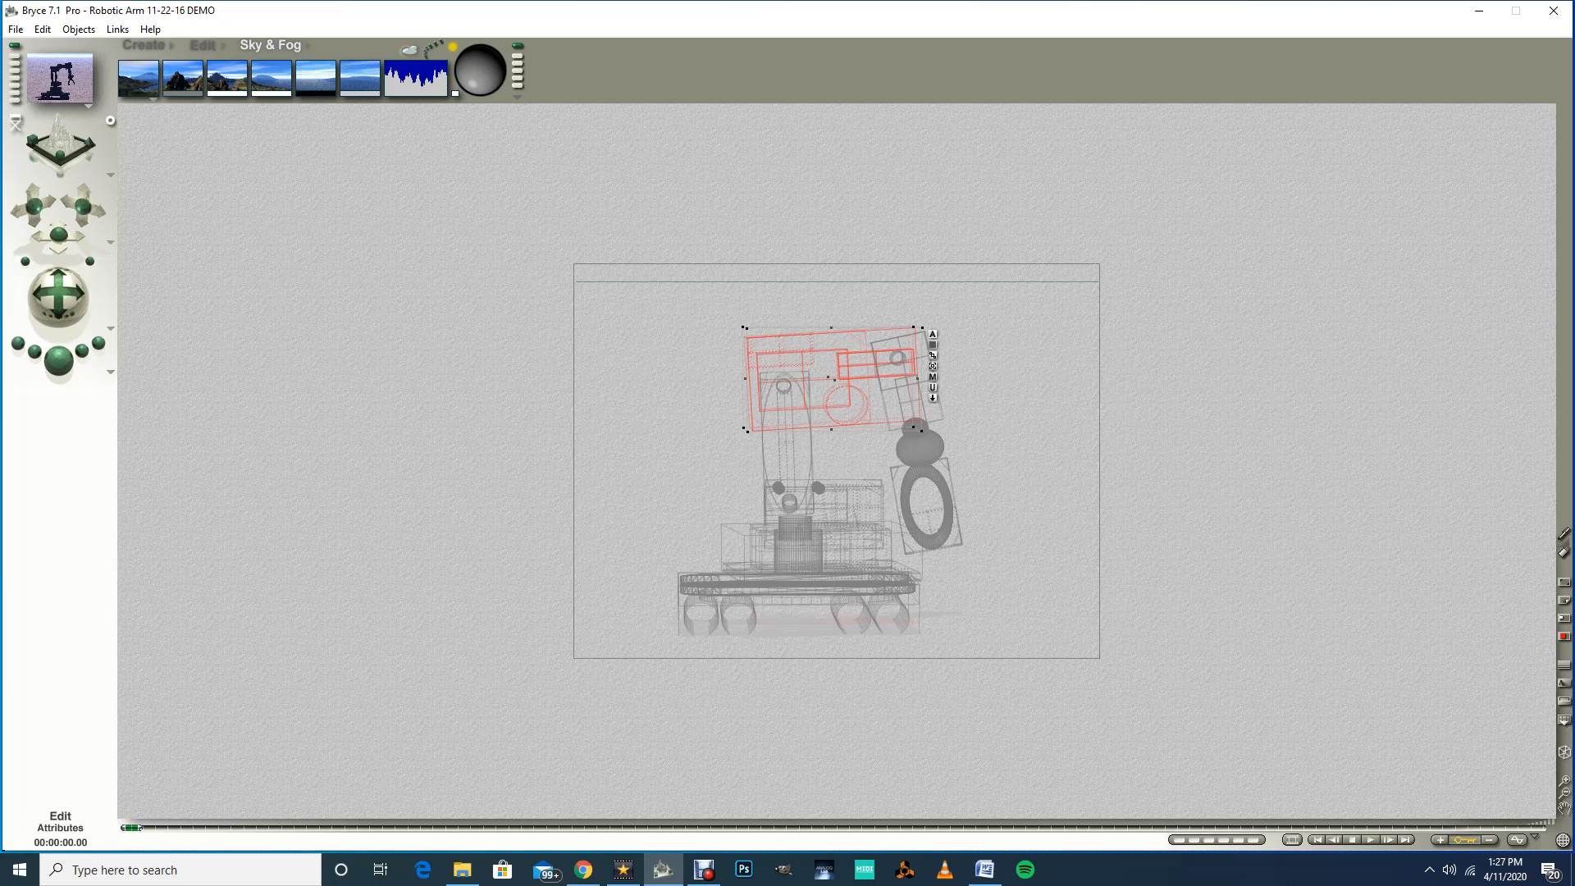
pyautogui.click(933, 335)
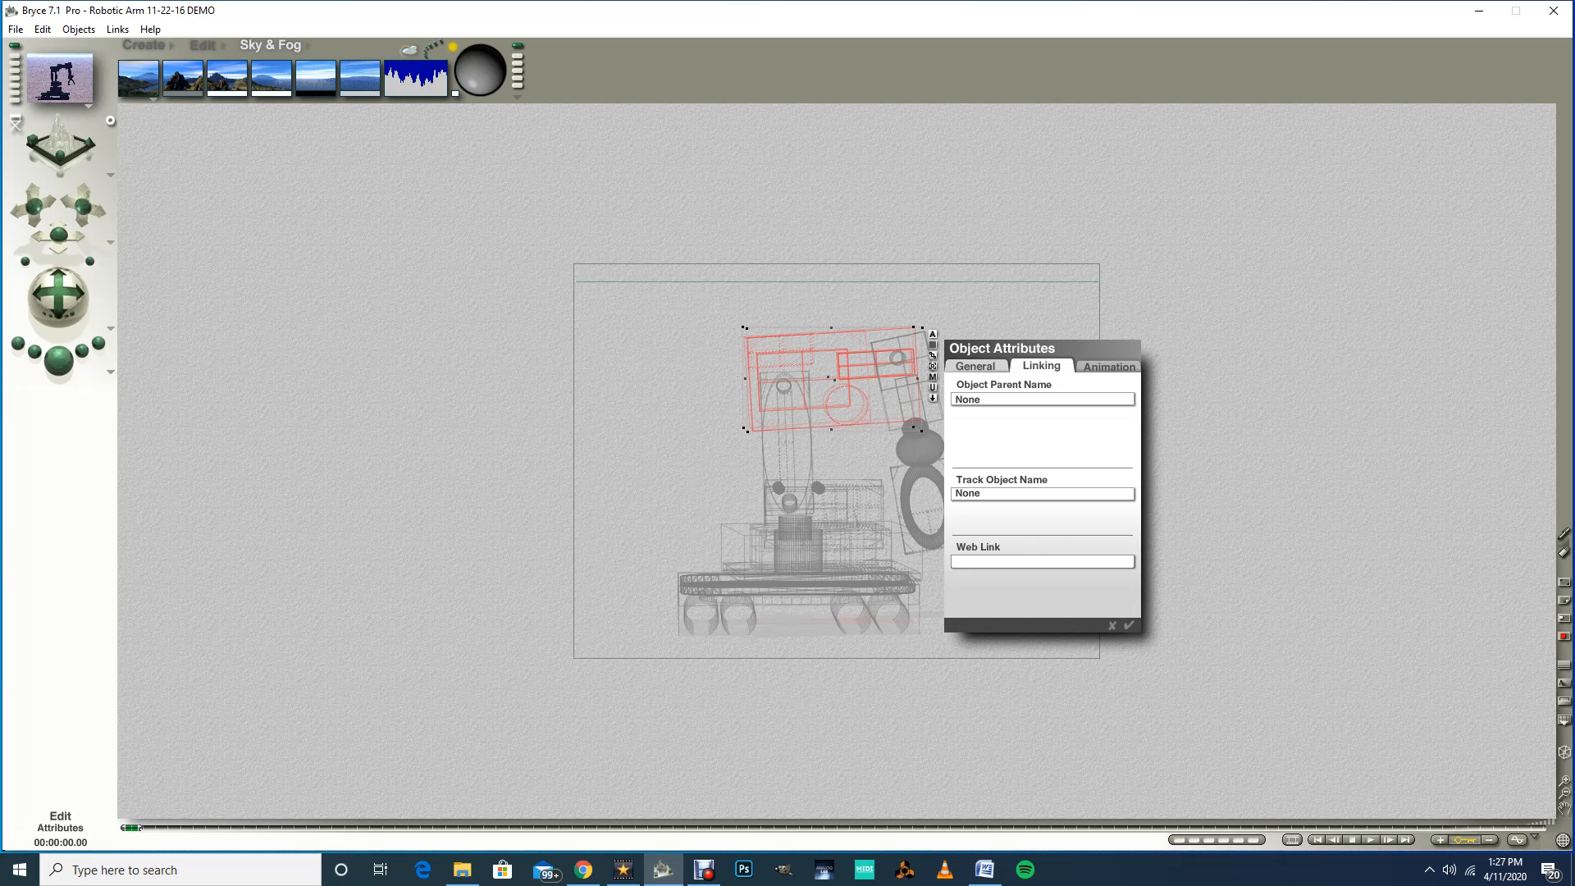
pyautogui.click(1043, 399)
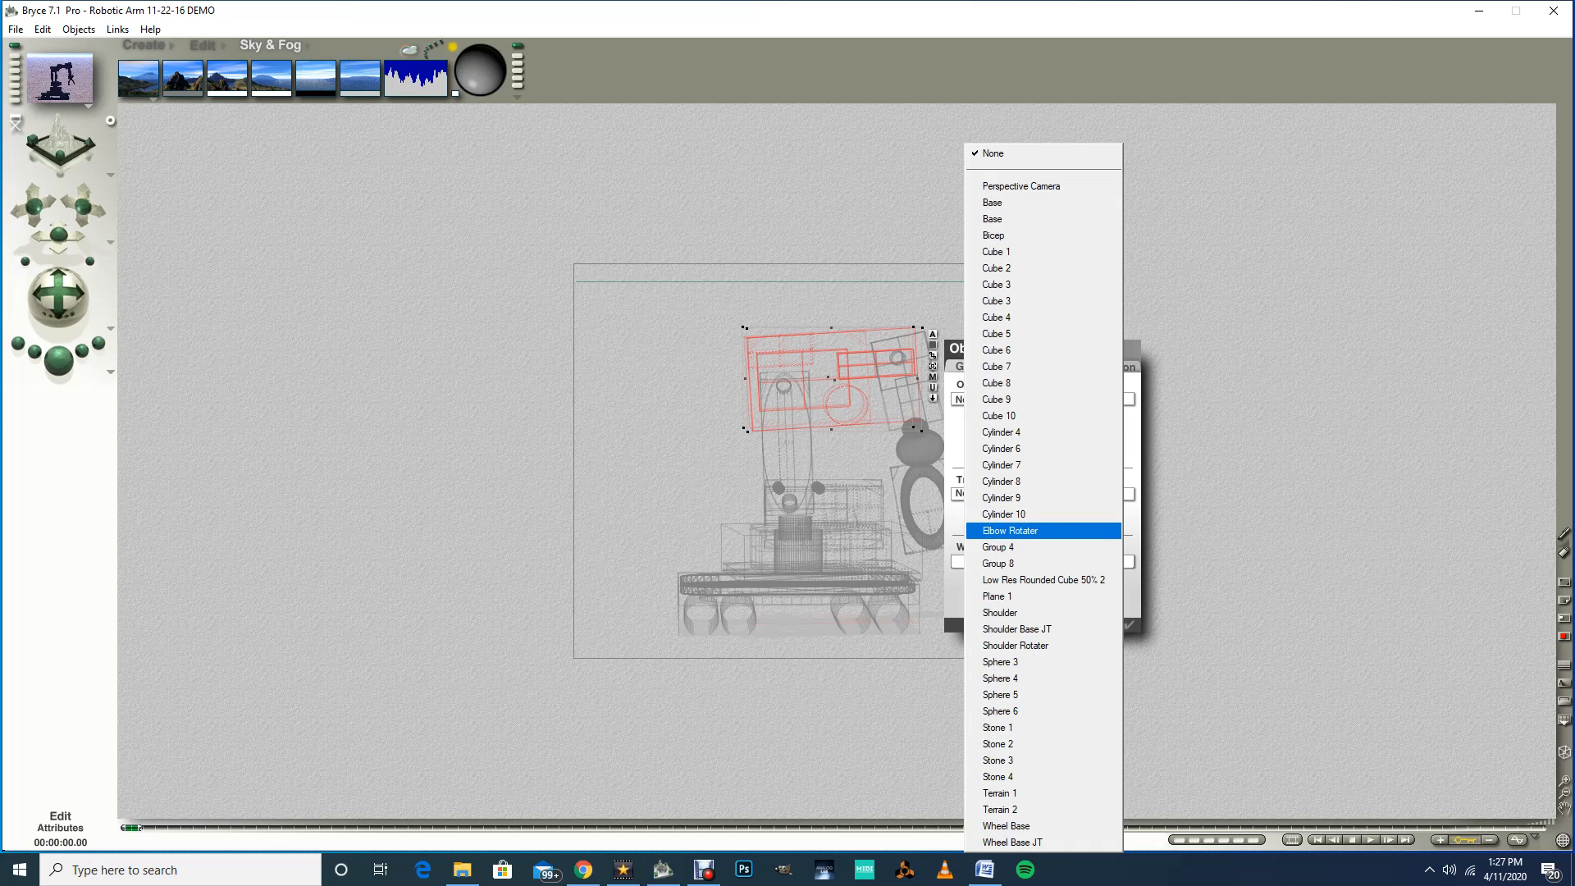
pyautogui.click(1009, 530)
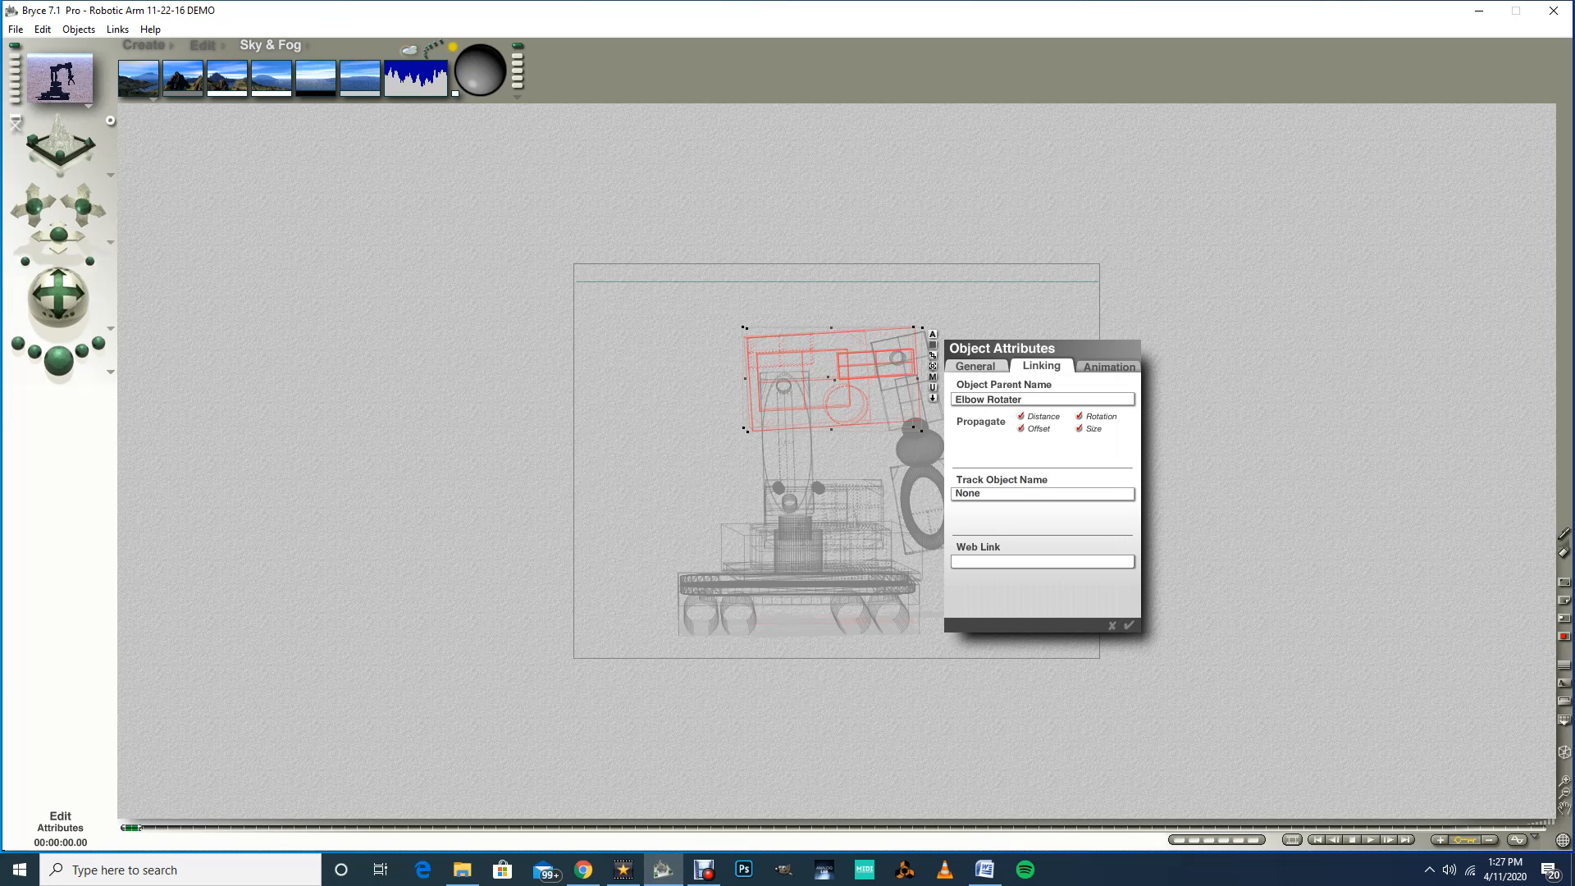
pyautogui.press('Return')
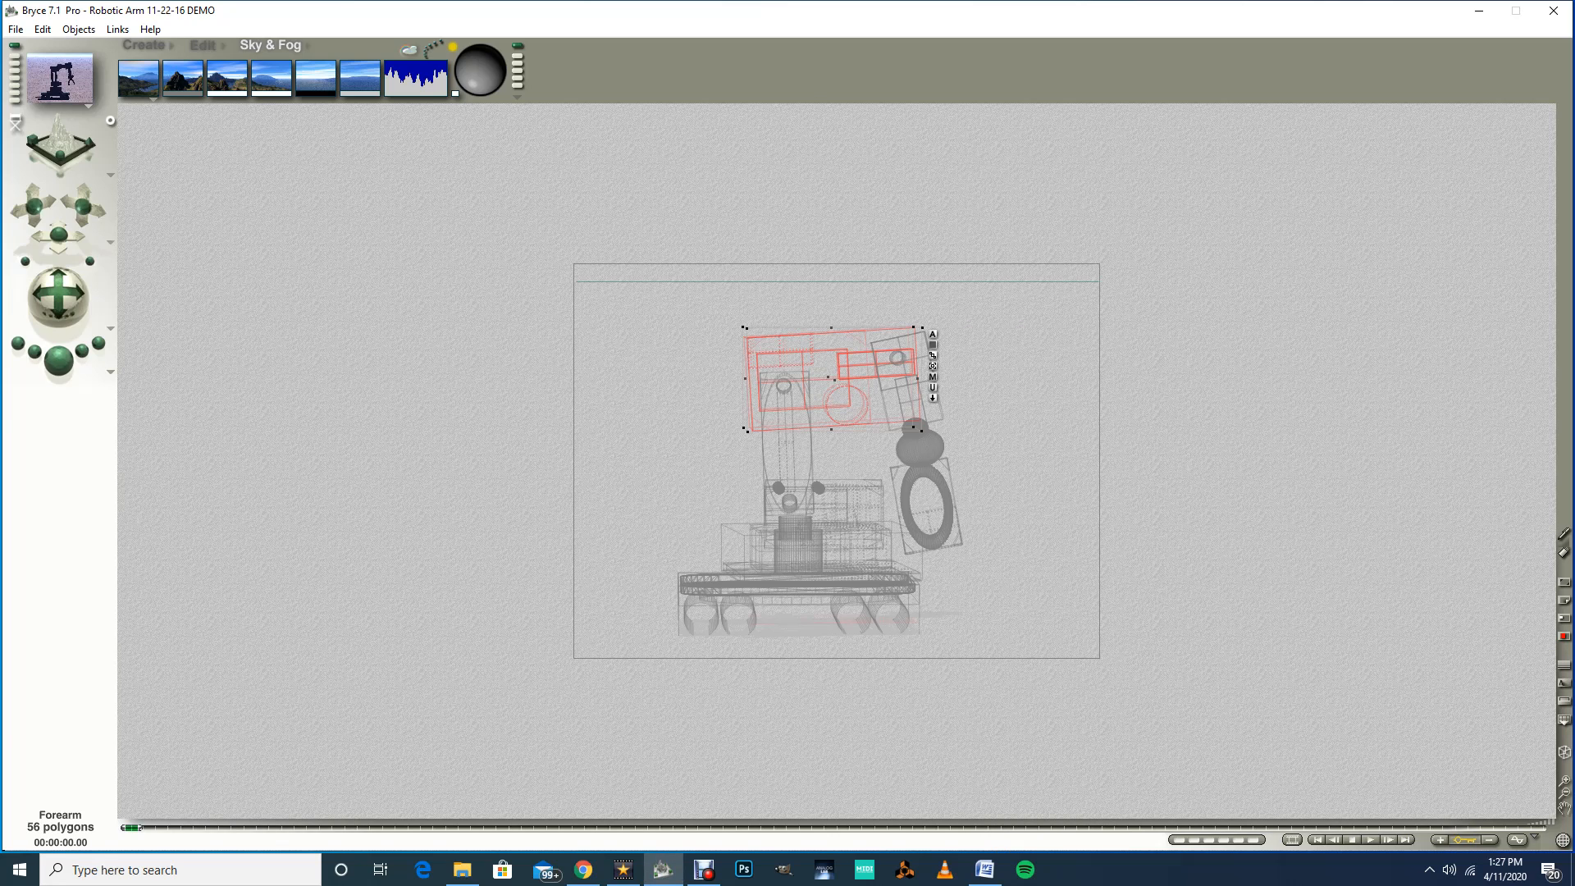
# Step: Select the elbow rotater and link it to the Bicep as its parent object
pyautogui.rightClick(784, 391)
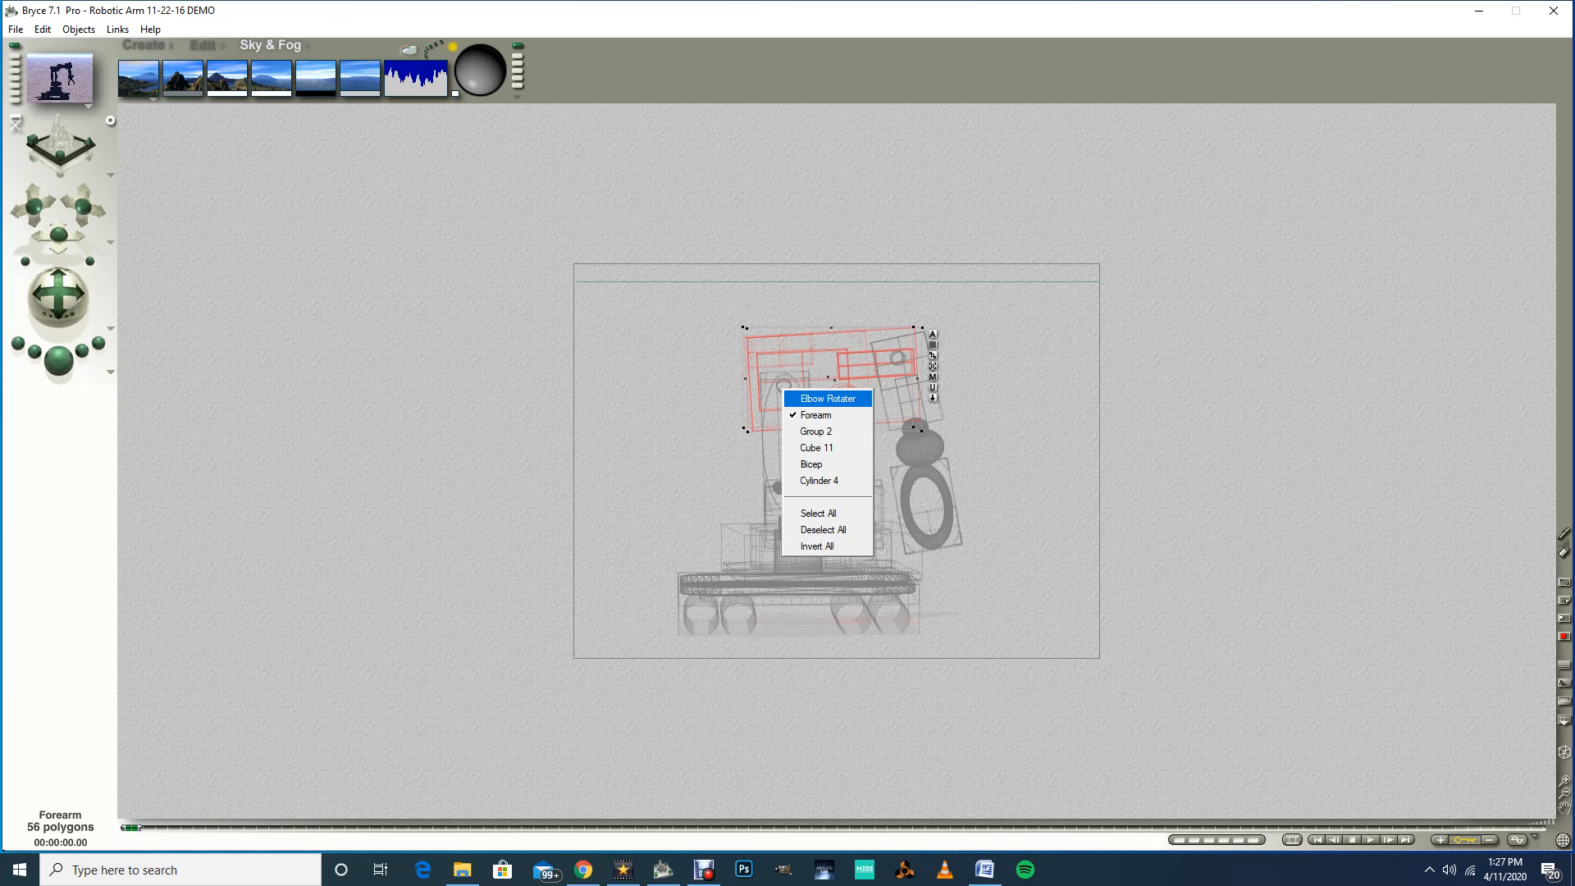
pyautogui.click(827, 398)
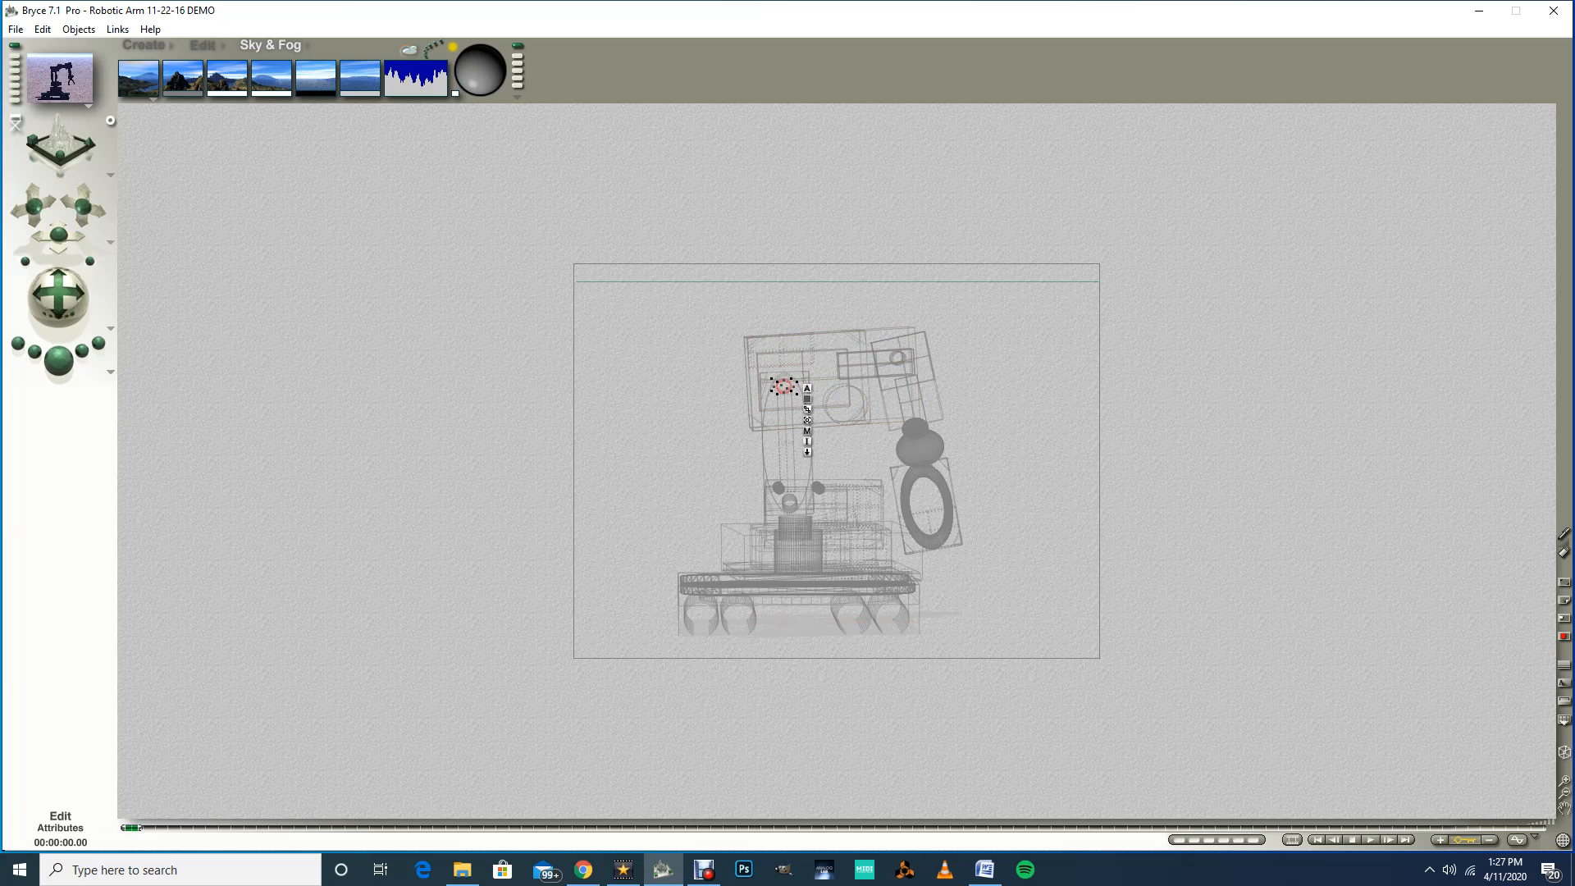
pyautogui.moveTo(807, 409); pyautogui.dragTo(784, 447)
pyautogui.click(807, 388)
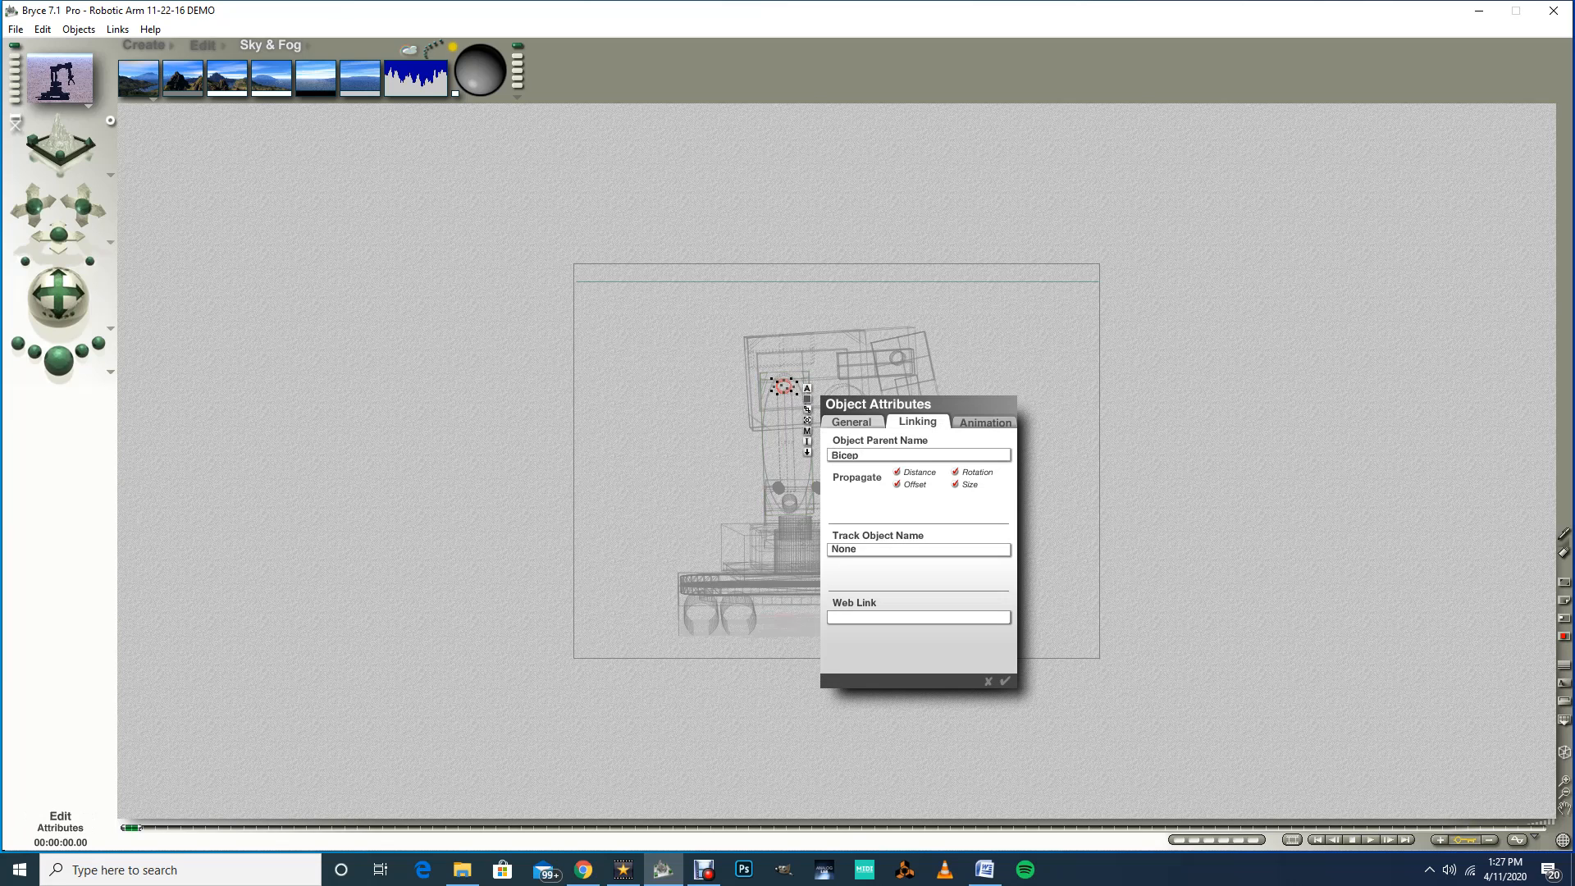
pyautogui.press('Return')
# Step: Select the bicep and set its parent object to Shoulder Rotater
pyautogui.click(789, 444)
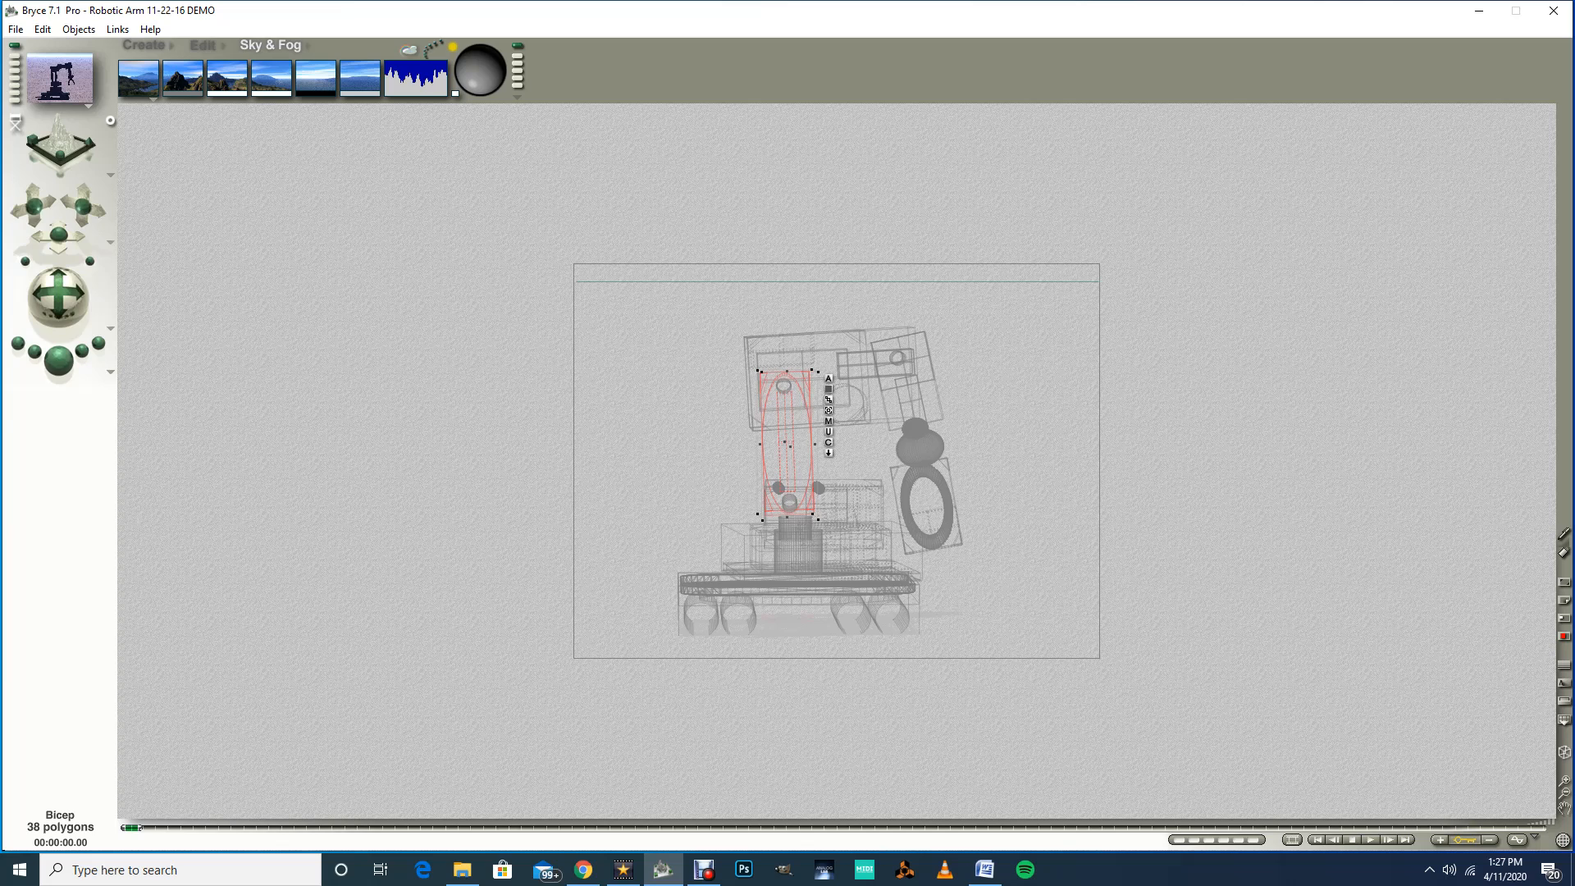
pyautogui.keyDown('ctrl'); pyautogui.click(791, 503); pyautogui.keyUp('ctrl')
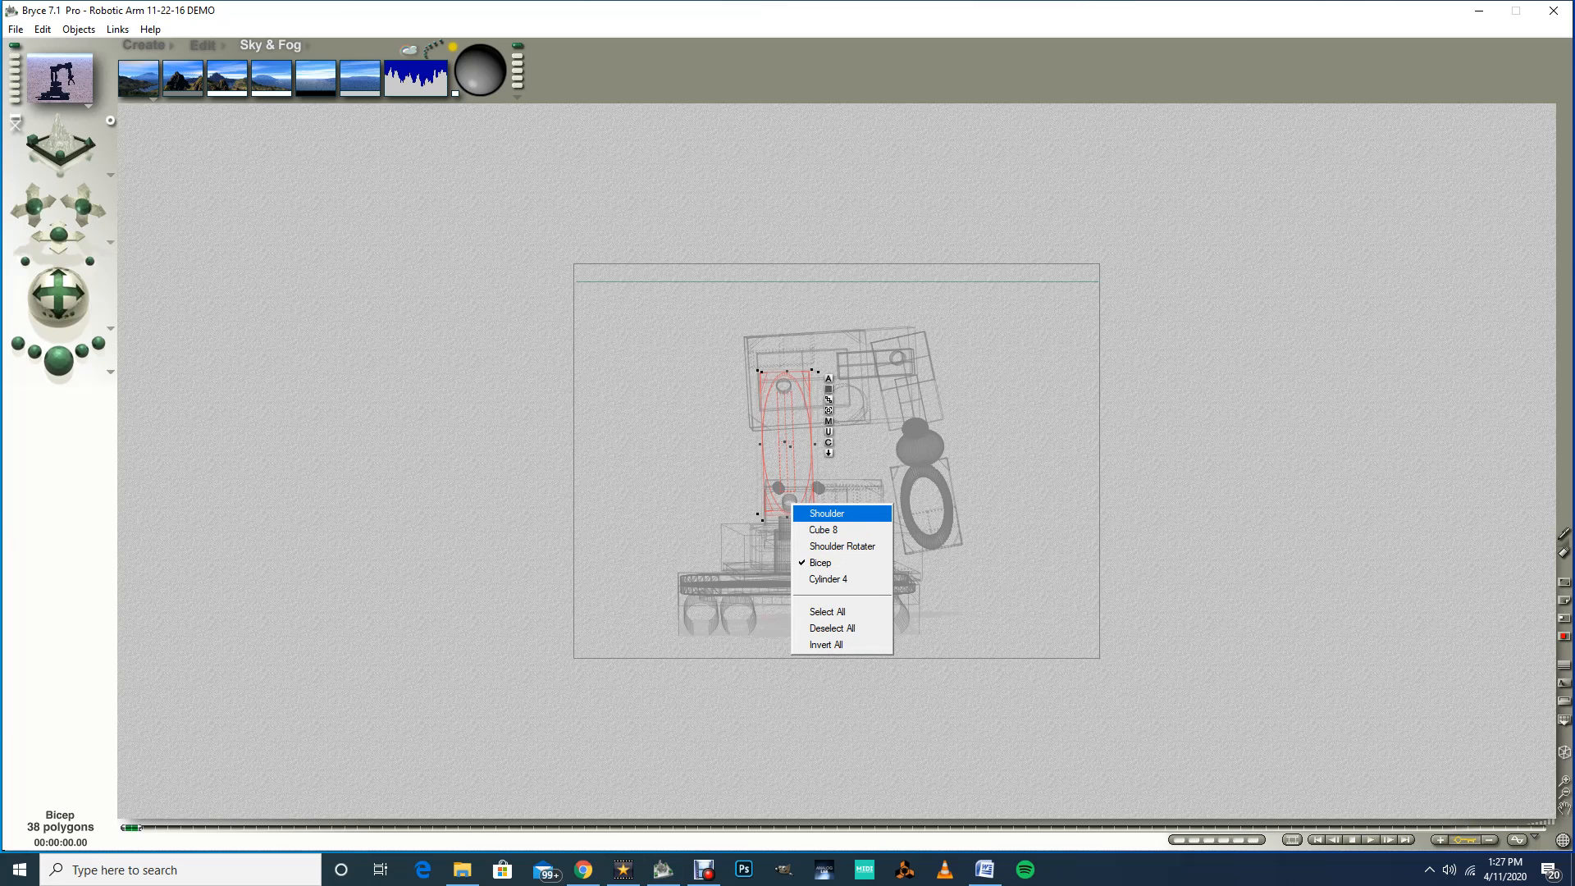
pyautogui.click(825, 513)
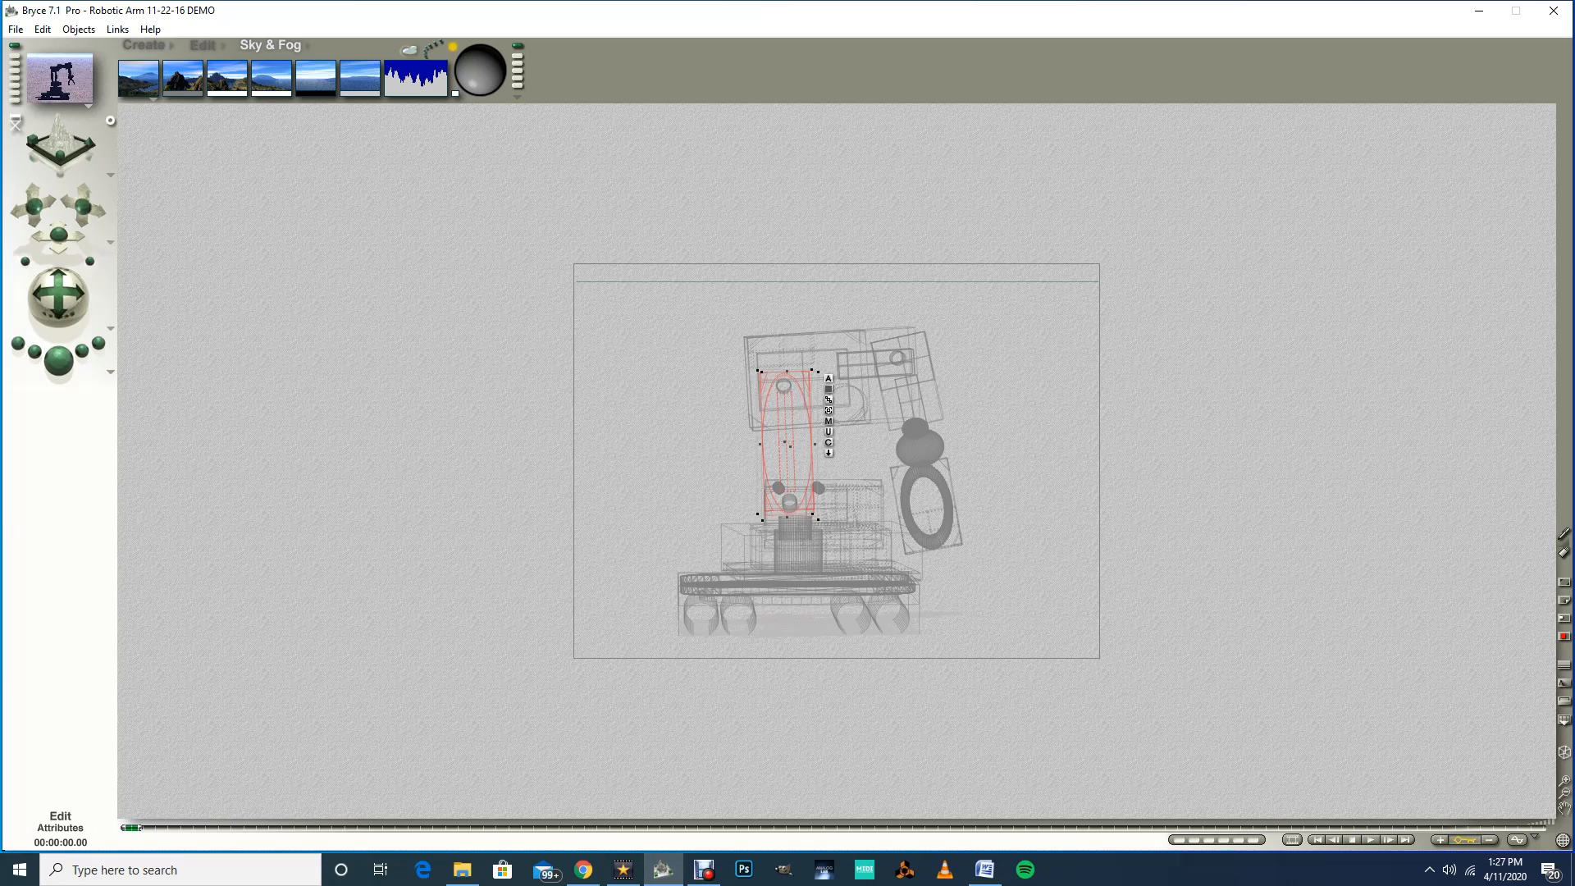
pyautogui.click(828, 378)
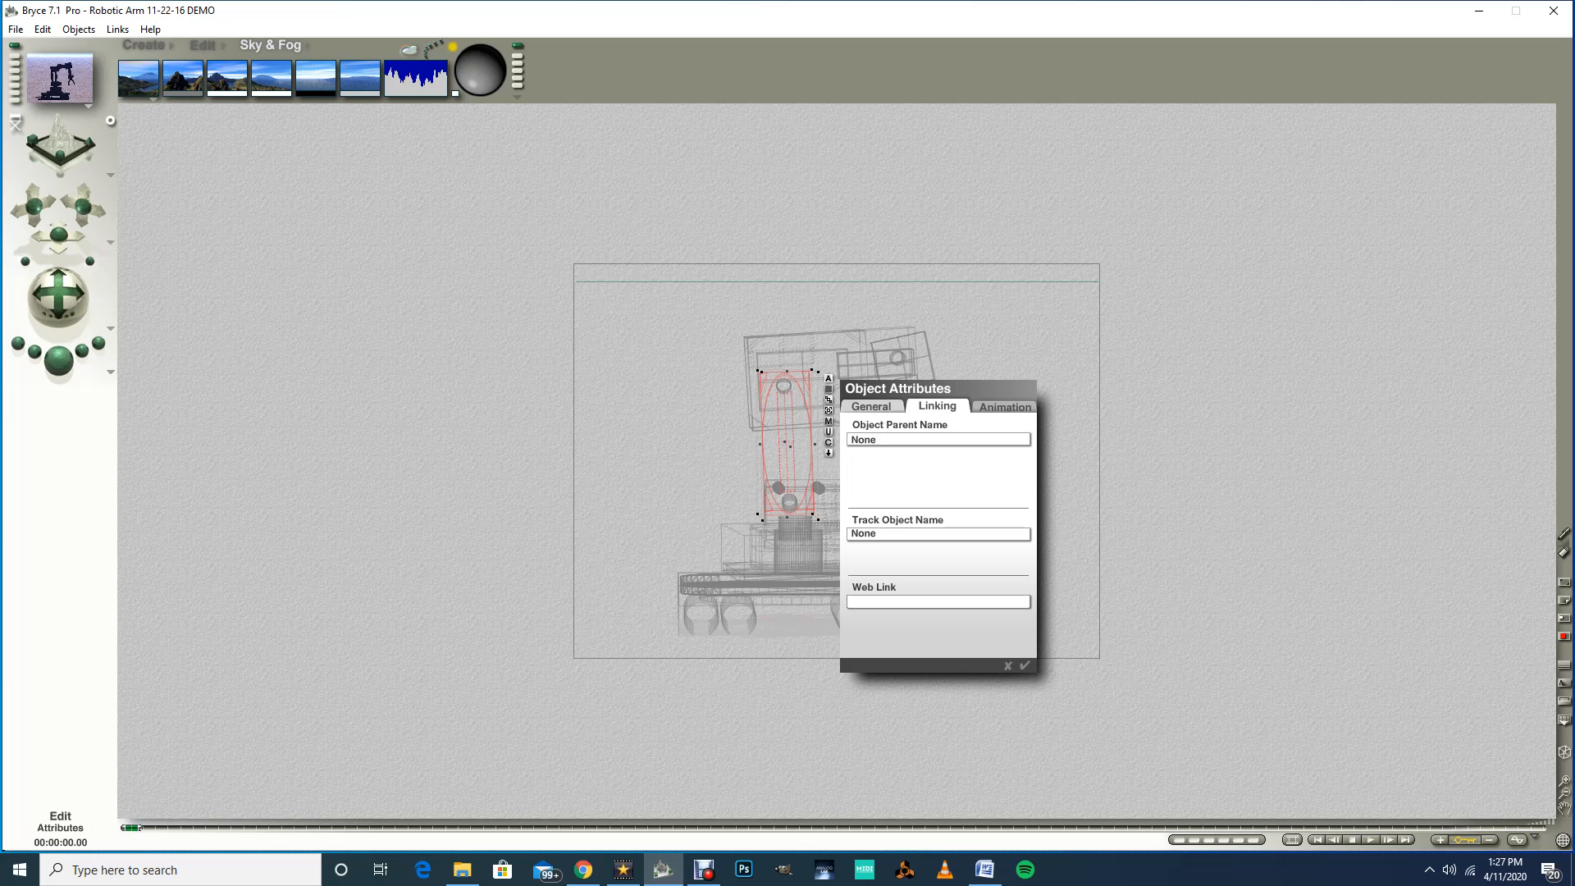
pyautogui.click(884, 439)
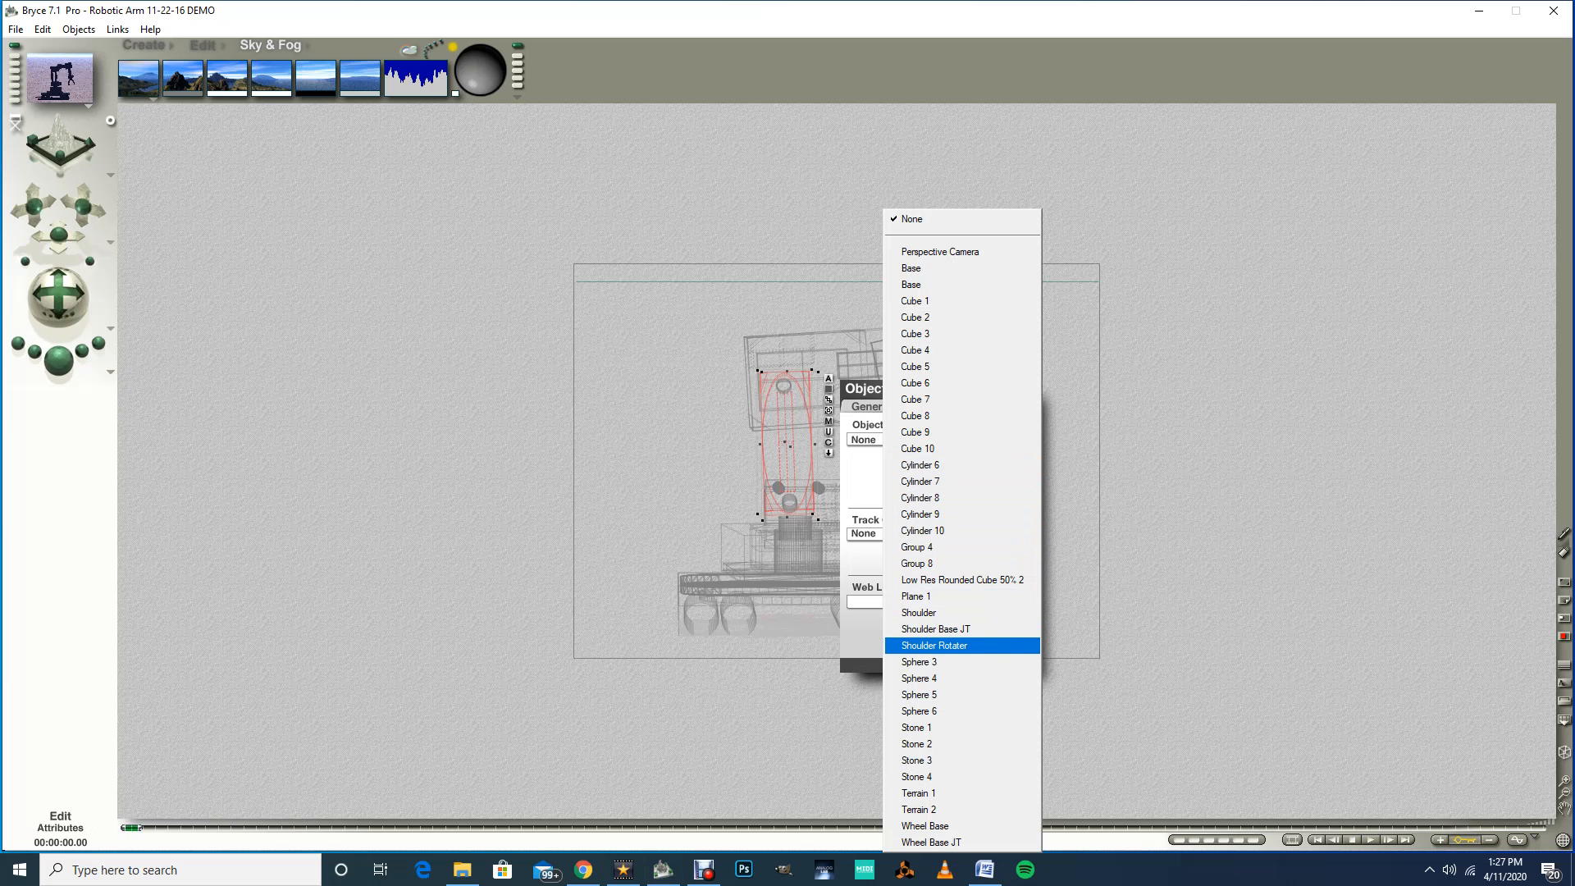
pyautogui.click(933, 644)
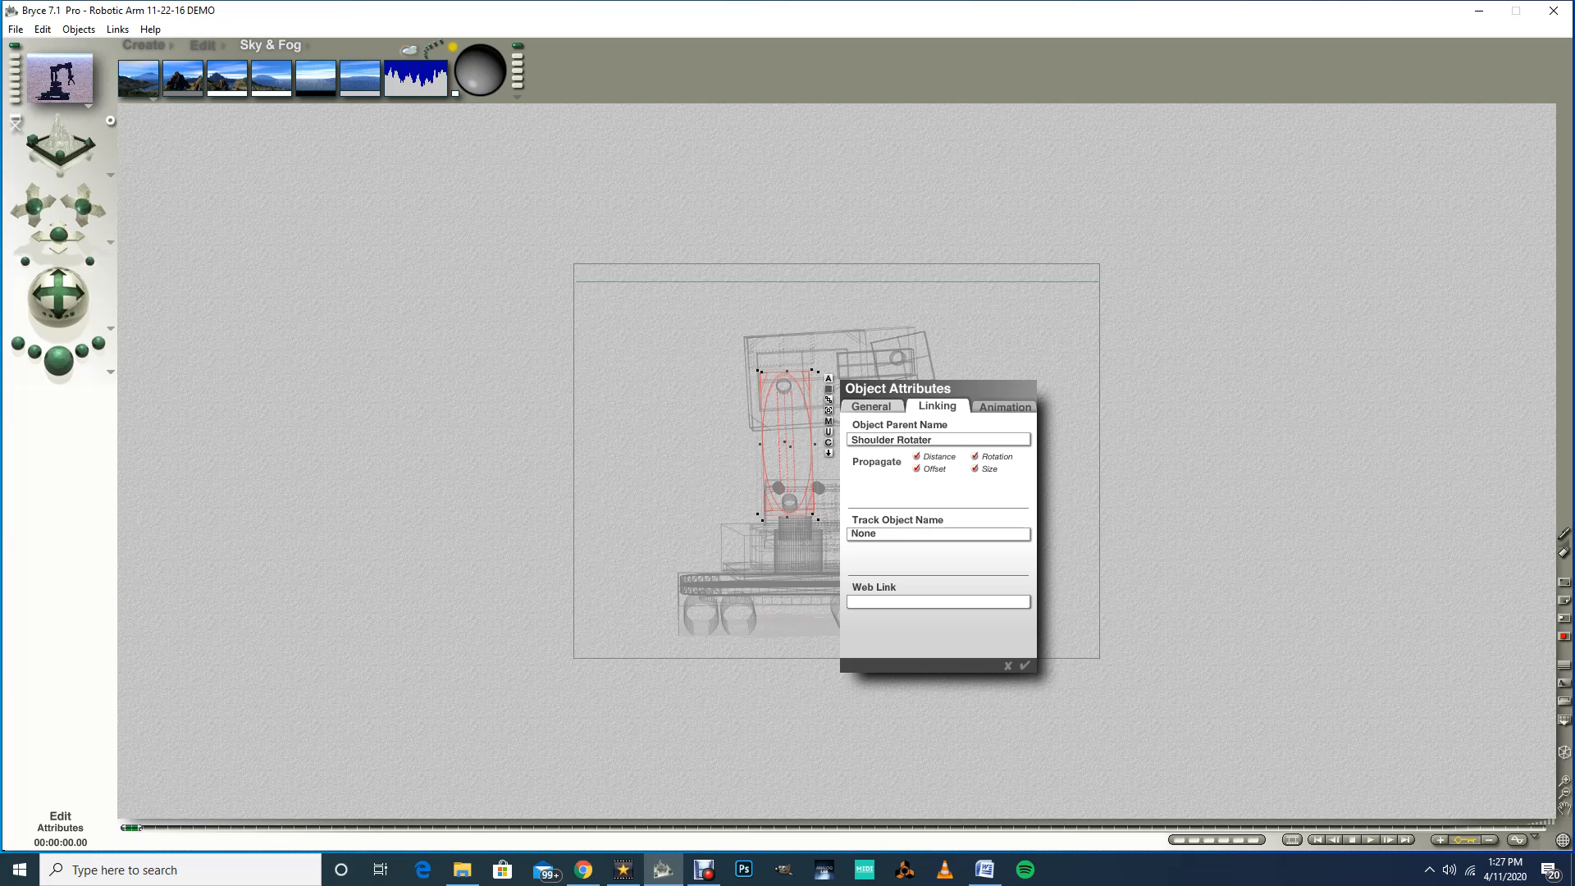
pyautogui.click(1024, 665)
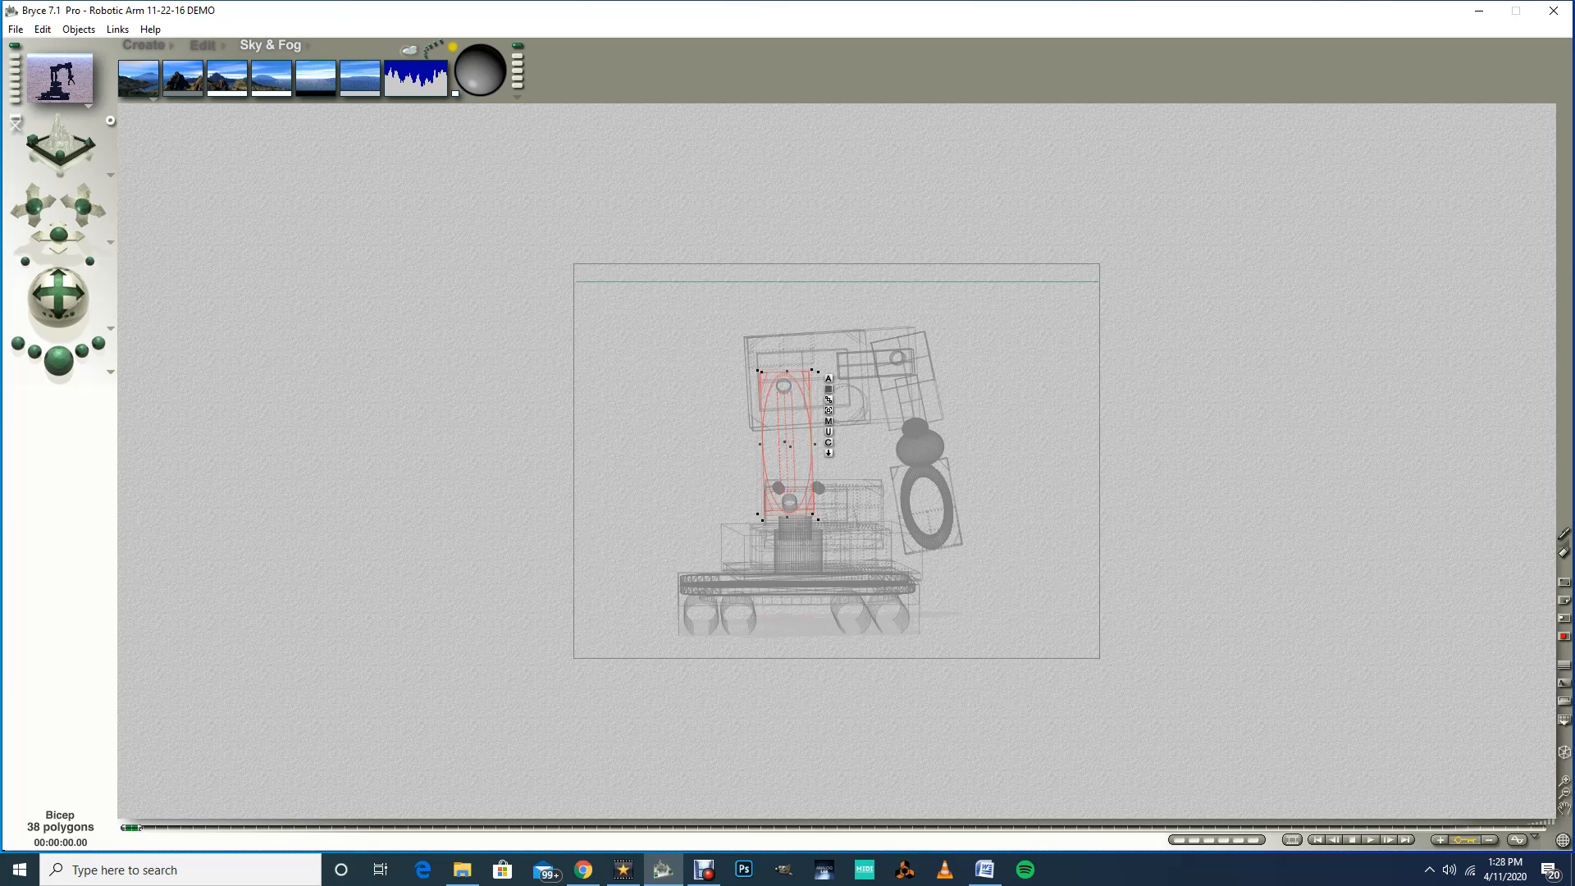
pyautogui.click(853, 510)
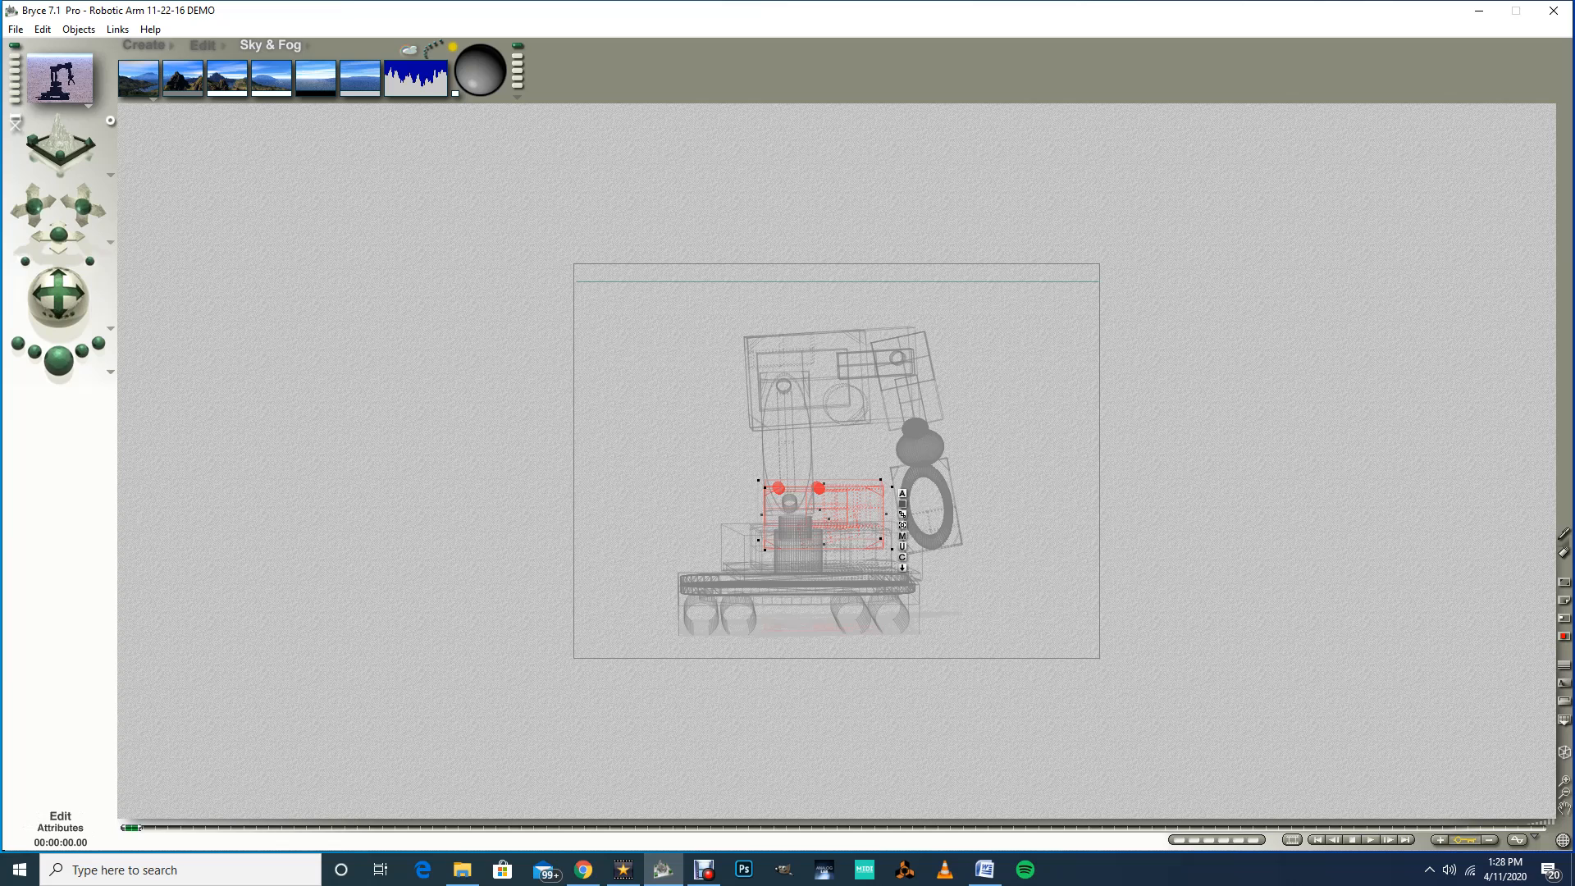
pyautogui.click(903, 493)
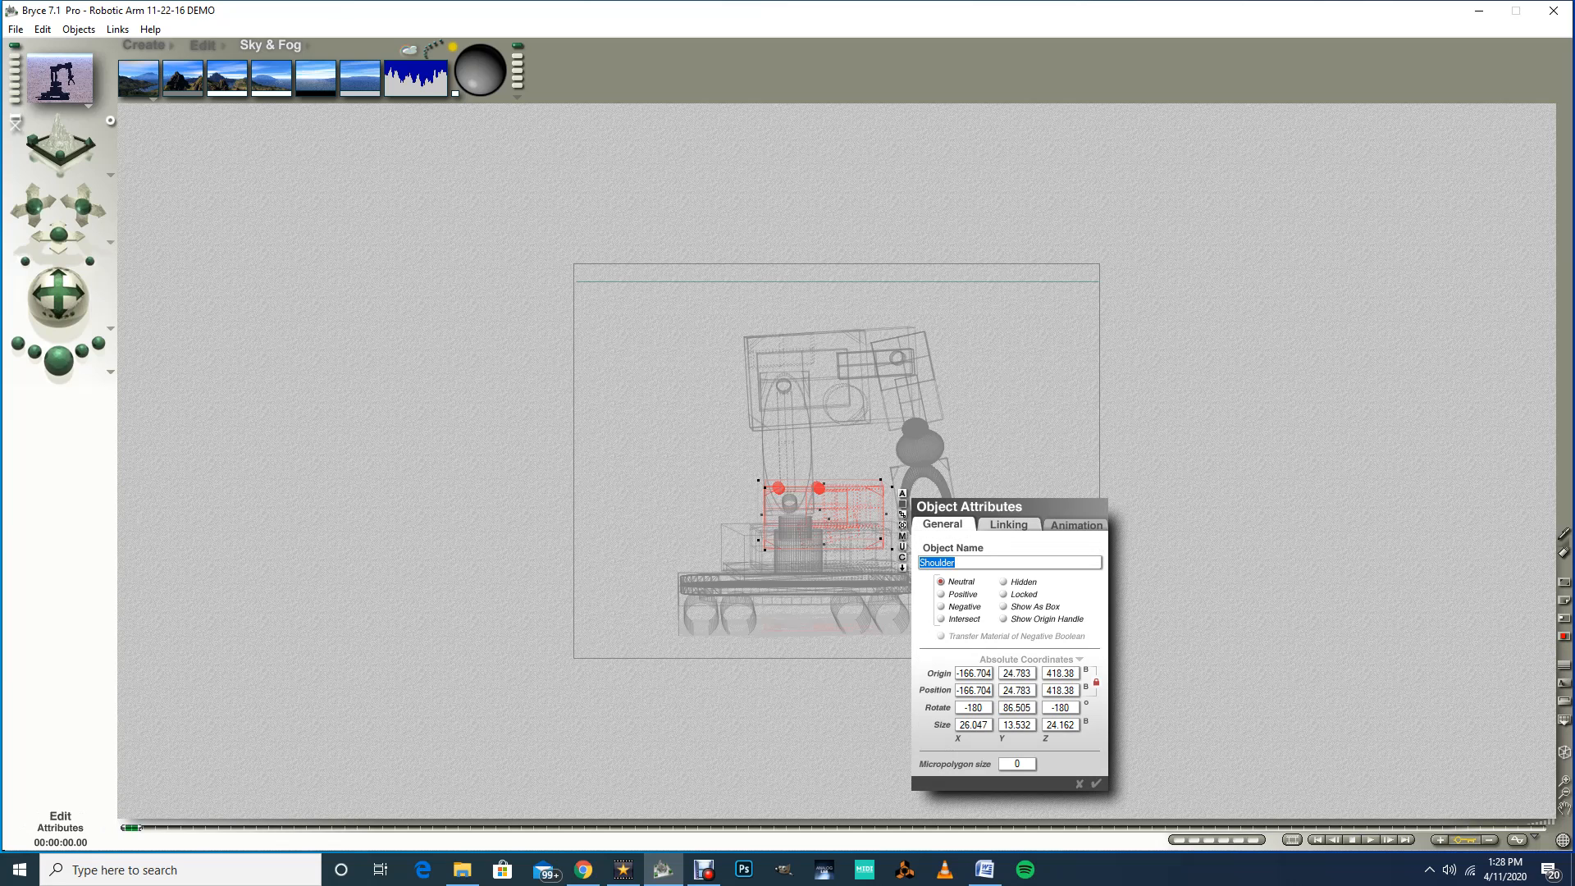
pyautogui.press('Return')
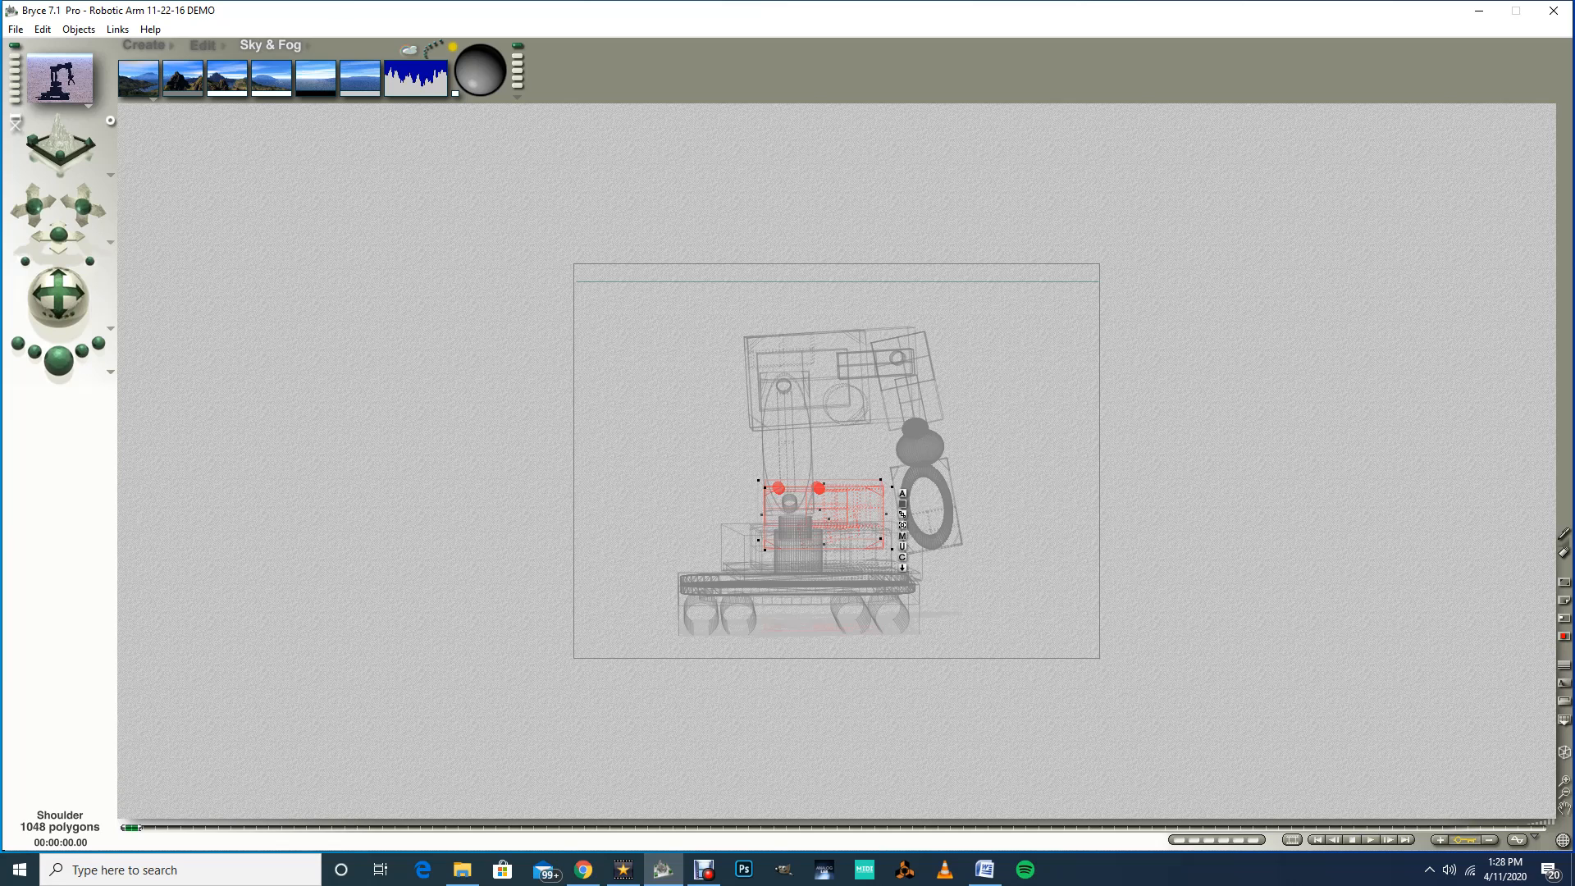
# Step: Select the shoulder rotater and set its parent object to Shoulder
pyautogui.keyDown('ctrl'); pyautogui.click(790, 502); pyautogui.keyUp('ctrl')
pyautogui.click(816, 545)
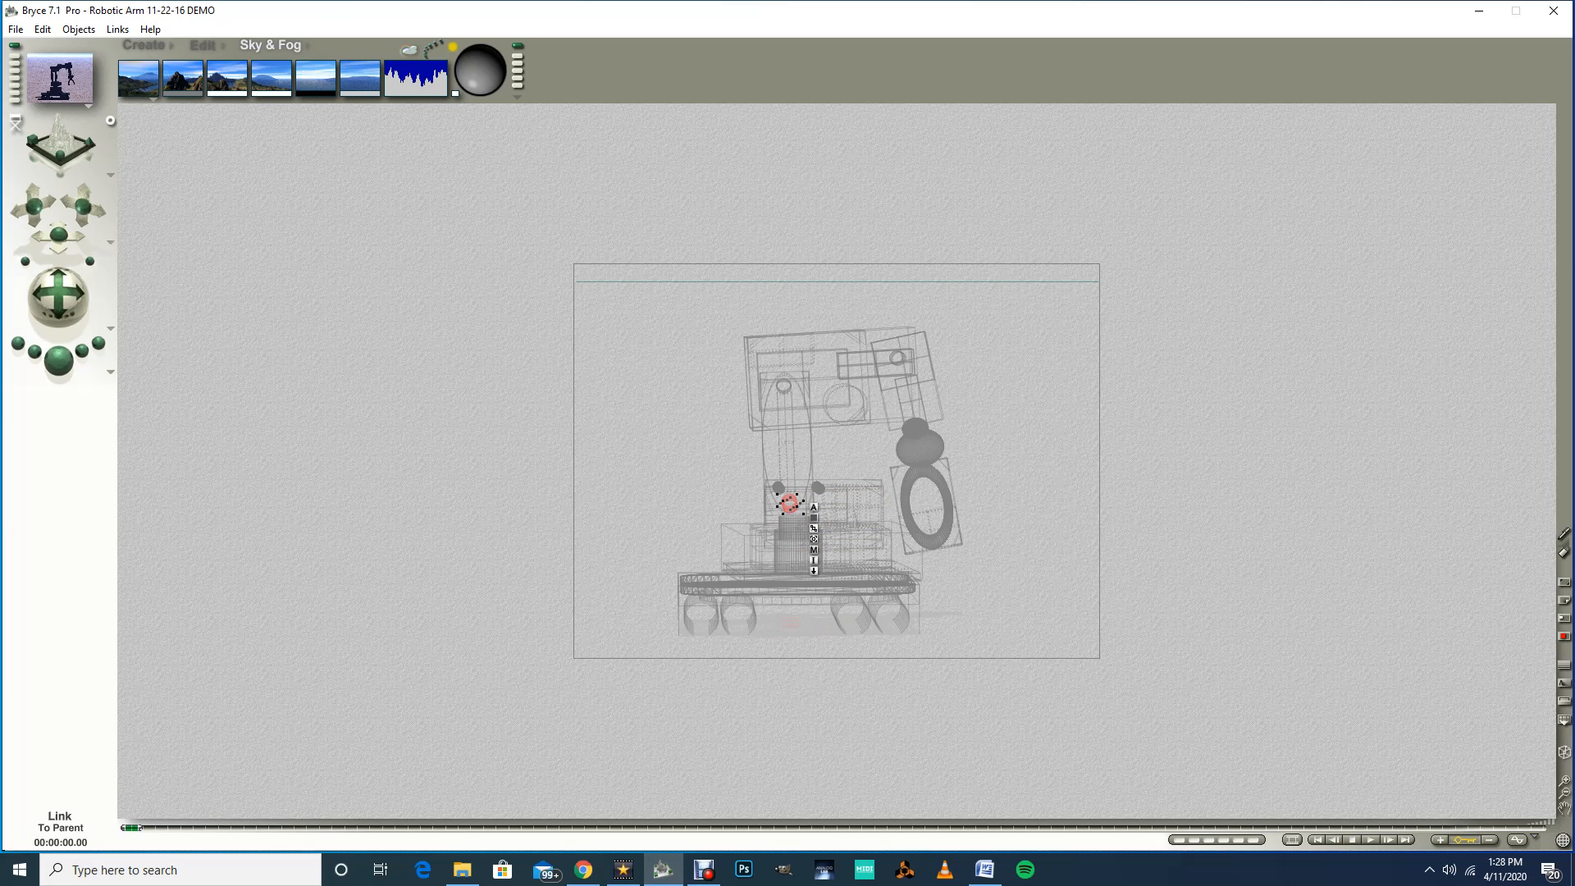
pyautogui.click(813, 507)
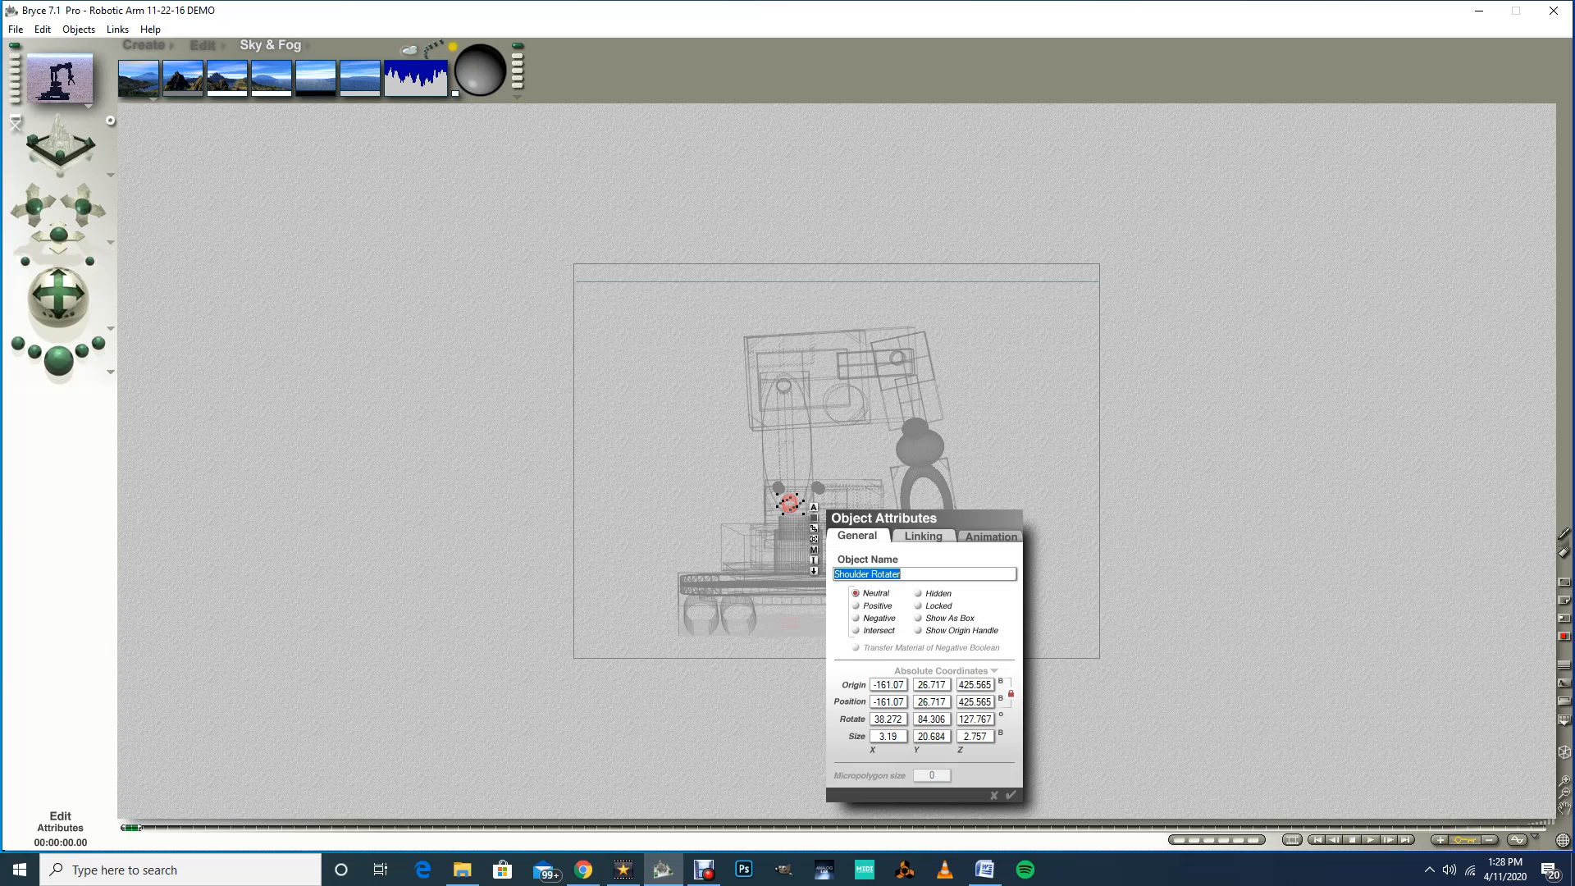
pyautogui.click(923, 536)
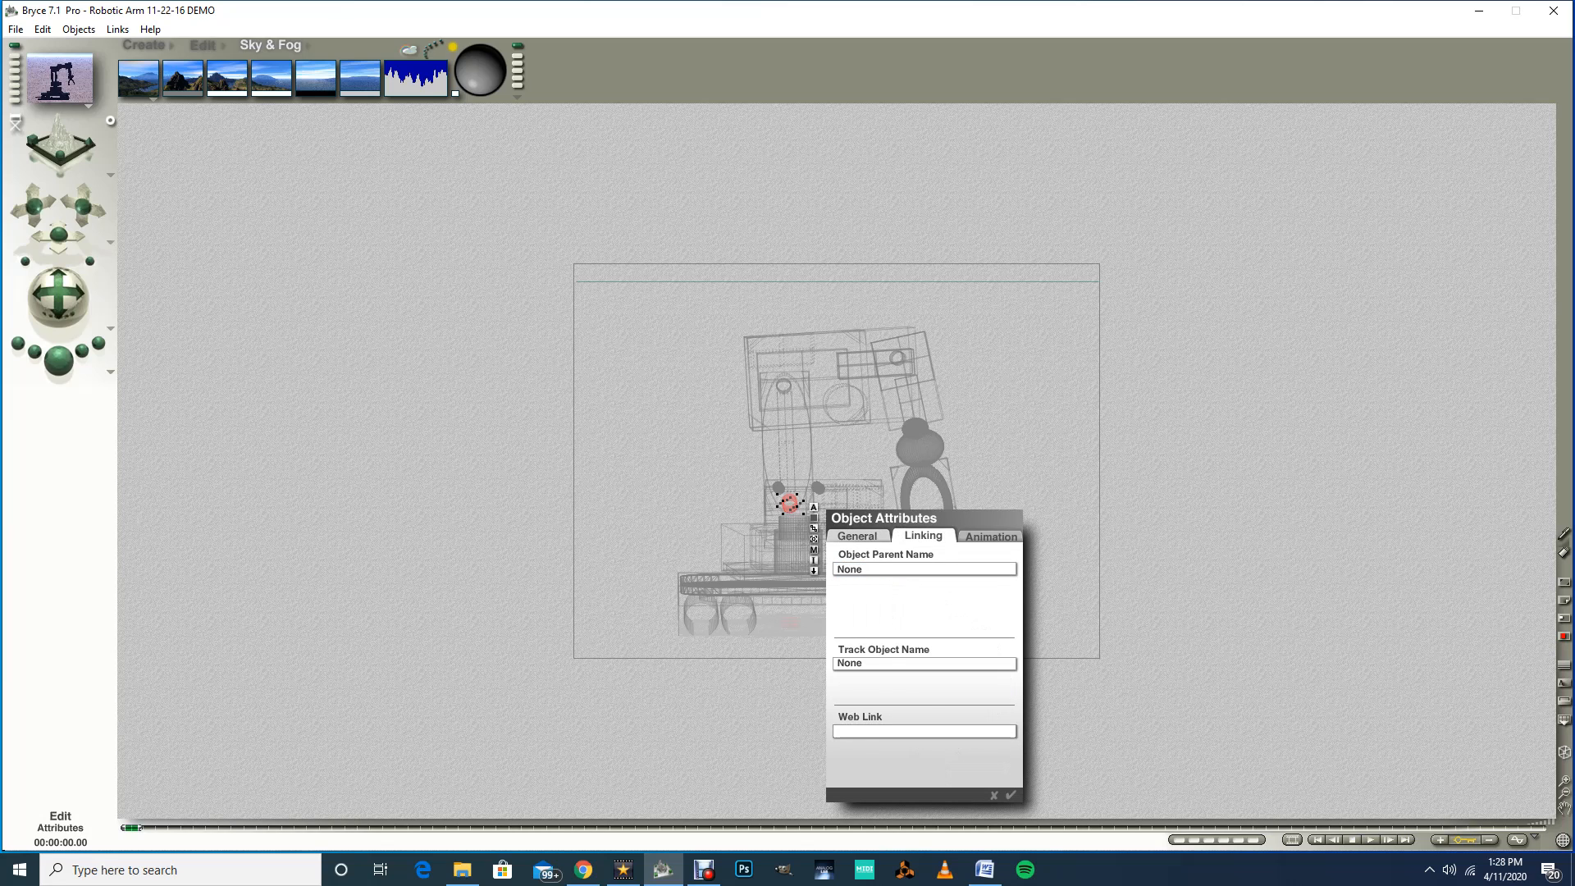
pyautogui.click(895, 570)
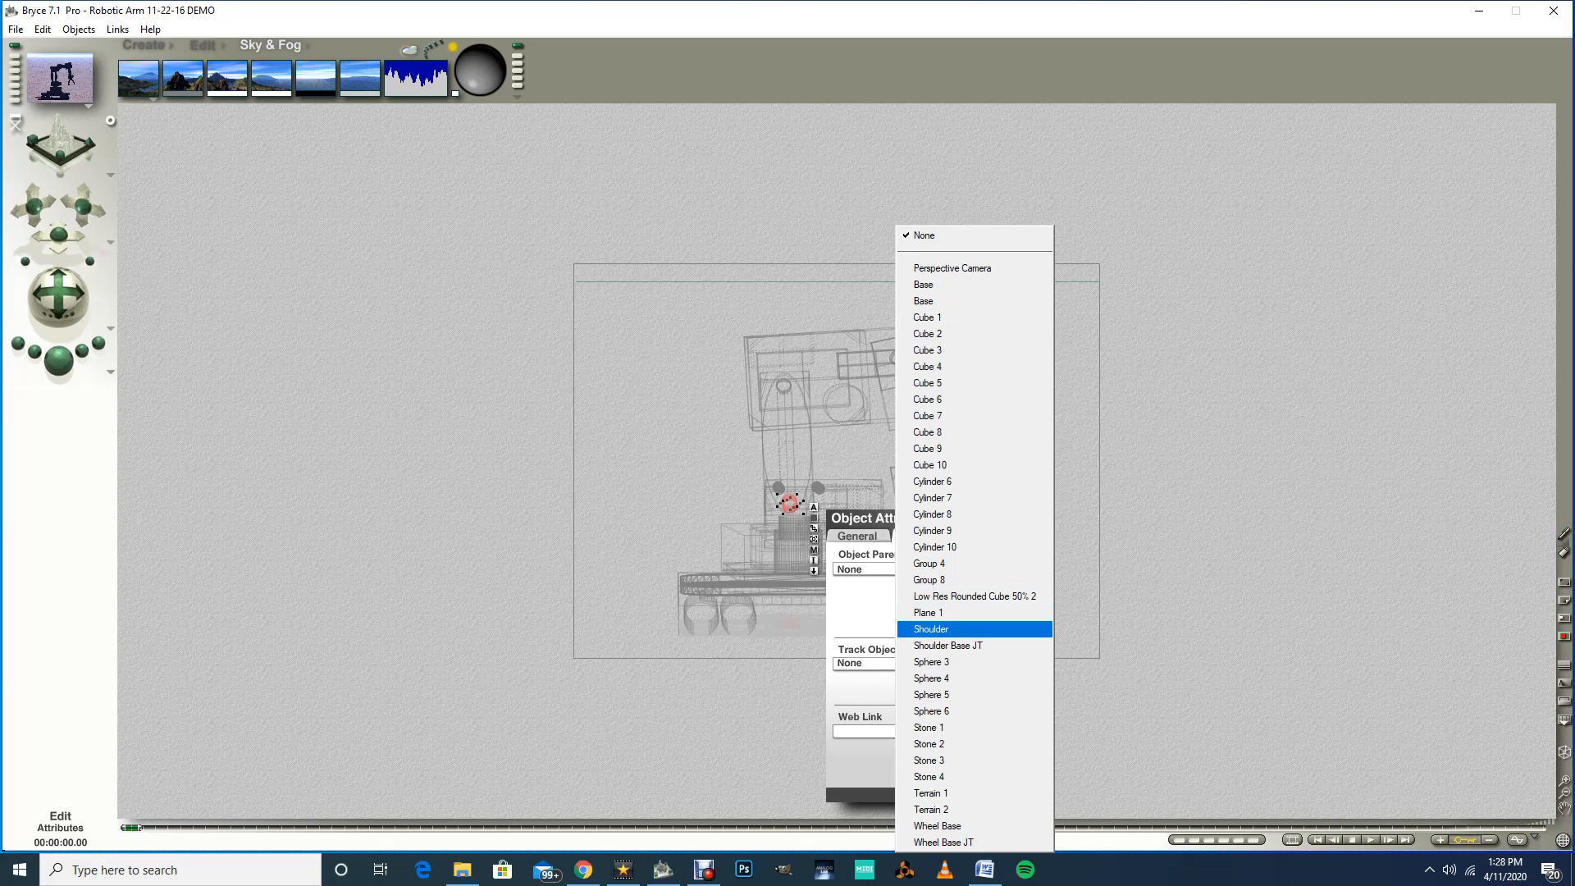
pyautogui.click(931, 629)
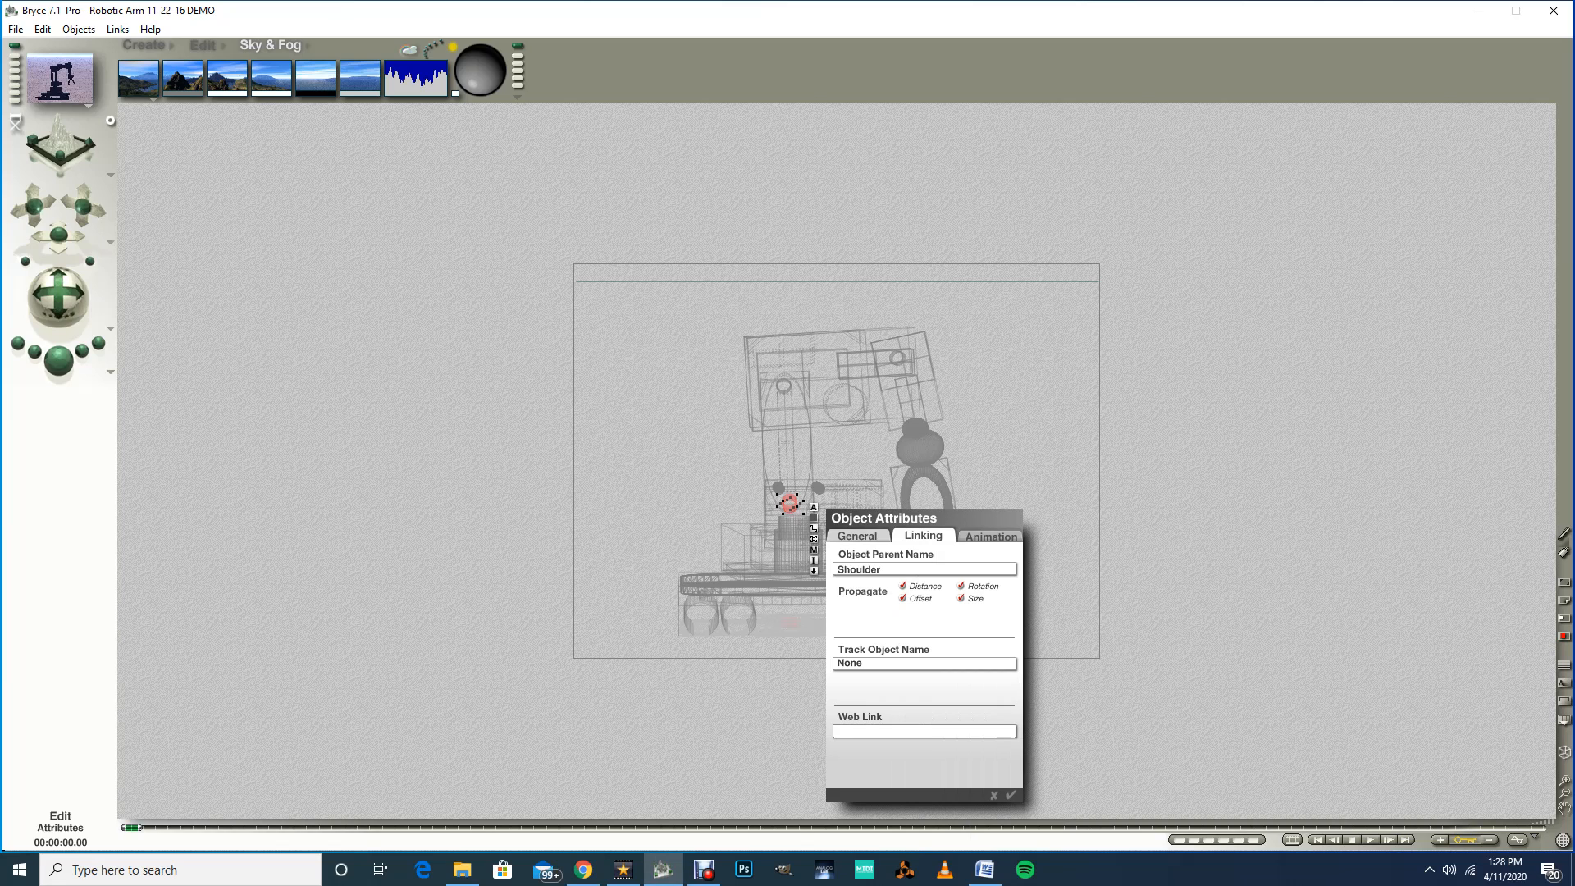
pyautogui.press('Return')
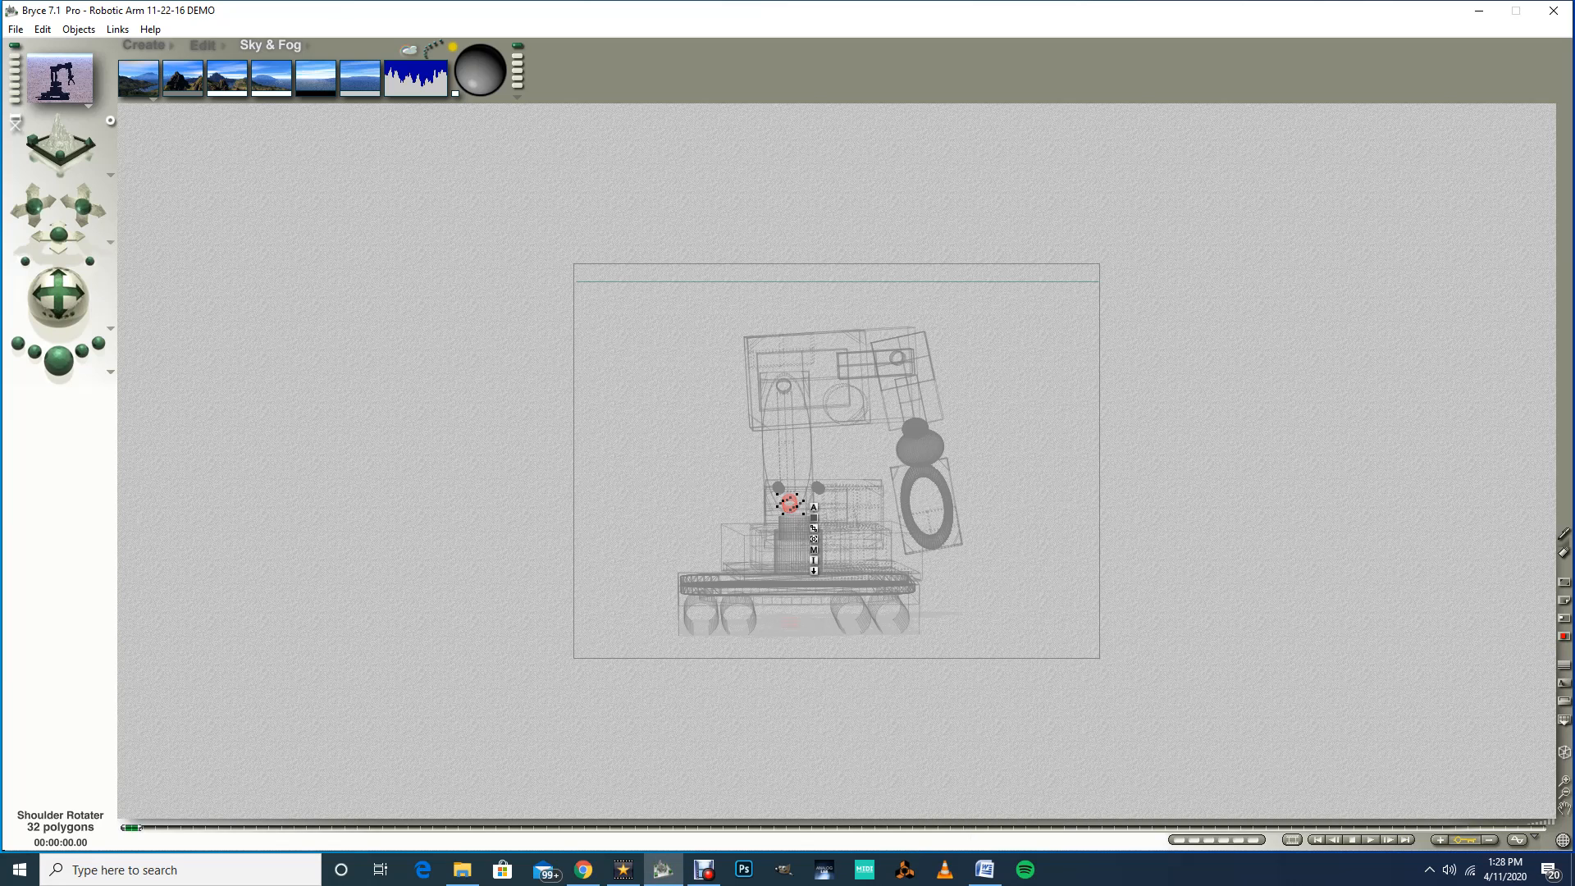
# Step: Select the shoulder and set its parent object to Shoulder Base JT
pyautogui.keyDown('ctrl'); pyautogui.click(854, 505); pyautogui.keyUp('ctrl')
pyautogui.click(882, 517)
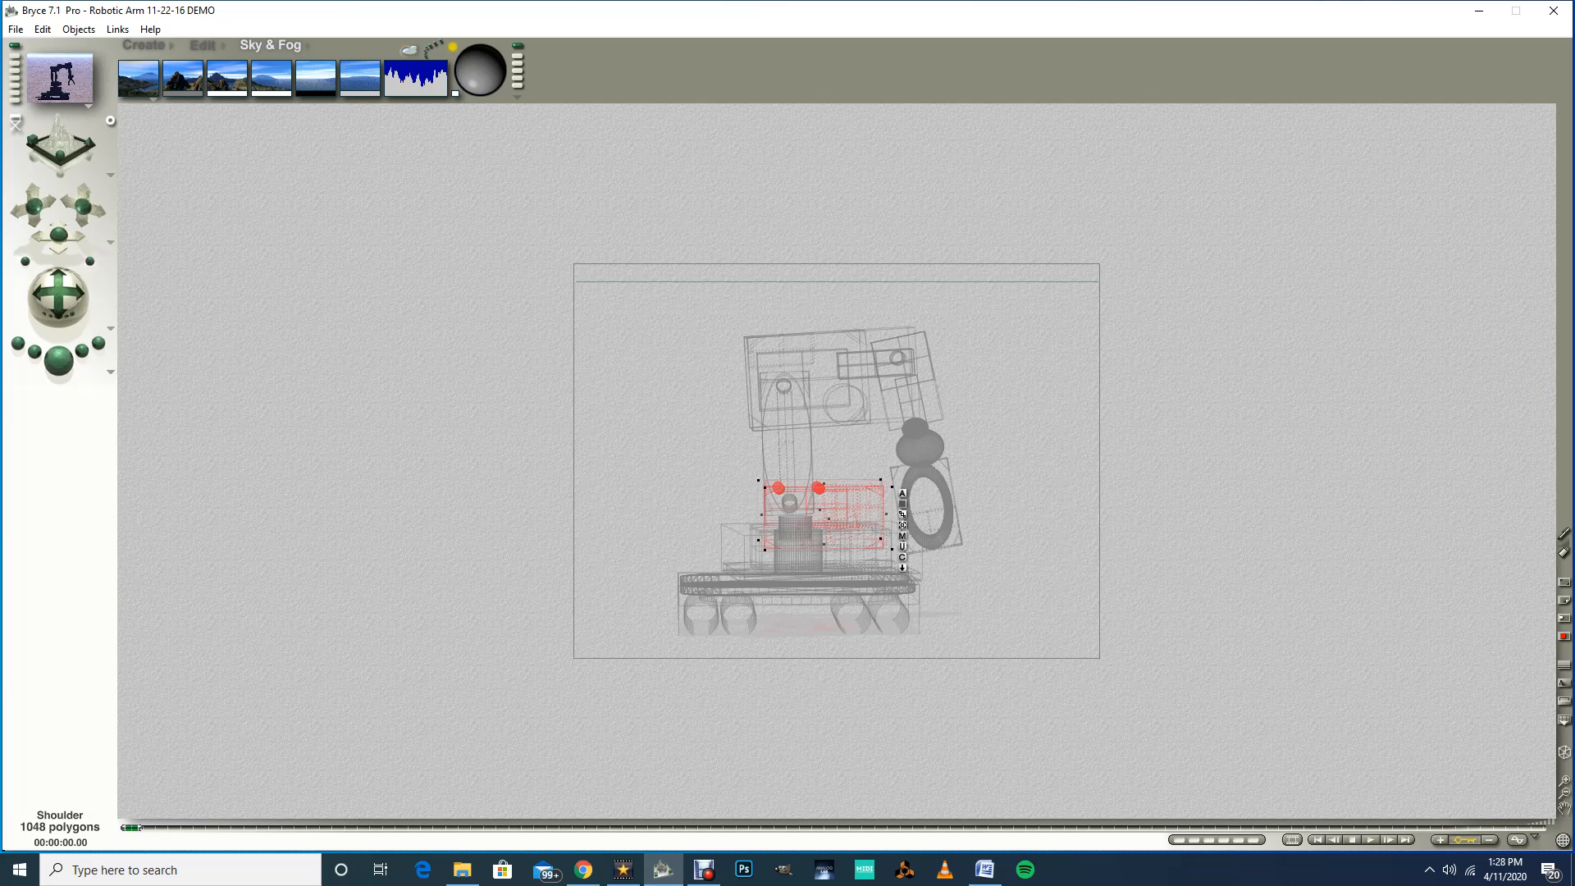
pyautogui.click(902, 492)
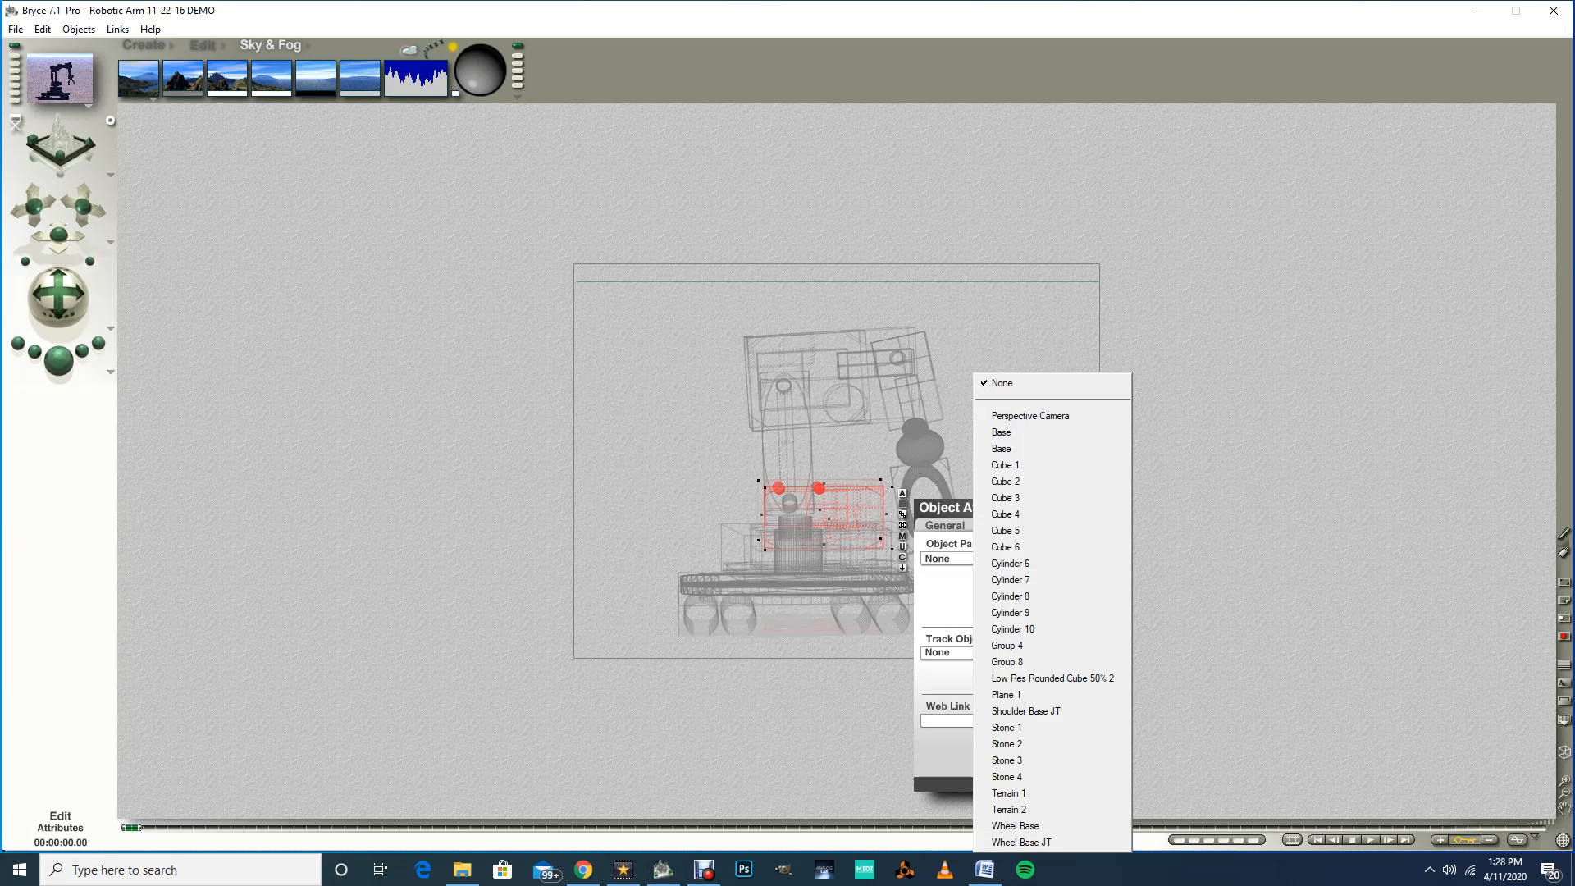
pyautogui.click(1026, 711)
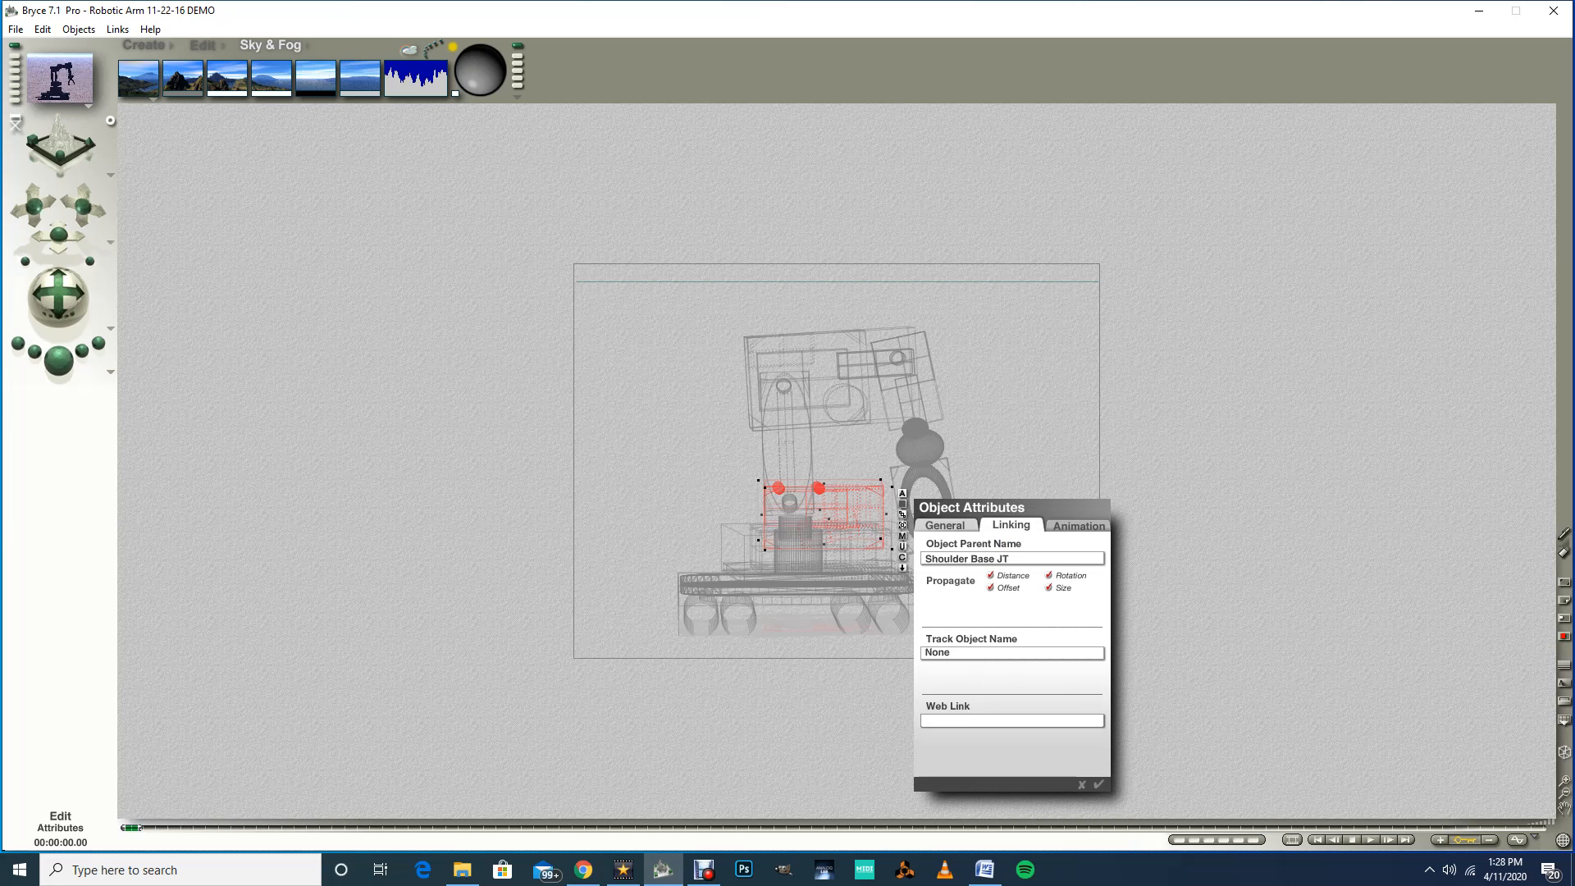
pyautogui.click(1098, 784)
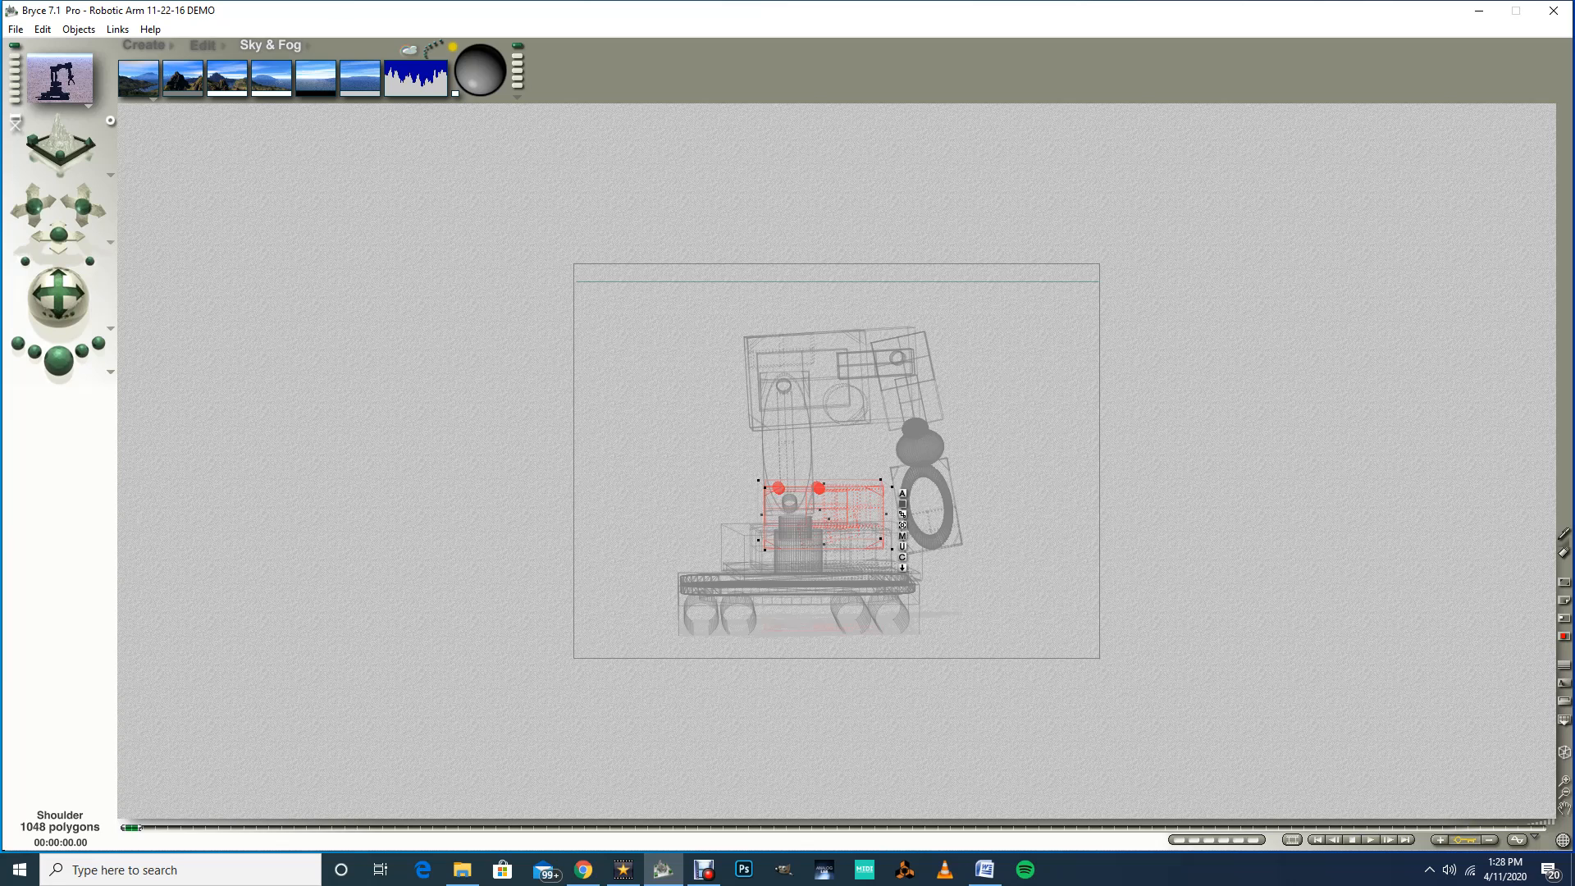
# Step: Select the shoulder base joint and set its parent object to Base
pyautogui.keyDown('ctrl'); pyautogui.click(795, 525); pyautogui.keyUp('ctrl')
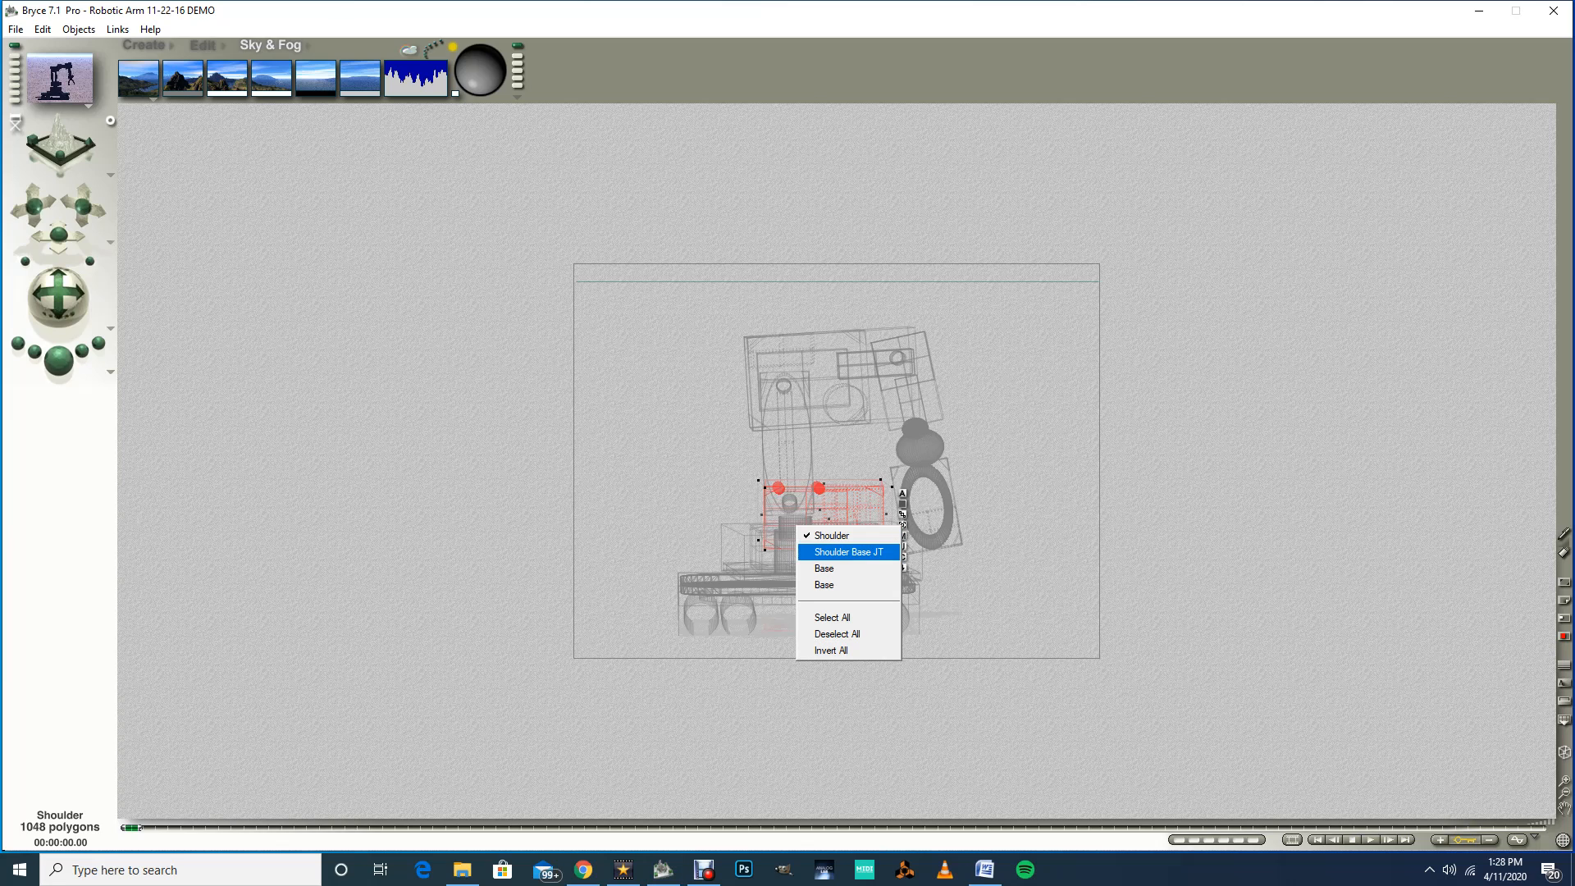
pyautogui.click(848, 552)
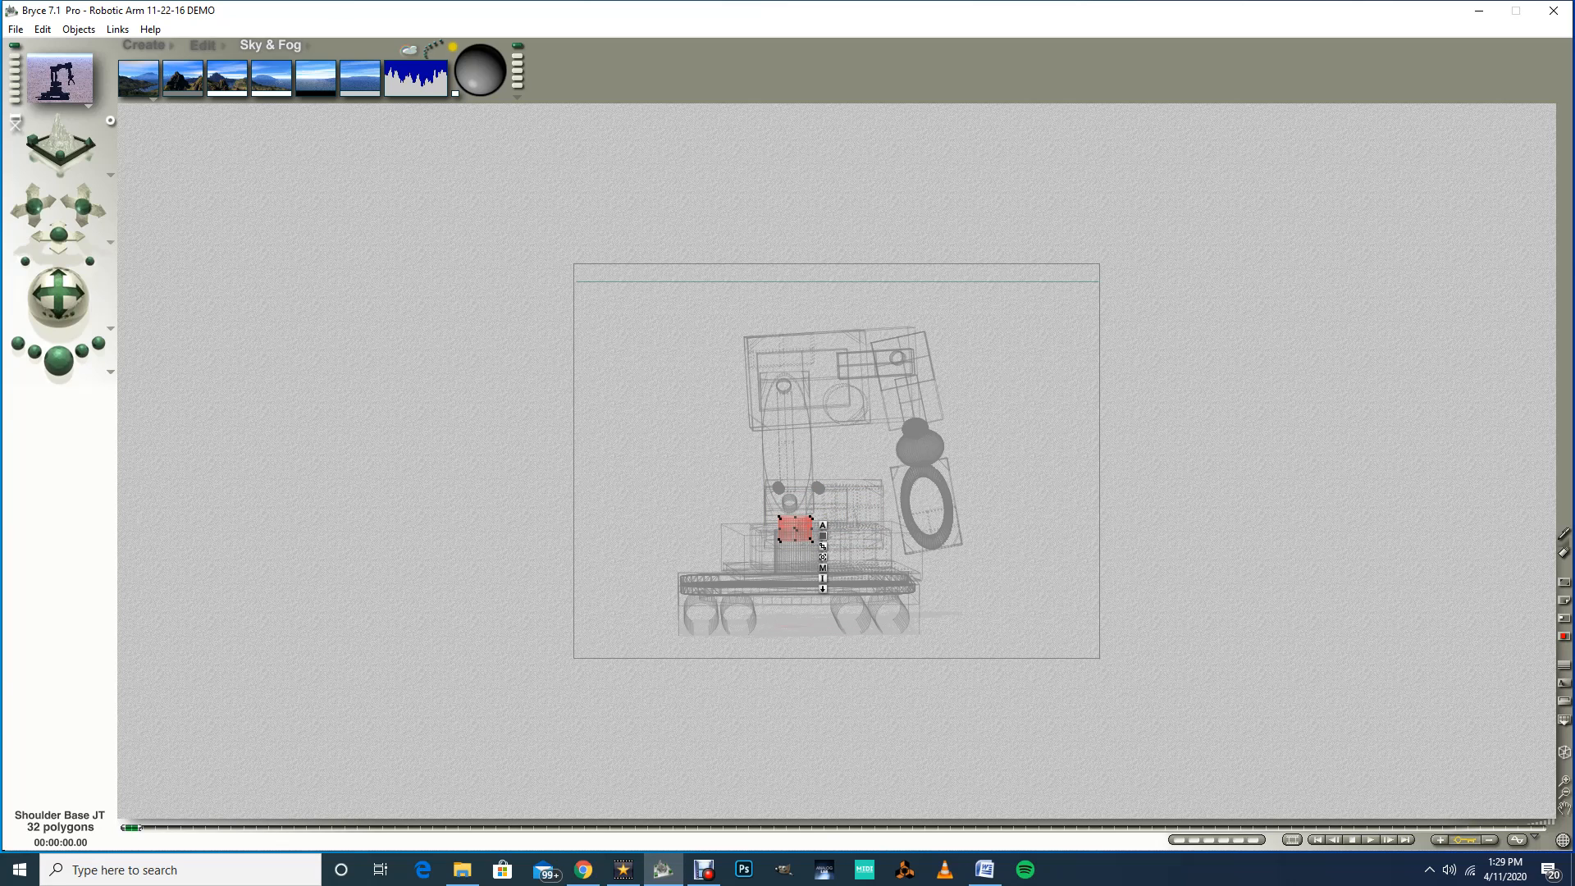
pyautogui.keyDown('ctrl'); pyautogui.click(858, 545); pyautogui.keyUp('ctrl')
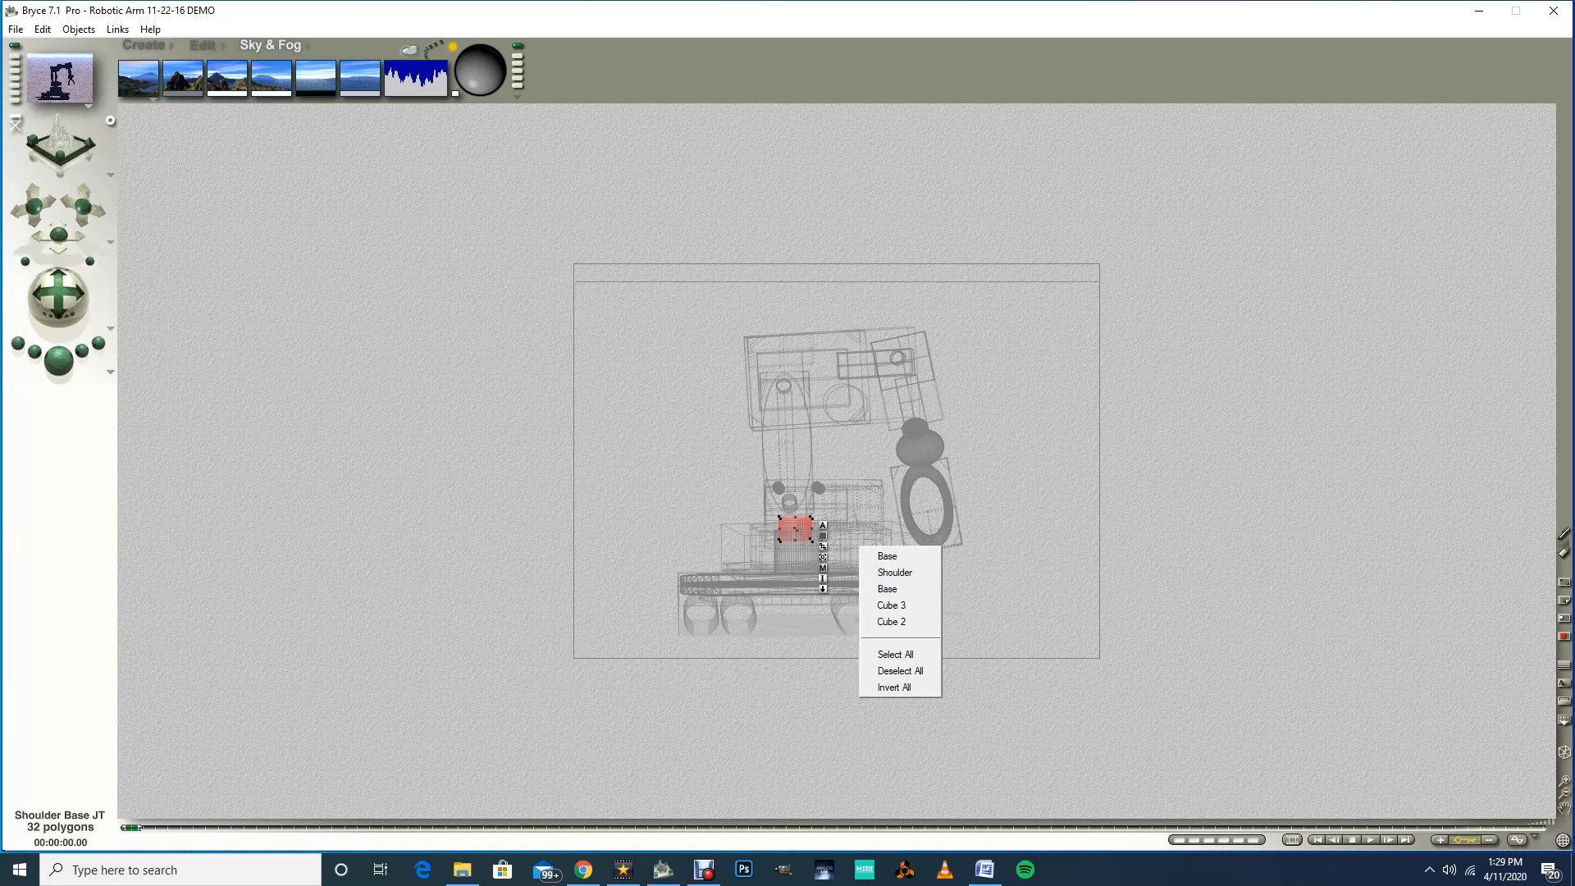
pyautogui.click(887, 556)
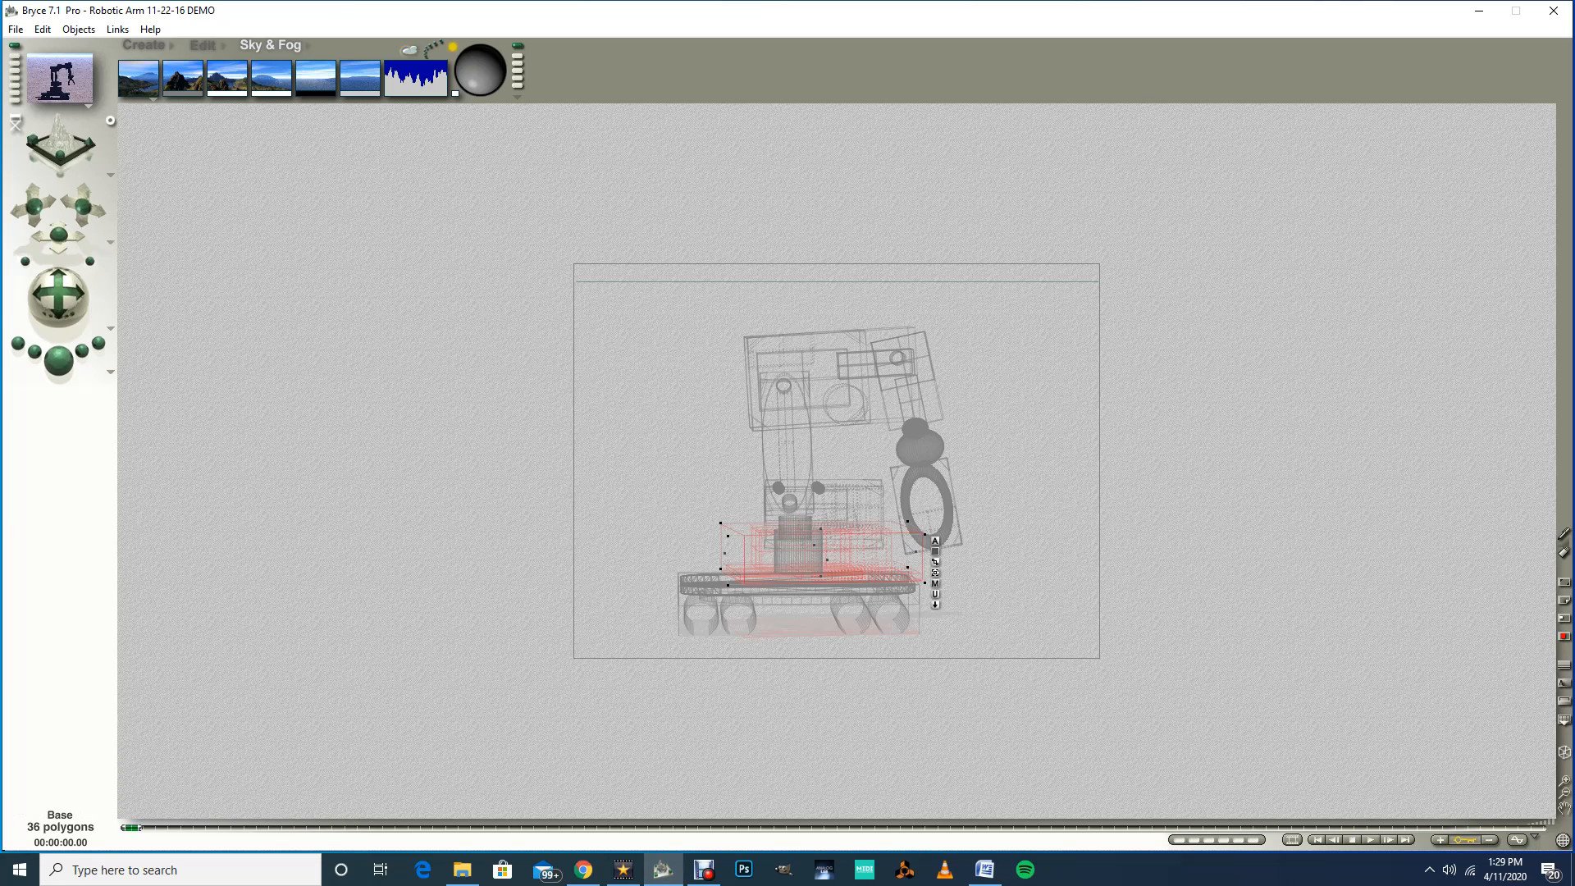
pyautogui.keyDown('ctrl'); pyautogui.click(792, 524); pyautogui.keyUp('ctrl')
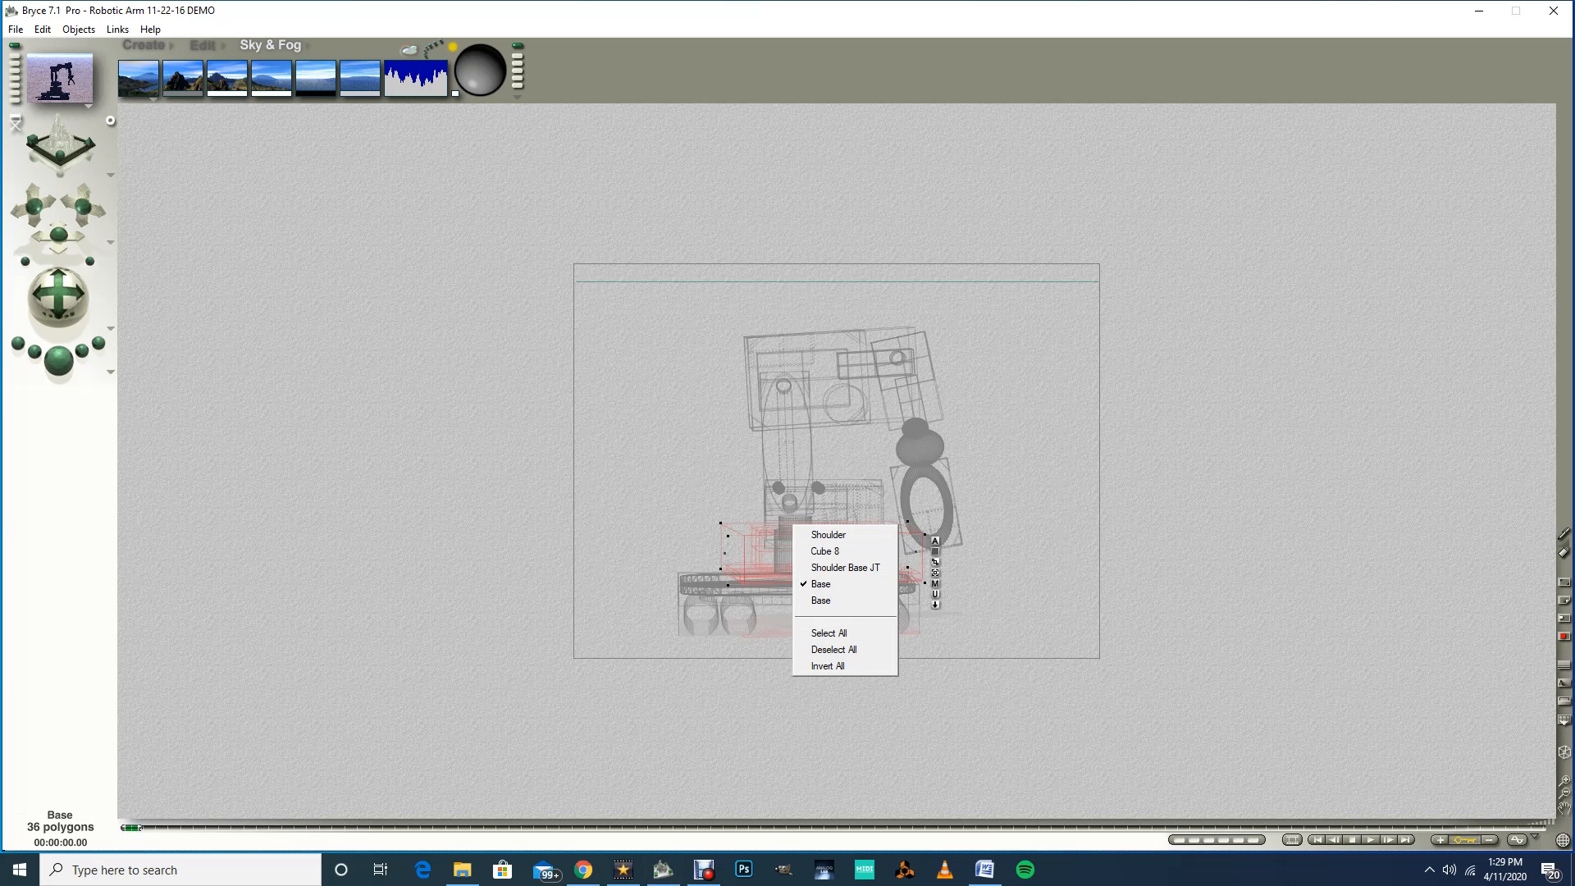
pyautogui.click(820, 567)
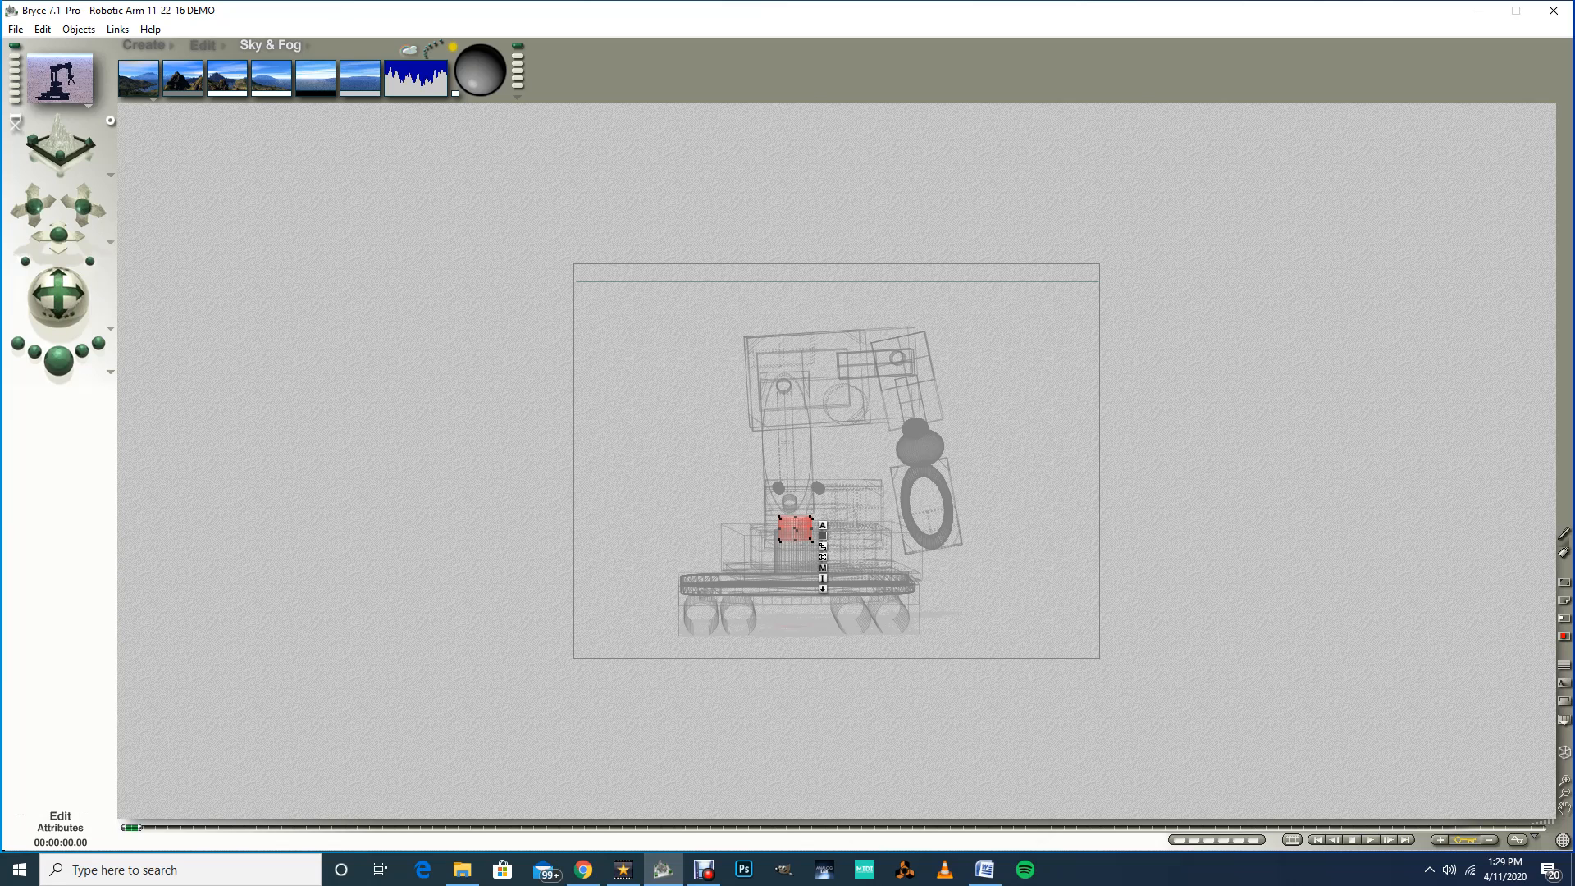
pyautogui.click(823, 525)
pyautogui.click(919, 591)
pyautogui.click(916, 579)
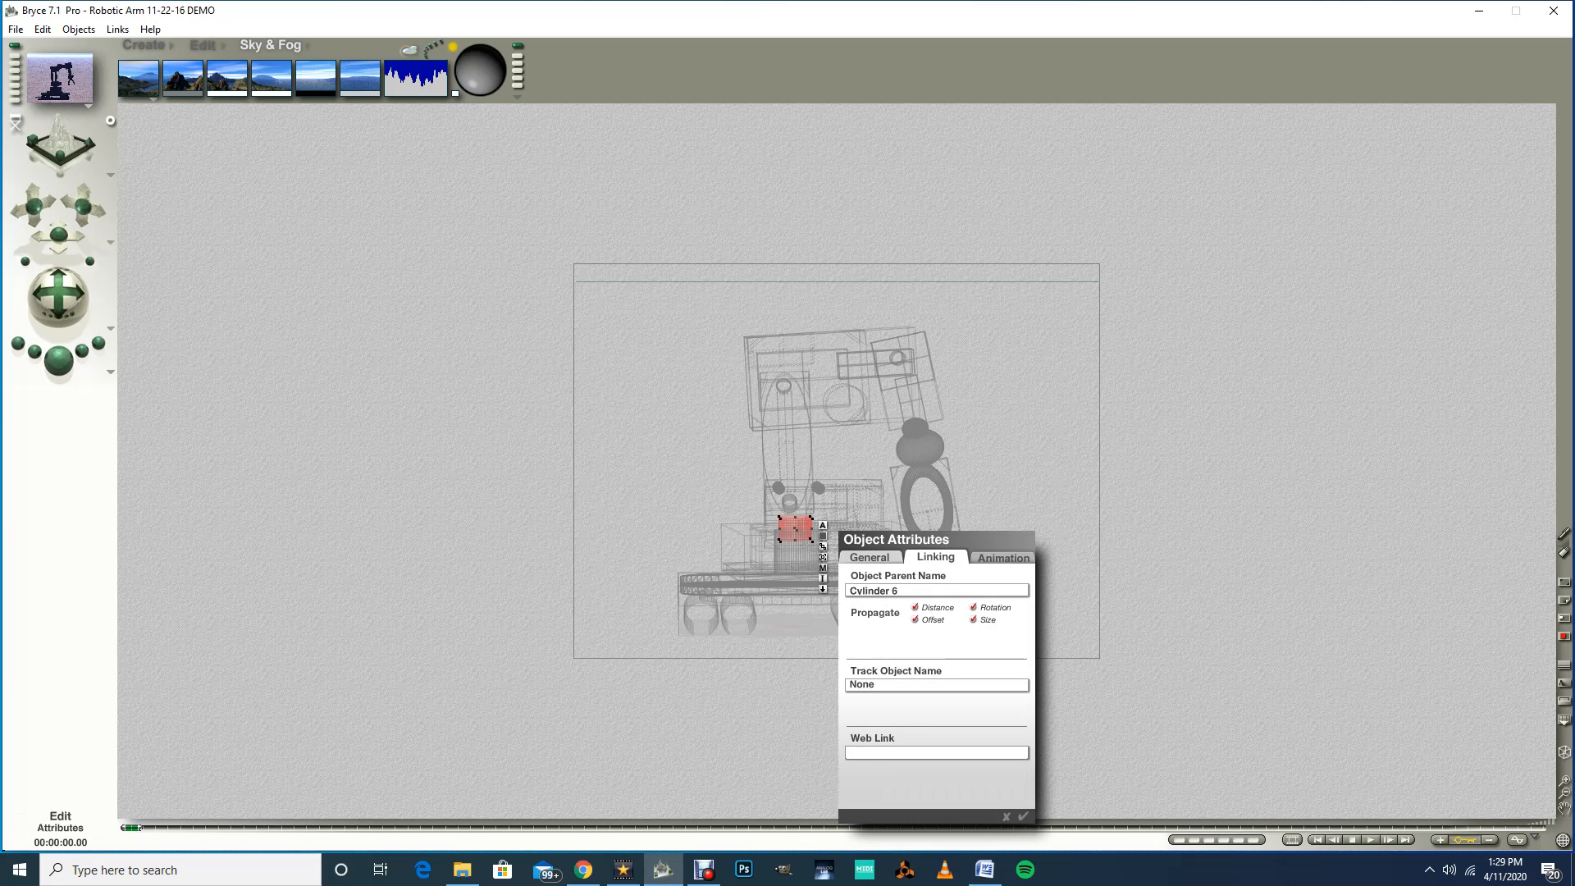
pyautogui.click(919, 590)
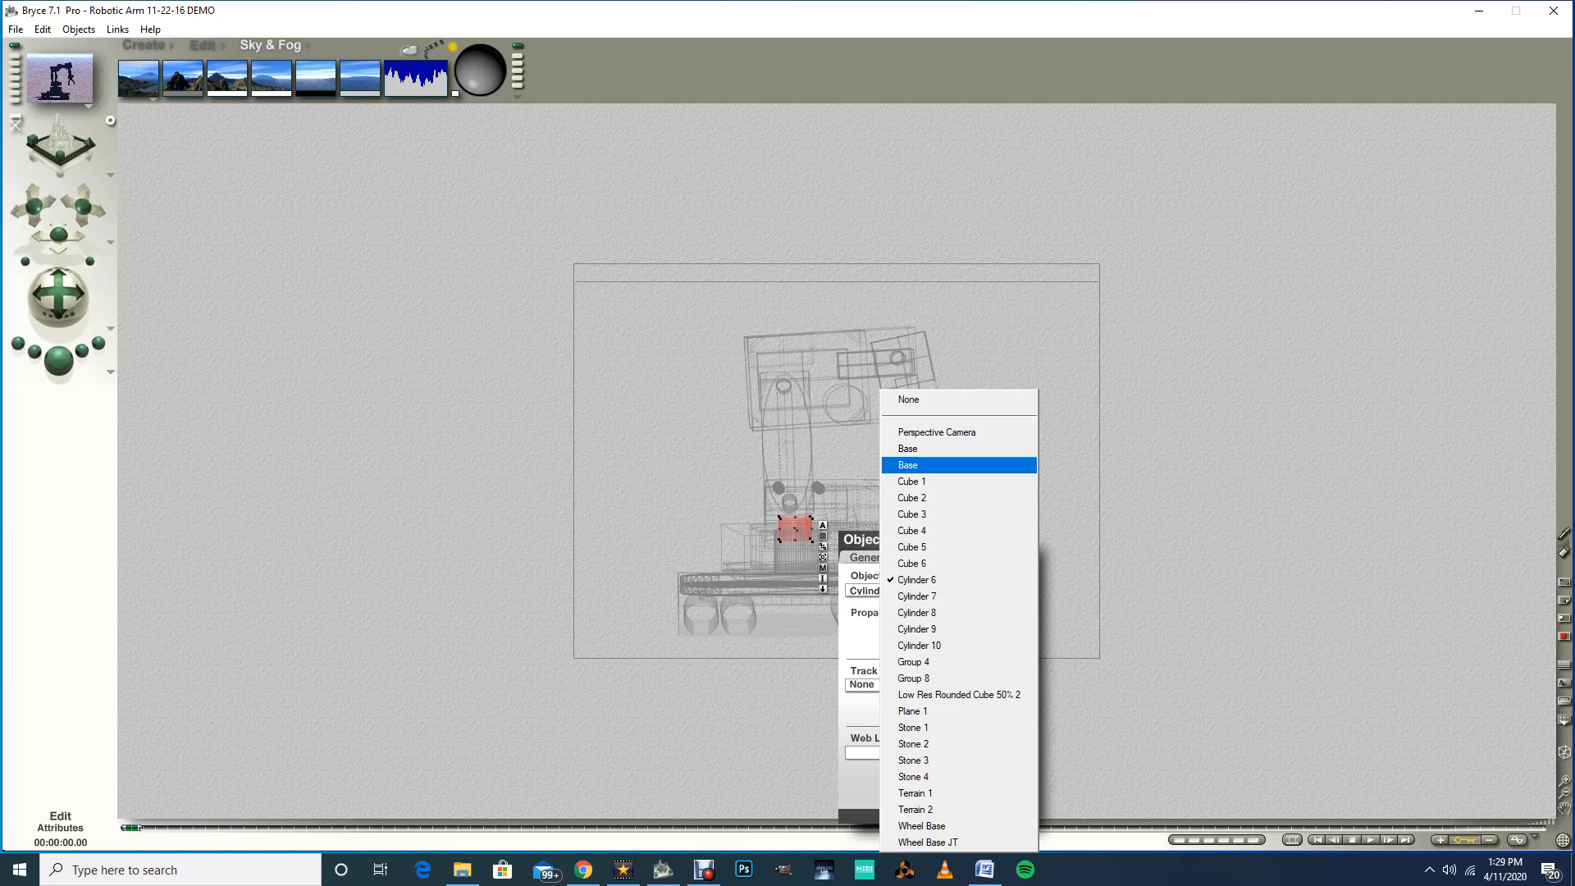
pyautogui.click(908, 465)
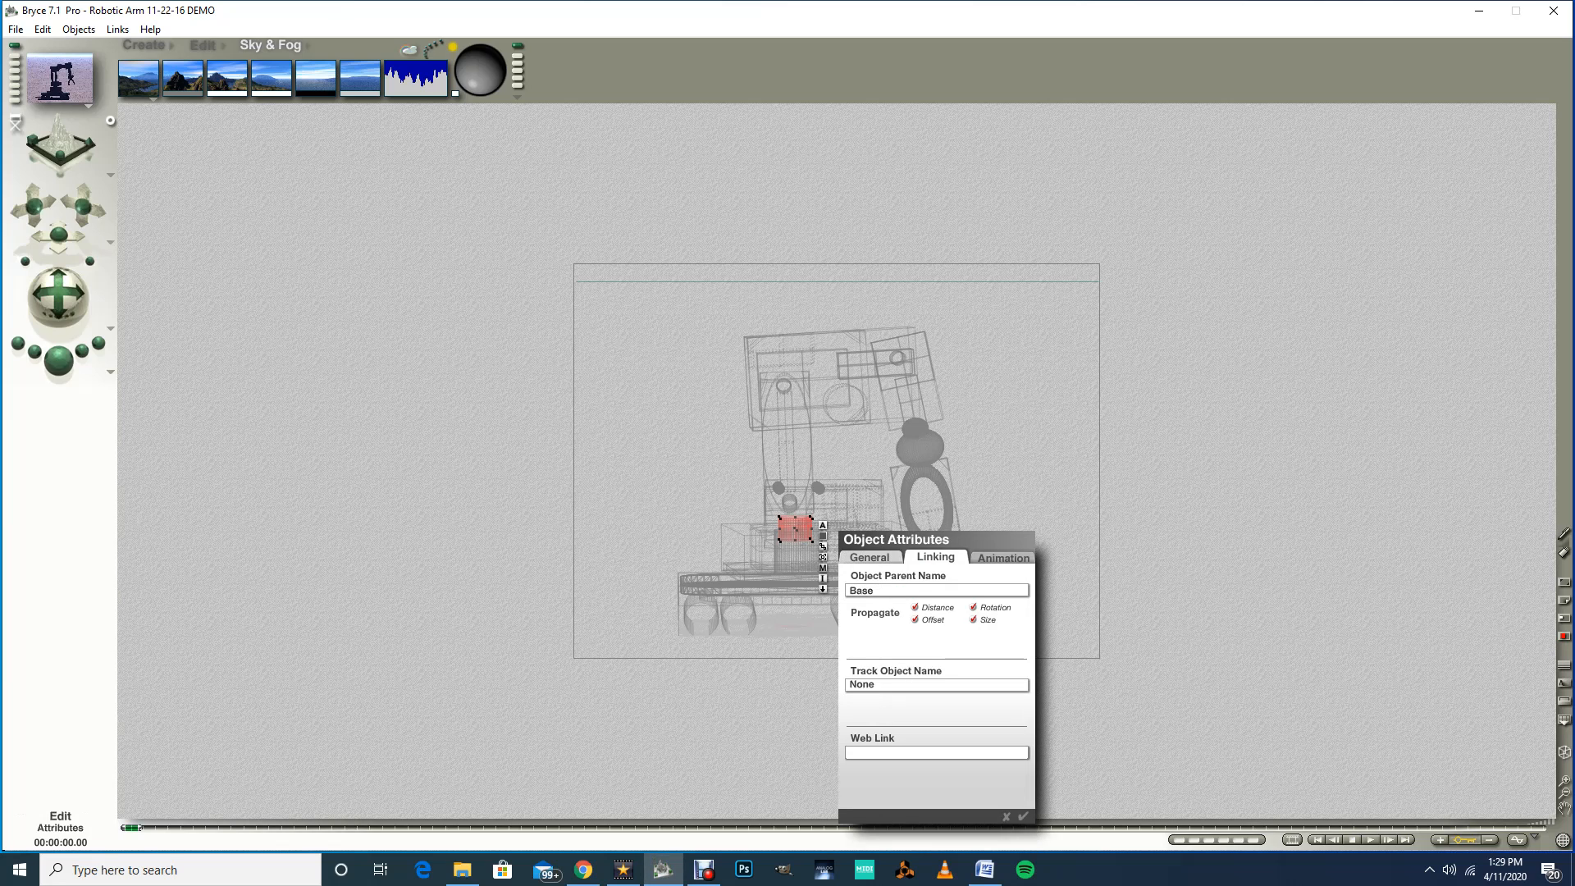
pyautogui.press('Return')
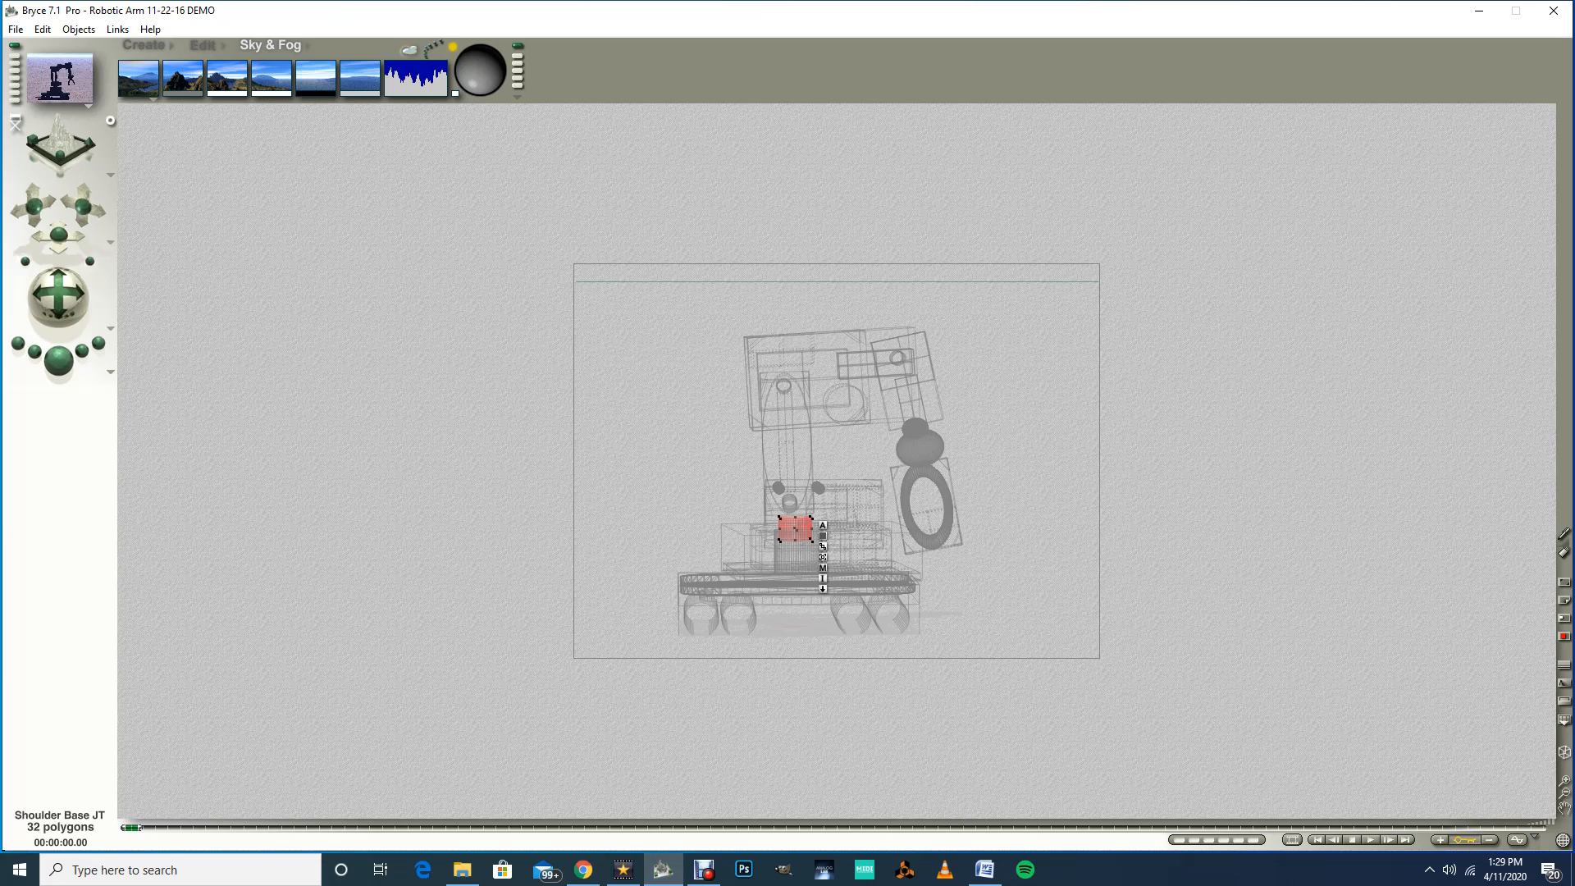
# Step: Select the base and set its parent object to Wheel Base JT
pyautogui.keyDown('ctrl'); pyautogui.click(863, 535); pyautogui.keyUp('ctrl')
pyautogui.click(884, 544)
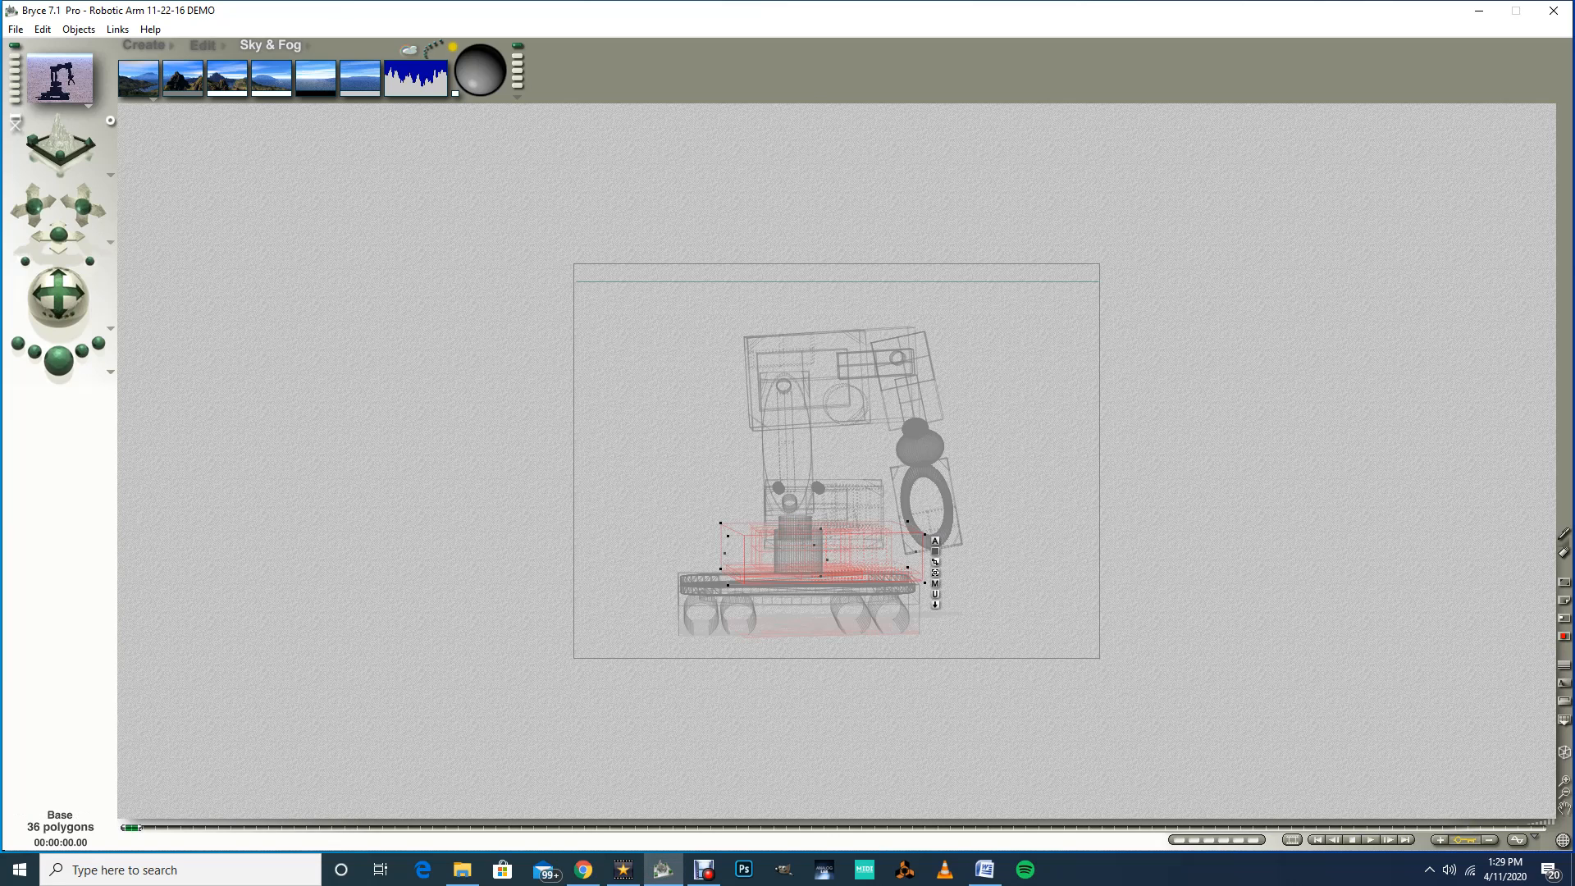
pyautogui.keyDown('ctrl'); pyautogui.click(801, 556); pyautogui.keyUp('ctrl')
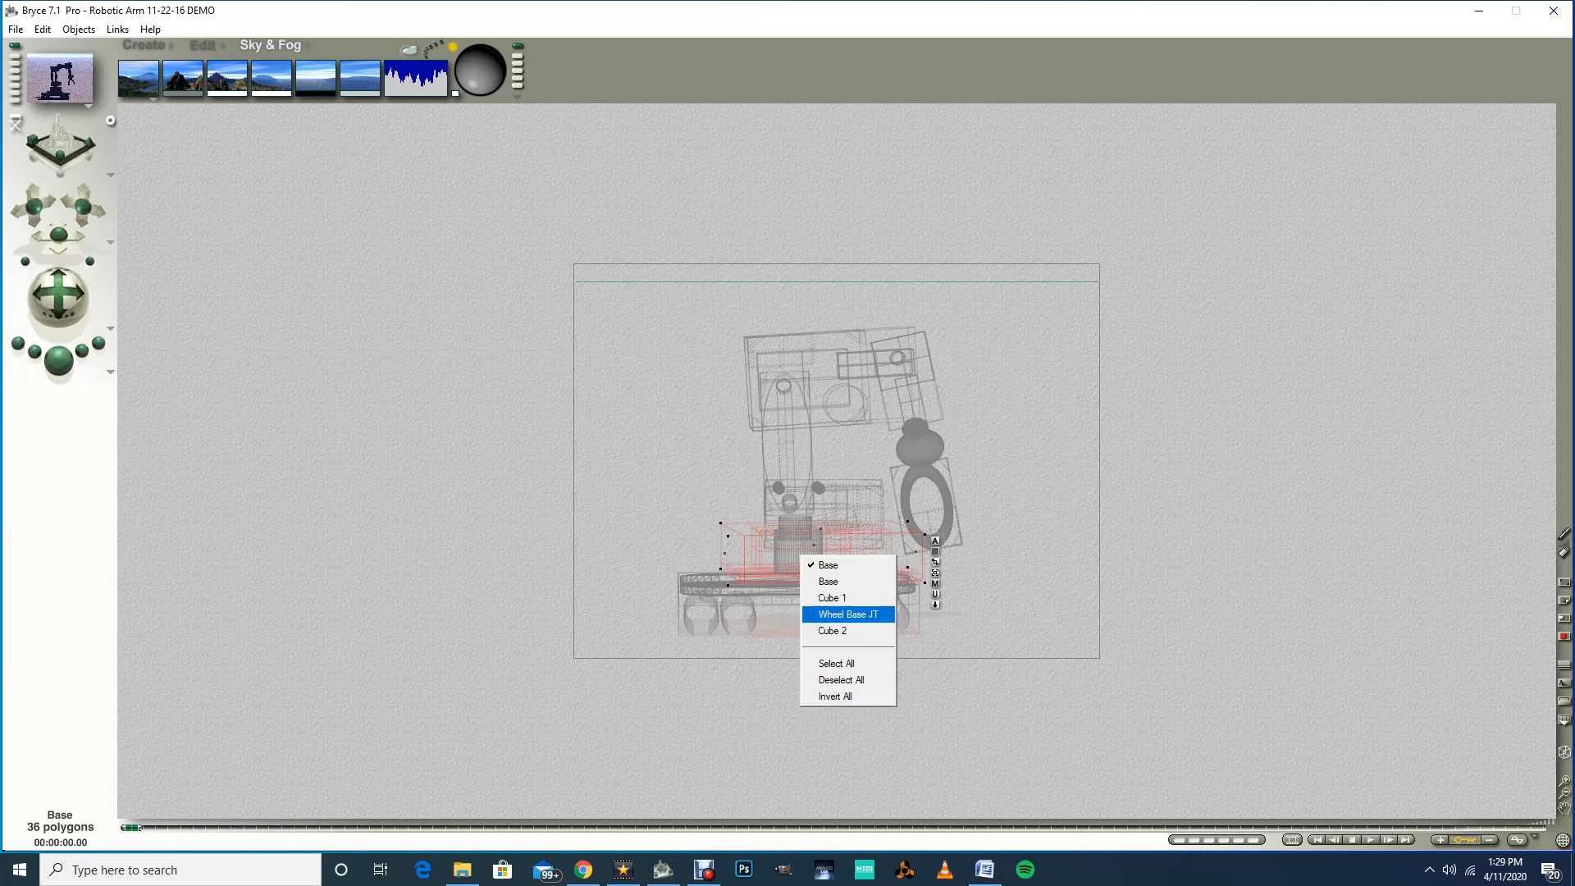
pyautogui.click(847, 613)
pyautogui.keyDown('ctrl'); pyautogui.click(854, 542); pyautogui.keyUp('ctrl')
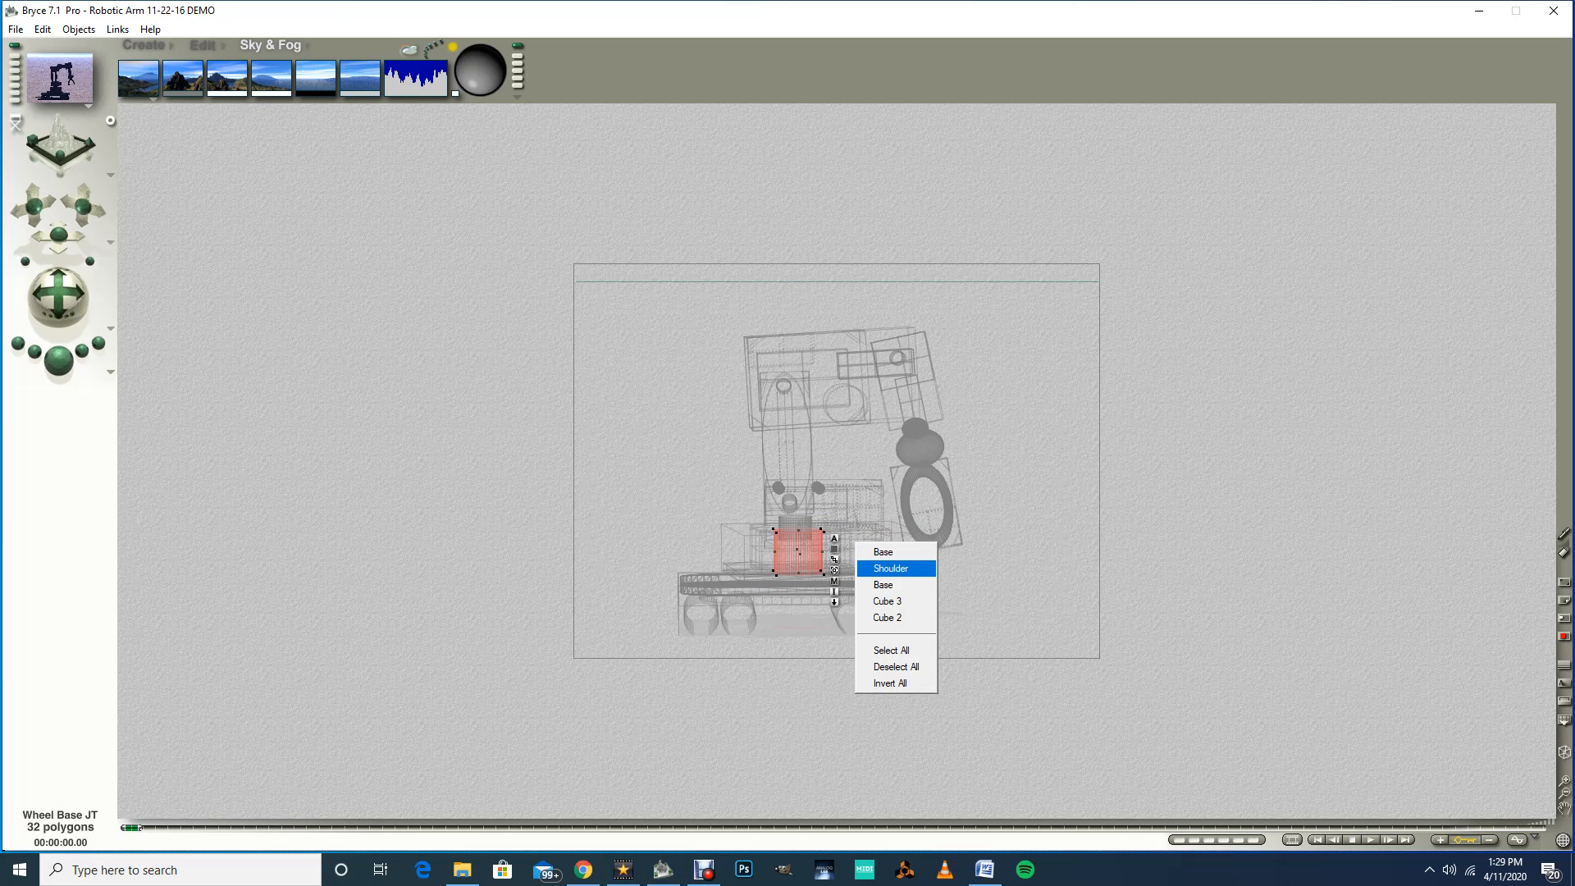
pyautogui.click(890, 568)
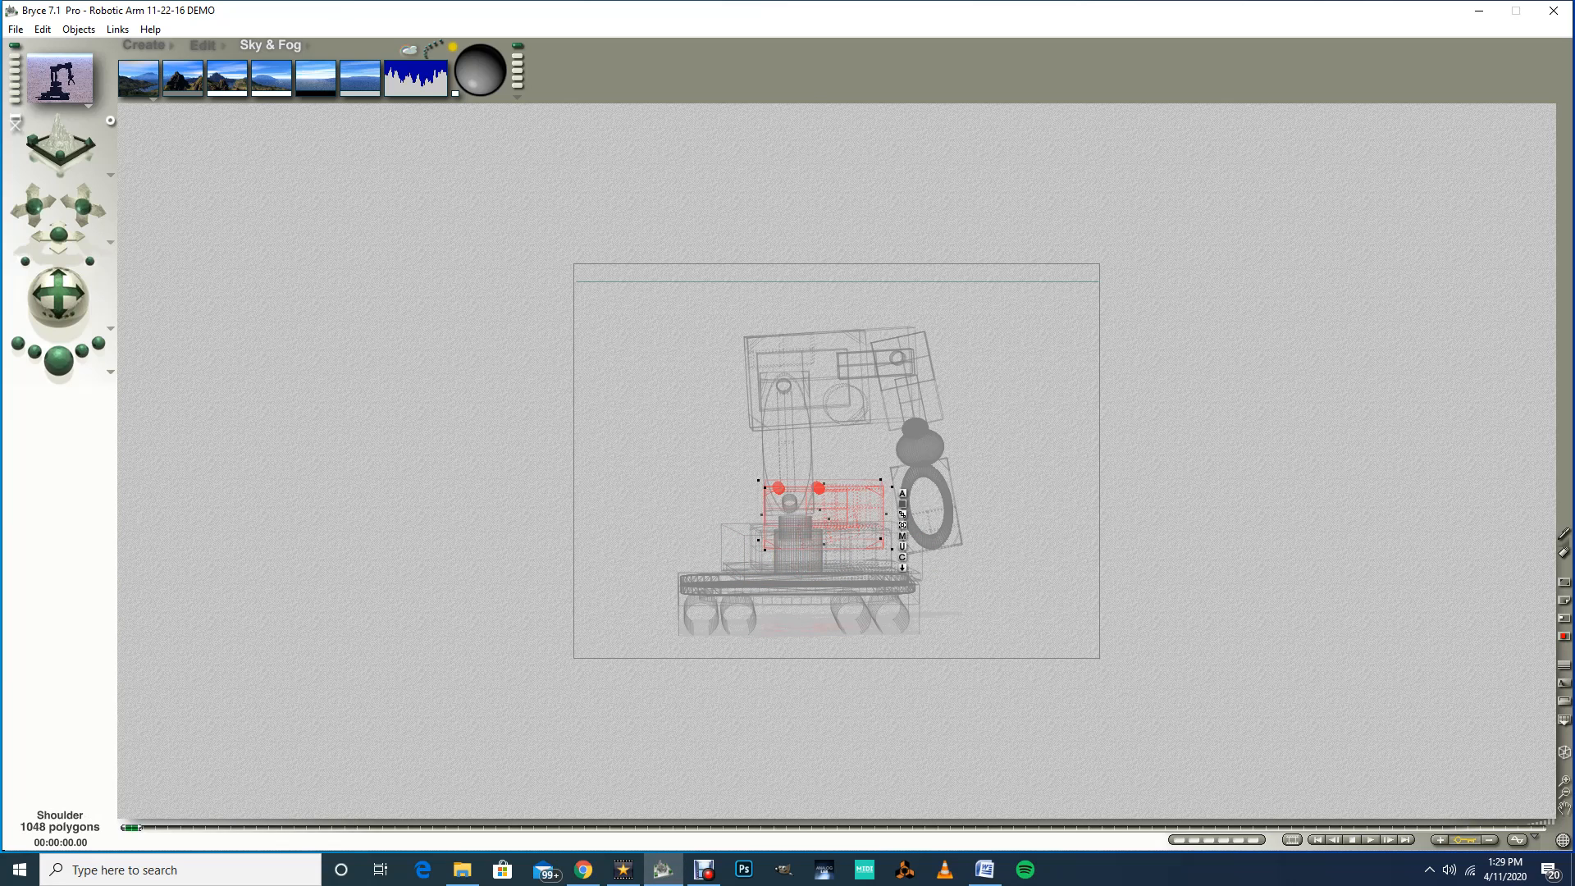
pyautogui.keyDown('ctrl'); pyautogui.click(862, 557); pyautogui.keyUp('ctrl')
pyautogui.click(894, 567)
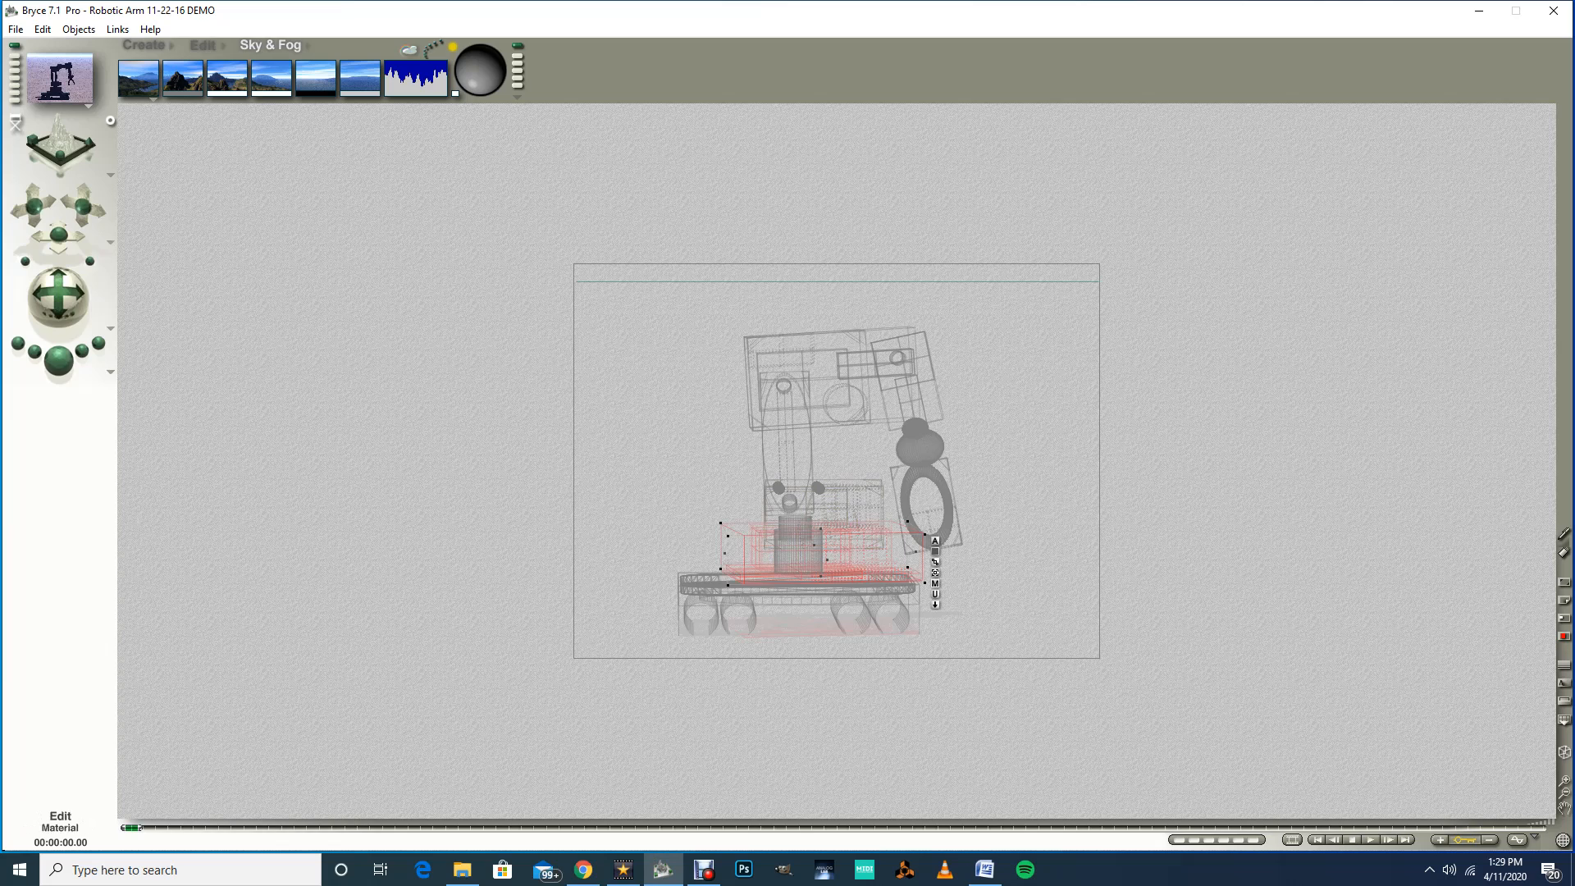
pyautogui.click(935, 541)
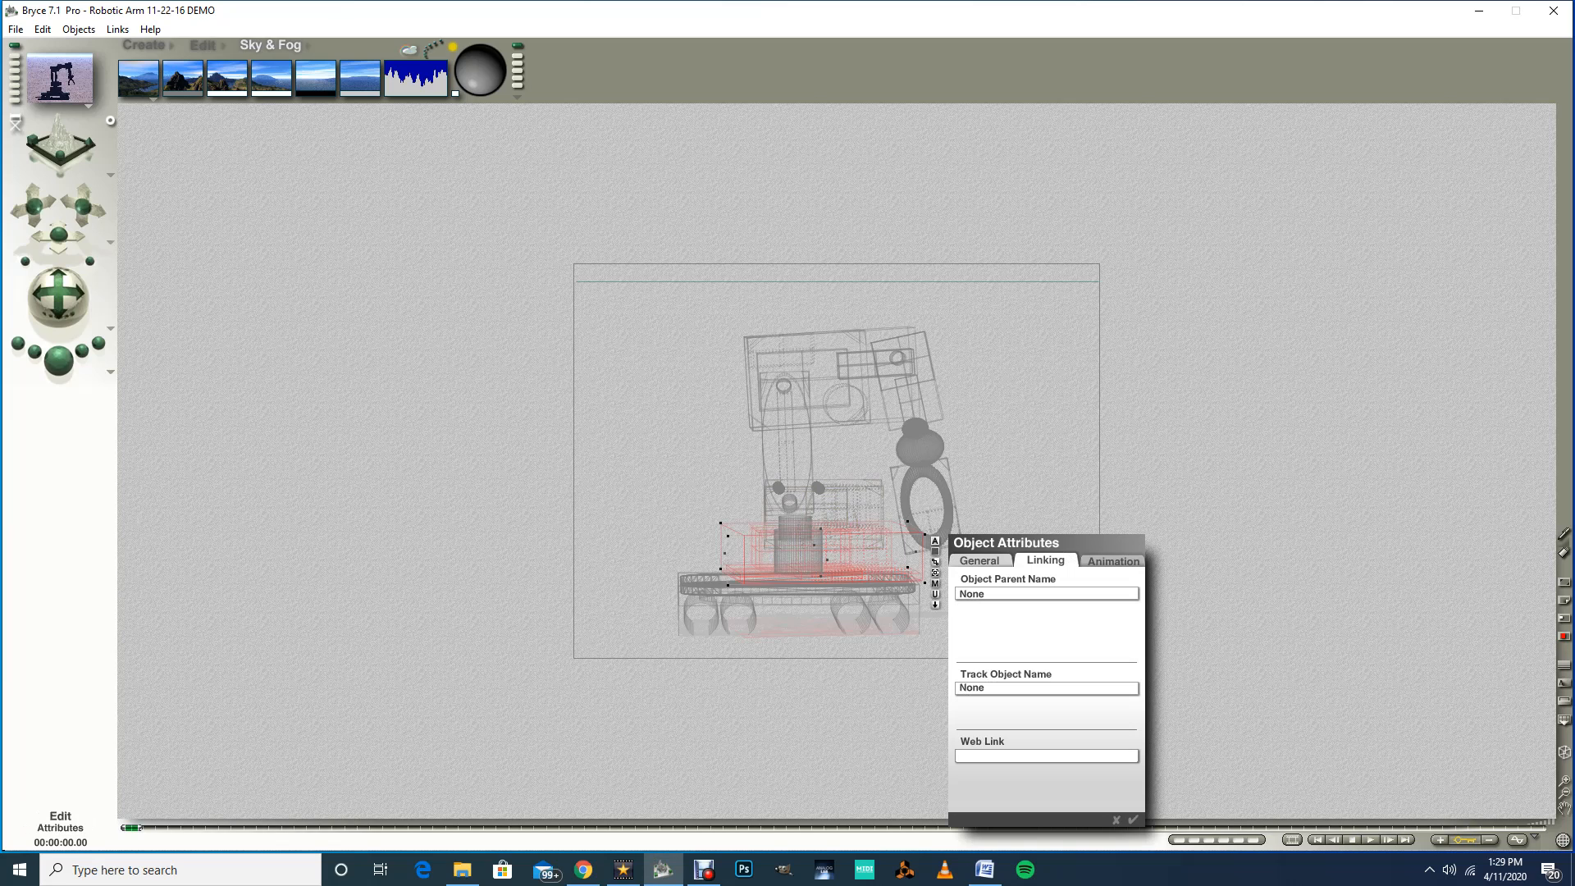
pyautogui.click(969, 594)
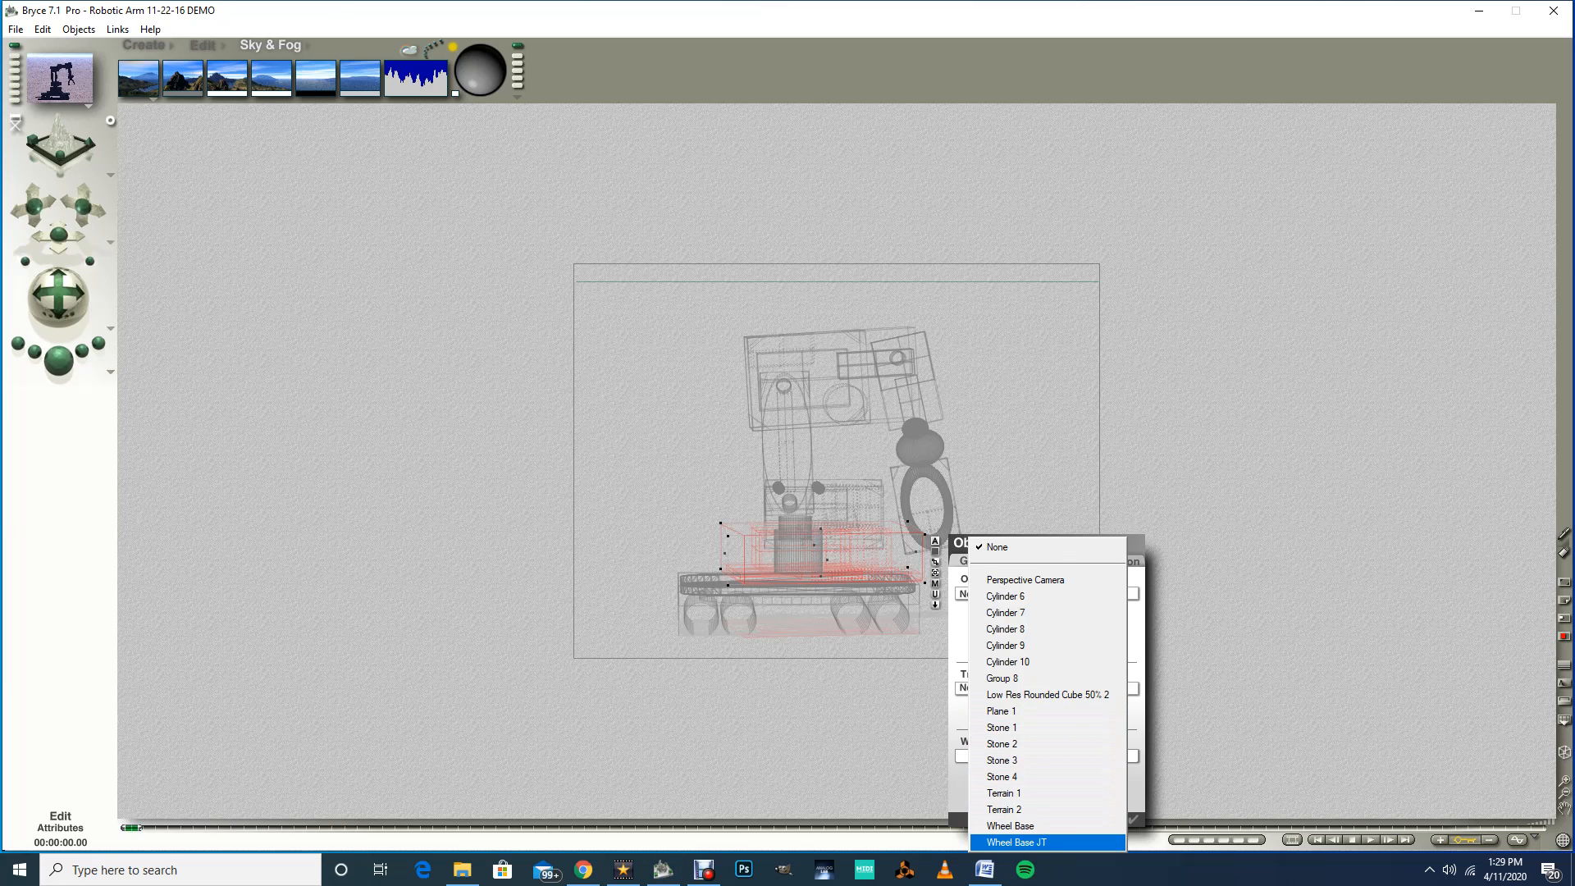
pyautogui.click(1015, 842)
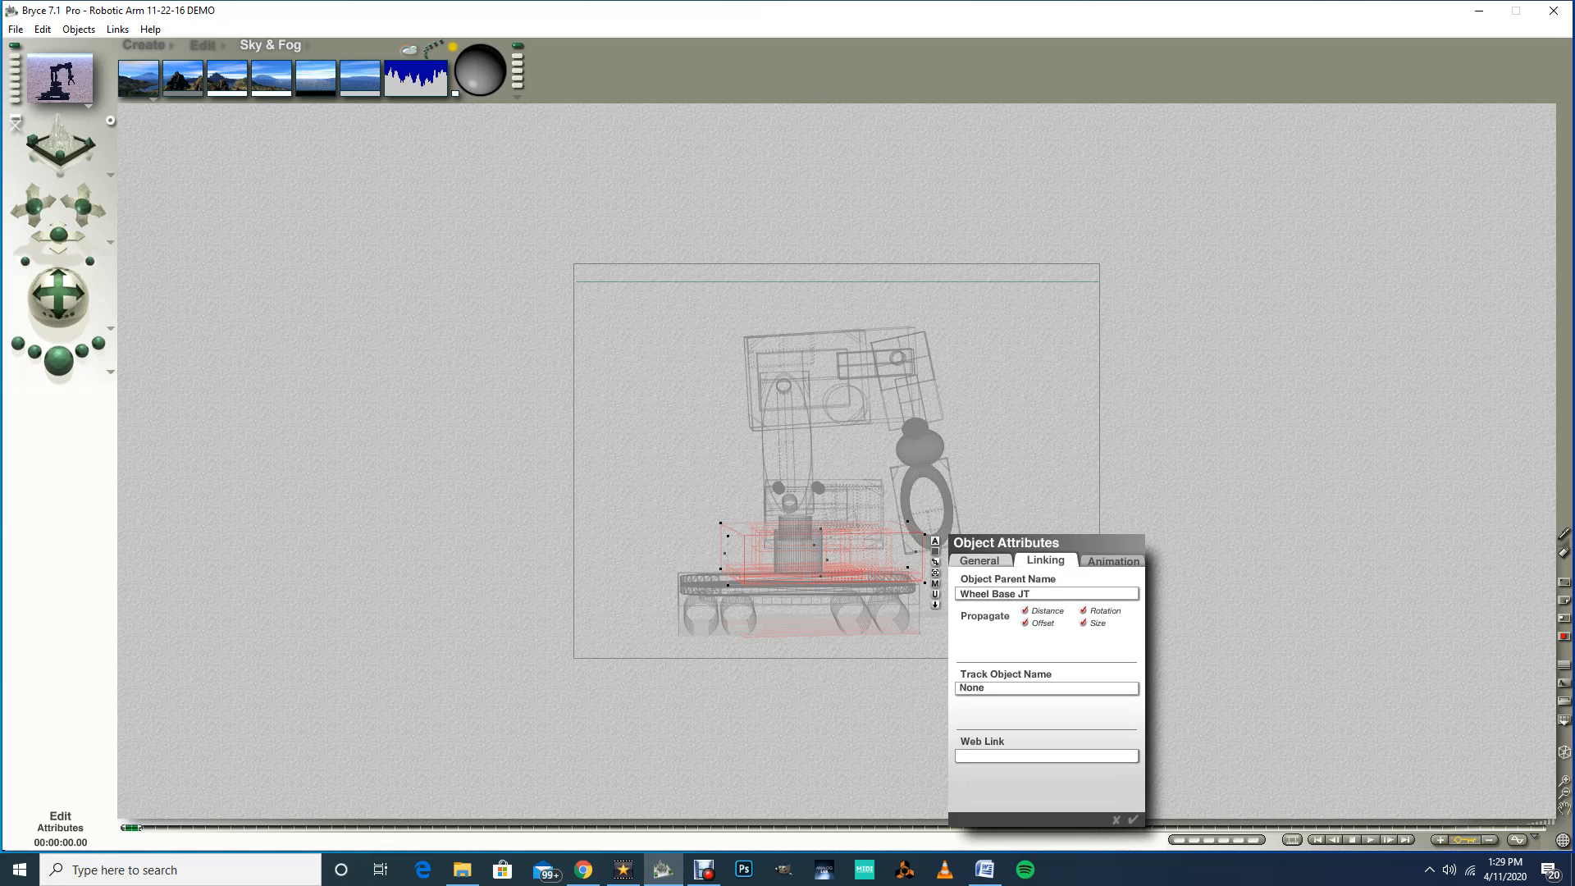
pyautogui.press('Return')
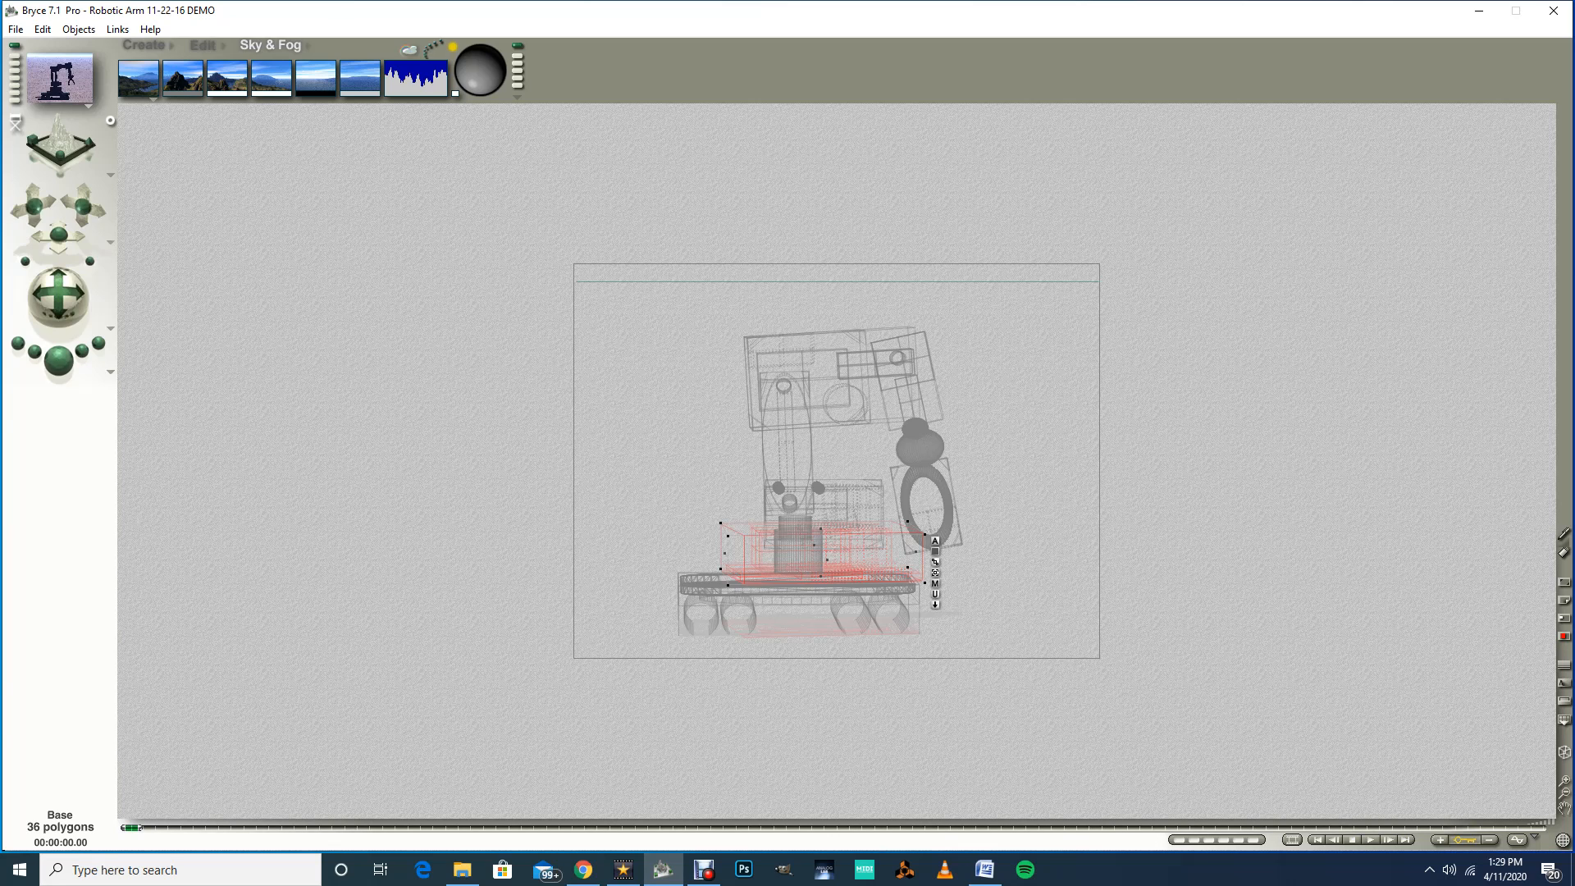
# Step: Select the wheel base joint and set its parent object to Wheel Base
pyautogui.rightClick(800, 563)
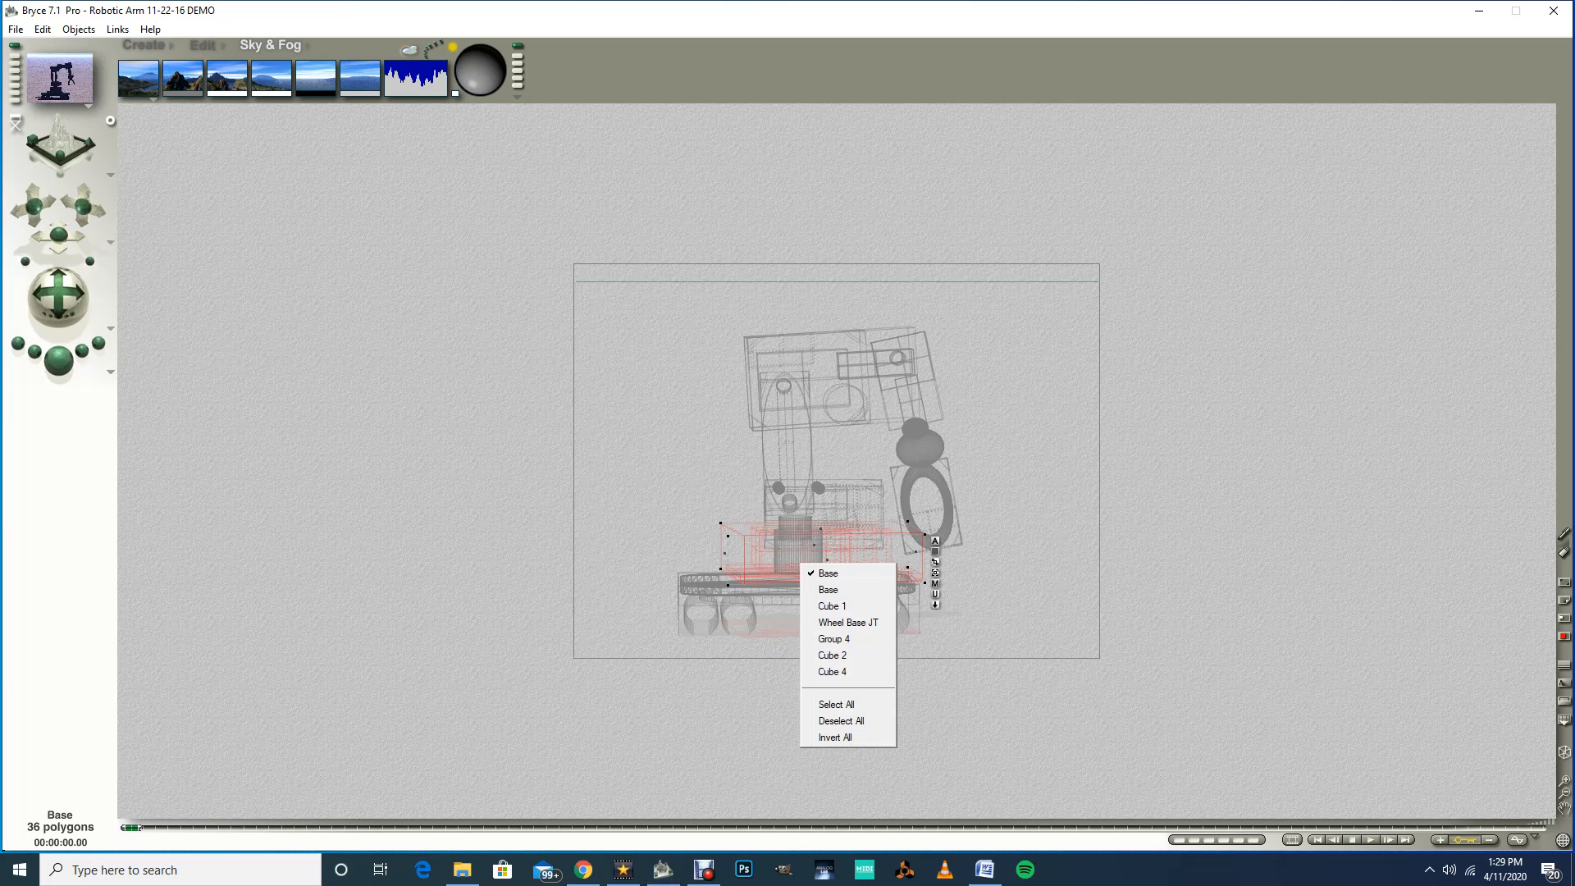
pyautogui.click(847, 621)
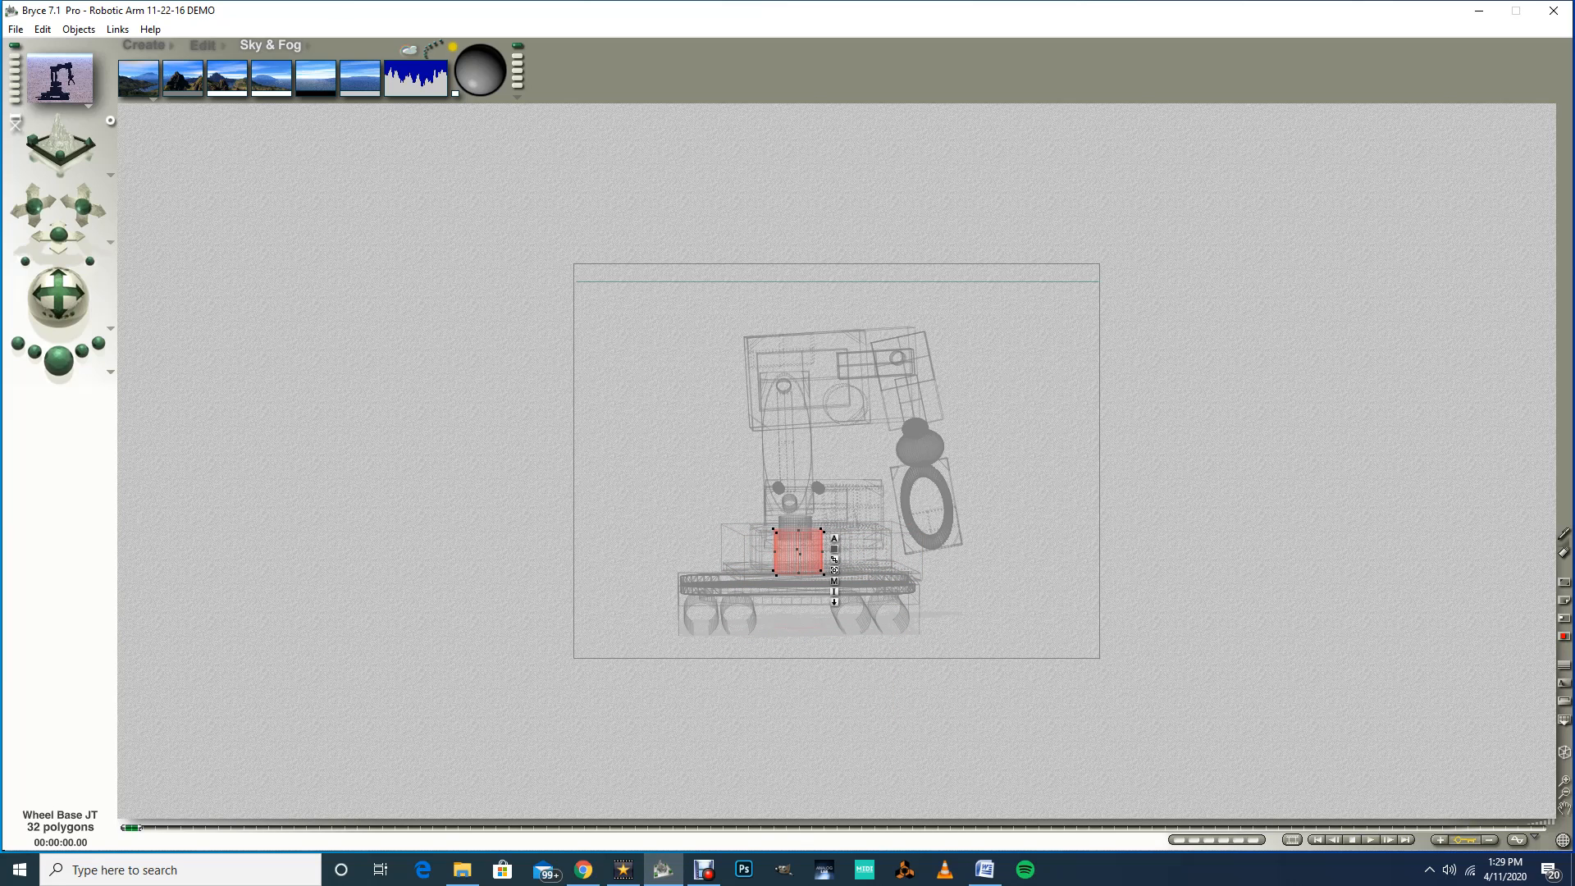
pyautogui.click(834, 538)
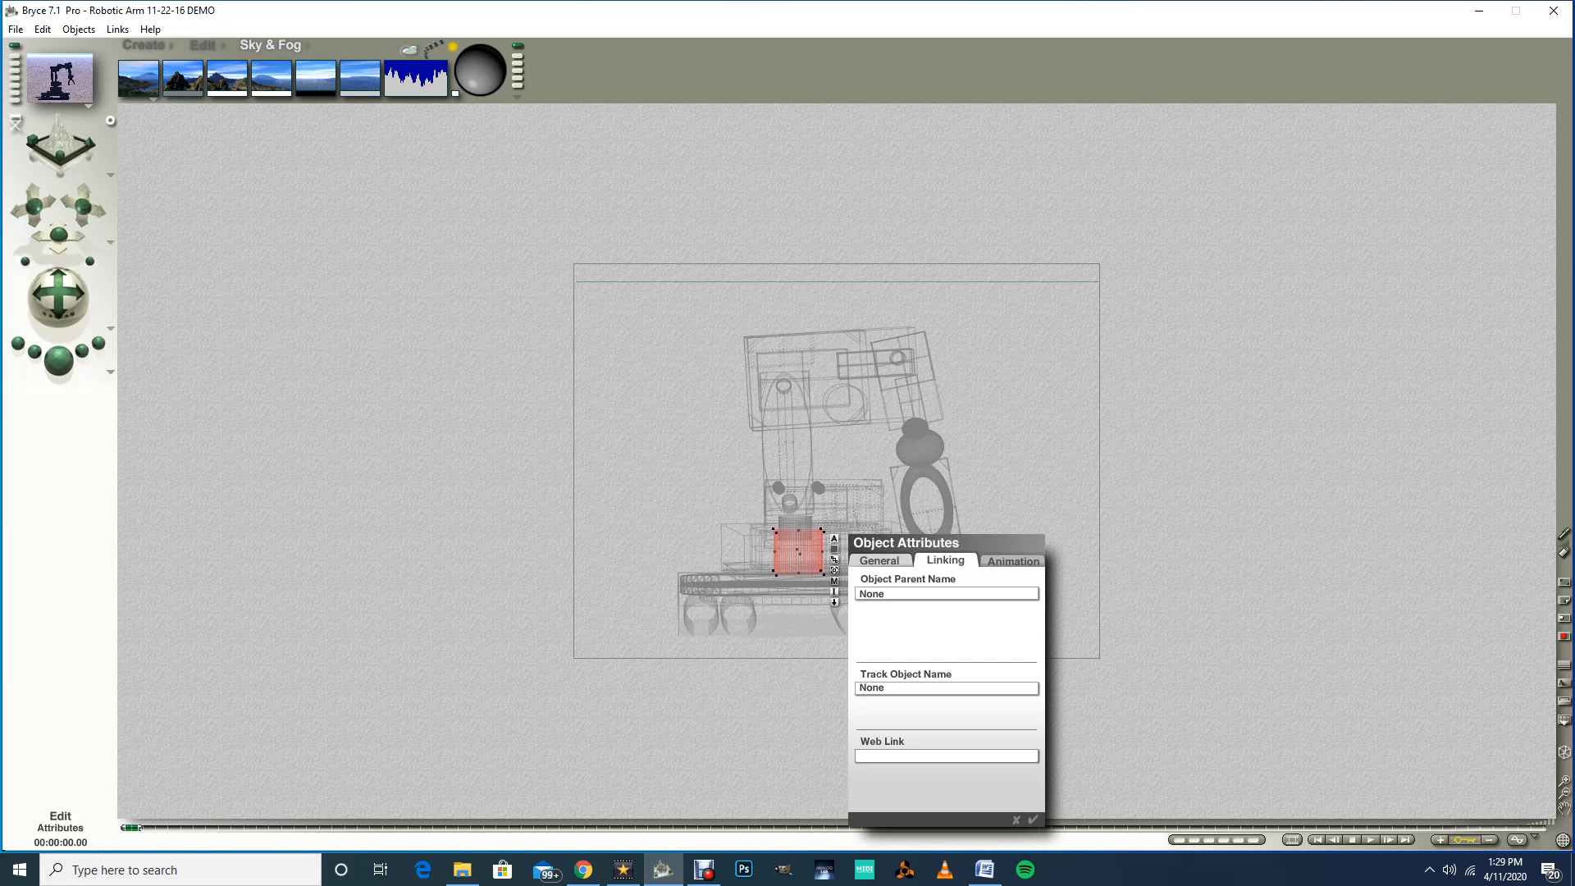
pyautogui.click(945, 593)
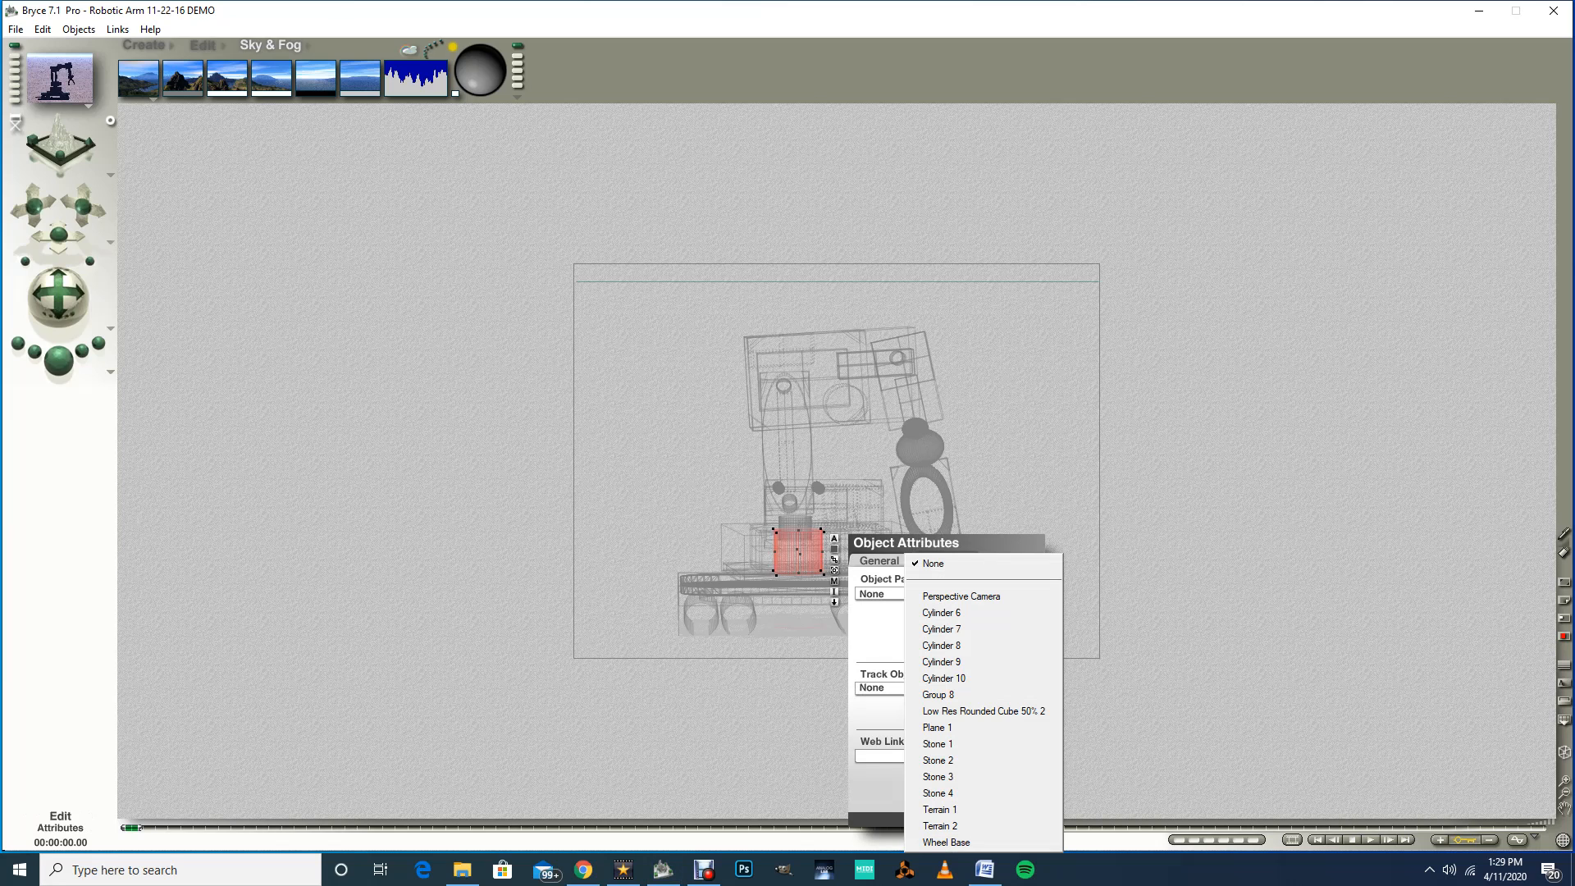
pyautogui.press('Return')
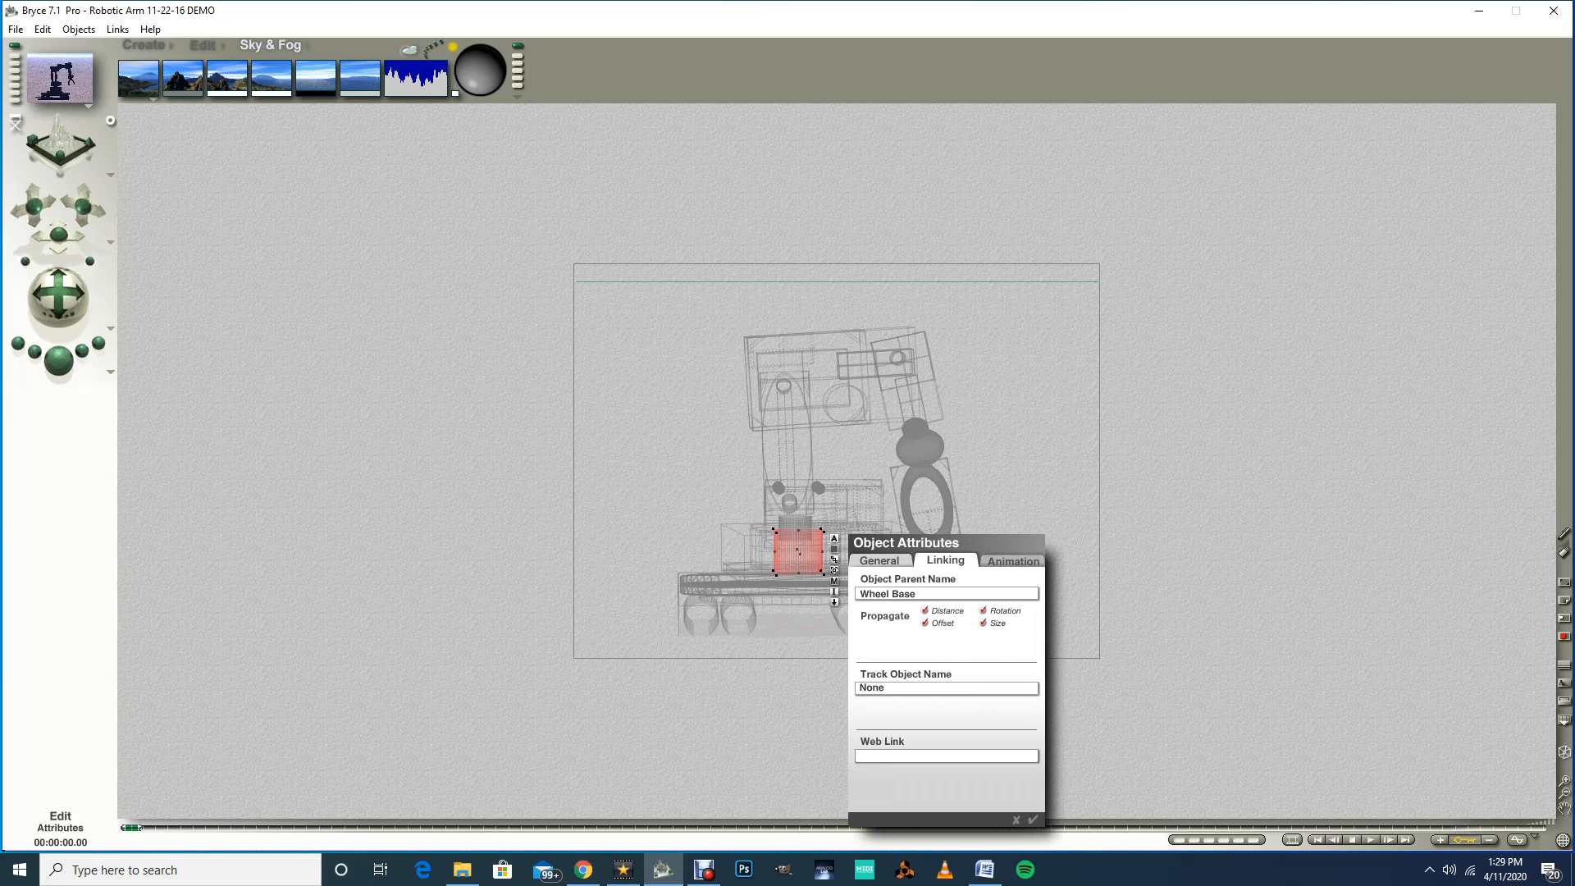
pyautogui.press('Return')
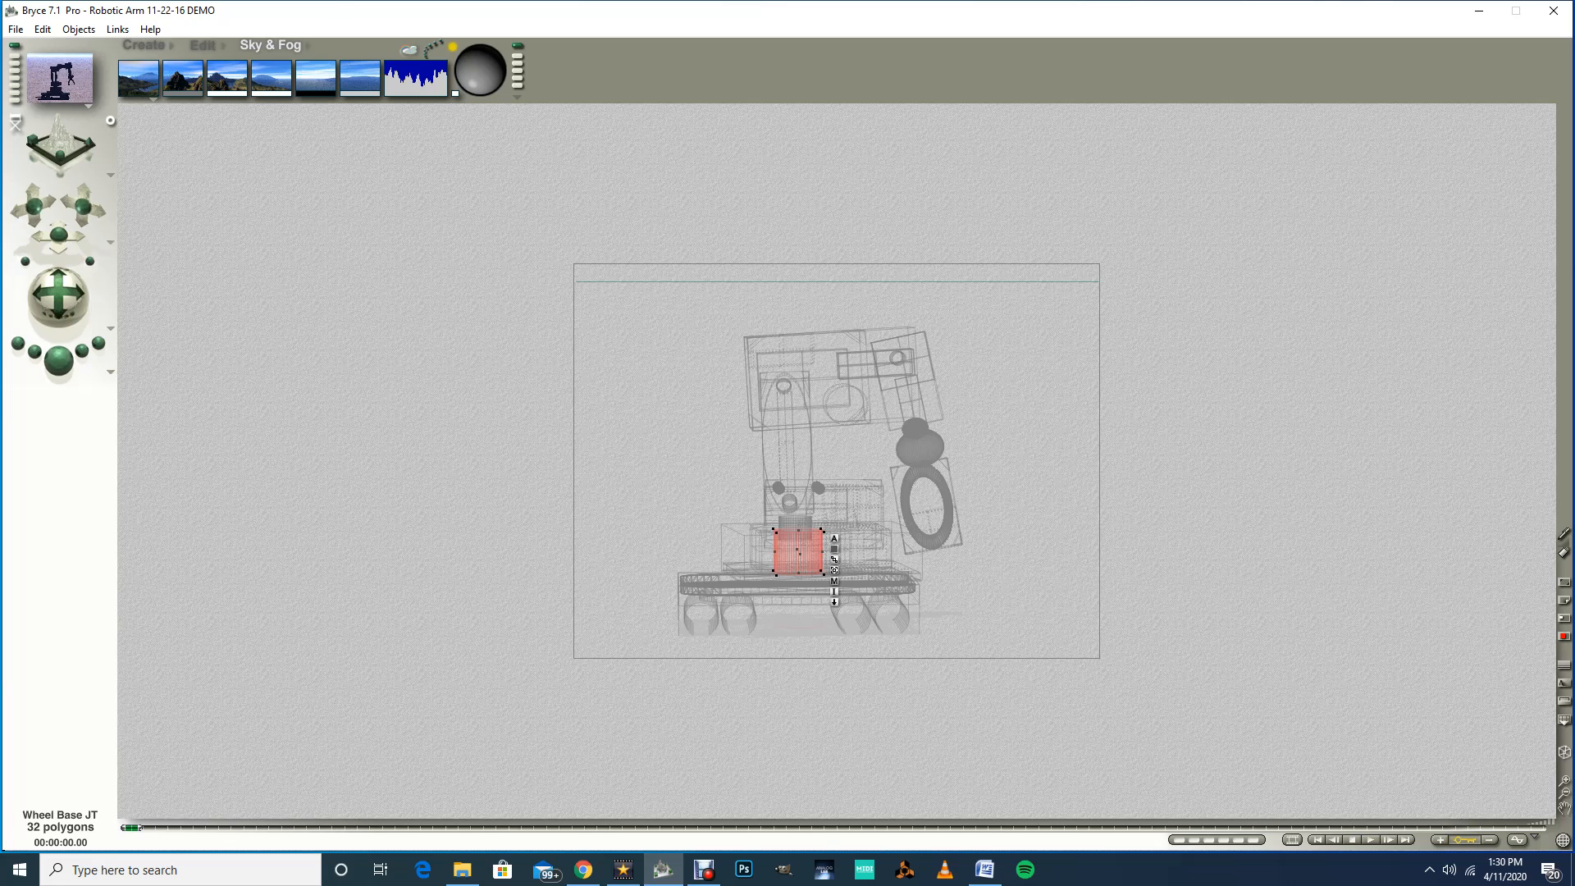
# Step: Move the wheel base slightly left so the whole linked arm follows it
pyautogui.click(797, 587)
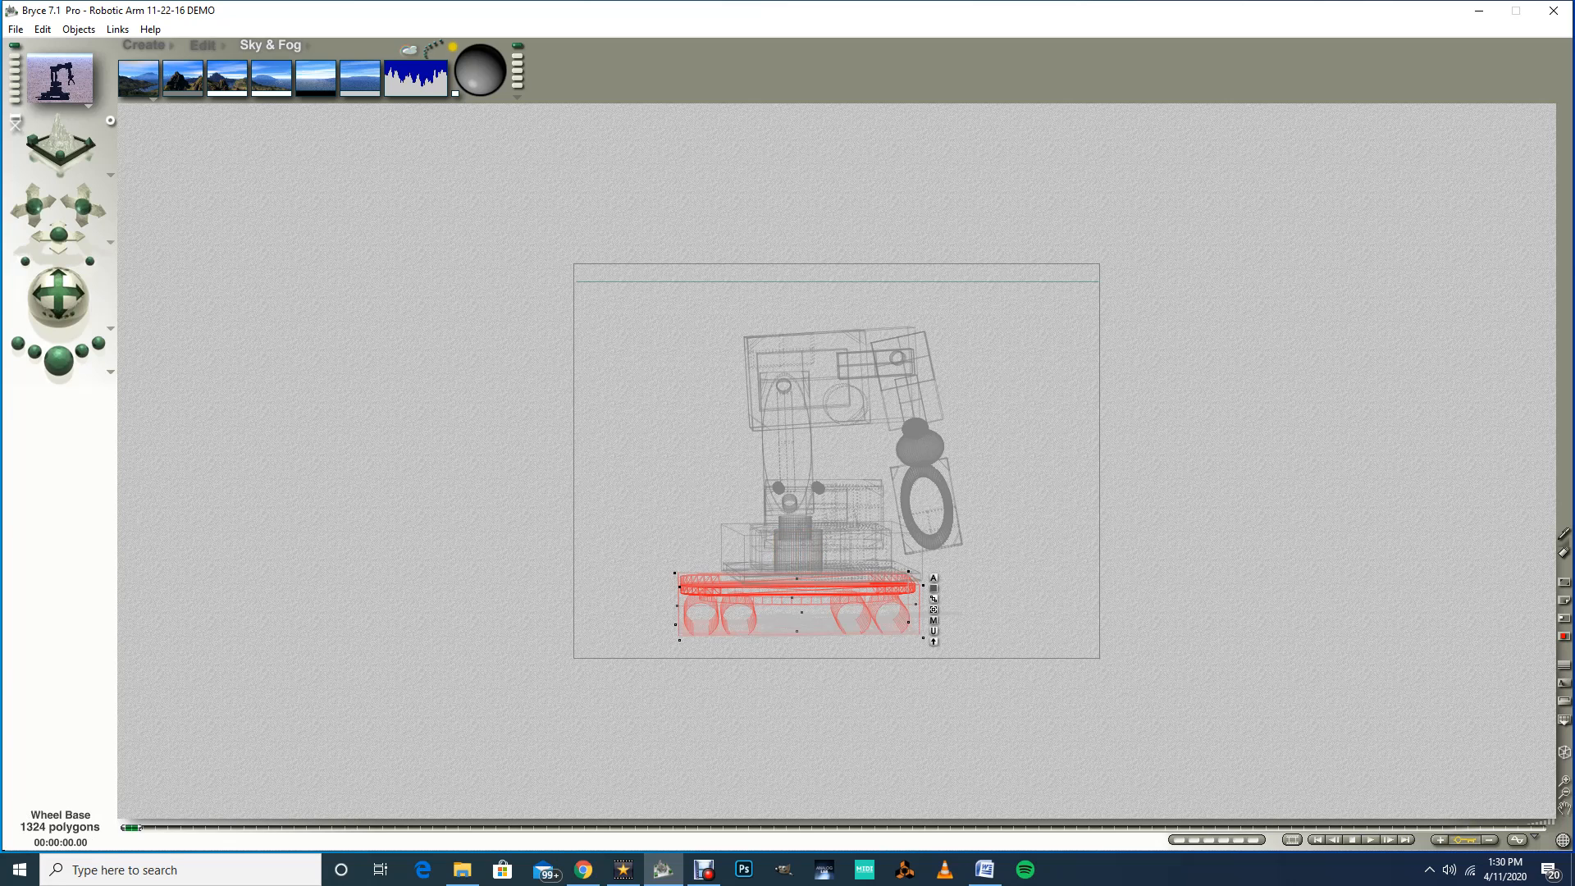
pyautogui.moveTo(797, 587); pyautogui.dragTo(737, 571)
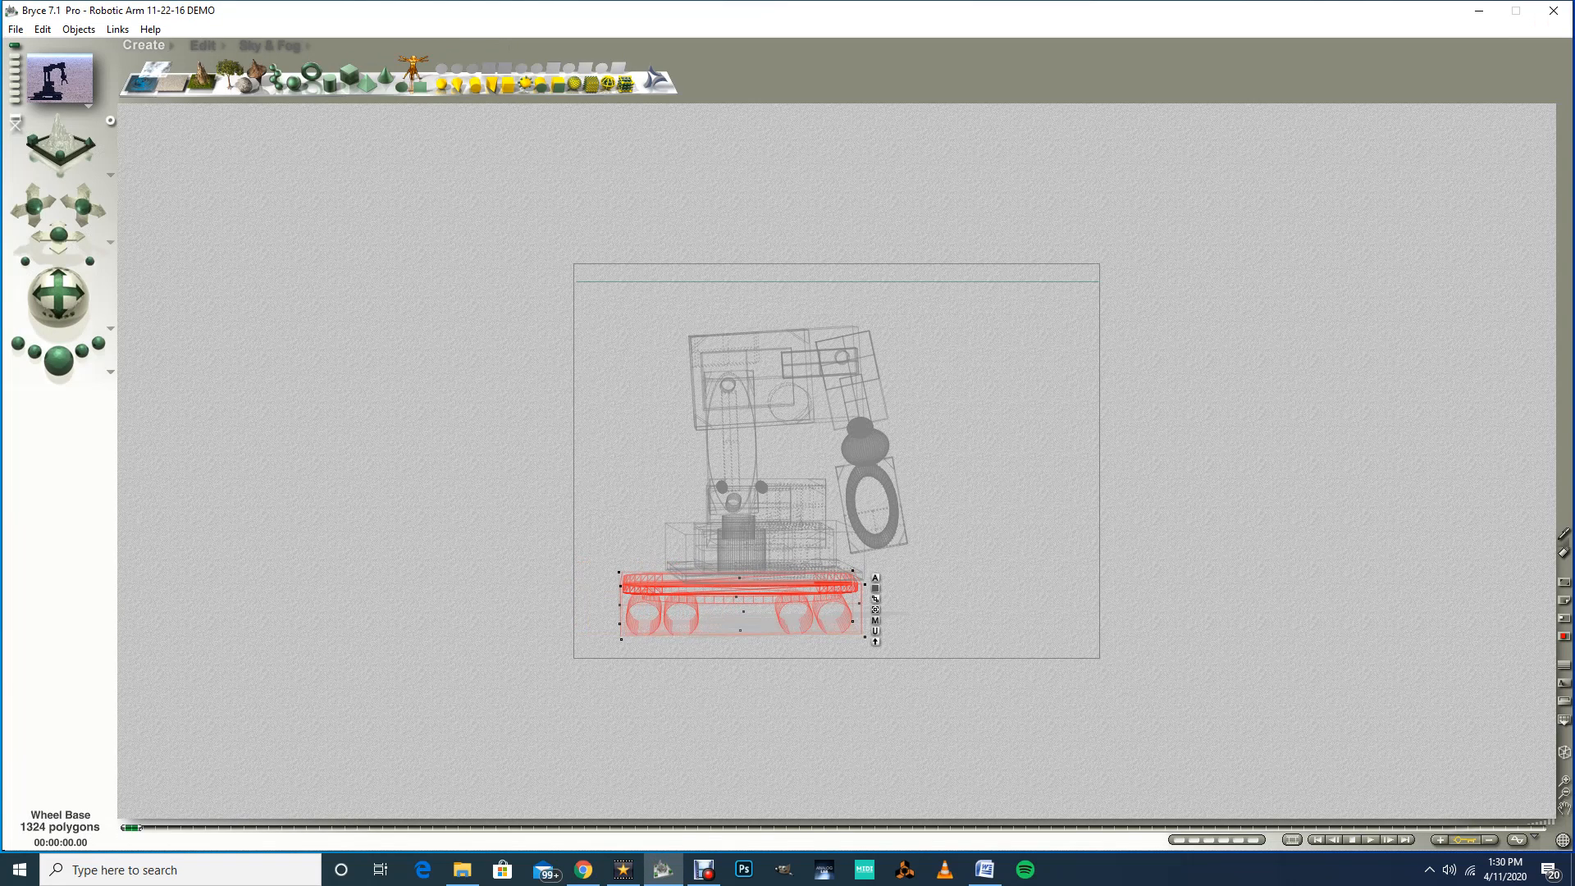
# Step: Drag the bicep to test the linked arm parts, and undo the move
pyautogui.click(731, 444)
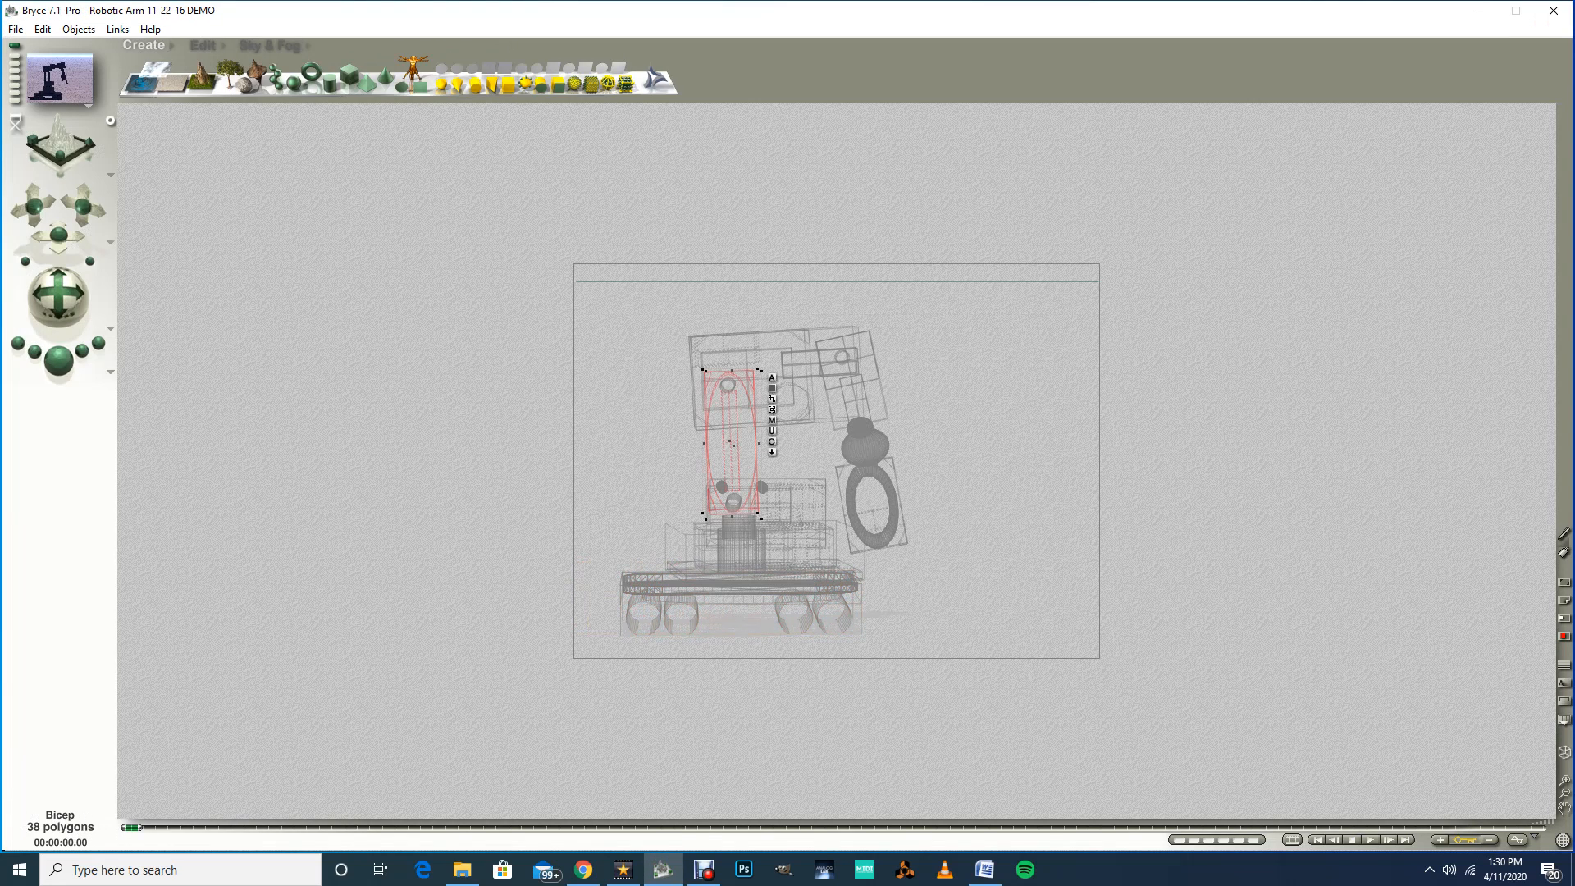
pyautogui.moveTo(731, 444); pyautogui.dragTo(903, 412)
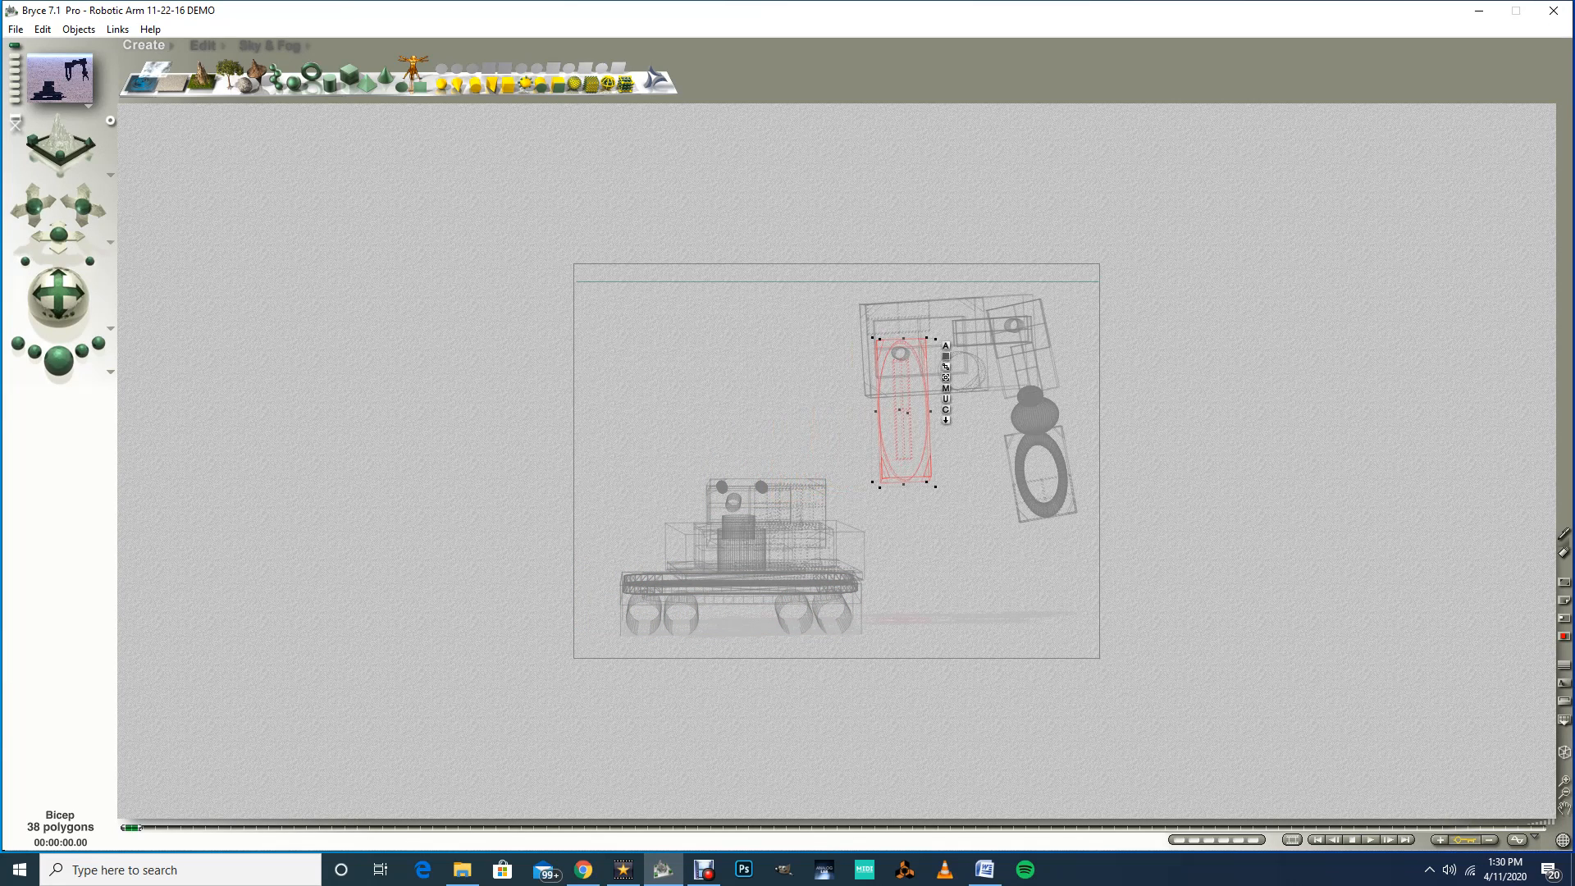
pyautogui.hotkey('ctrl', 'z')
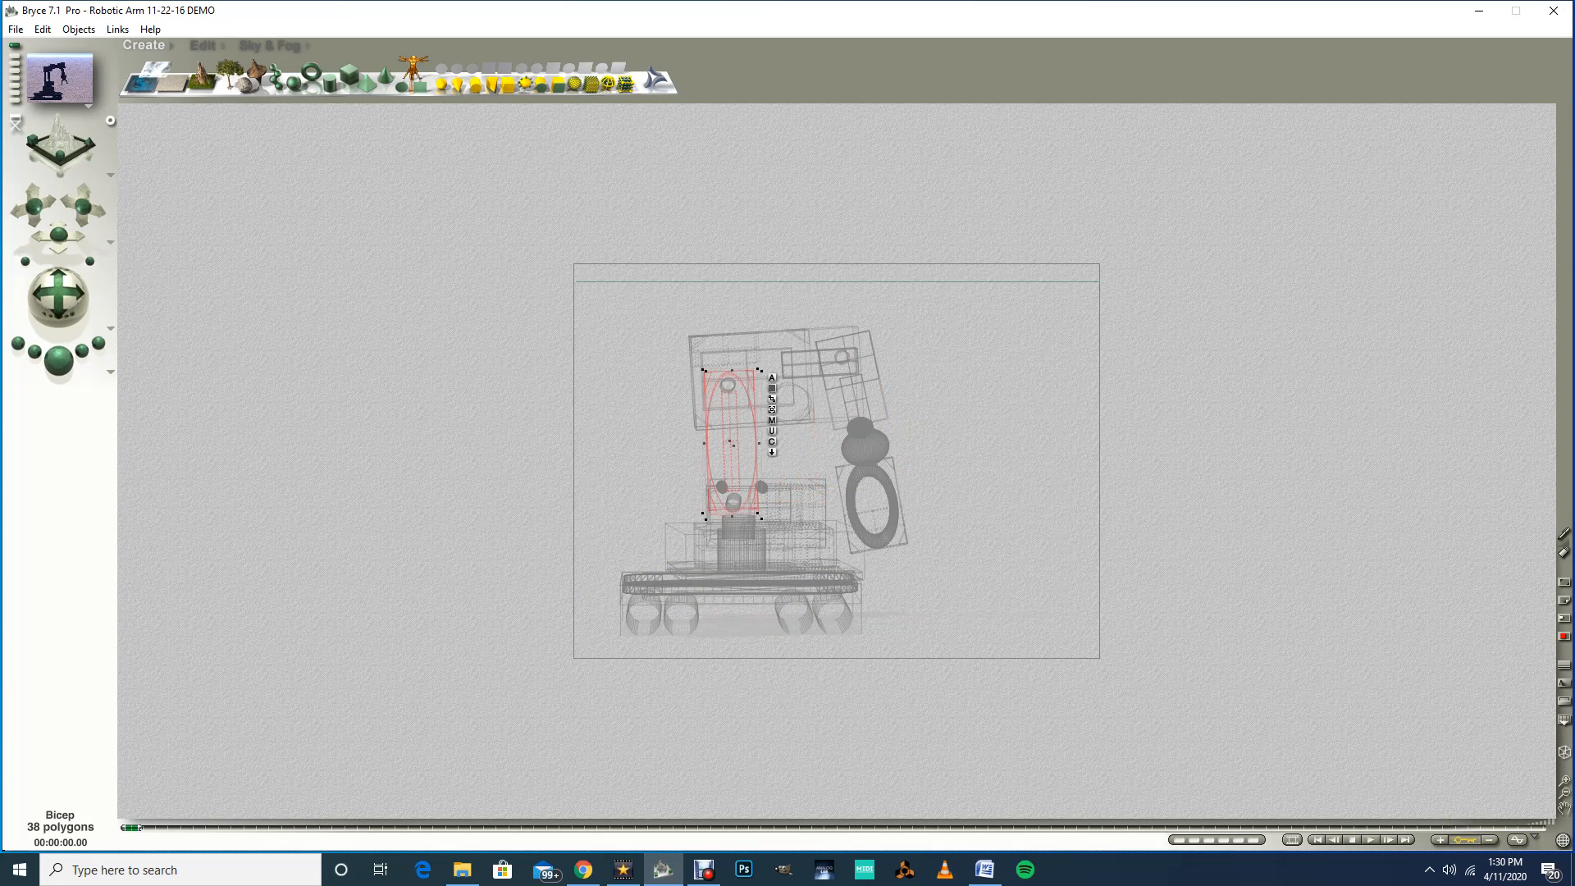
# Step: Select all the arm's parts and toggle the Size propagation option in their linking attributes
pyautogui.click(740, 584)
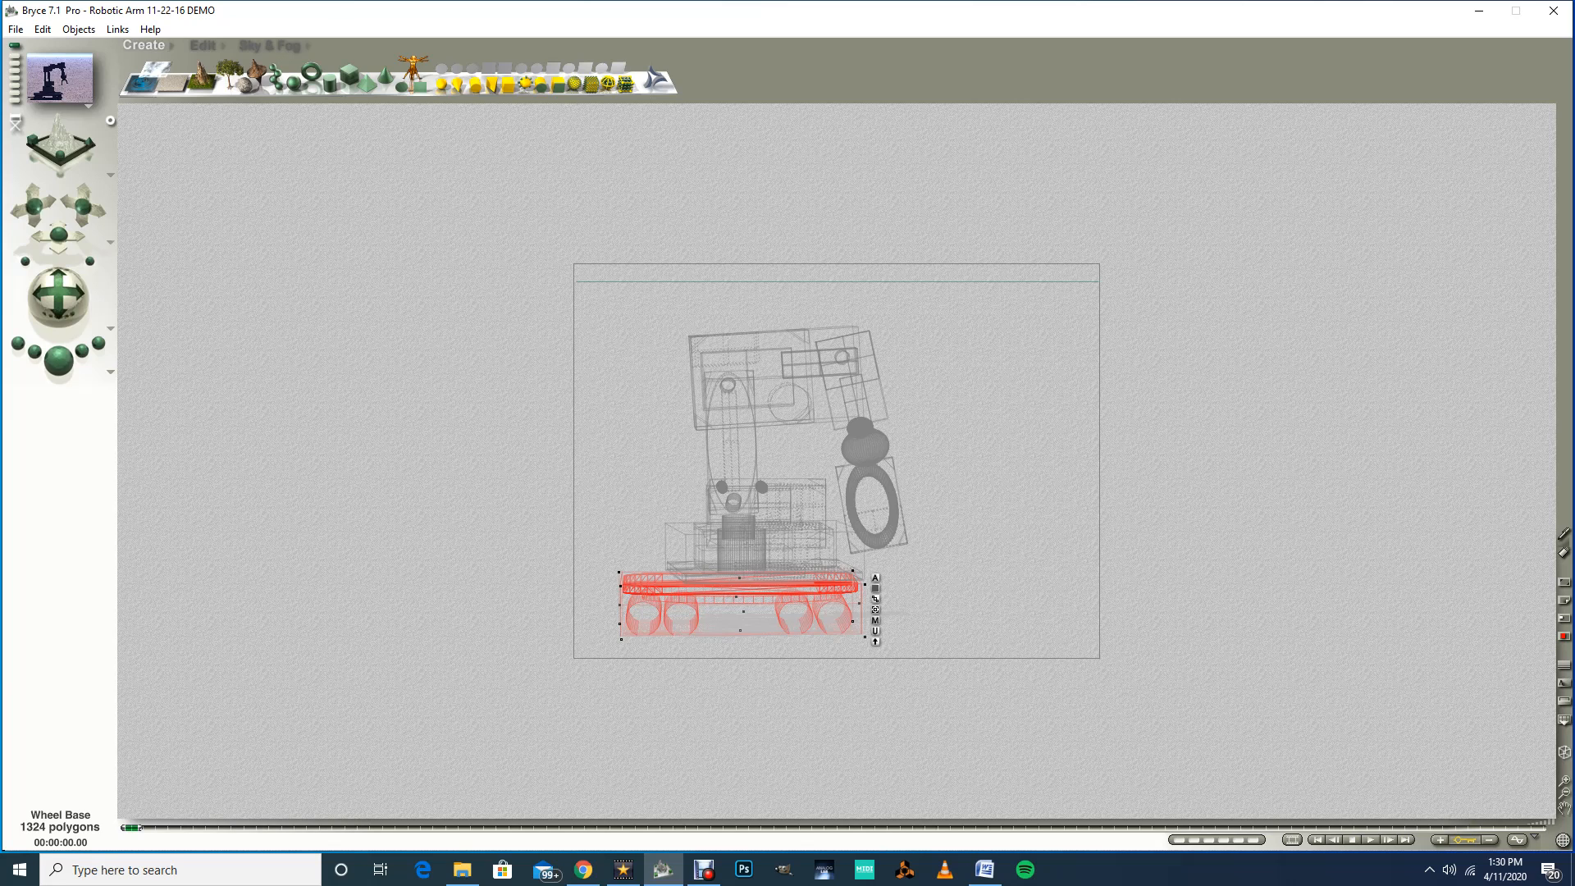
pyautogui.press('Escape')
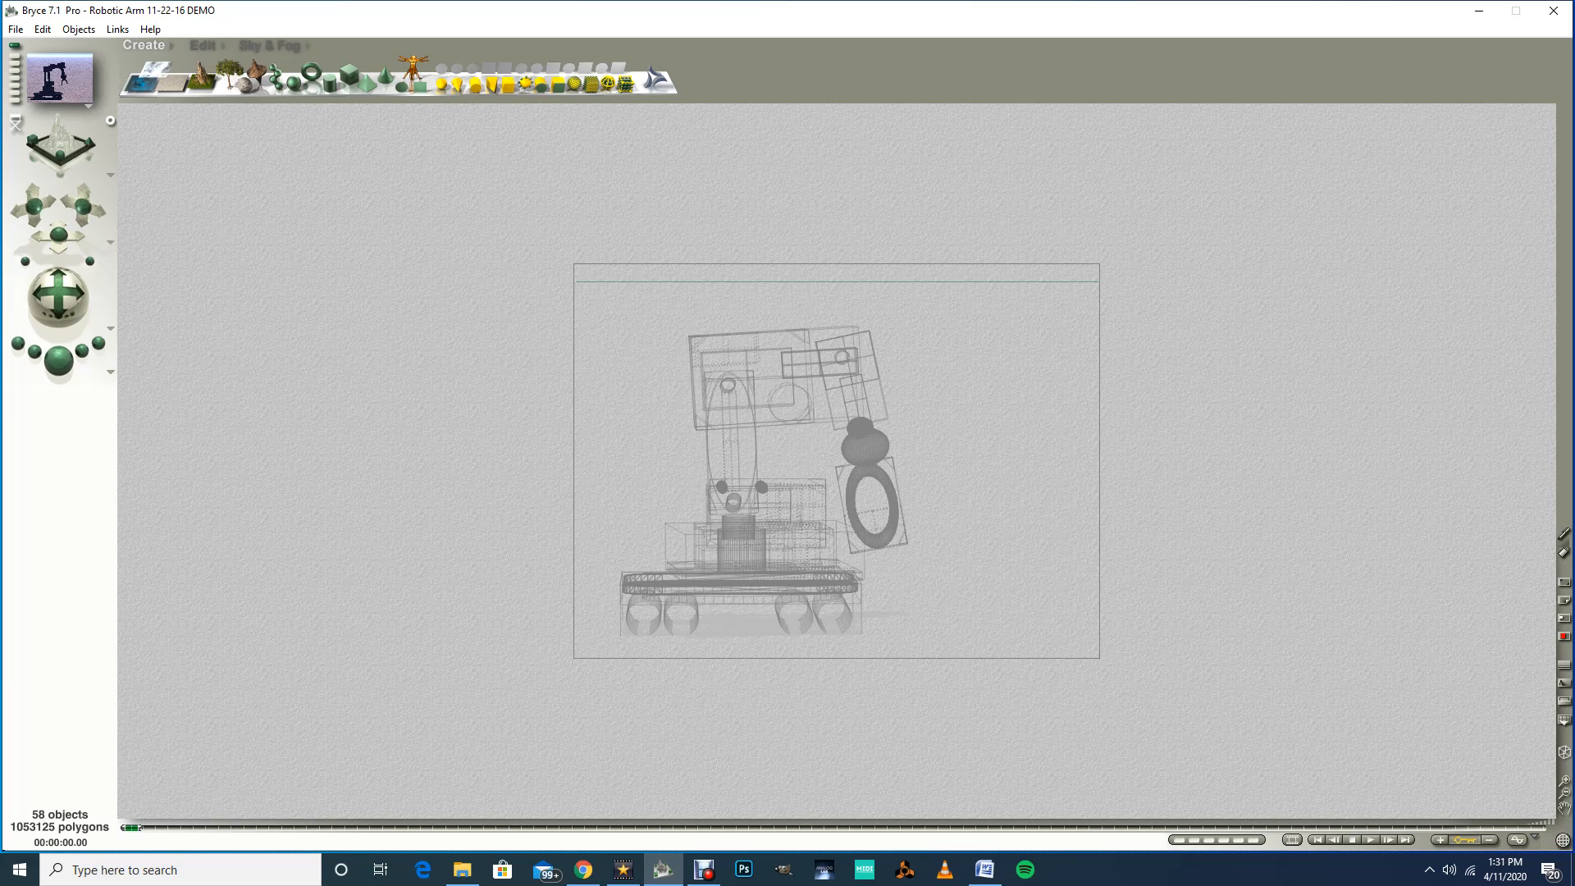
pyautogui.moveTo(585, 298)
pyautogui.mouseDown()
pyautogui.moveTo(666, 402)
pyautogui.moveTo(853, 574)
pyautogui.moveTo(938, 624)
pyautogui.mouseUp()
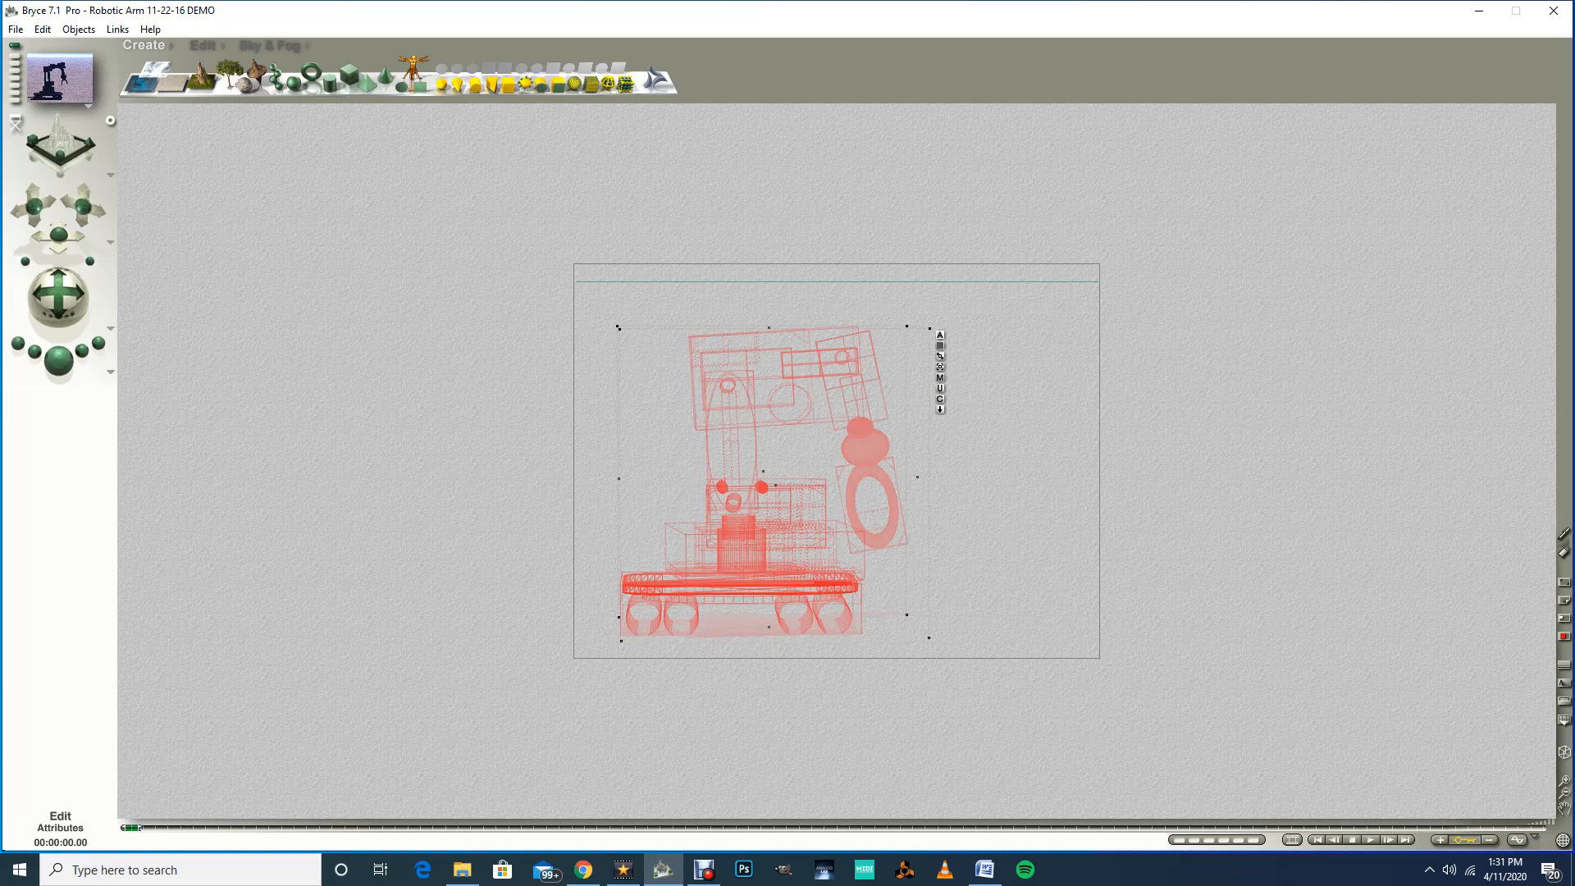
pyautogui.click(939, 334)
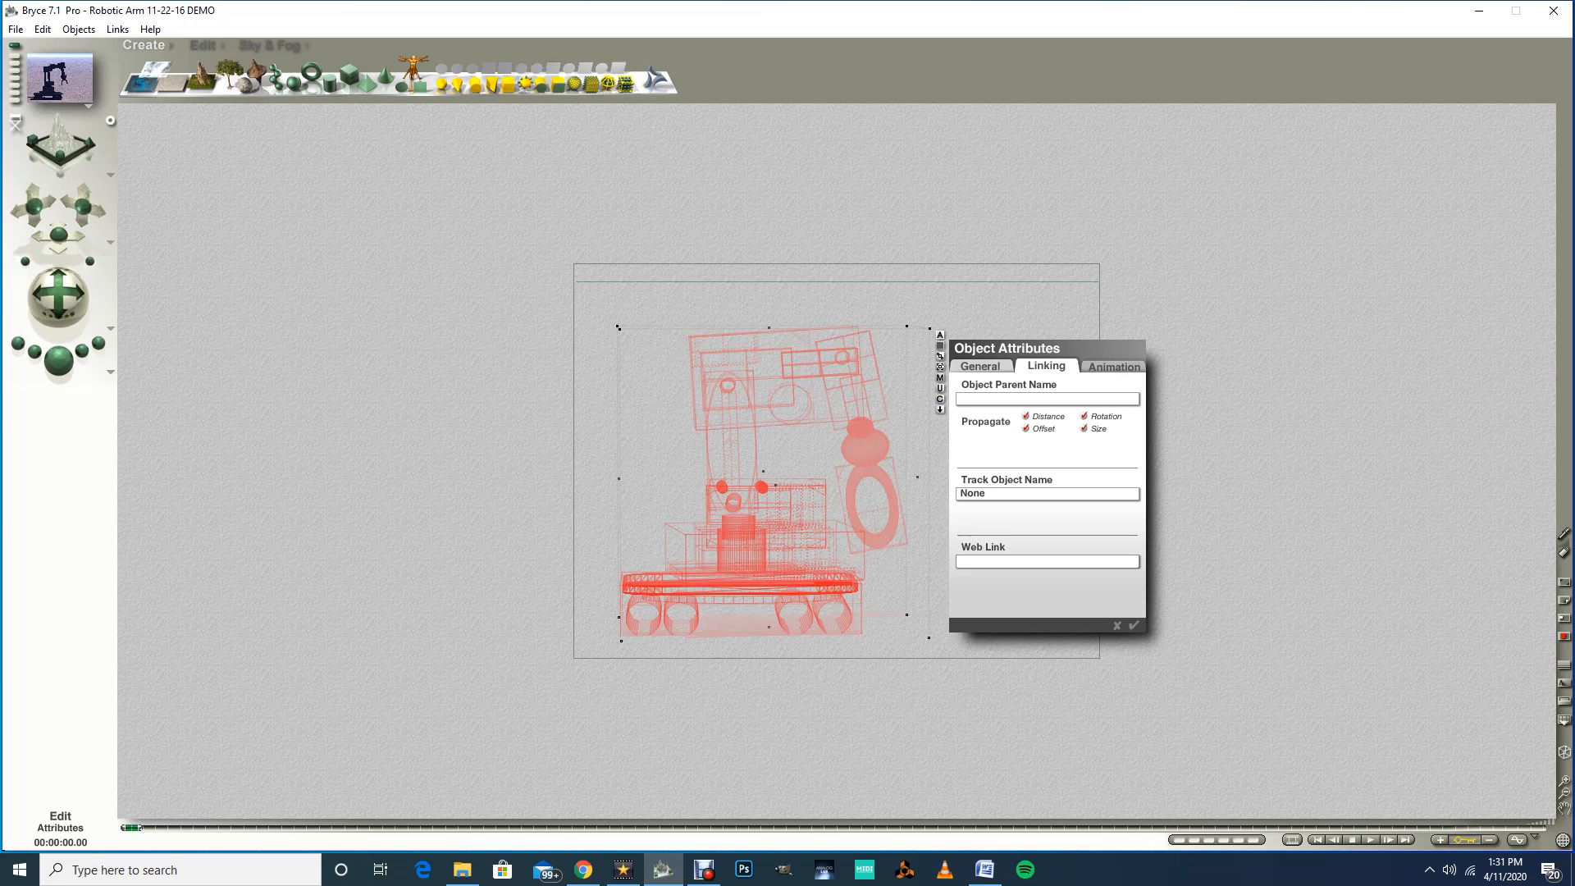
pyautogui.click(1084, 428)
pyautogui.press('Return')
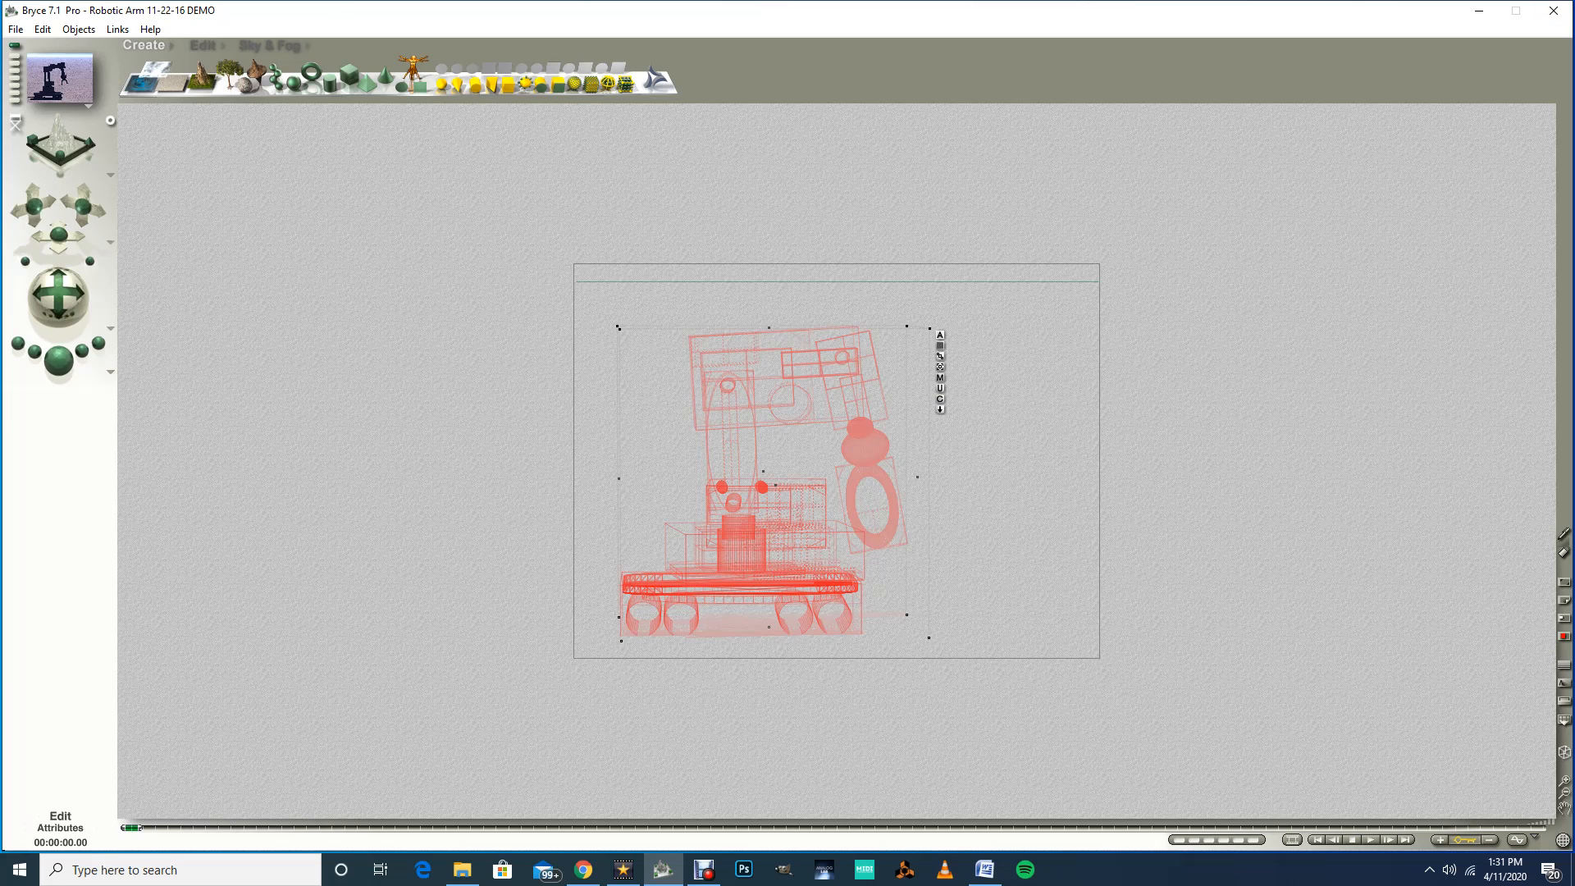
# Step: Open the selected arm parts' linking attributes to check the propagation options, and close the dialog
pyautogui.click(940, 335)
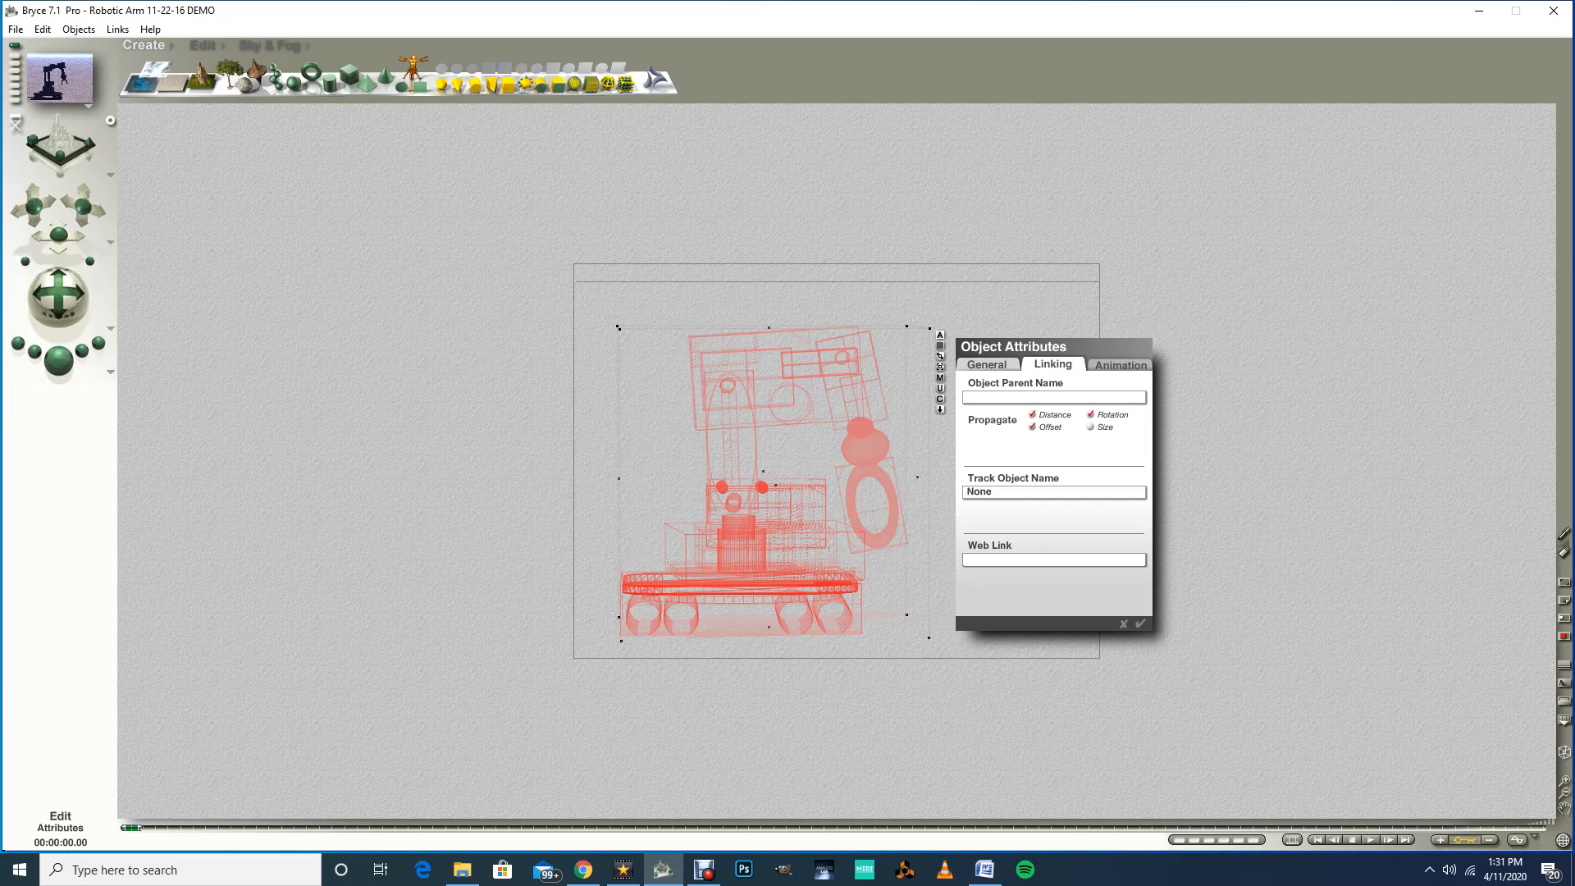
pyautogui.click(1140, 623)
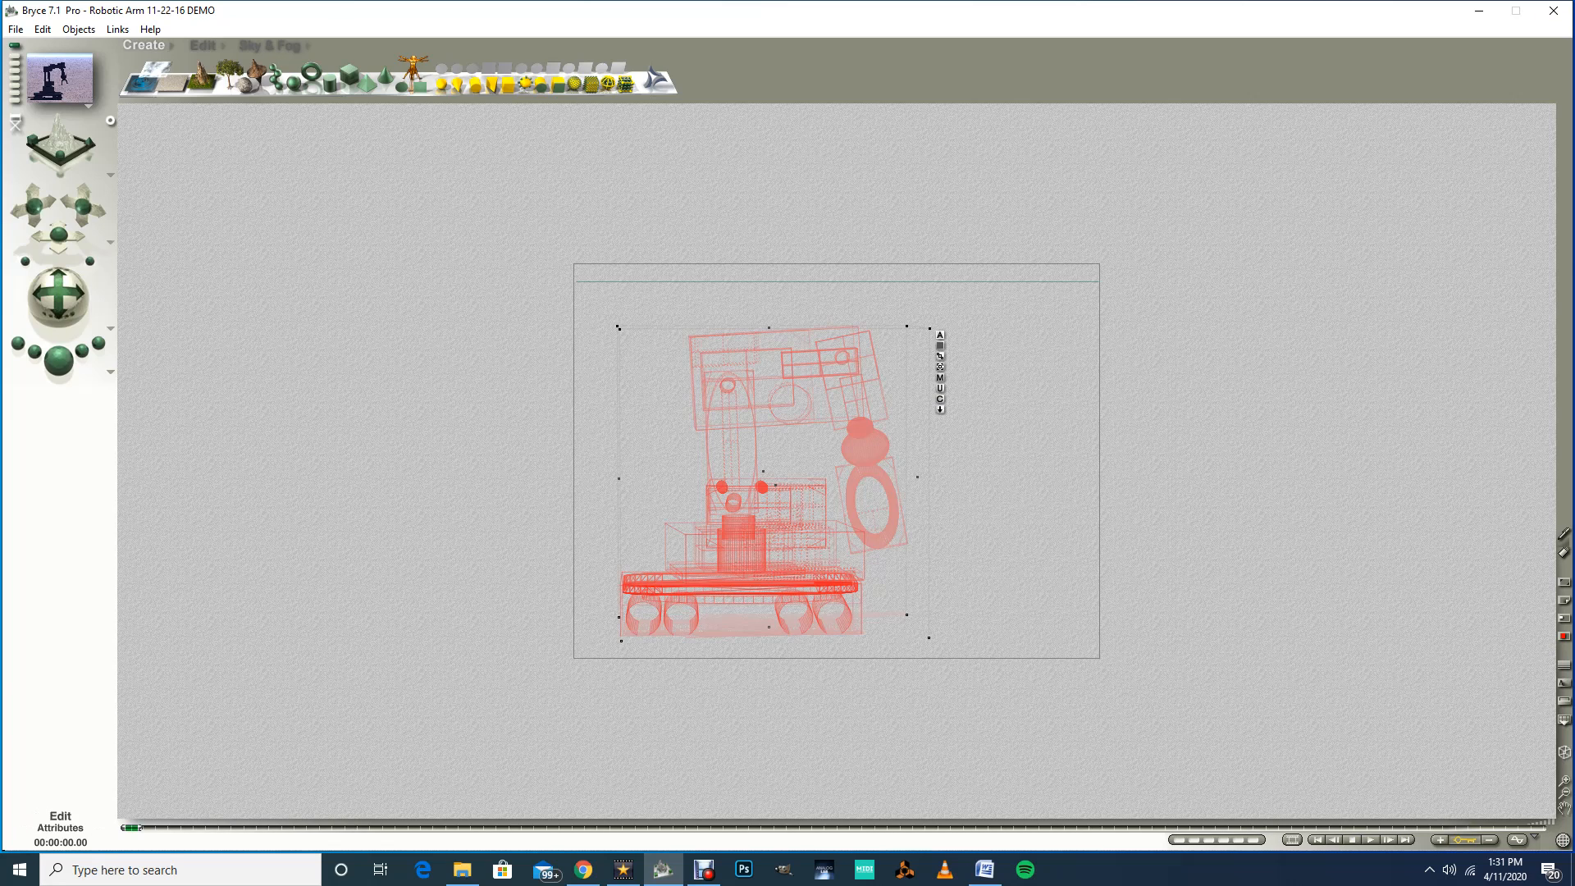
pyautogui.click(939, 335)
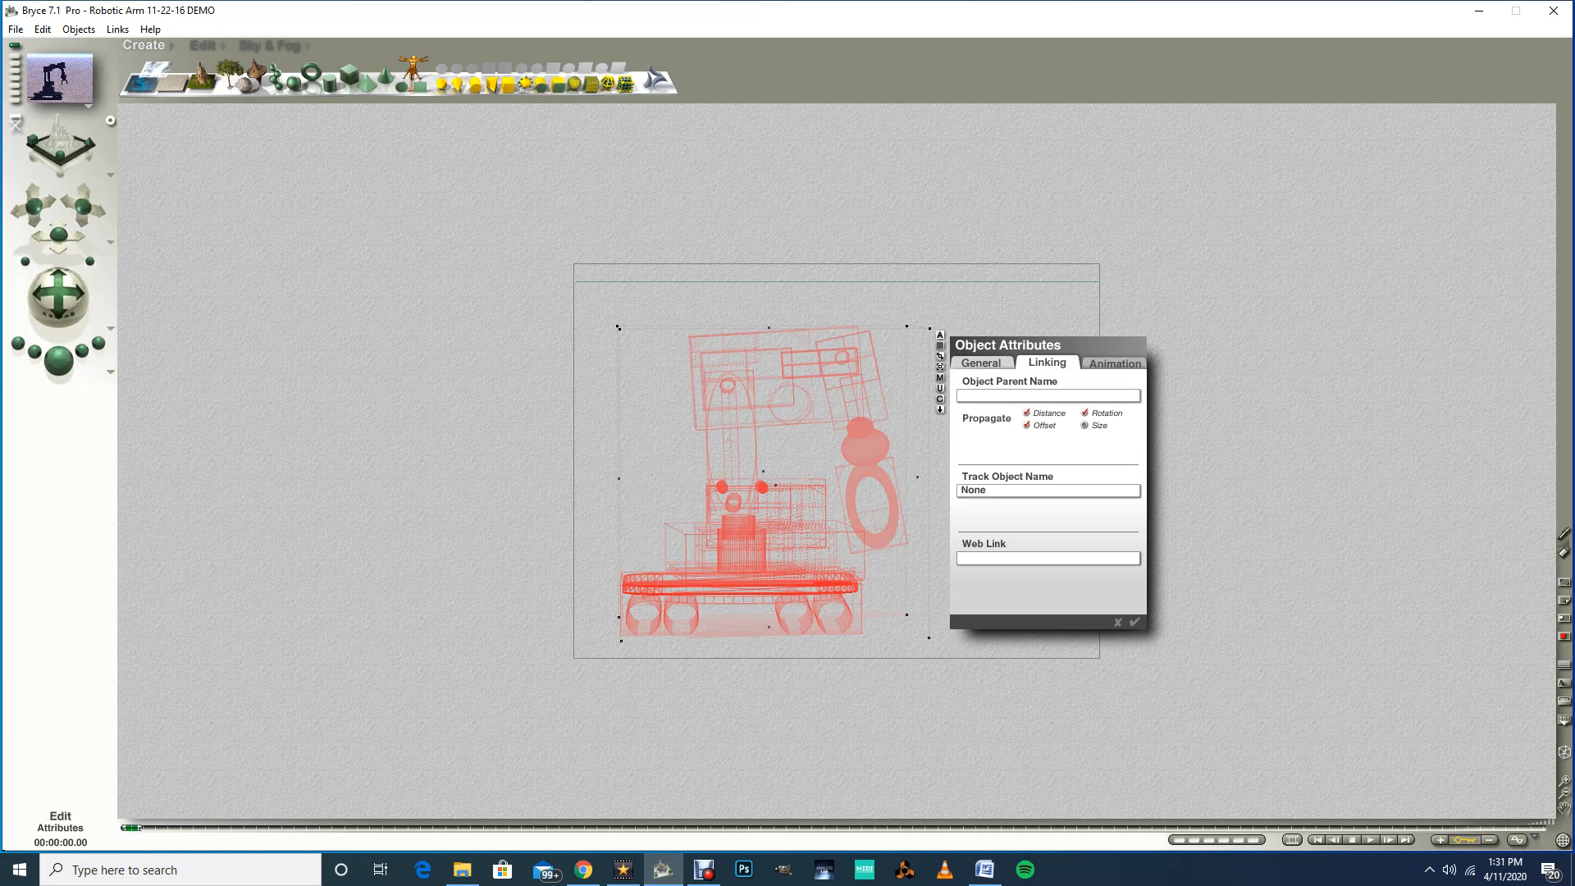
pyautogui.click(1134, 622)
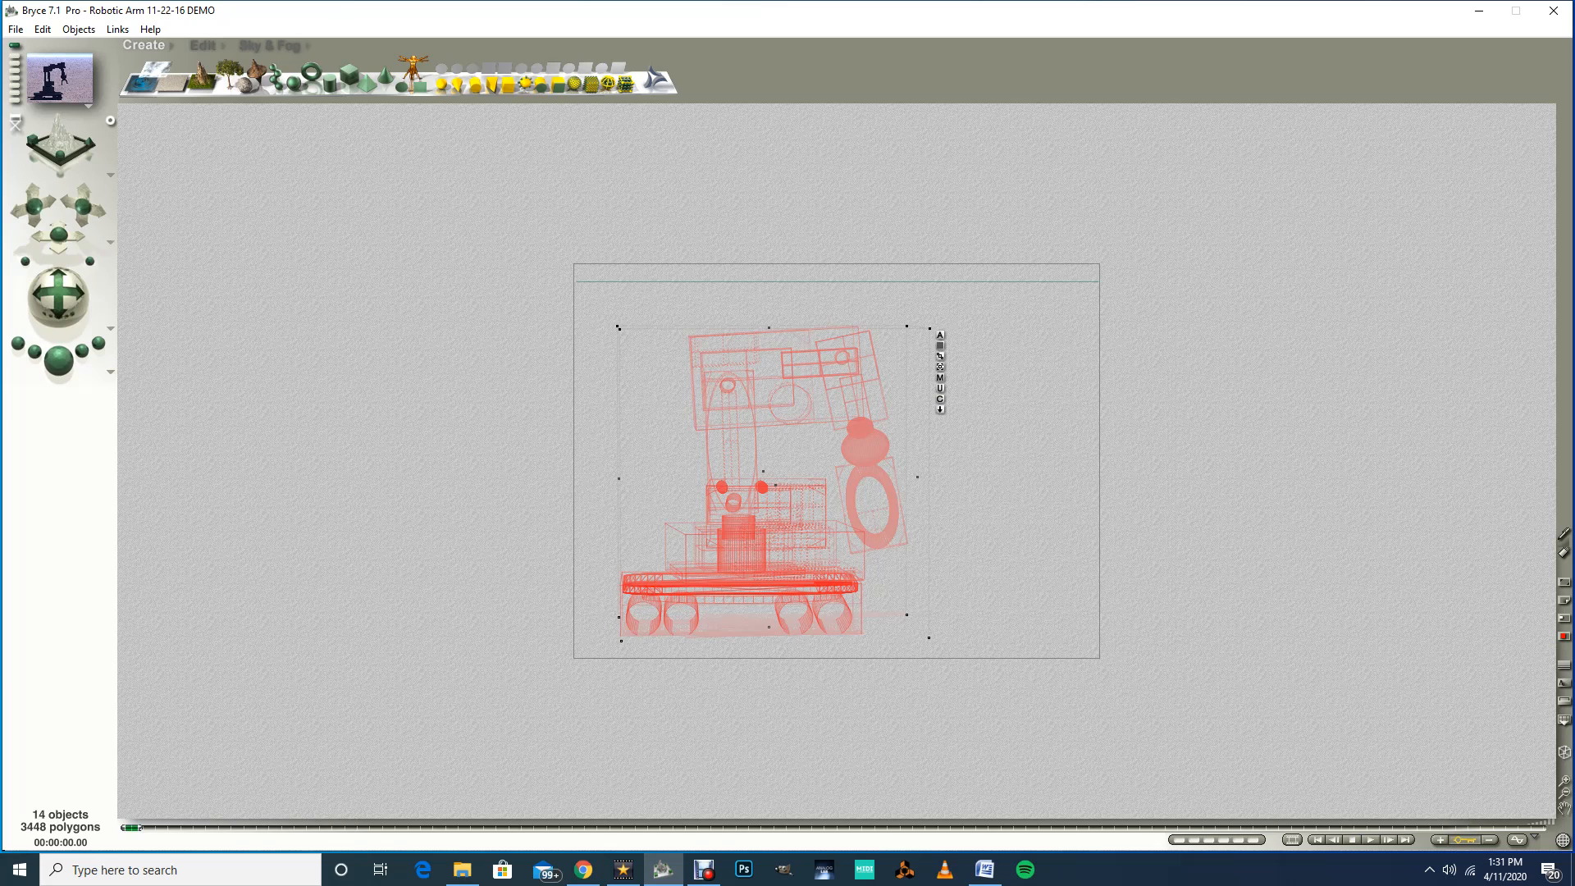
# Step: Reposition the scene camera to frame the robotic arm beside the stones, and render a quick preview
pyautogui.moveTo(59, 236); pyautogui.dragTo(165, 378)
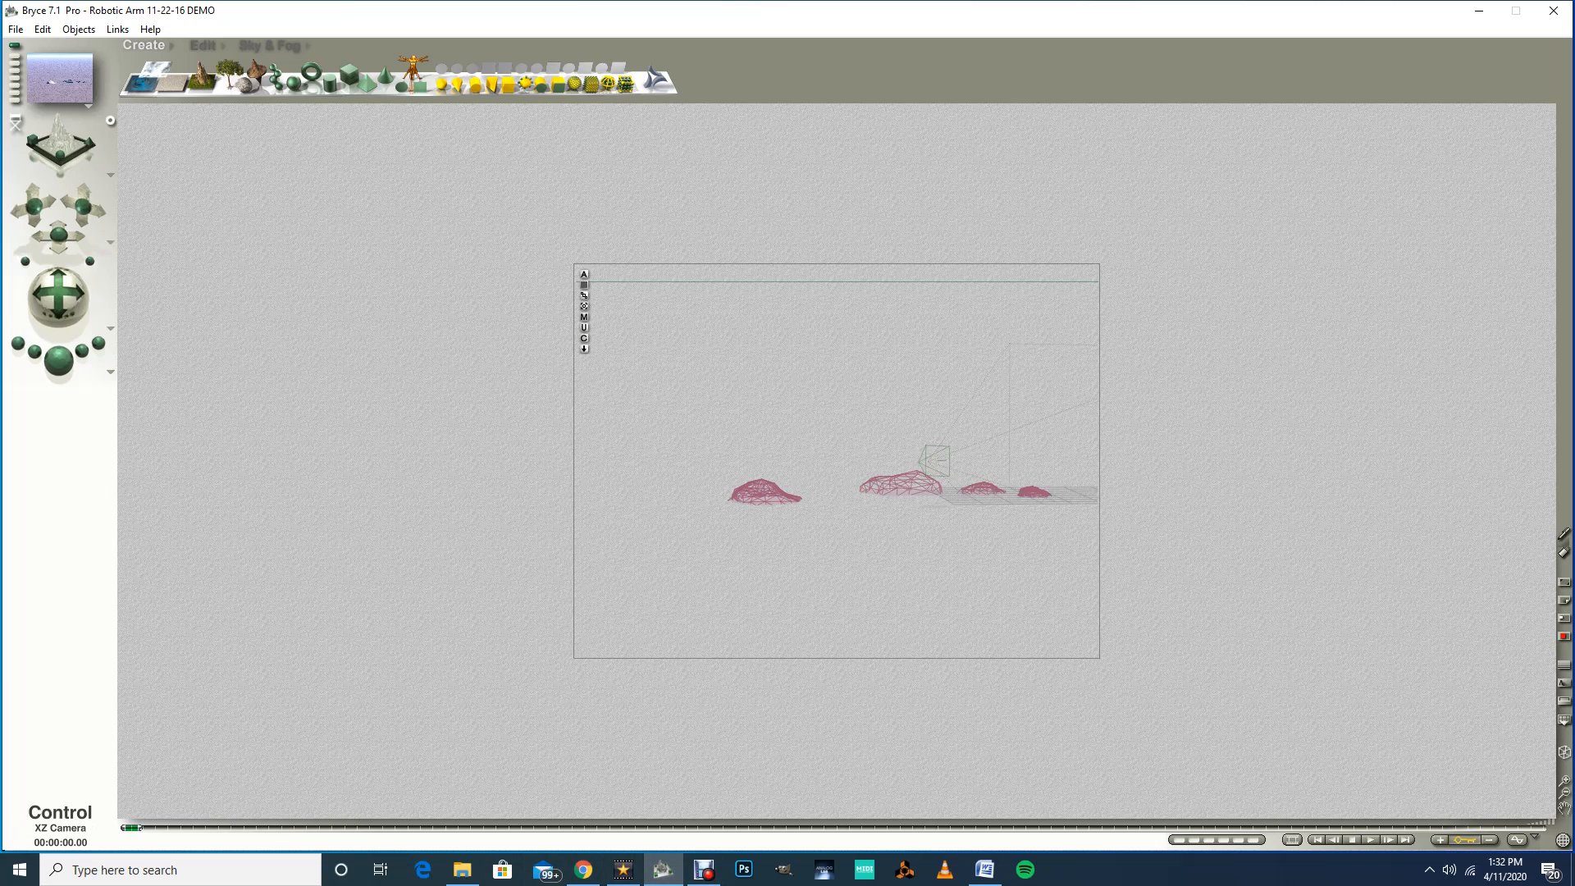
pyautogui.moveTo(58, 235); pyautogui.dragTo(38, 288)
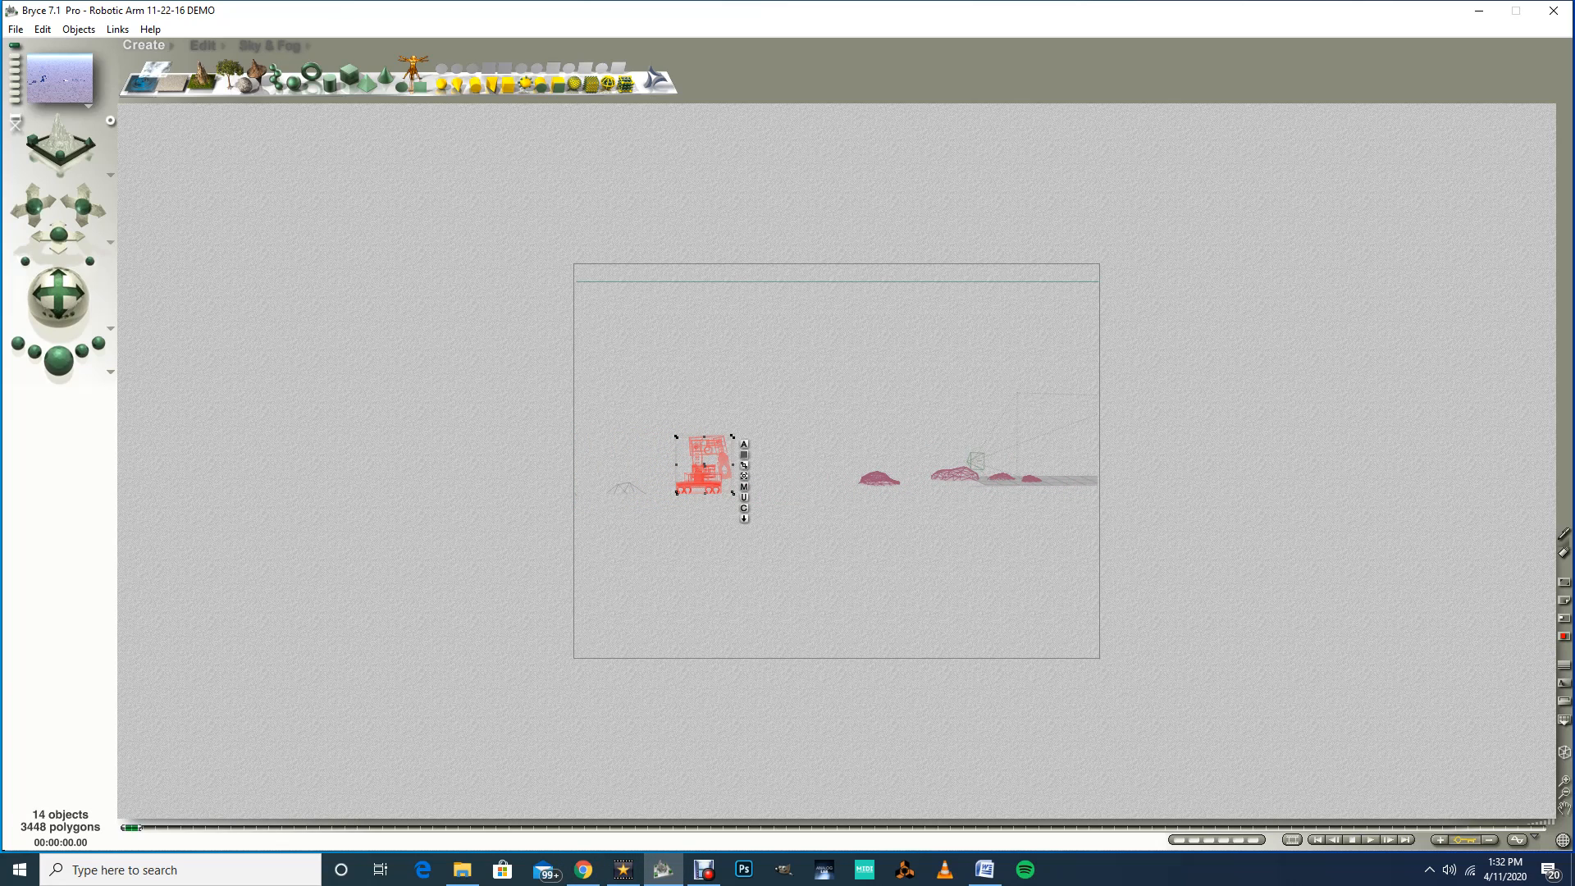
pyautogui.moveTo(34, 206); pyautogui.dragTo(136, 287)
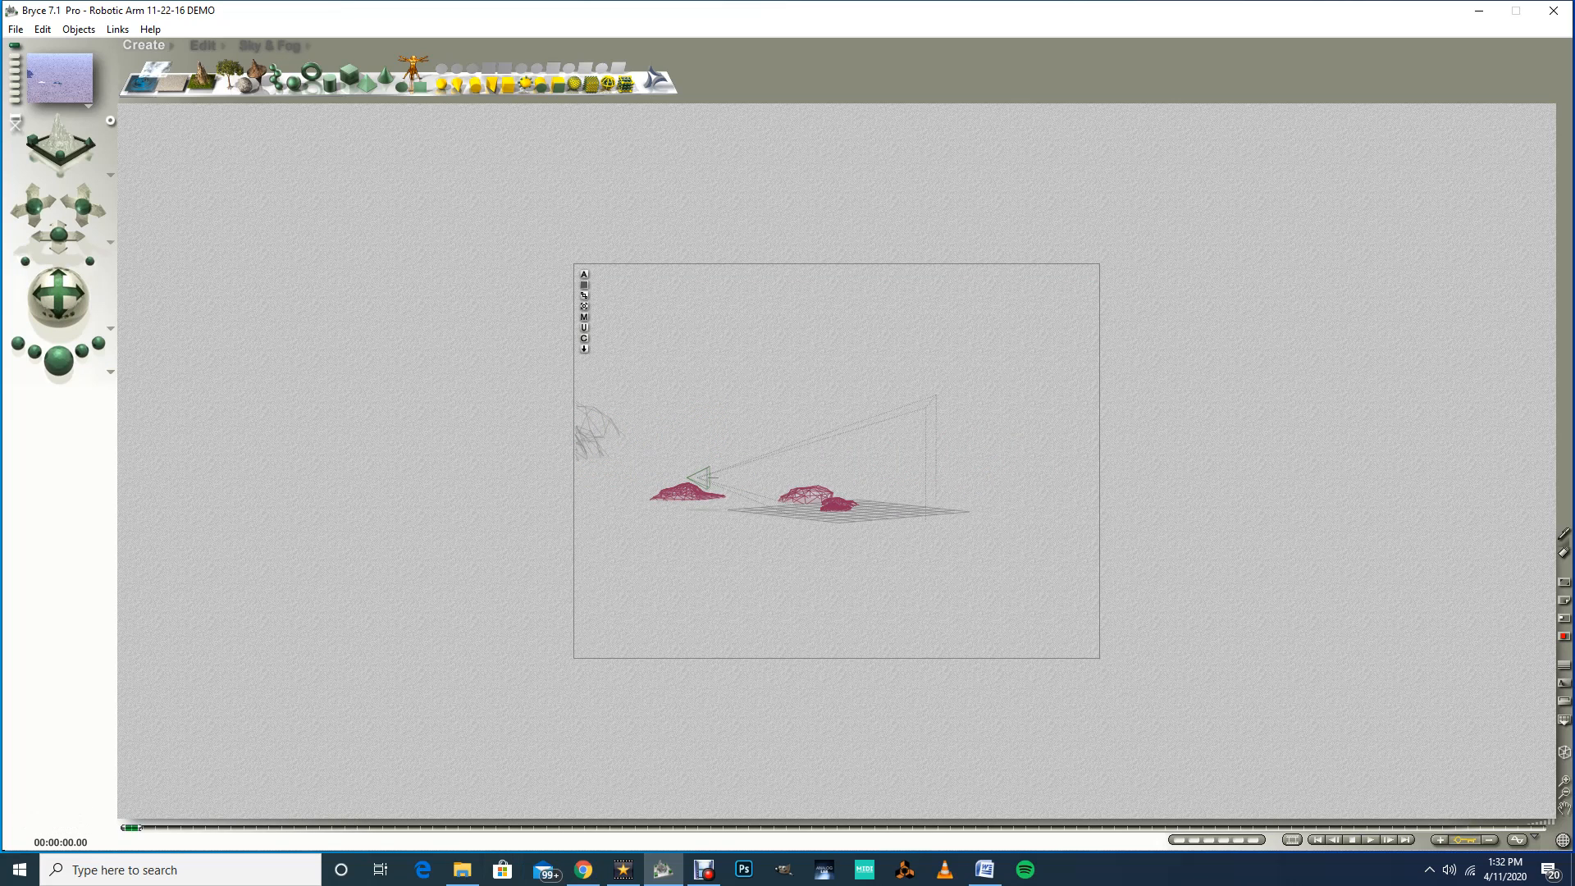
pyautogui.moveTo(58, 235); pyautogui.dragTo(17, 236)
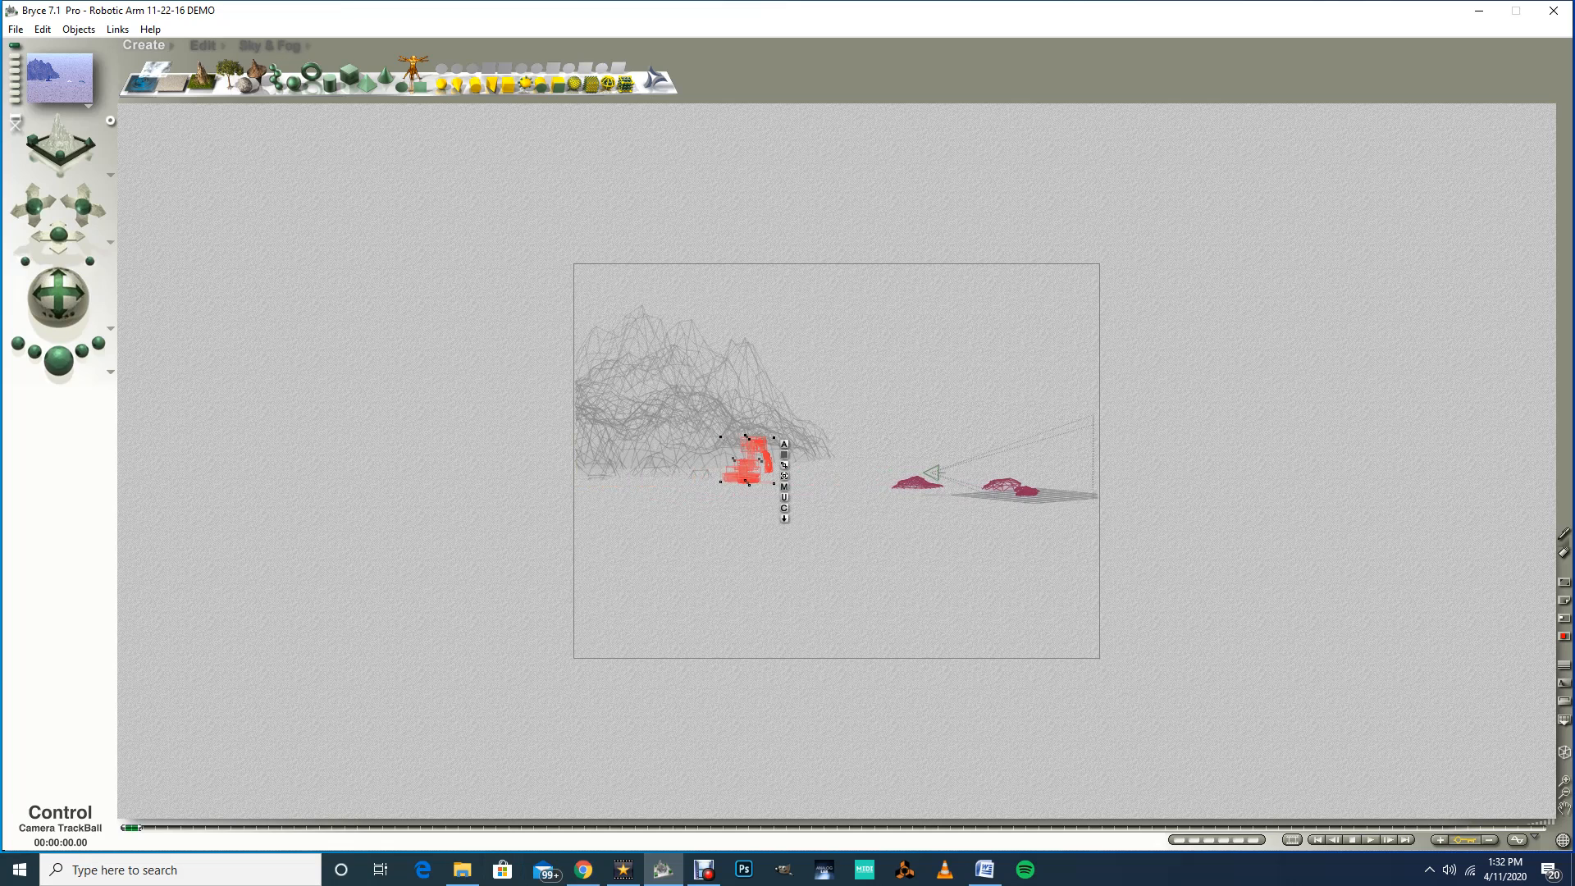
pyautogui.moveTo(58, 295); pyautogui.dragTo(105, 291)
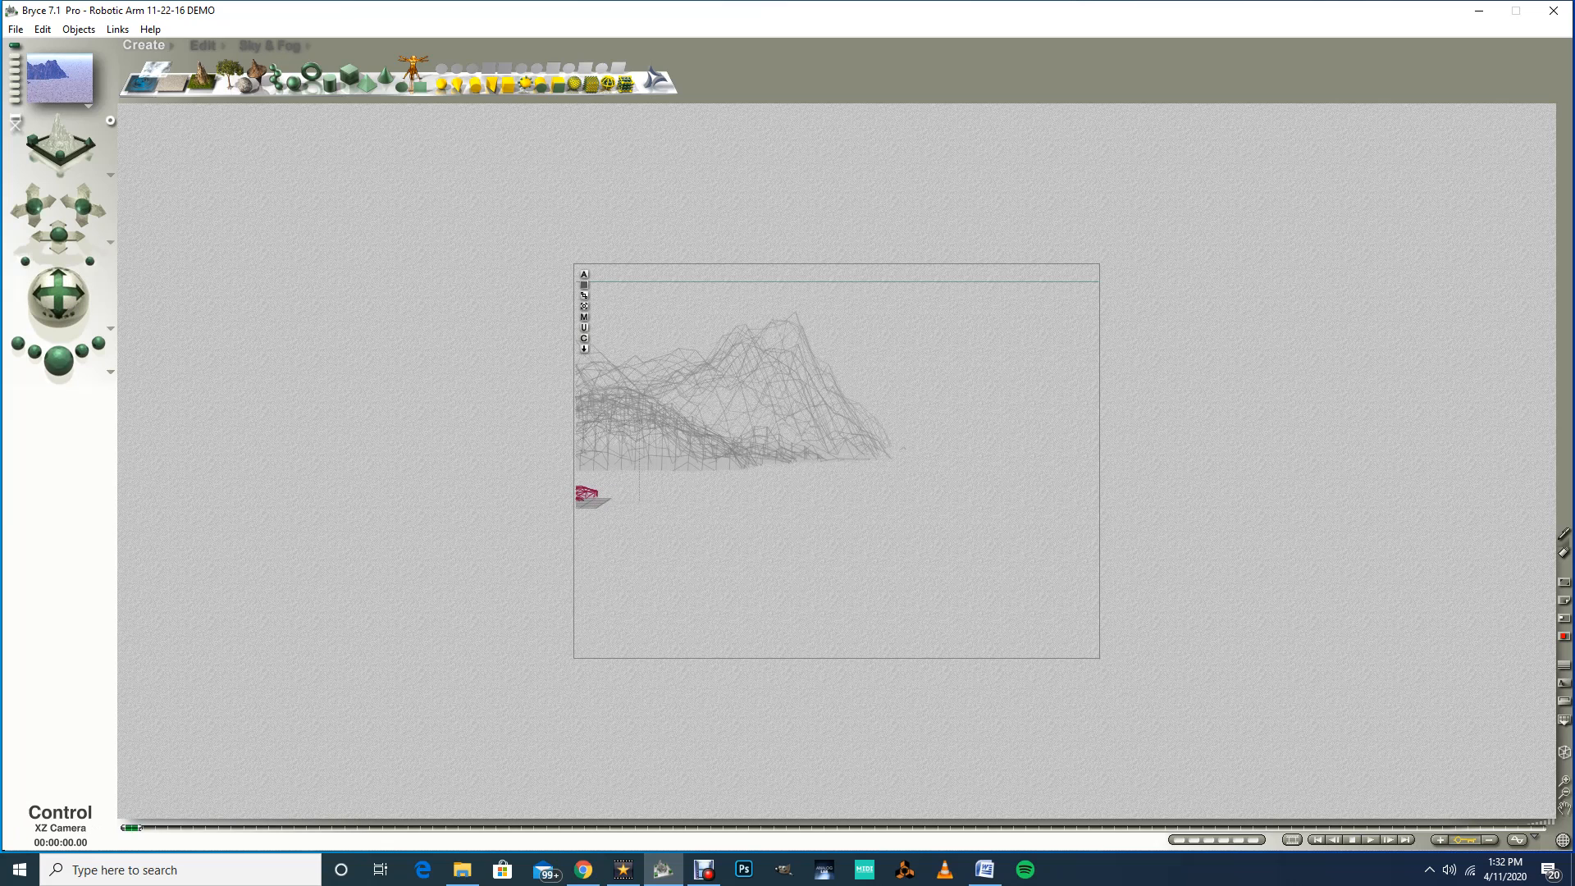
pyautogui.moveTo(72, 236)
pyautogui.mouseDown()
pyautogui.moveTo(38, 236)
pyautogui.moveTo(72, 224)
pyautogui.moveTo(65, 207)
pyautogui.mouseUp()
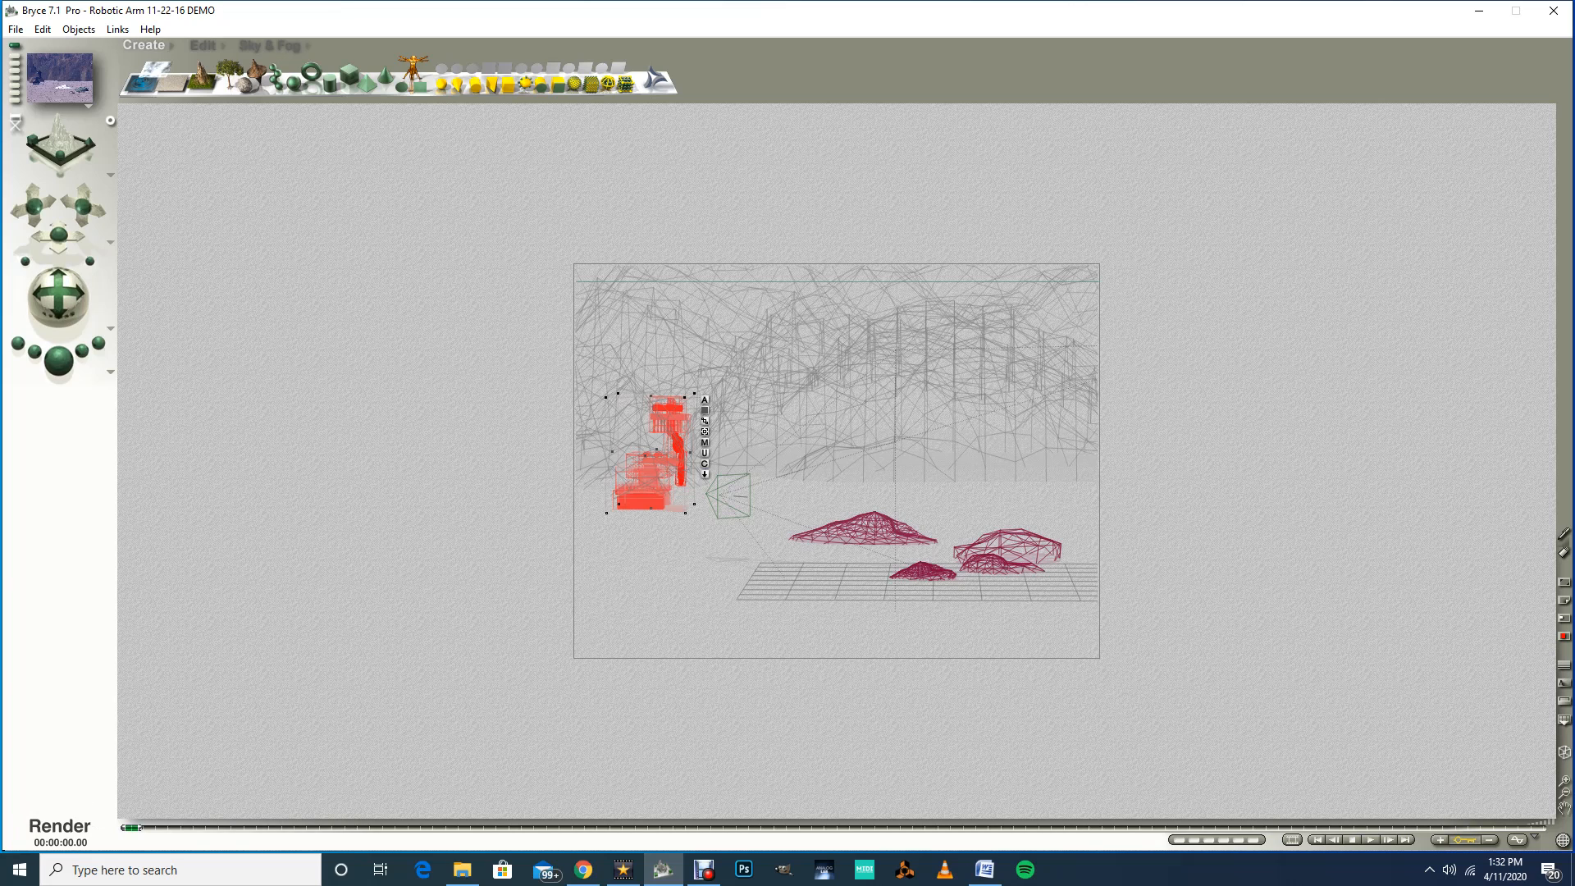
pyautogui.click(59, 359)
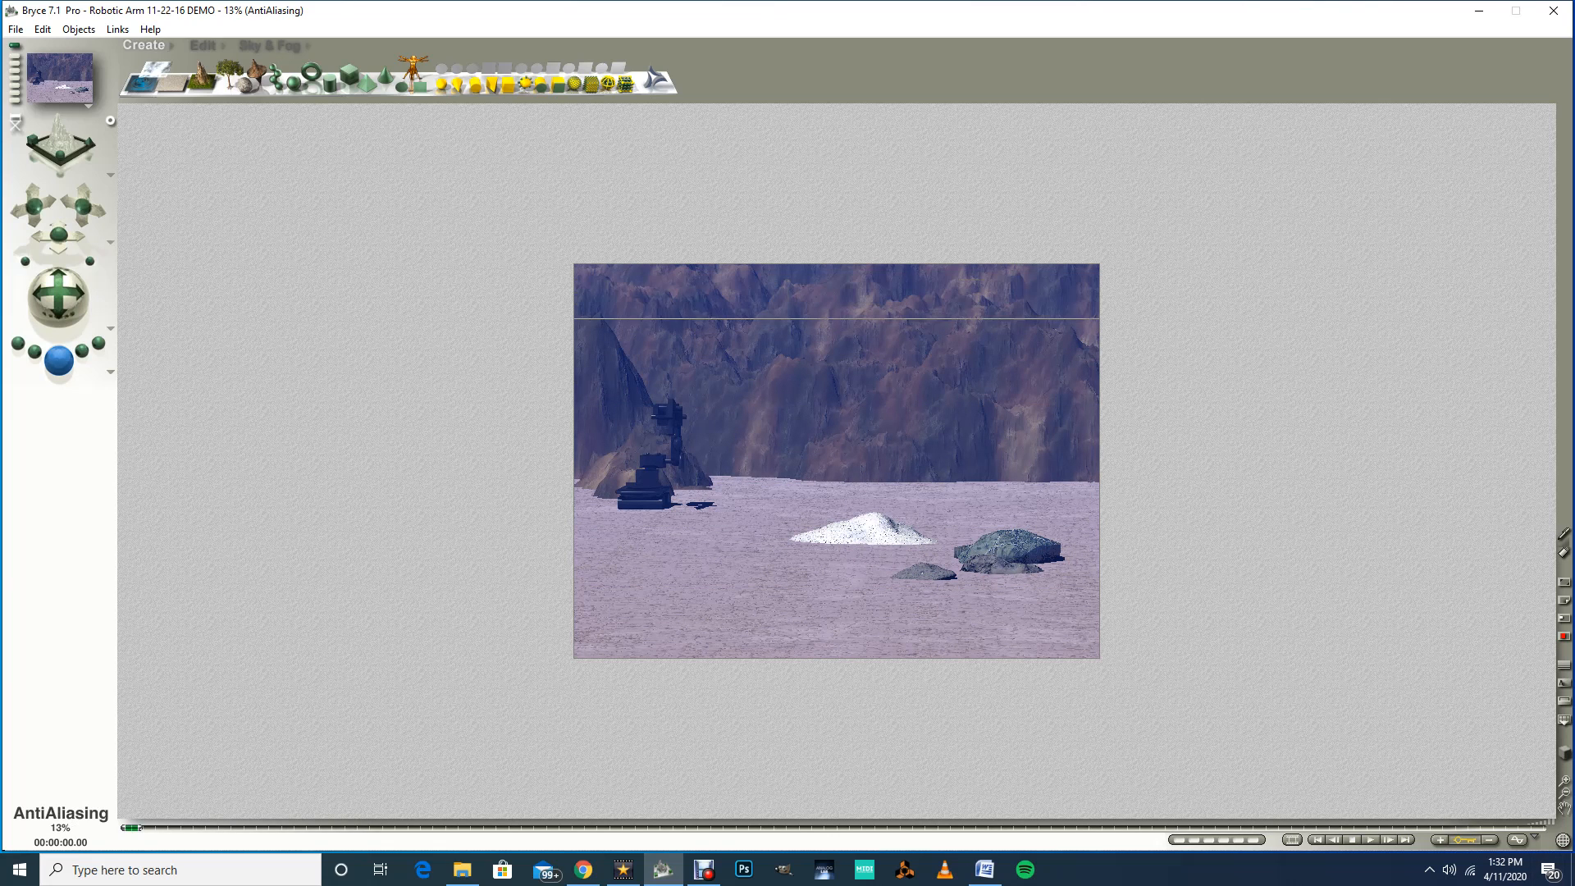
pyautogui.press('Escape')
pyautogui.press('Escape')
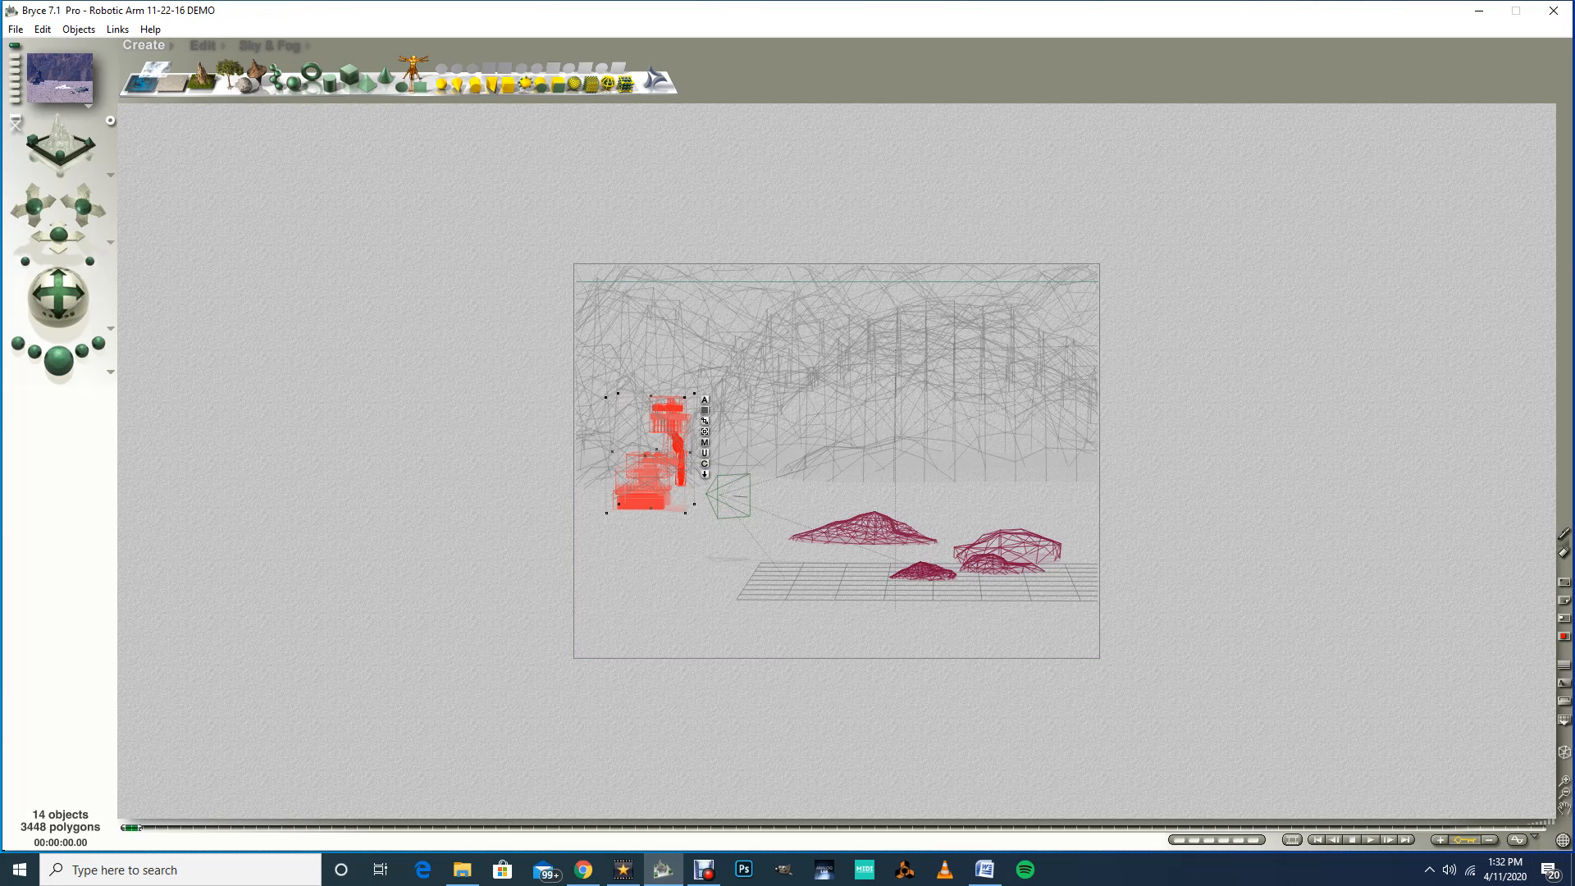
# Step: Select the front stone and enlarge it with the Resize tool
pyautogui.click(922, 571)
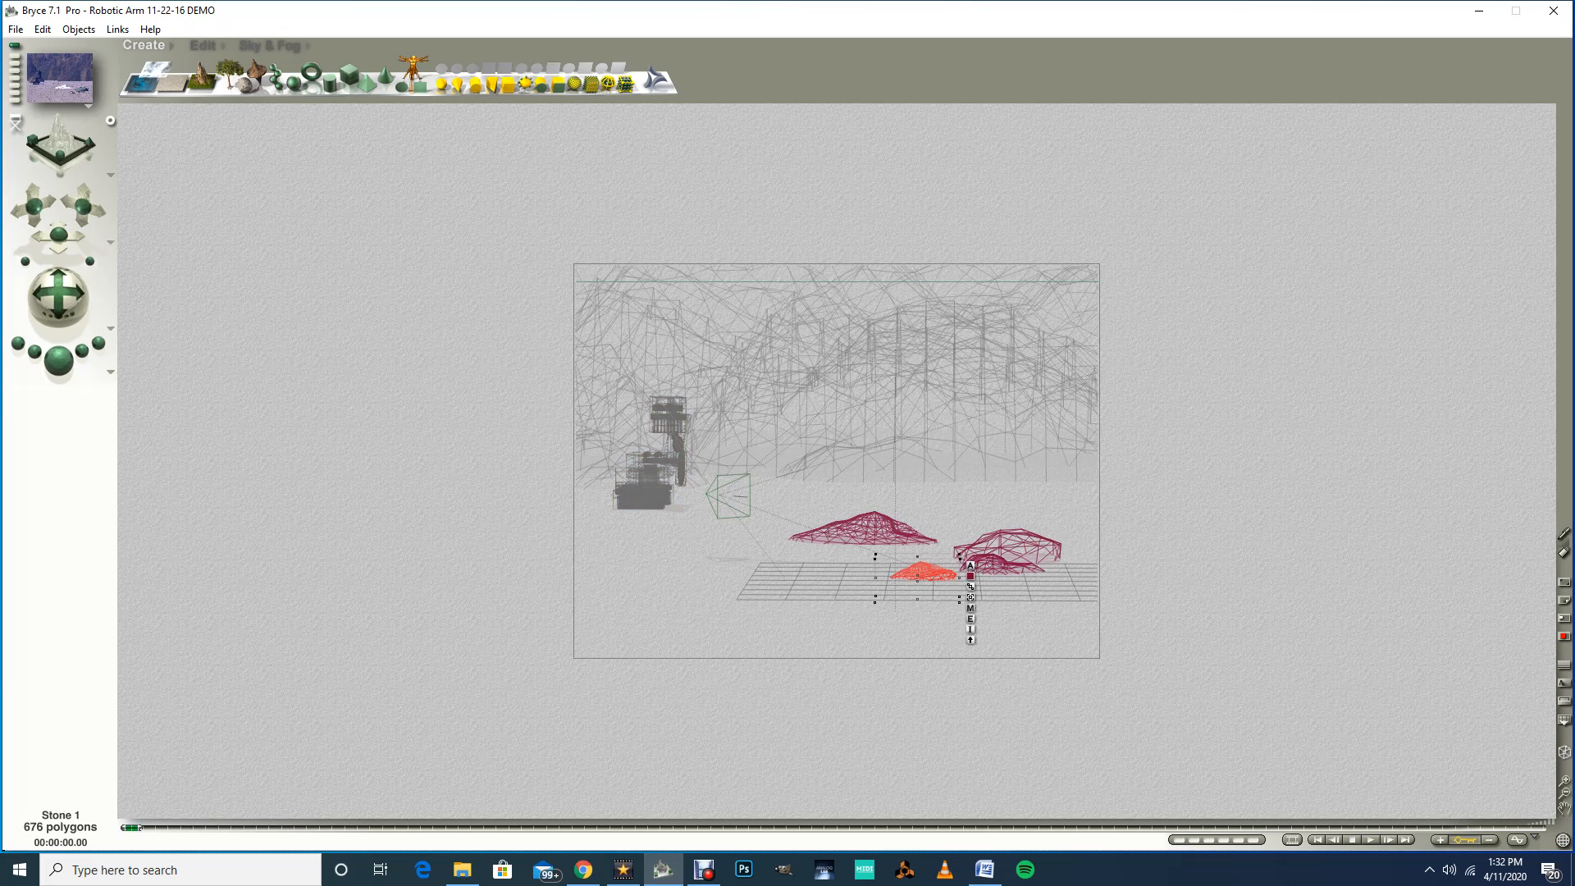
pyautogui.click(204, 45)
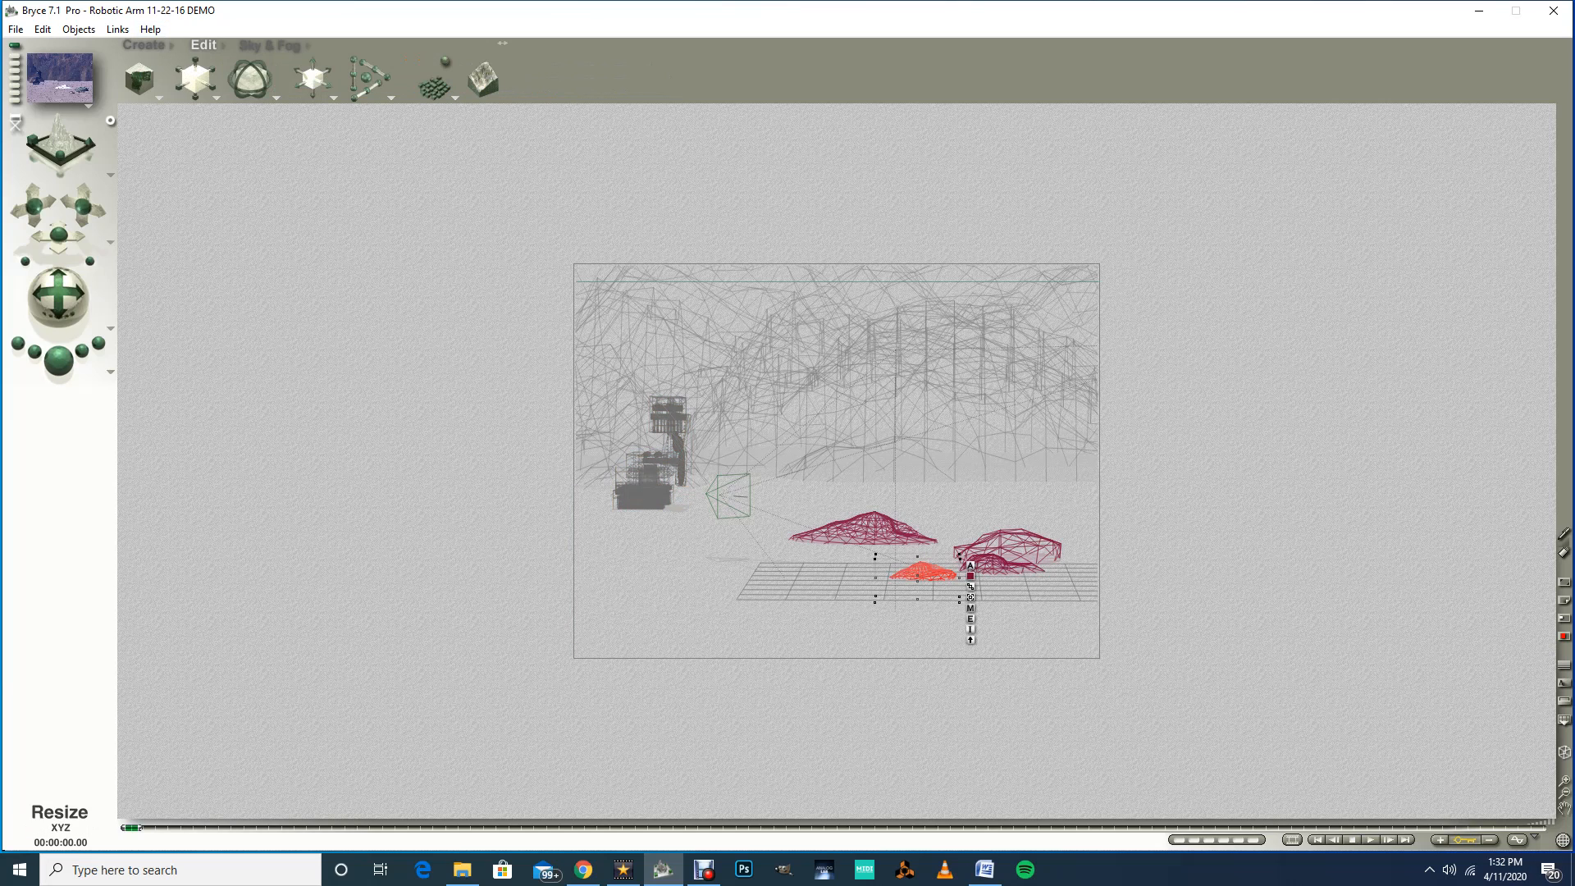
pyautogui.moveTo(196, 79); pyautogui.dragTo(230, 80)
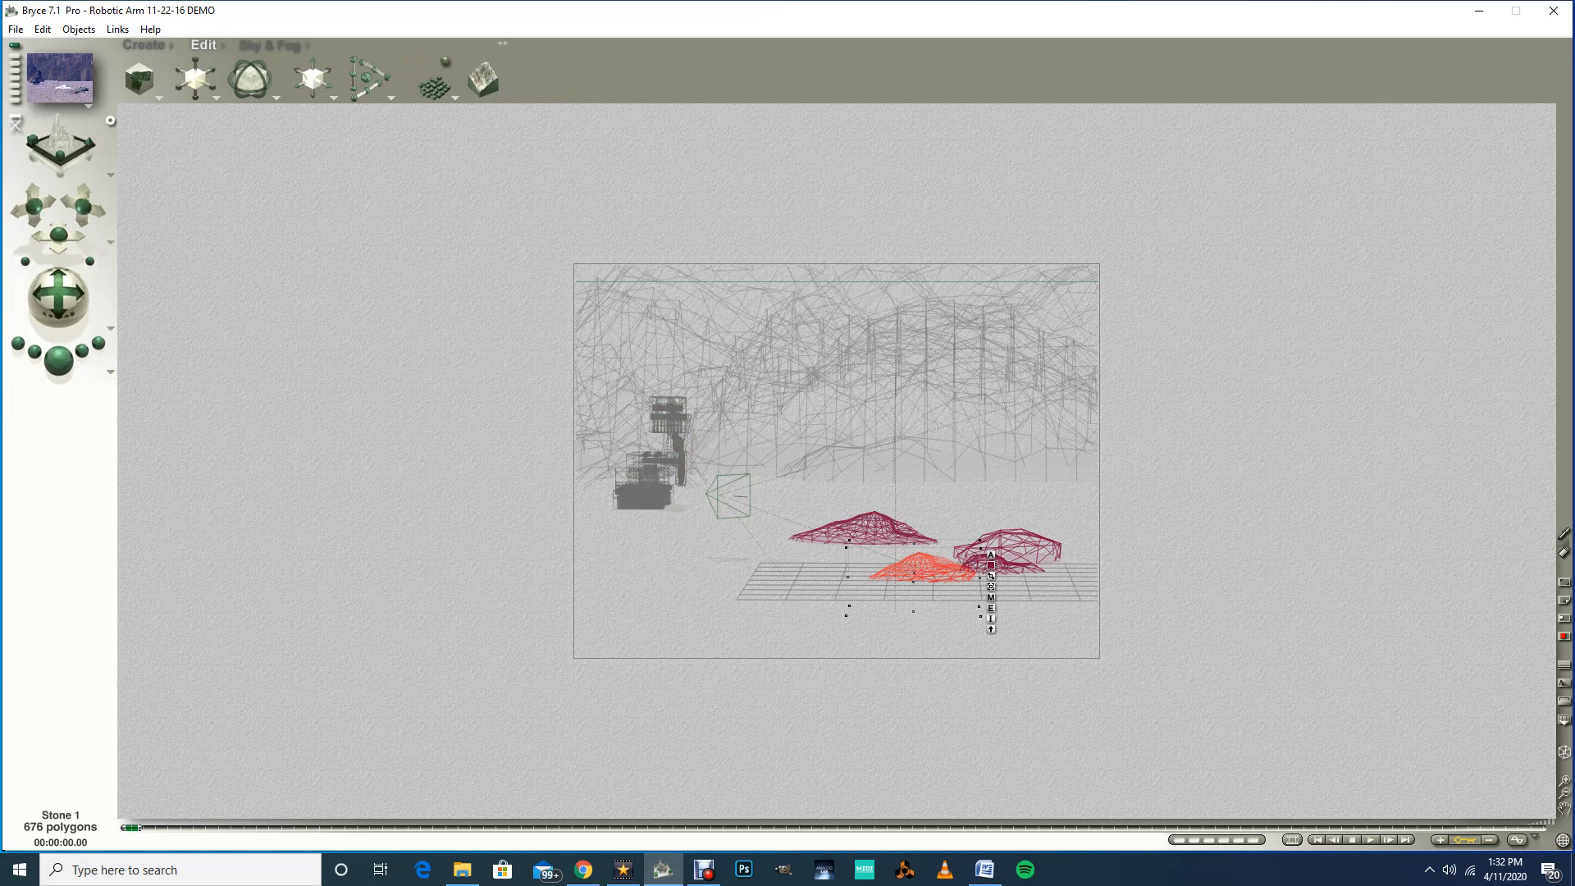
pyautogui.moveTo(914, 567); pyautogui.dragTo(909, 571)
# Step: Nudge the two other stones slightly into place and render a preview of the scene
pyautogui.click(1003, 567)
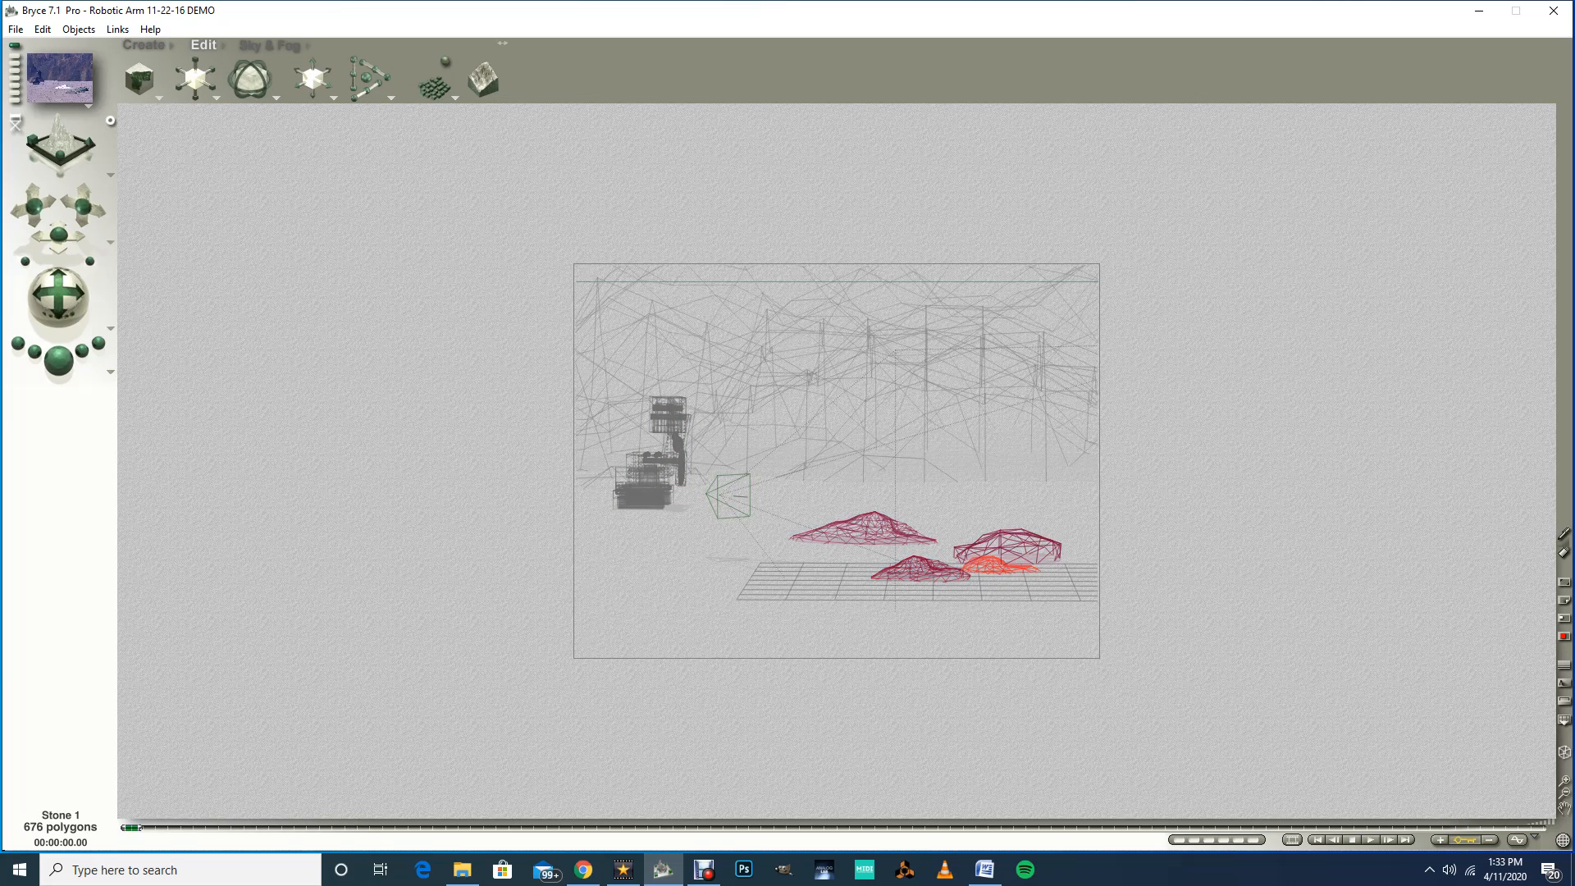
pyautogui.moveTo(1010, 545); pyautogui.dragTo(1014, 548)
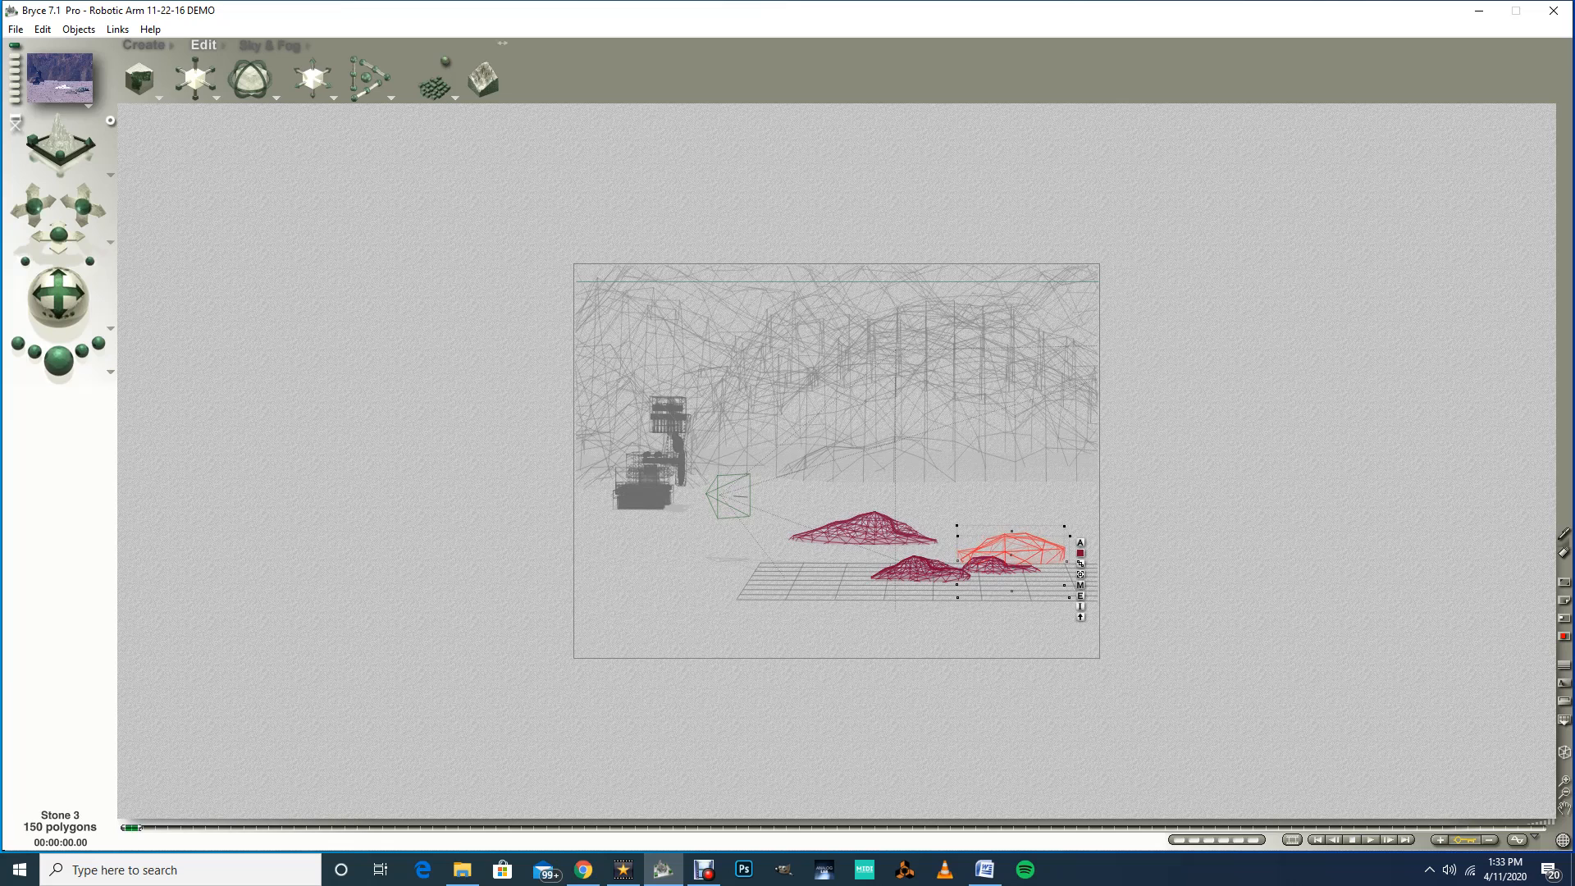
pyautogui.moveTo(871, 531); pyautogui.dragTo(870, 536)
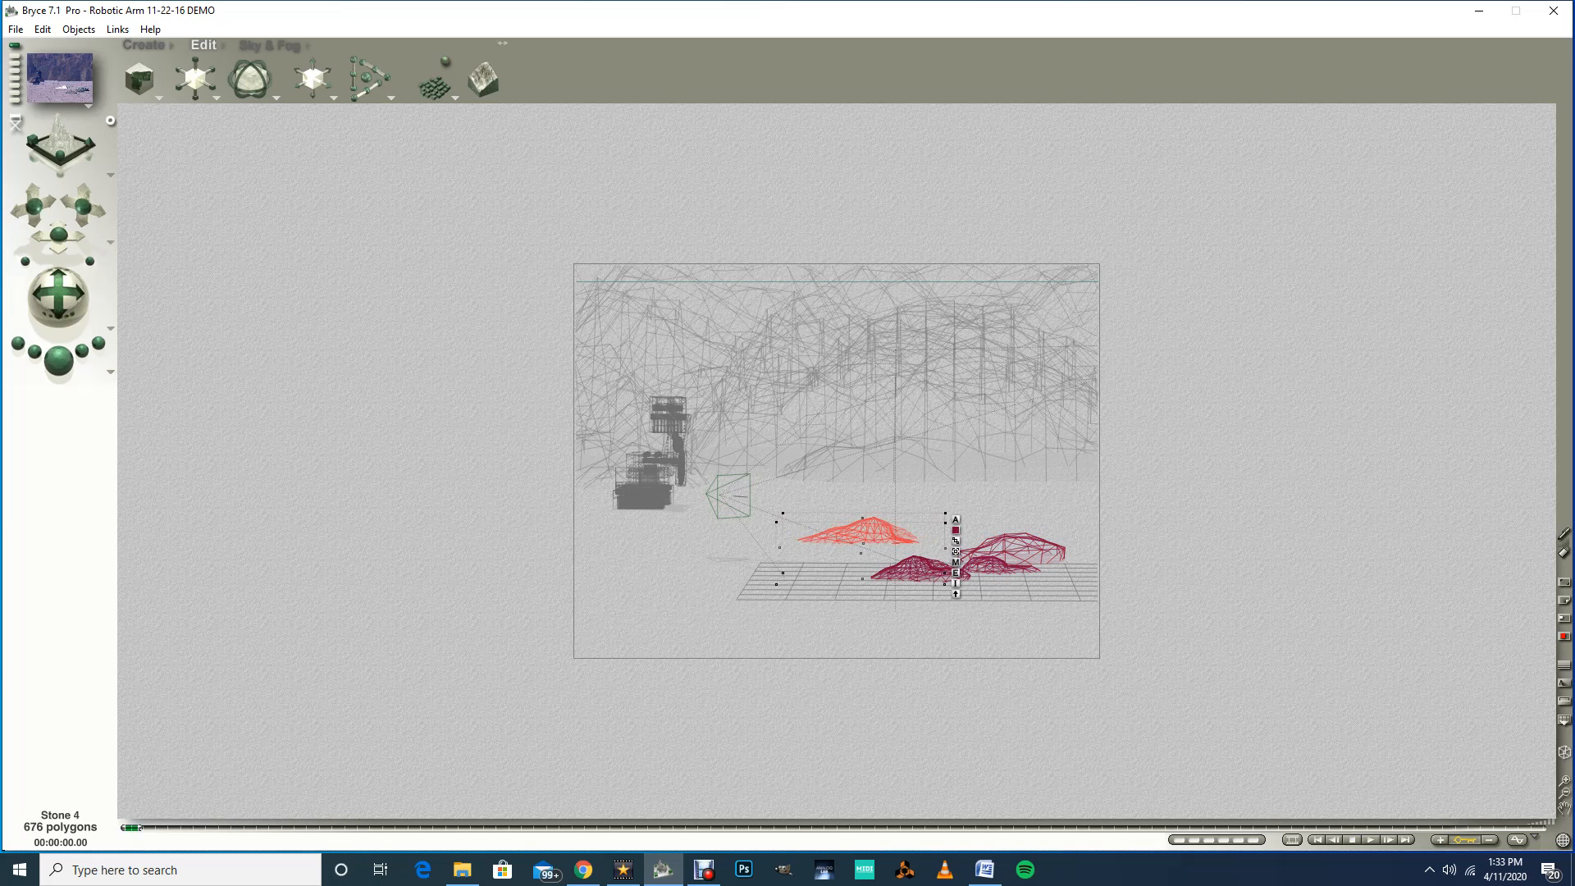
pyautogui.click(58, 360)
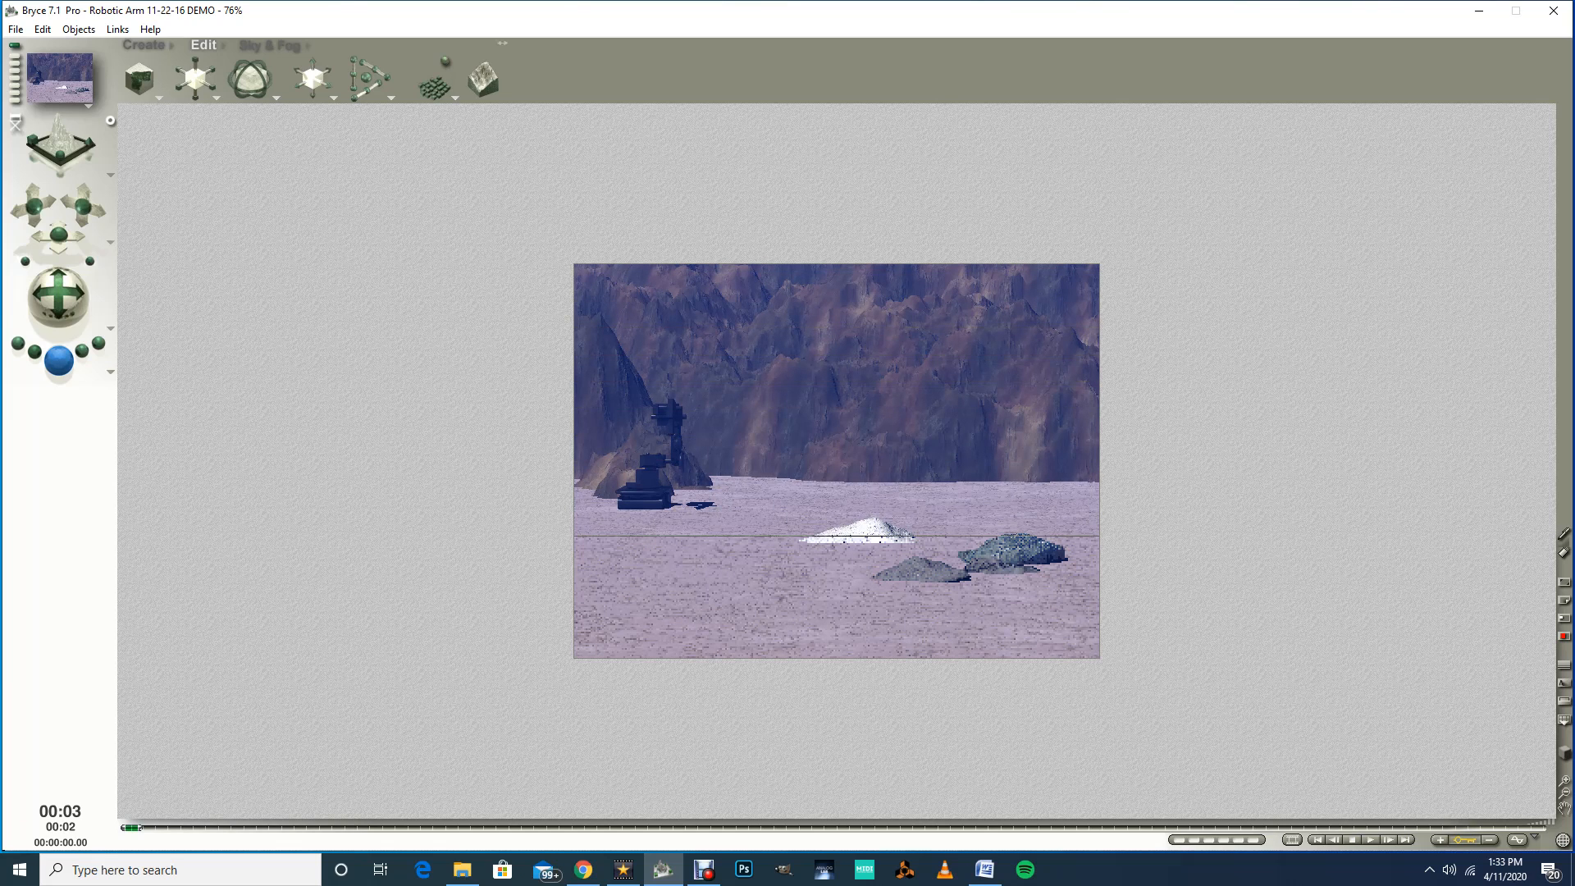
pyautogui.press('Escape')
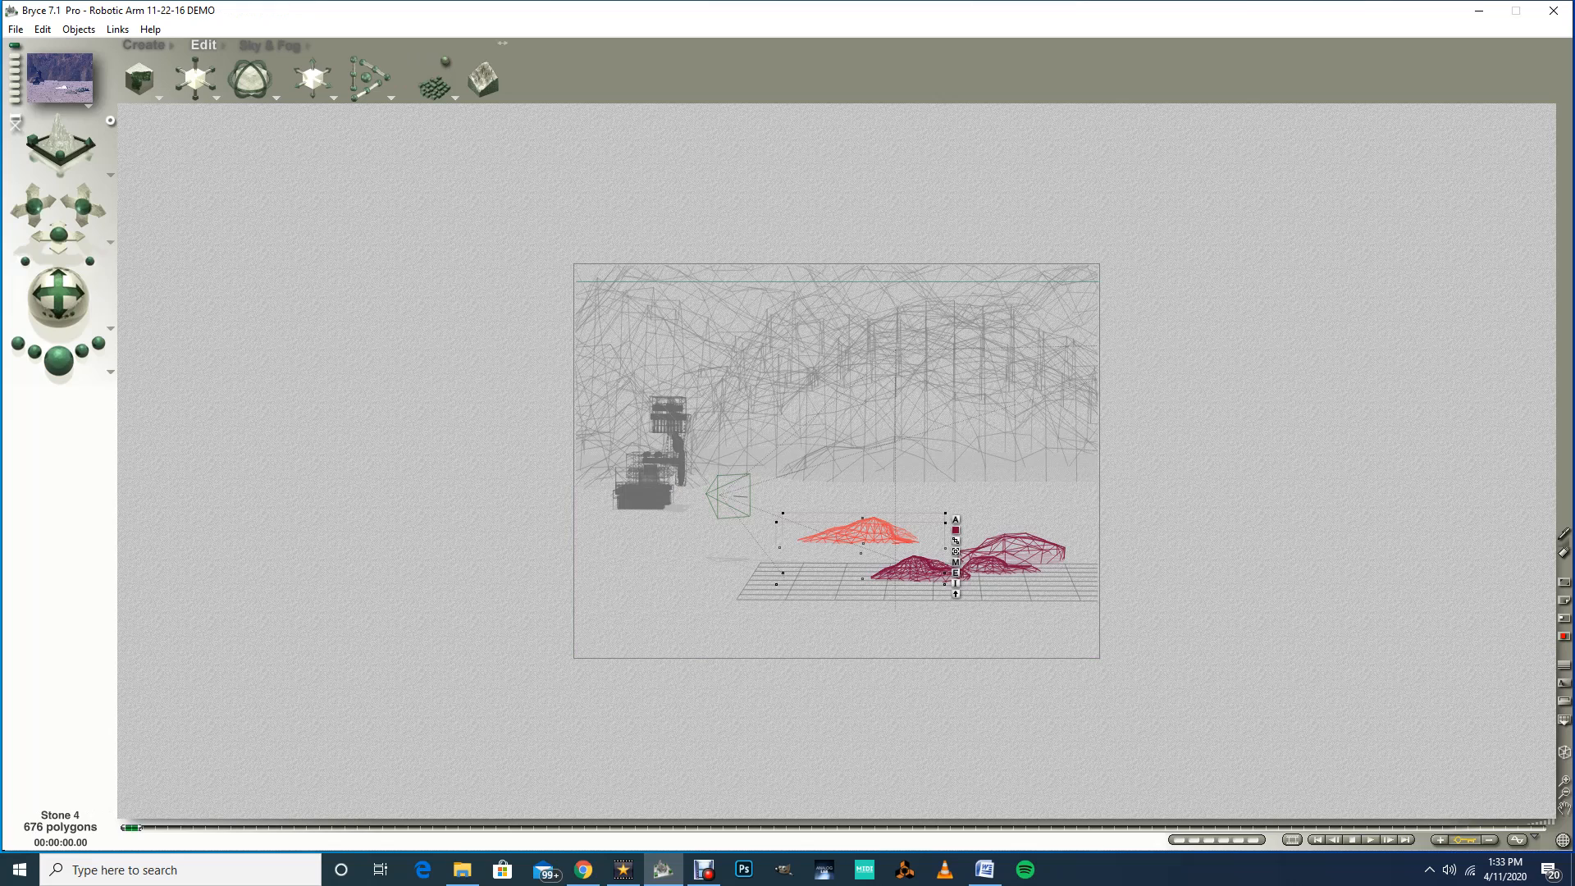
# Step: Adjust the sun's direction with the Sun Control and render previews to check the lighting
pyautogui.click(270, 45)
pyautogui.moveTo(471, 80)
pyautogui.mouseDown()
pyautogui.moveTo(459, 70)
pyautogui.moveTo(479, 84)
pyautogui.mouseUp()
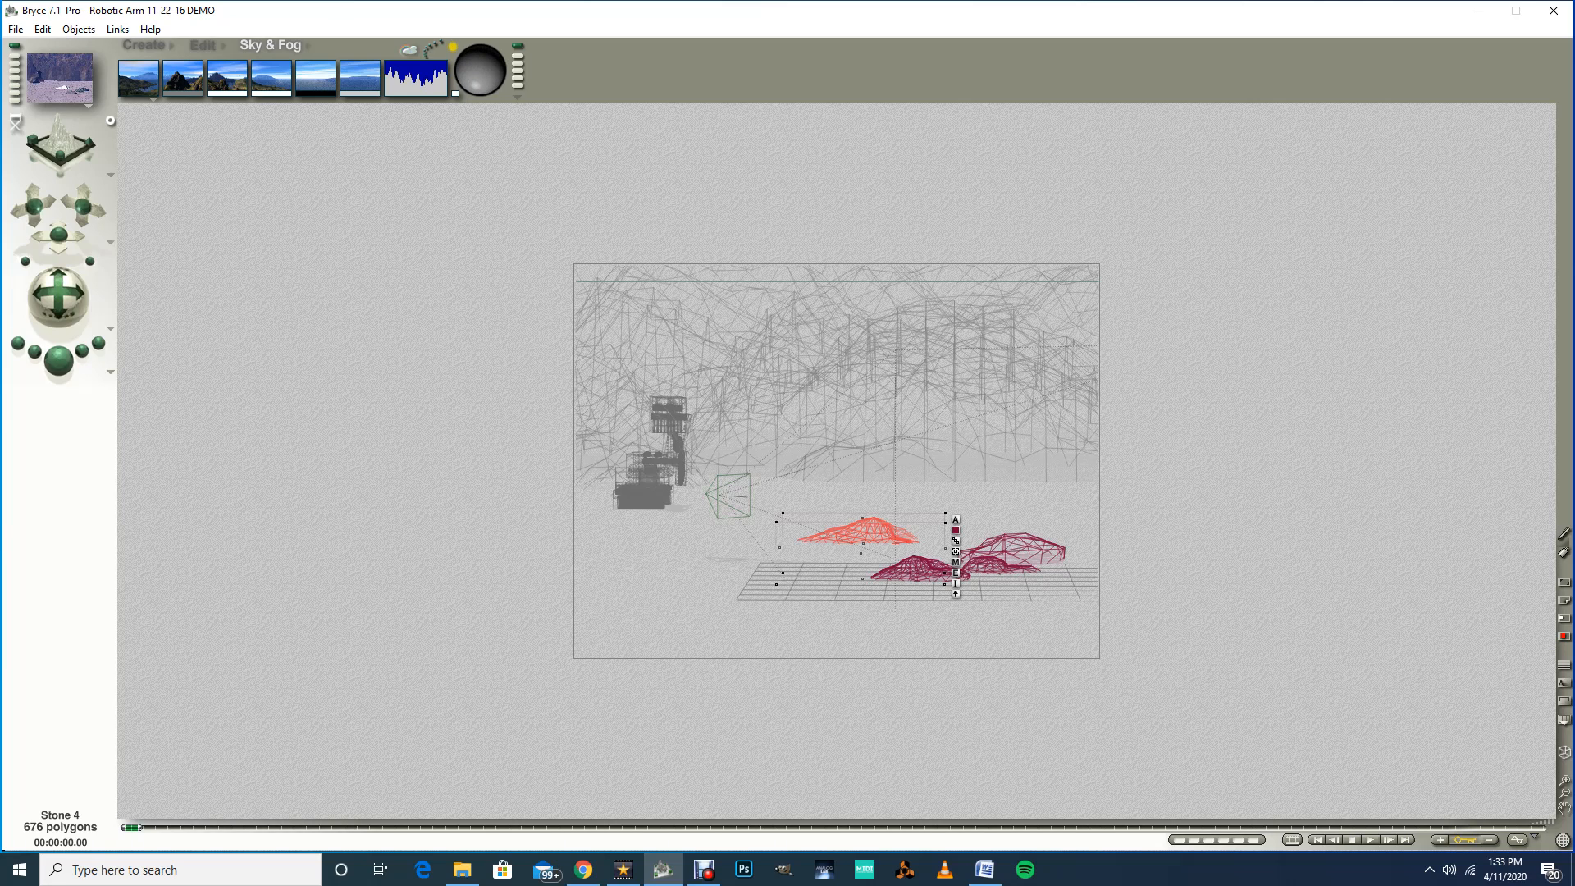
pyautogui.click(58, 360)
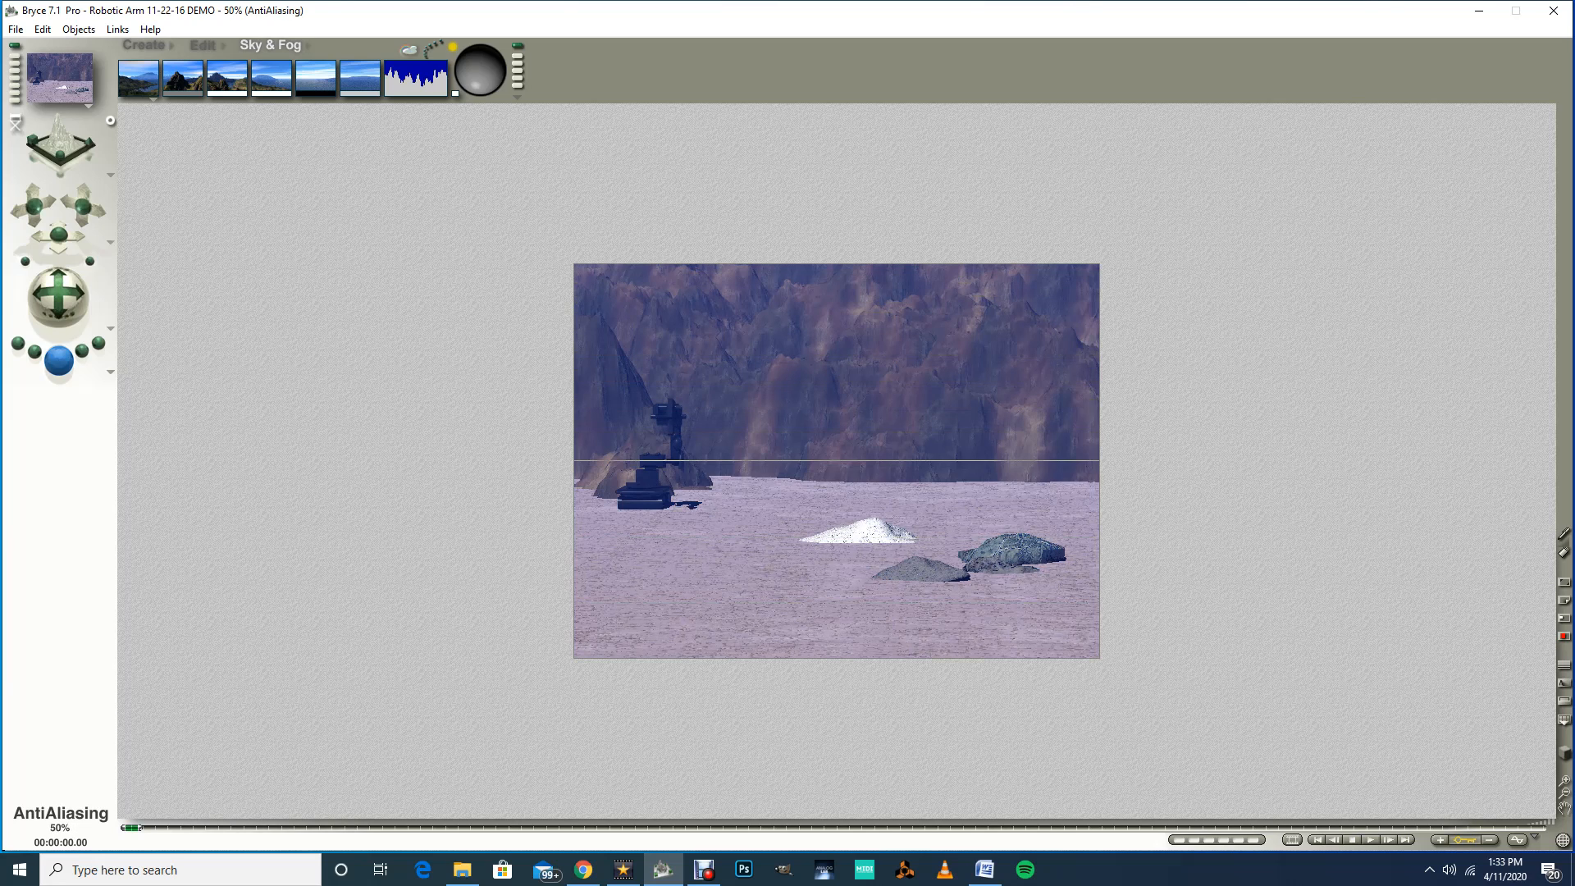
pyautogui.click(479, 72)
pyautogui.moveTo(480, 73); pyautogui.dragTo(483, 72)
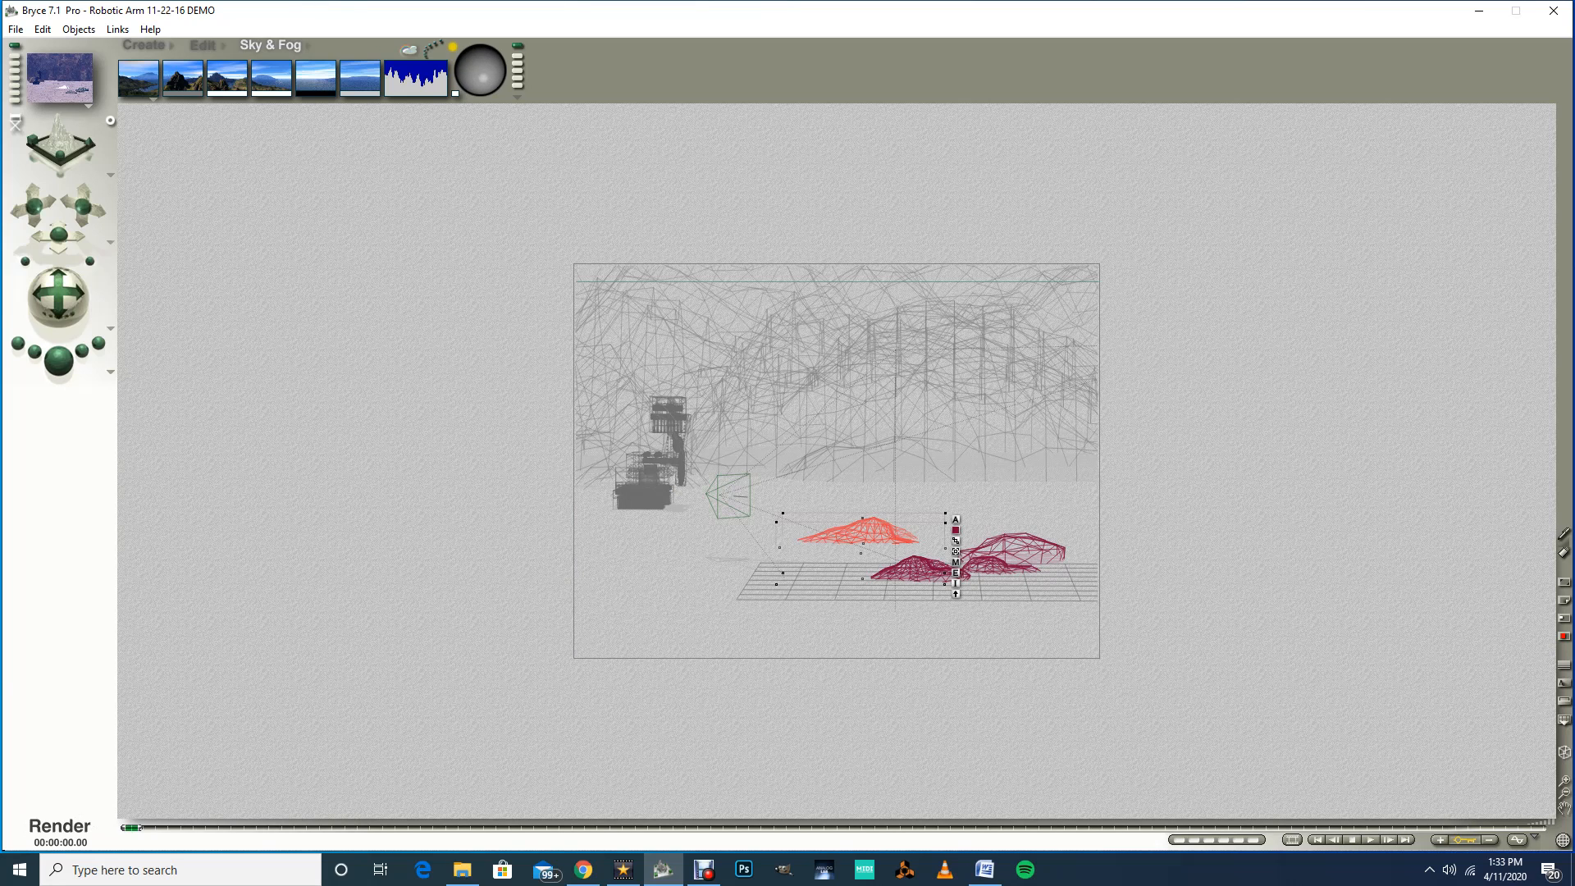
pyautogui.click(59, 360)
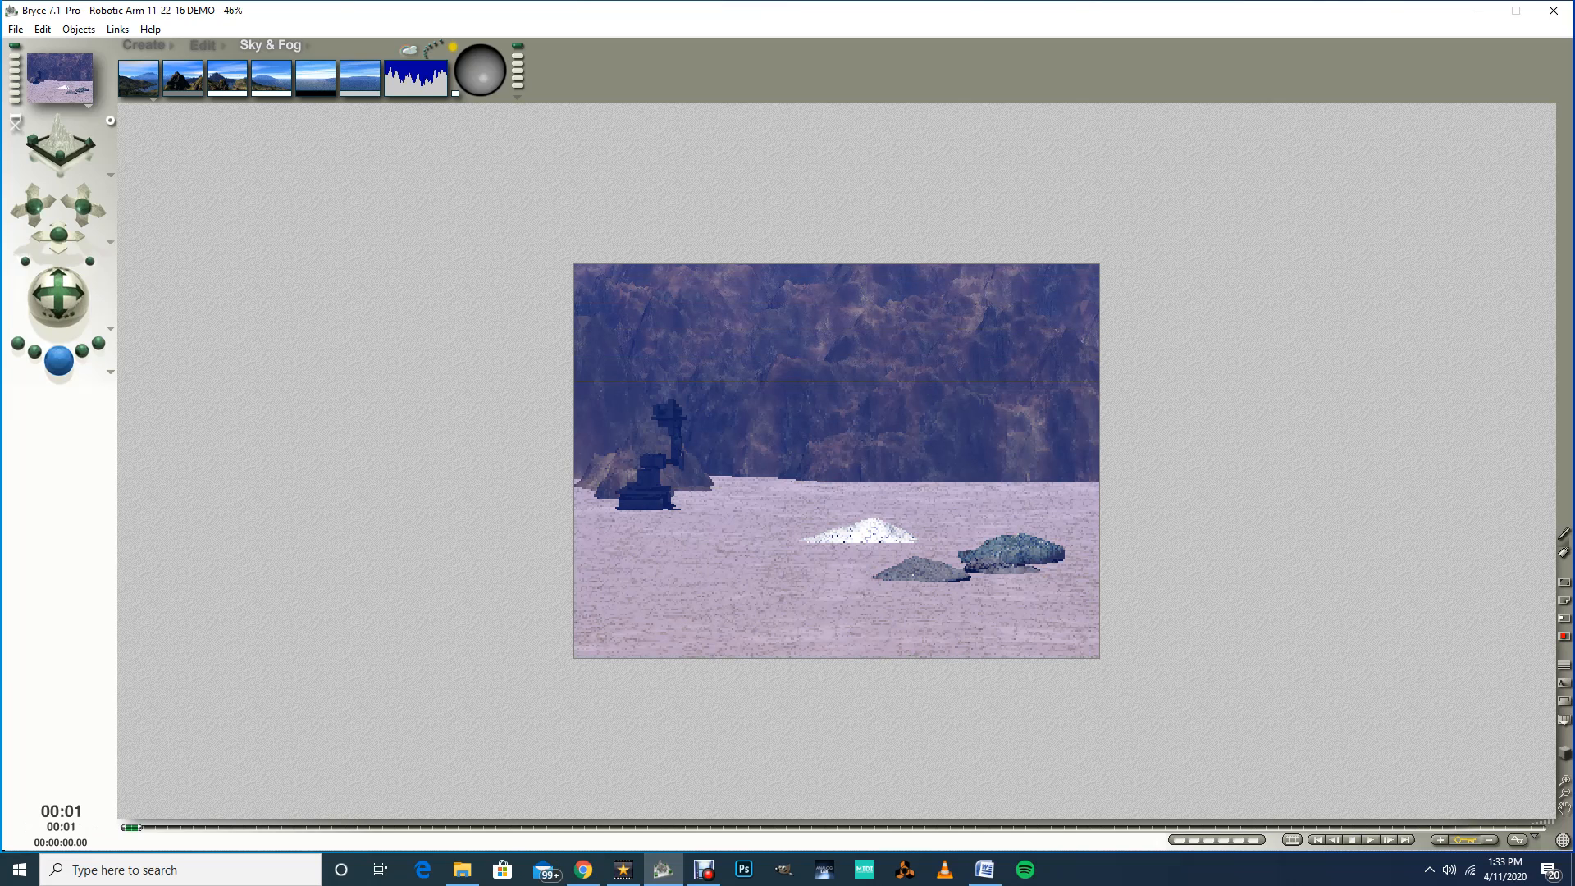
pyautogui.press('Escape')
pyautogui.moveTo(482, 78); pyautogui.dragTo(490, 57)
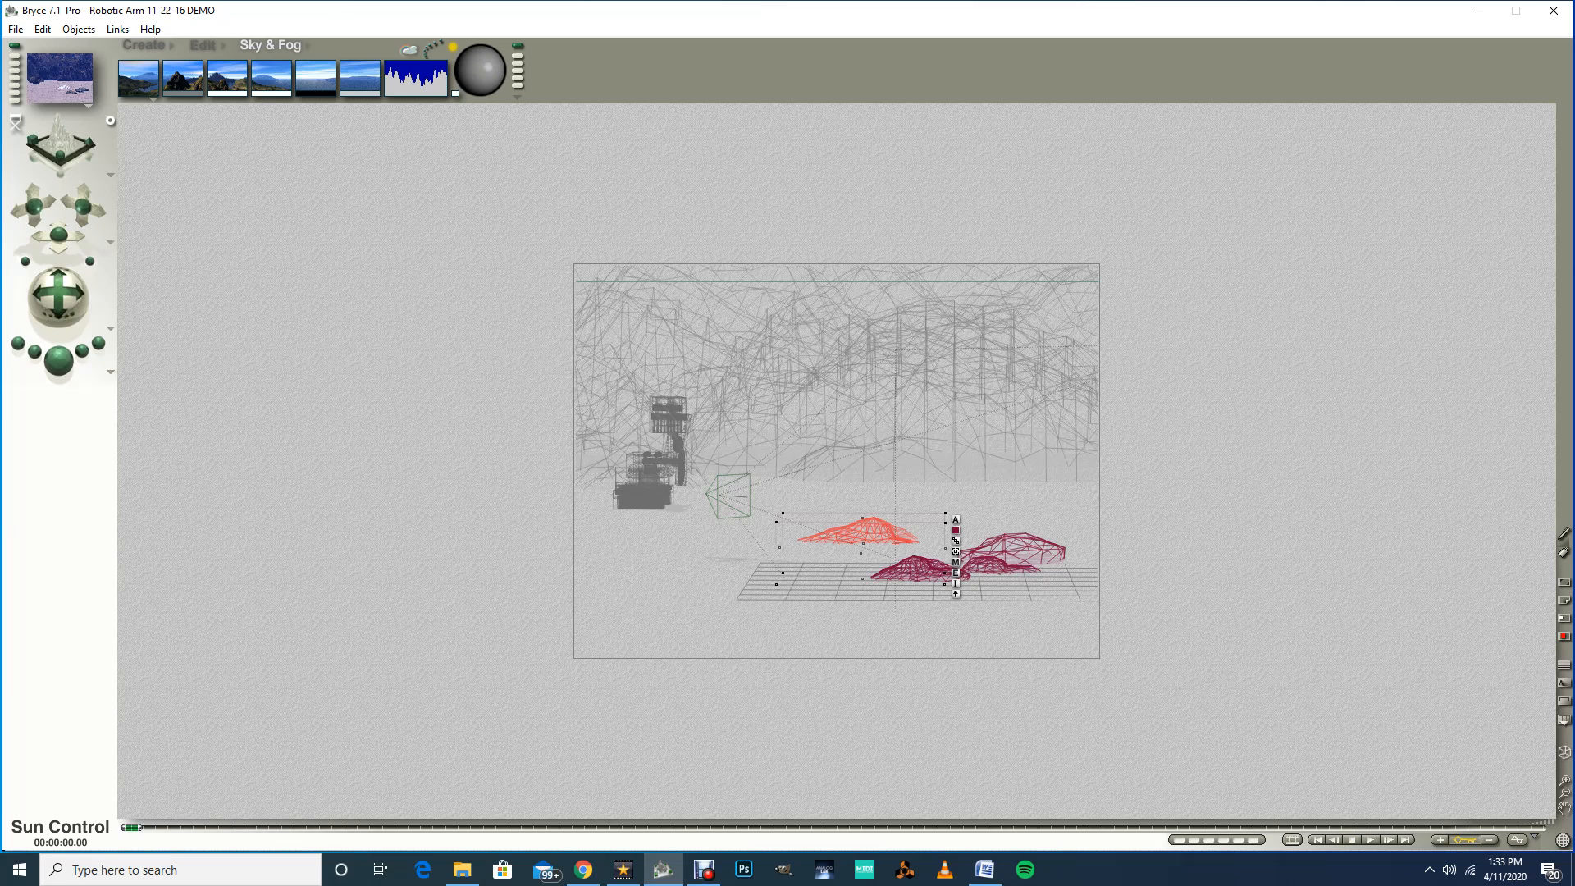
pyautogui.moveTo(489, 67); pyautogui.dragTo(474, 83)
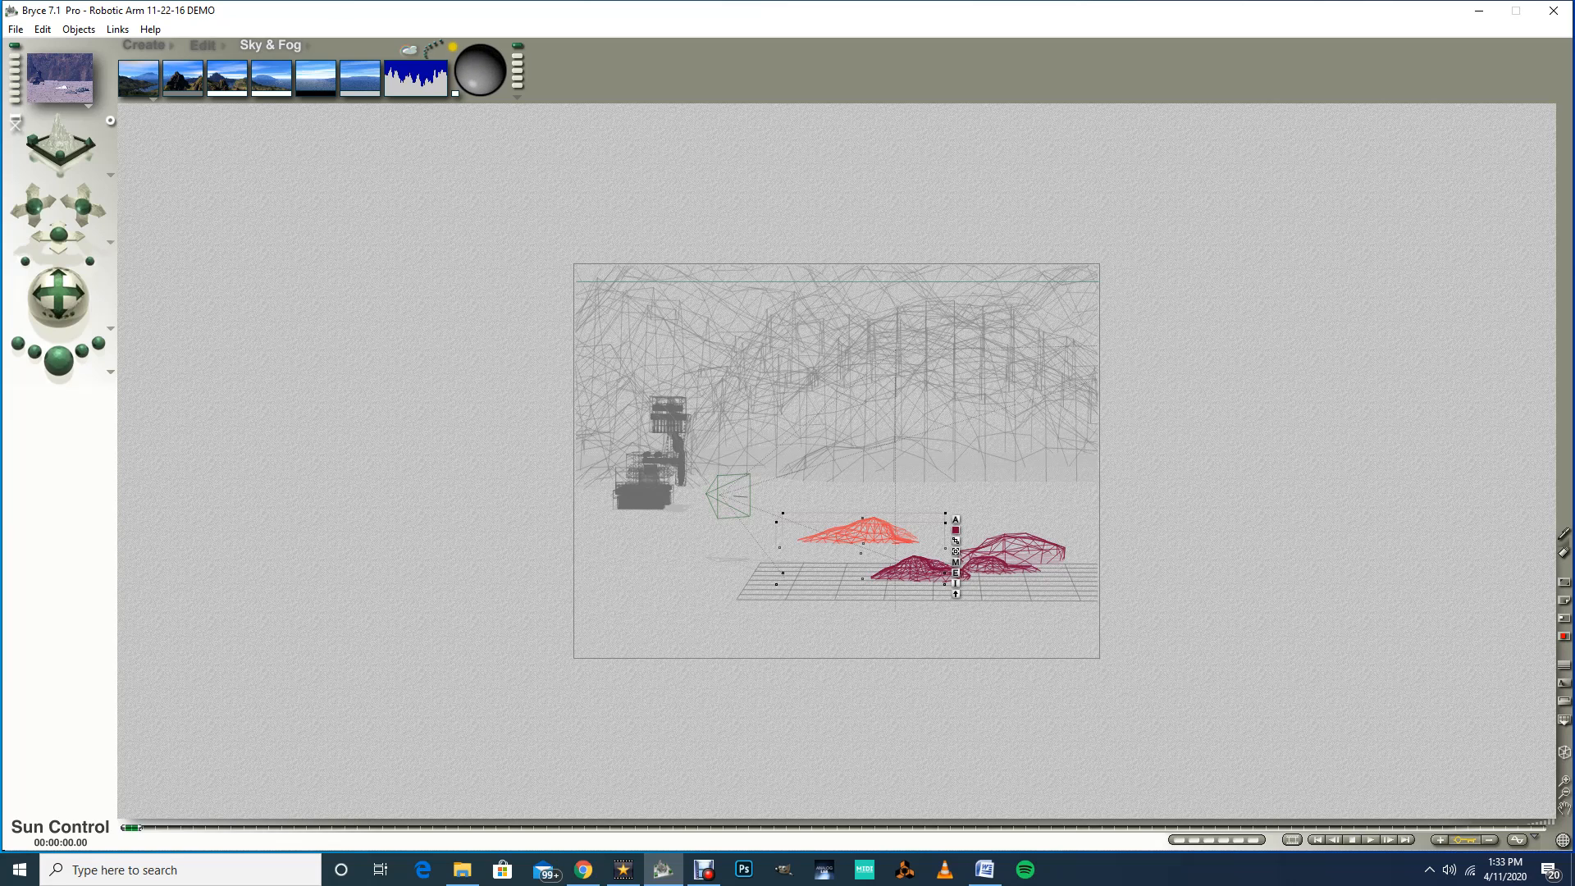
pyautogui.click(59, 359)
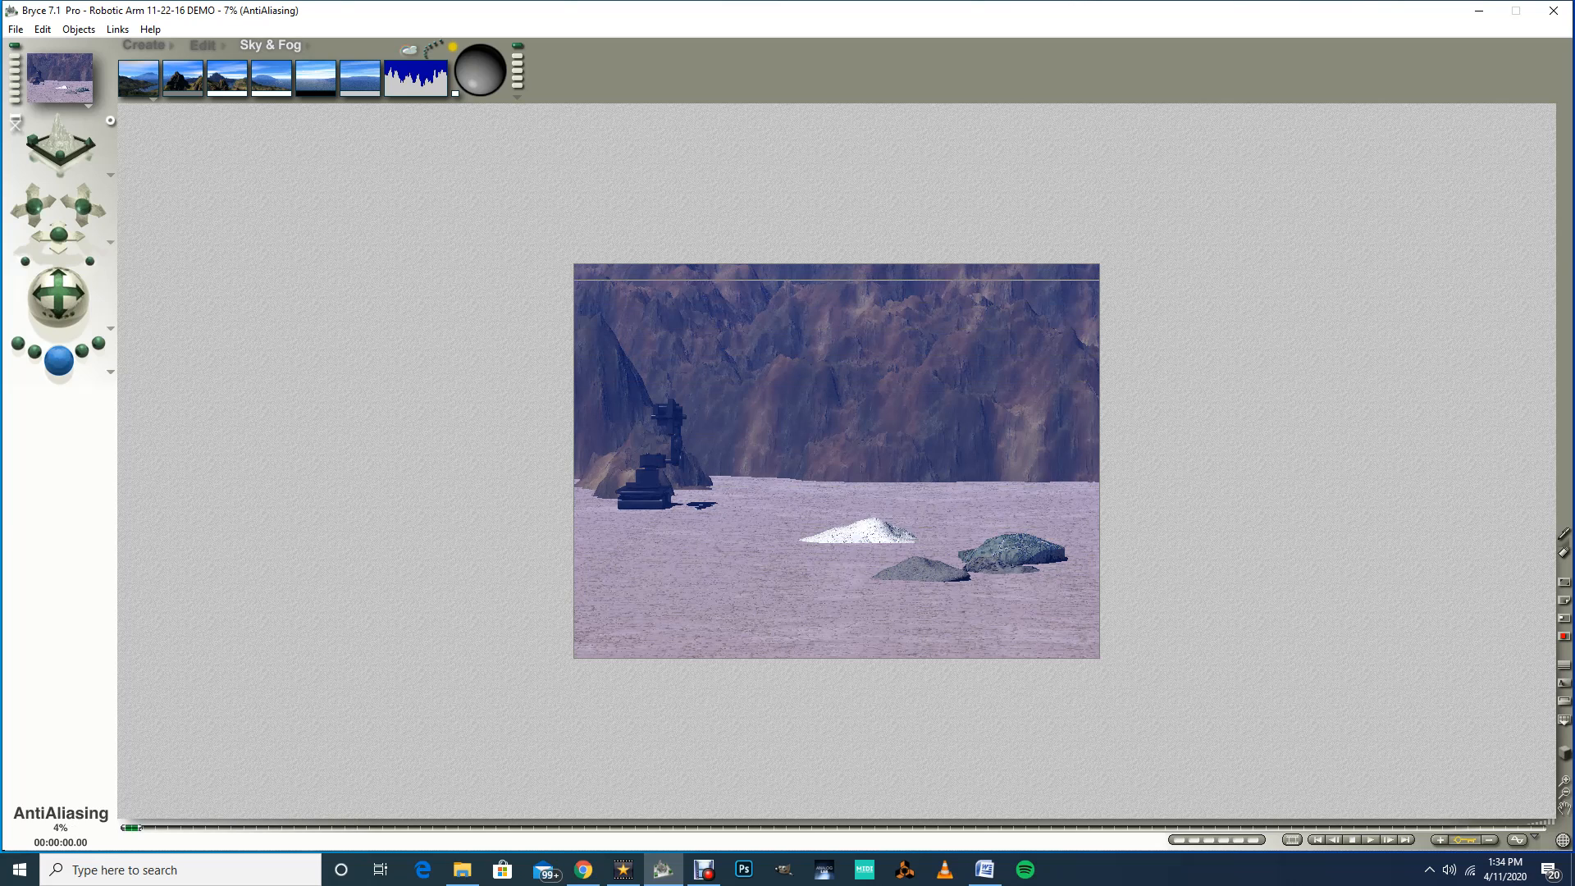
pyautogui.press('Escape')
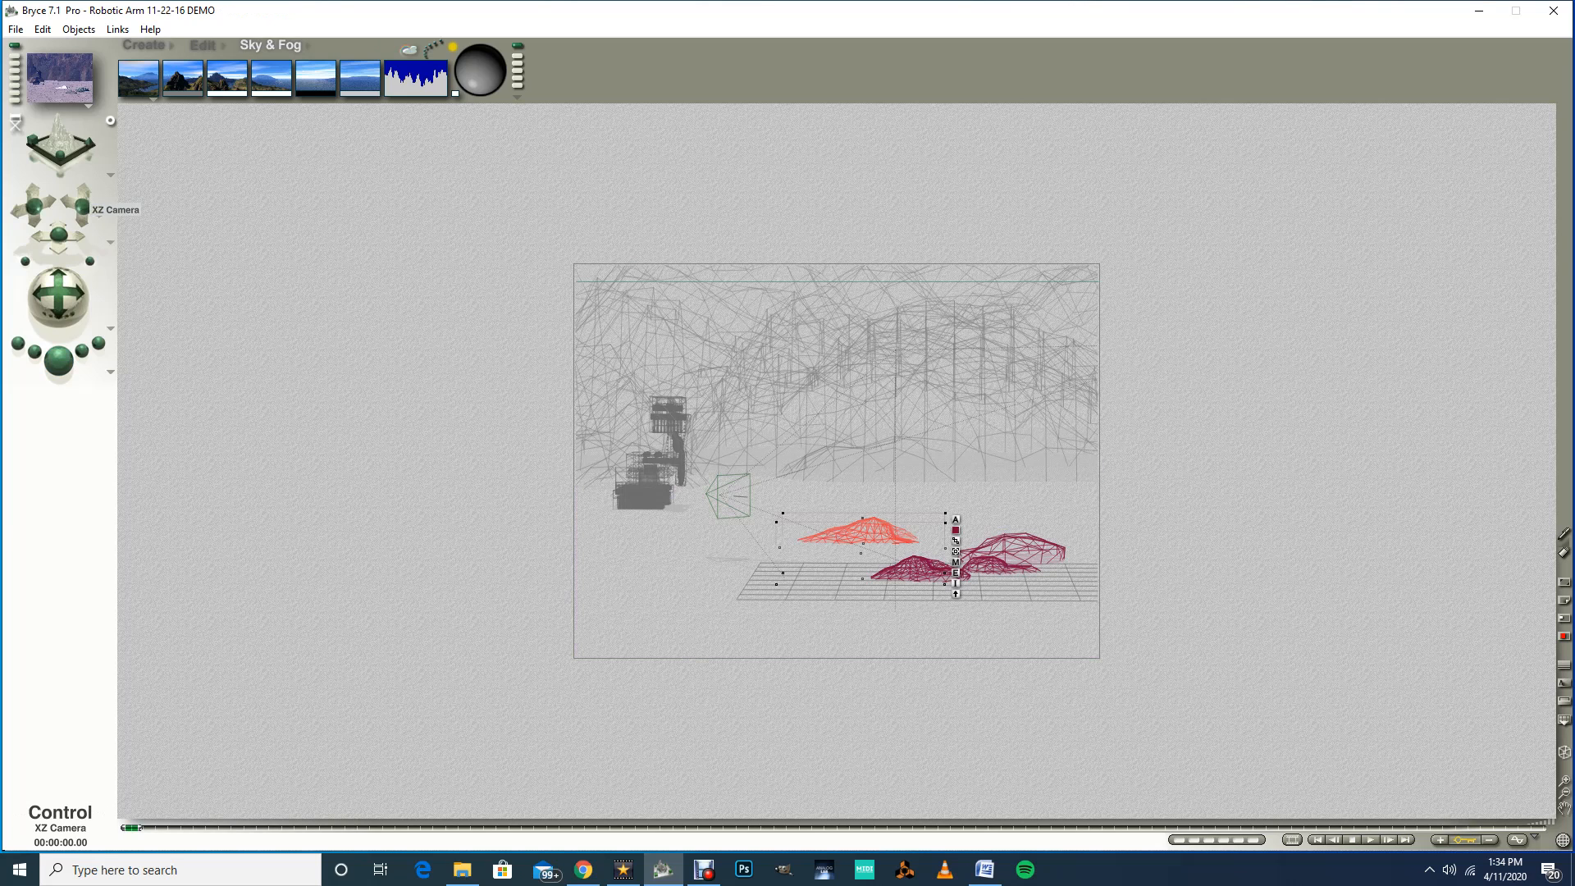
# Step: Move and track the camera closer so the arm and stones fill the frame, then render a preview
pyautogui.moveTo(58, 235); pyautogui.dragTo(135, 235)
pyautogui.moveTo(58, 297); pyautogui.dragTo(70, 295)
pyautogui.moveTo(59, 236); pyautogui.dragTo(59, 242)
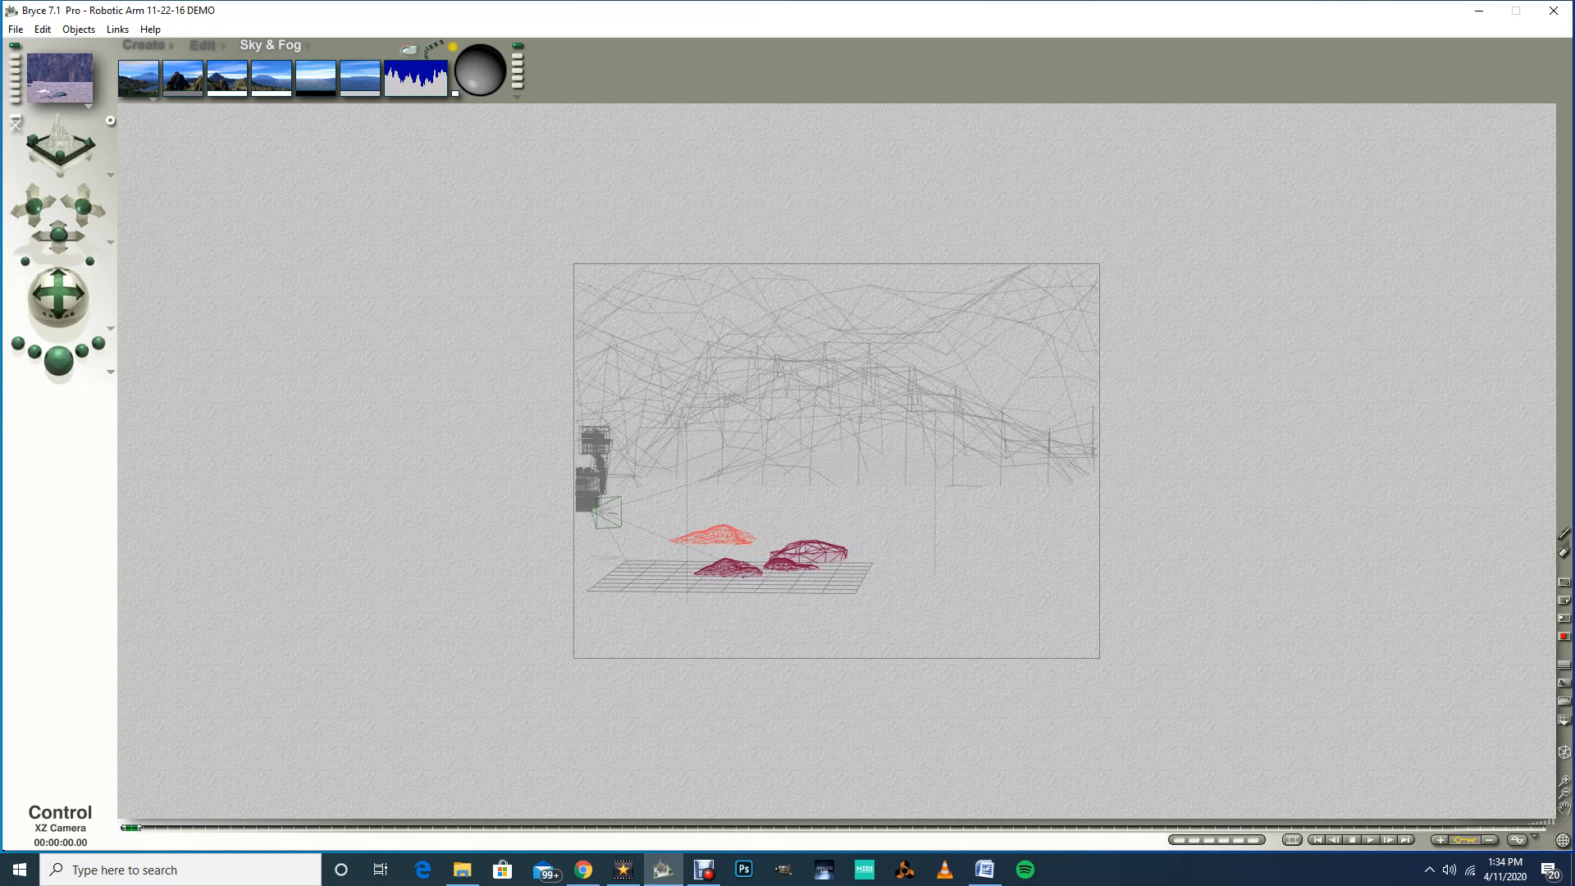
pyautogui.moveTo(58, 296); pyautogui.dragTo(67, 292)
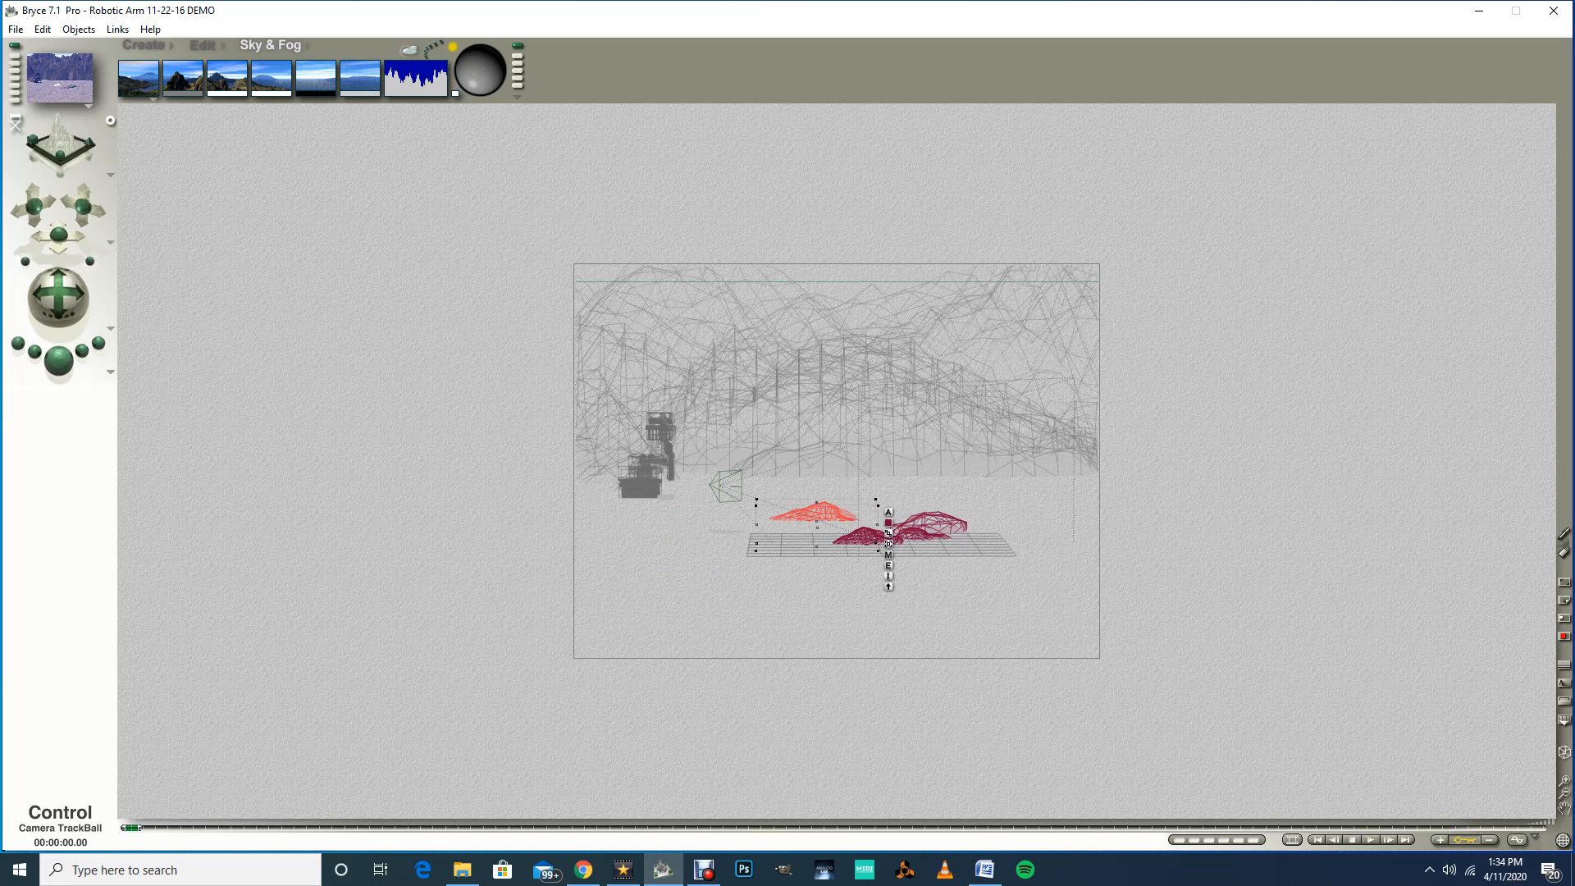
pyautogui.moveTo(59, 295); pyautogui.dragTo(64, 295)
pyautogui.moveTo(58, 236); pyautogui.dragTo(59, 223)
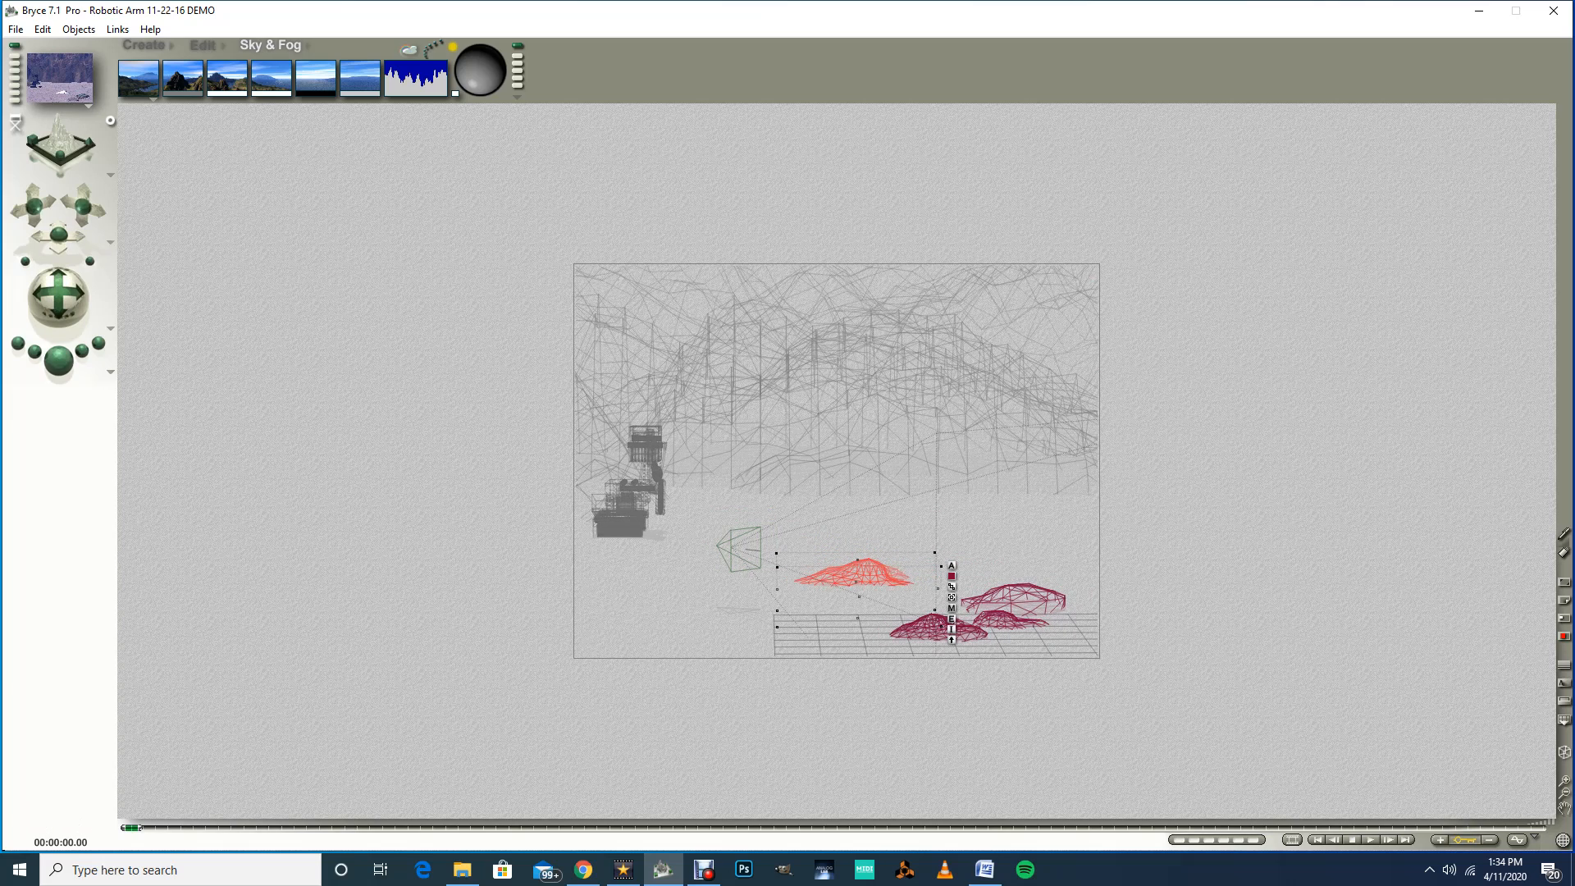
pyautogui.click(58, 359)
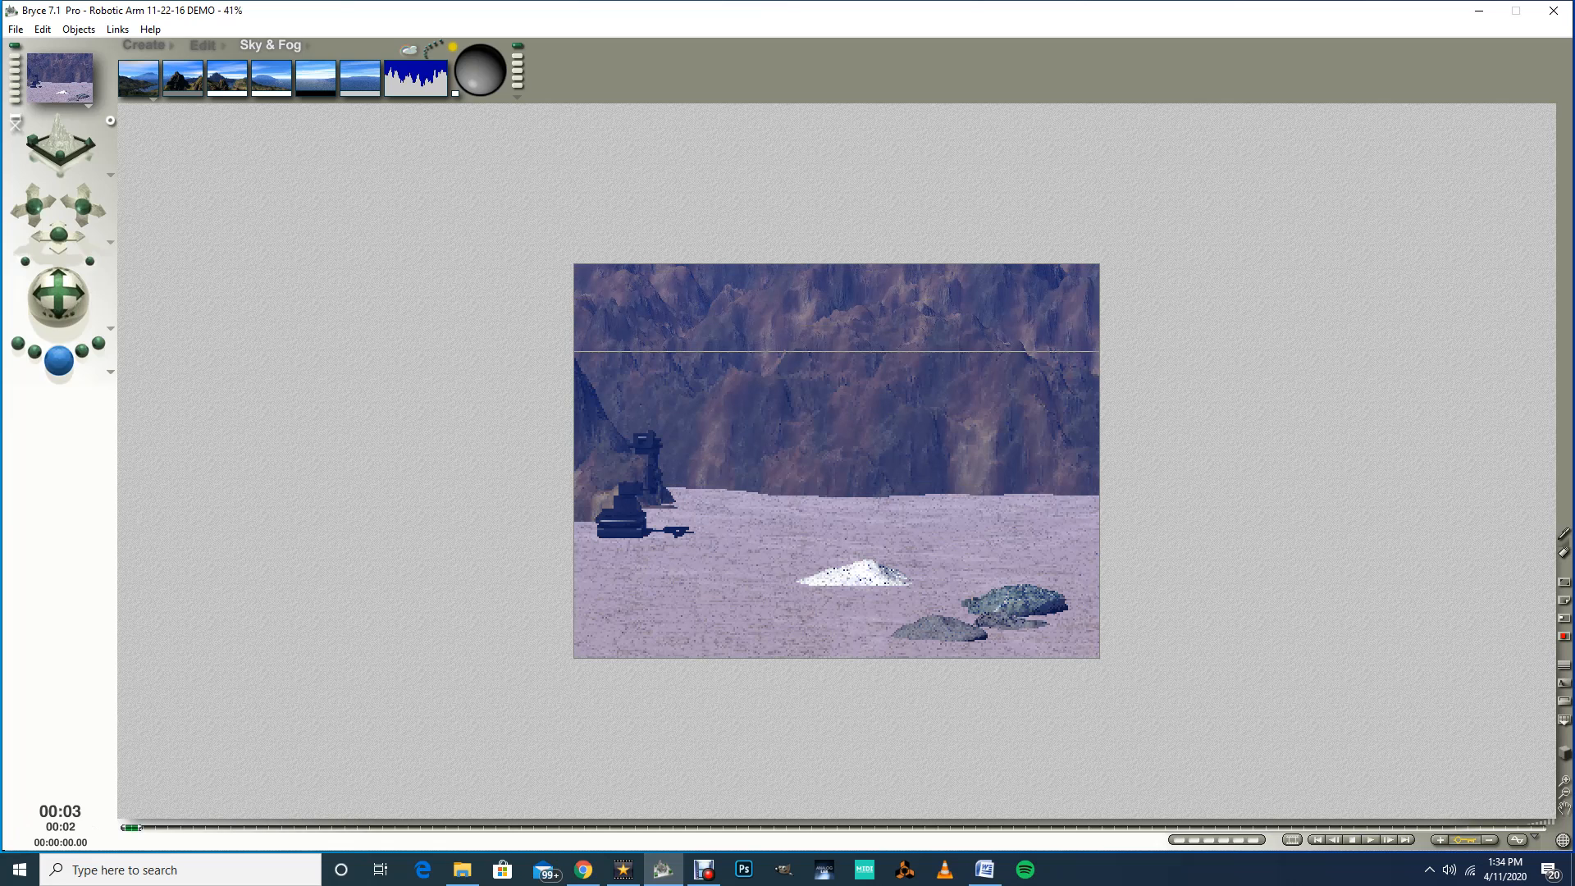
pyautogui.press('Escape')
pyautogui.press('Escape')
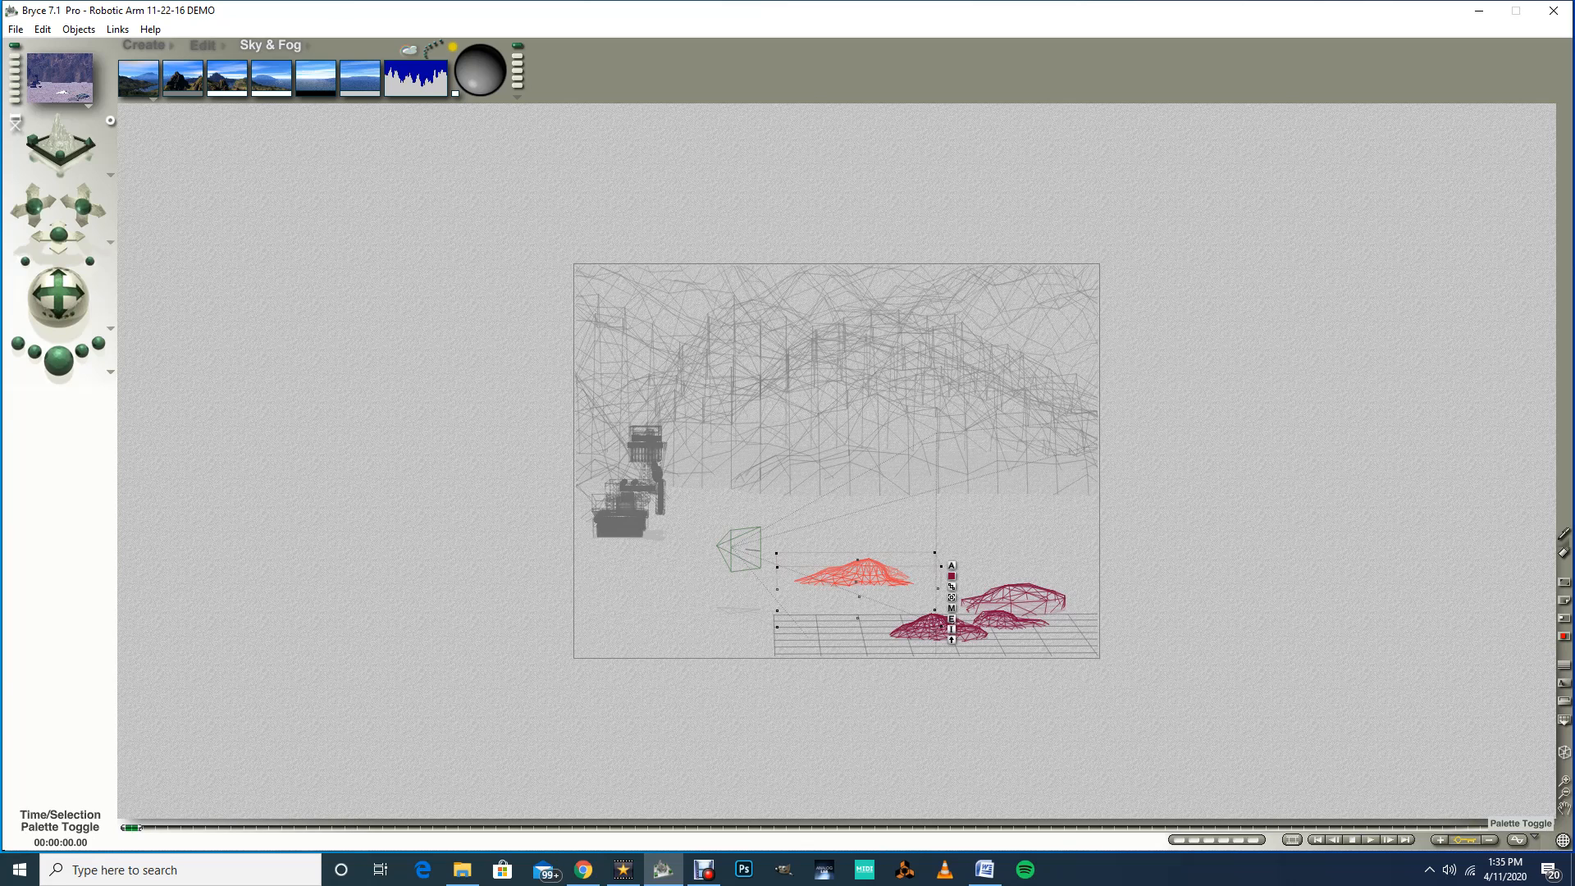
pyautogui.click(1535, 836)
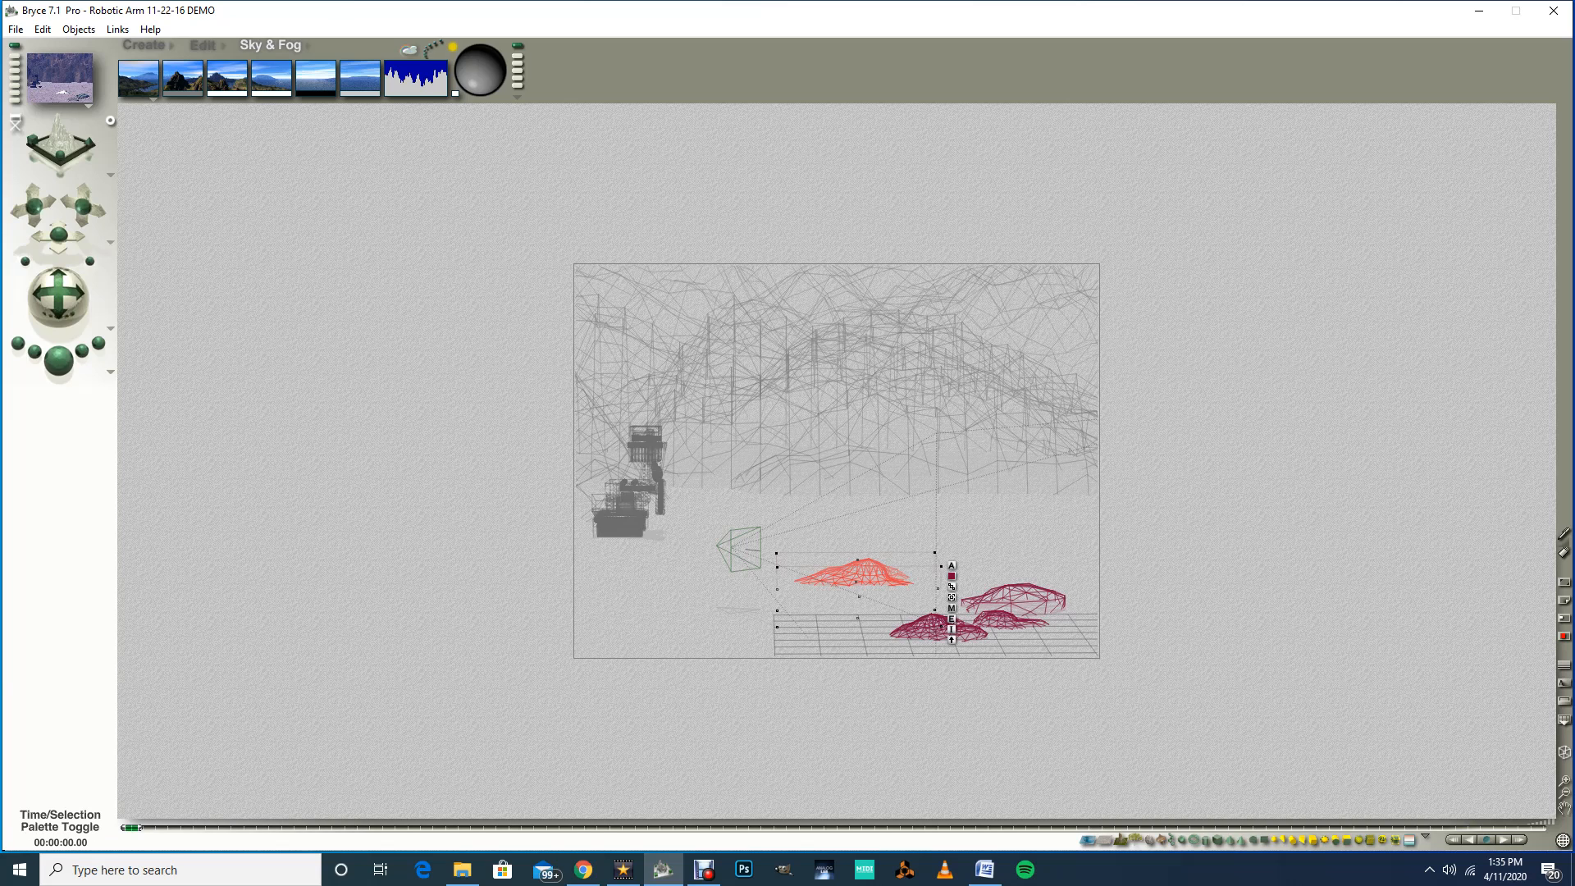
pyautogui.click(1424, 836)
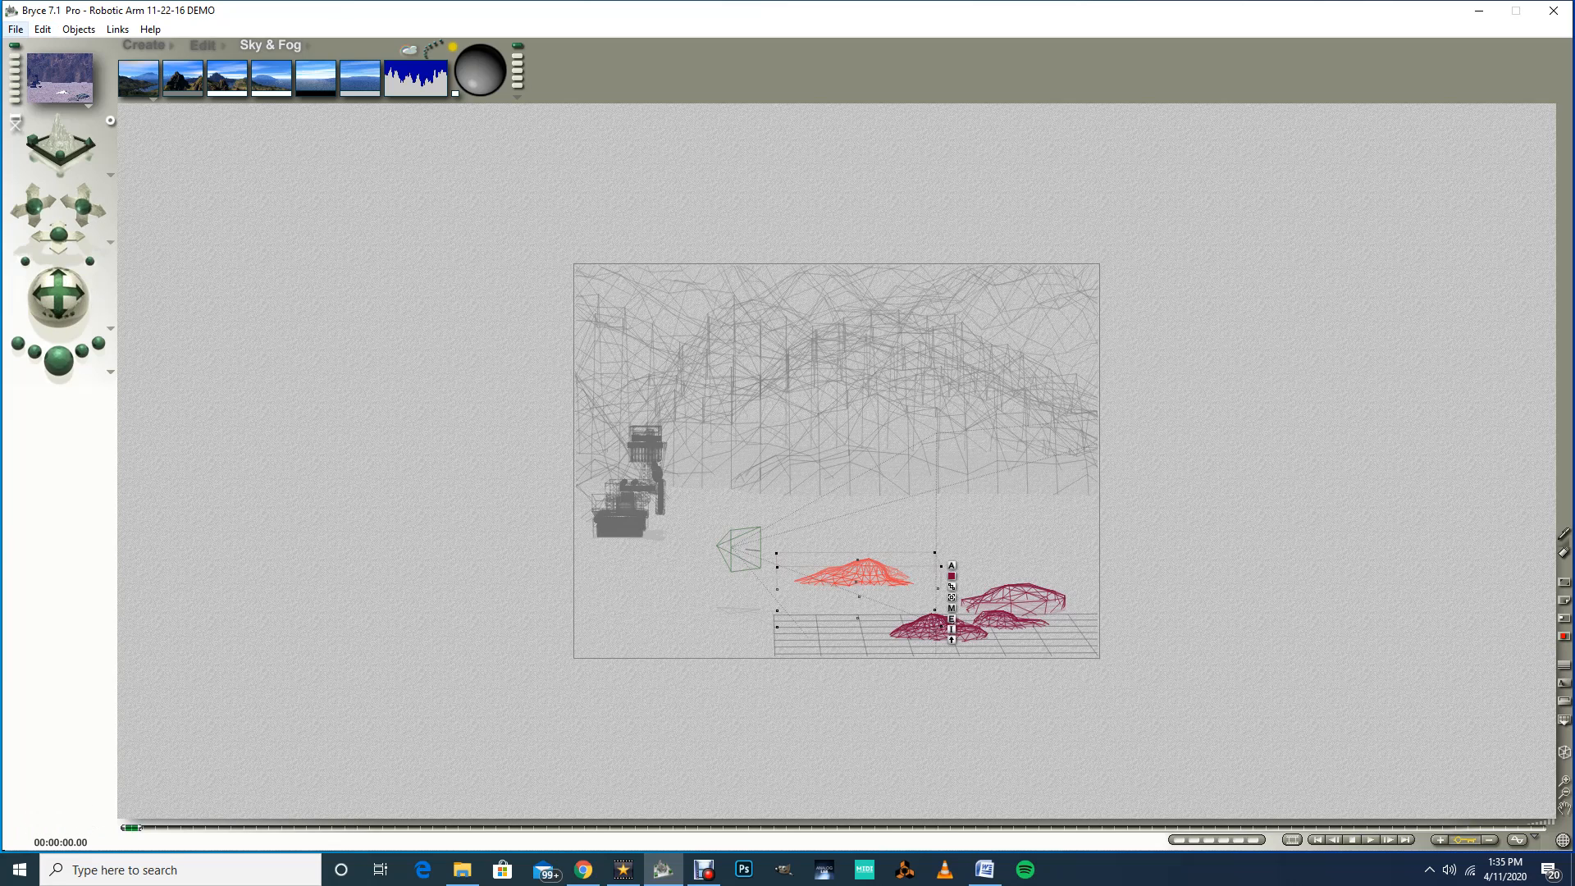
# Step: Set the animation duration to 8 seconds at a frame rate of 10 FPS
pyautogui.click(15, 29)
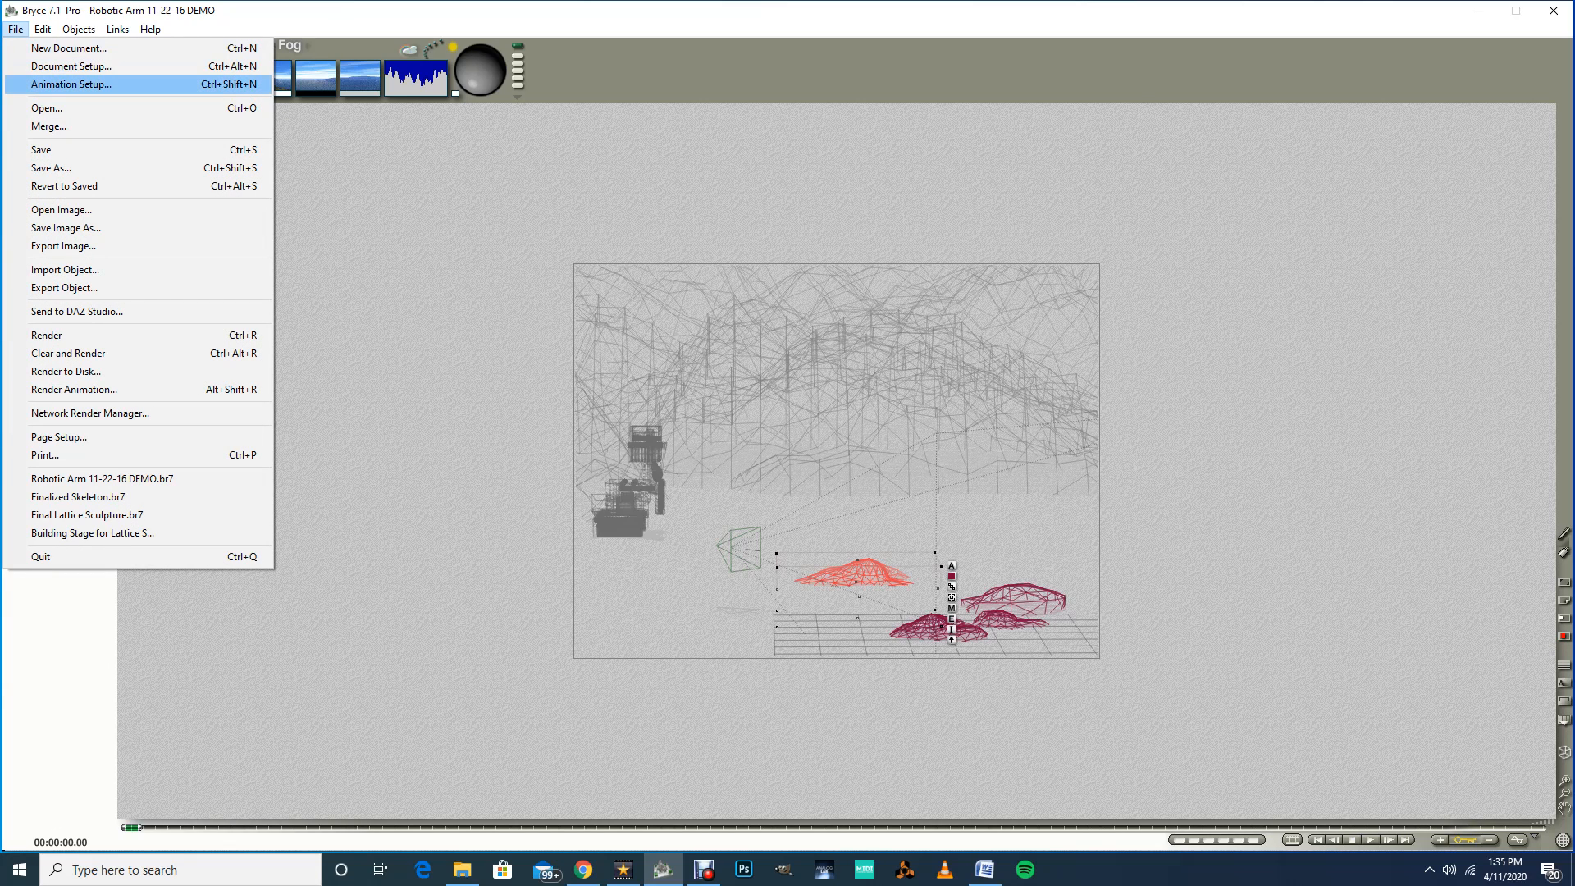
pyautogui.press('Return')
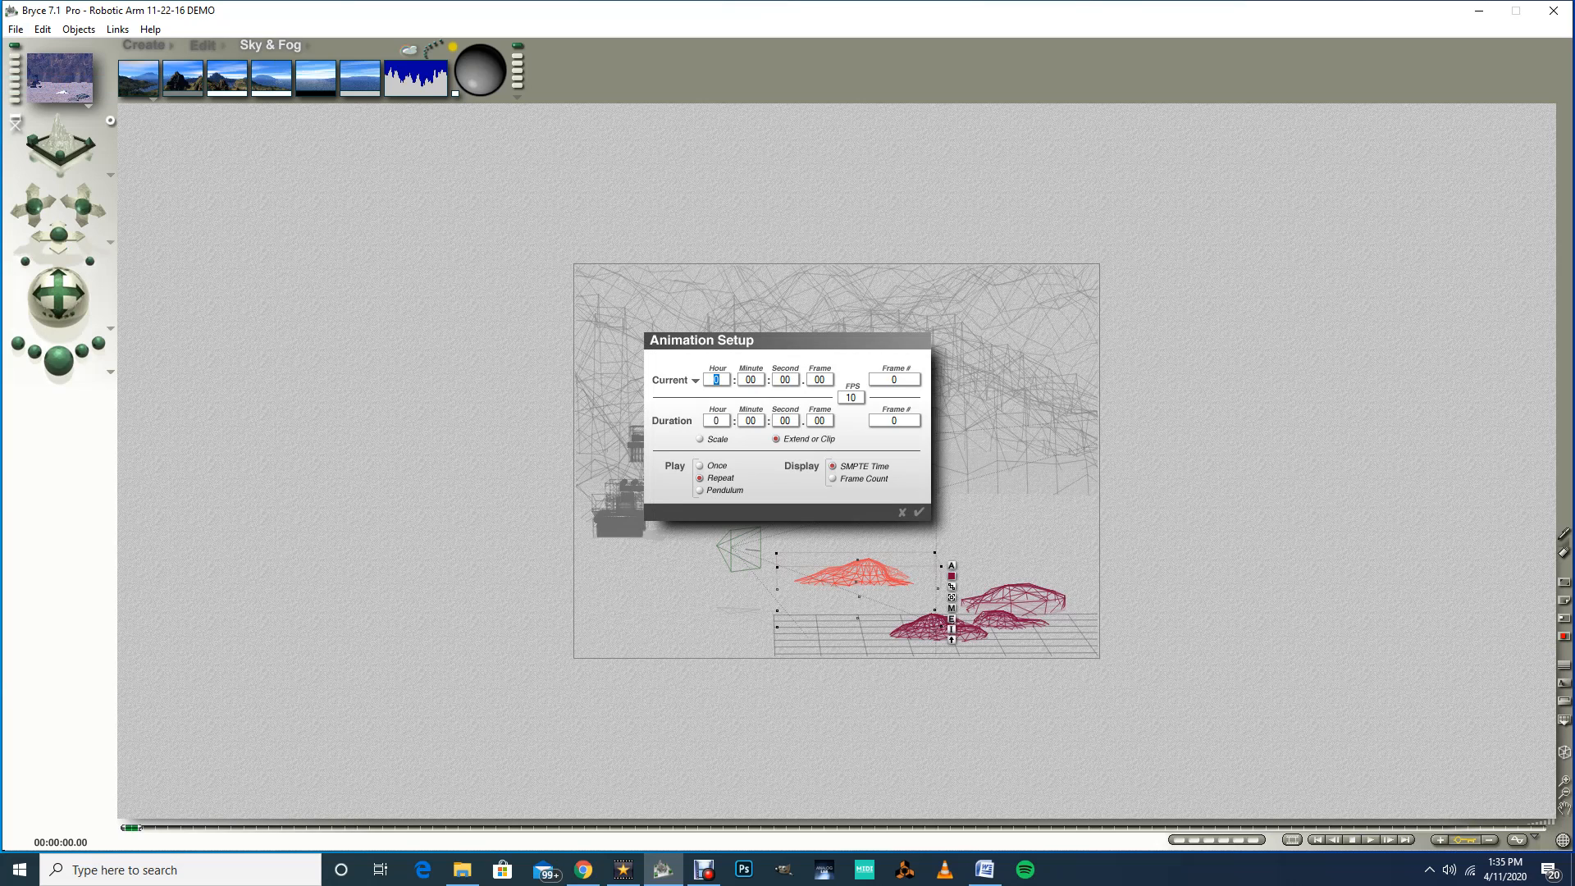
pyautogui.click(790, 421)
pyautogui.write('8')
pyautogui.click(850, 398)
pyautogui.write('10')
pyautogui.press('Return')
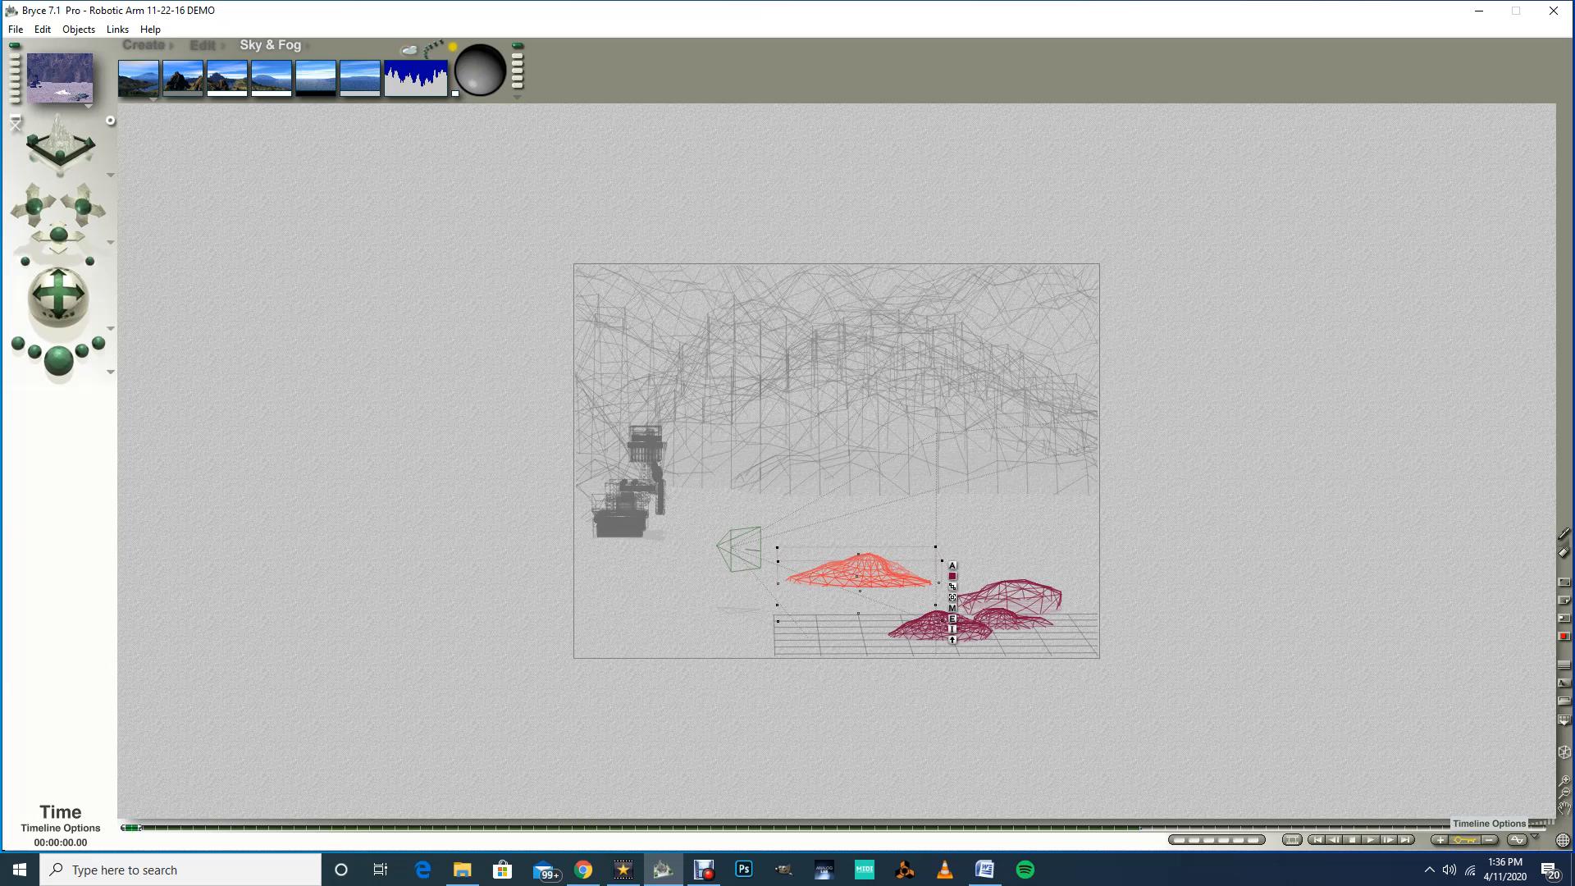
# Step: Turn on Auto-Key in the timeline options and select the Wheel Base object
pyautogui.click(1535, 836)
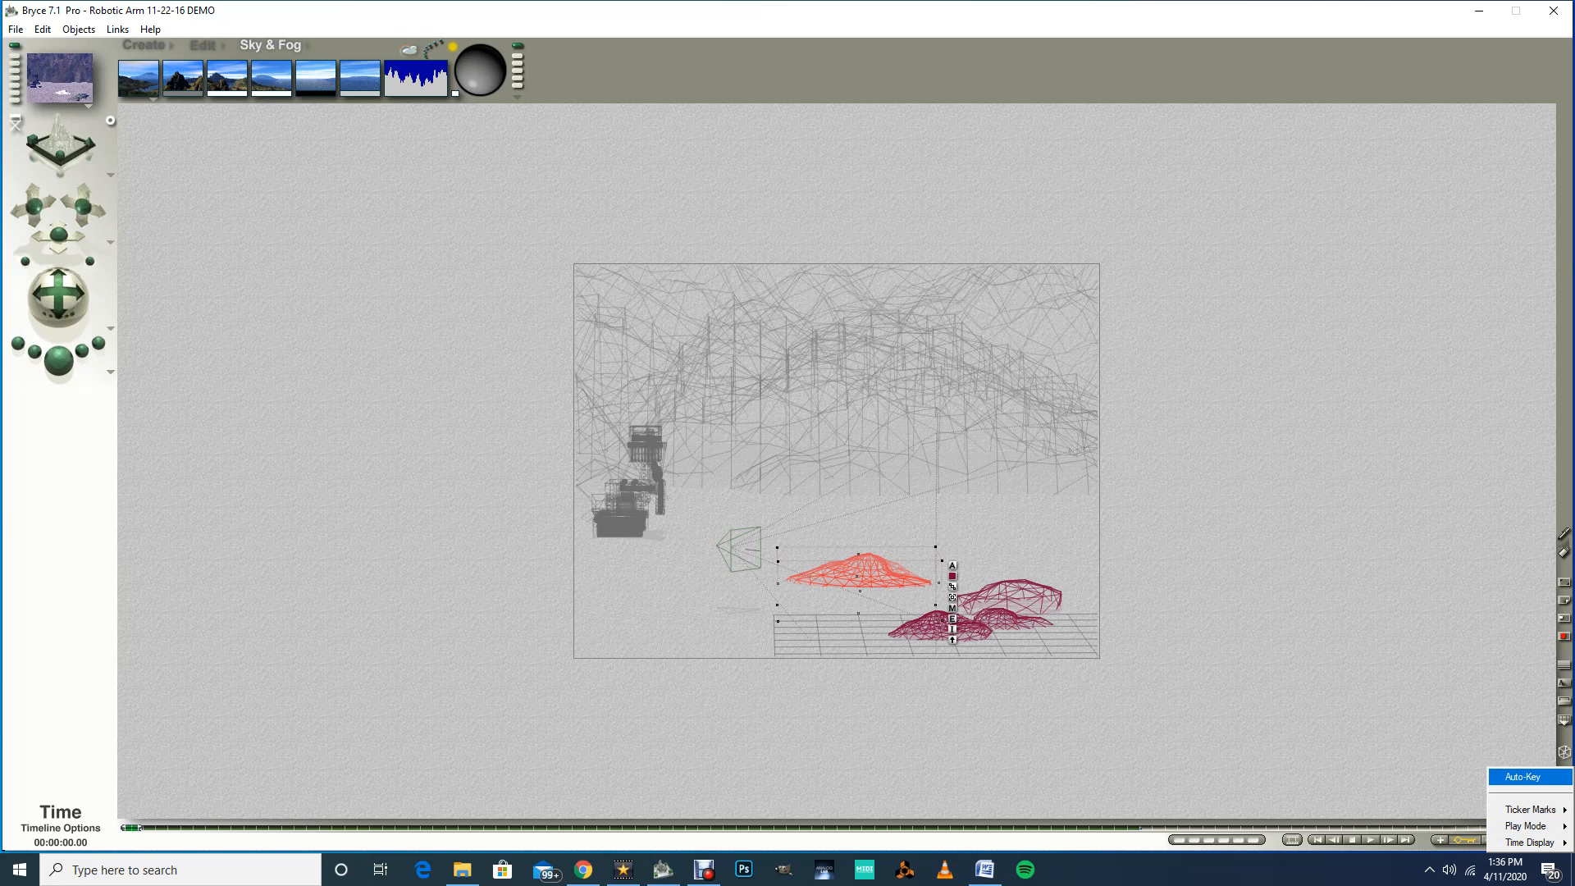
pyautogui.click(1522, 776)
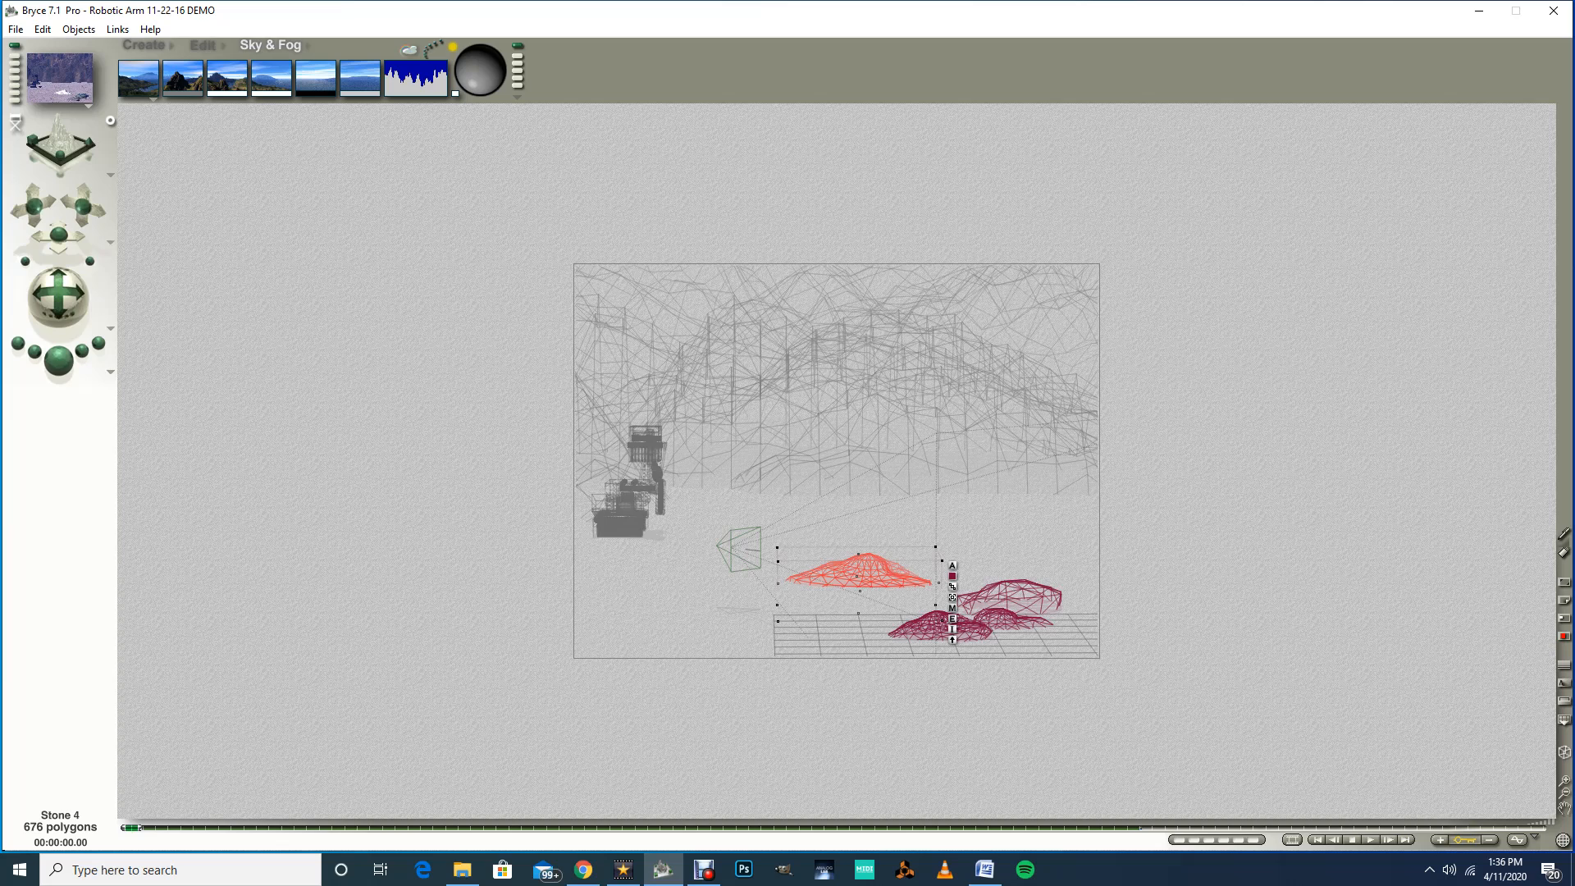
pyautogui.rightClick(614, 527)
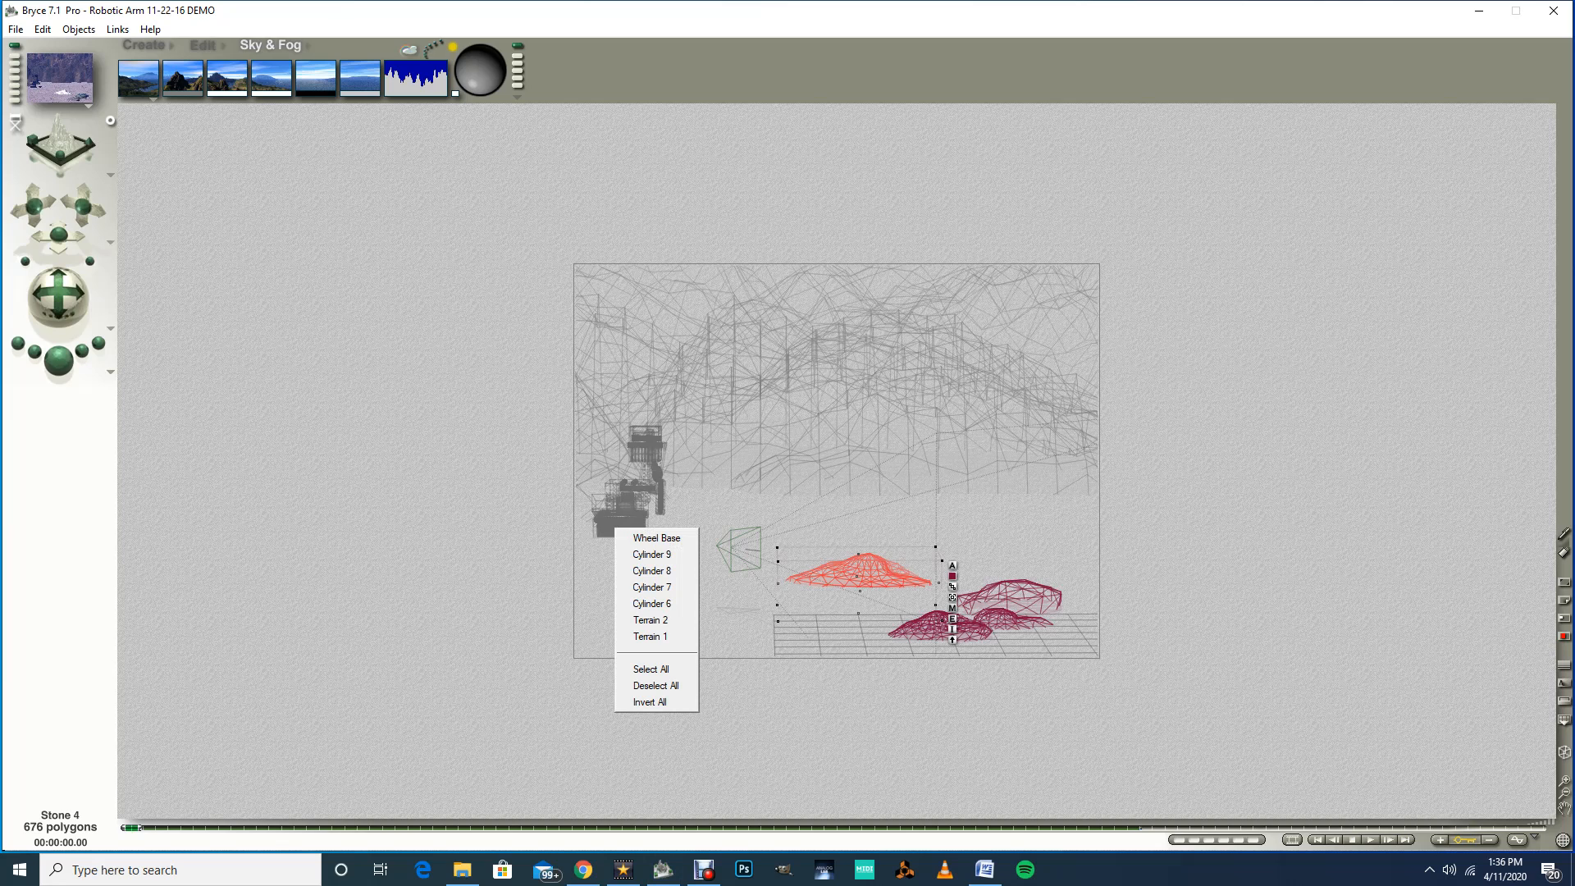
pyautogui.click(656, 537)
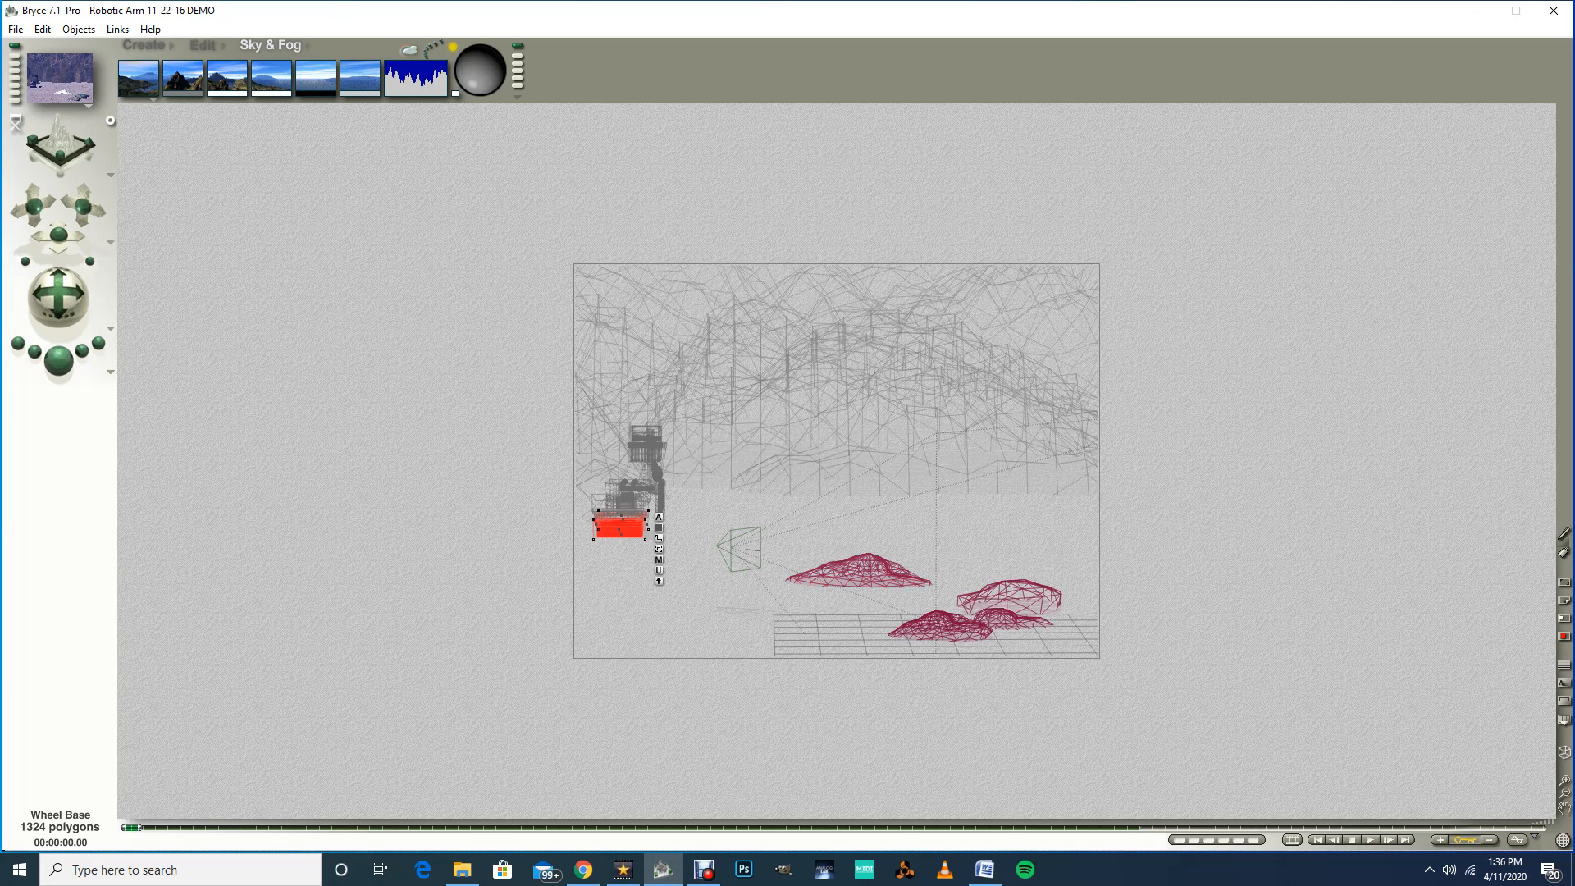
# Step: Switch to the top view, set the time to about 1.05 seconds, and move the Wheel Base to key its first new position
pyautogui.moveTo(74, 236)
pyautogui.mouseDown()
pyautogui.moveTo(108, 251)
pyautogui.moveTo(92, 242)
pyautogui.mouseUp()
pyautogui.moveTo(58, 297); pyautogui.dragTo(74, 297)
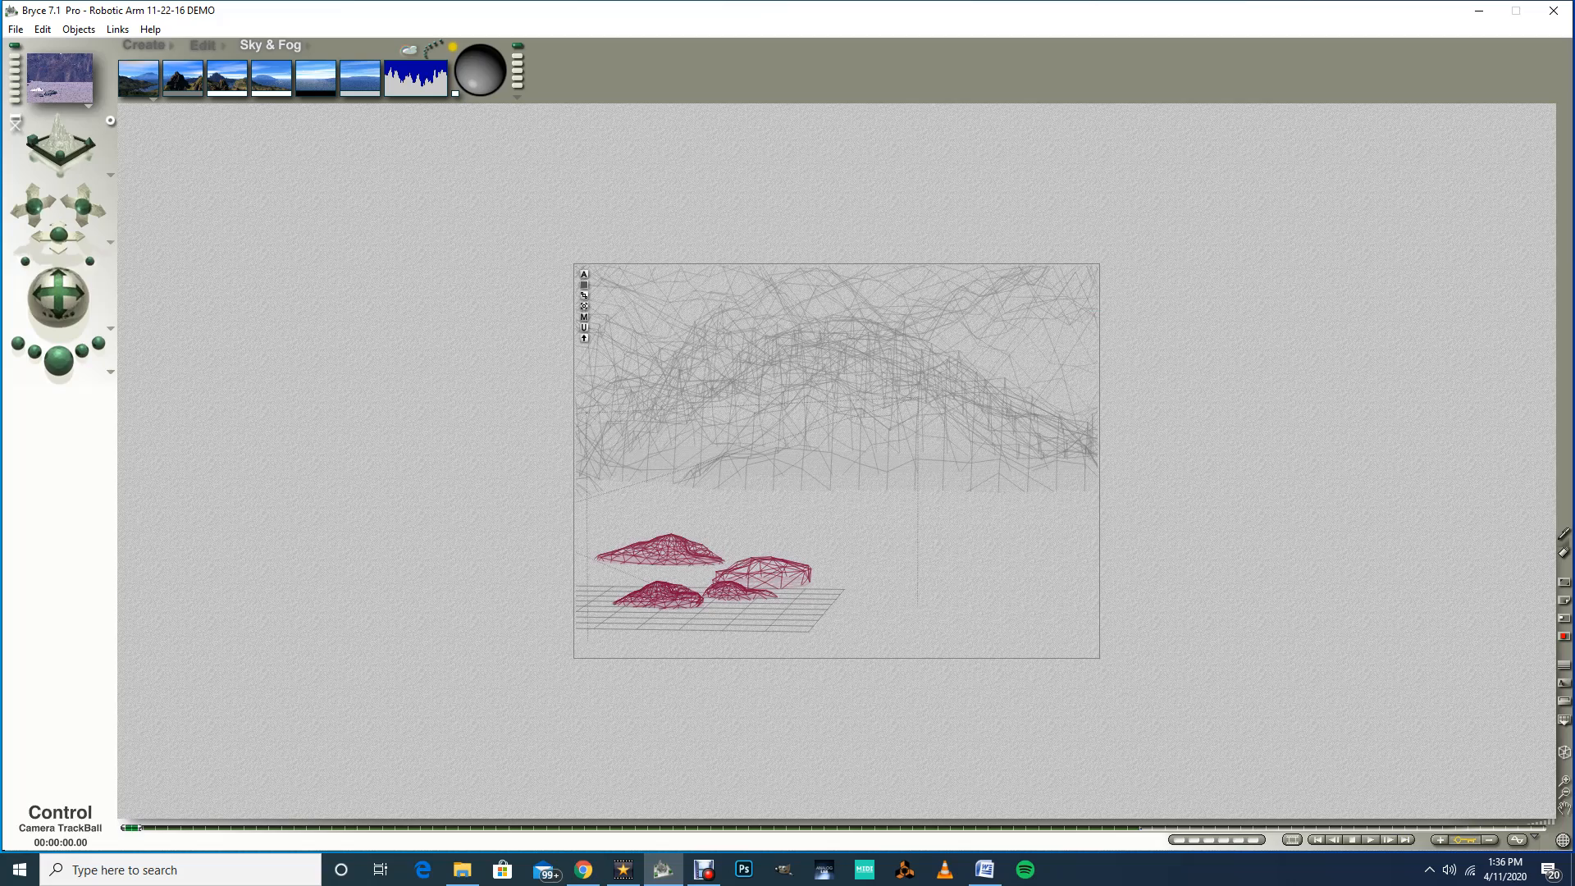
pyautogui.moveTo(59, 236); pyautogui.dragTo(32, 225)
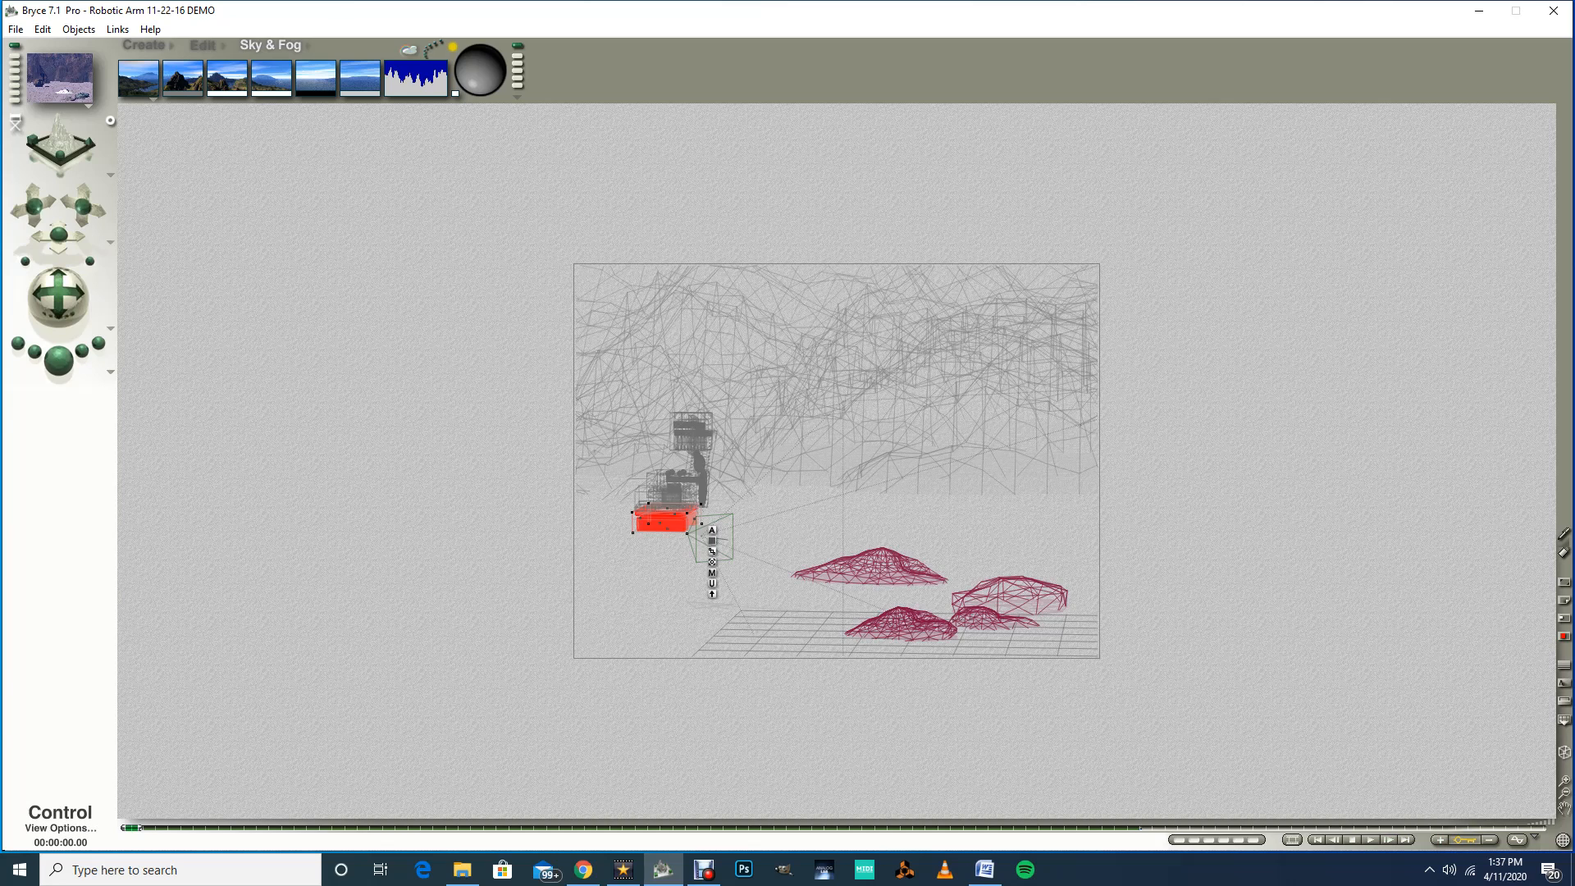
pyautogui.click(110, 175)
pyautogui.click(148, 220)
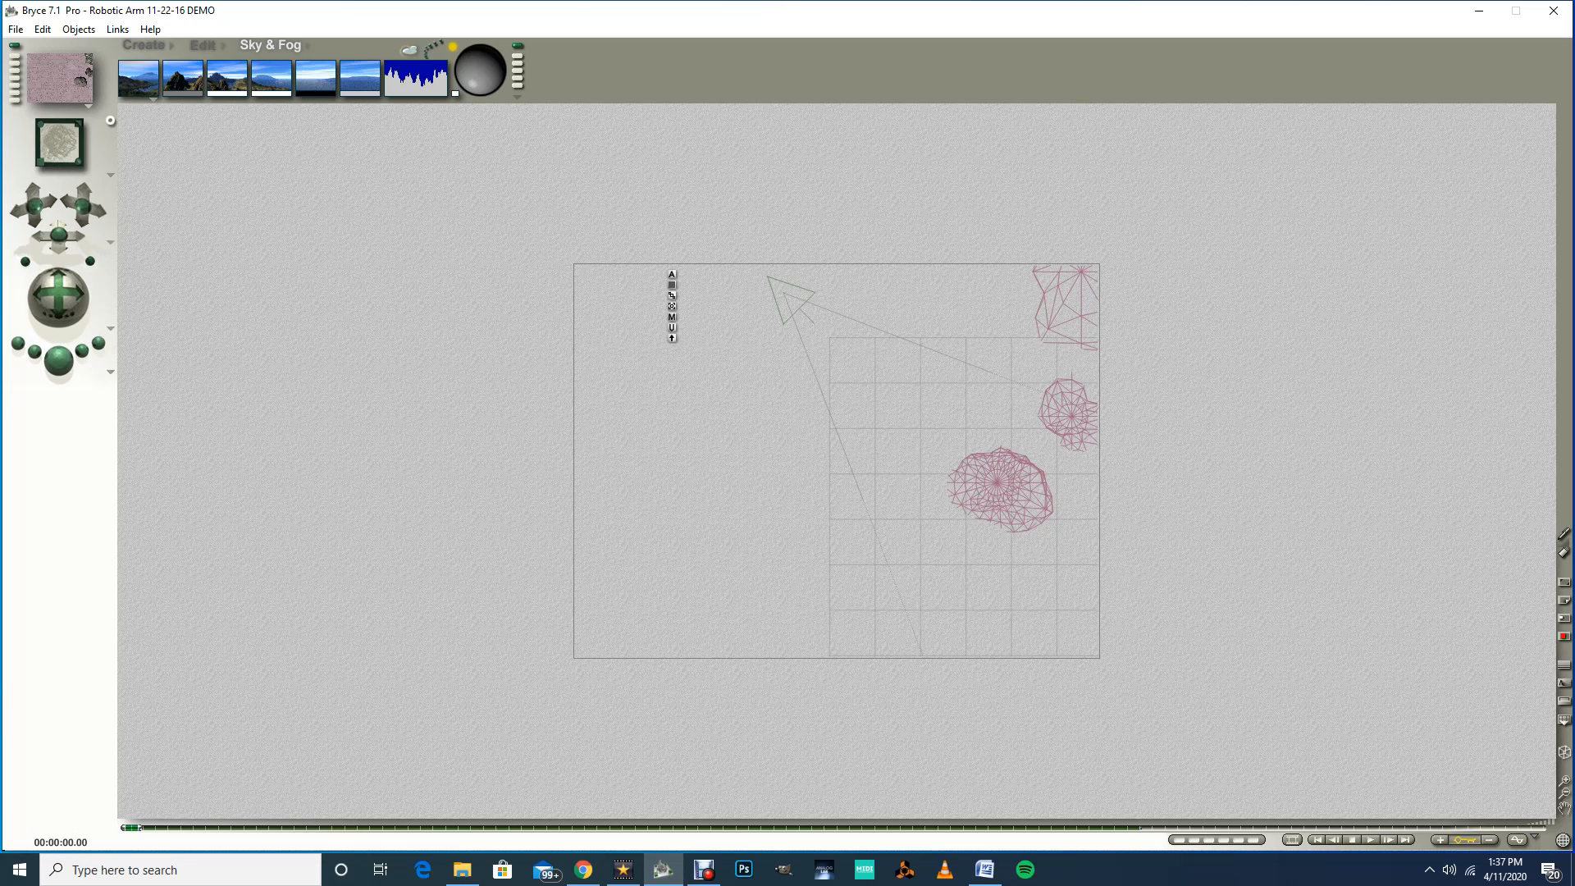
pyautogui.click(1563, 793)
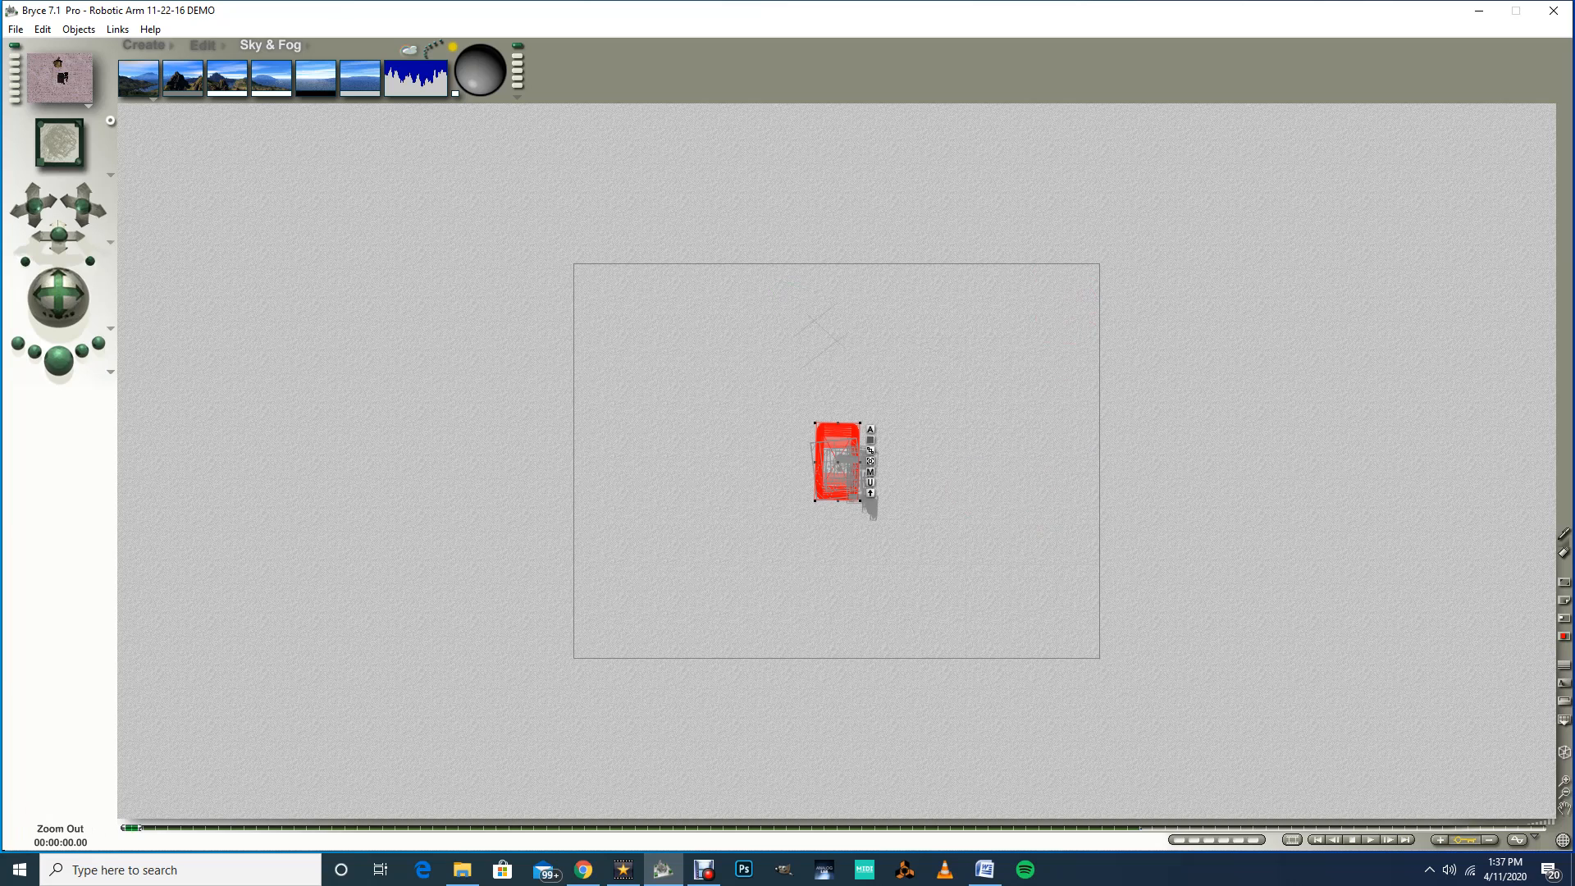
pyautogui.click(1564, 792)
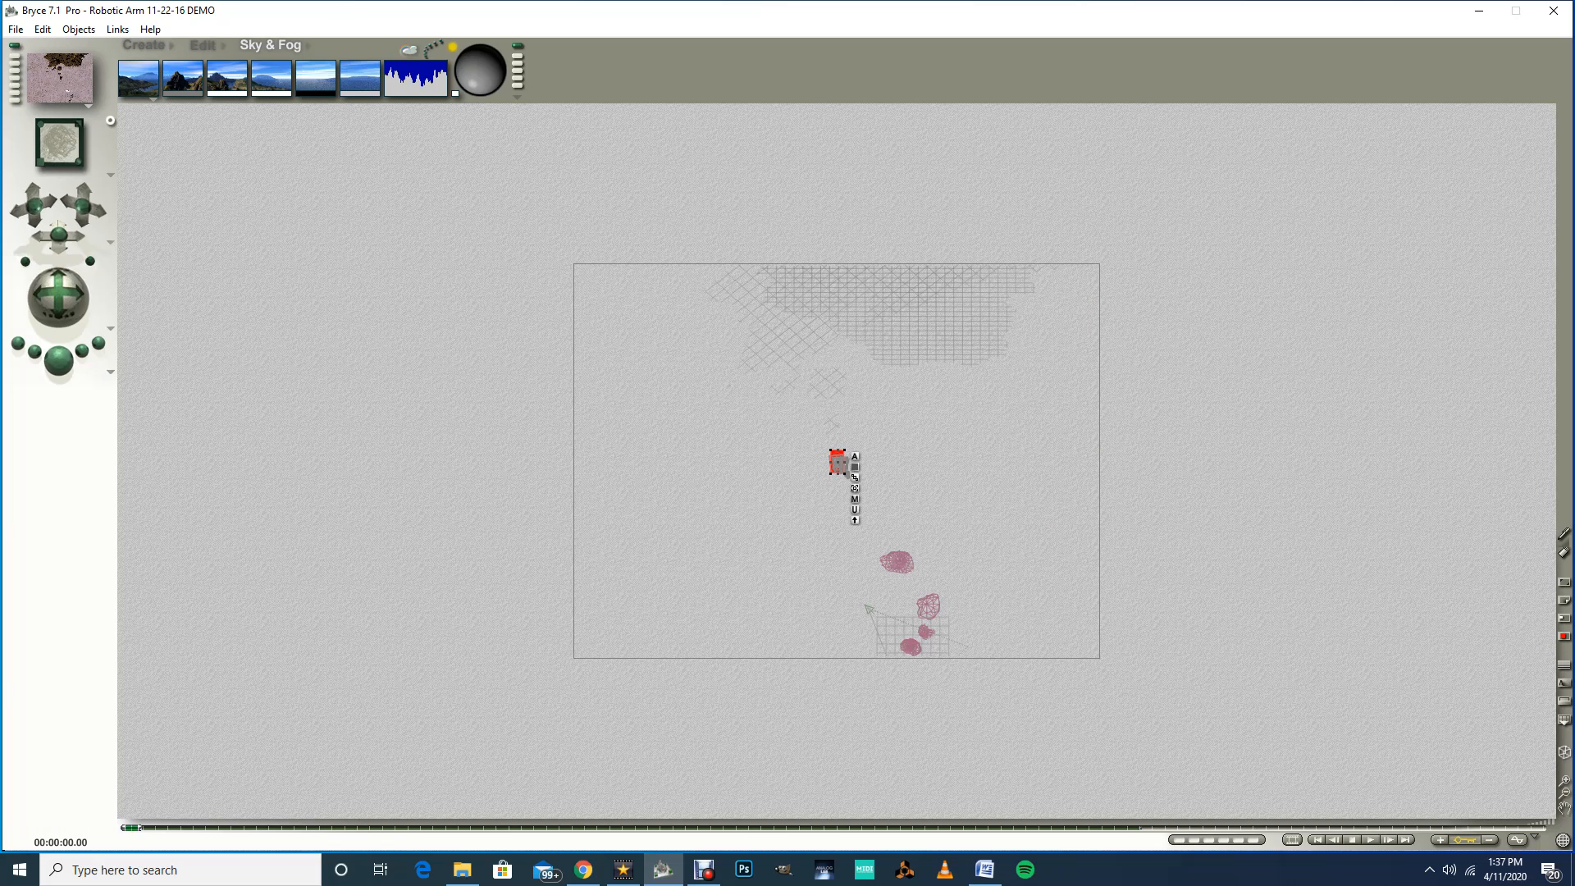
pyautogui.moveTo(131, 827); pyautogui.dragTo(270, 828)
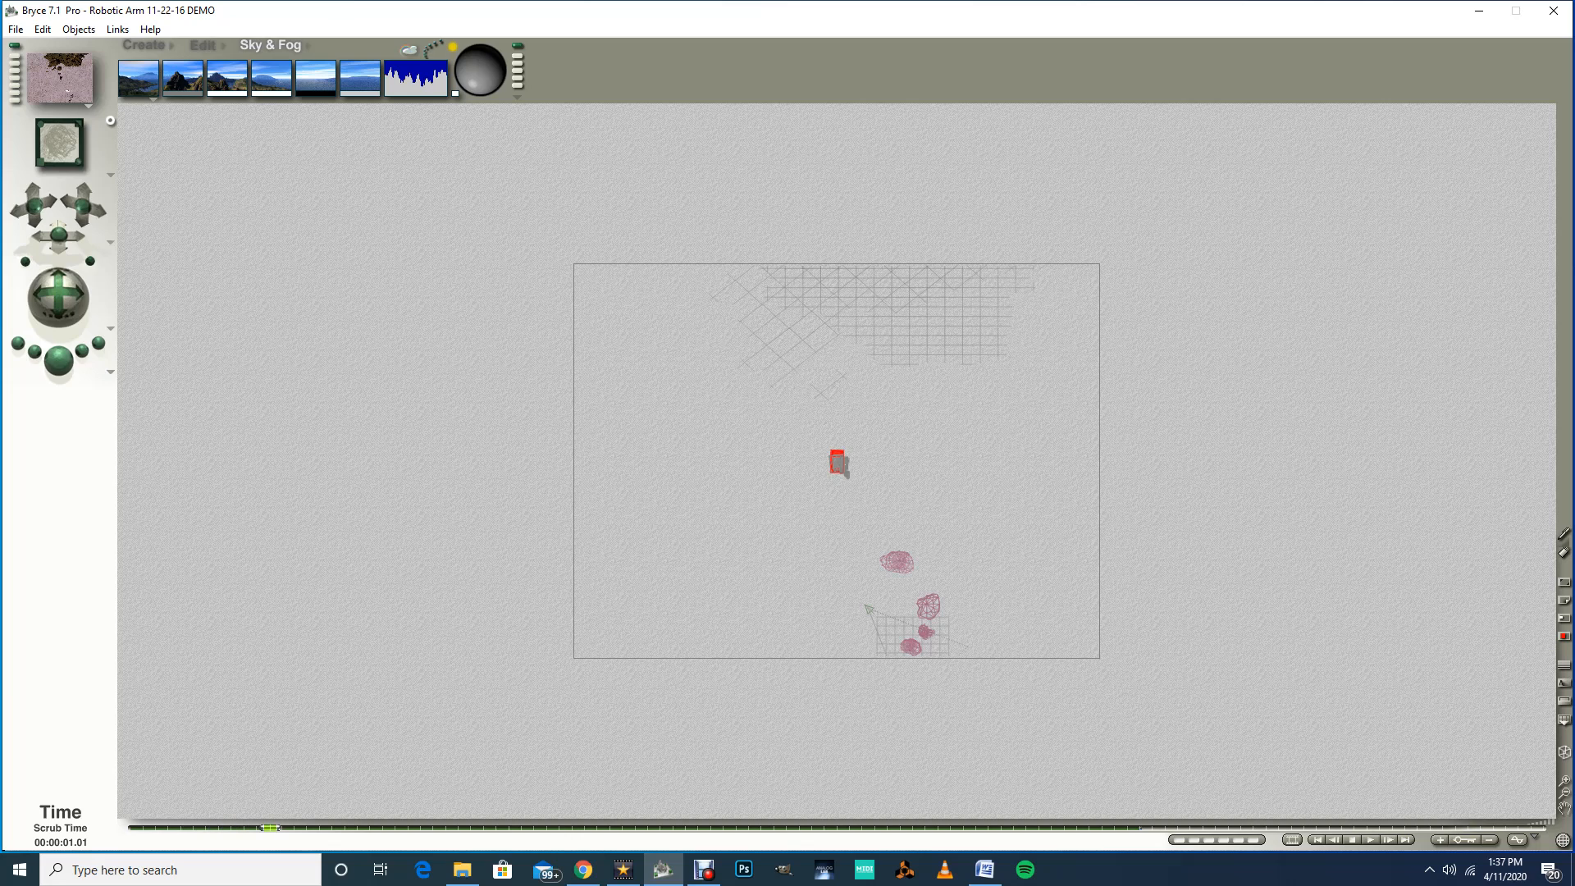
pyautogui.moveTo(270, 827); pyautogui.dragTo(320, 827)
pyautogui.click(838, 463)
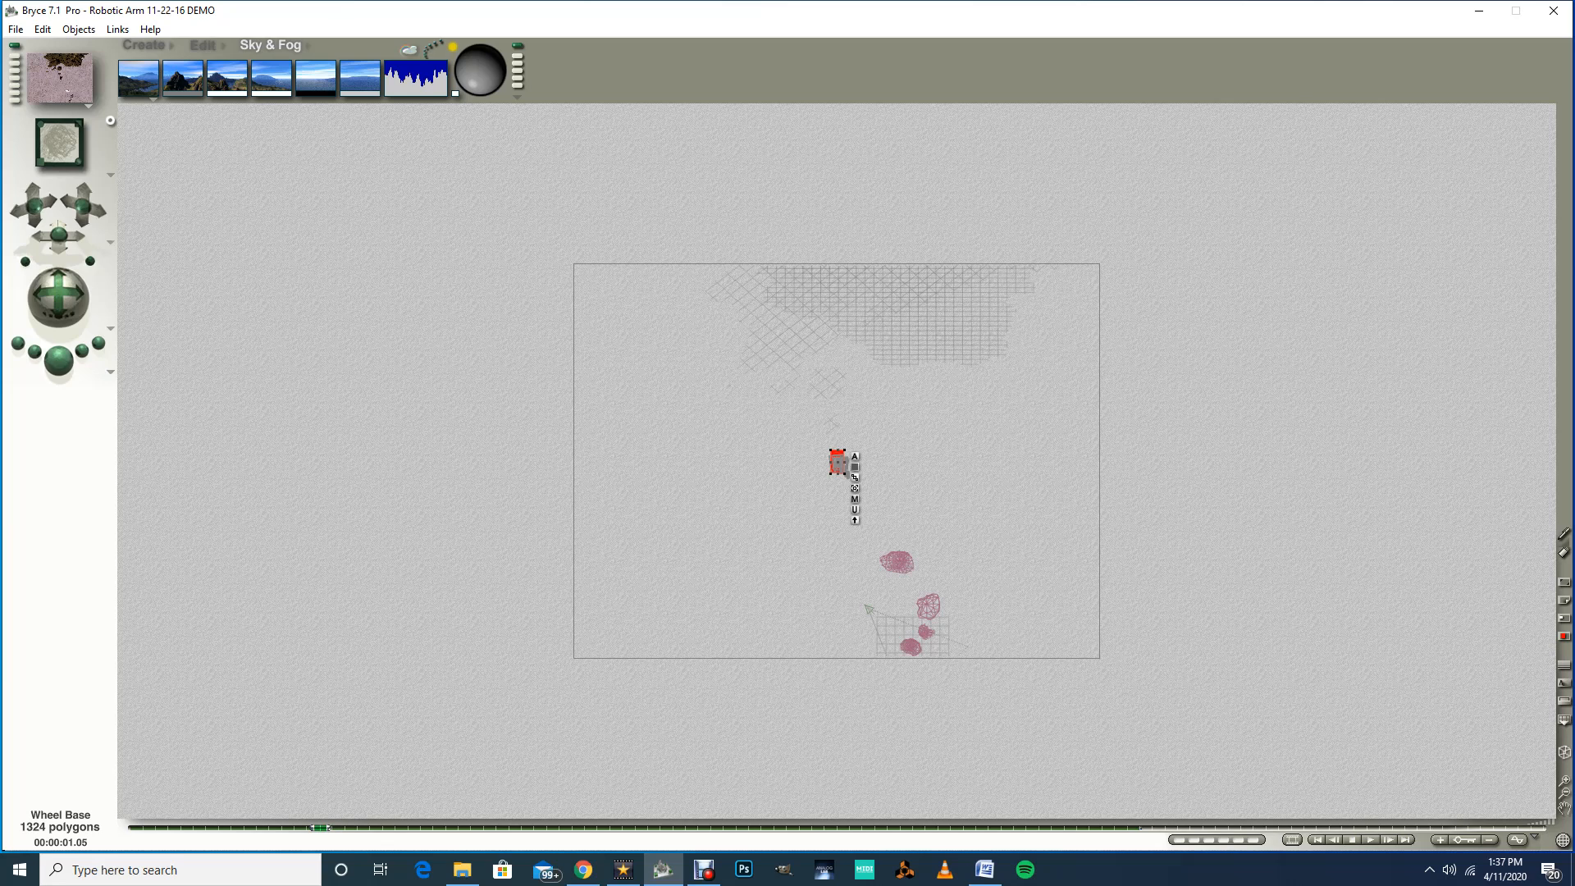
pyautogui.click(204, 45)
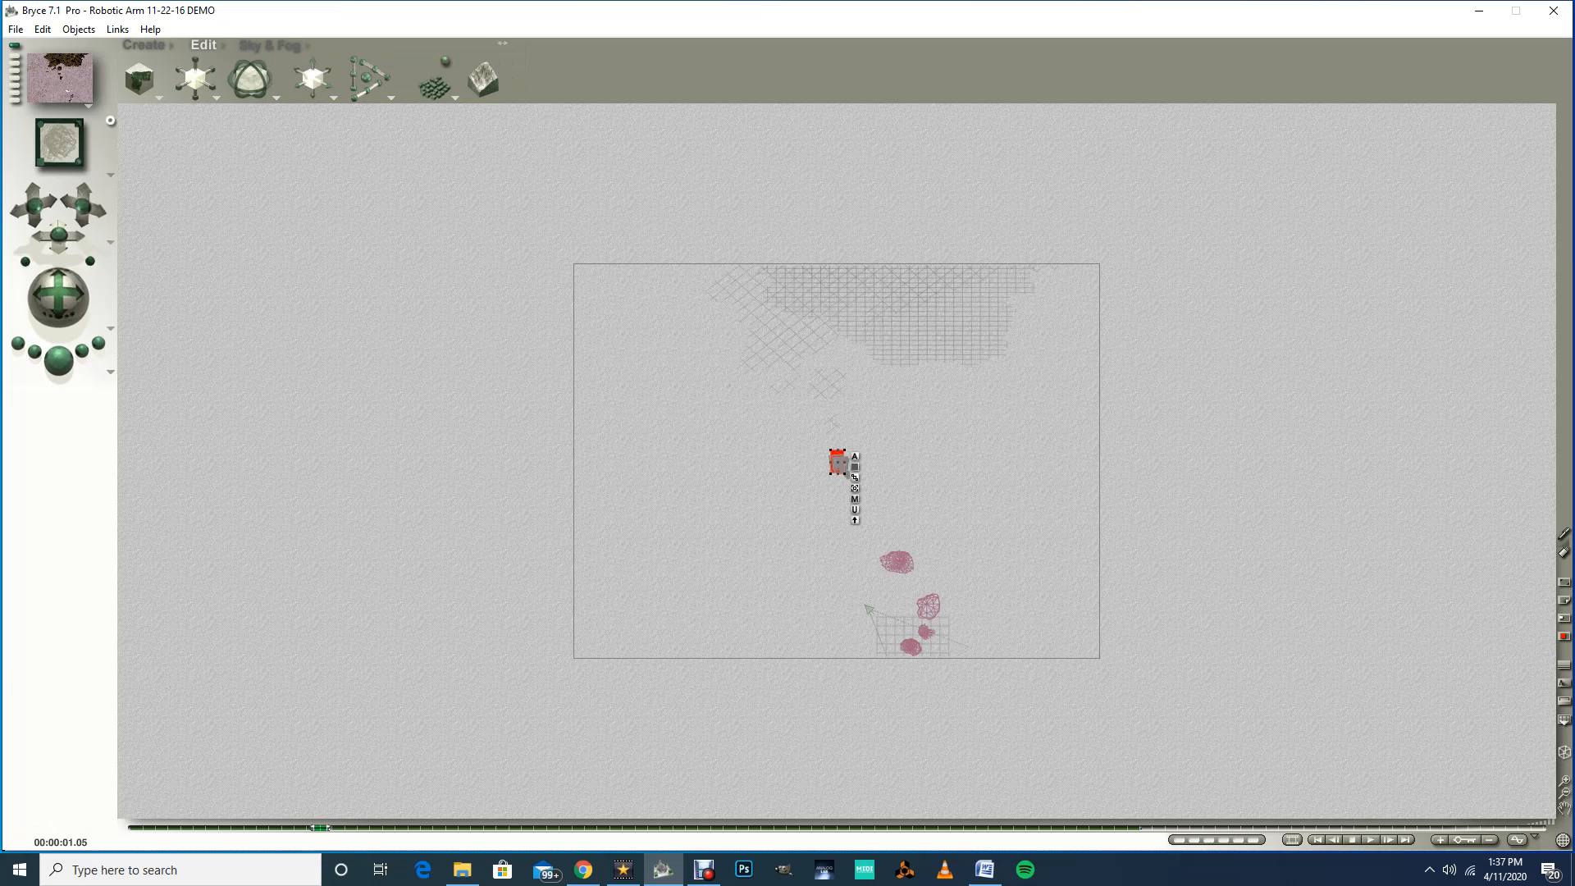
pyautogui.moveTo(303, 84); pyautogui.dragTo(271, 178)
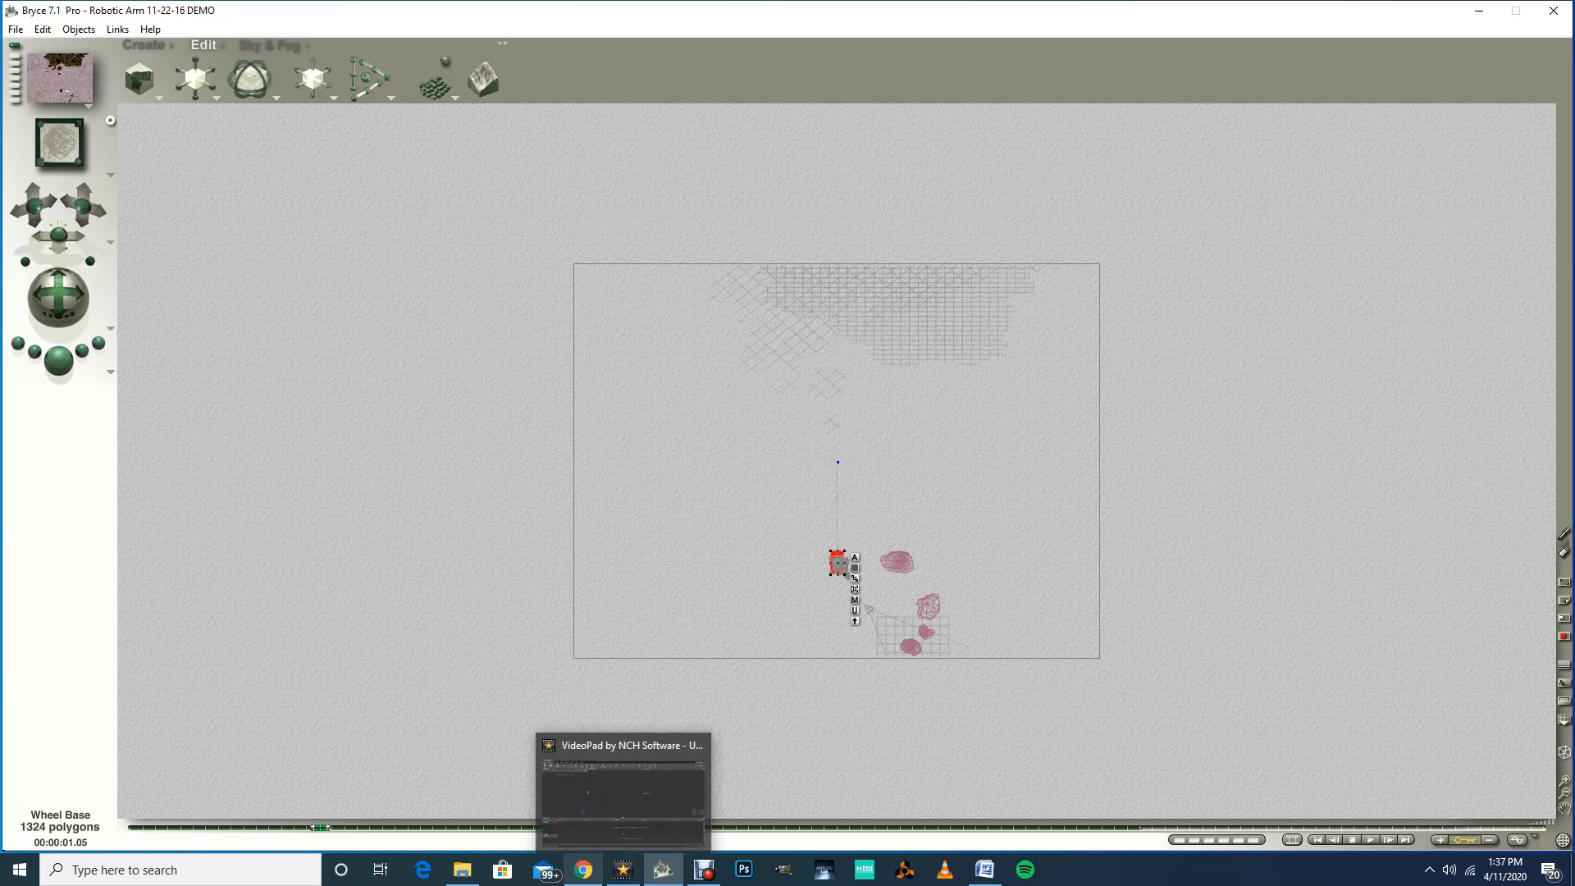
# Step: At about 2.09 seconds, move the Wheel Base further along to key its next position
pyautogui.moveTo(320, 826); pyautogui.dragTo(498, 827)
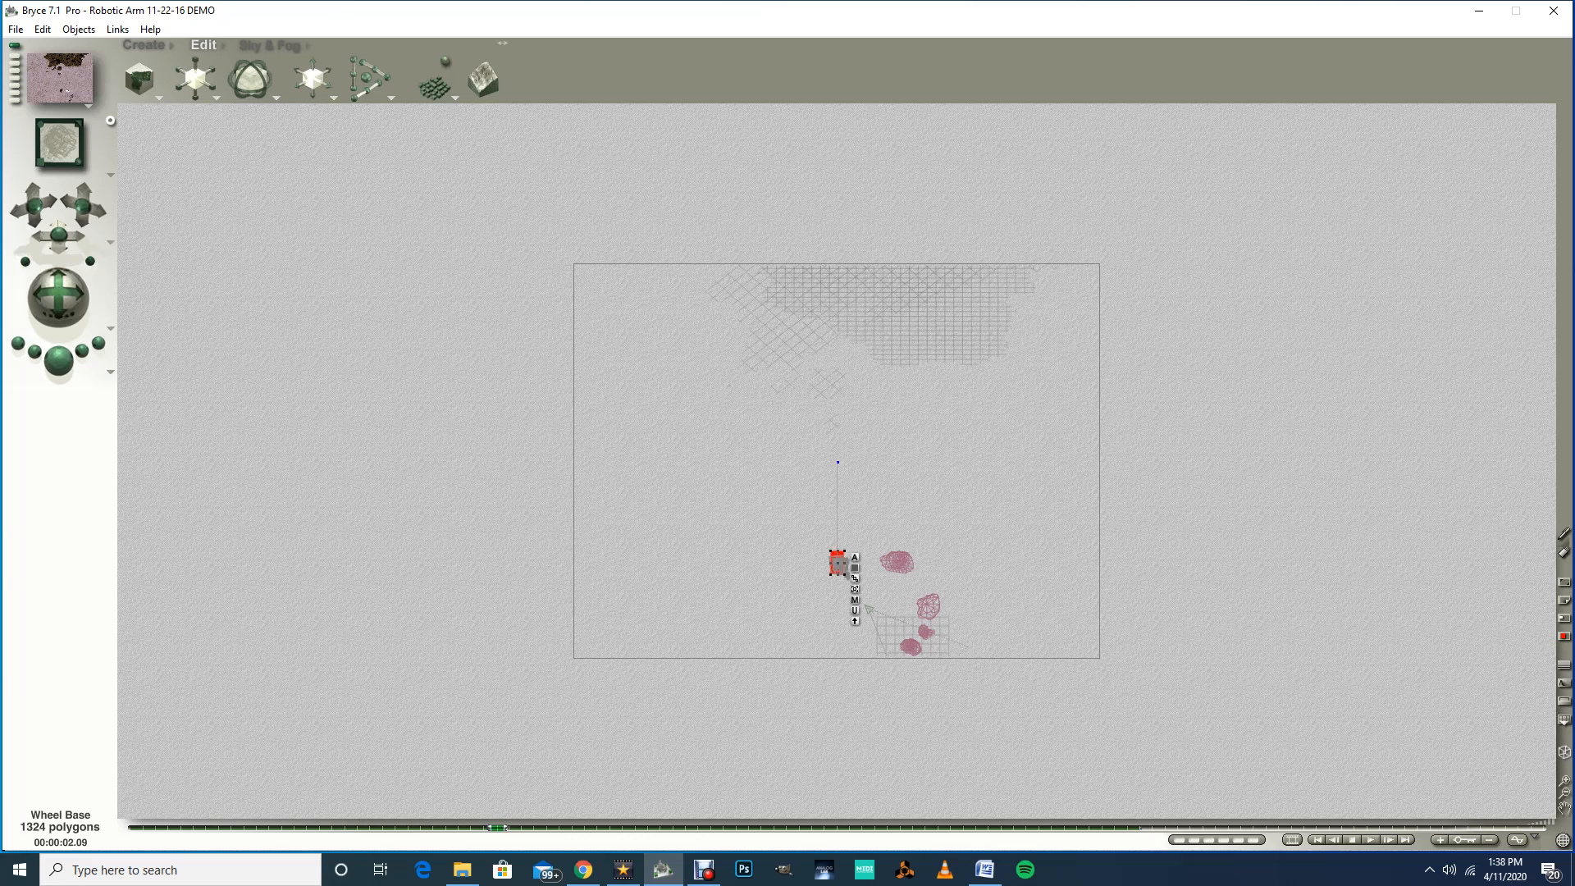
pyautogui.click(1564, 780)
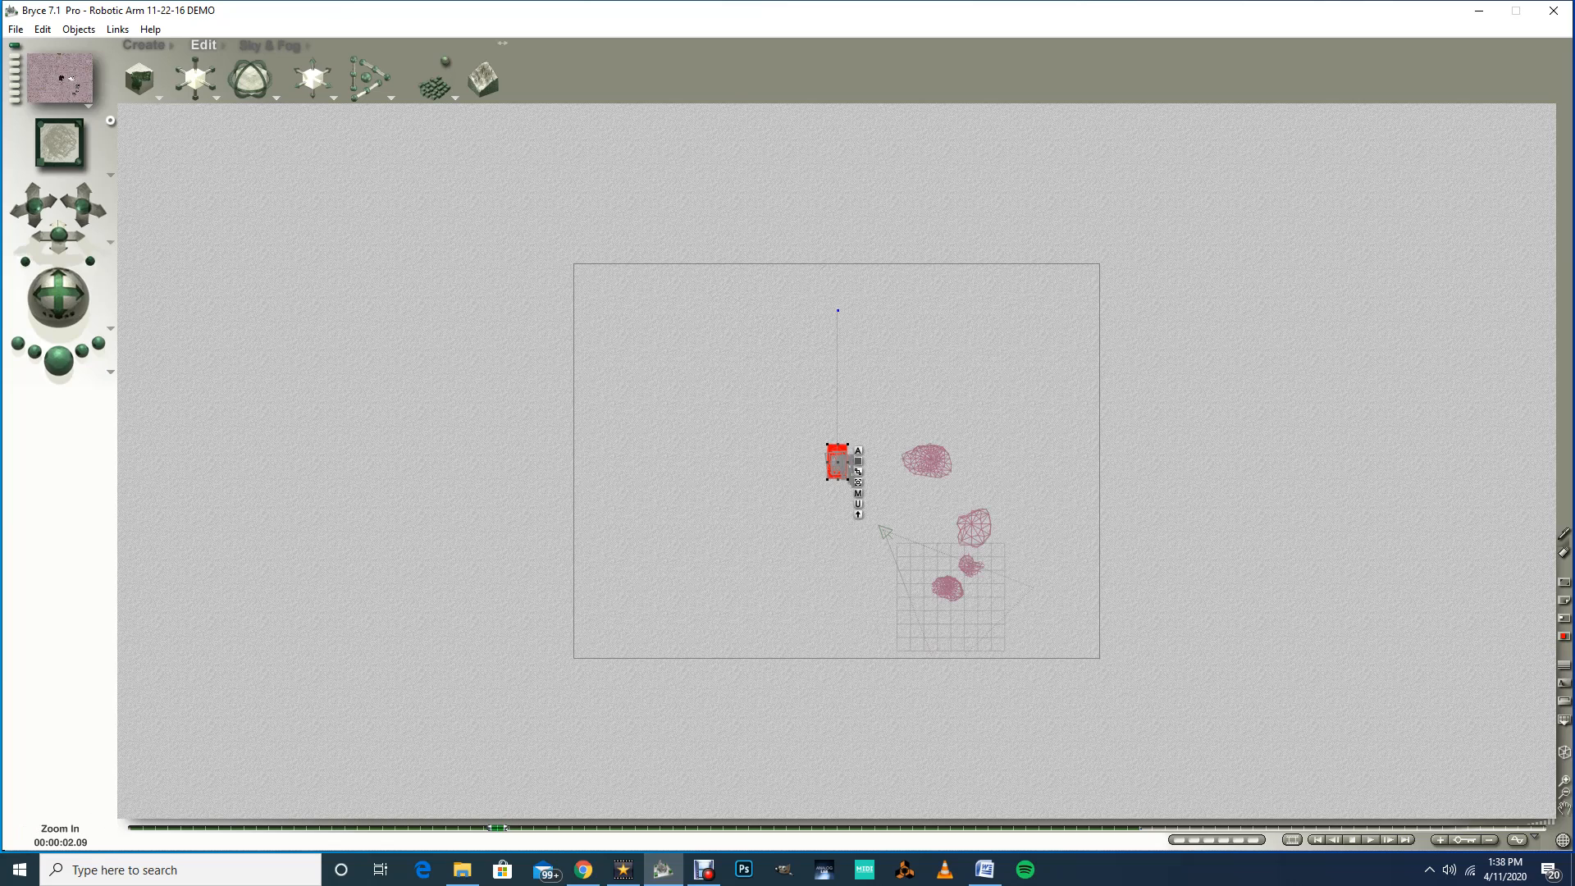
pyautogui.click(1564, 780)
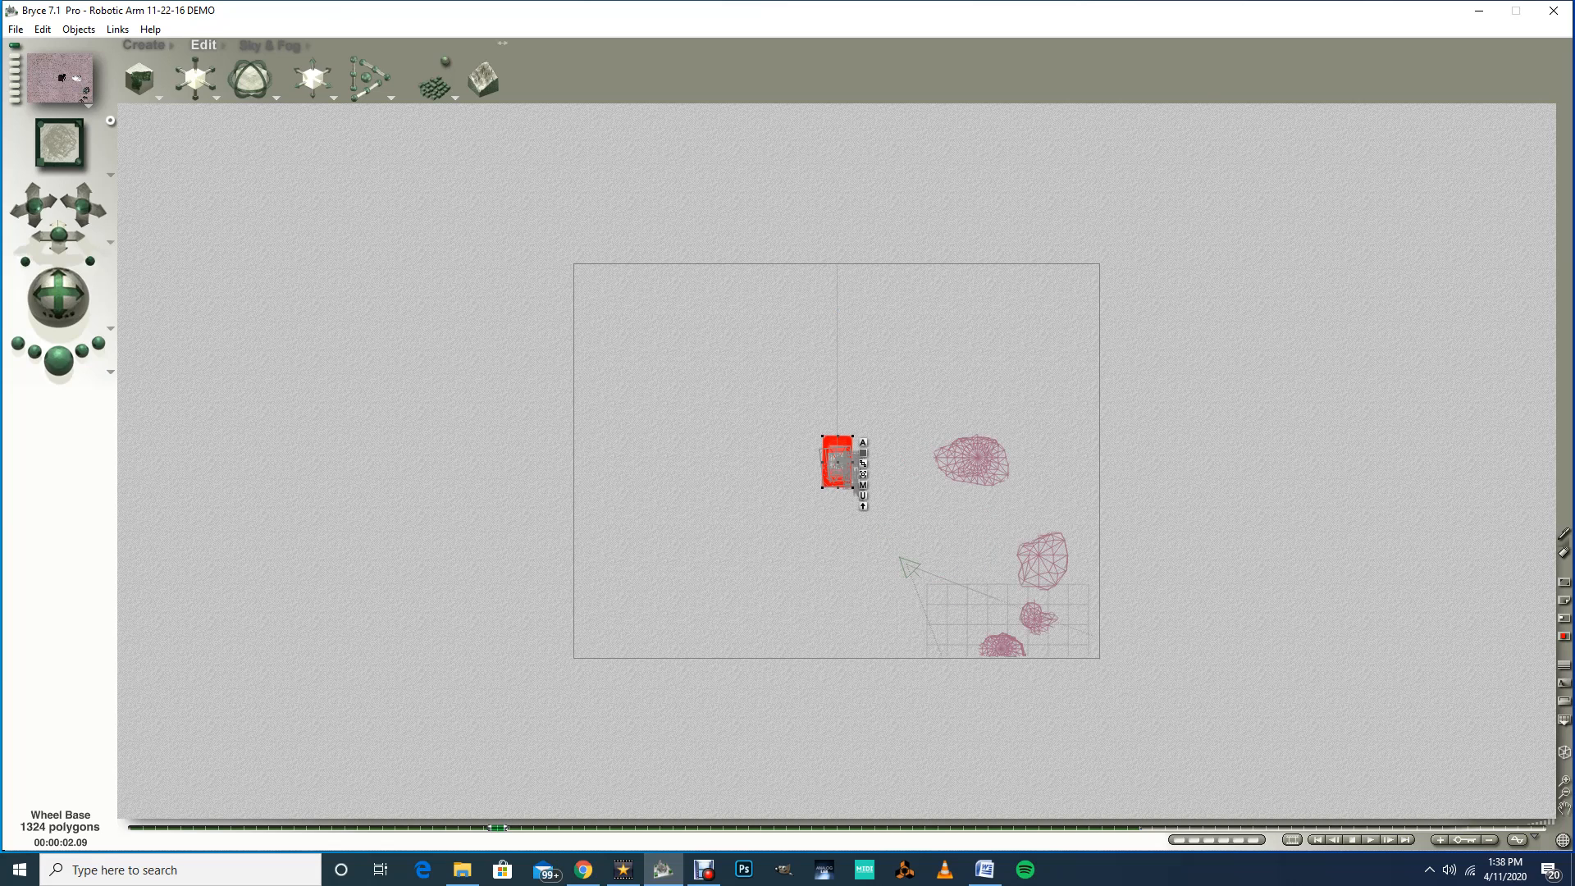
pyautogui.moveTo(836, 462); pyautogui.dragTo(897, 609)
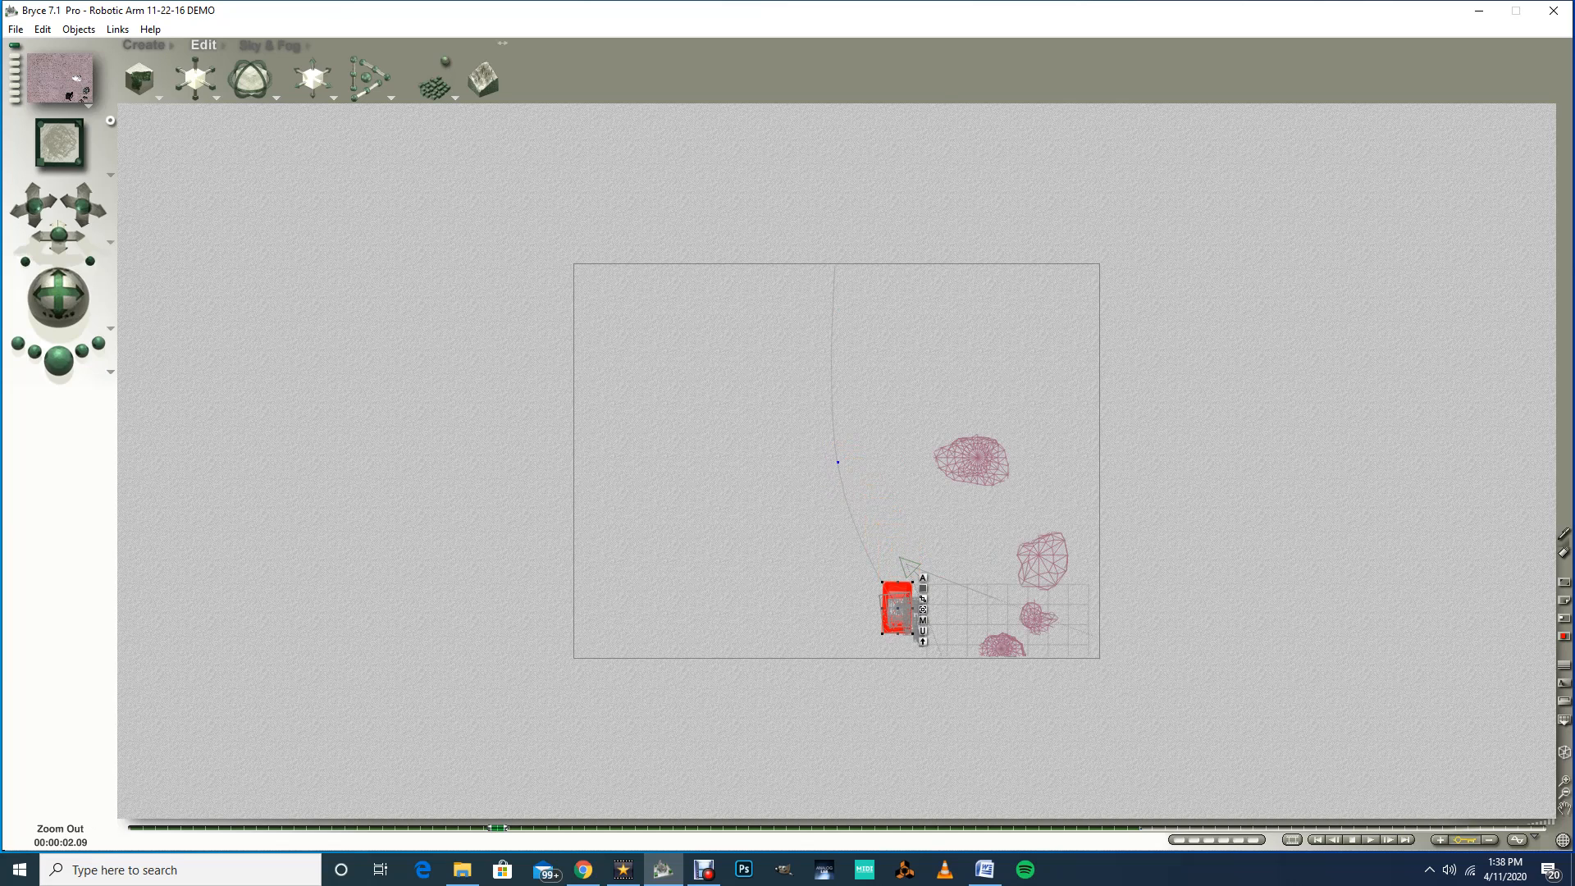
pyautogui.click(1564, 792)
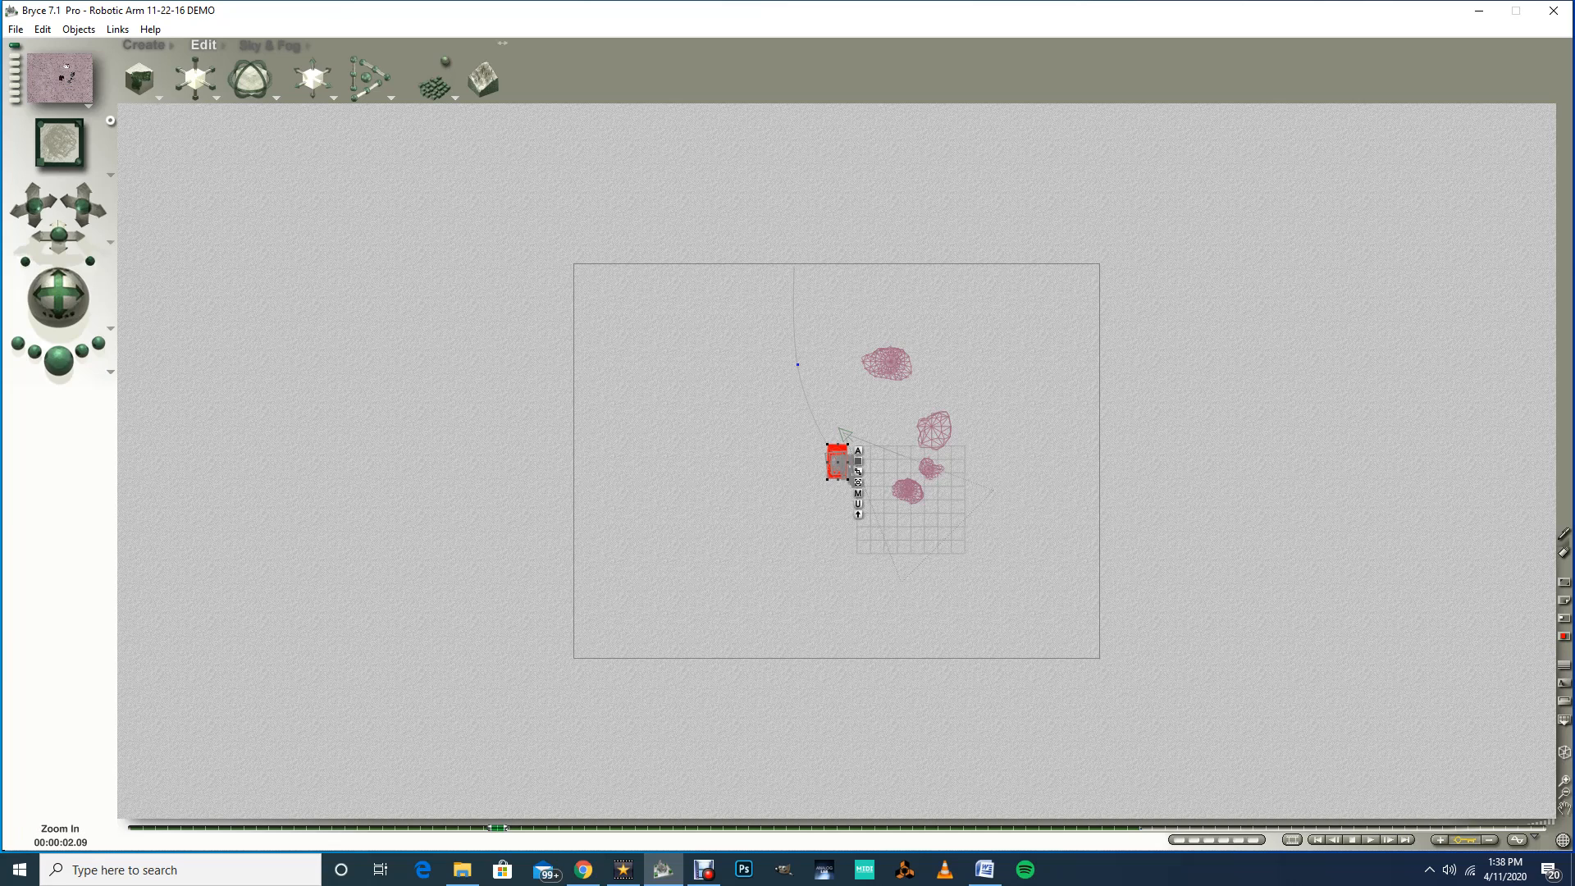
pyautogui.click(1564, 779)
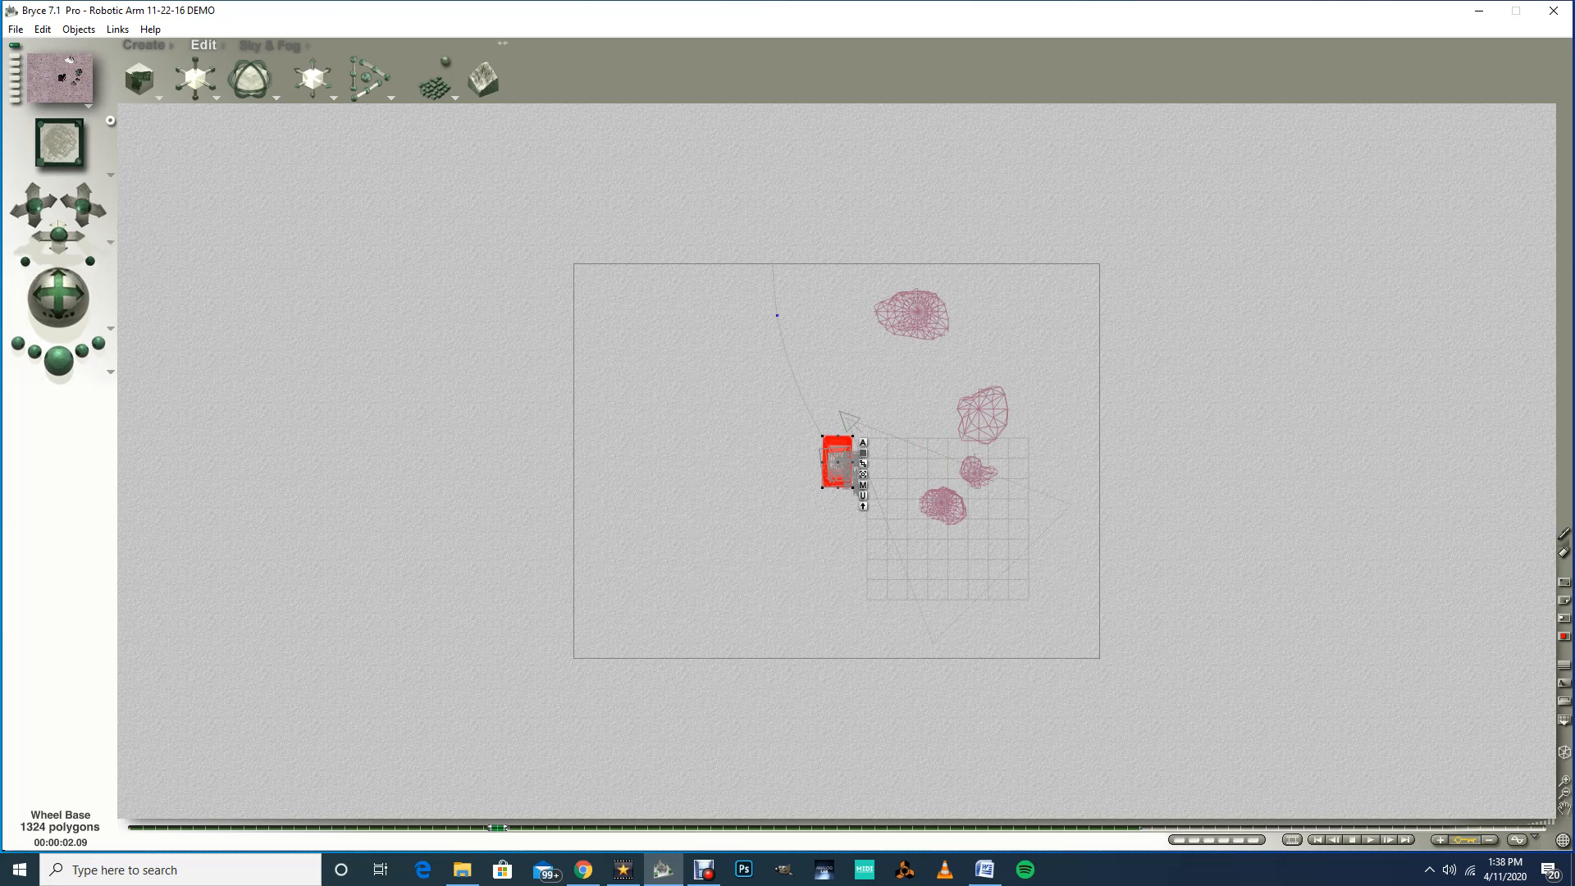
pyautogui.moveTo(837, 462); pyautogui.dragTo(869, 482)
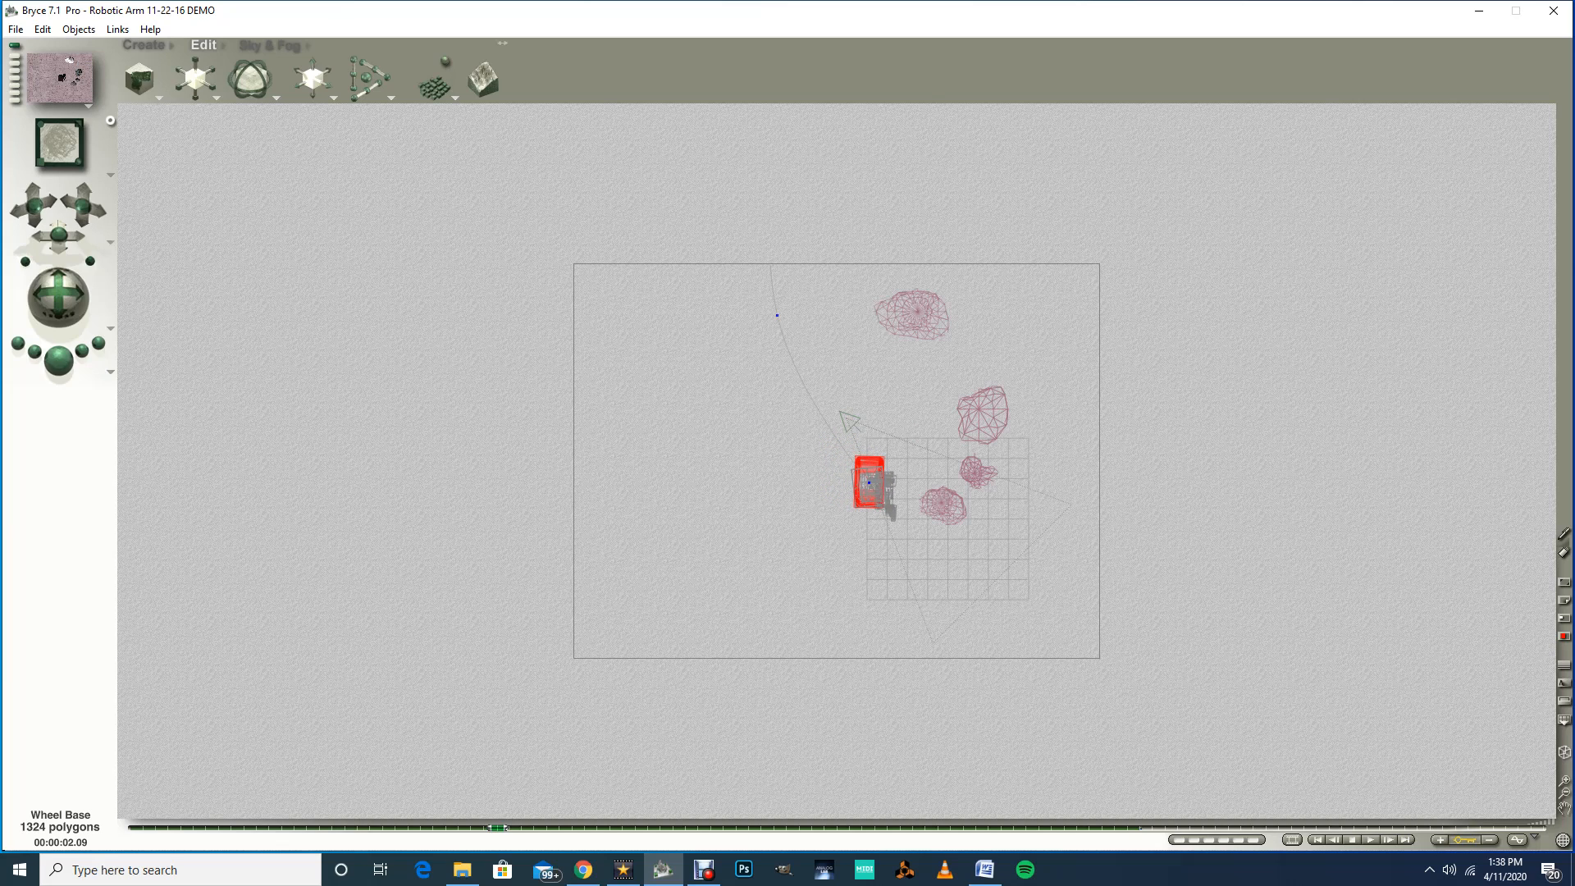
pyautogui.moveTo(869, 483); pyautogui.dragTo(865, 466)
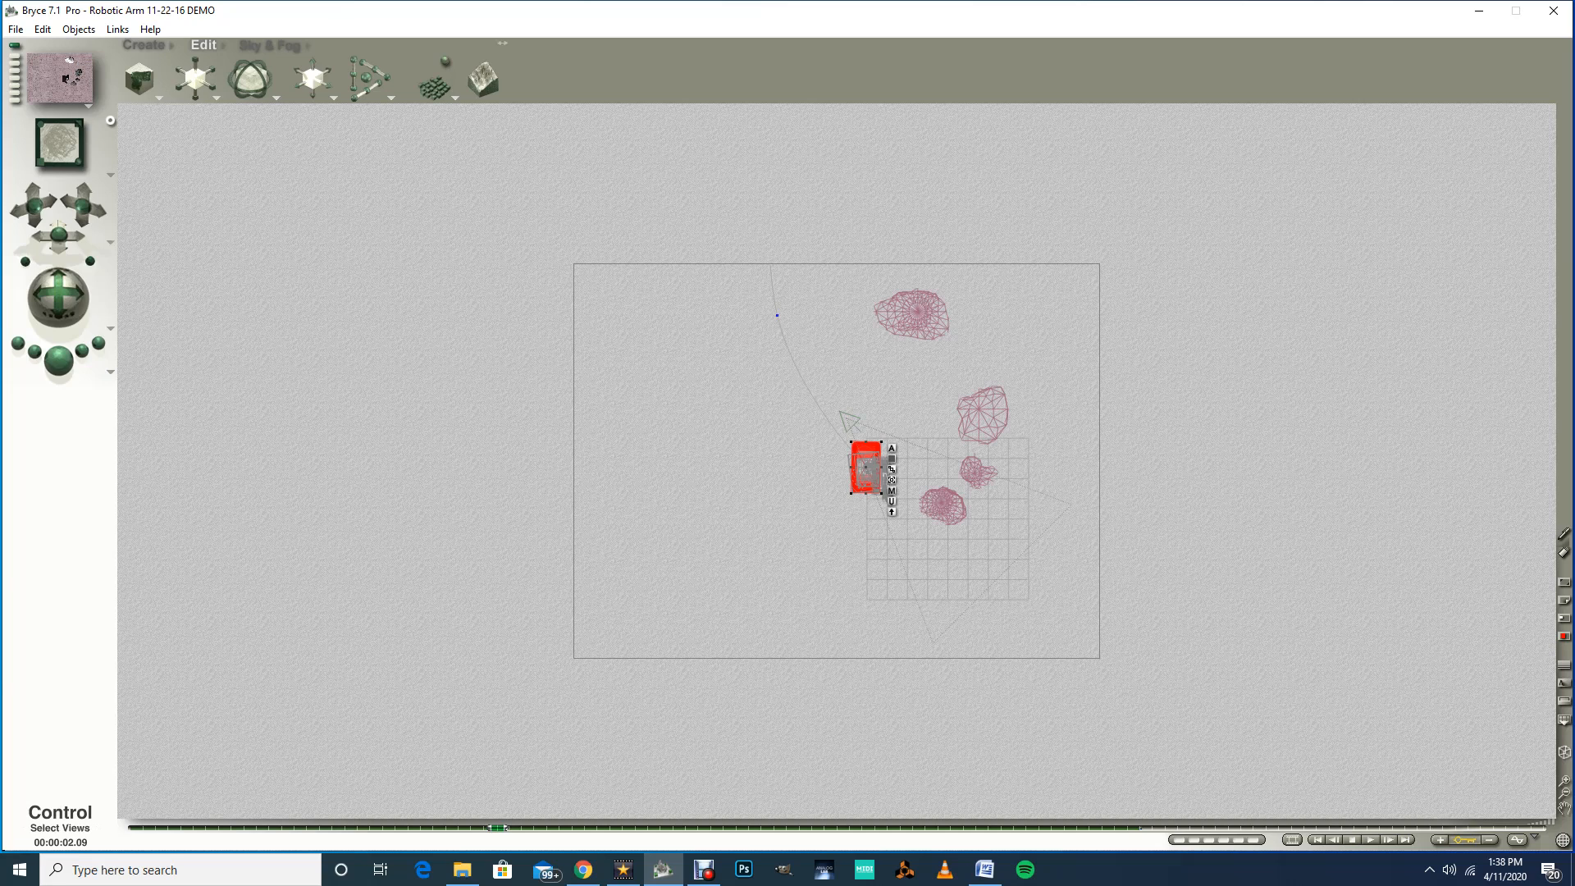
# Step: Switch to Director's View and play the animation from the first keyframe to review the motion
pyautogui.click(110, 174)
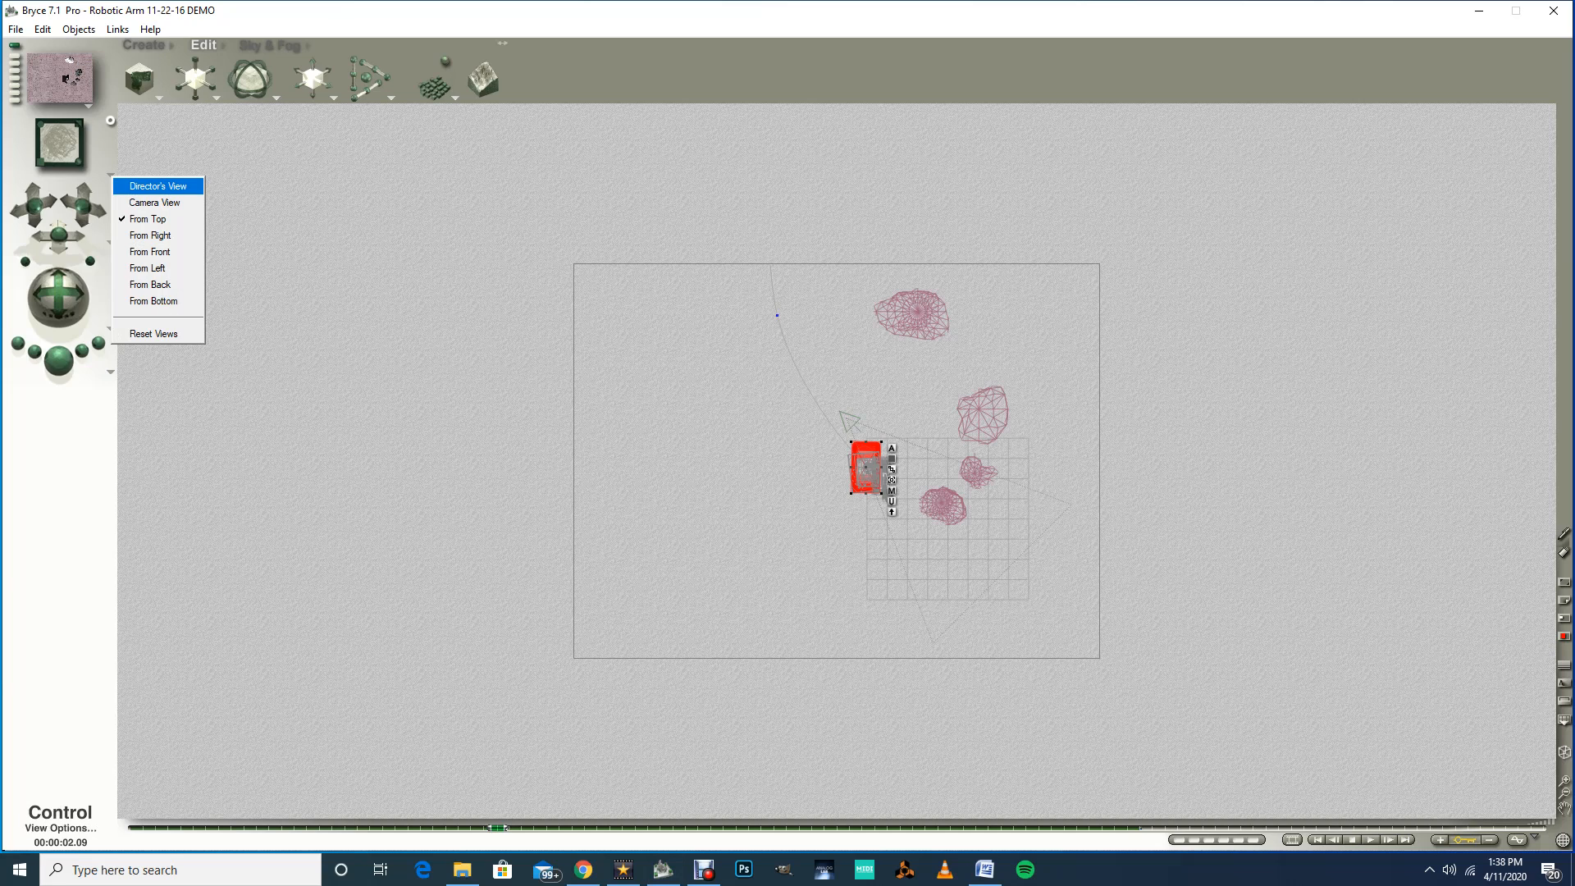
pyautogui.click(157, 186)
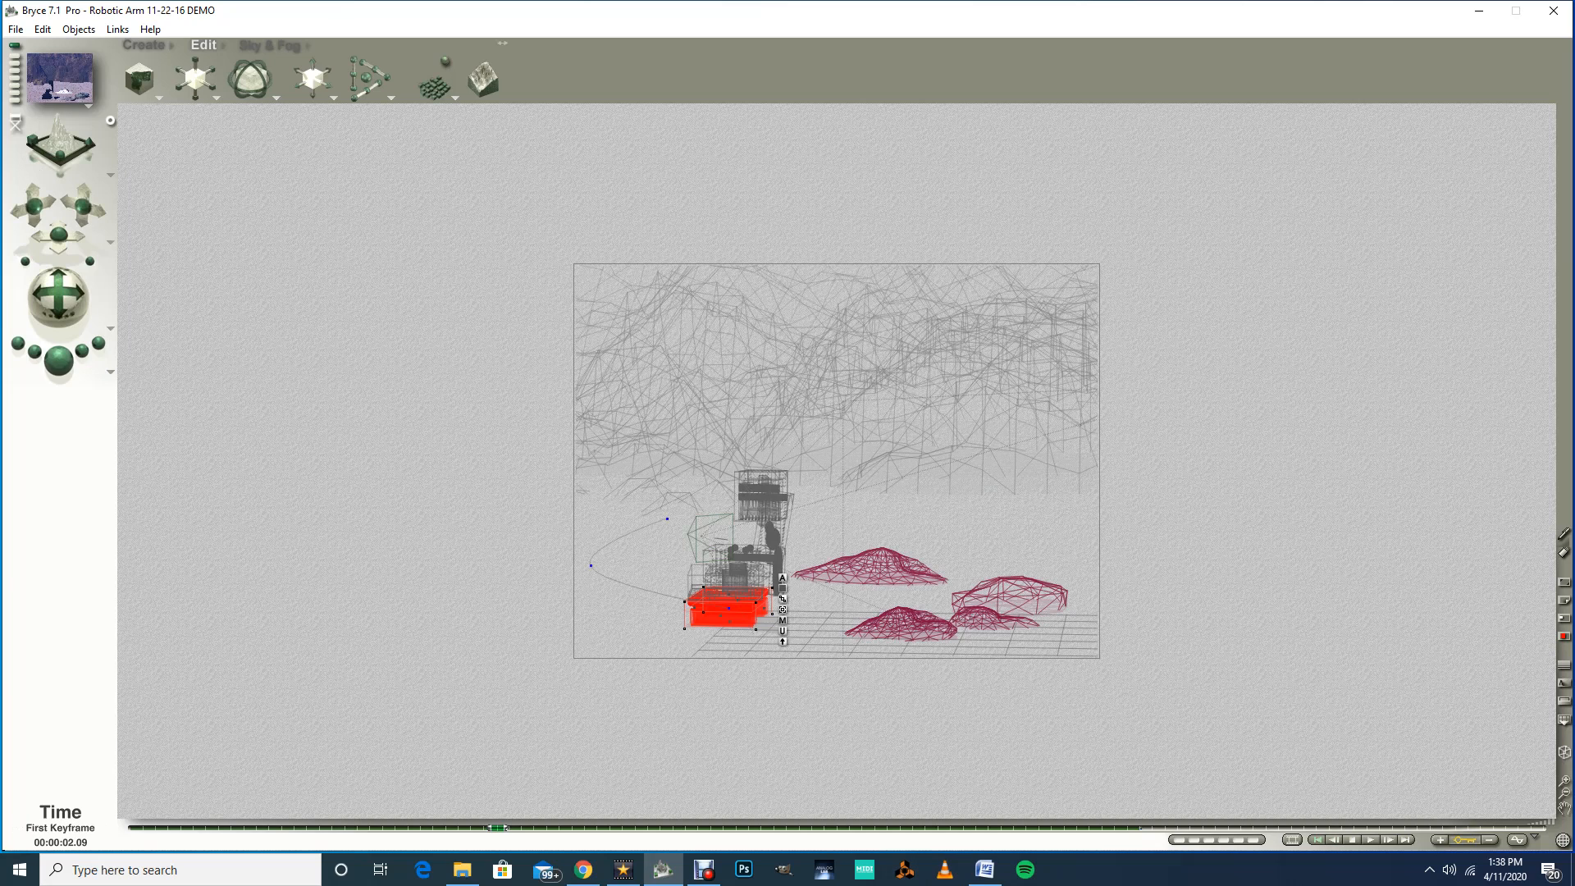
pyautogui.click(1317, 840)
pyautogui.click(1370, 839)
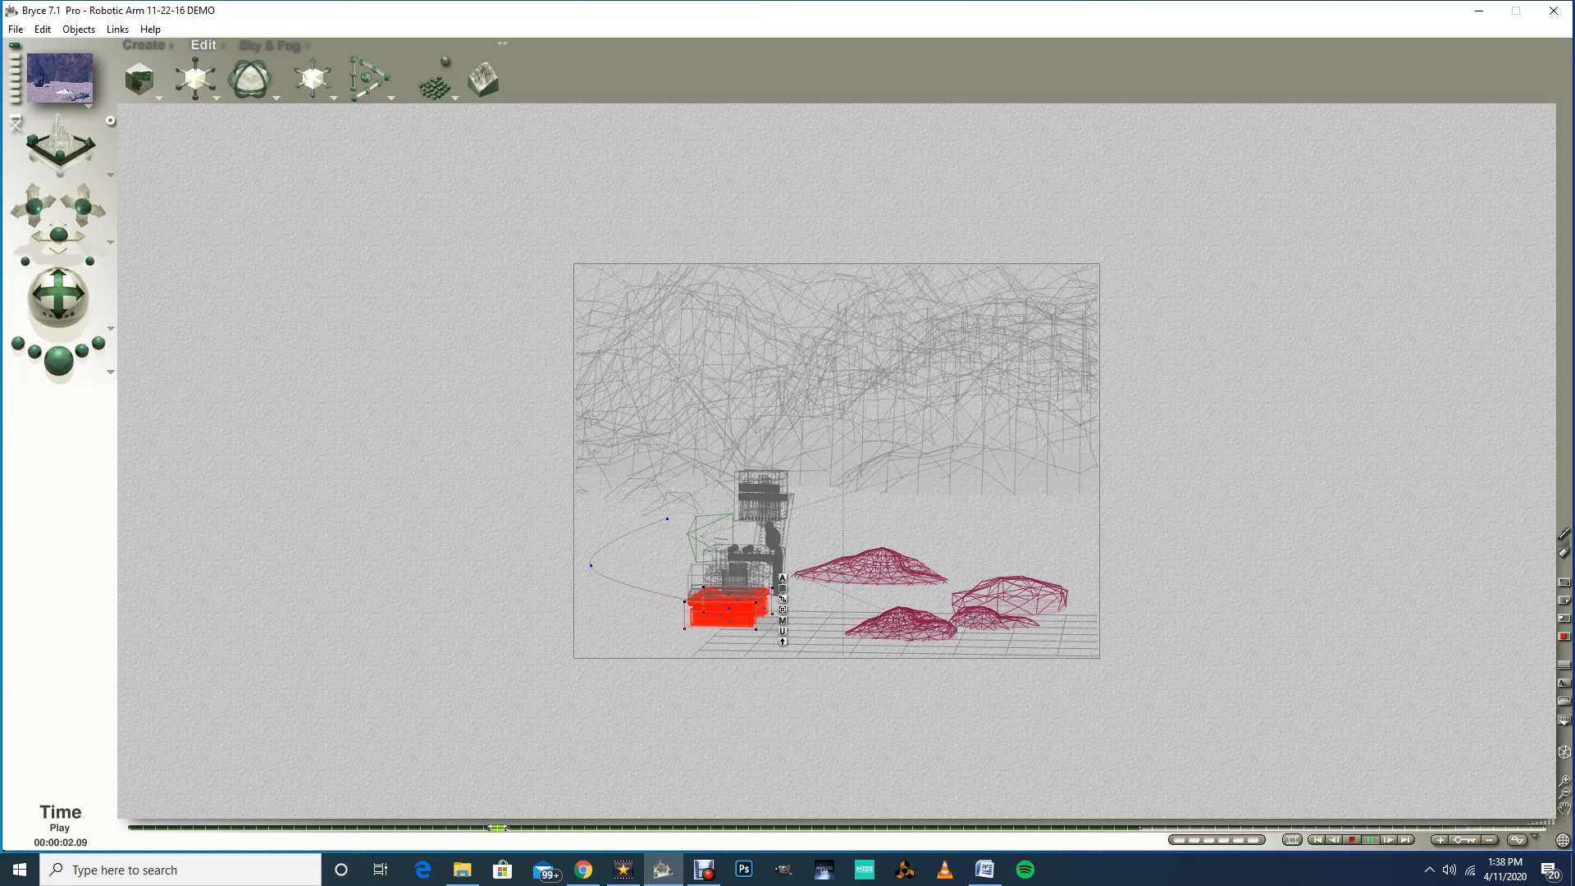
pyautogui.click(1333, 839)
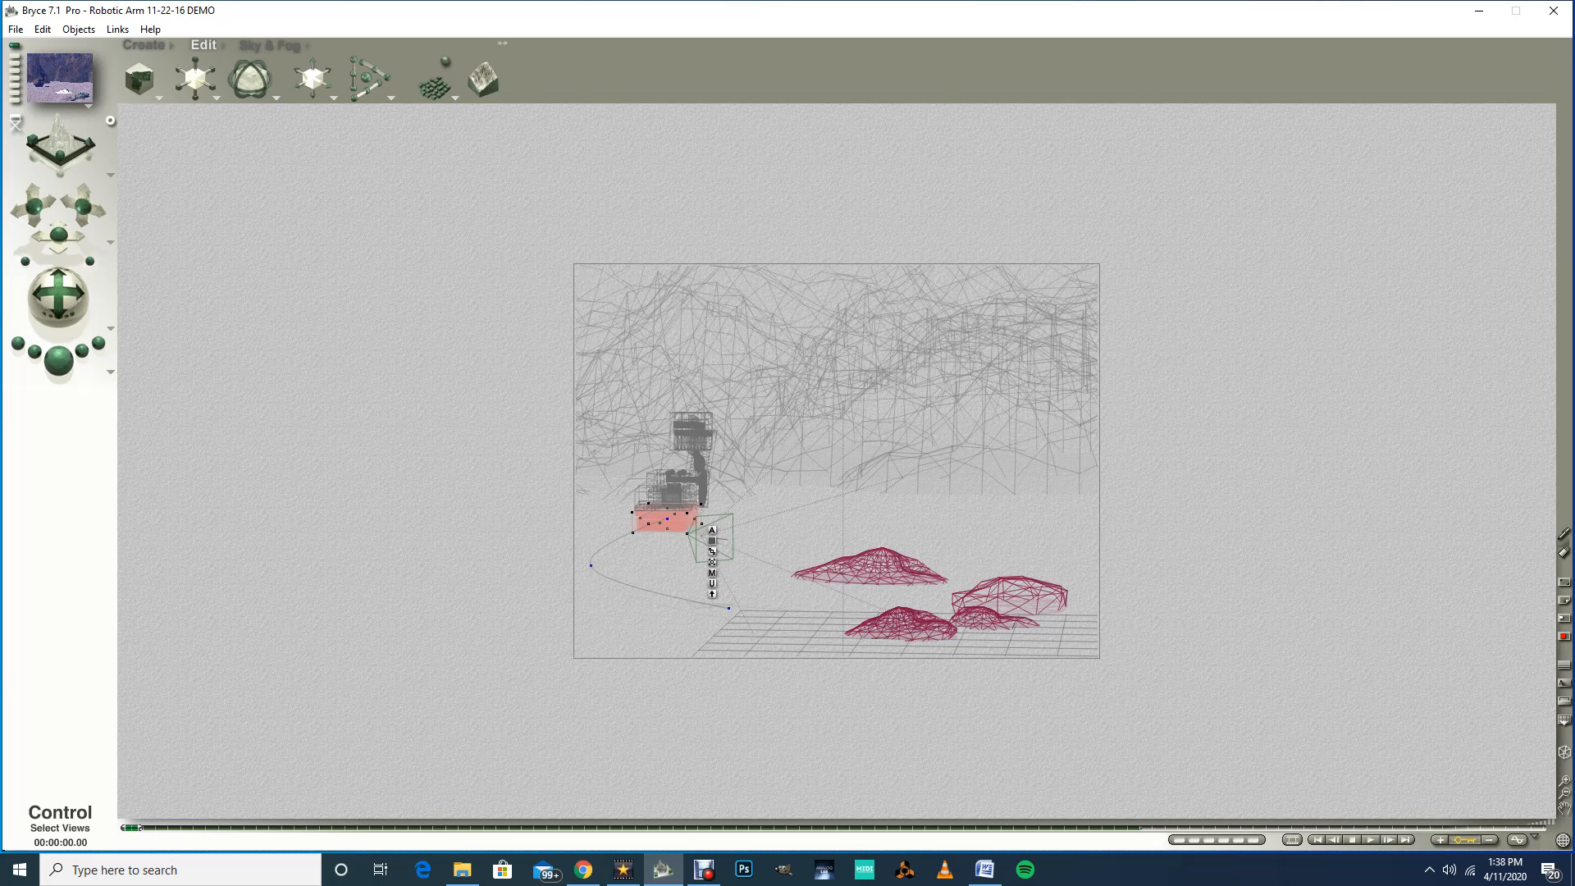
# Step: In the top view at about 1.08 seconds, reselect the Wheel Base and rotate it about world Y by about -21.5°
pyautogui.click(110, 175)
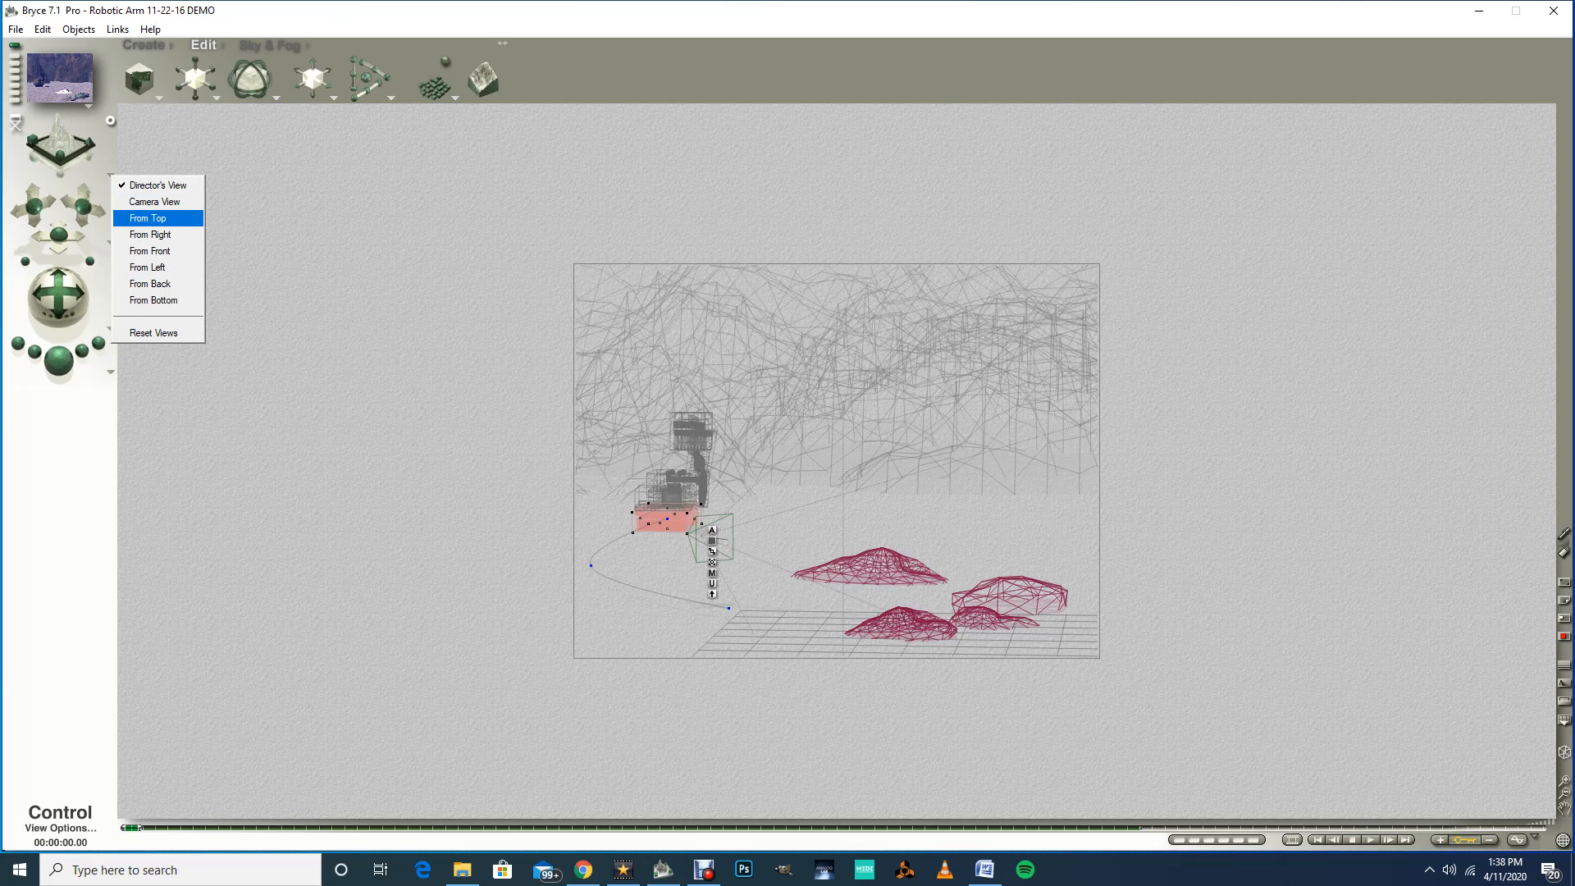
pyautogui.click(147, 218)
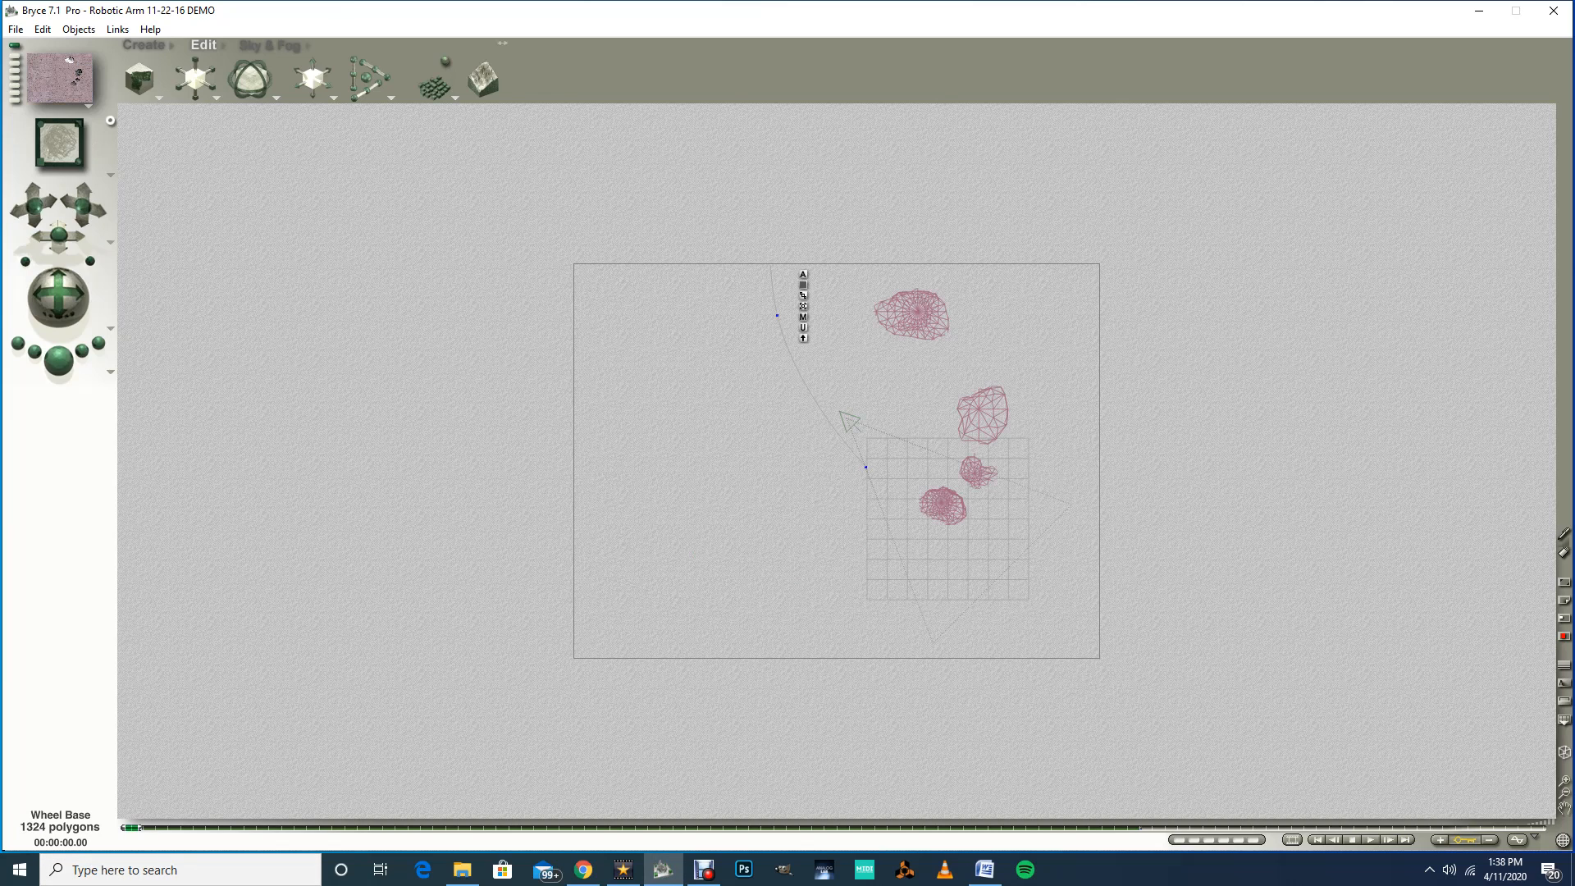
pyautogui.moveTo(131, 827); pyautogui.dragTo(321, 828)
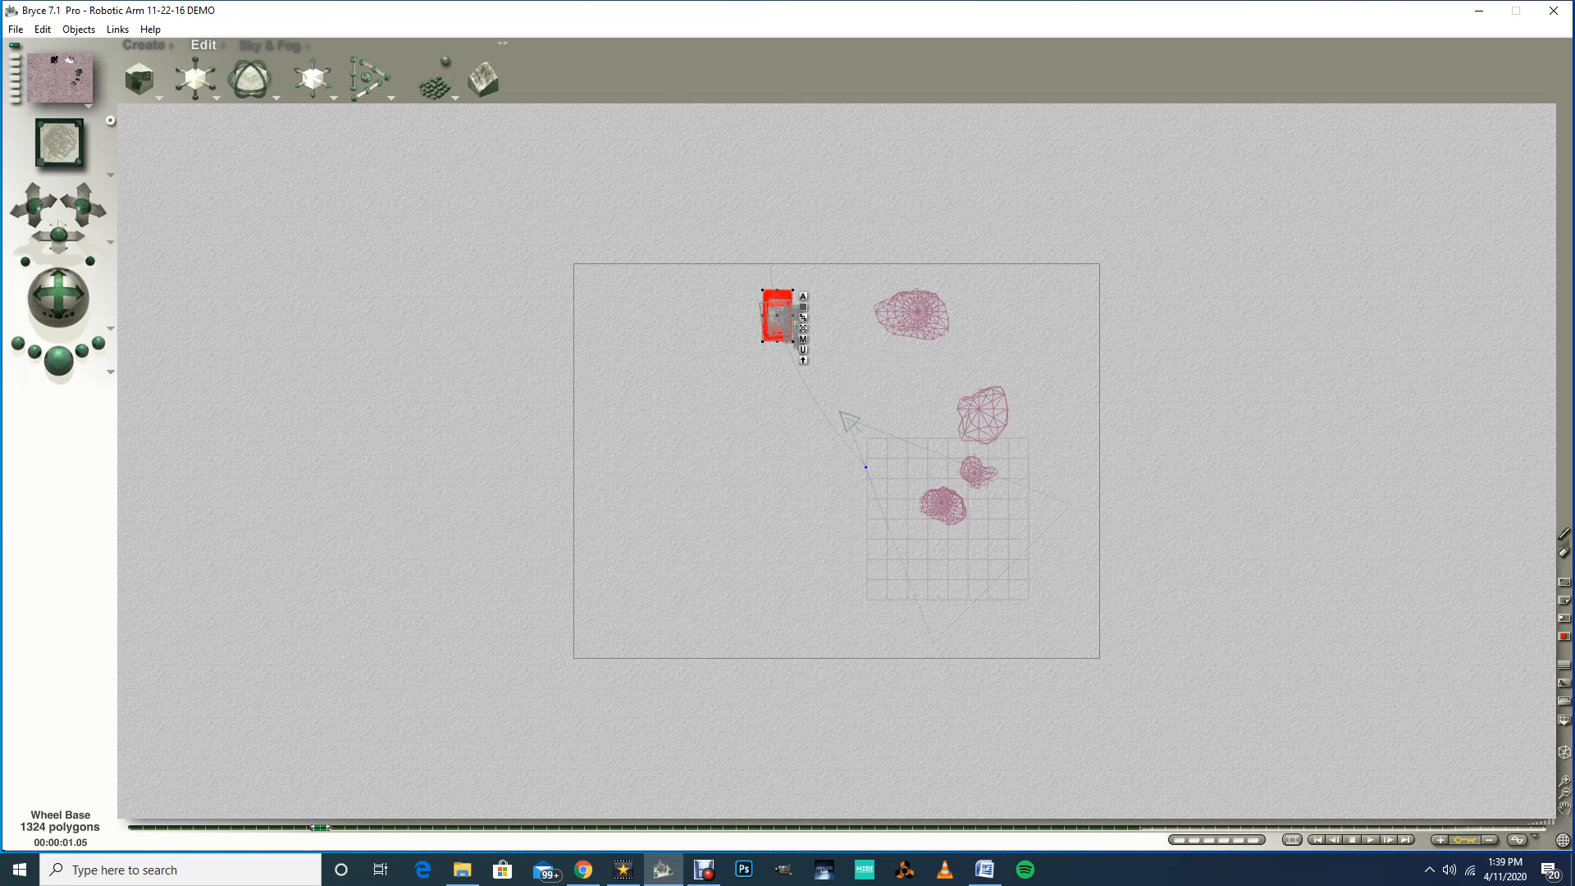
pyautogui.press('Escape')
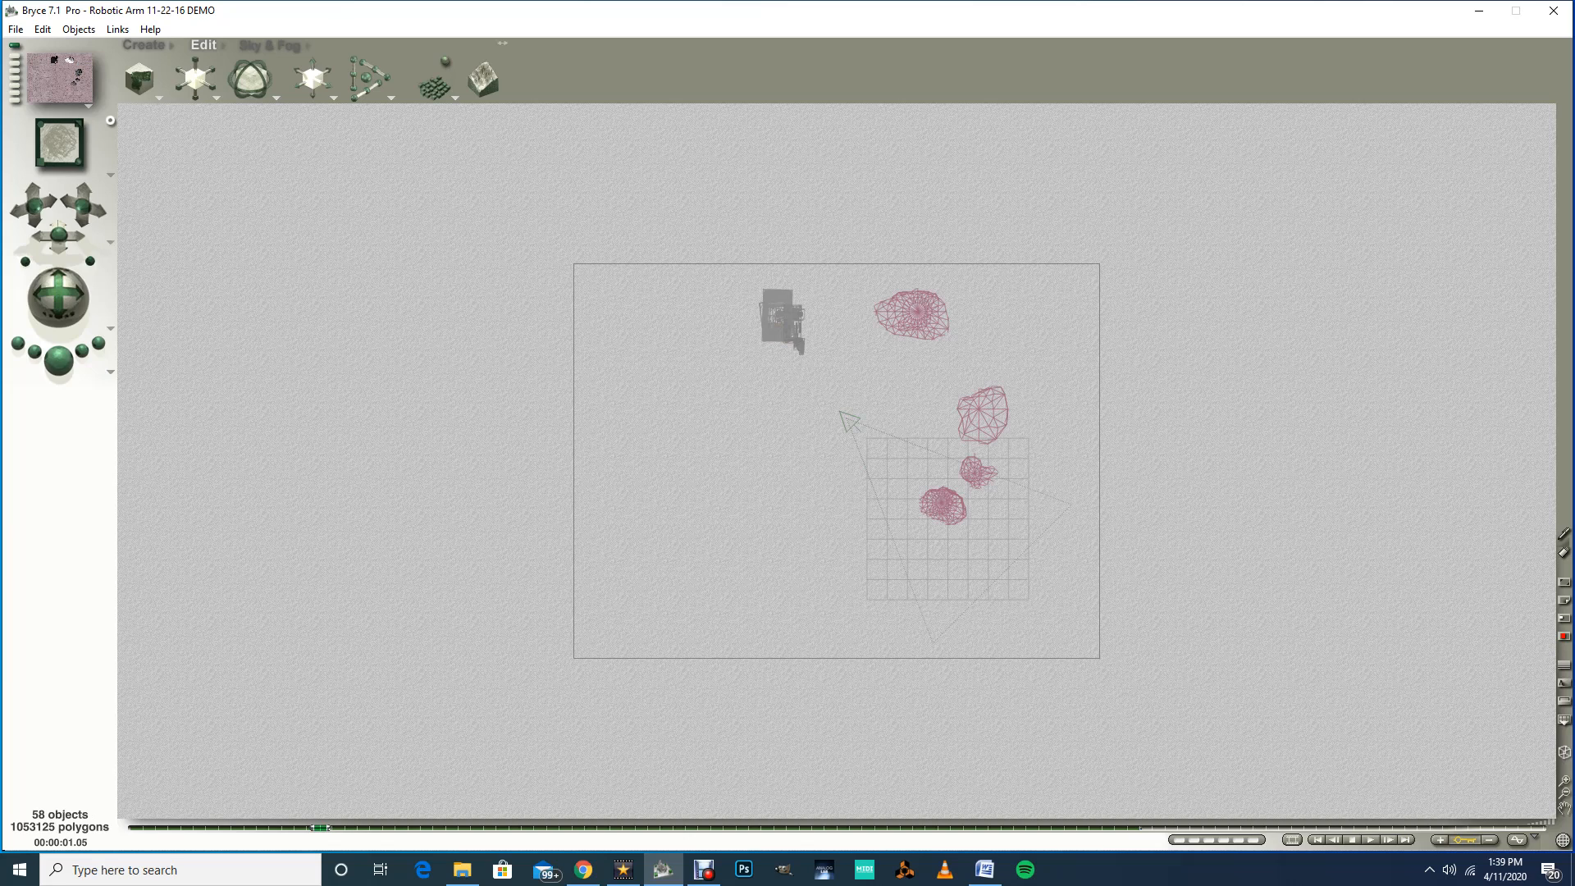
pyautogui.rightClick(770, 294)
pyautogui.click(797, 304)
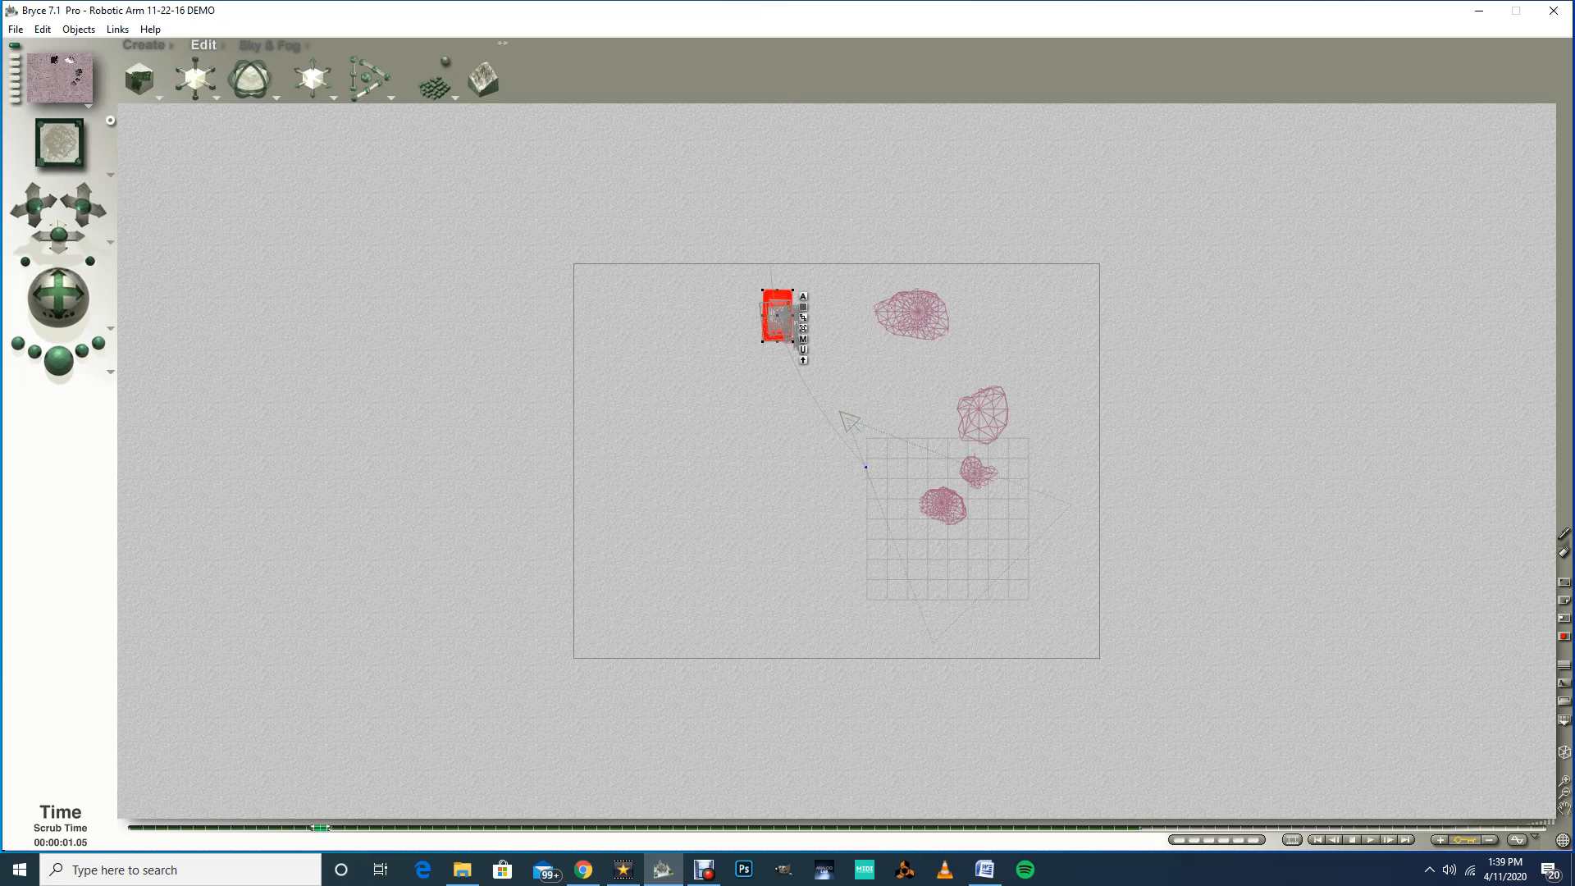
pyautogui.moveTo(321, 827); pyautogui.dragTo(357, 827)
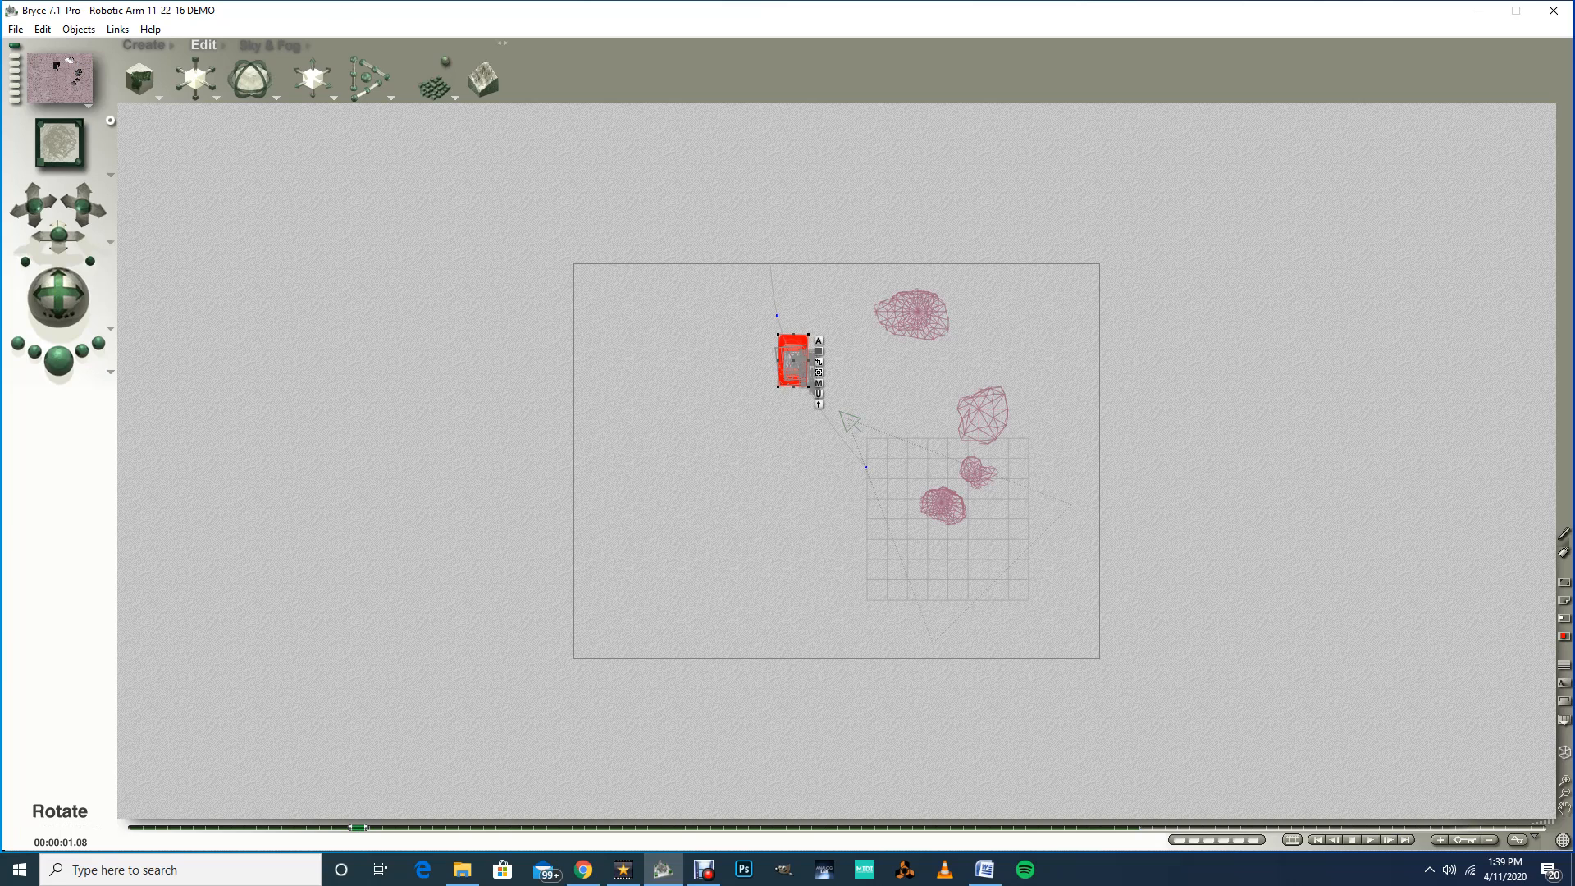
pyautogui.moveTo(269, 79); pyautogui.dragTo(240, 80)
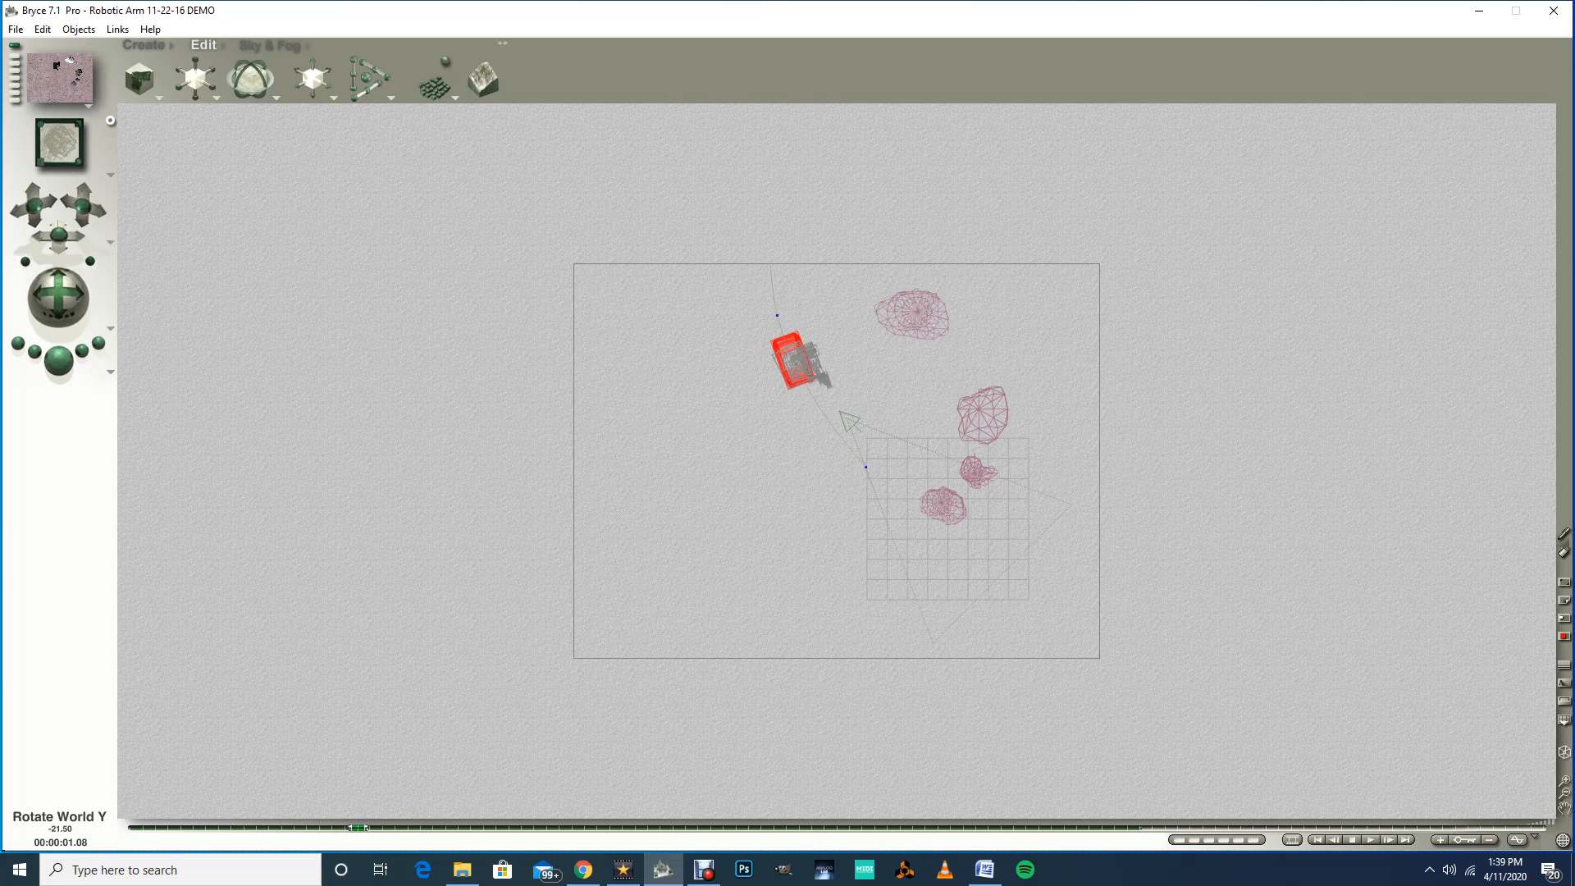
# Step: At about 1.01 seconds, move the Wheel Base slightly to the right to adjust its position along the path
pyautogui.moveTo(234, 79); pyautogui.dragTo(235, 80)
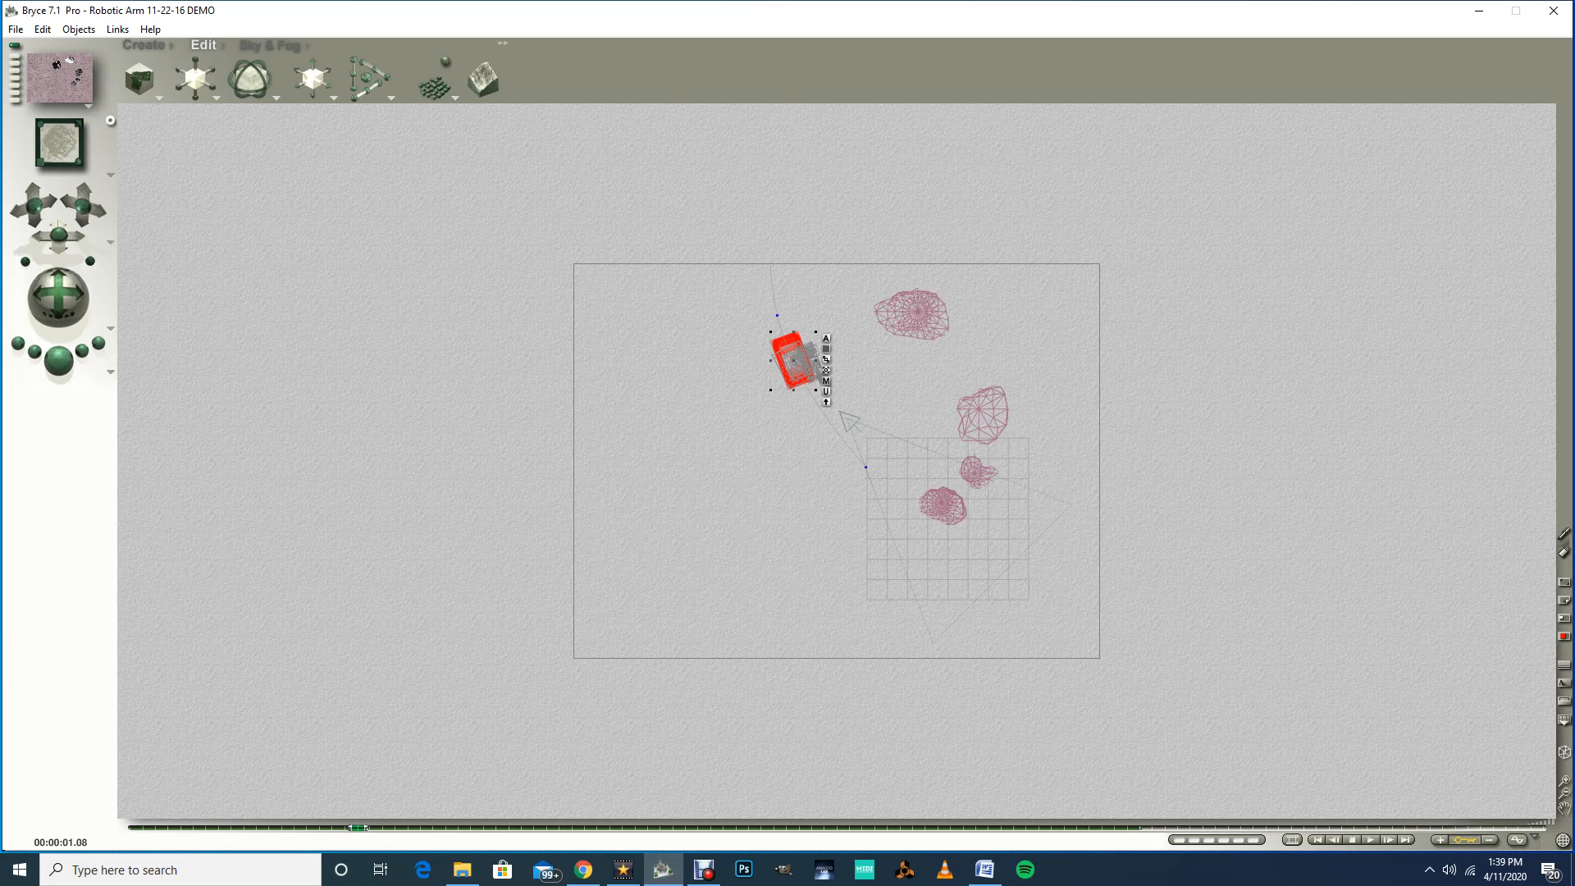
pyautogui.moveTo(358, 827)
pyautogui.mouseDown()
pyautogui.moveTo(447, 827)
pyautogui.moveTo(320, 826)
pyautogui.moveTo(358, 826)
pyautogui.mouseUp()
pyautogui.moveTo(357, 827); pyautogui.dragTo(271, 827)
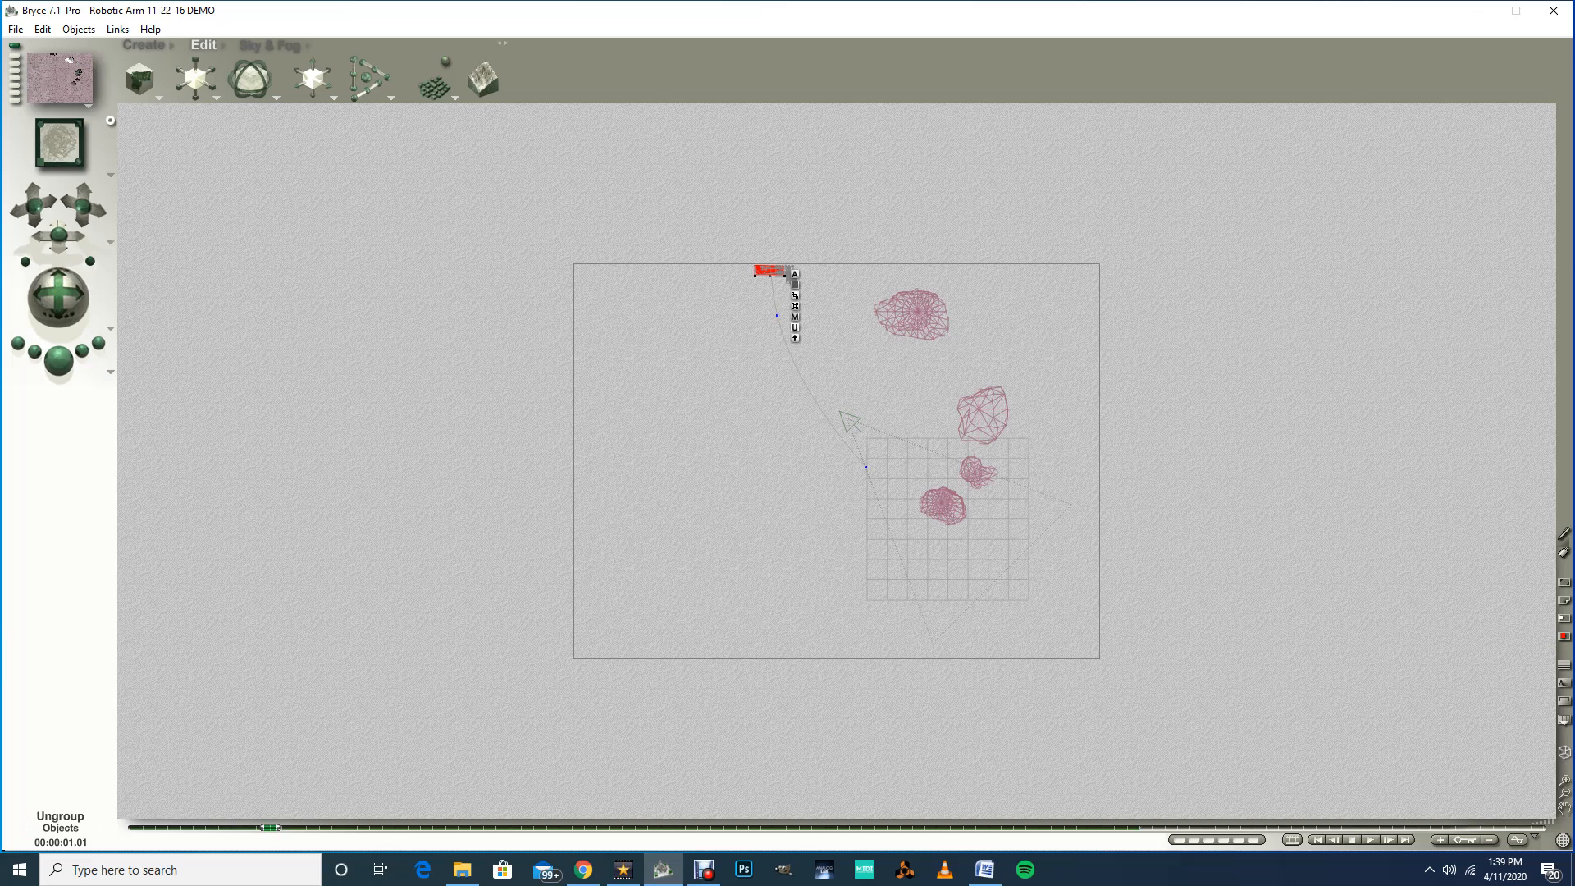
pyautogui.moveTo(776, 315); pyautogui.dragTo(808, 315)
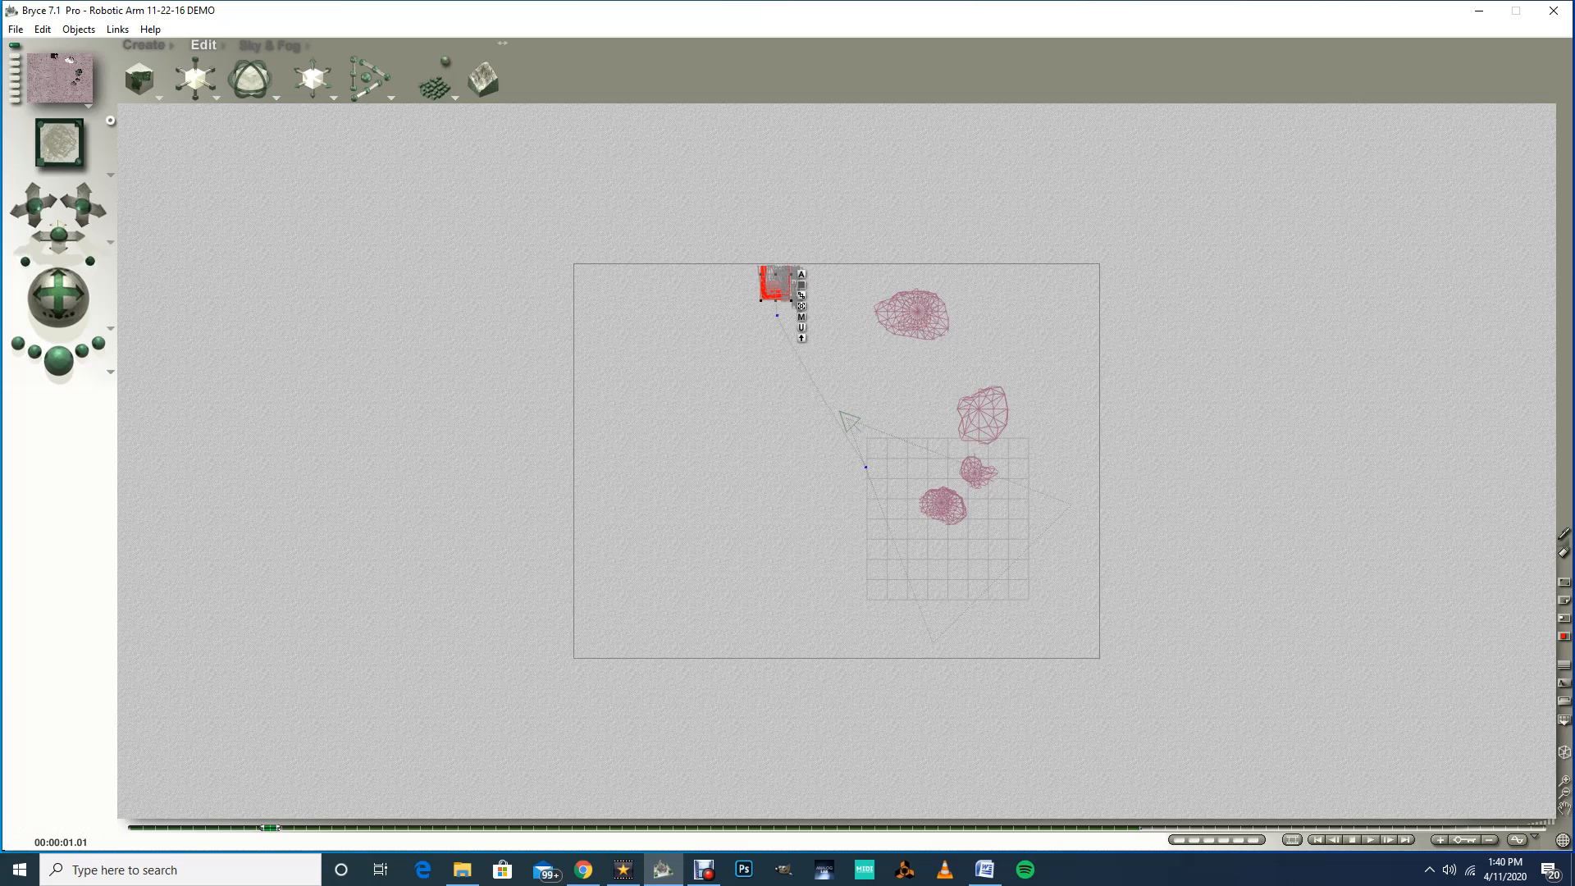
# Step: Rewind to the first keyframe, play the animation to review the motion, and stop playback
pyautogui.click(1317, 839)
pyautogui.click(1370, 839)
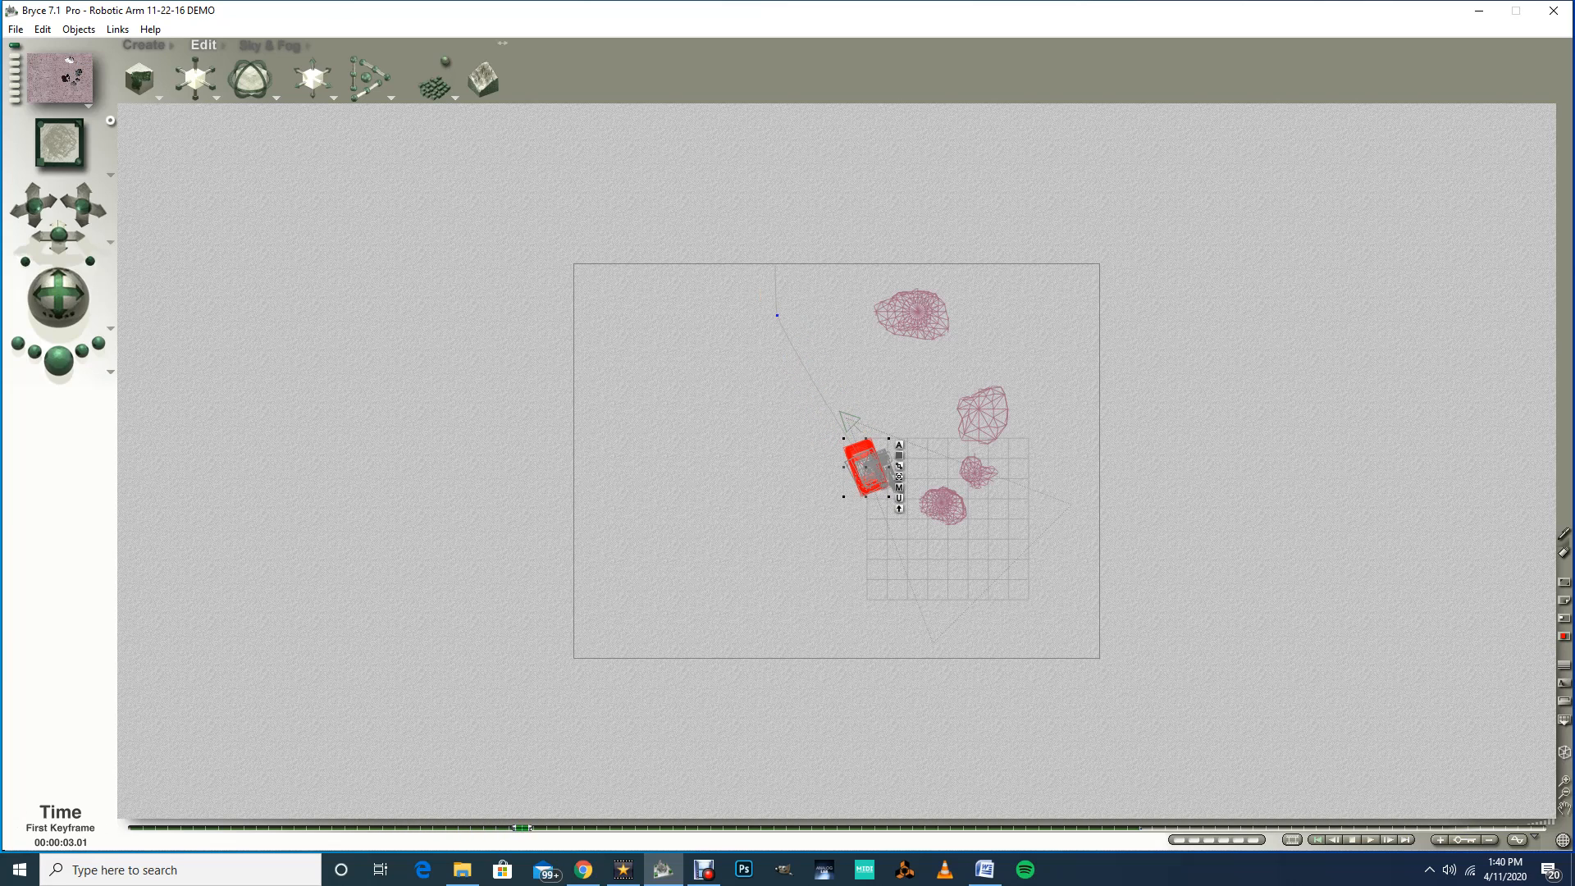
pyautogui.click(1334, 840)
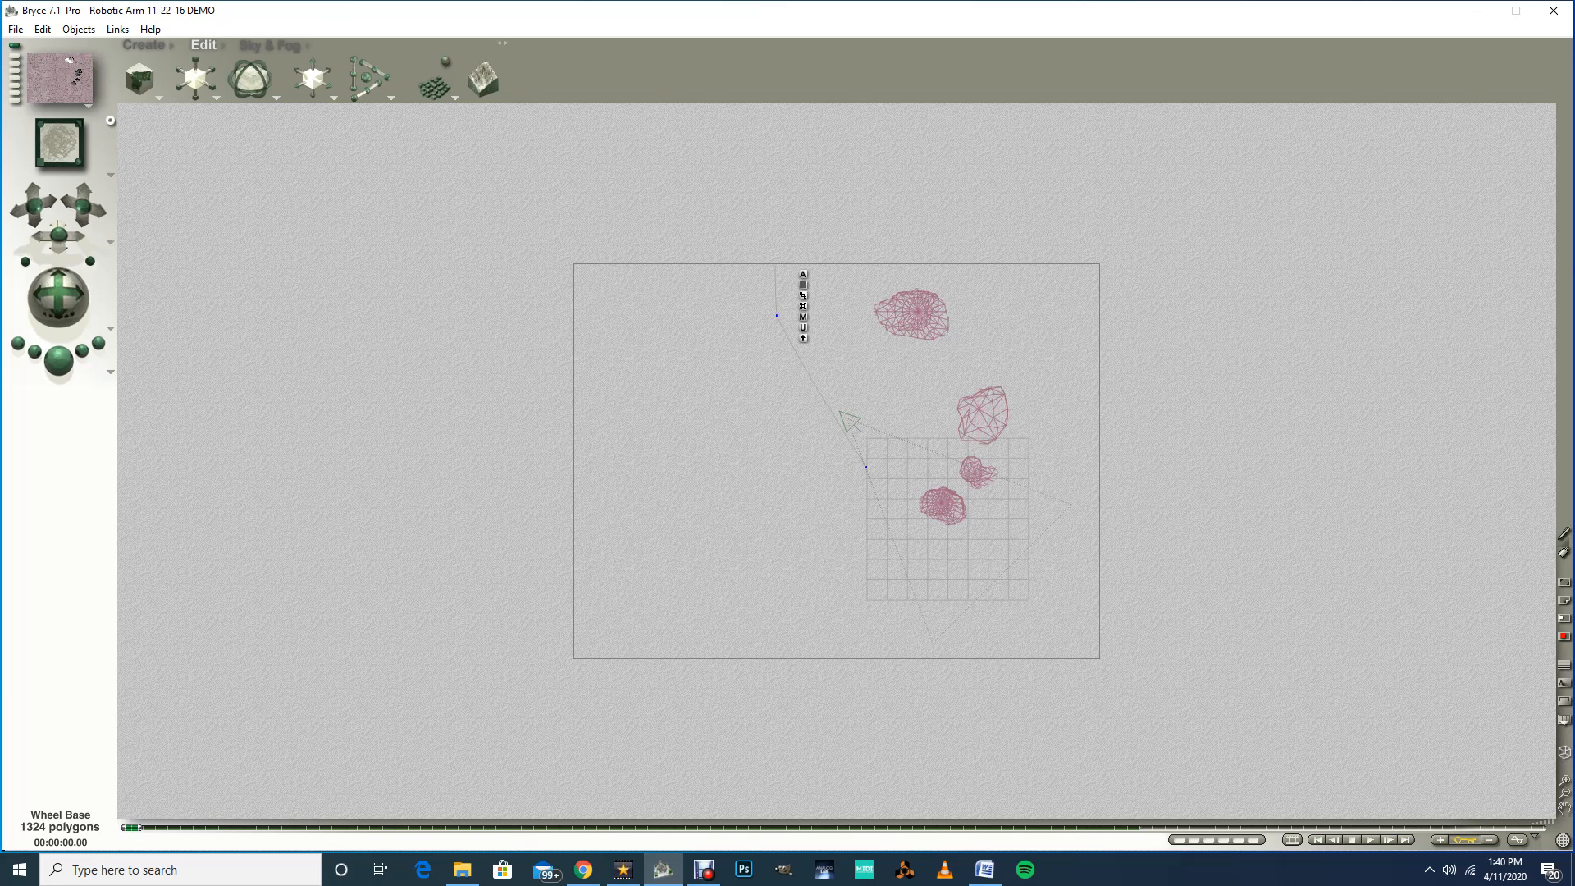
# Step: Save the scene as 12 followed by the student's surname in the Assignment 12 - Rotating Limb folder on the Desktop
pyautogui.click(16, 28)
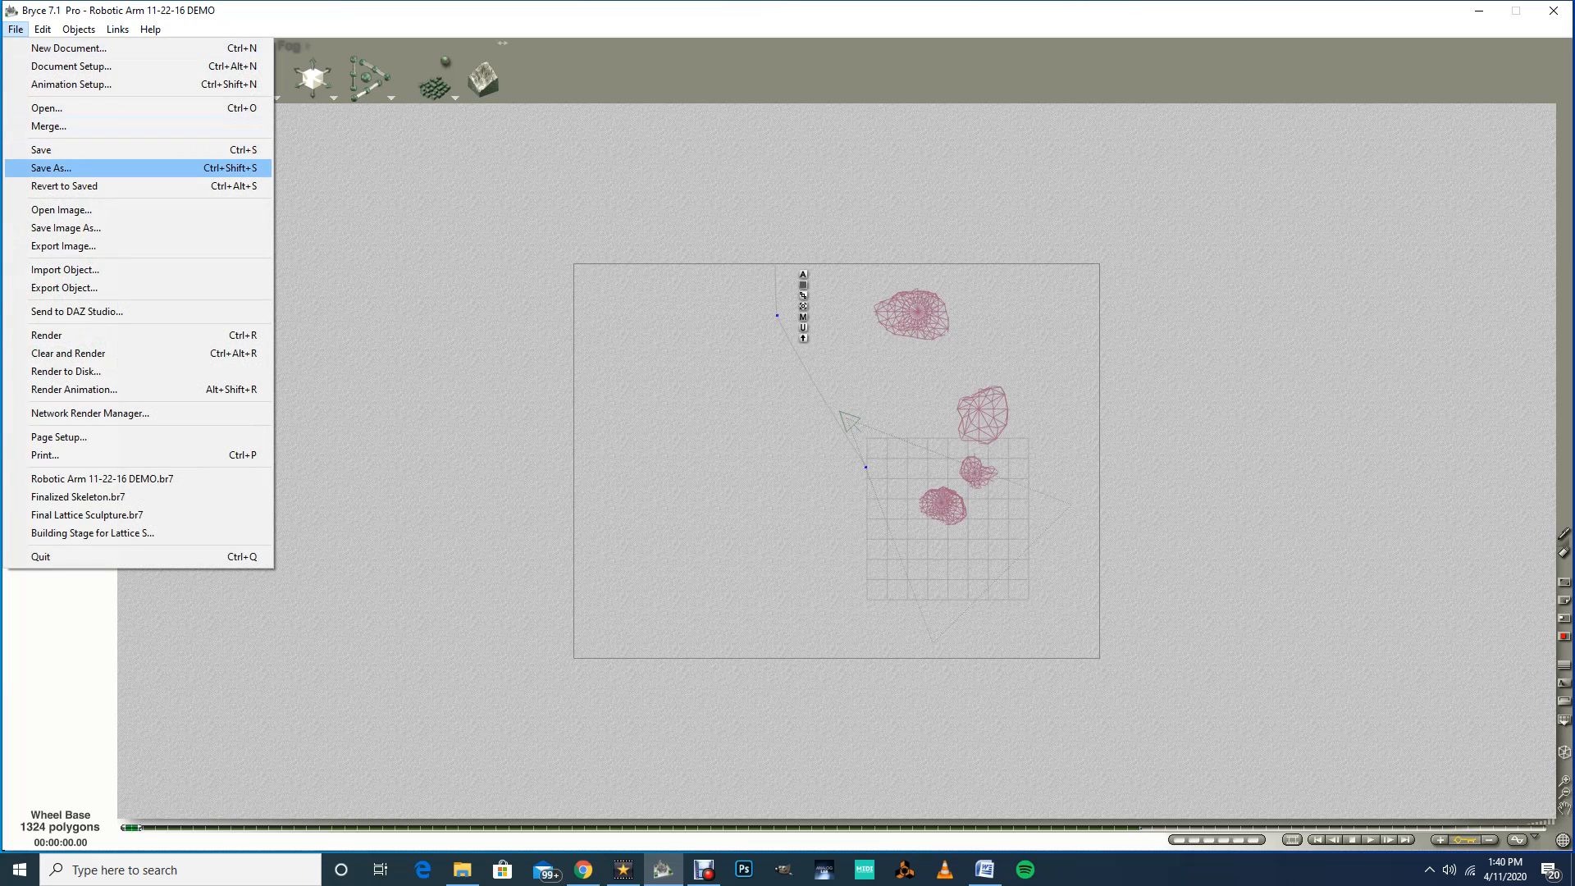
pyautogui.click(51, 167)
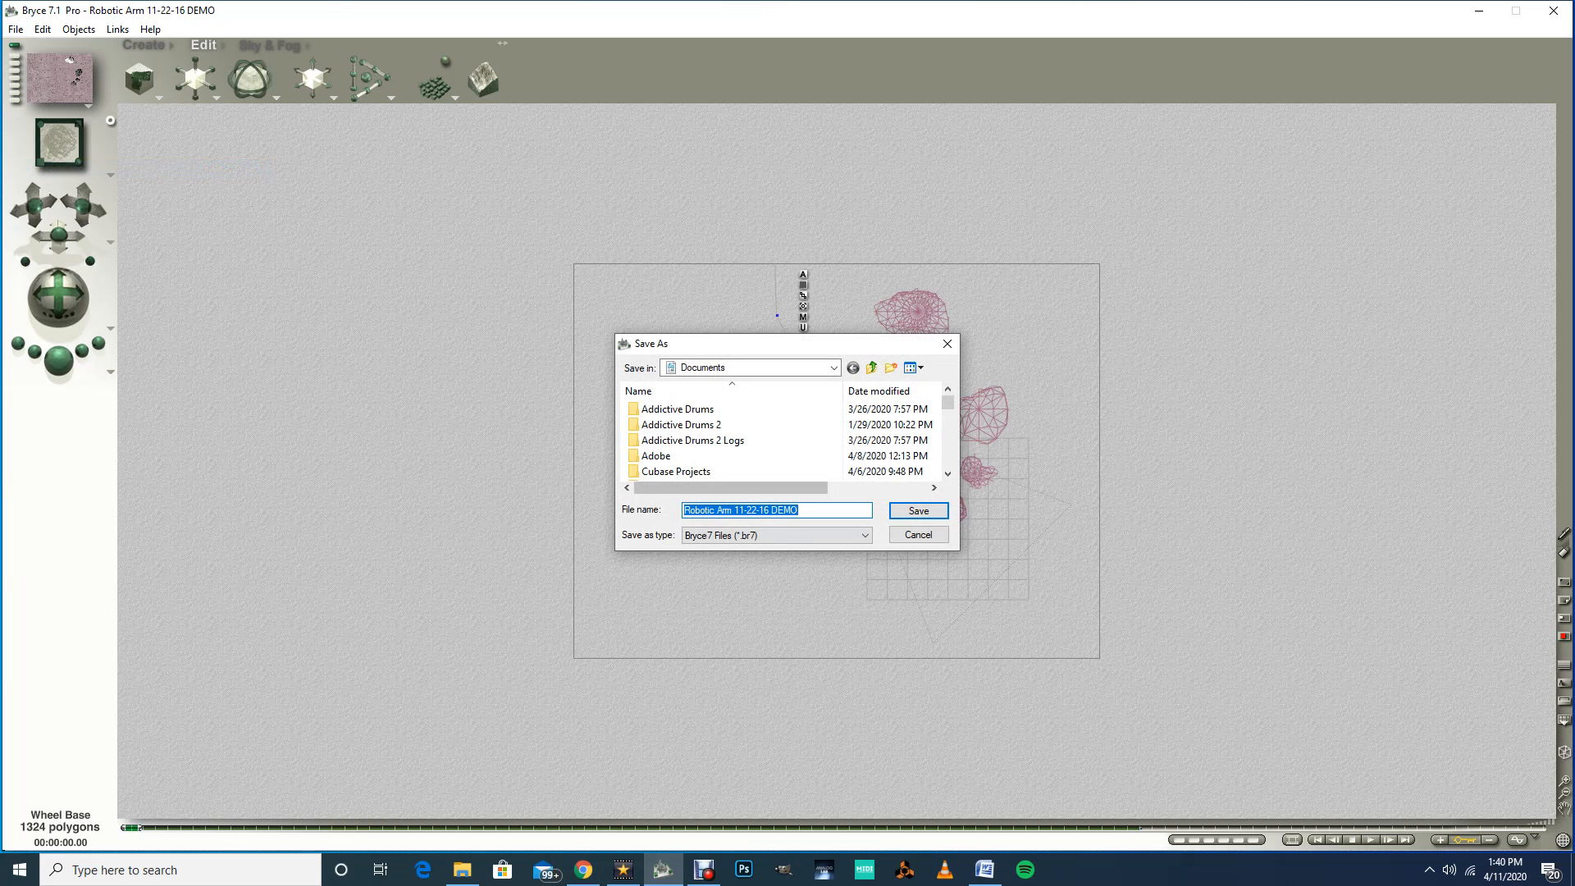
pyautogui.write('1')
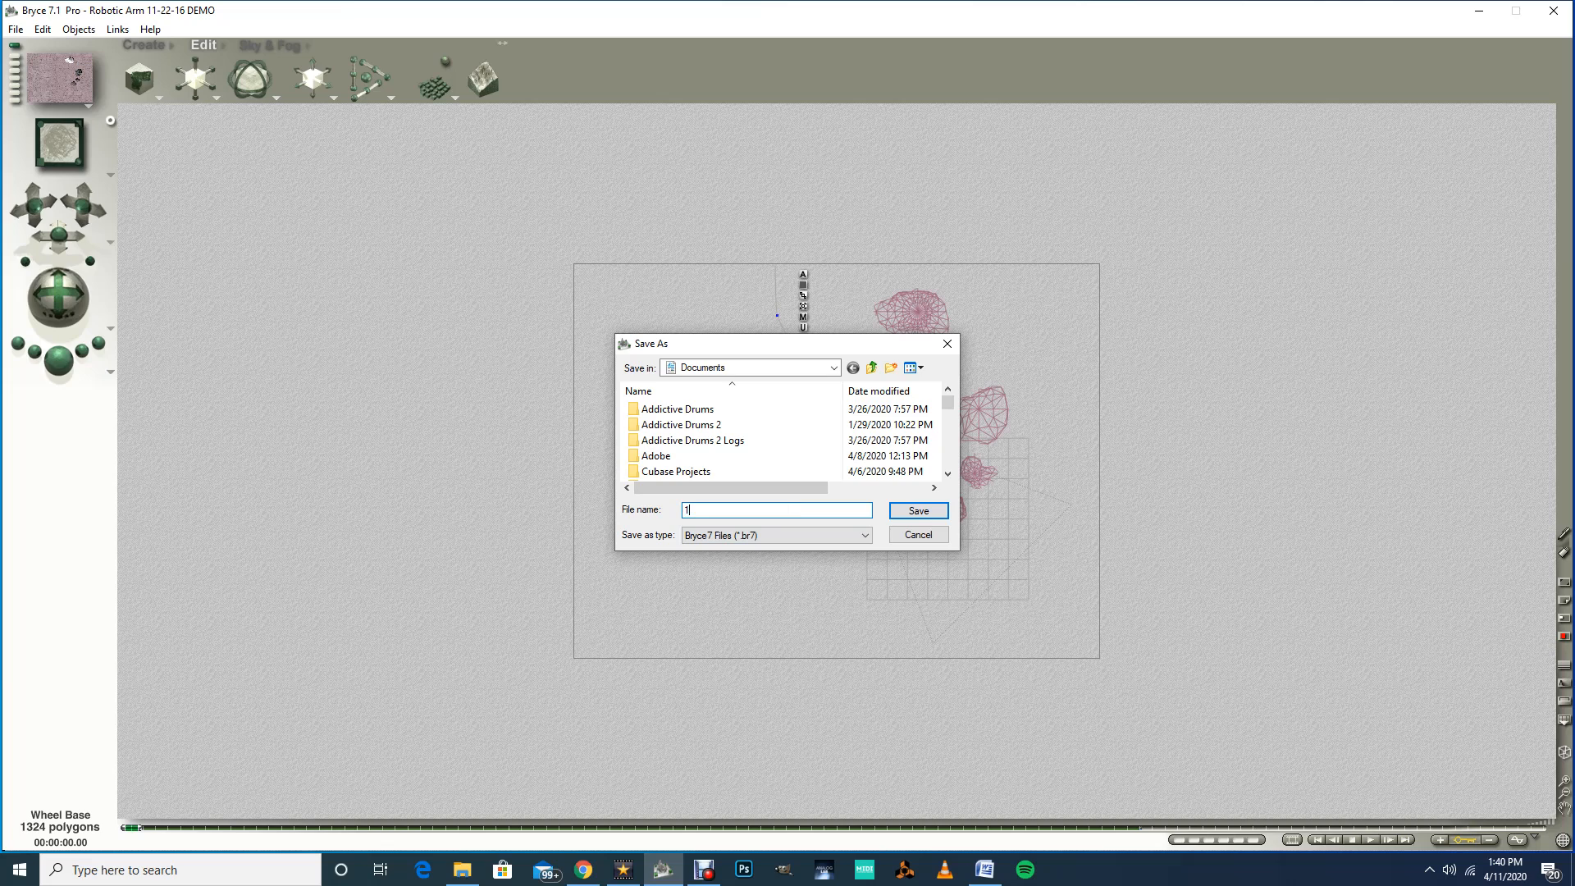
pyautogui.write('2-Acker')
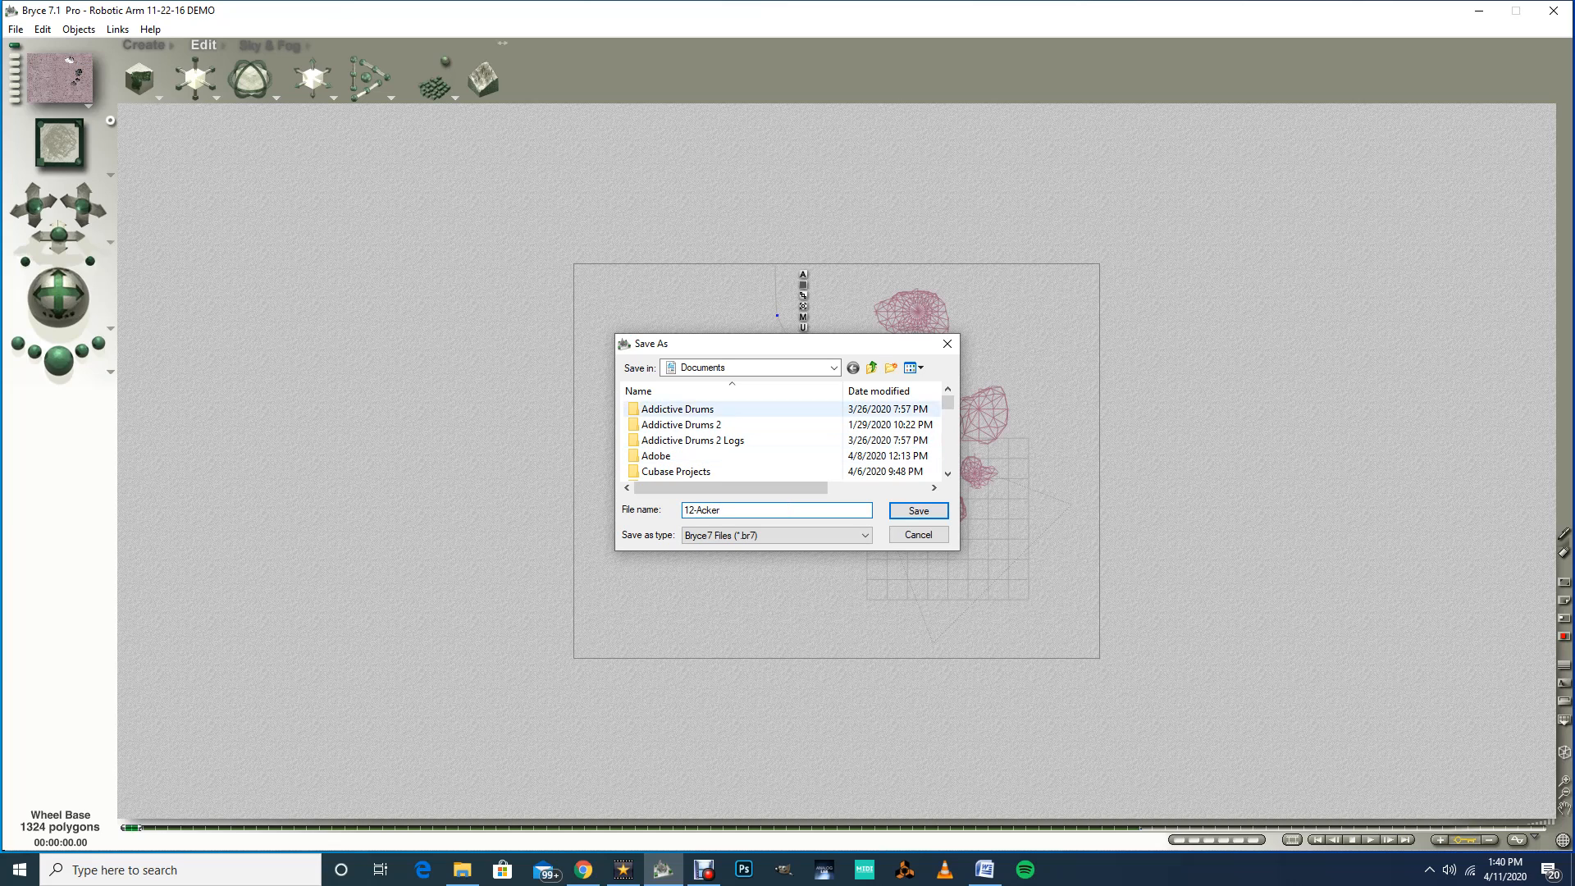
pyautogui.click(833, 367)
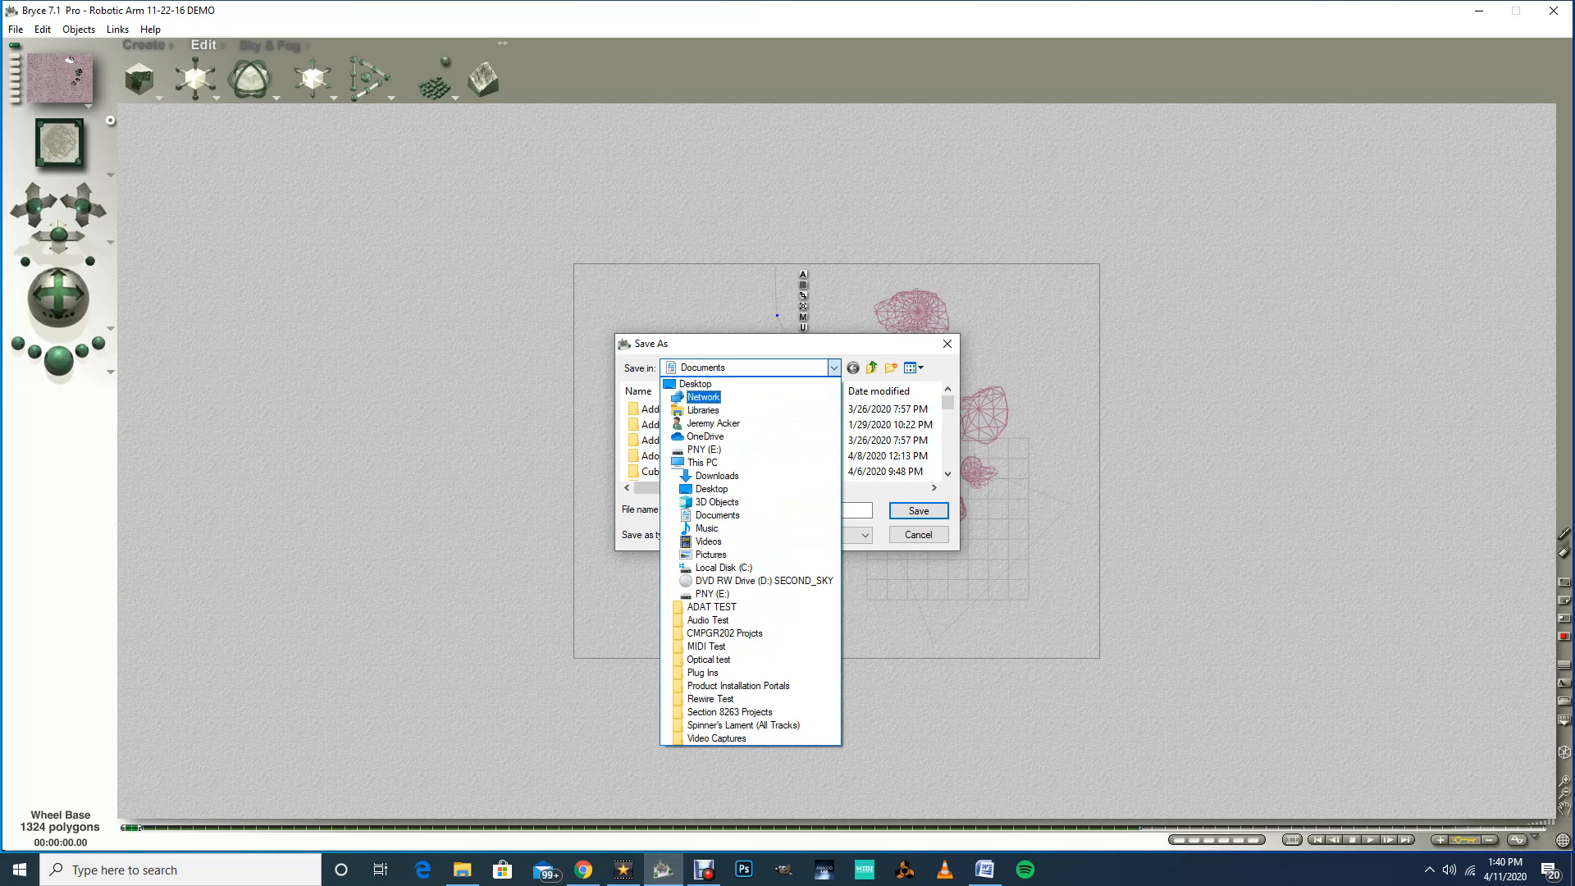
pyautogui.click(696, 384)
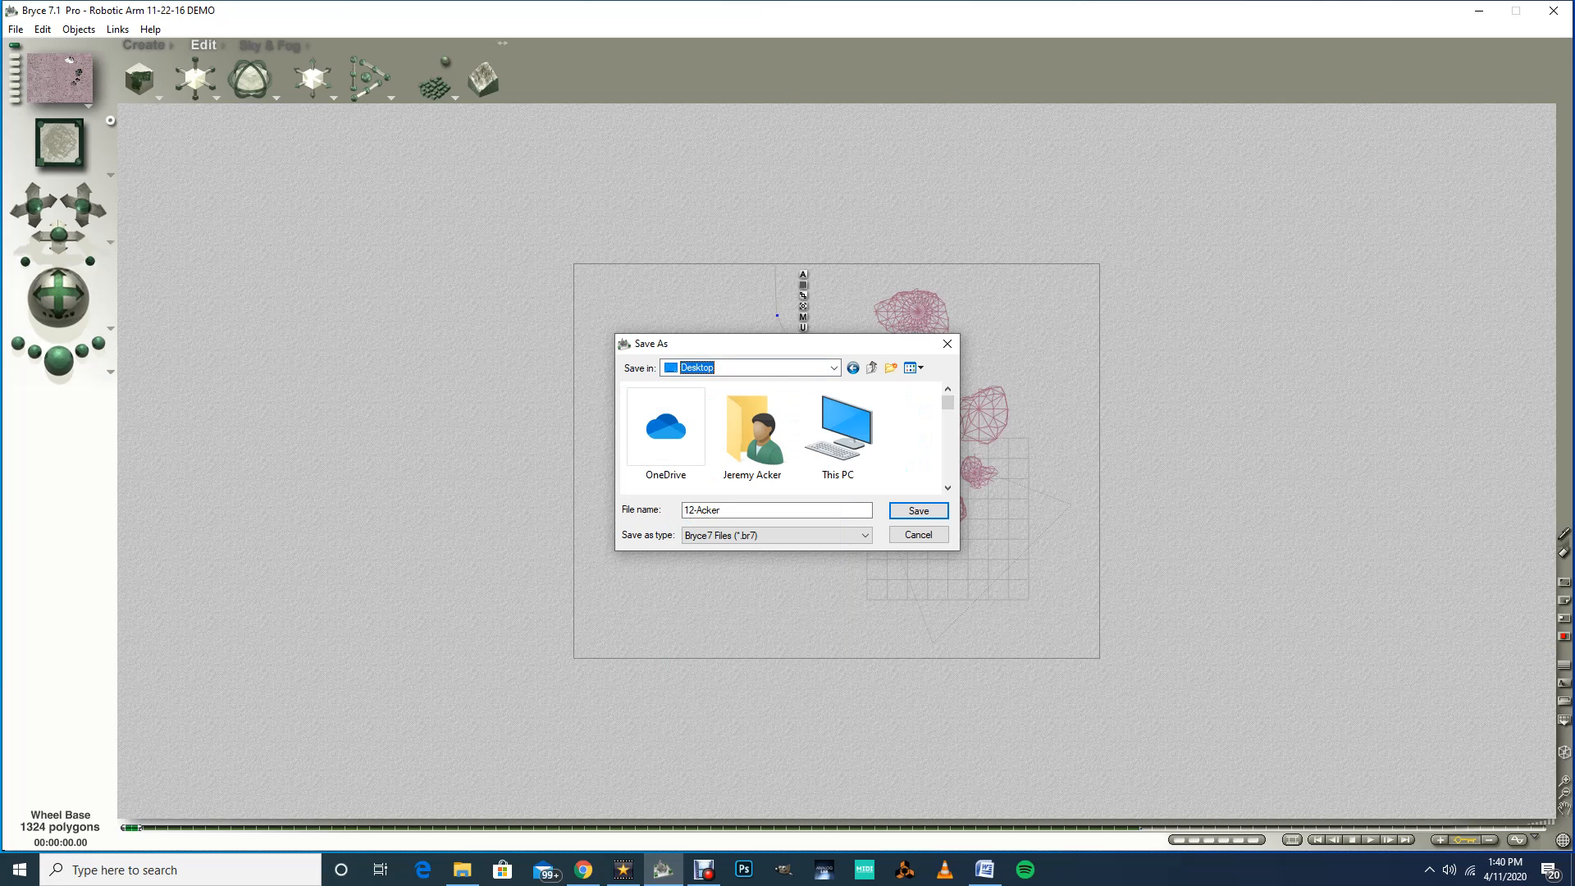
pyautogui.moveTo(947, 401); pyautogui.dragTo(947, 427)
pyautogui.doubleClick(837, 414)
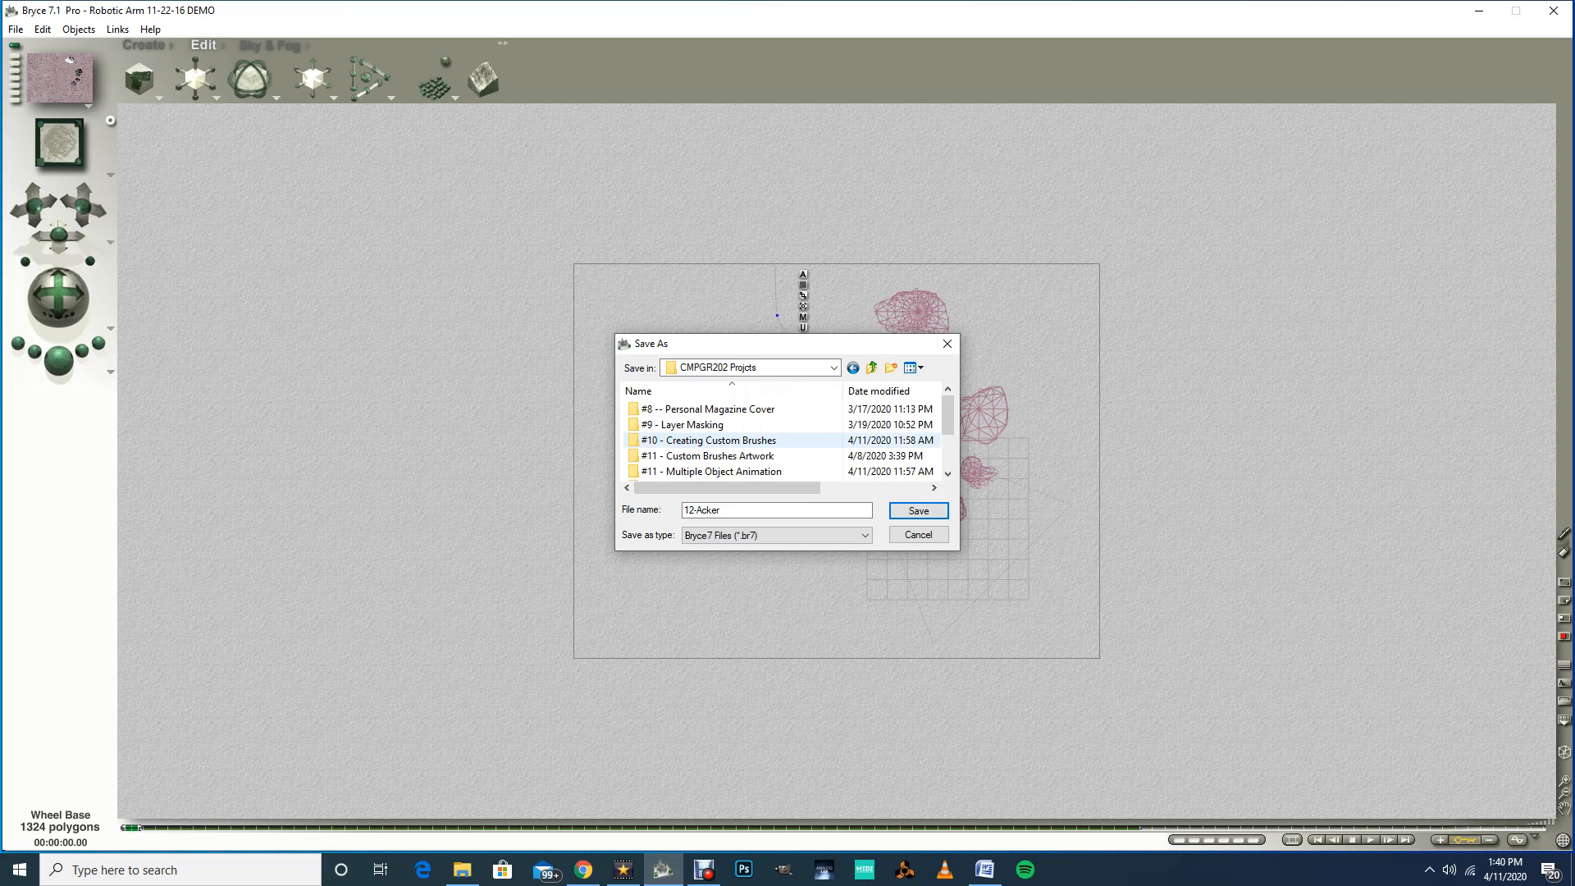
pyautogui.moveTo(947, 414); pyautogui.dragTo(947, 447)
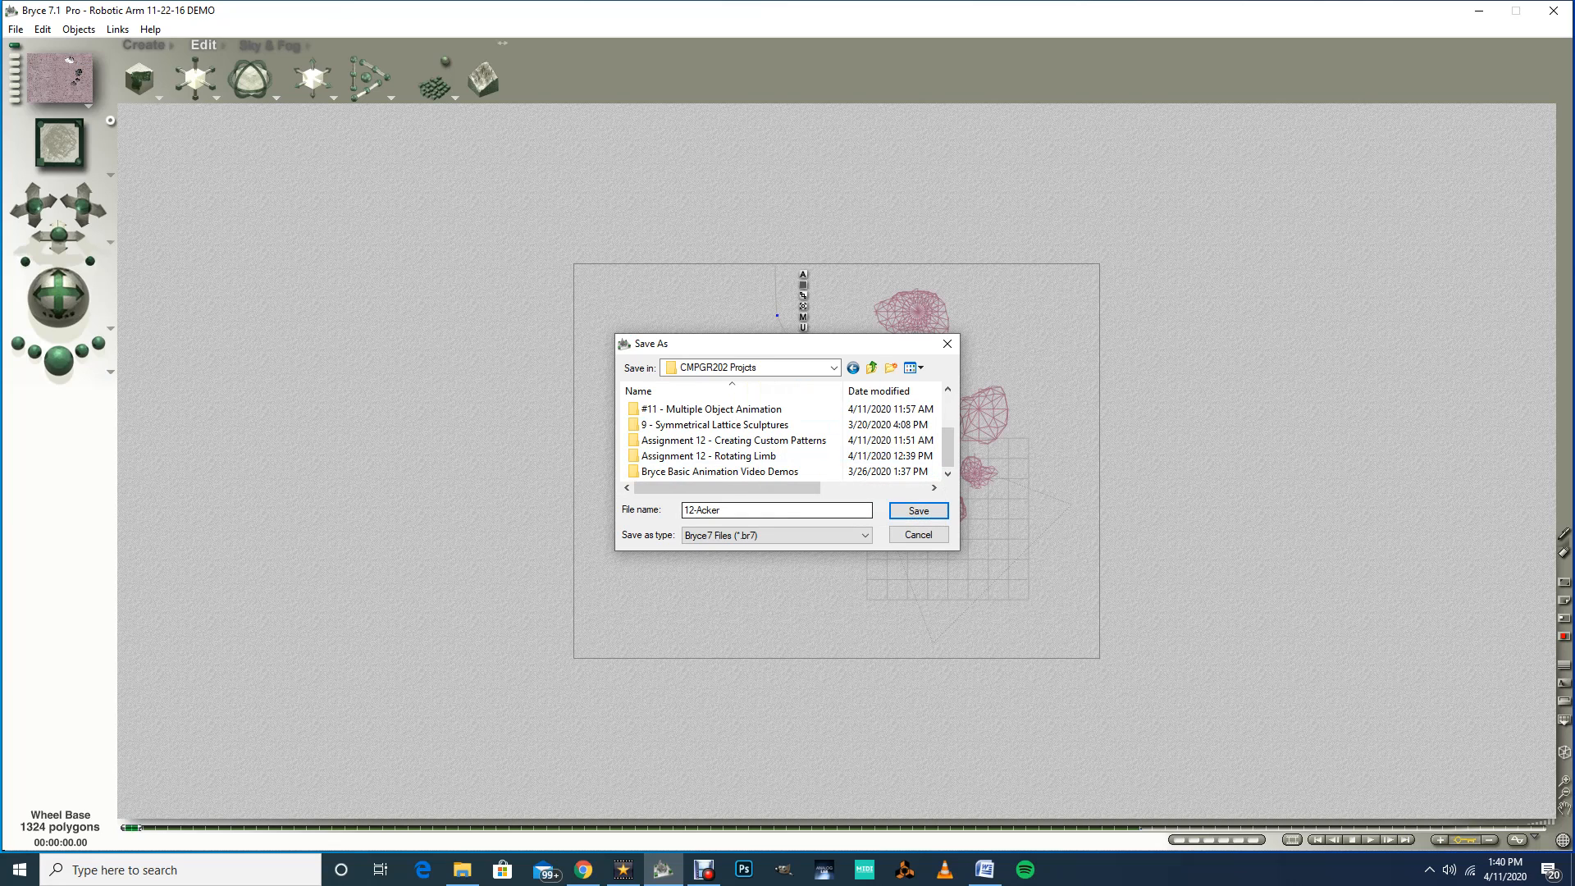
pyautogui.doubleClick(711, 455)
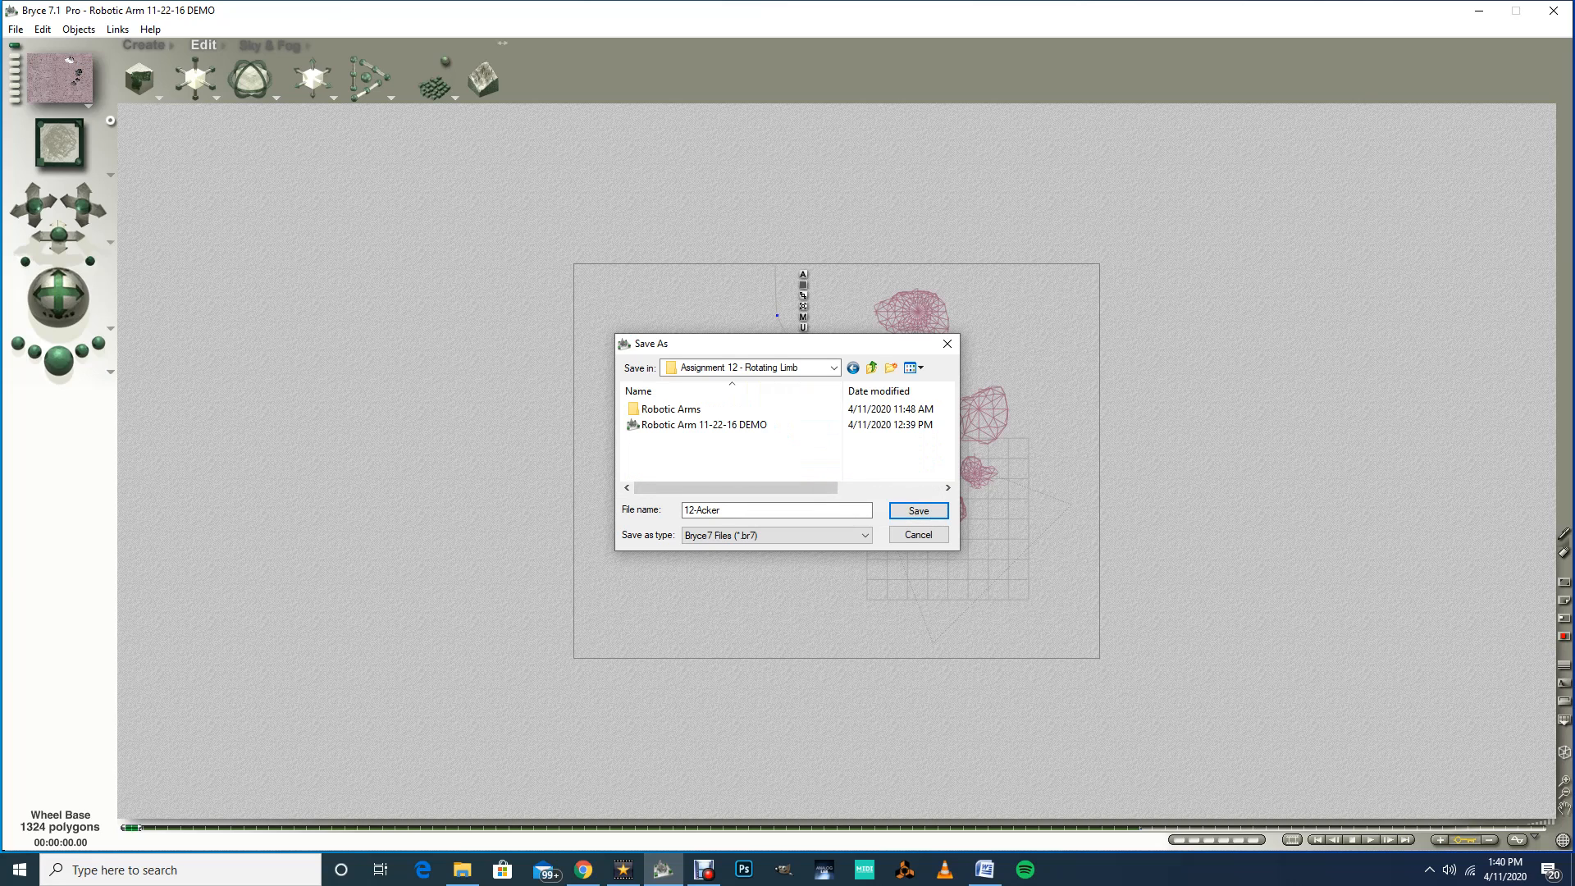
pyautogui.press('Return')
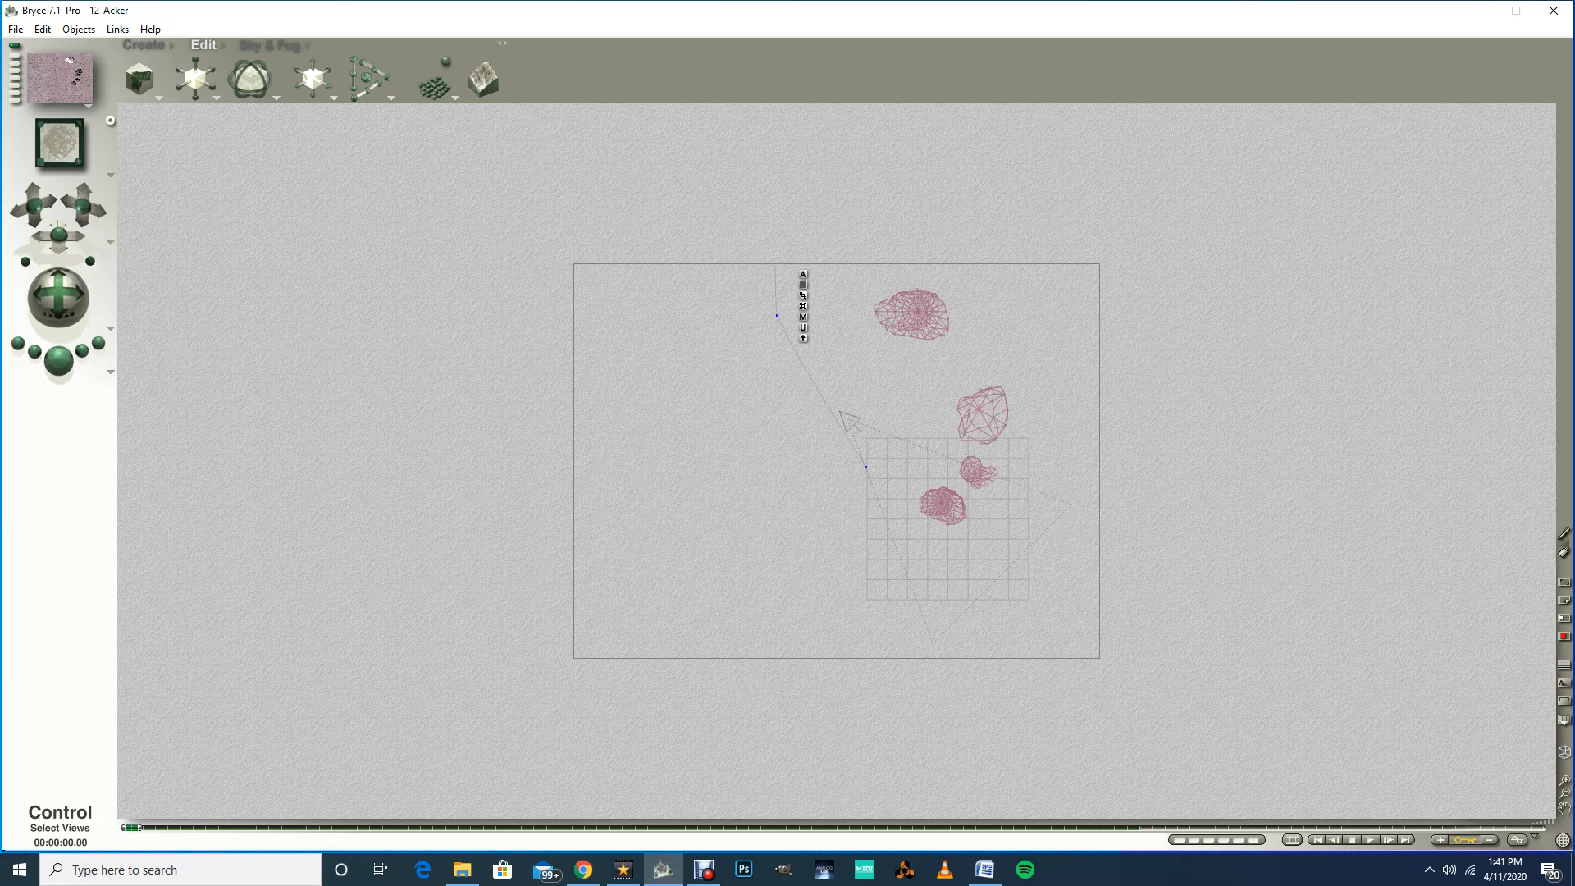
# Step: Switch to Director's View and scrub the timeline to 3 seconds to check the arm's position
pyautogui.click(109, 174)
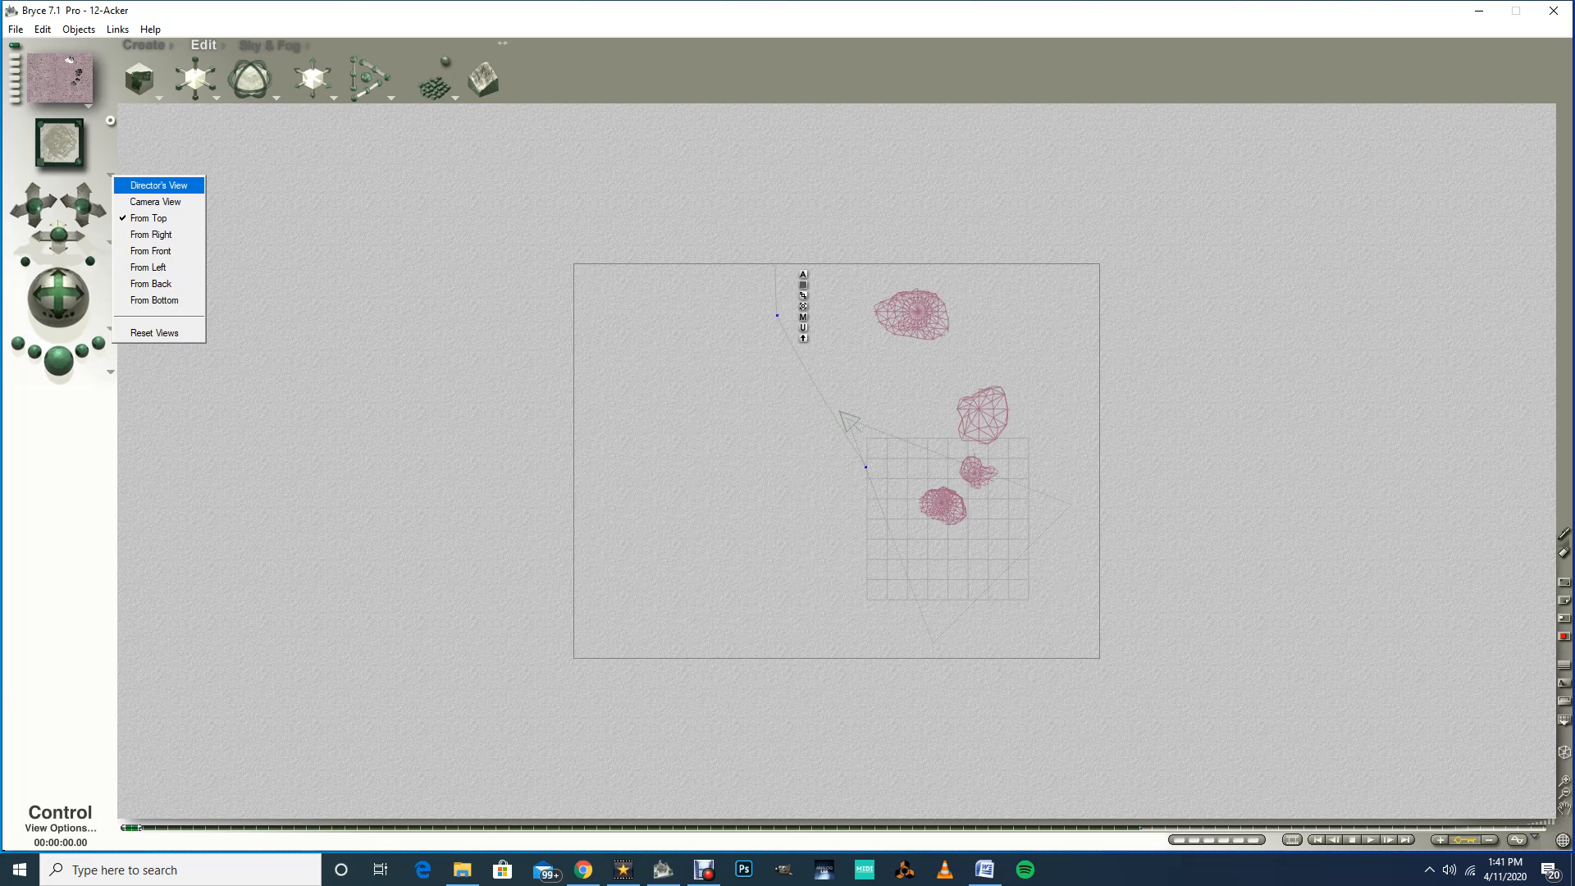
pyautogui.click(158, 186)
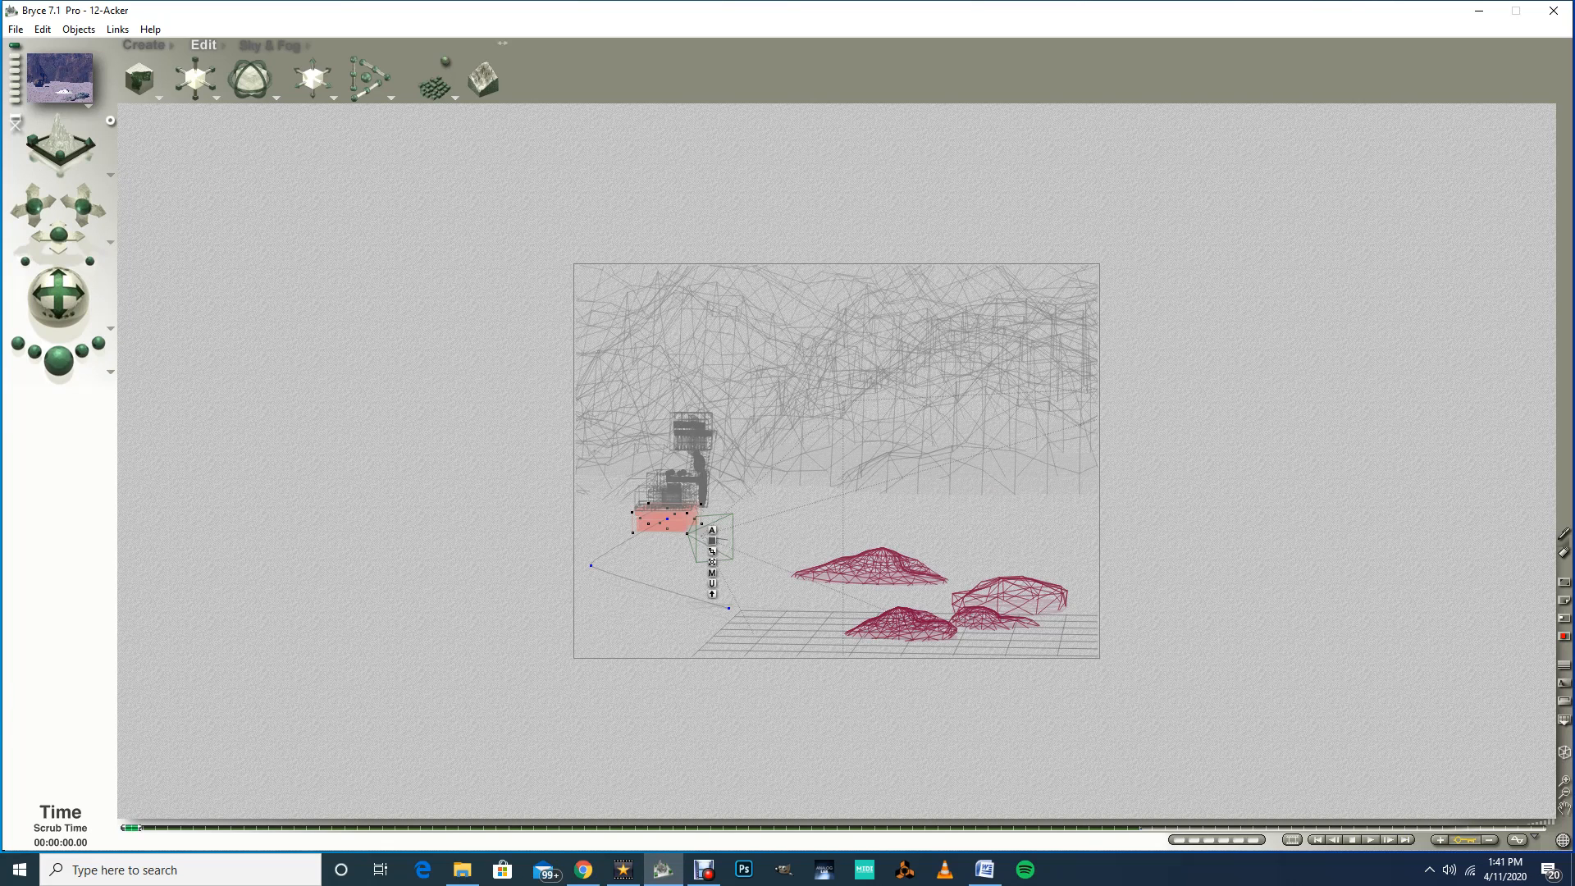
pyautogui.moveTo(132, 827); pyautogui.dragTo(509, 827)
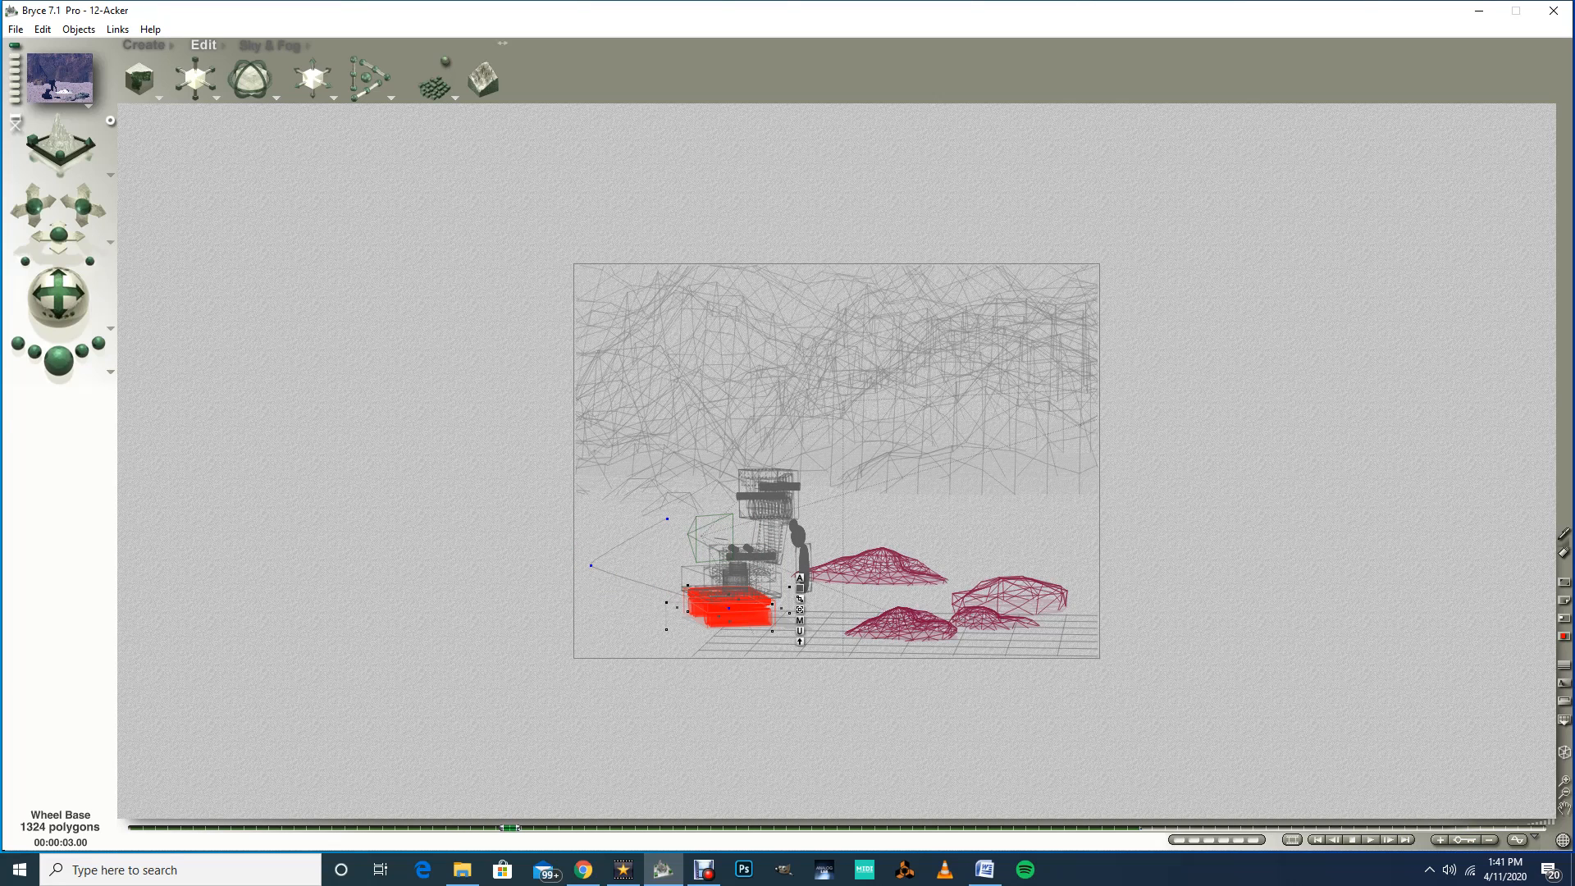
# Step: Select the Wheel Base JT object among the overlapping parts and return to the first keyframe, dismissing the add-keyframe list
pyautogui.rightClick(732, 580)
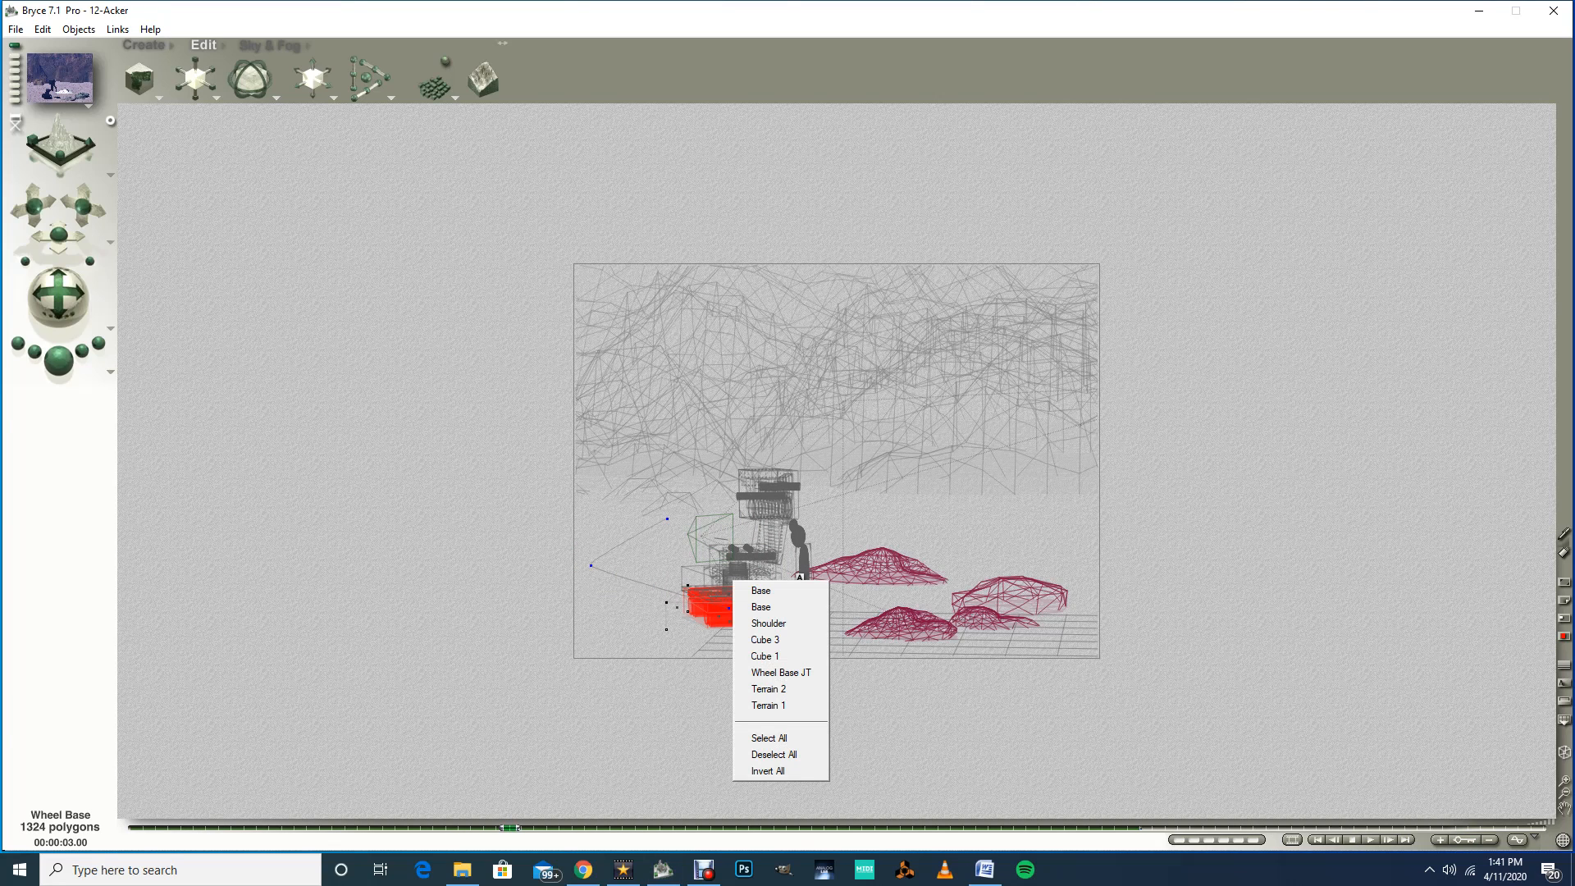
pyautogui.click(780, 673)
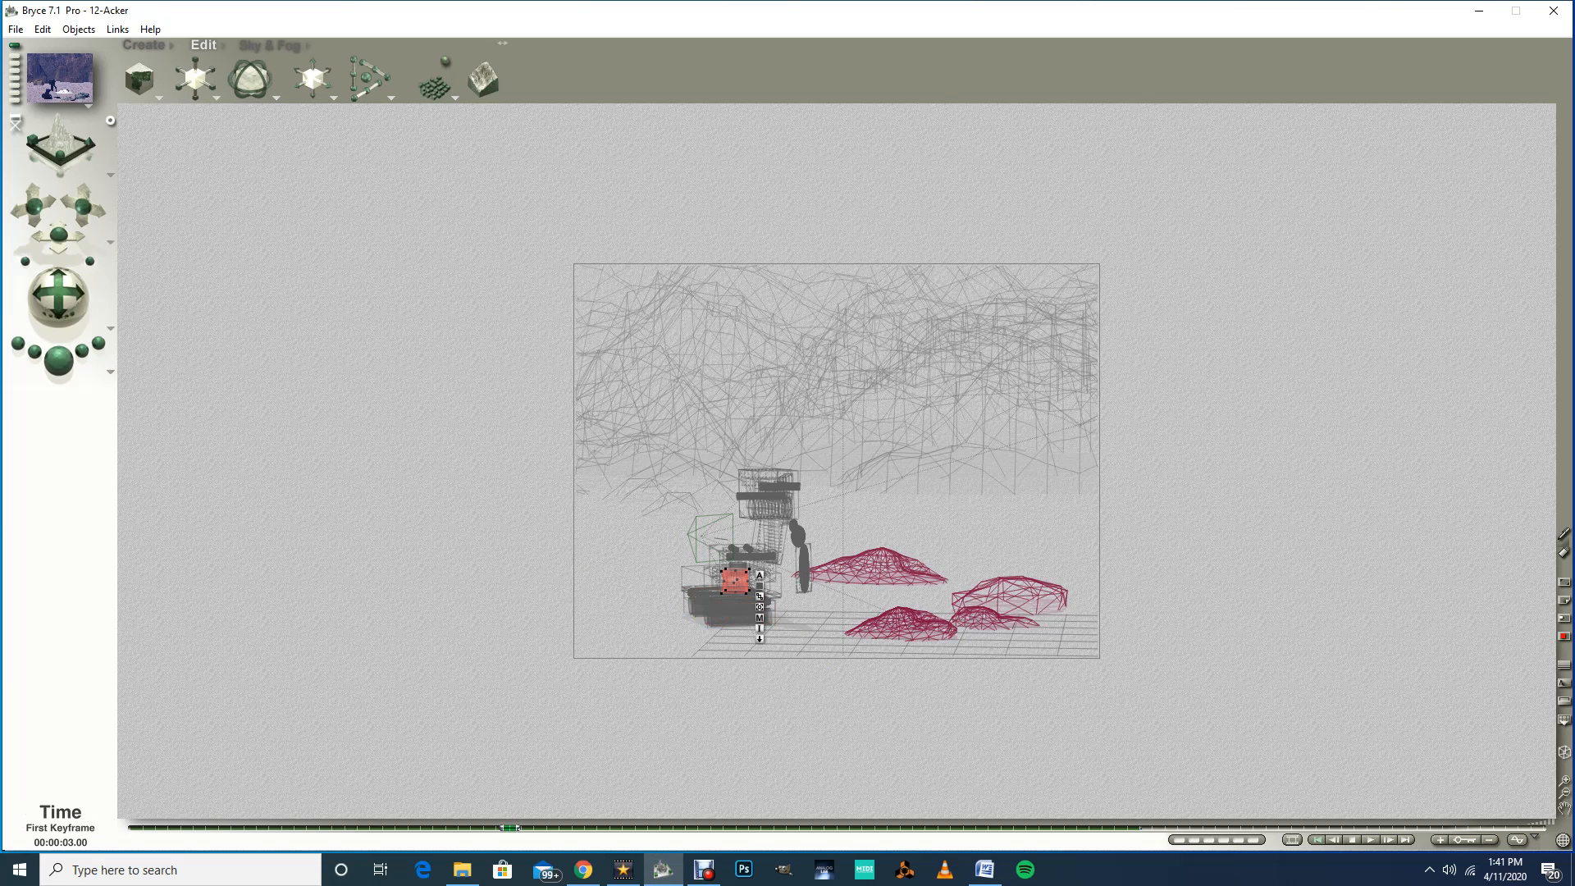
pyautogui.click(1317, 840)
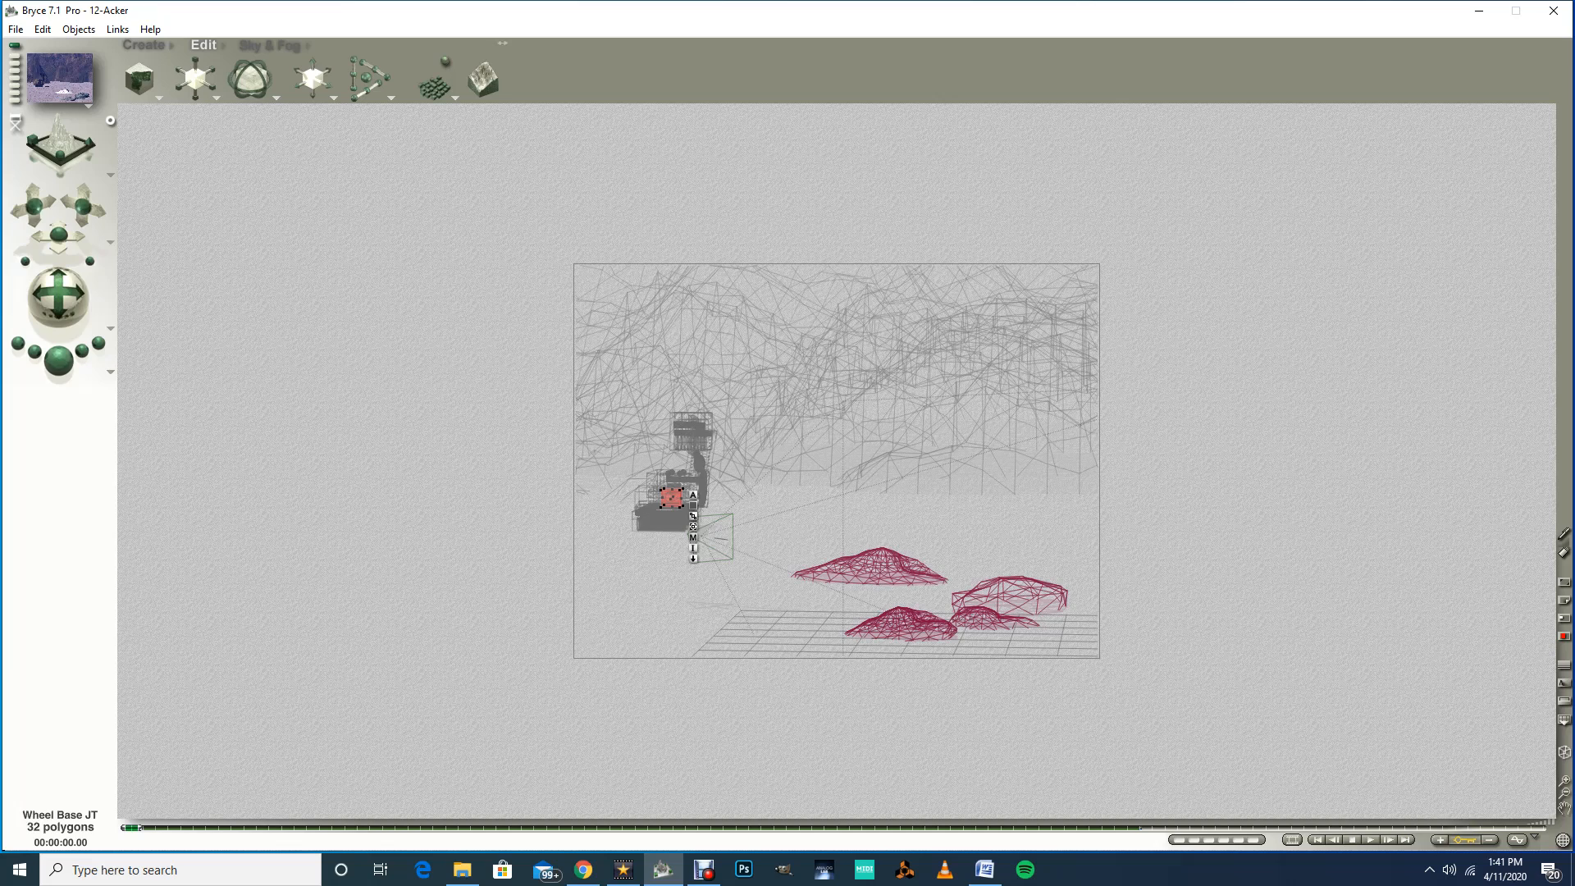
pyautogui.click(1440, 839)
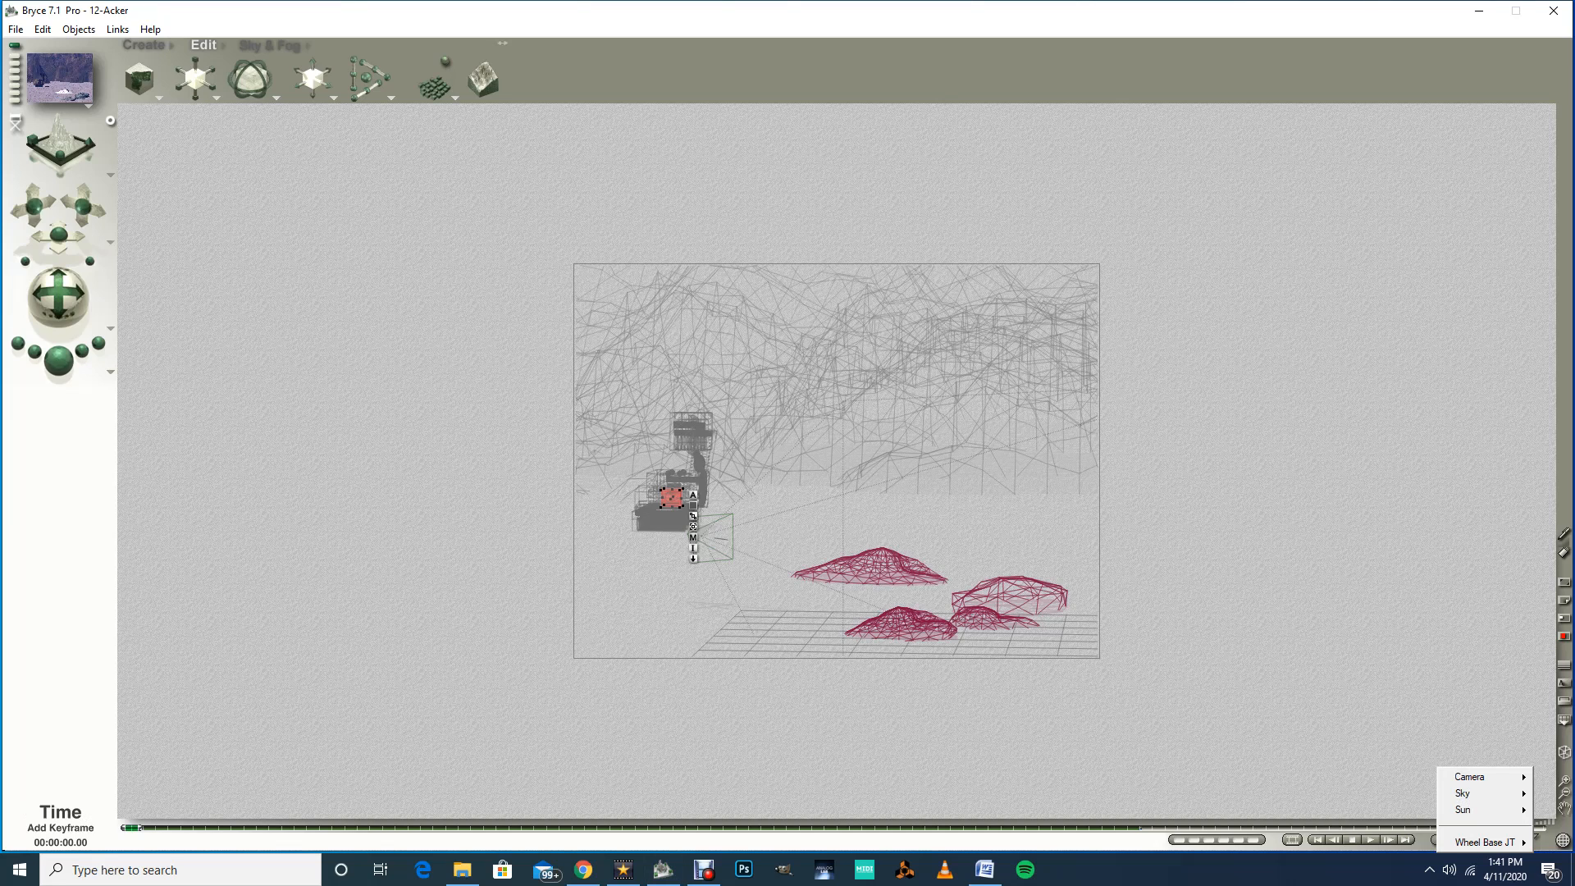
pyautogui.press('Escape')
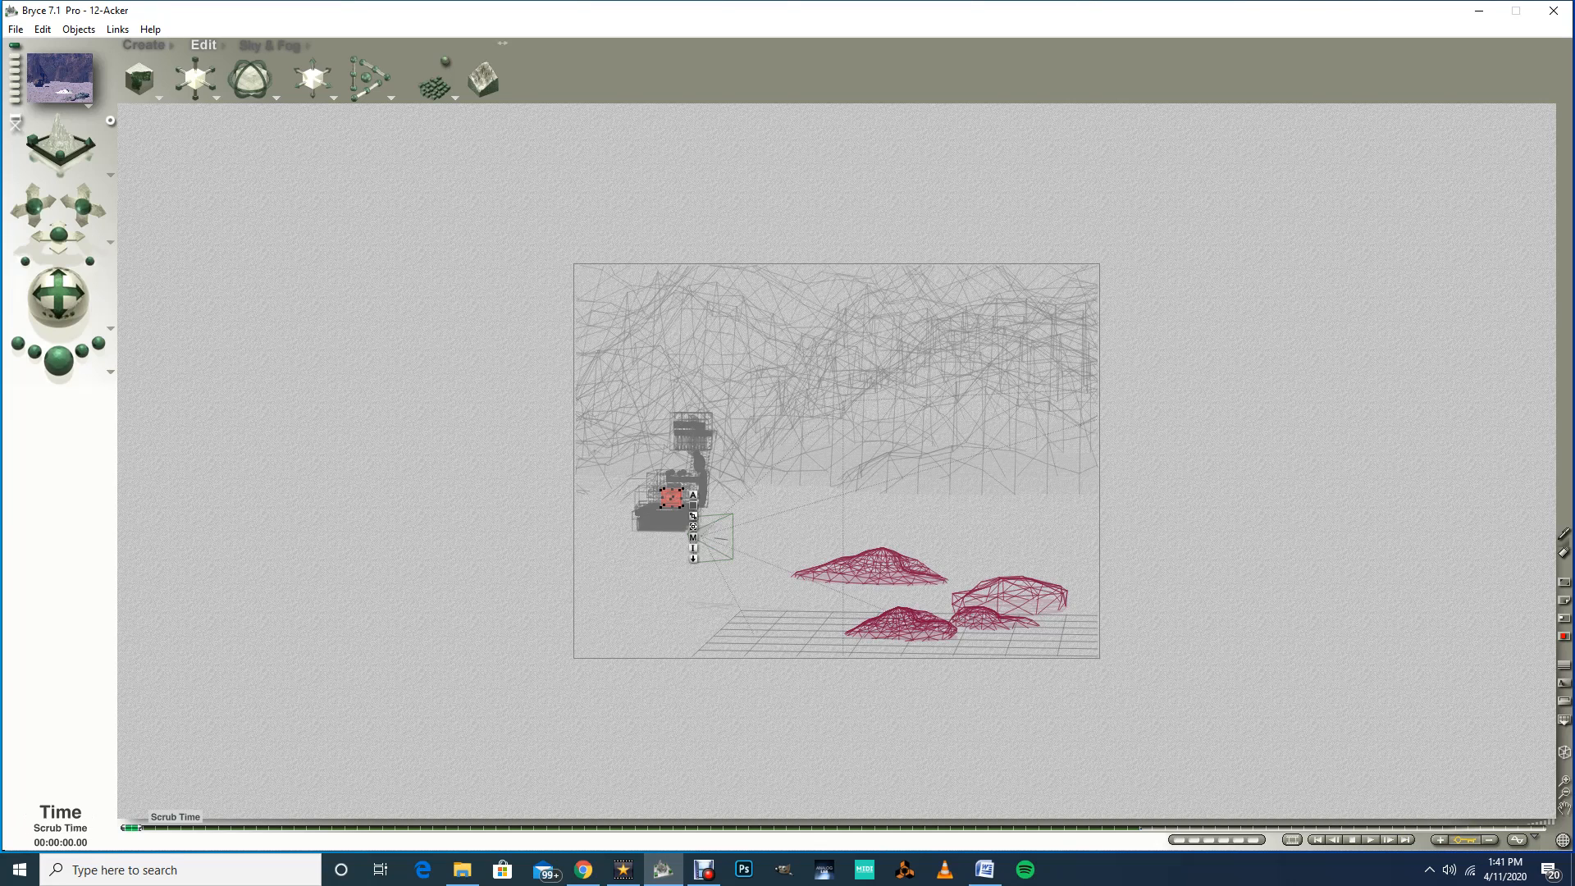
# Step: Scrub the timeline from the start to about 3.07 seconds to watch the joint's motion
pyautogui.moveTo(133, 826); pyautogui.dragTo(497, 827)
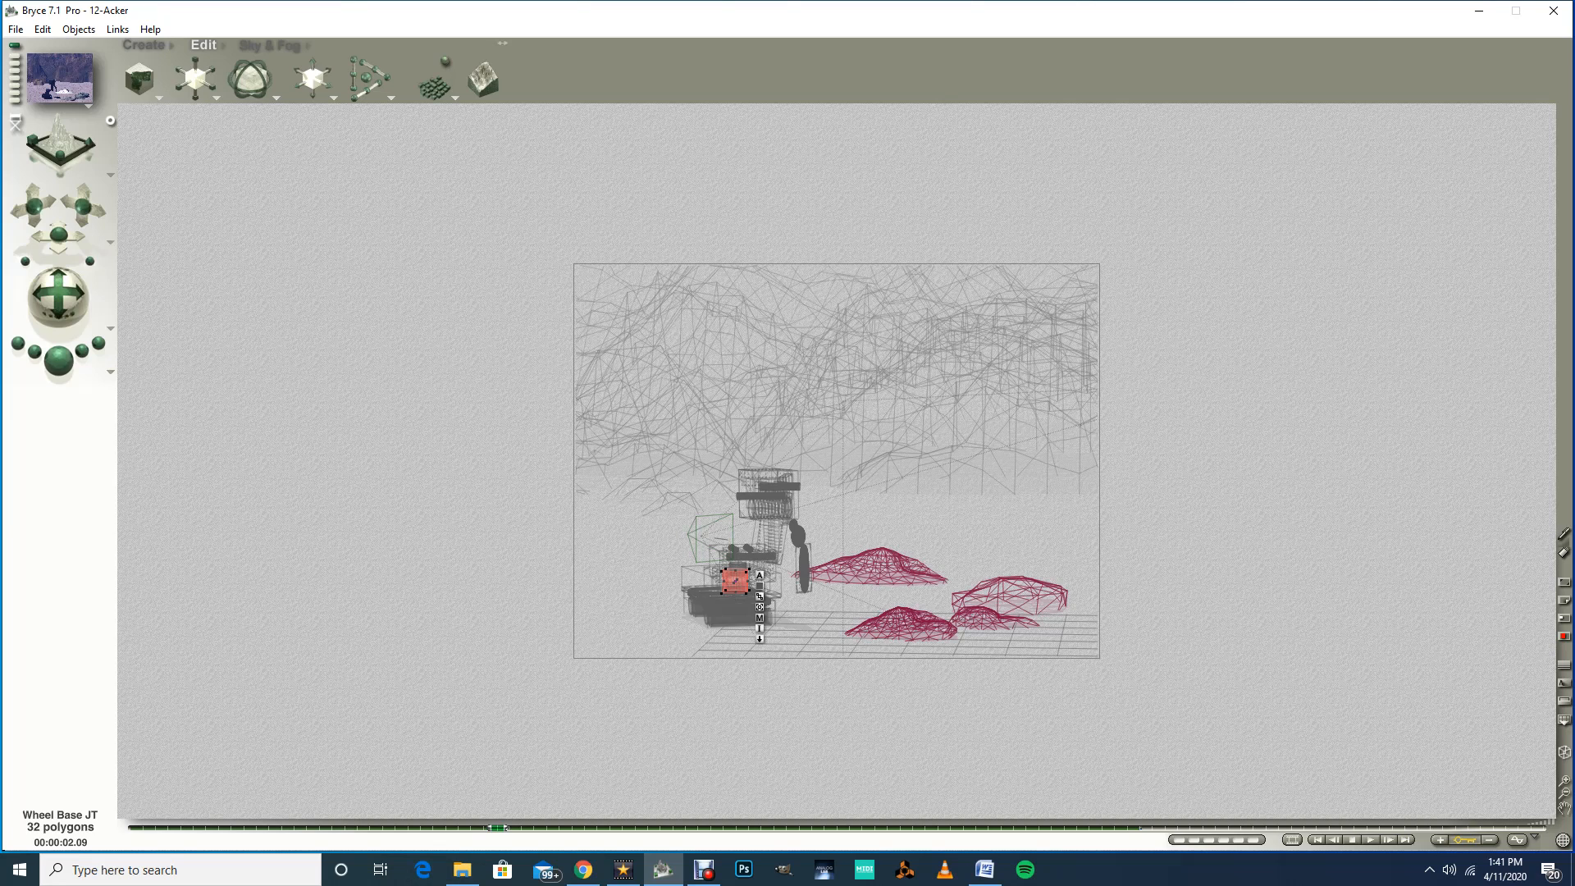
pyautogui.moveTo(498, 827); pyautogui.dragTo(598, 827)
pyautogui.moveTo(249, 93); pyautogui.dragTo(229, 93)
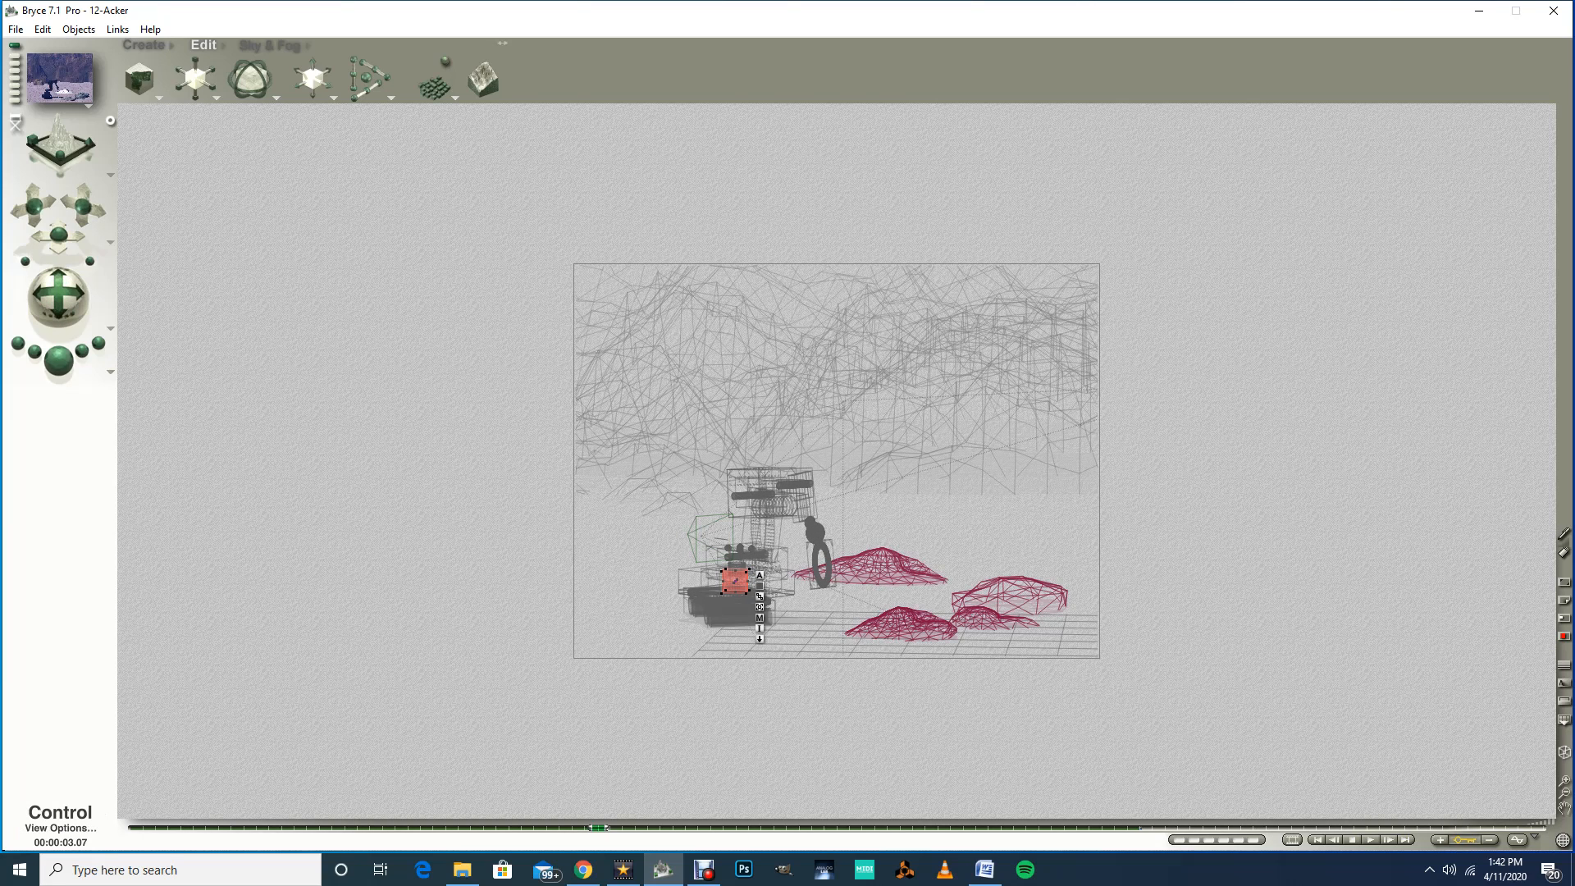
# Step: Inspect the Wheel Base zoomed in from the top view, then return to Director's View at the first keyframe
pyautogui.click(110, 173)
pyautogui.click(146, 219)
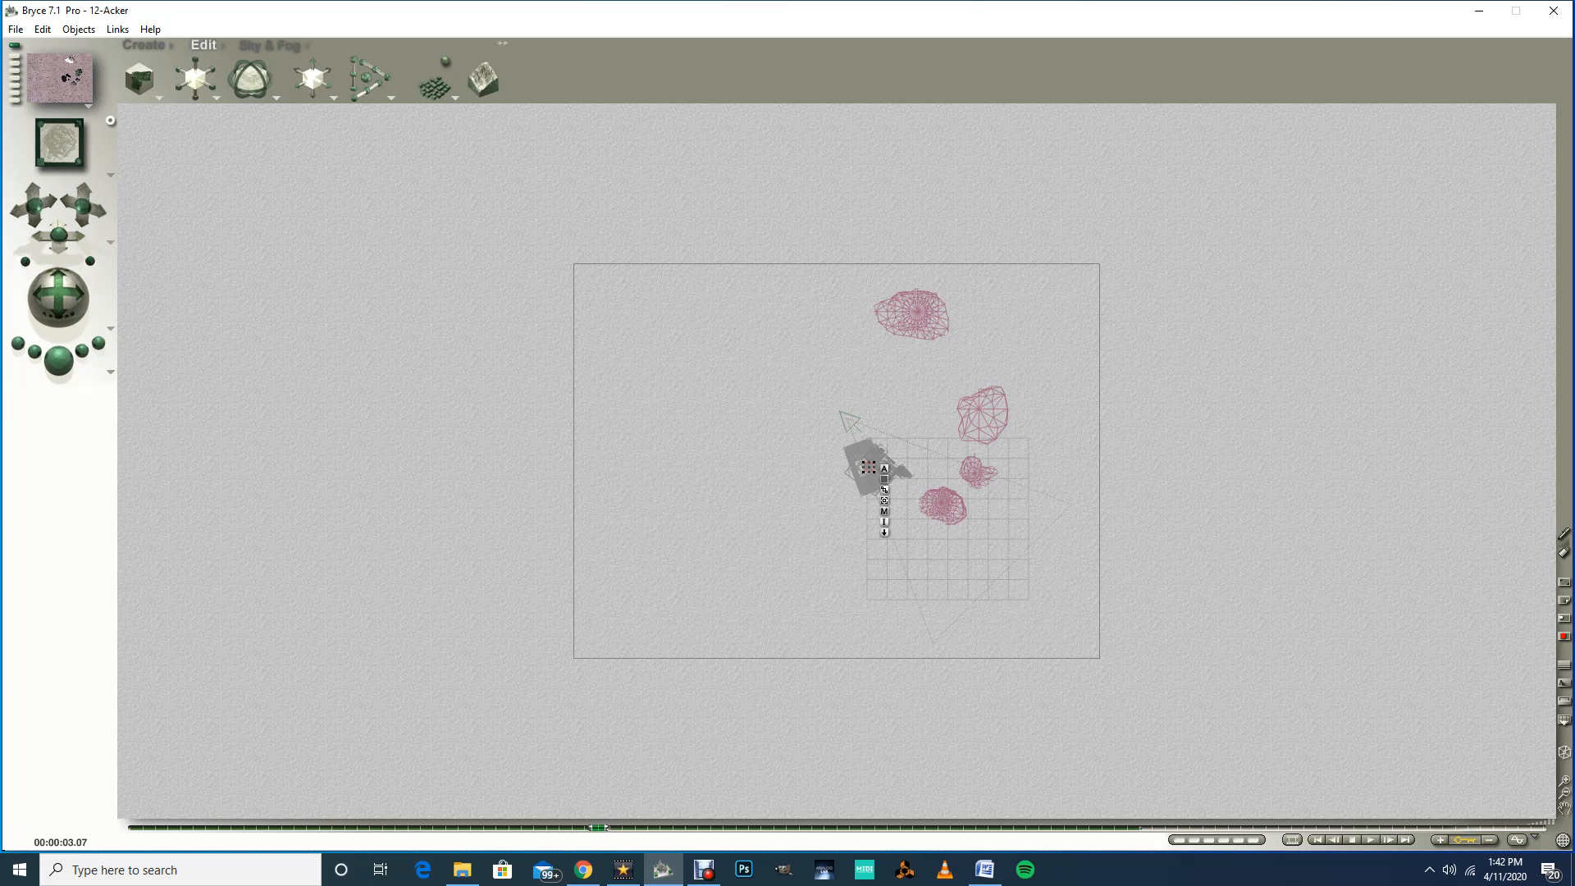
pyautogui.click(1564, 780)
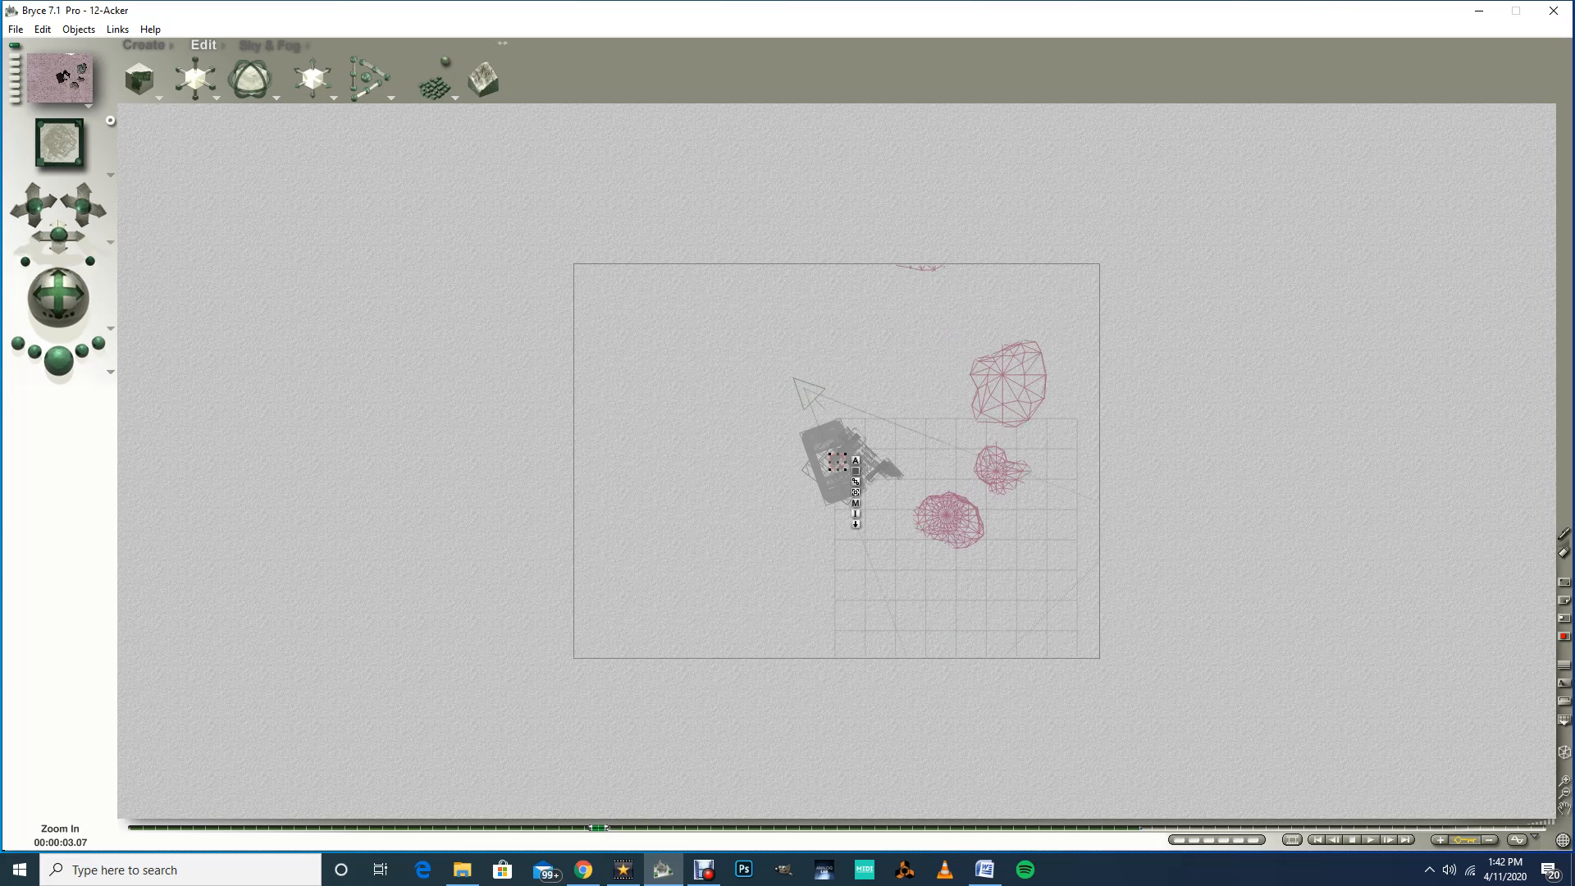
pyautogui.click(1564, 781)
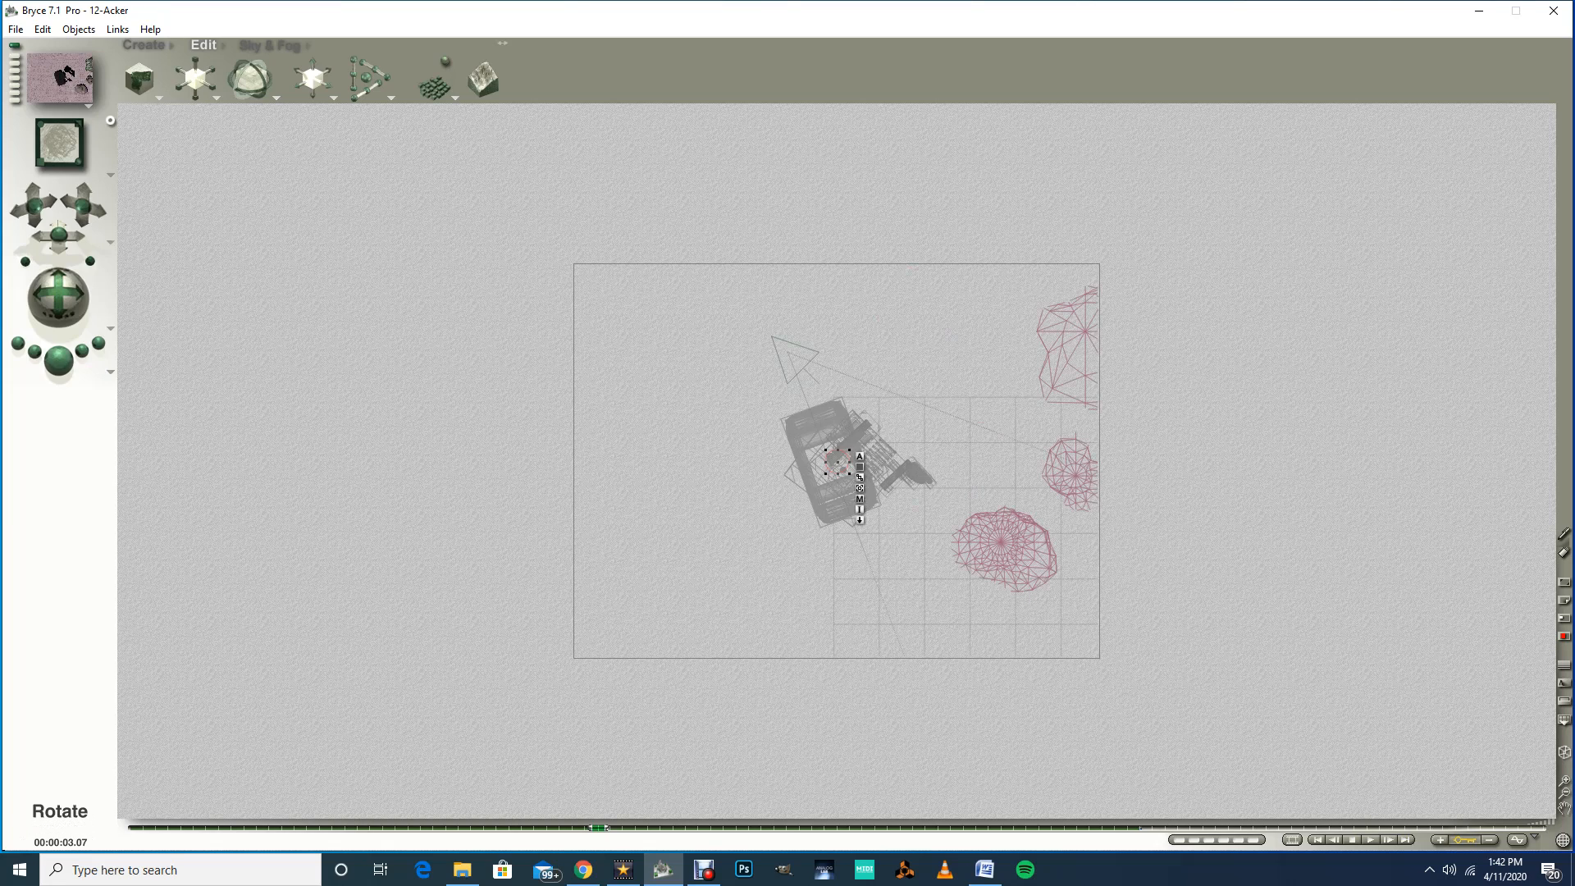
pyautogui.moveTo(269, 79); pyautogui.dragTo(273, 79)
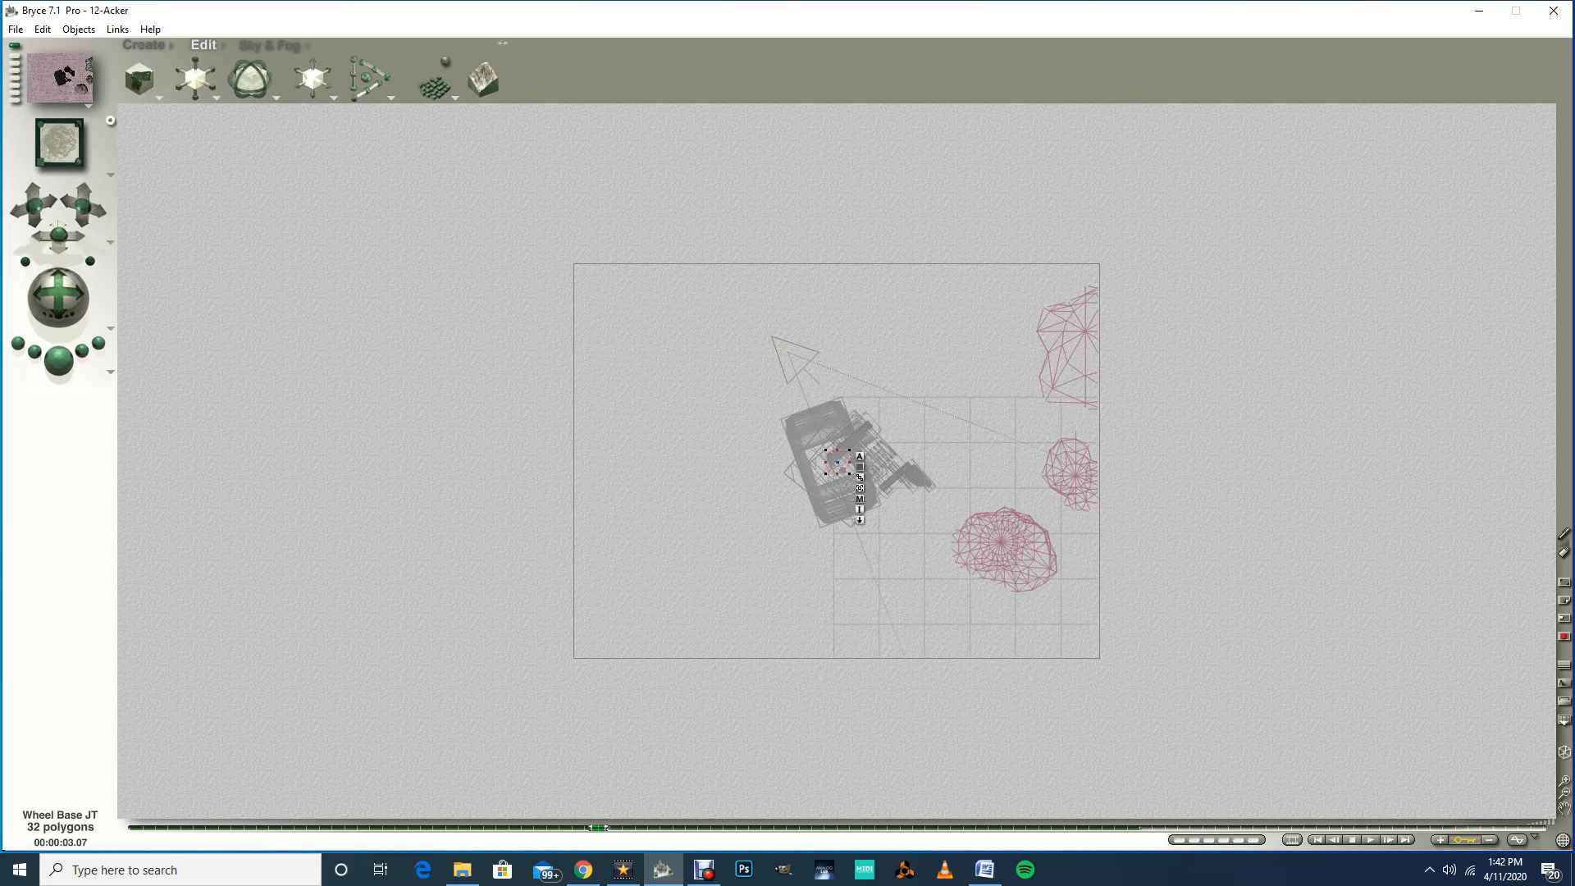
pyautogui.click(110, 175)
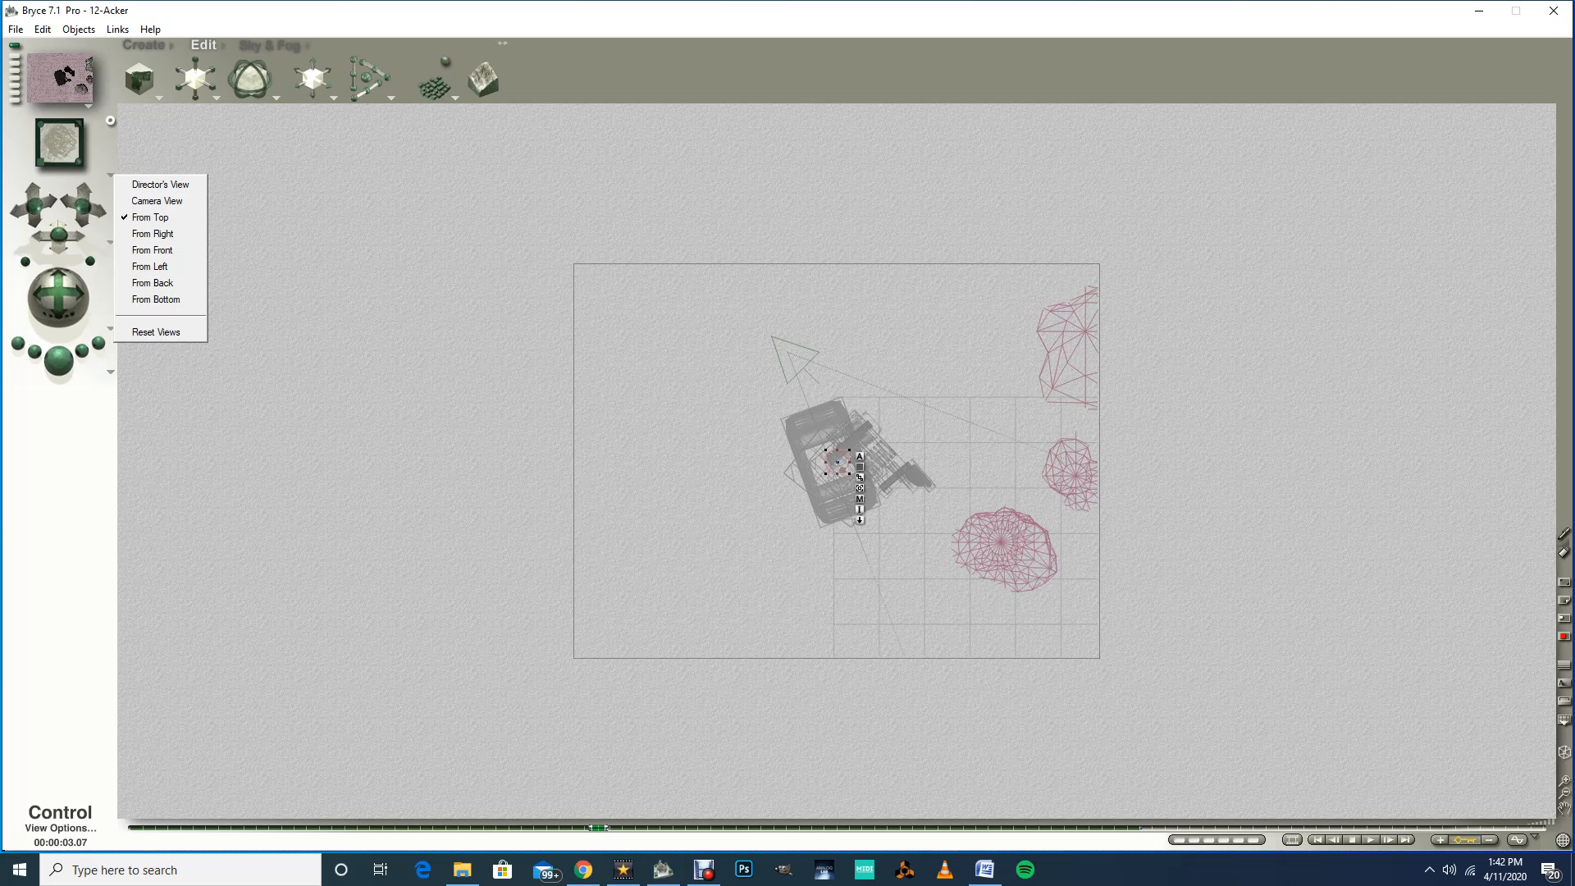
pyautogui.click(160, 184)
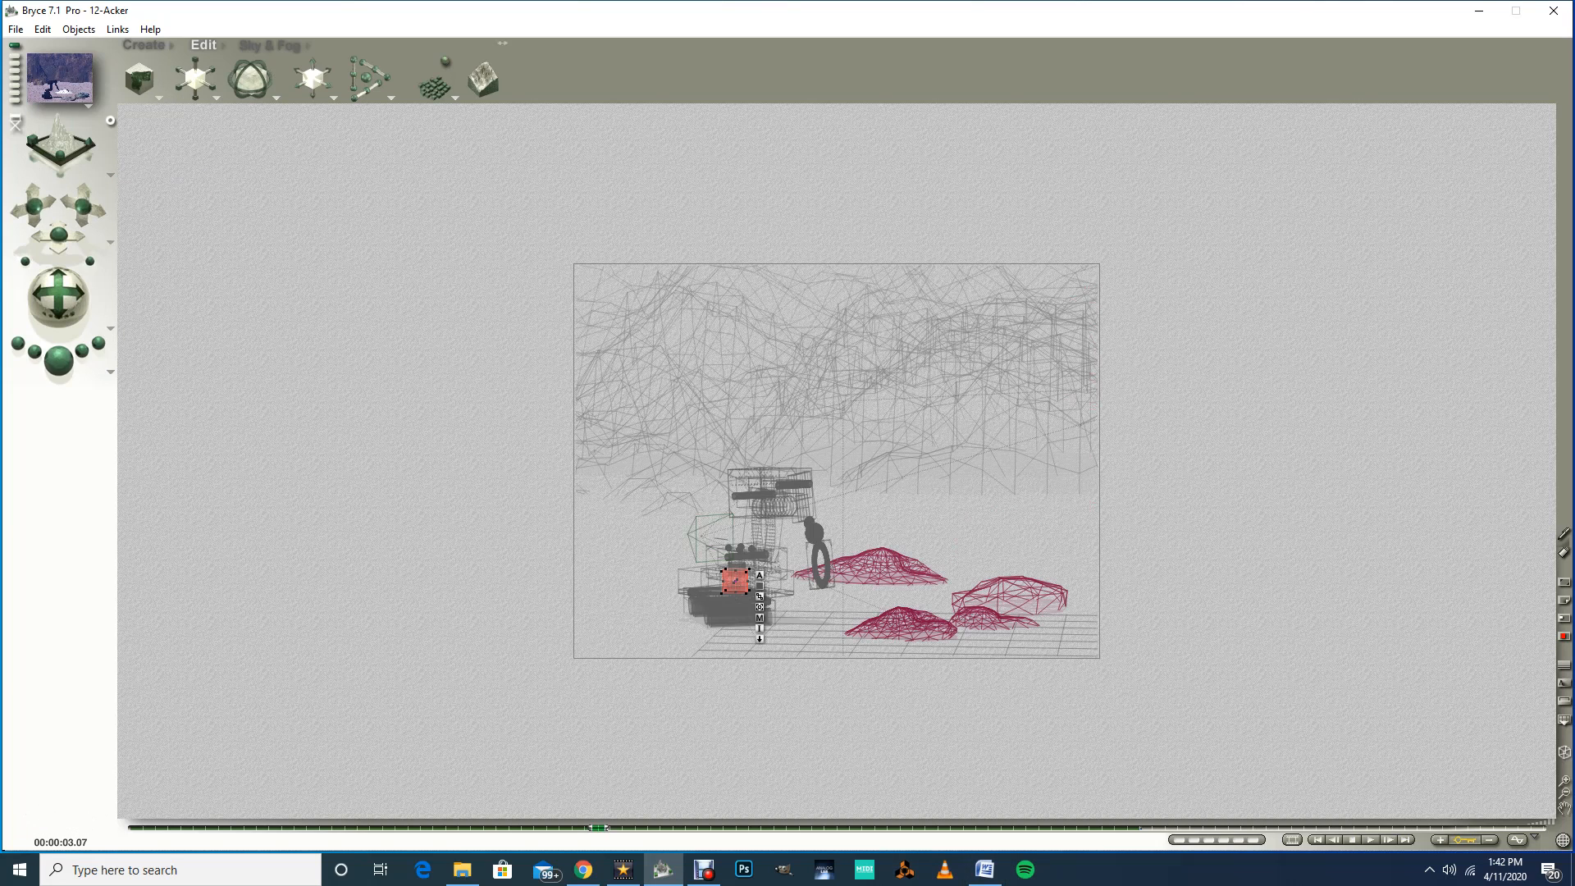
pyautogui.click(1317, 840)
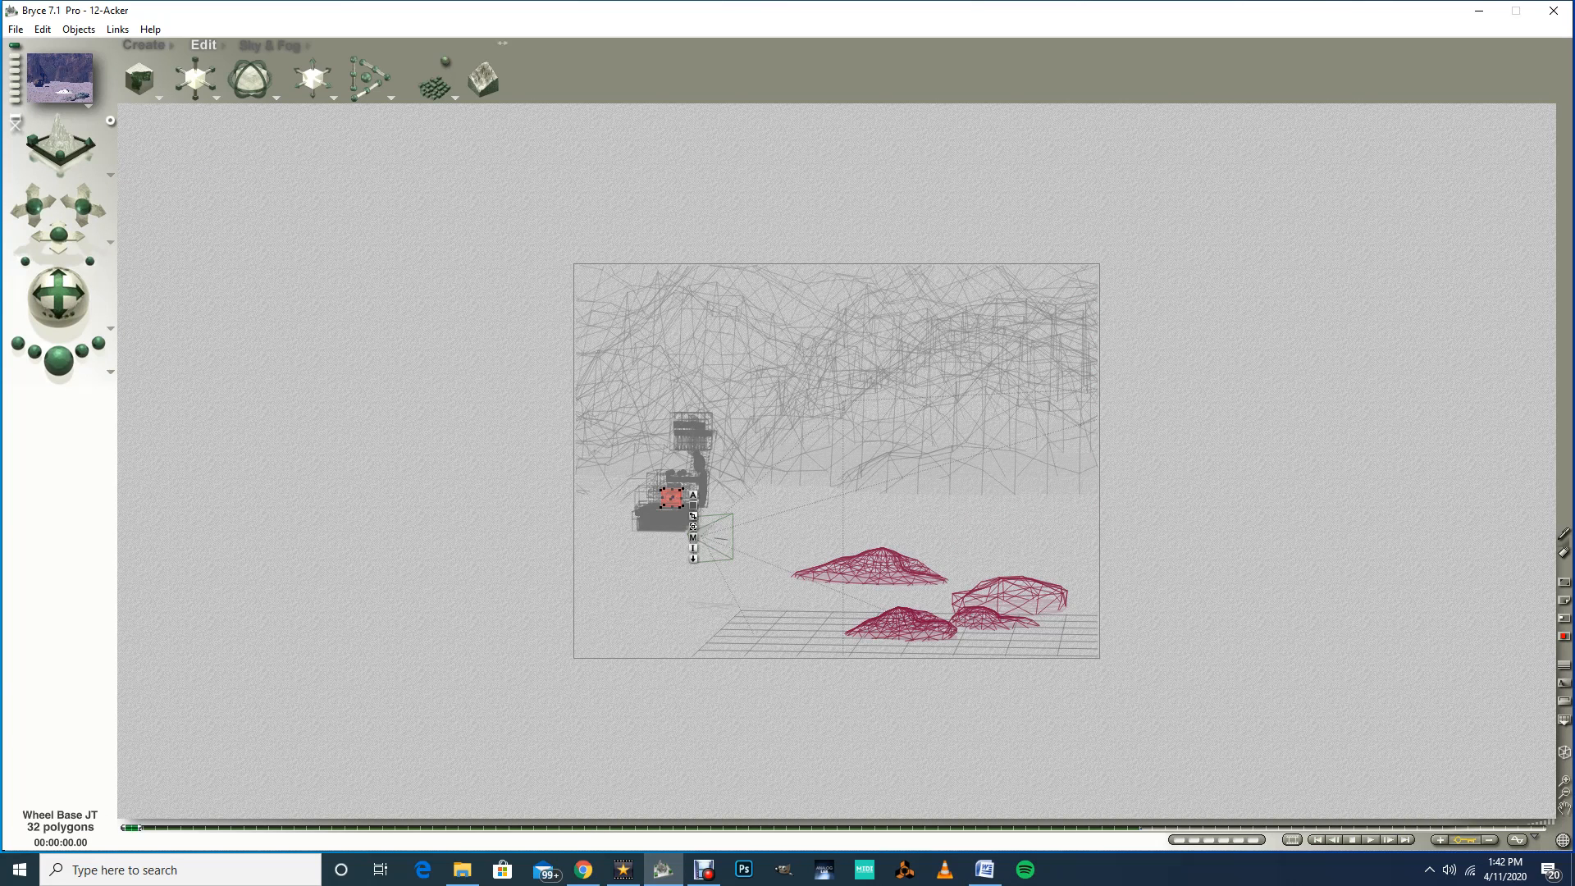
# Step: Save the scene and play the animation from the start
pyautogui.click(15, 28)
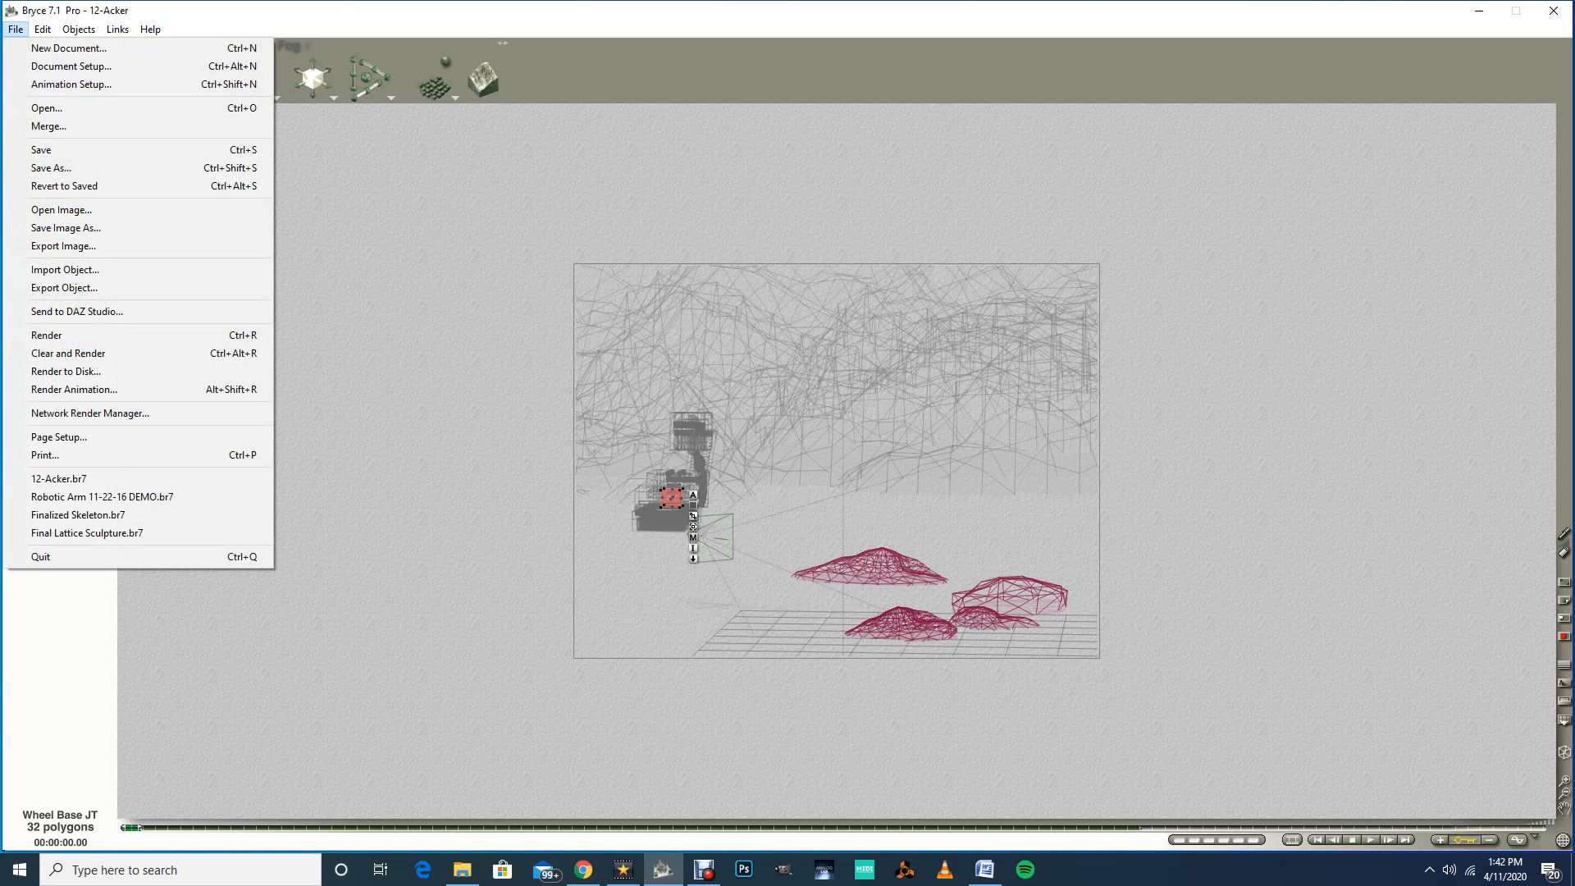
pyautogui.click(49, 150)
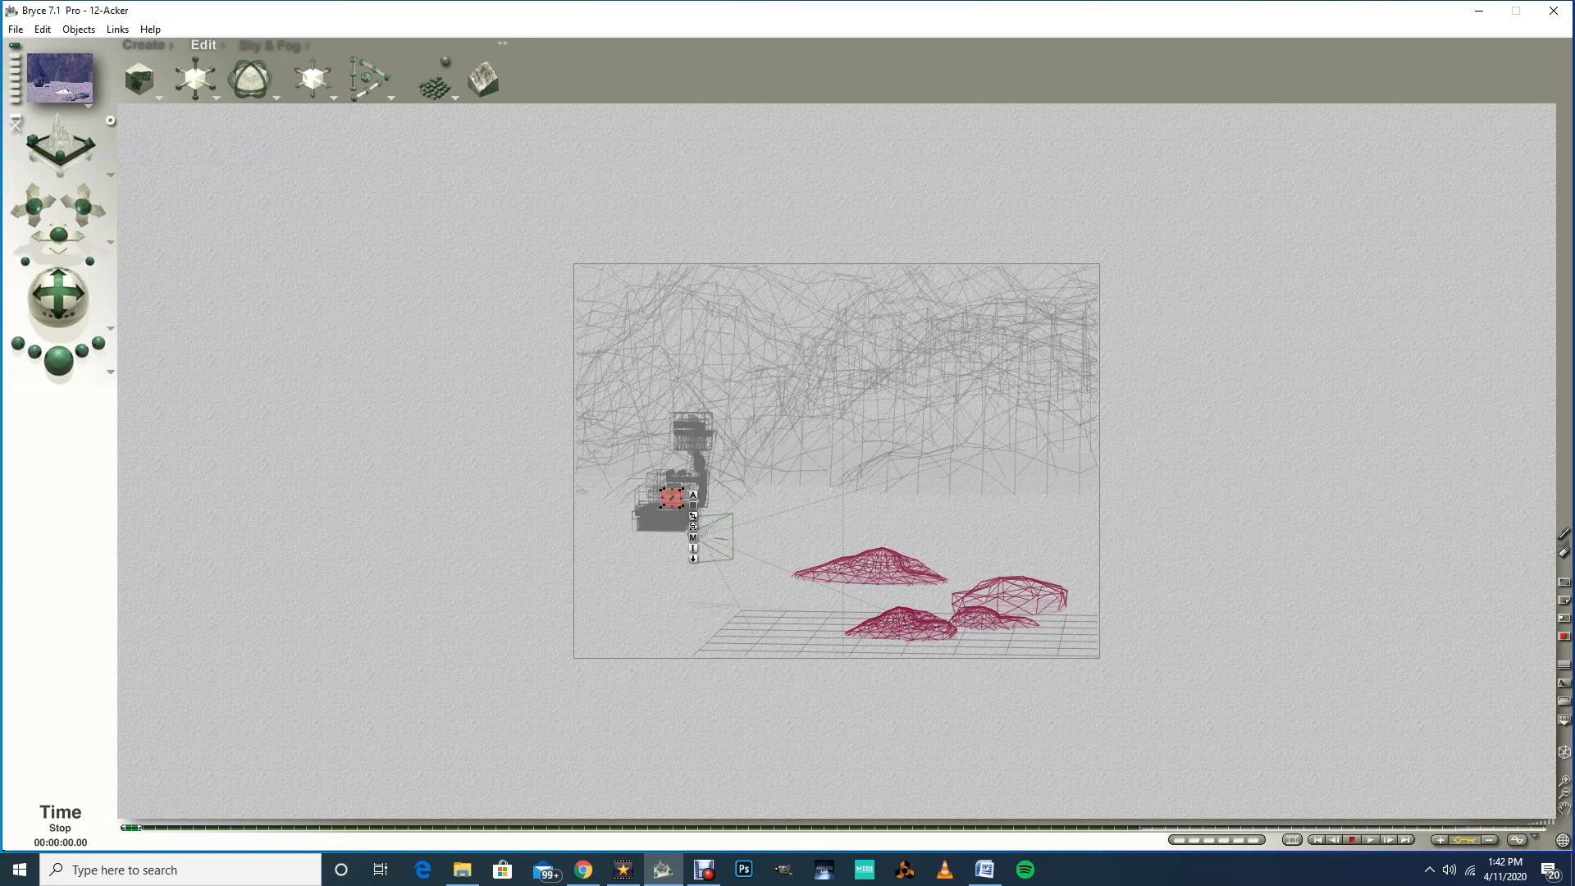
pyautogui.click(1371, 839)
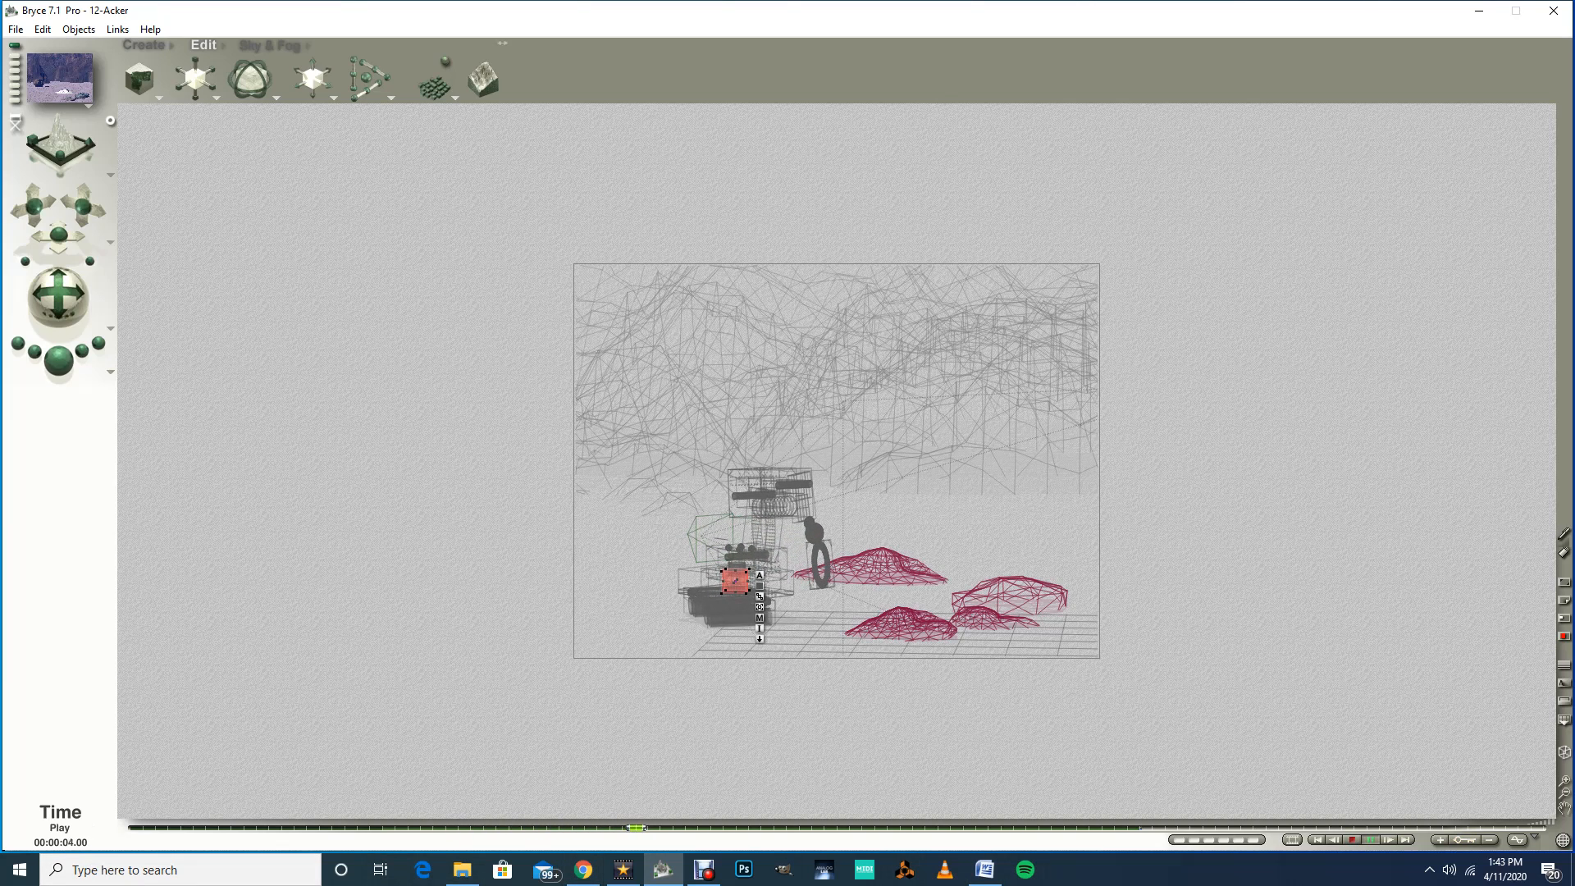
# Step: Stop playback and open the Animation Setup dialog to check the animation timing, then close it
pyautogui.click(1352, 840)
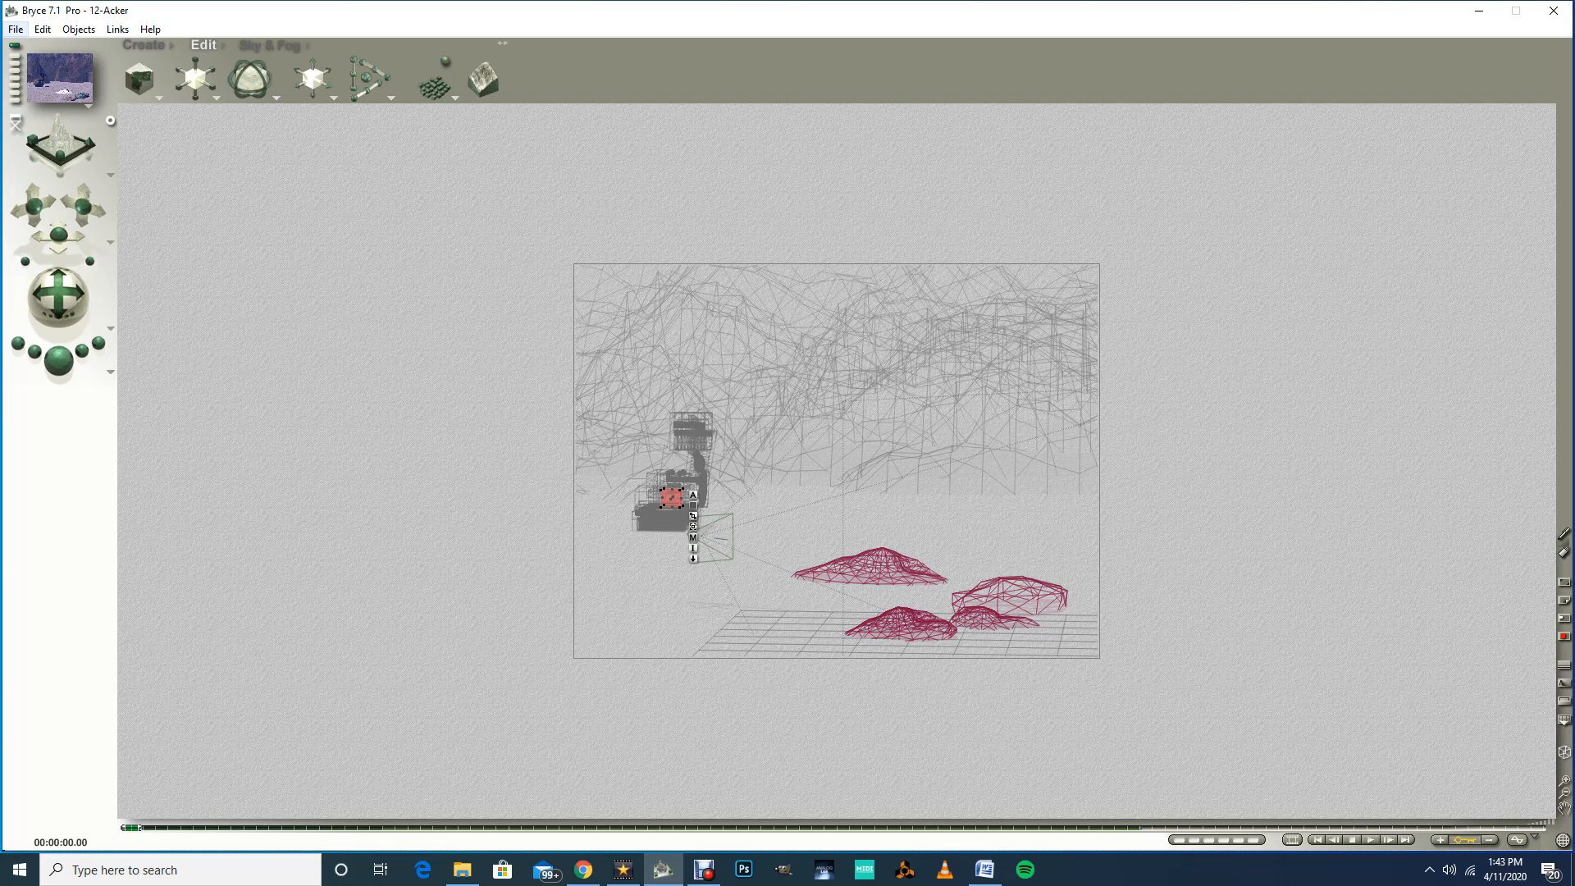
pyautogui.click(16, 28)
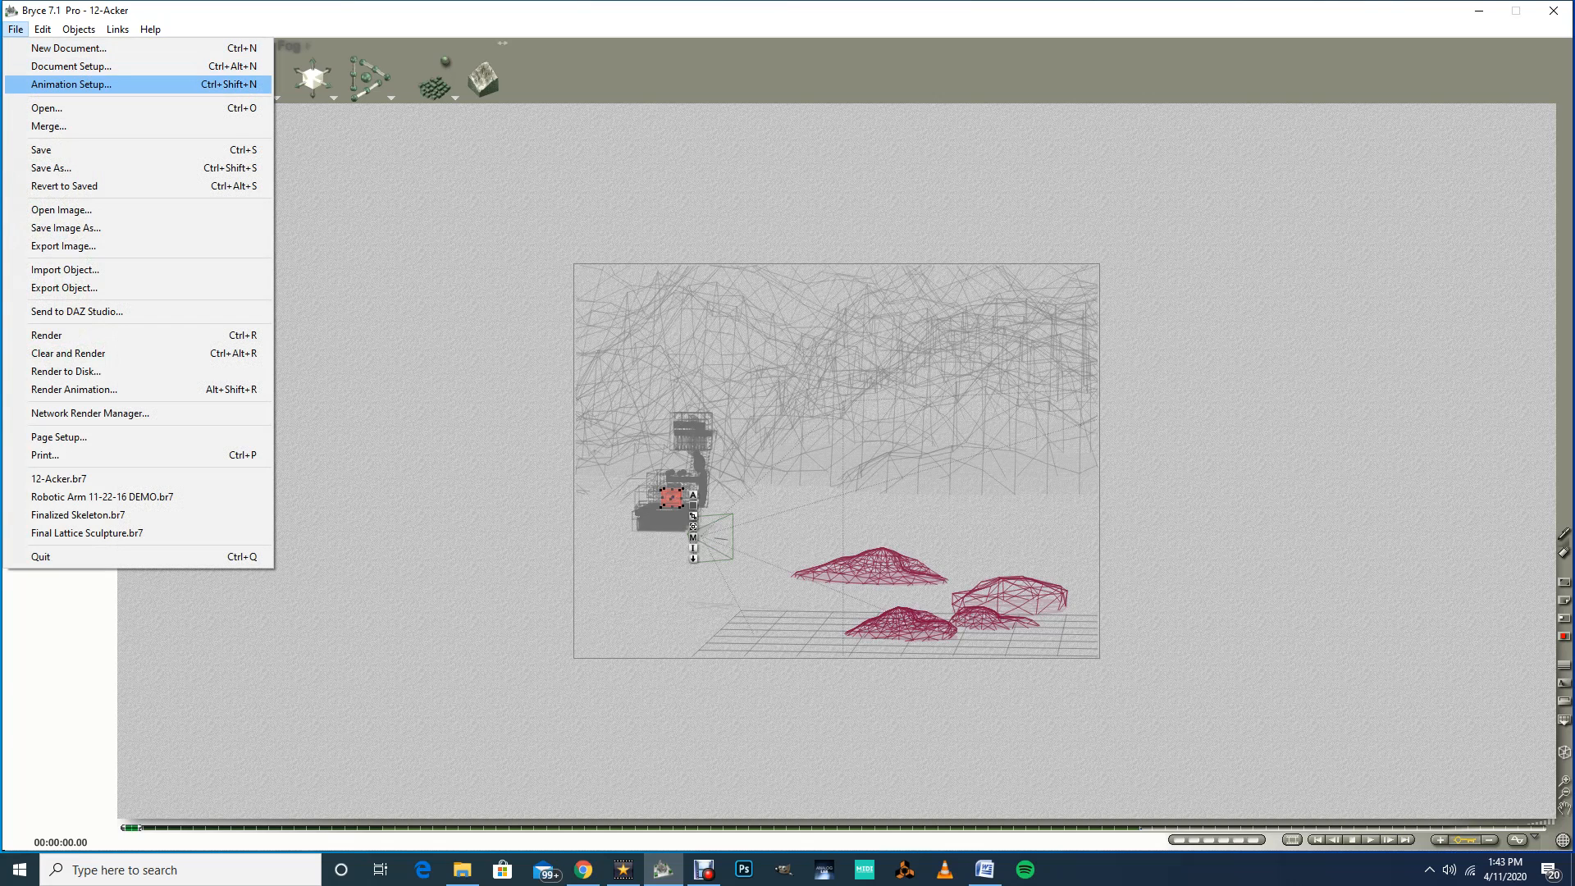
pyautogui.click(72, 84)
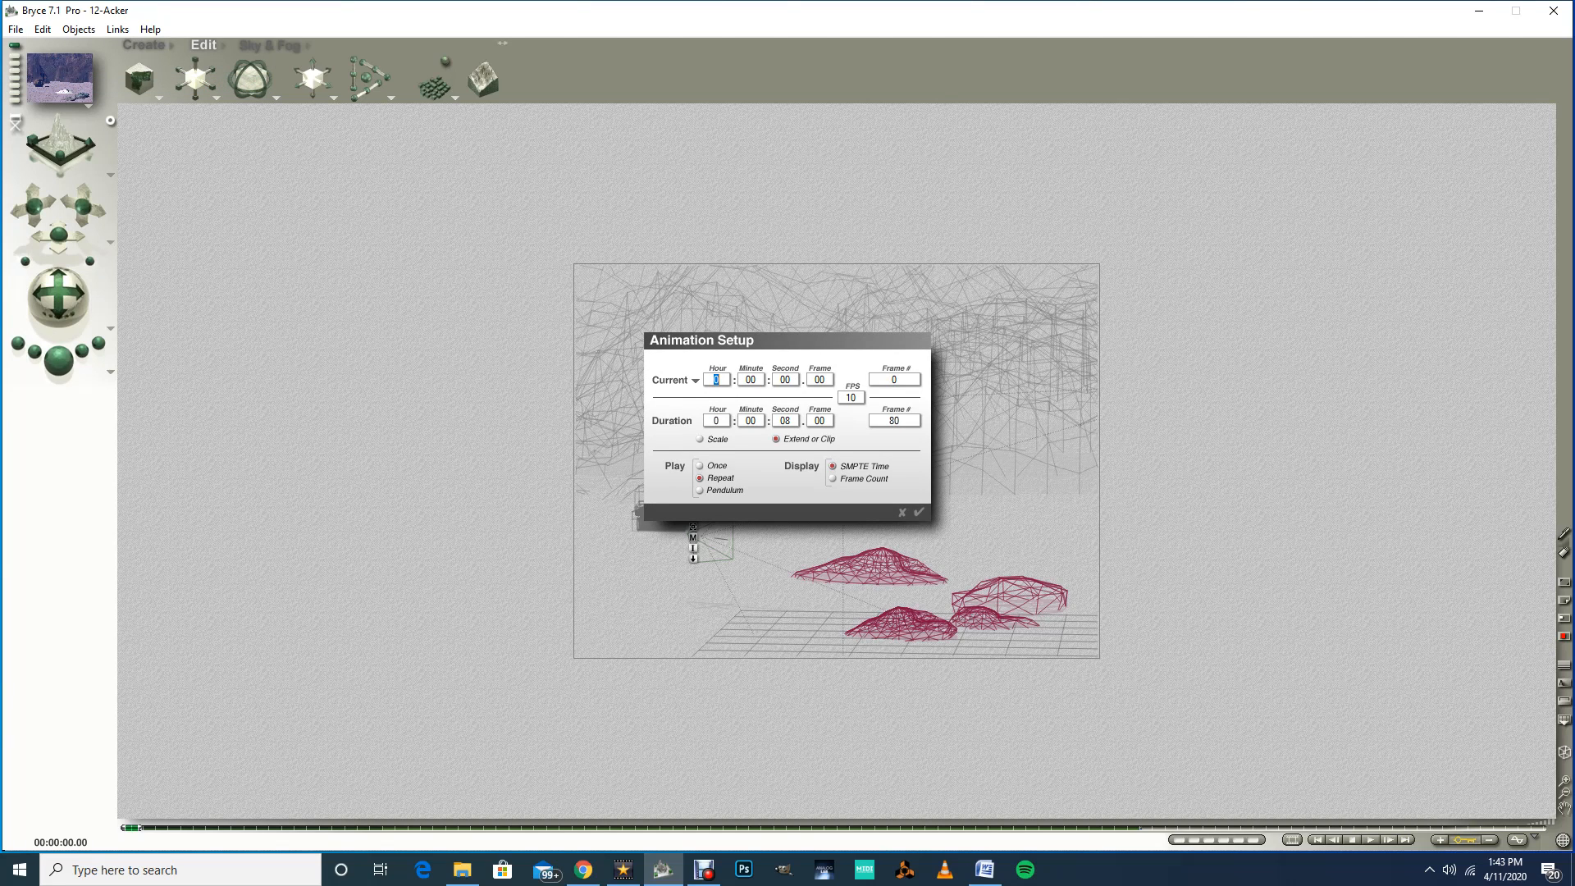
pyautogui.press('Return')
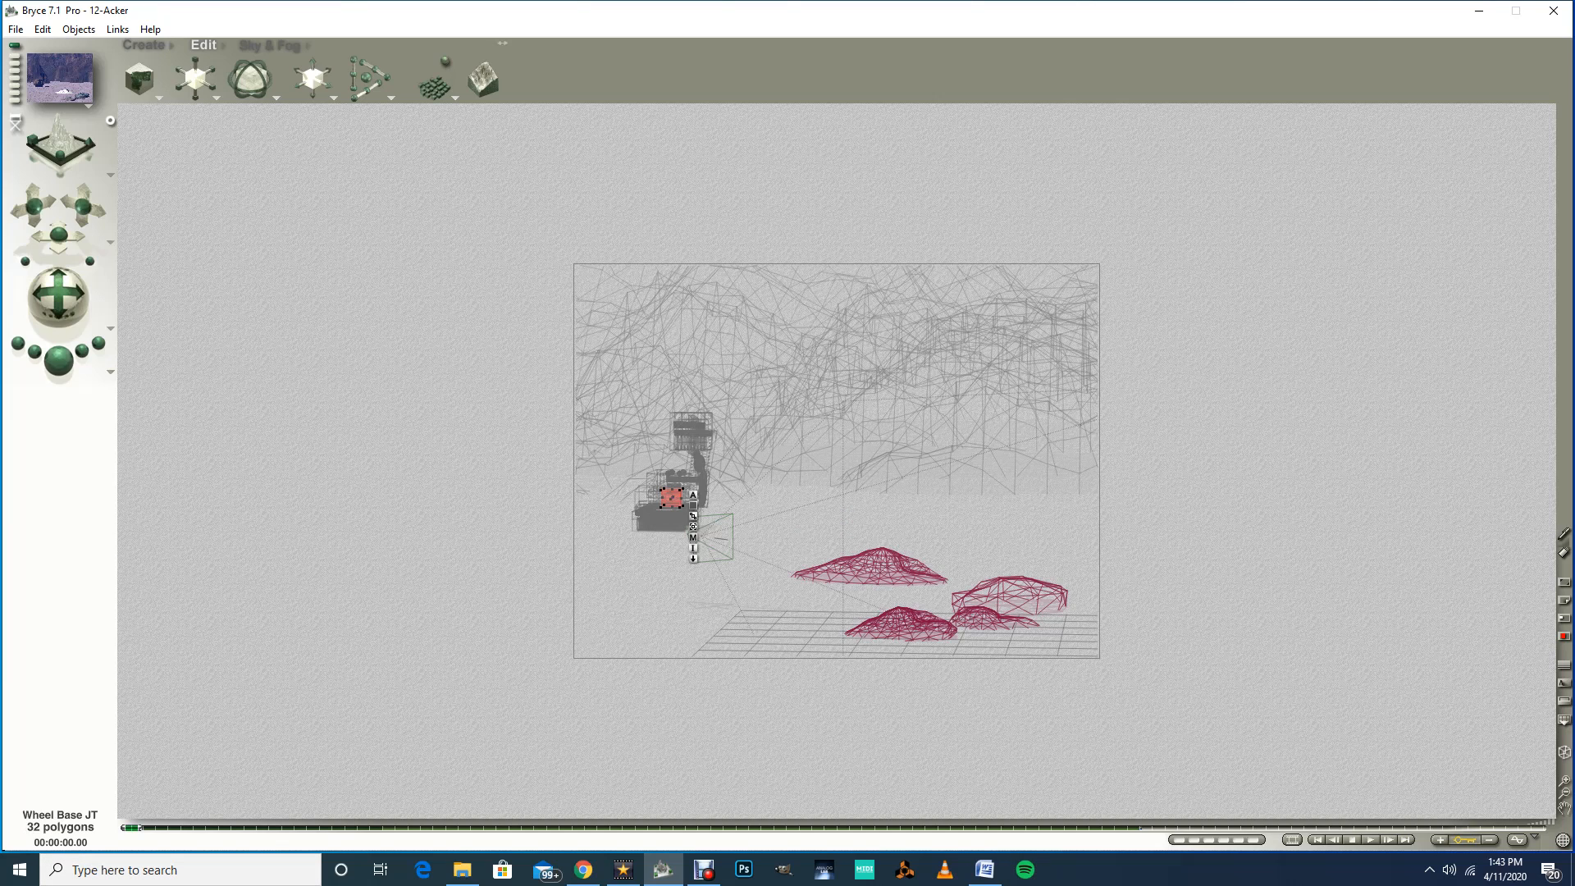
# Step: Play the animation from the start, stop it, and save the scene
pyautogui.click(1371, 840)
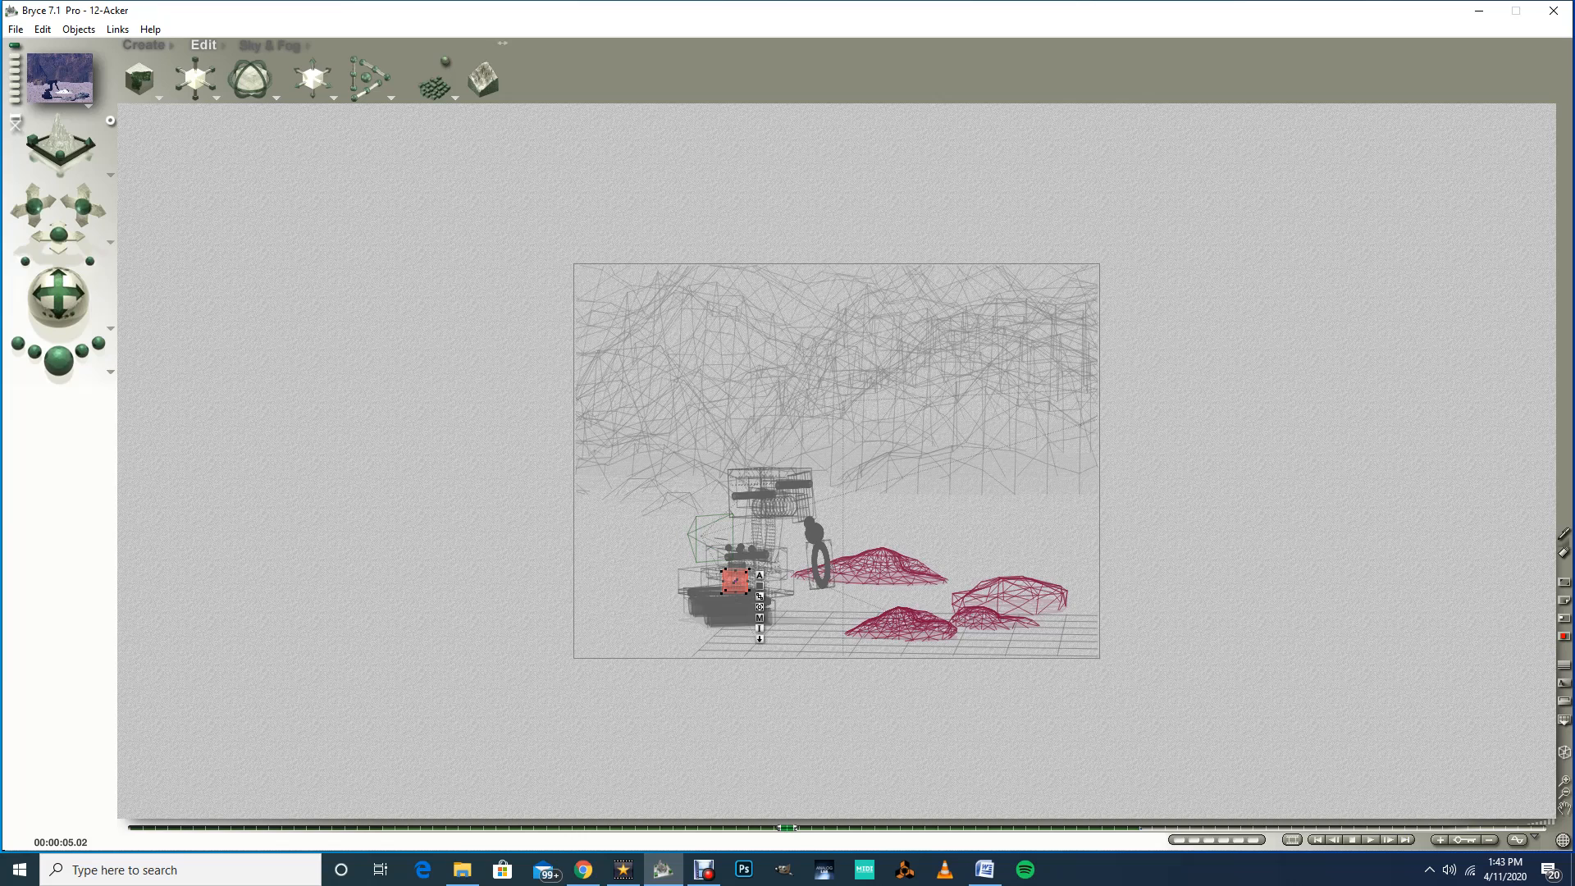
pyautogui.moveTo(786, 828); pyautogui.dragTo(788, 828)
pyautogui.moveTo(786, 827); pyautogui.dragTo(132, 828)
pyautogui.click(1370, 839)
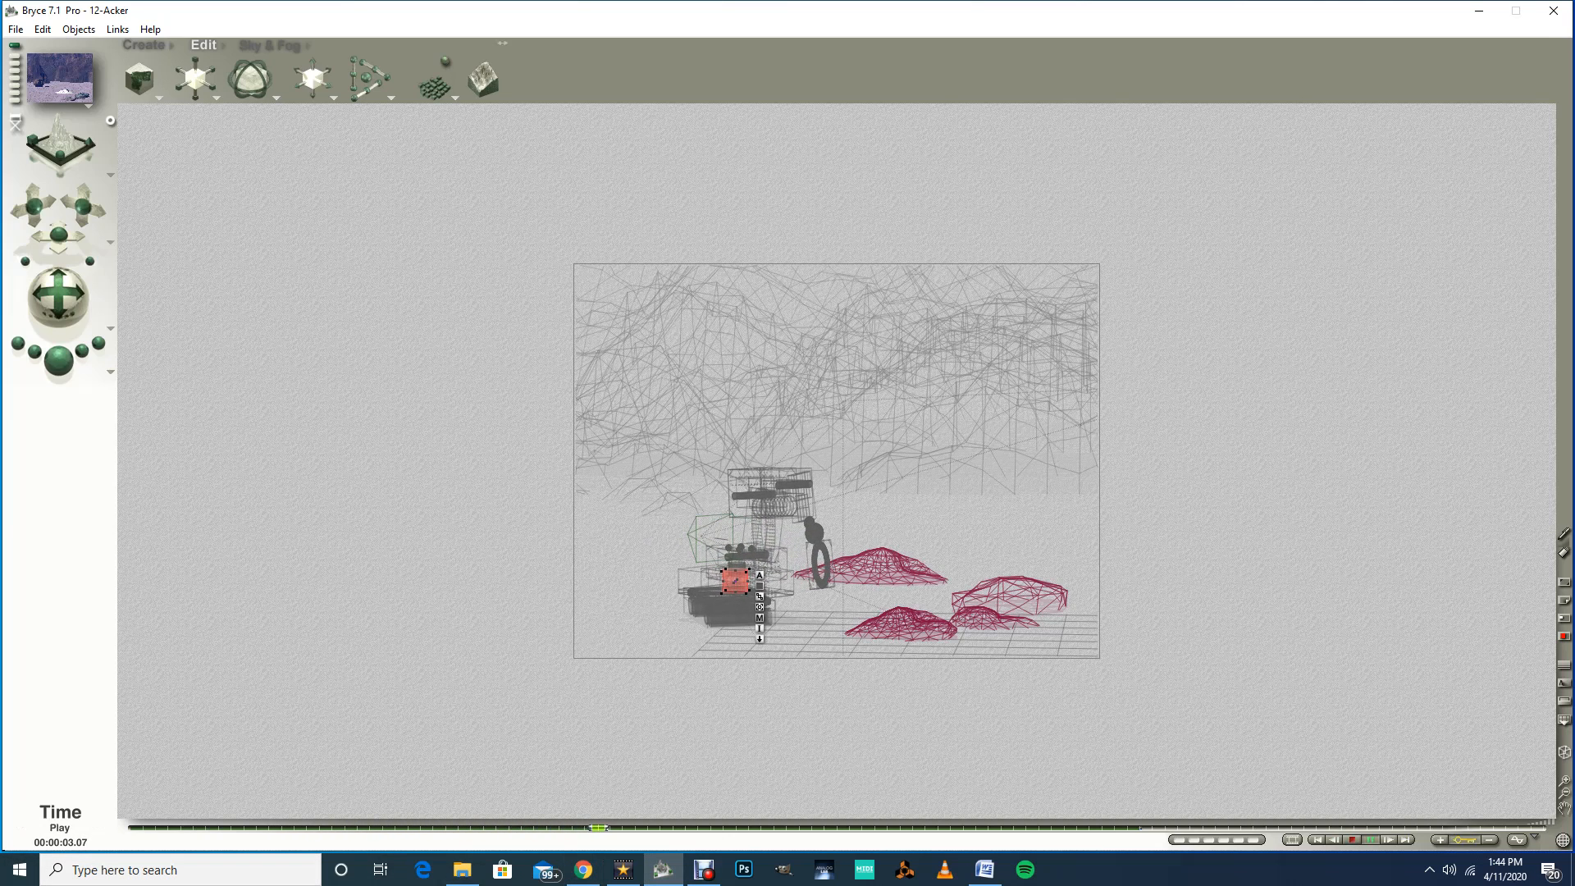
pyautogui.click(1353, 839)
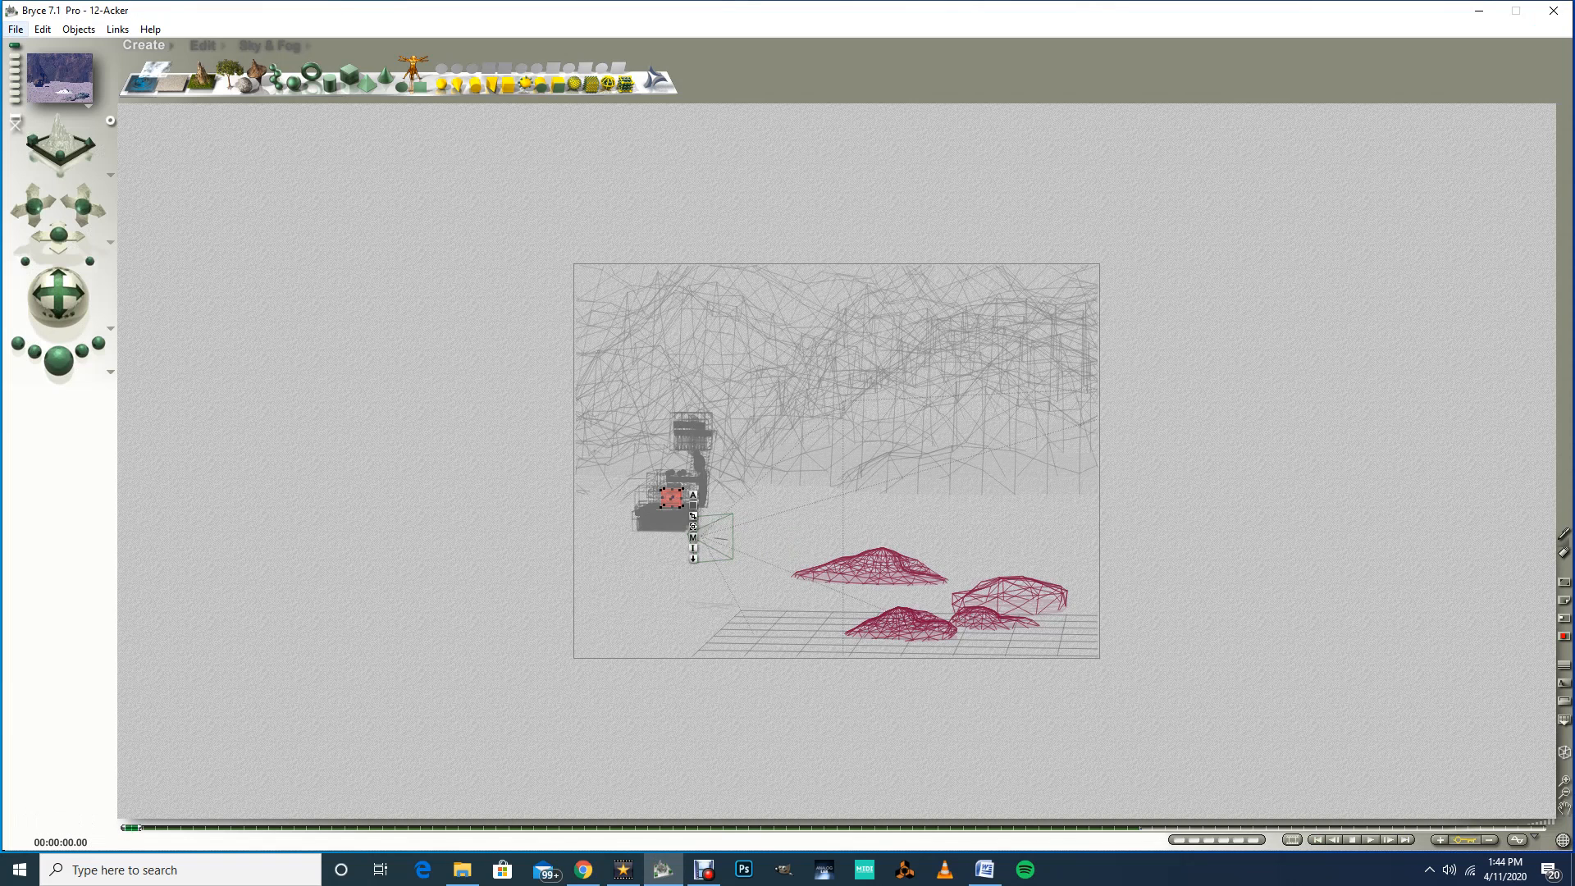
pyautogui.click(16, 28)
pyautogui.click(46, 150)
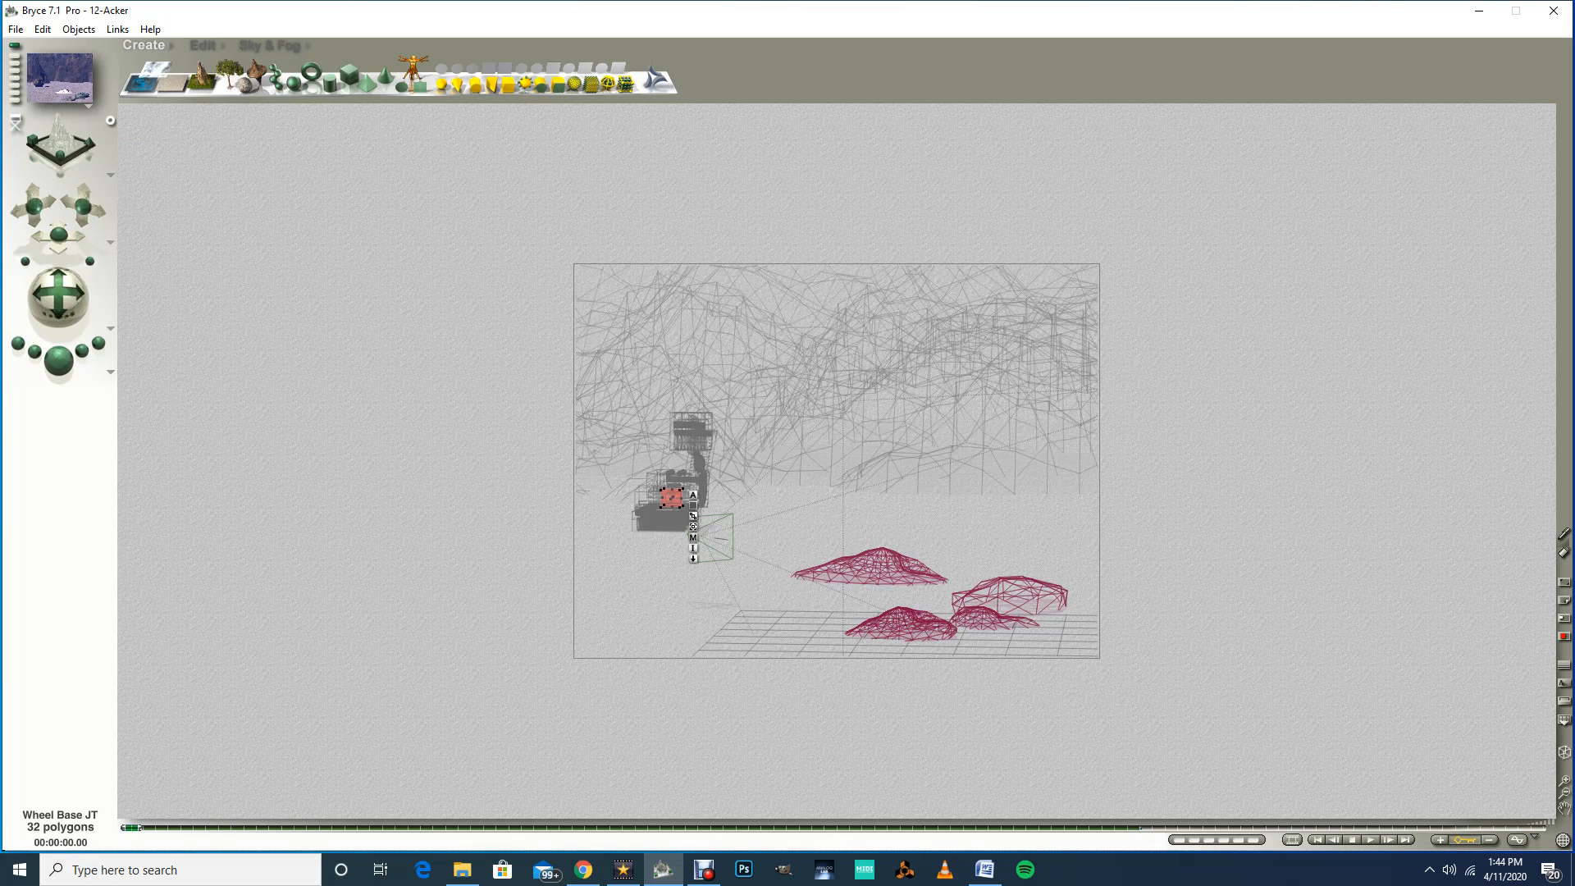
# Step: Select the Shoulder Rotater among the overlapping parts and move the timeline to about 4.05 seconds
pyautogui.moveTo(131, 828); pyautogui.dragTo(636, 827)
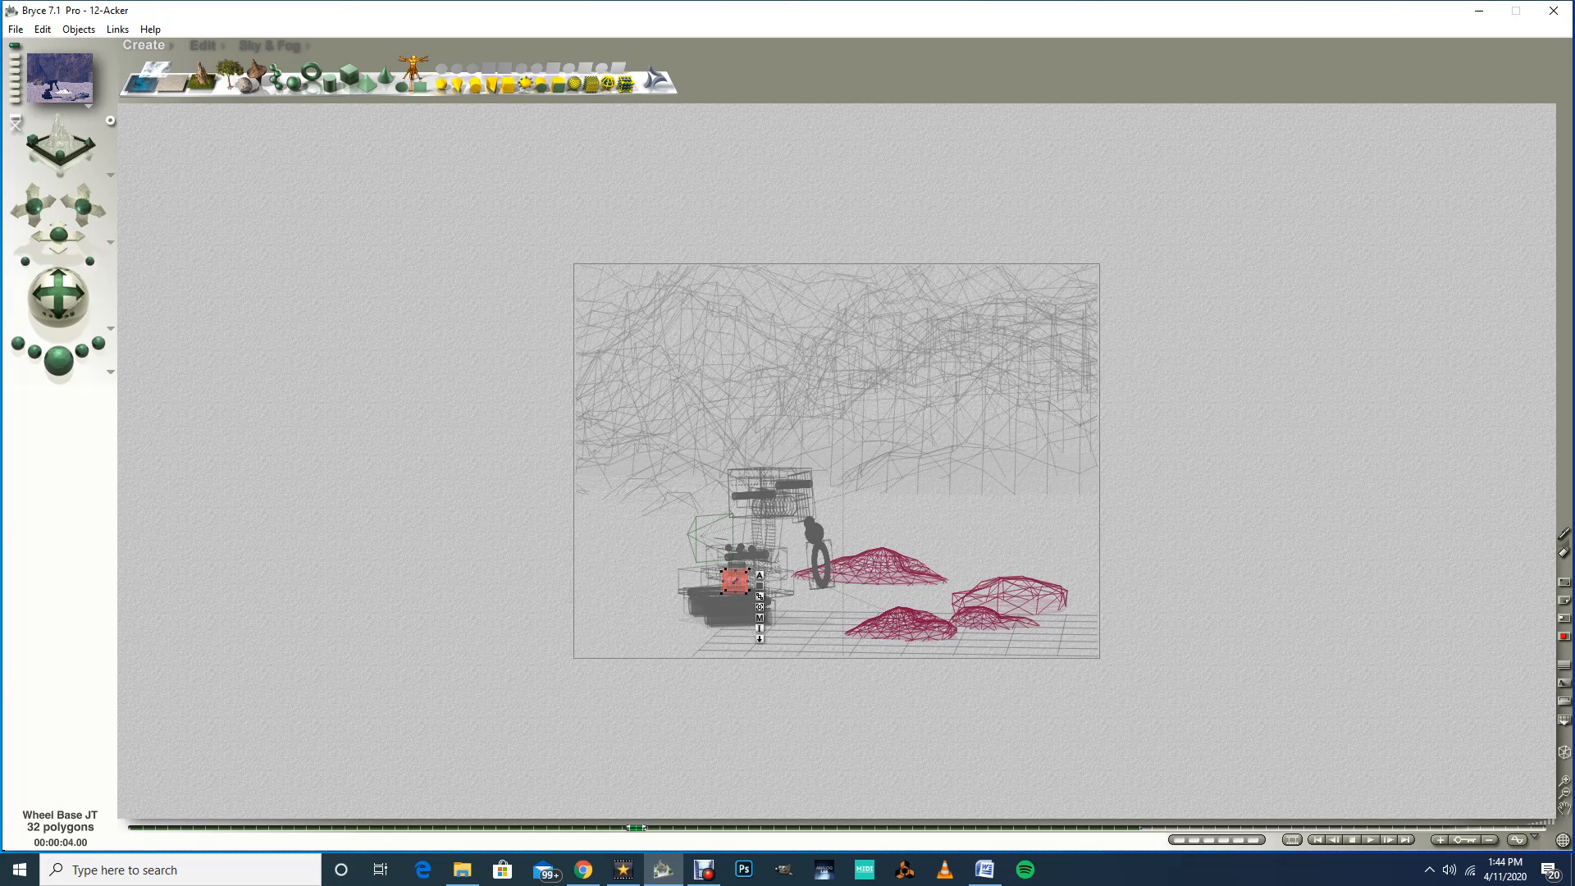
pyautogui.rightClick(737, 556)
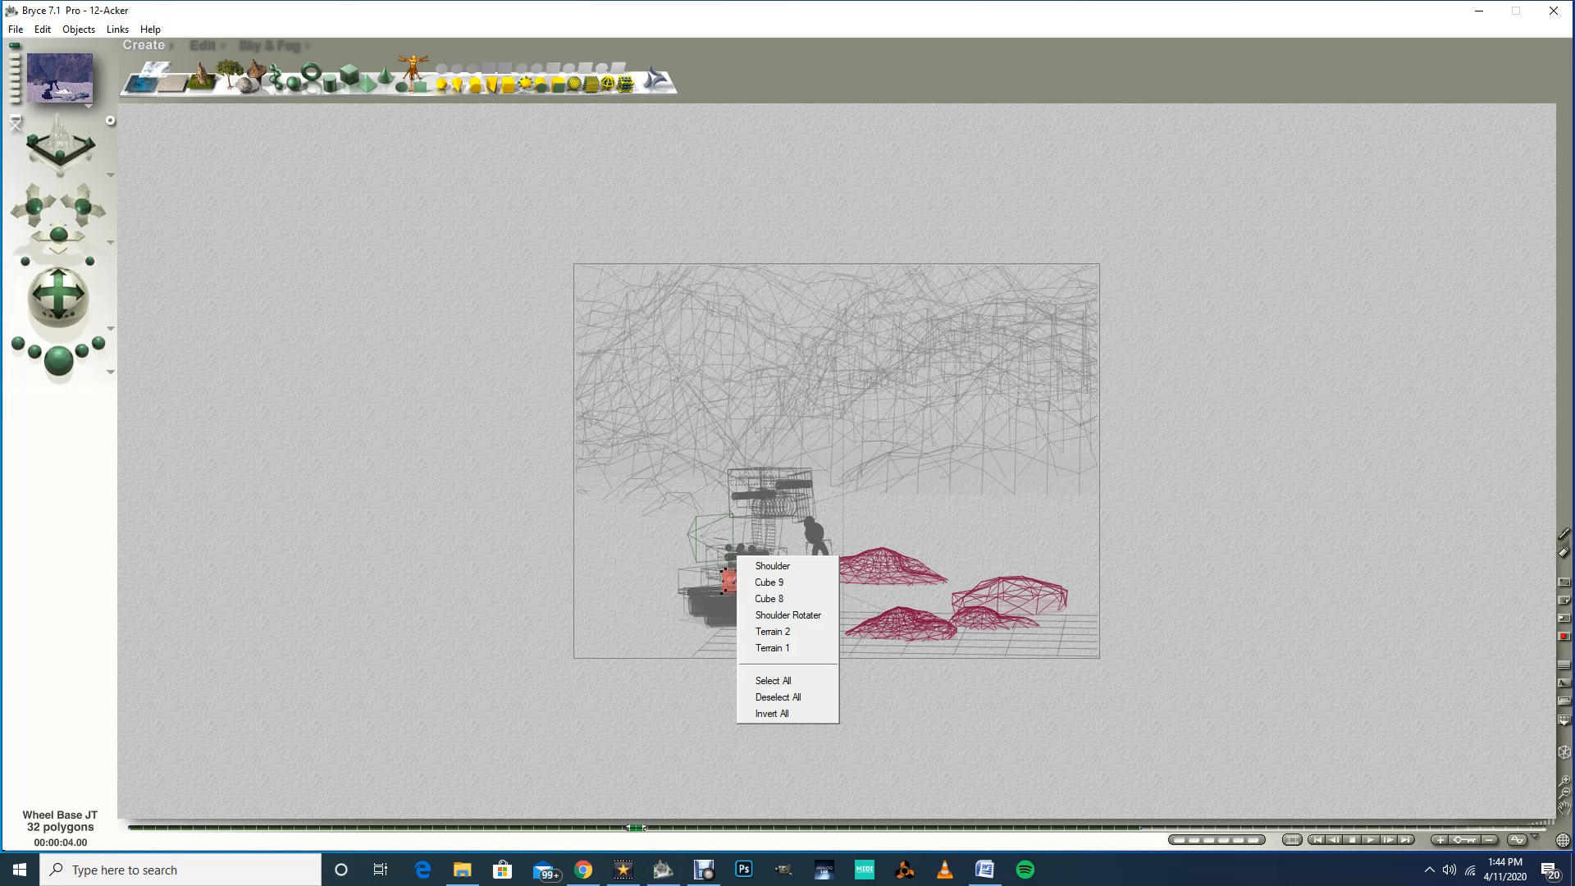
pyautogui.click(788, 614)
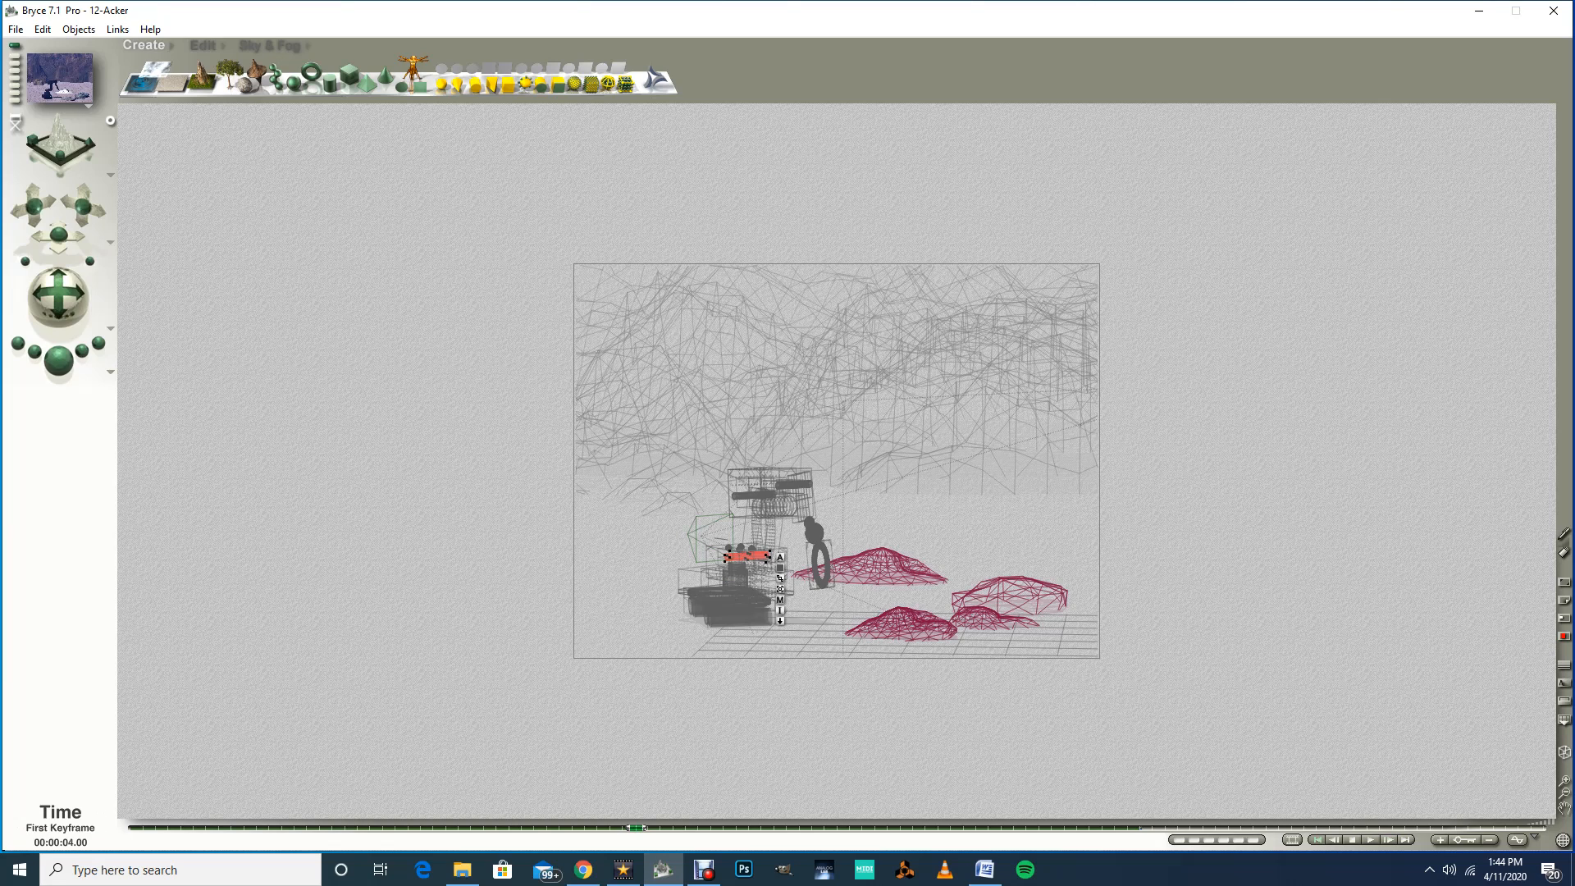
pyautogui.click(1317, 840)
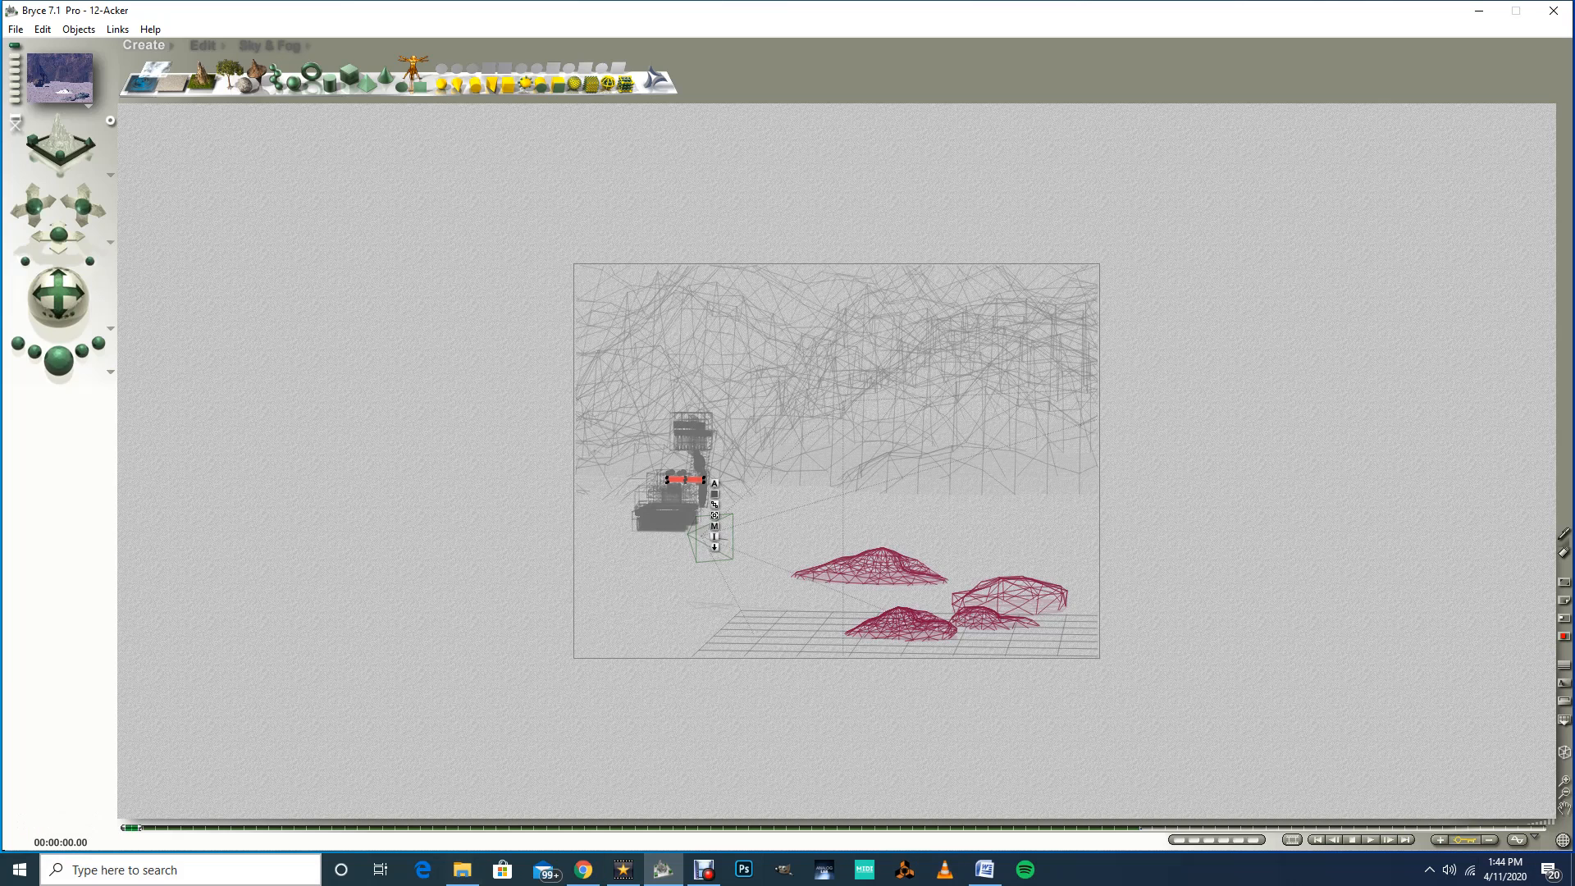
pyautogui.moveTo(131, 828); pyautogui.dragTo(599, 827)
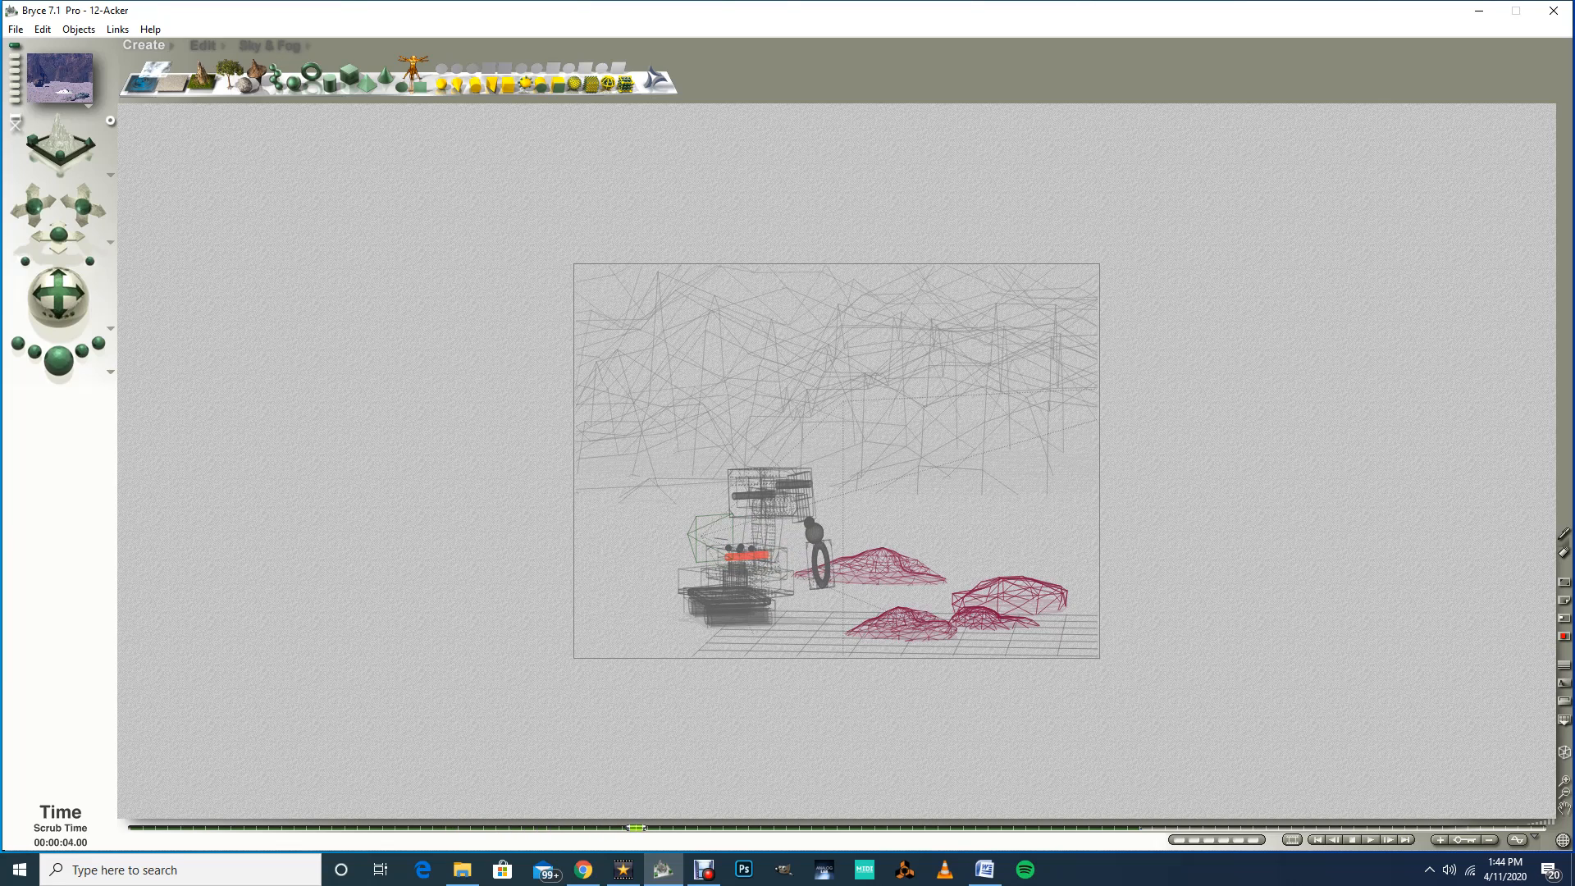
pyautogui.moveTo(611, 828)
pyautogui.mouseDown()
pyautogui.moveTo(586, 827)
pyautogui.moveTo(611, 827)
pyautogui.mouseUp()
pyautogui.click(746, 556)
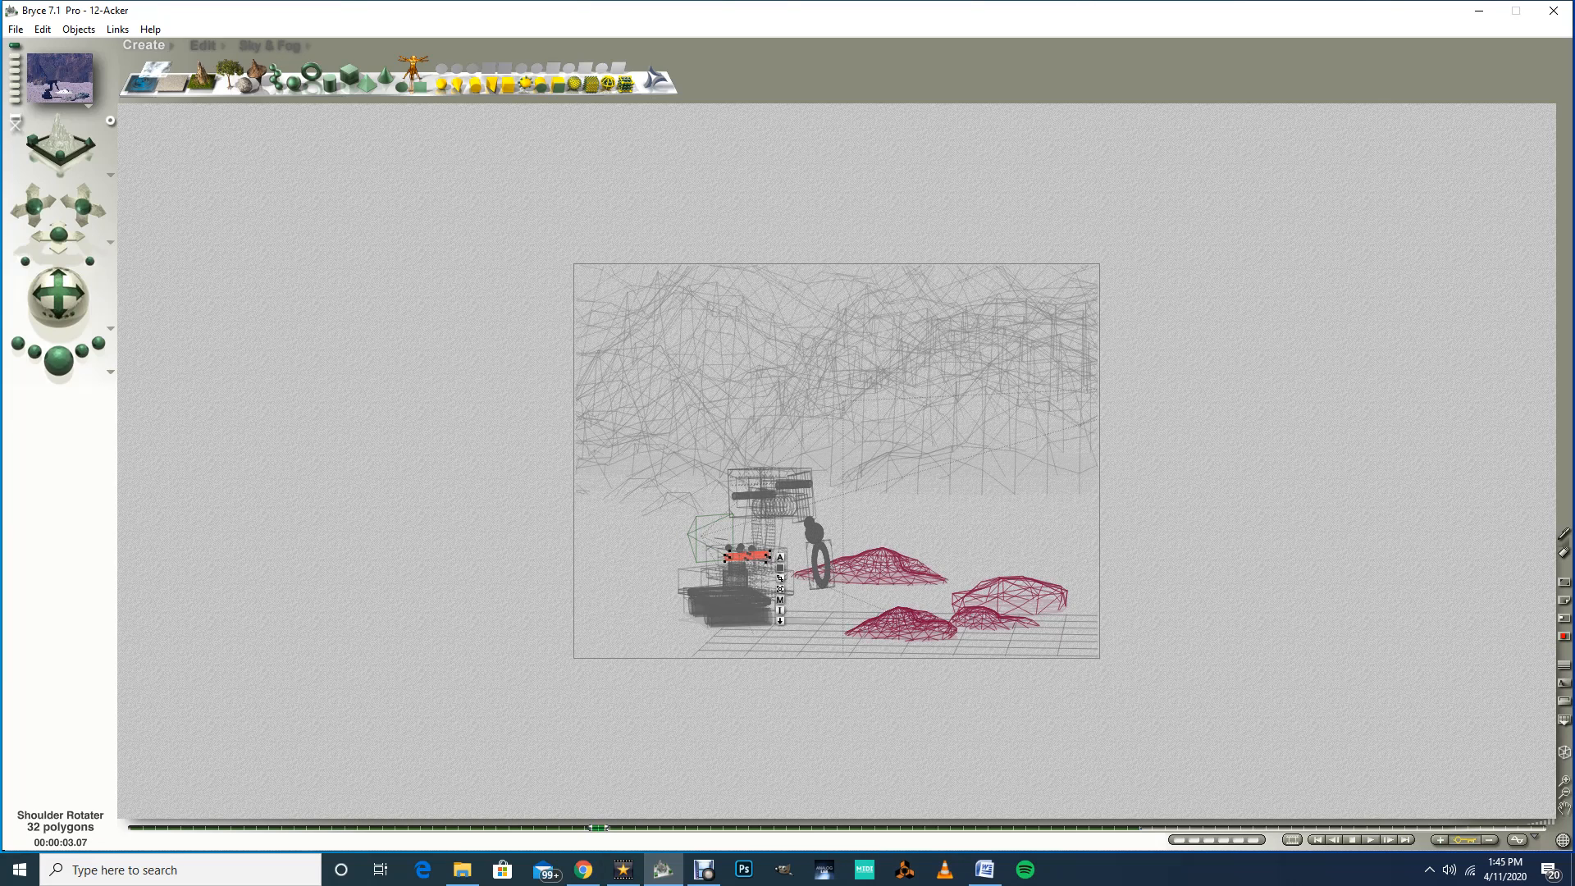
pyautogui.moveTo(598, 827); pyautogui.dragTo(672, 827)
# Step: Try rotating and resizing the Shoulder Rotater with the Edit tools, undoing each attempt
pyautogui.click(203, 45)
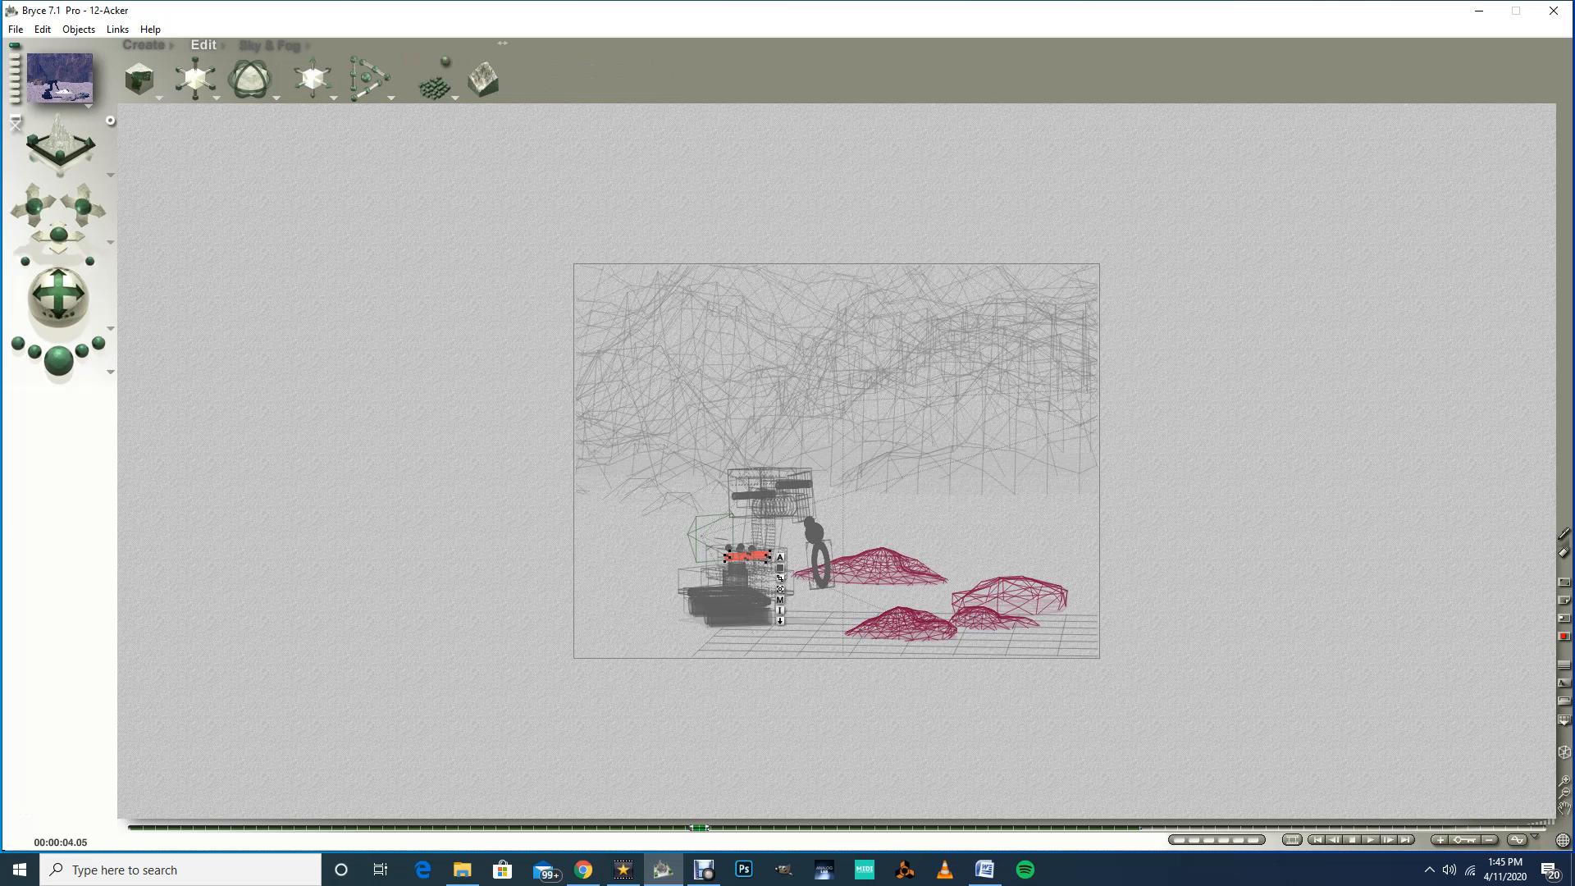
pyautogui.moveTo(269, 80); pyautogui.dragTo(287, 81)
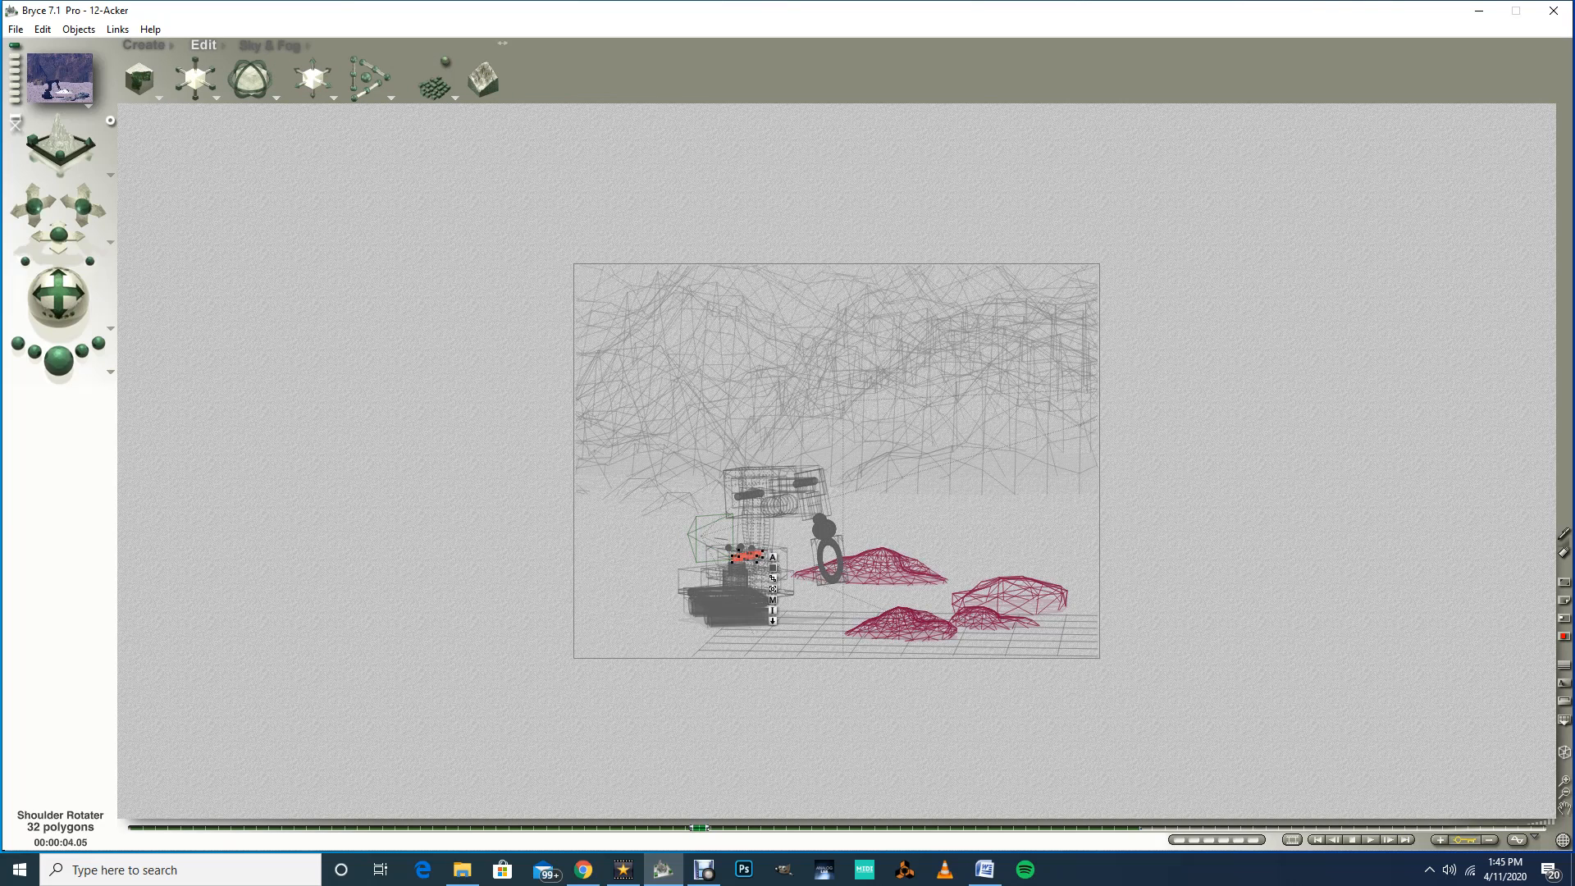
pyautogui.hotkey('ctrl', 'z')
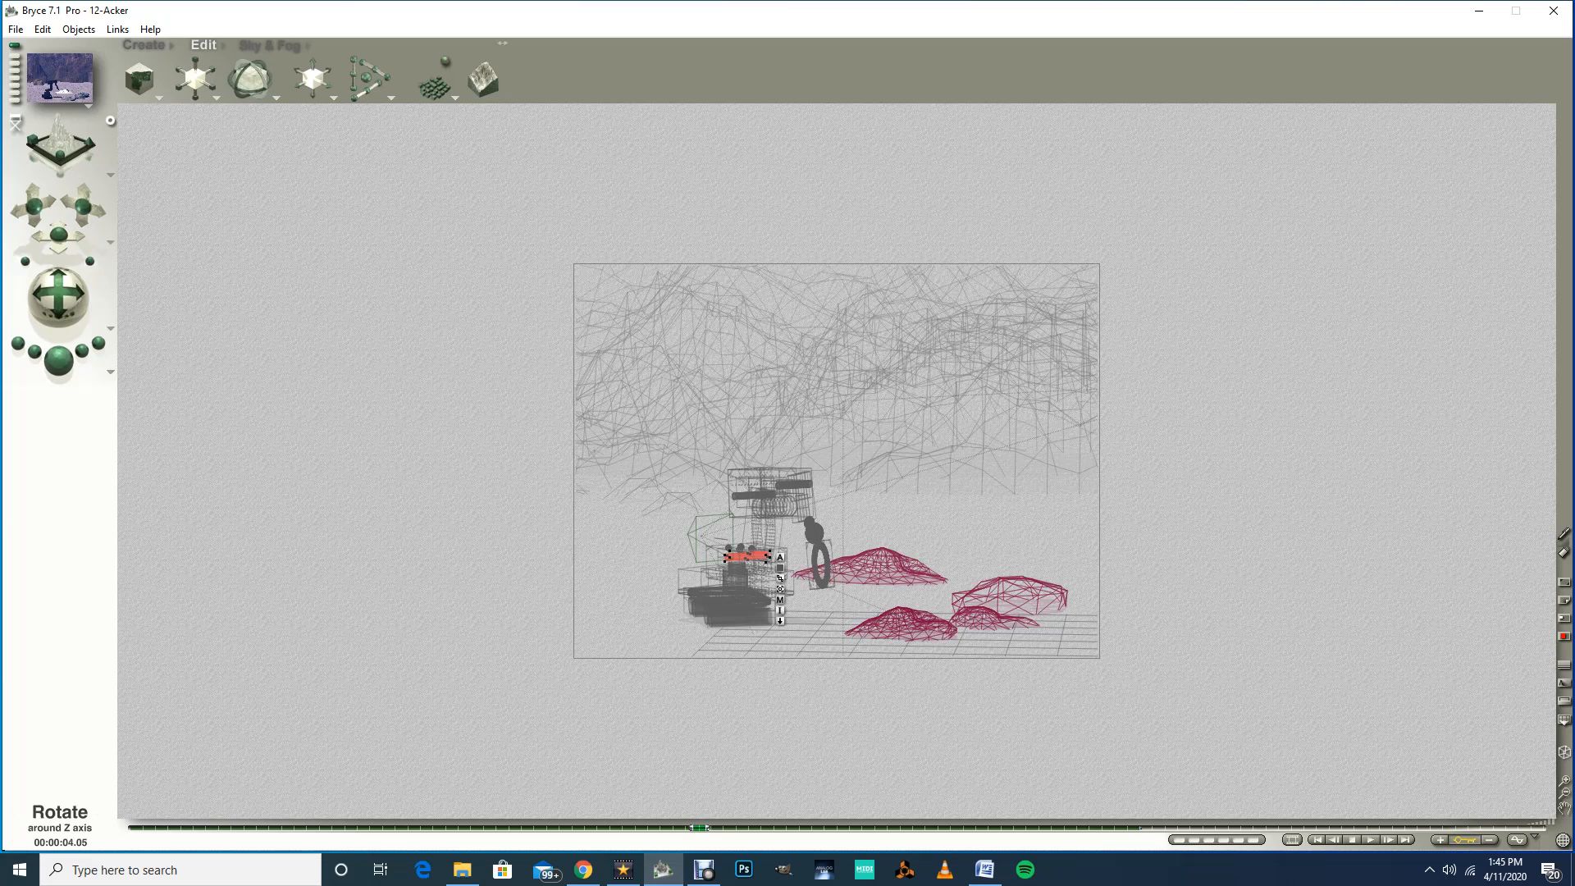
pyautogui.moveTo(263, 65); pyautogui.dragTo(278, 66)
pyautogui.moveTo(249, 80)
pyautogui.mouseDown()
pyautogui.moveTo(236, 79)
pyautogui.moveTo(263, 80)
pyautogui.mouseUp()
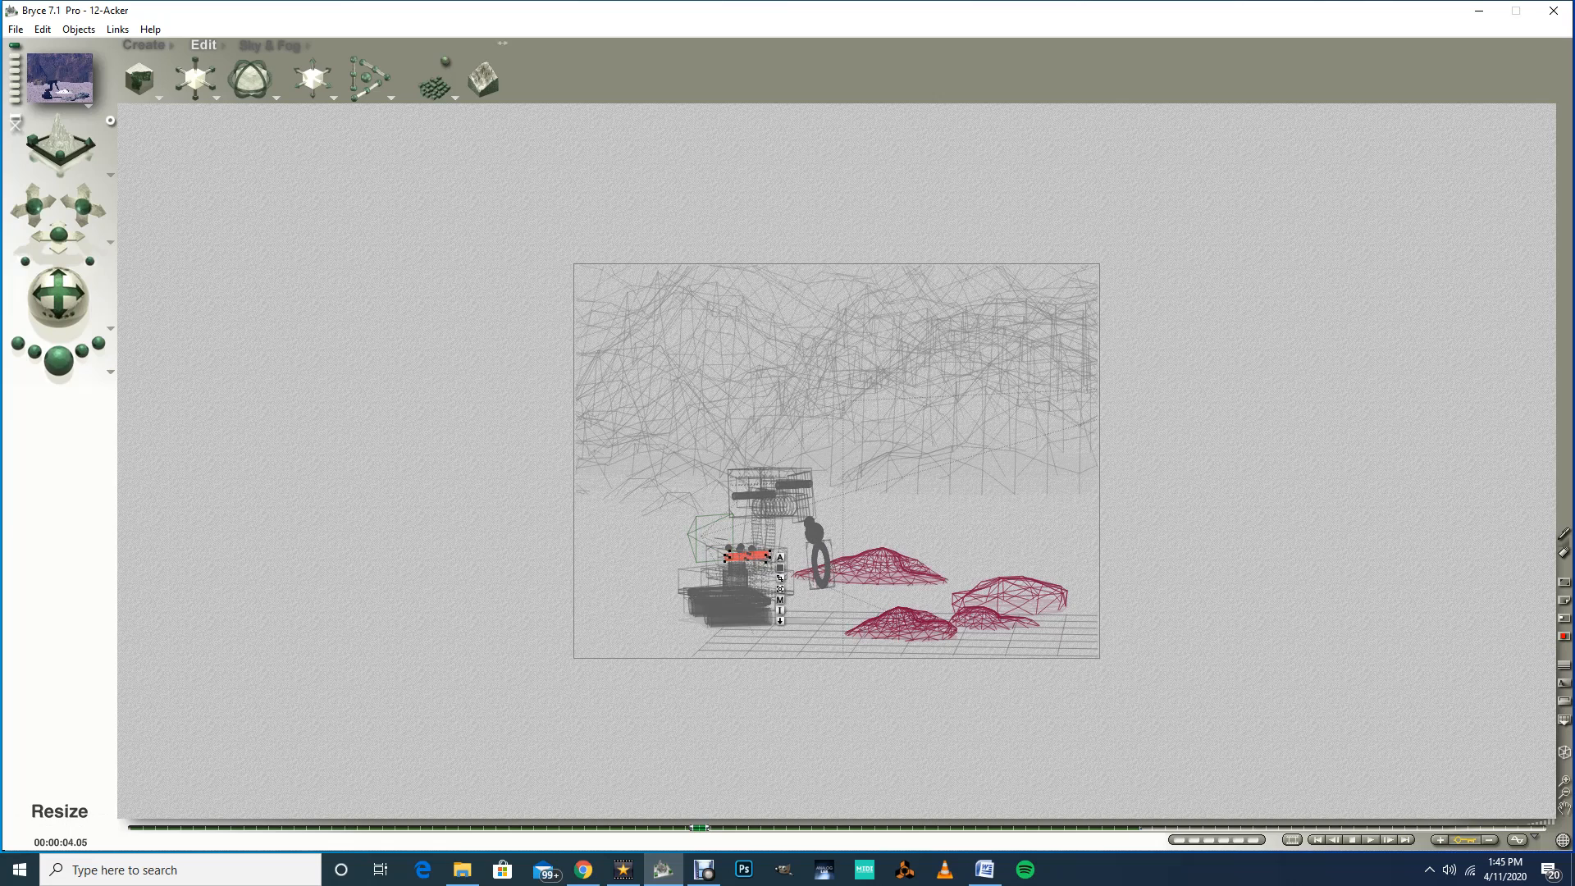
pyautogui.moveTo(236, 80); pyautogui.dragTo(220, 80)
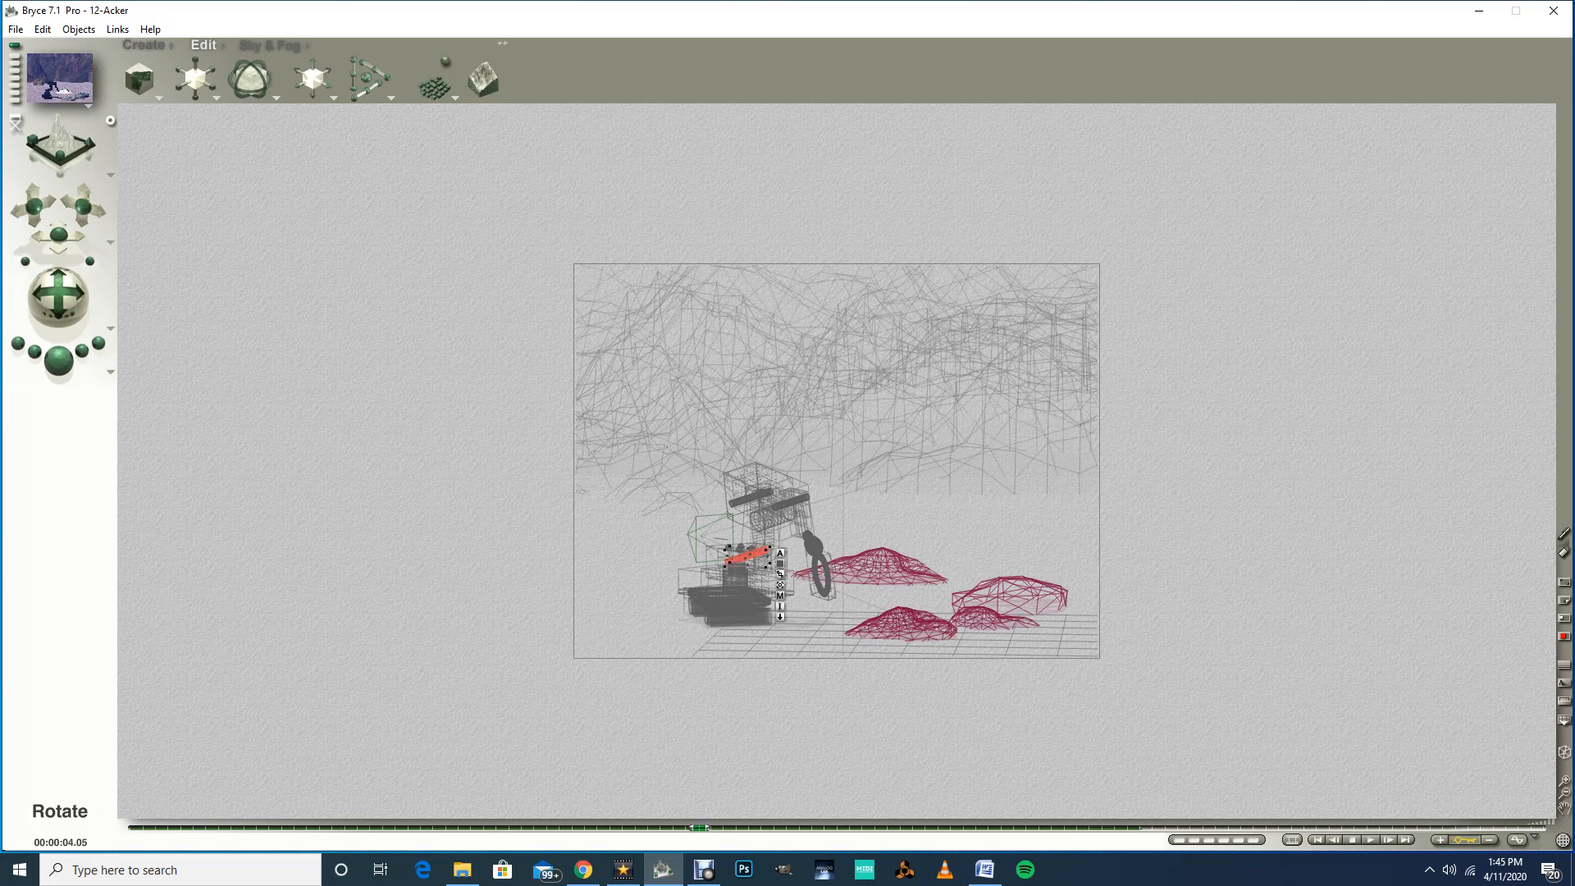
pyautogui.hotkey('ctrl', 'z')
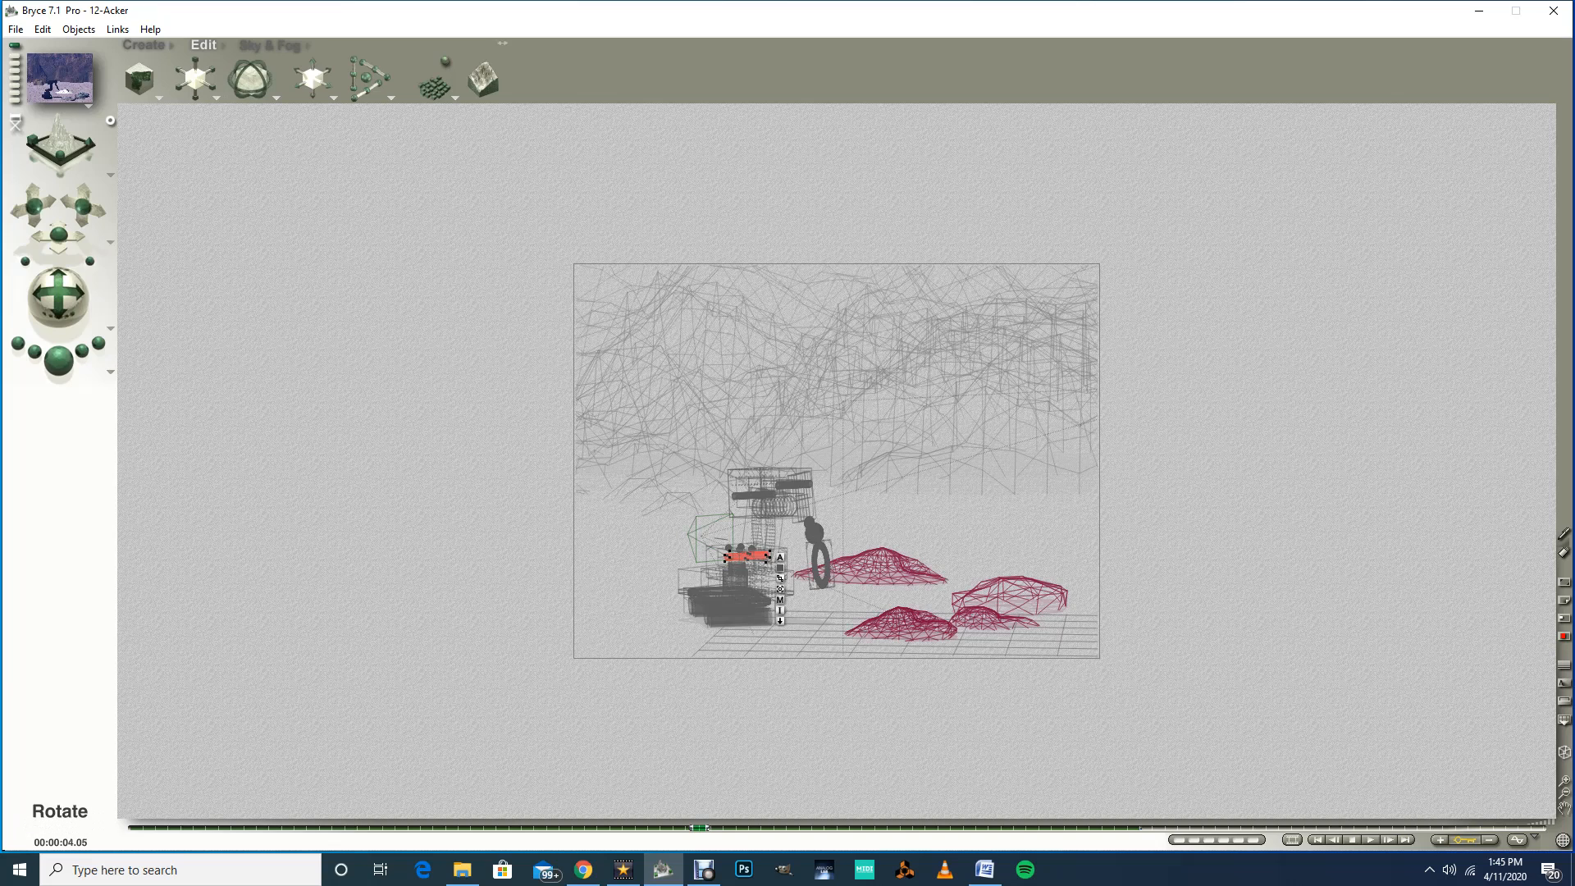
# Step: Try rotating the Shoulder Rotater 30° around the X axis and rendering a preview, then undo it
pyautogui.click(276, 97)
pyautogui.click(312, 104)
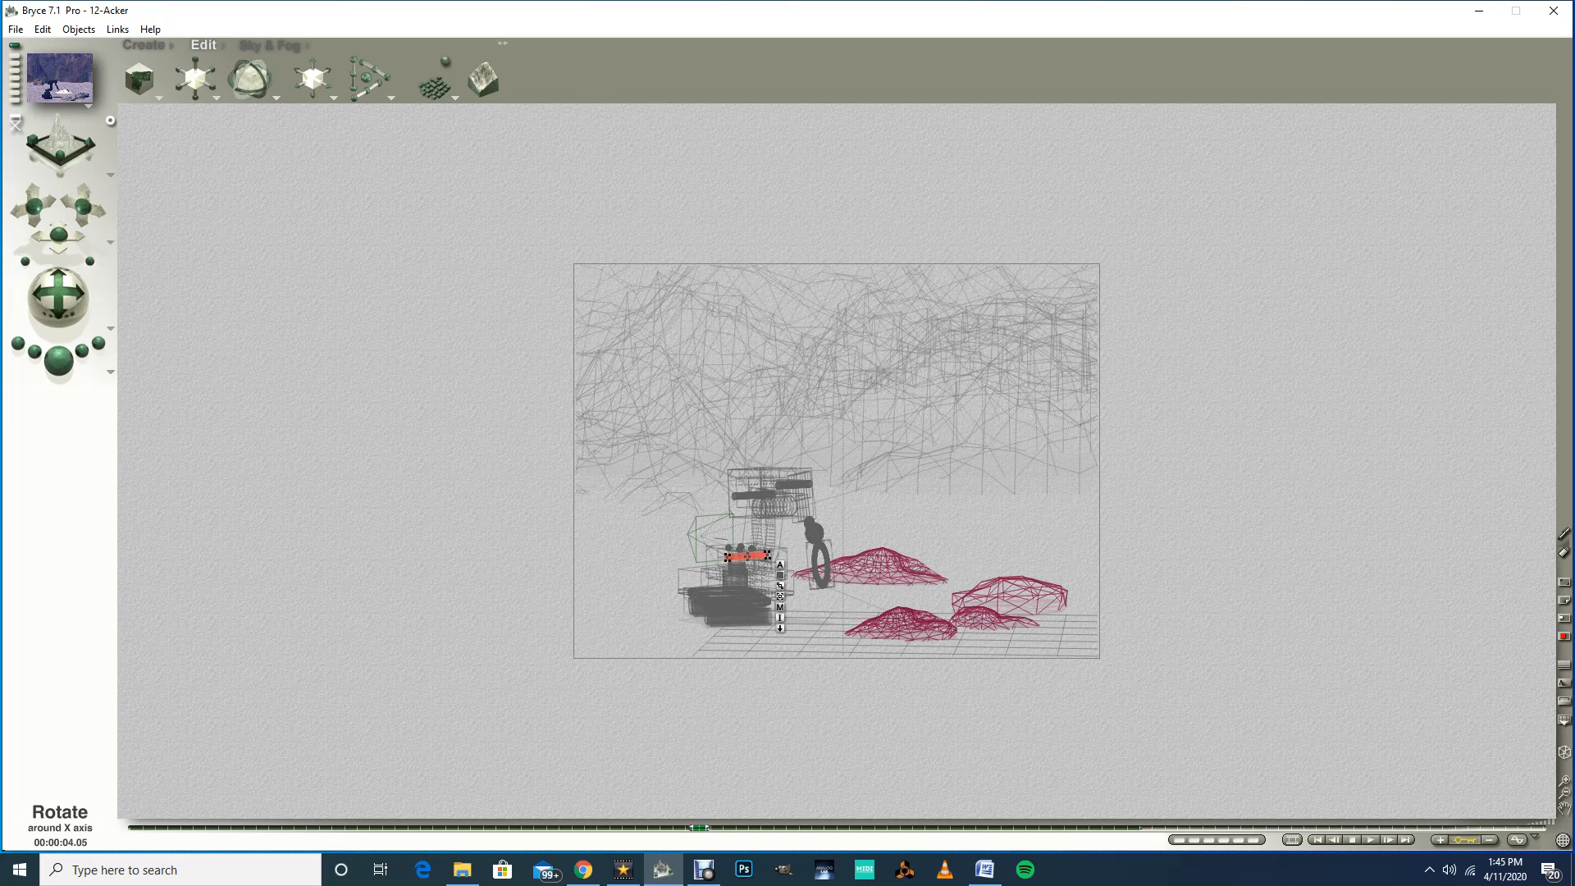
pyautogui.moveTo(253, 80)
pyautogui.mouseDown()
pyautogui.moveTo(238, 81)
pyautogui.moveTo(254, 81)
pyautogui.mouseUp()
pyautogui.moveTo(239, 82); pyautogui.dragTo(288, 82)
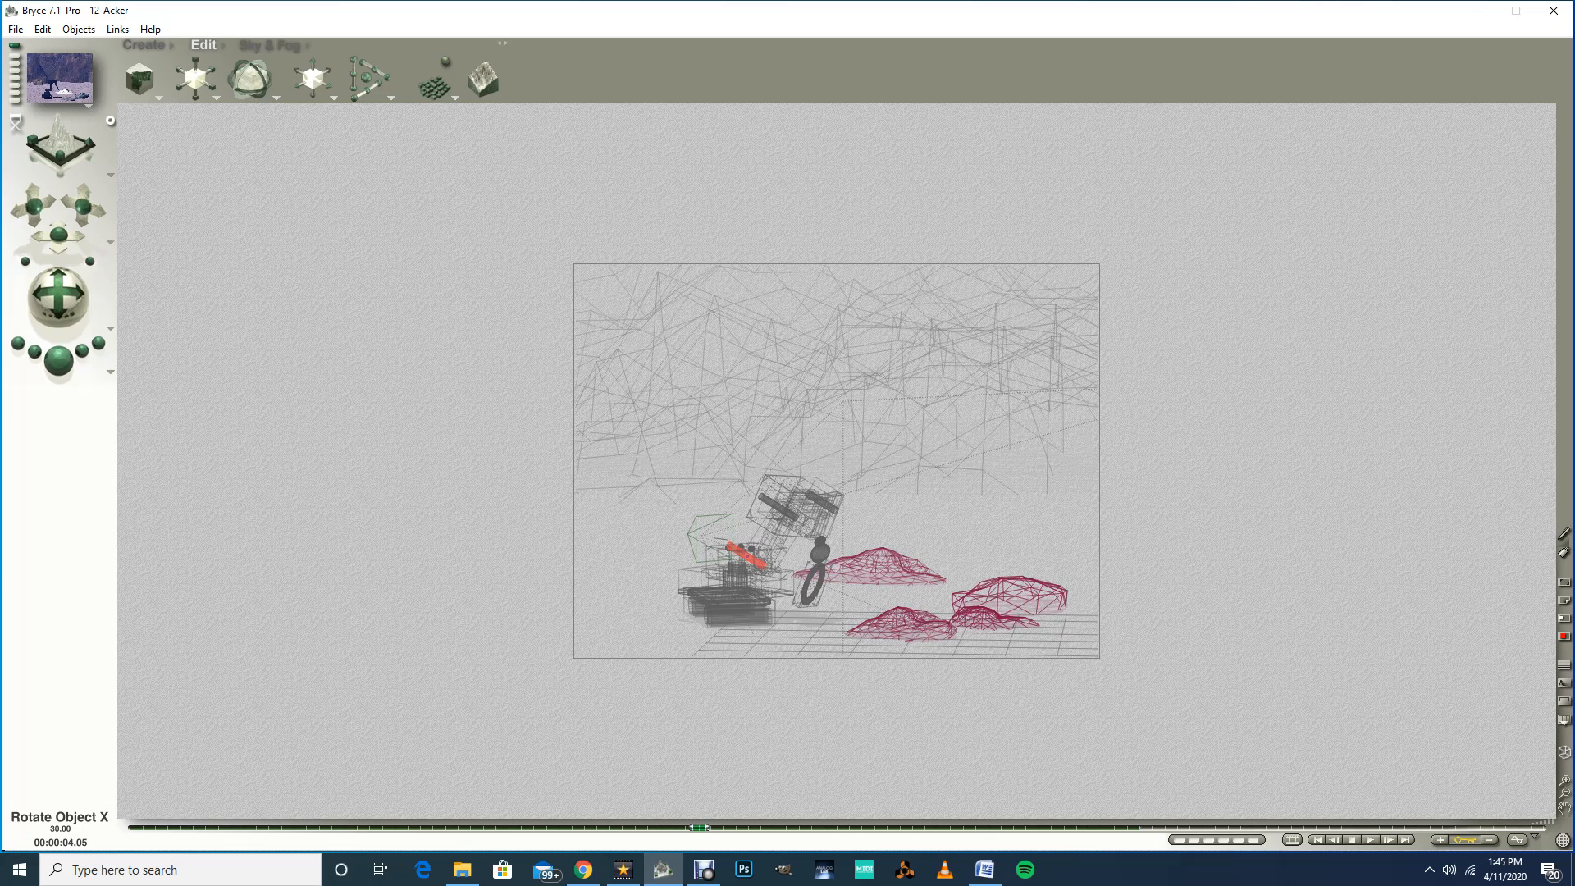
pyautogui.moveTo(289, 82); pyautogui.dragTo(289, 82)
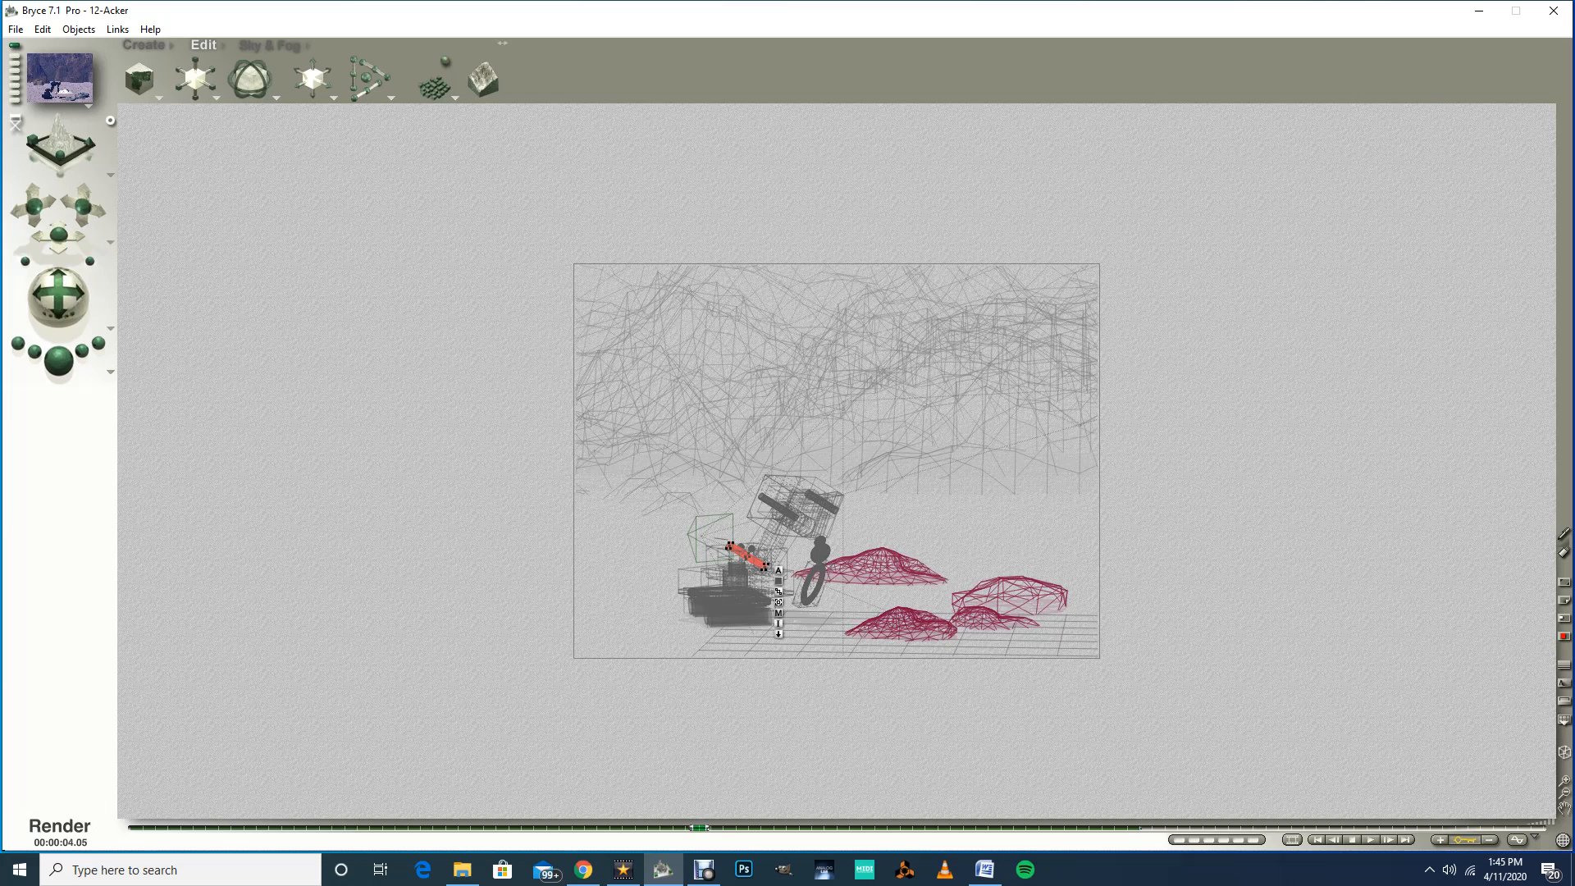
pyautogui.click(58, 359)
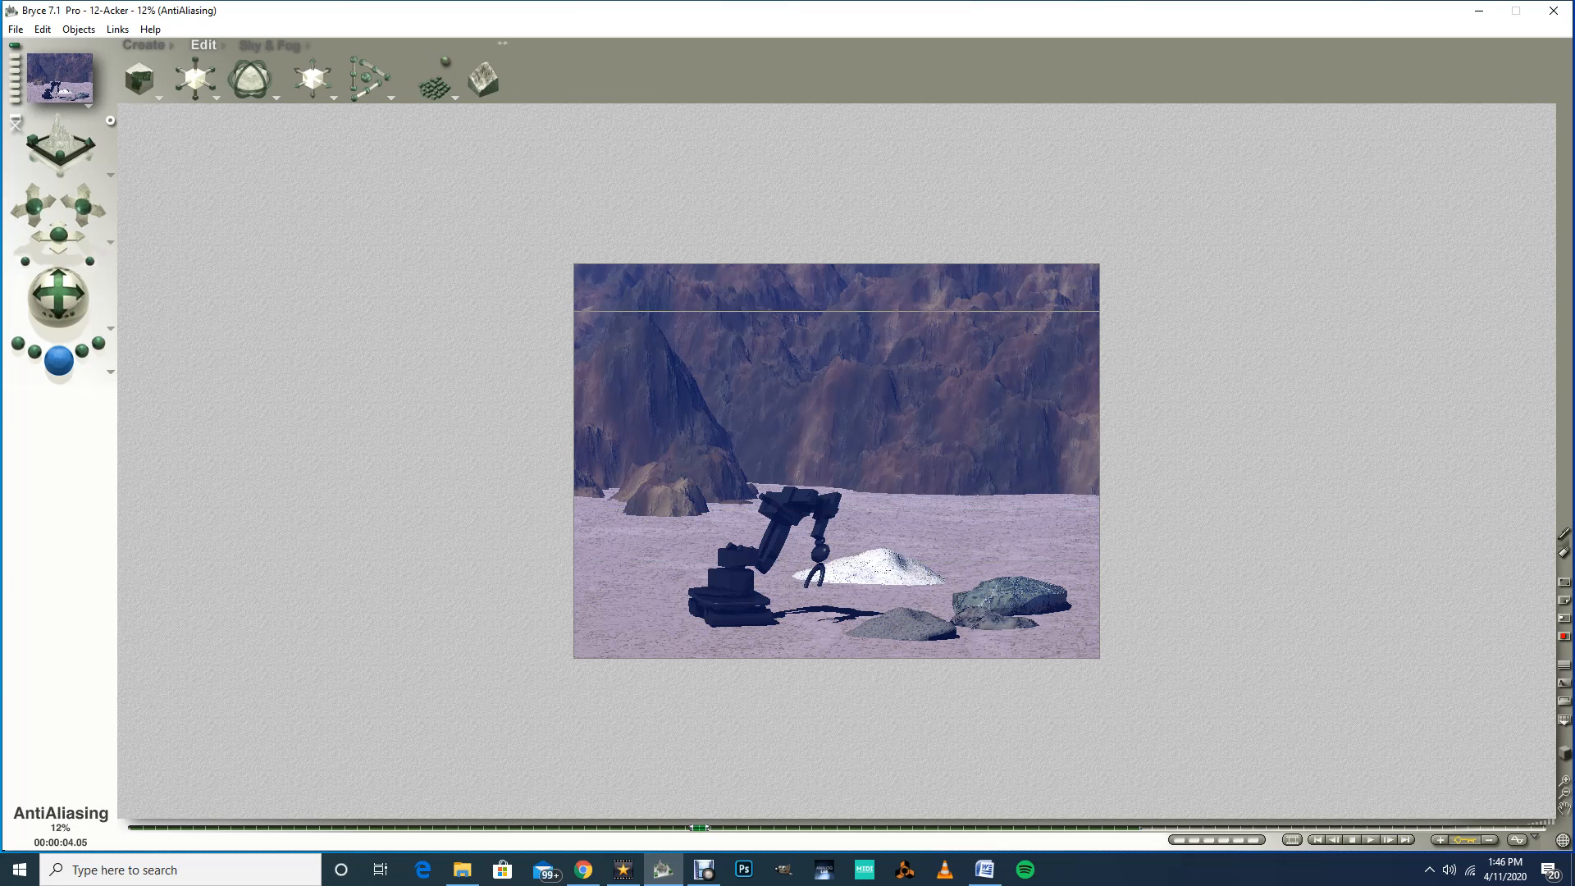
pyautogui.press('Escape')
pyautogui.press('Escape')
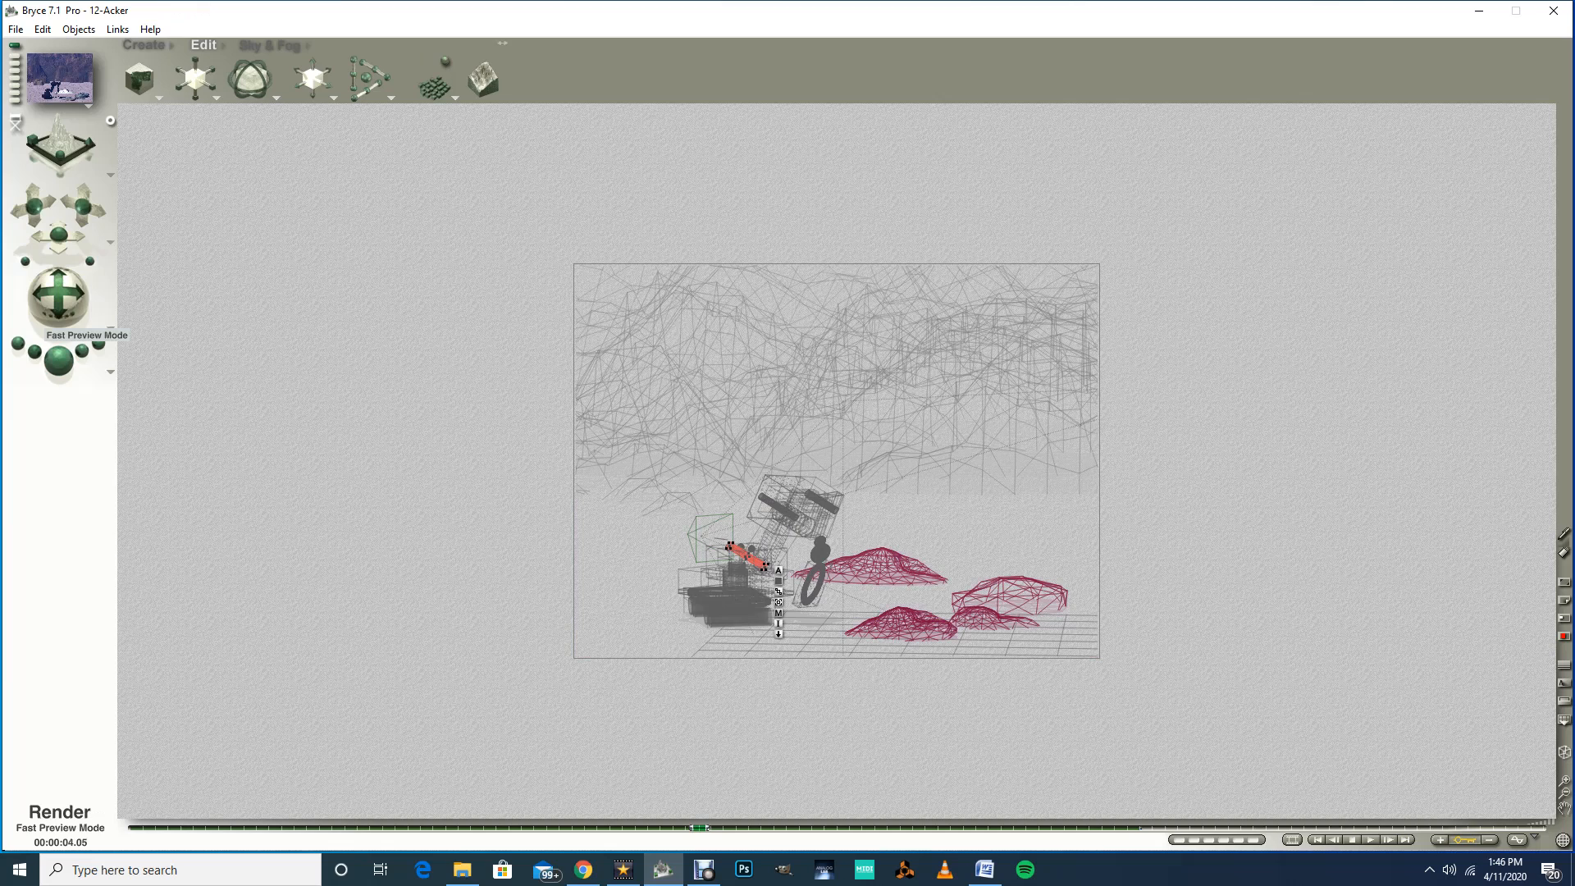
pyautogui.hotkey('ctrl', 'z')
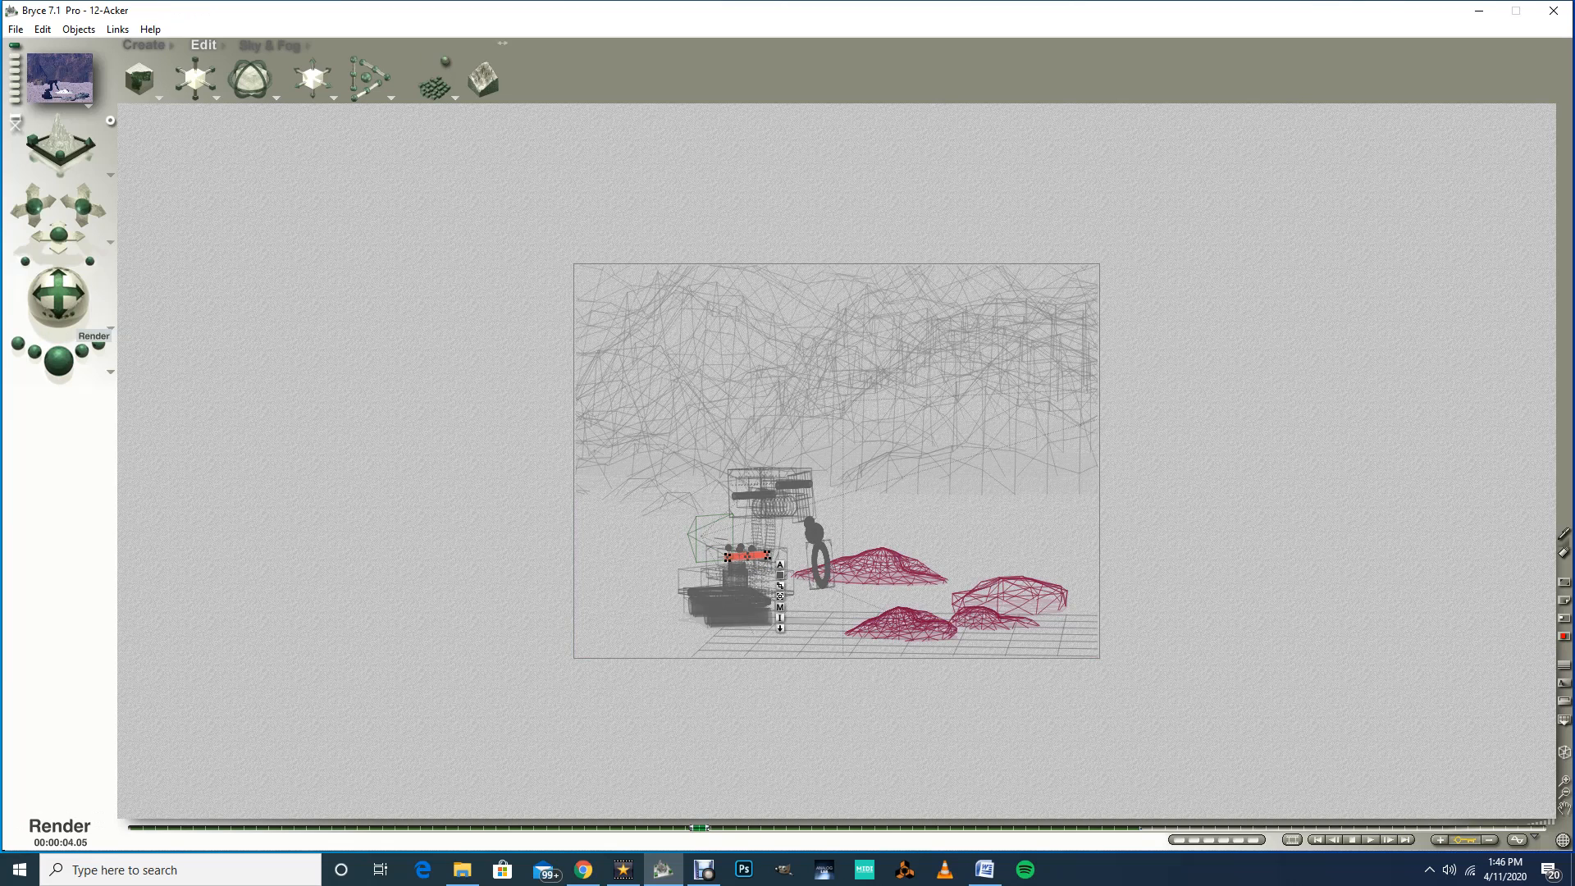
# Step: Rotate the Shoulder Rotater around its Y axis at the 4.05-second mark
pyautogui.moveTo(251, 80); pyautogui.dragTo(302, 80)
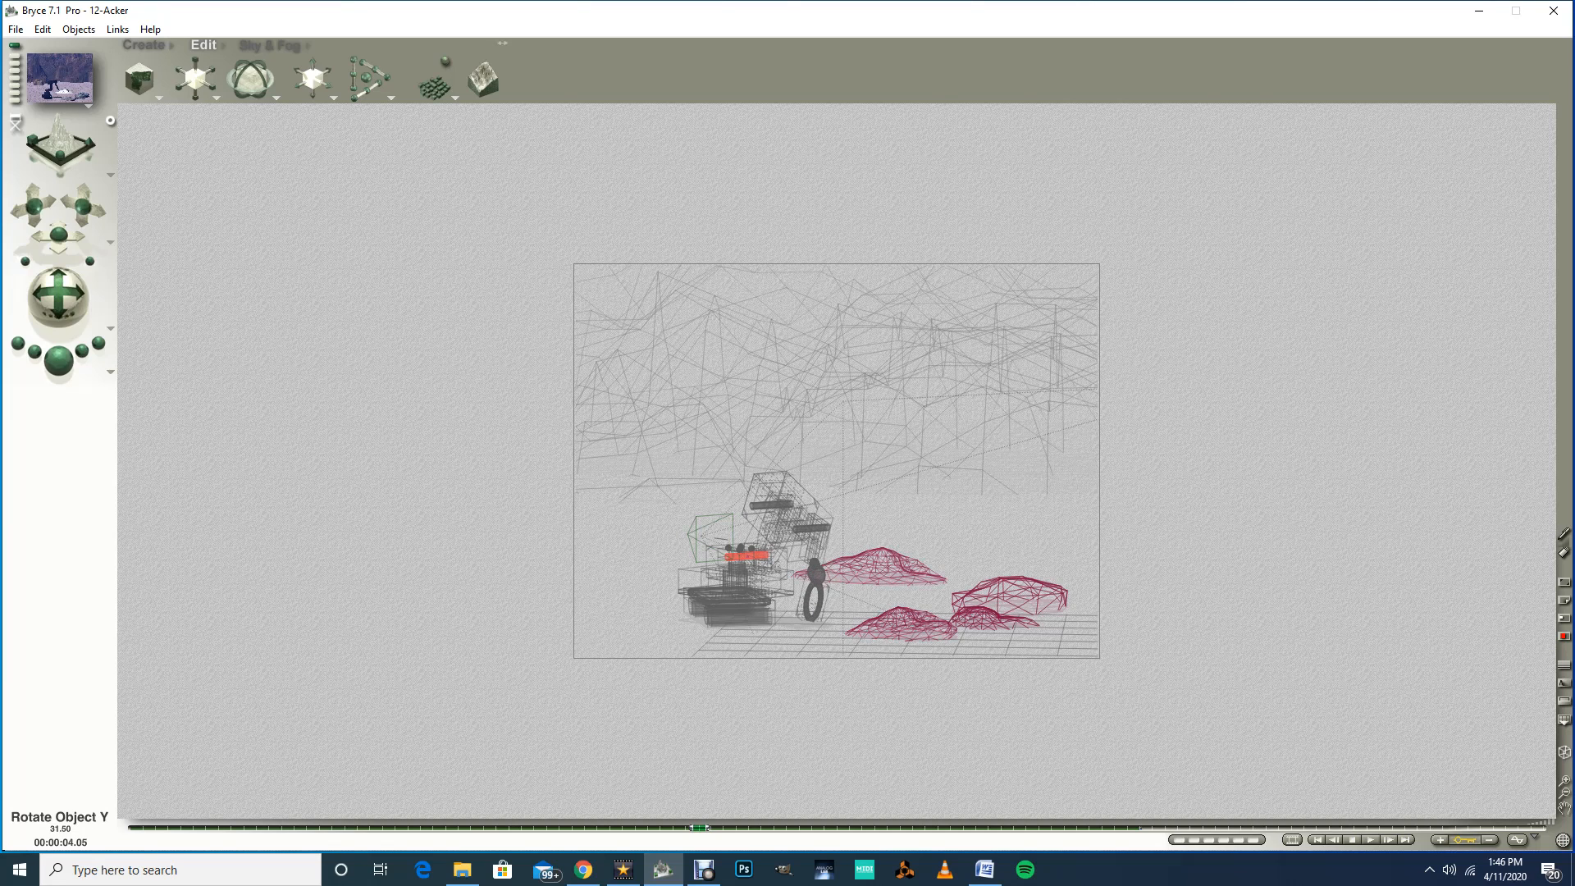
pyautogui.moveTo(301, 80); pyautogui.dragTo(302, 79)
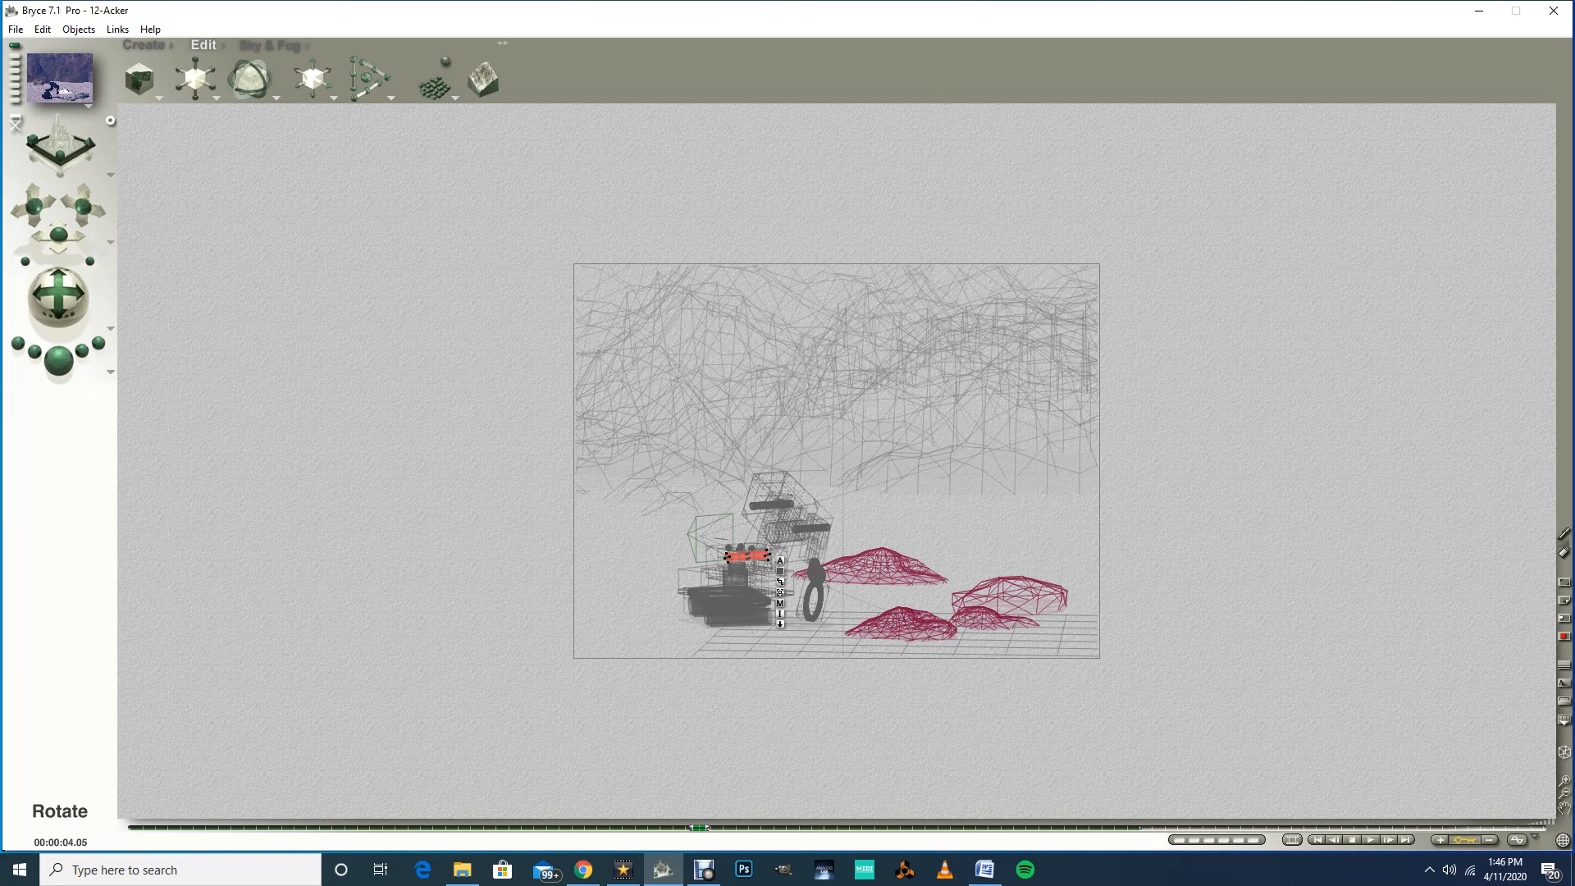
pyautogui.moveTo(302, 79); pyautogui.dragTo(268, 80)
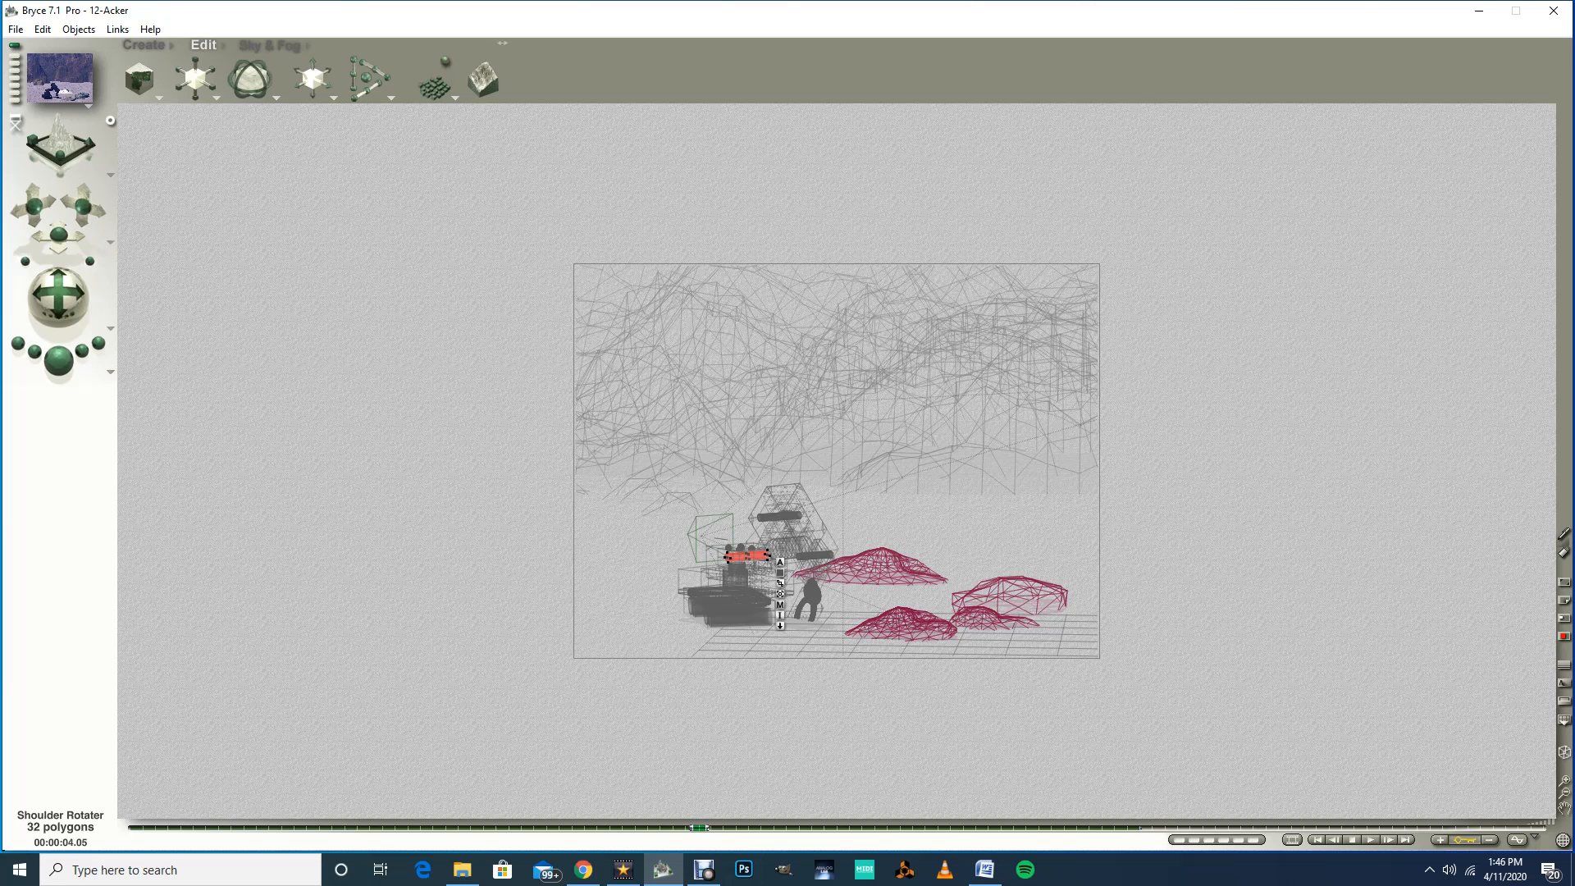
# Step: Select the Wheel Base and, at about 2.09 seconds, move it slightly along its path in the top view
pyautogui.rightClick(728, 611)
pyautogui.click(755, 621)
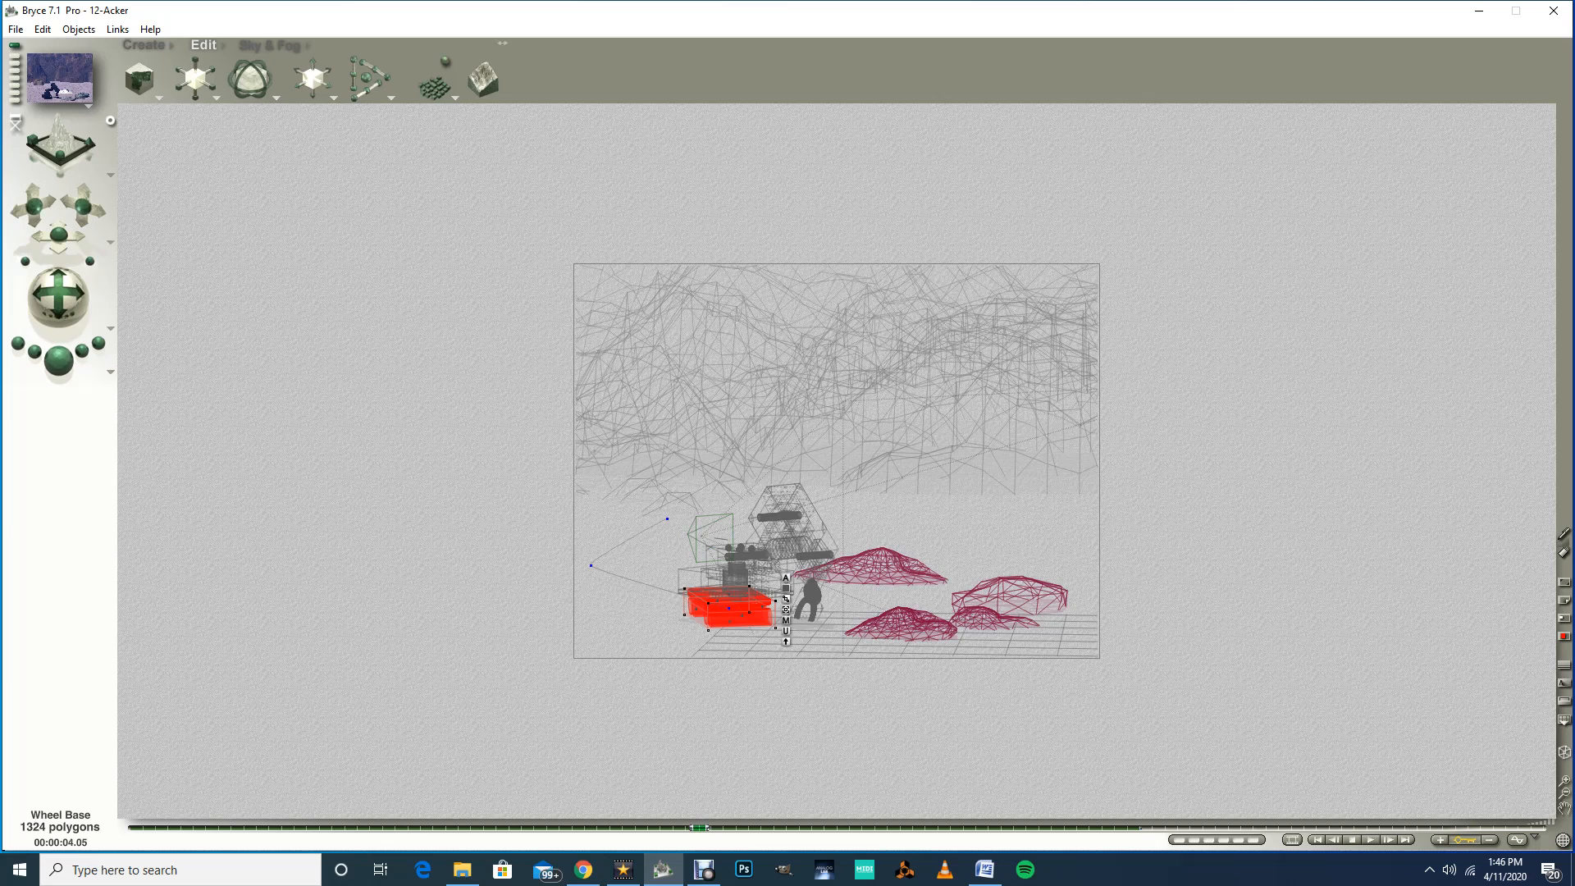
pyautogui.moveTo(698, 828); pyautogui.dragTo(471, 828)
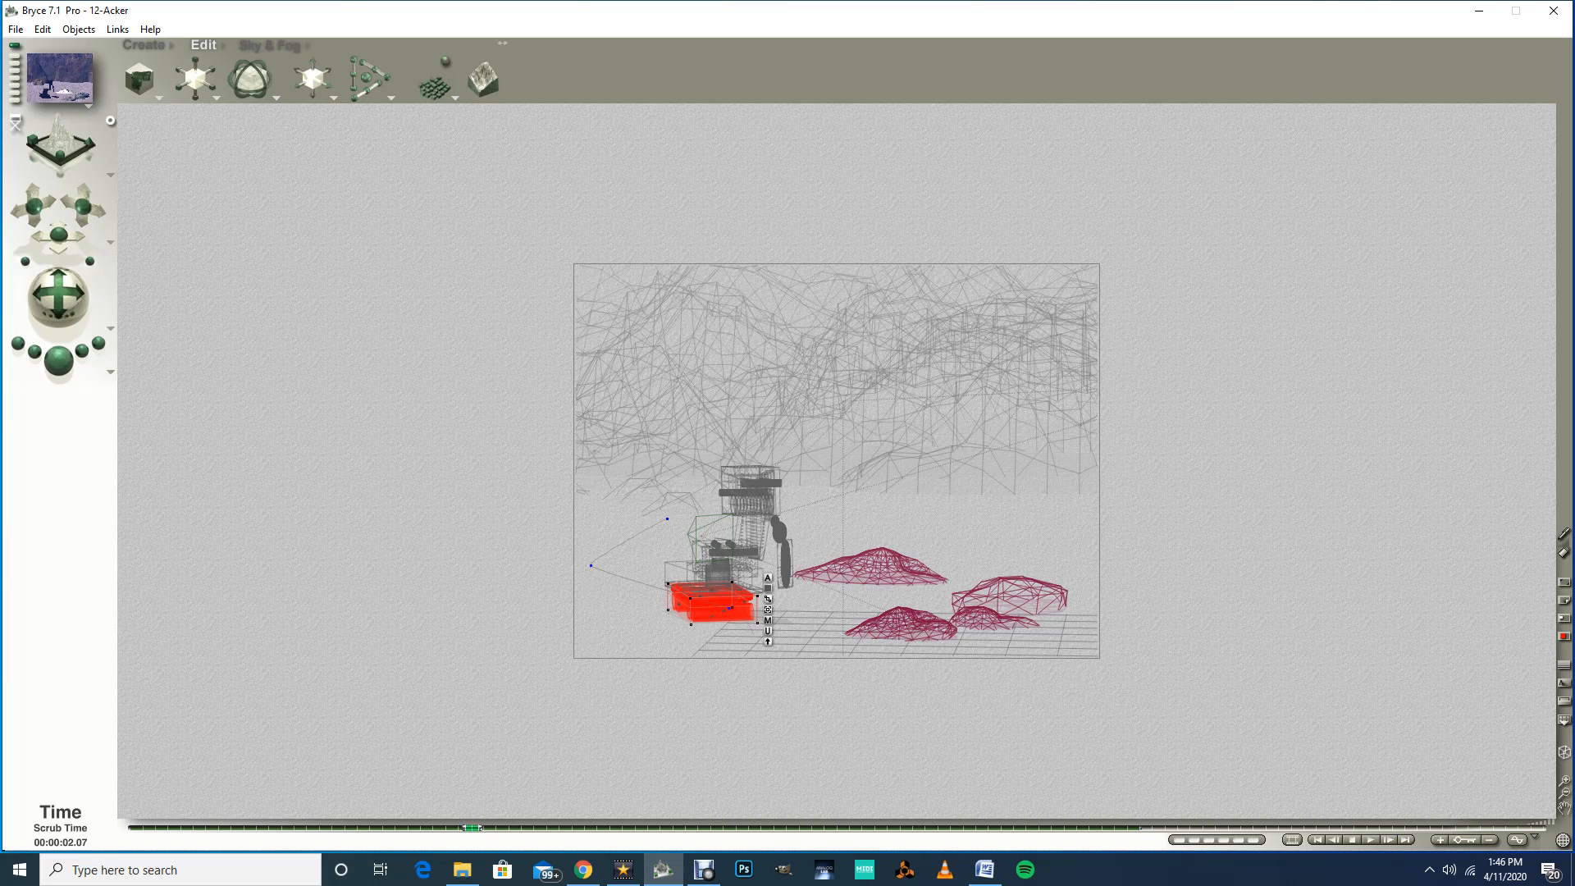
pyautogui.moveTo(471, 827); pyautogui.dragTo(460, 828)
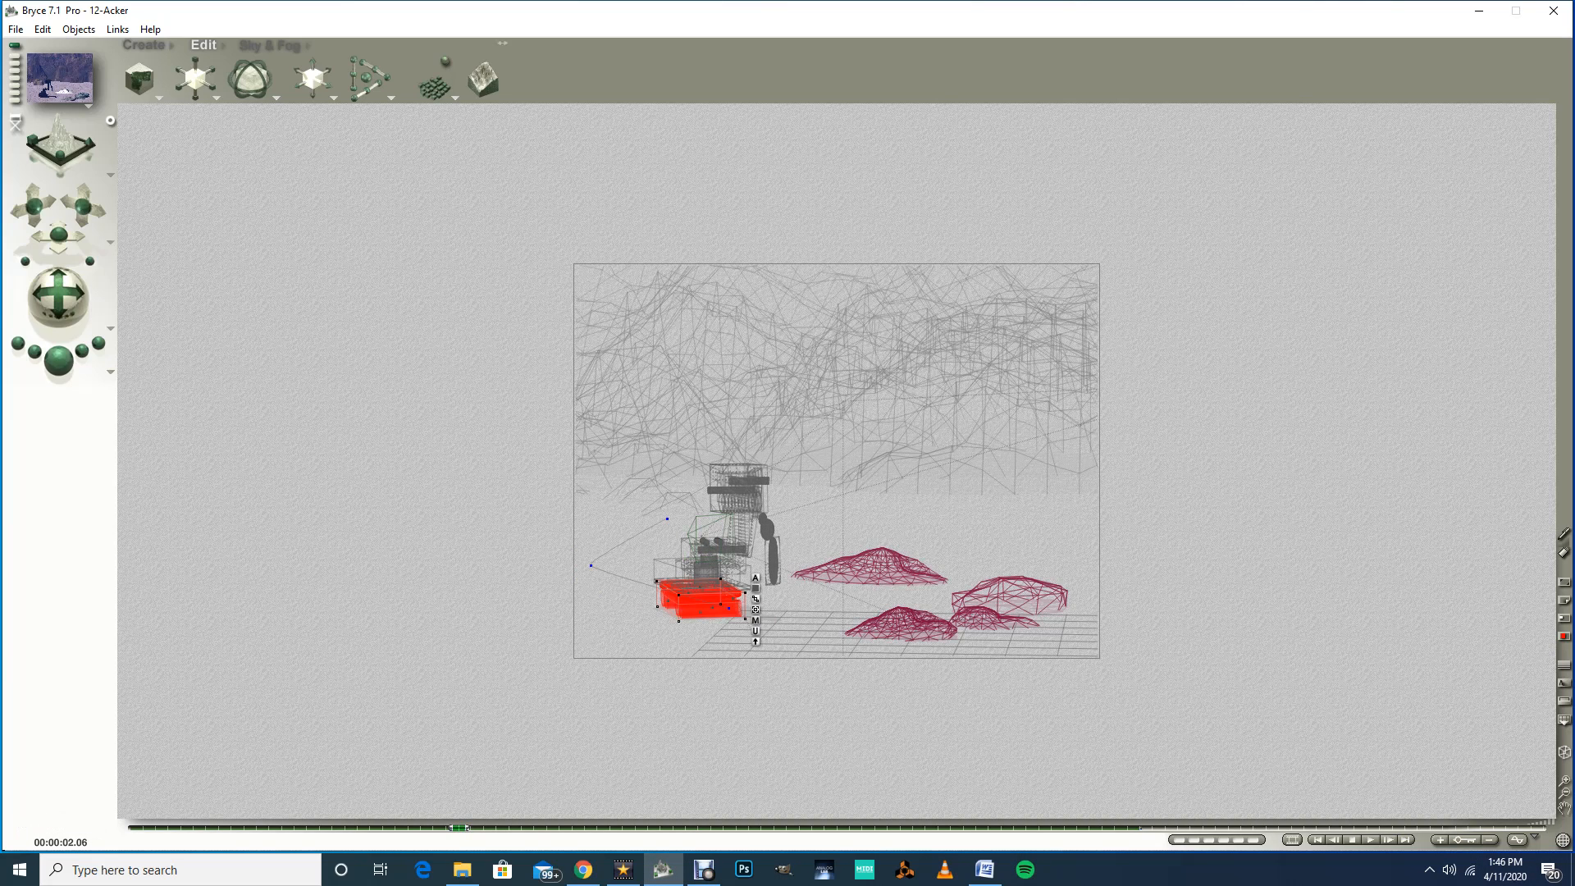
pyautogui.moveTo(459, 828); pyautogui.dragTo(497, 827)
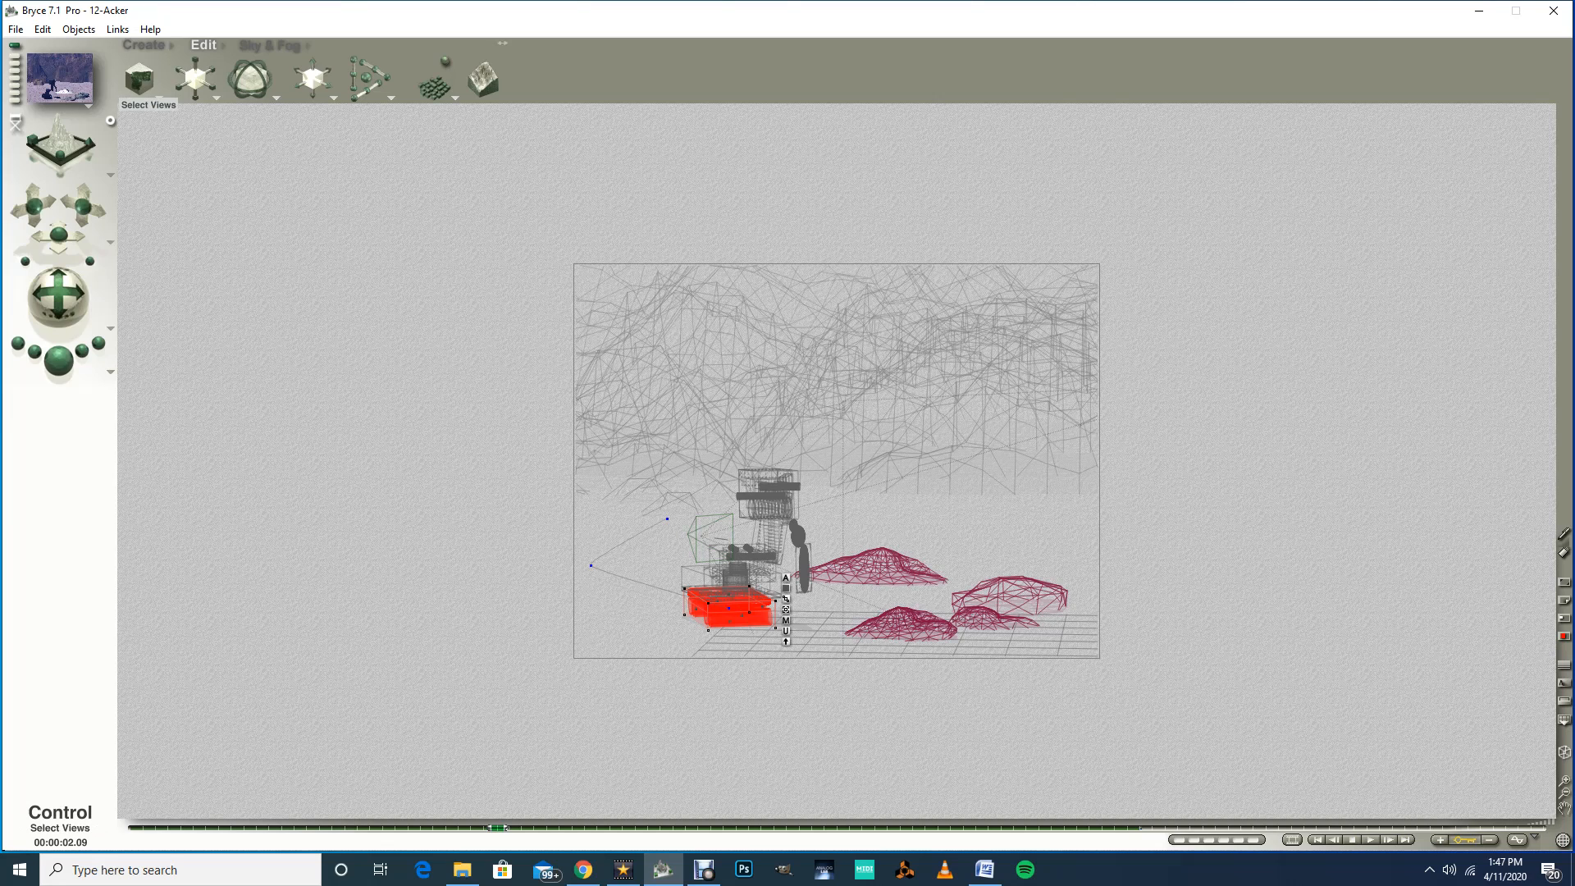
pyautogui.click(109, 174)
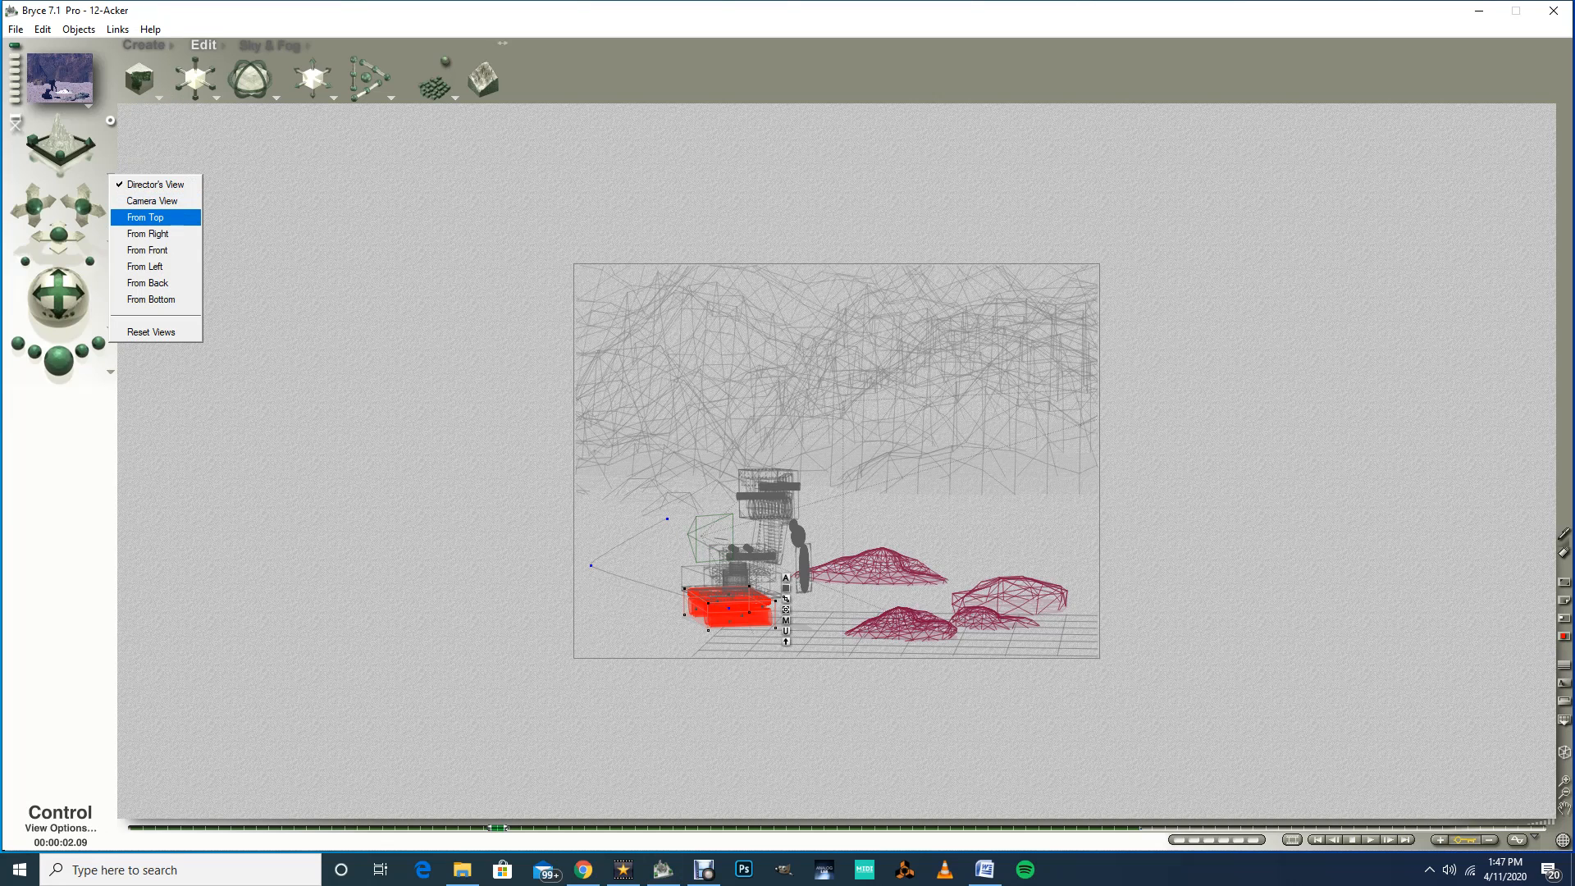
pyautogui.click(145, 217)
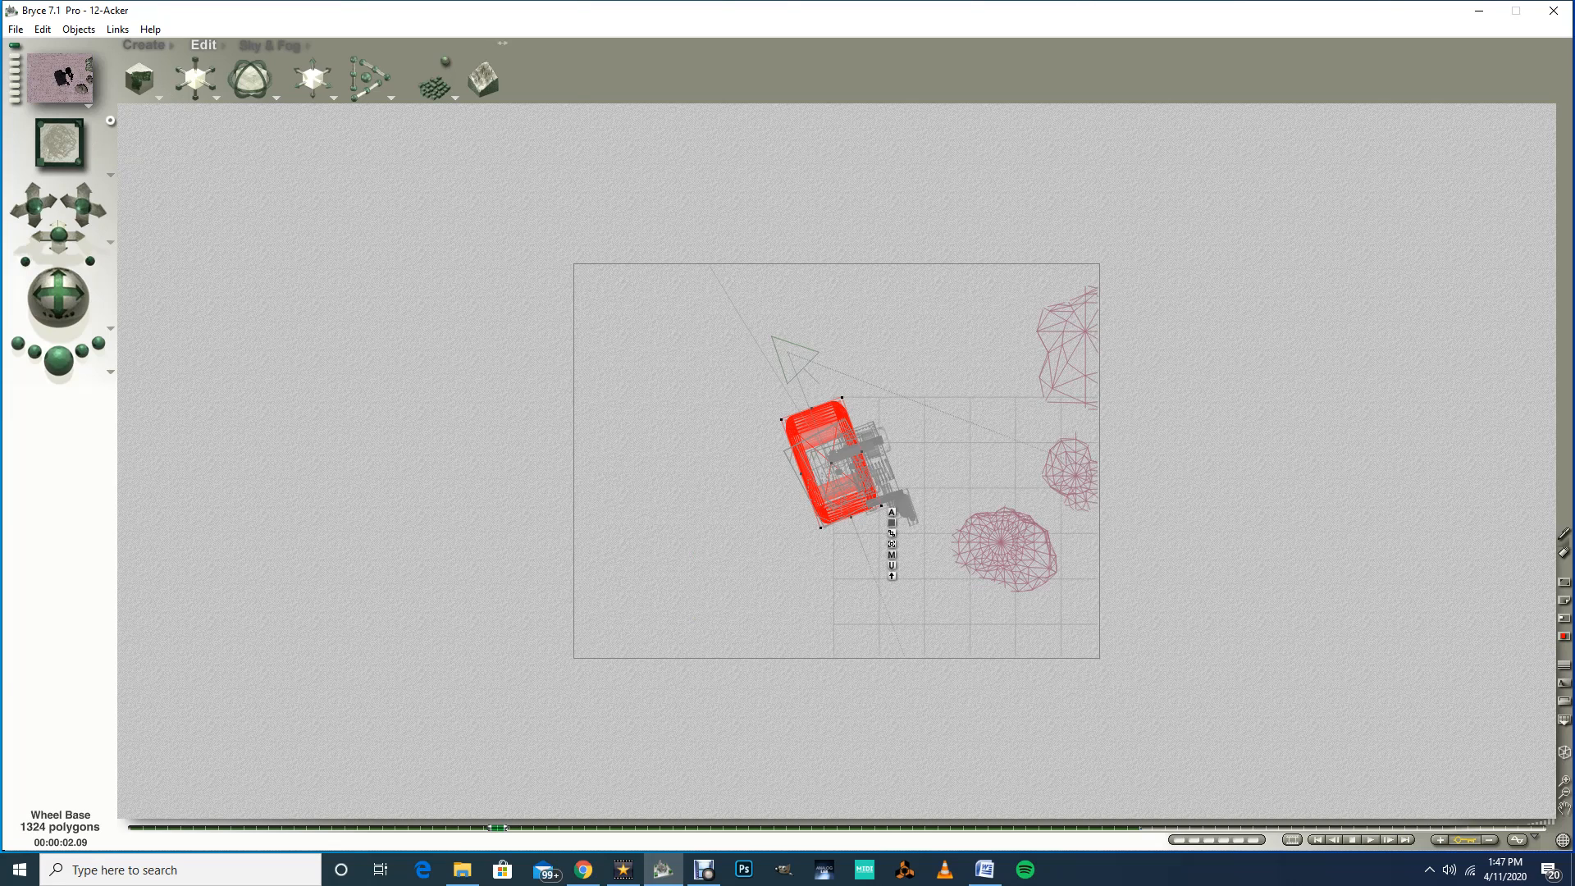
pyautogui.moveTo(831, 461); pyautogui.dragTo(851, 473)
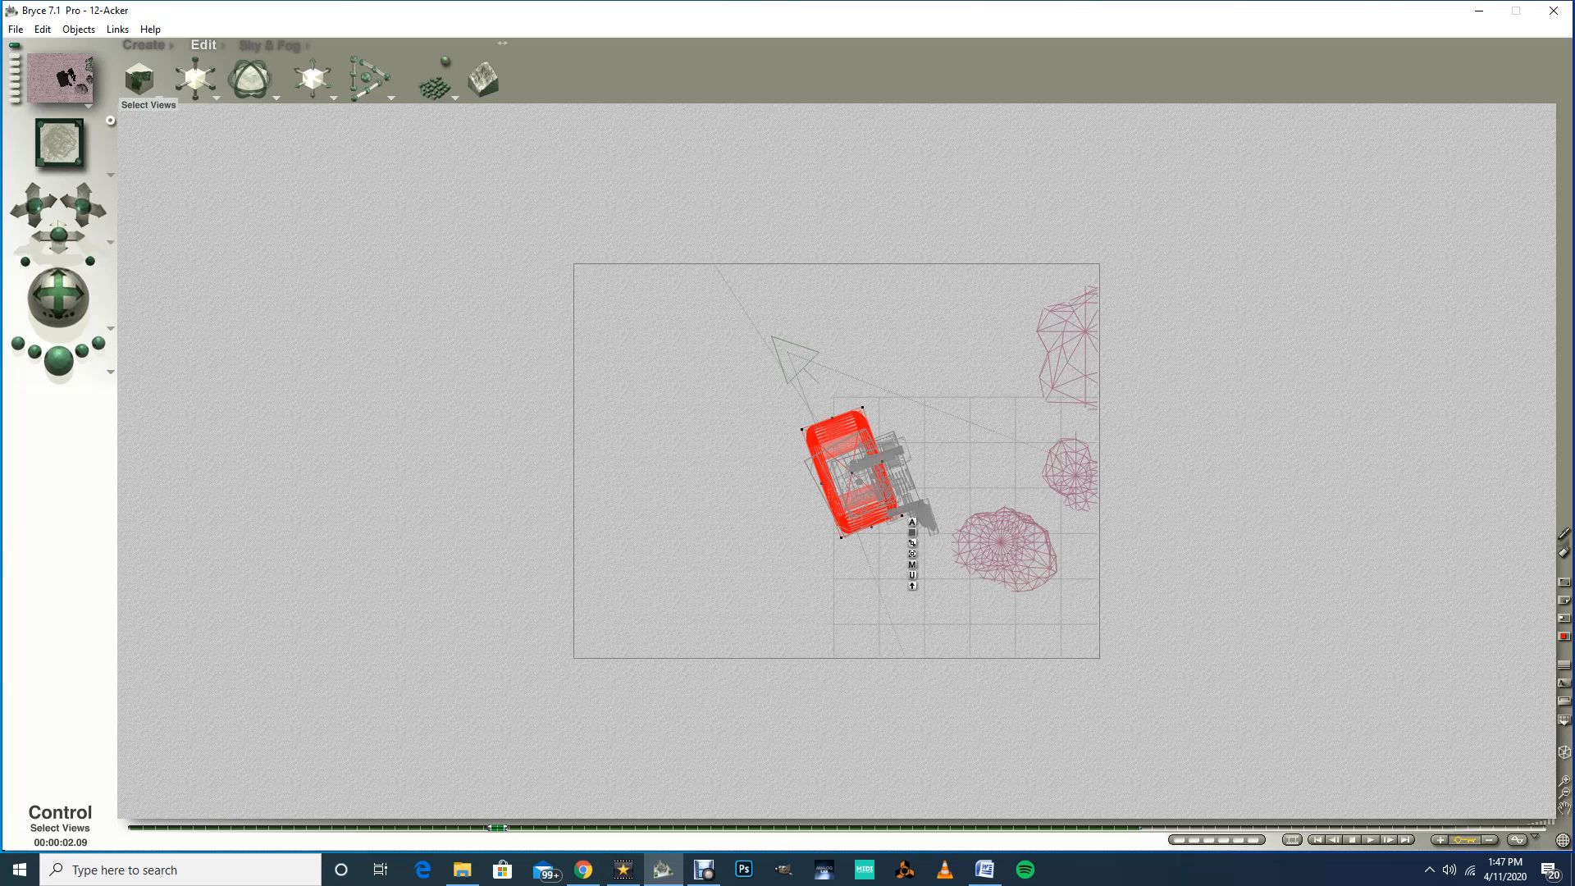
pyautogui.click(110, 174)
pyautogui.click(155, 183)
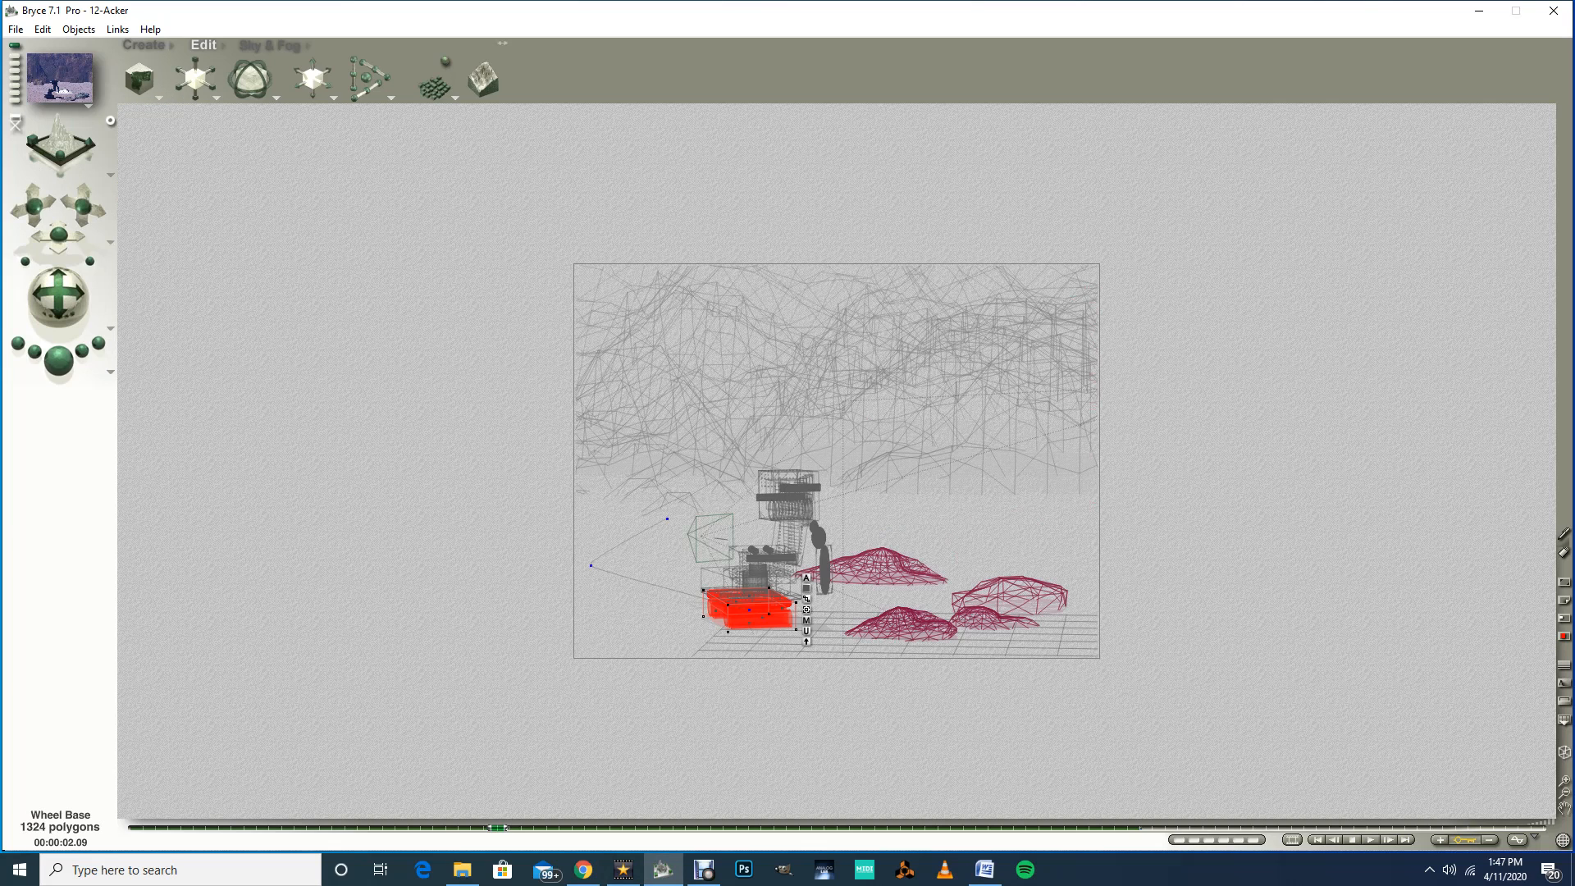
# Step: Select the Elbow Rotater and rotate it -25° around its Y axis at the 4.05-second mark
pyautogui.moveTo(497, 827); pyautogui.dragTo(673, 828)
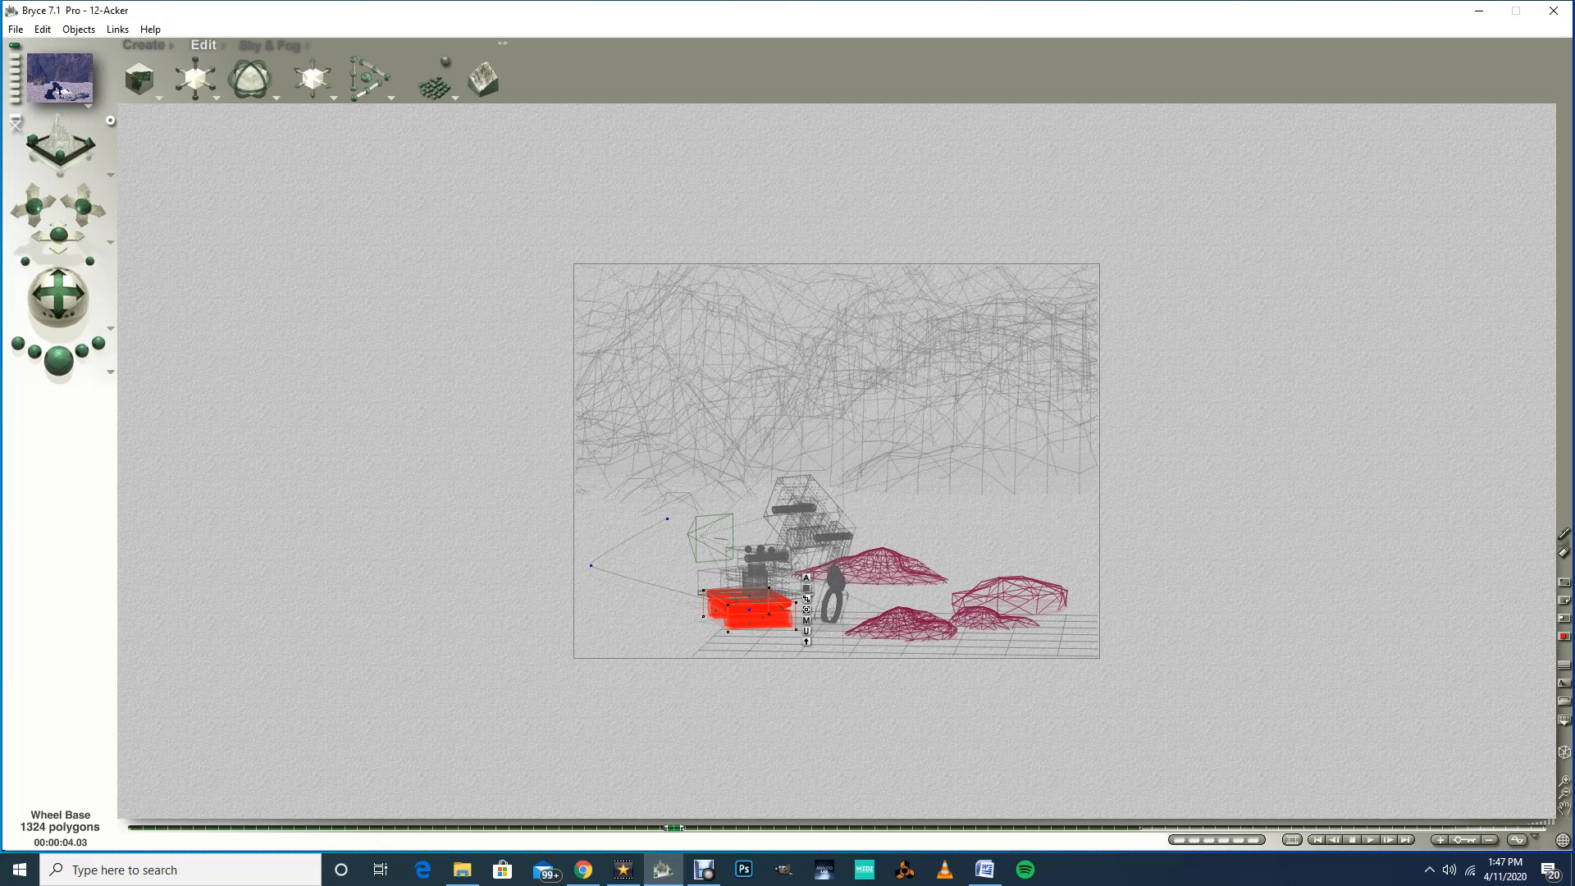
pyautogui.rightClick(774, 508)
pyautogui.click(797, 518)
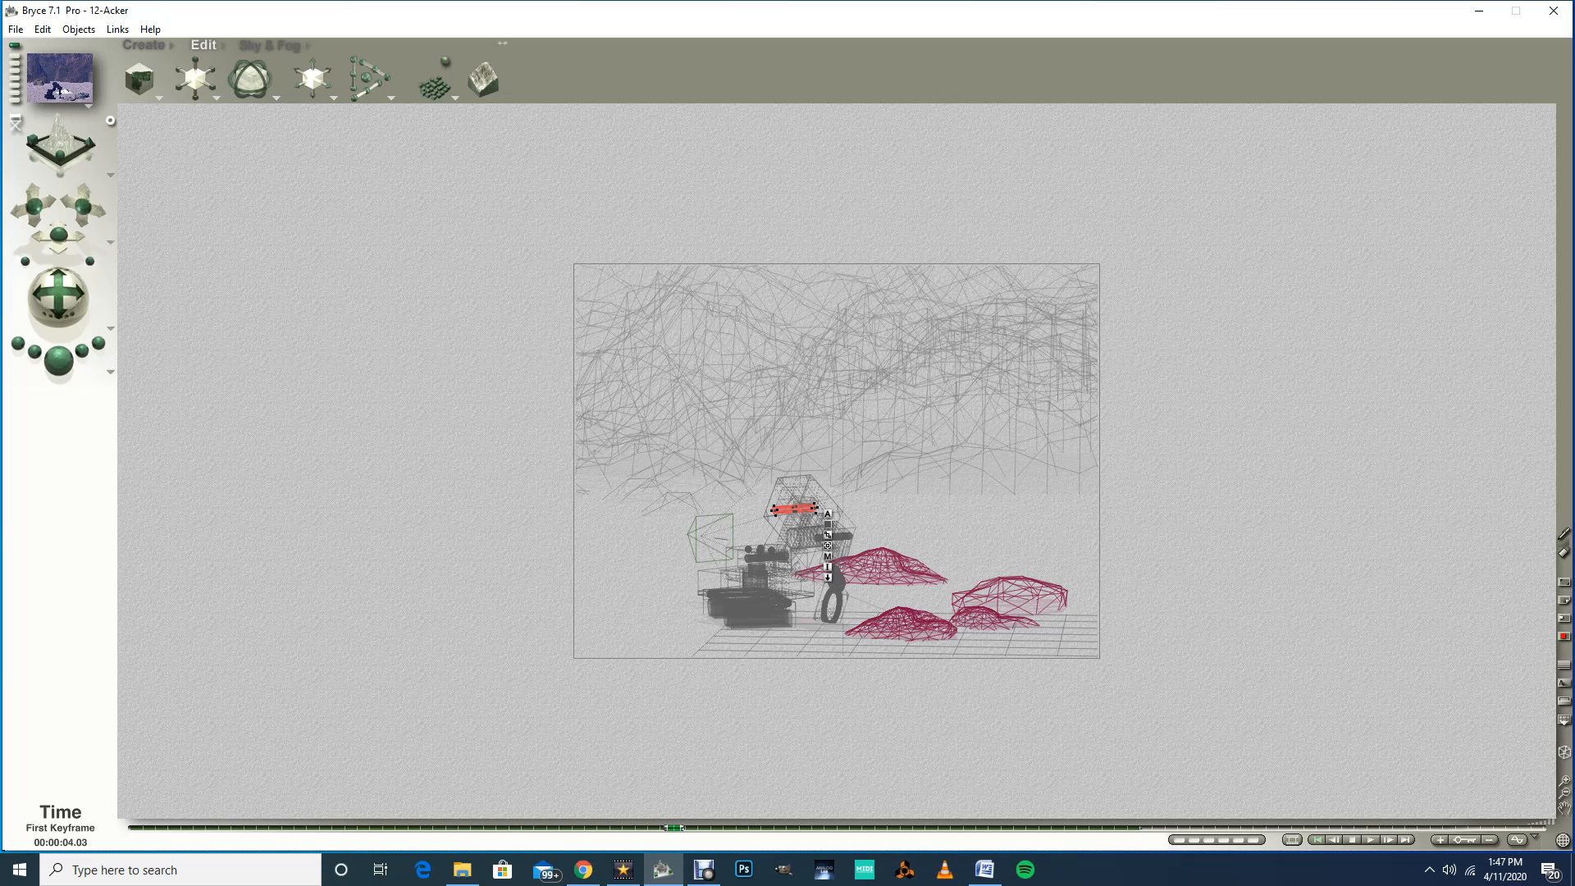
pyautogui.click(1317, 839)
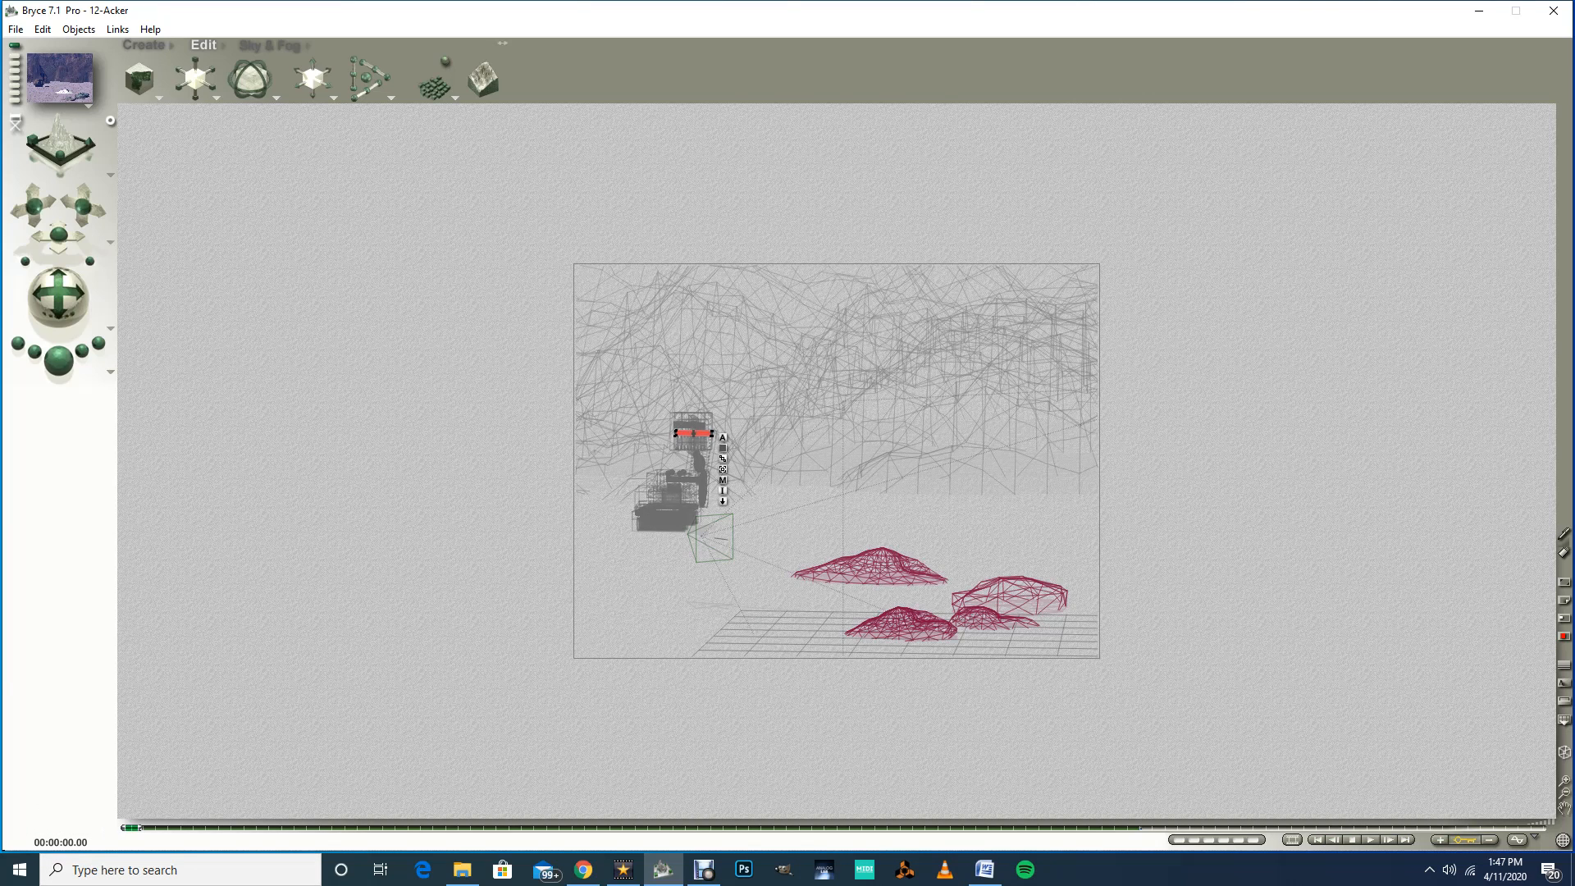
pyautogui.moveTo(133, 828); pyautogui.dragTo(611, 827)
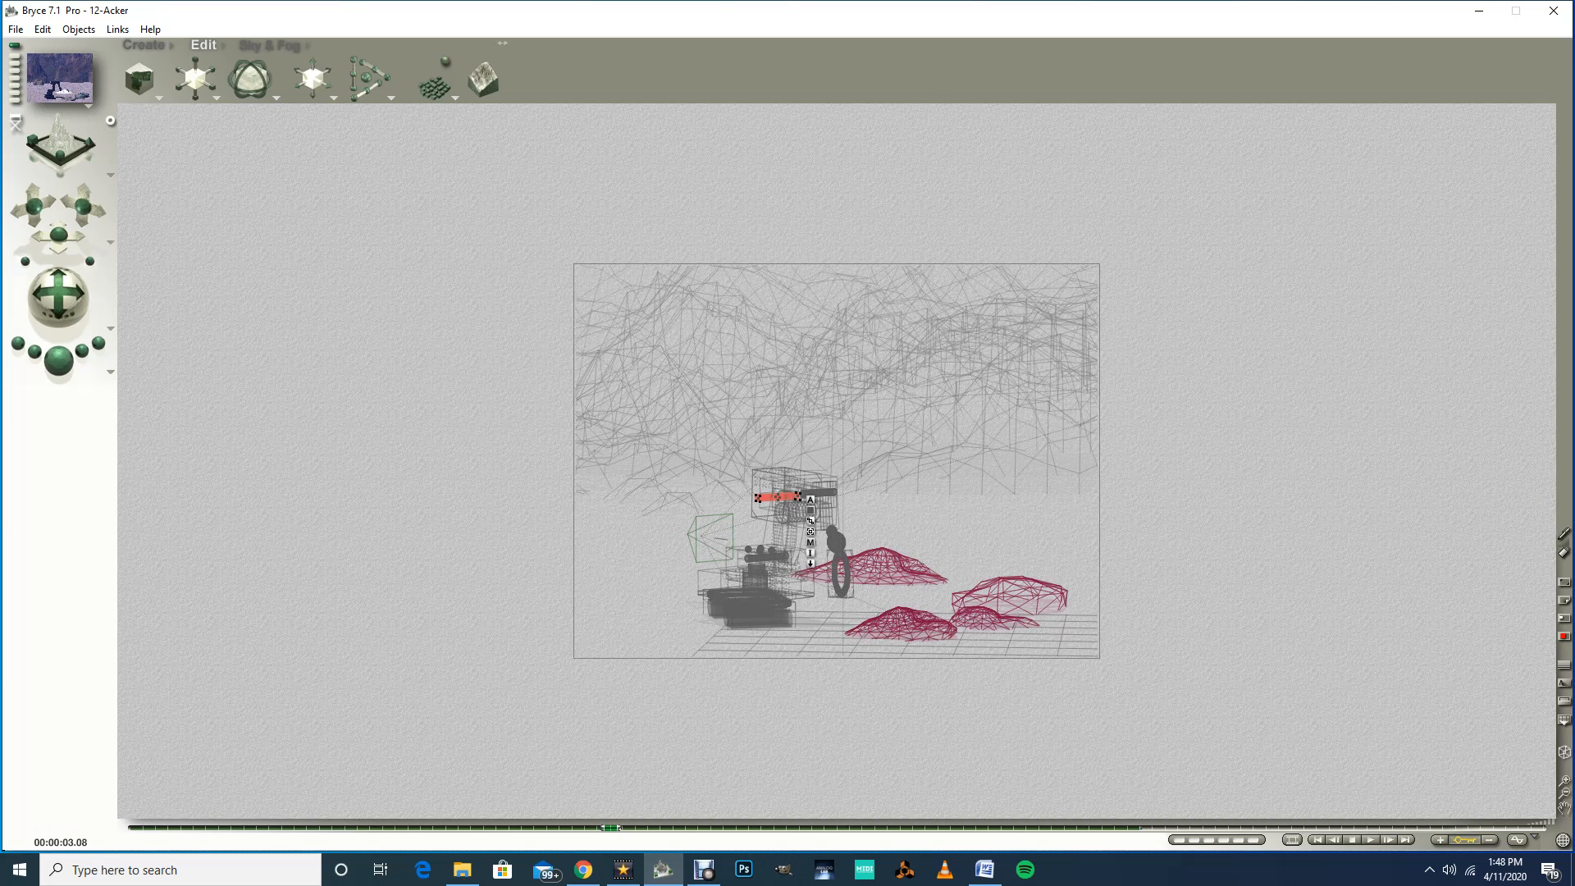
pyautogui.moveTo(610, 828); pyautogui.dragTo(685, 827)
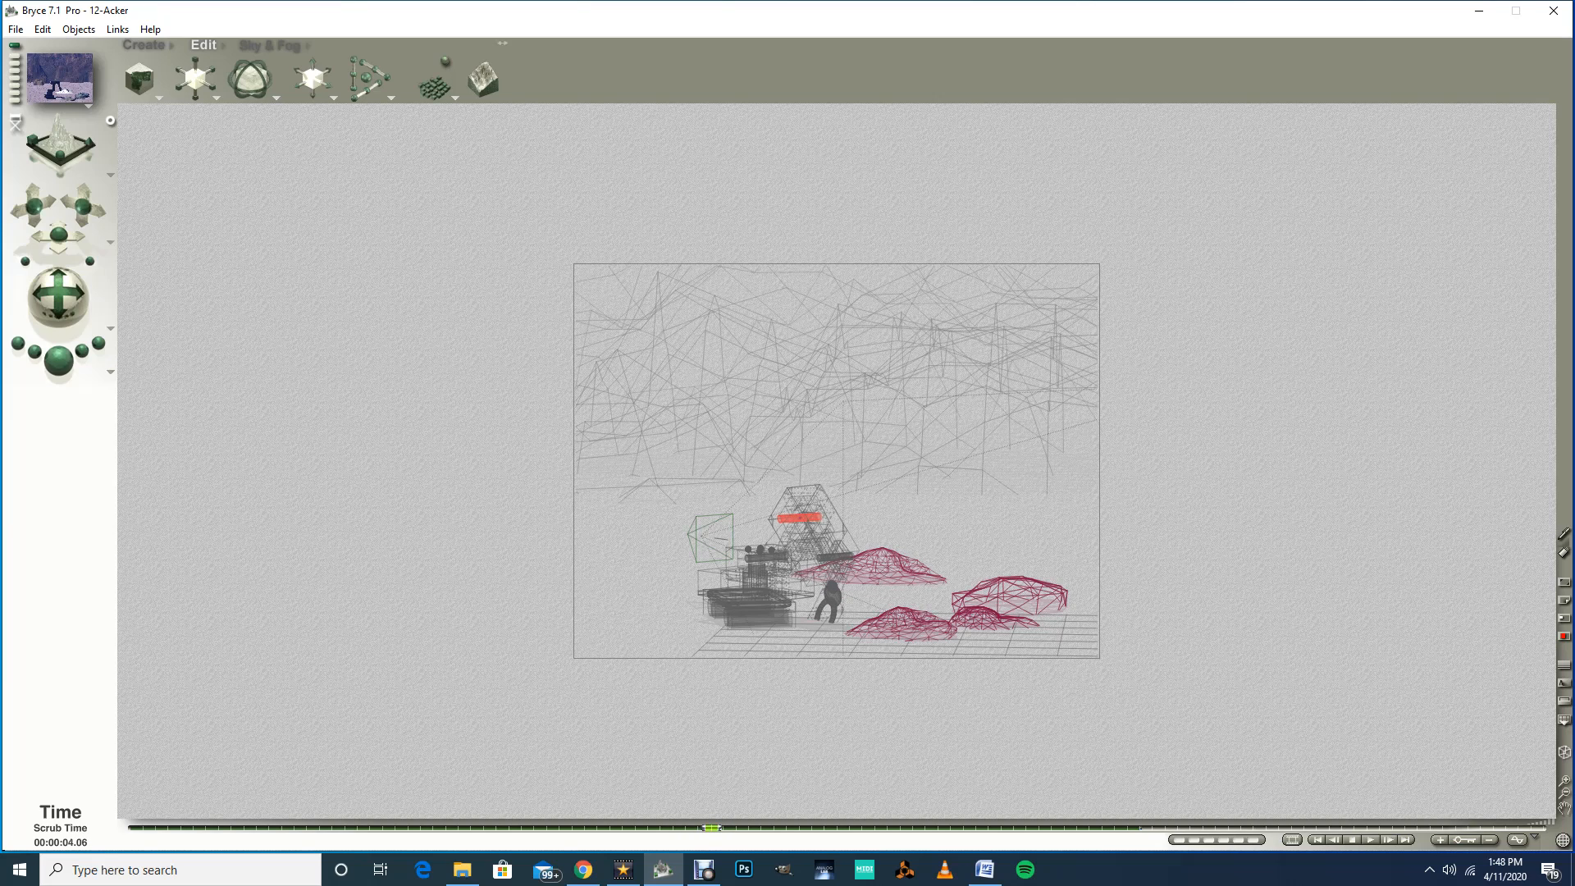
pyautogui.moveTo(686, 828); pyautogui.dragTo(699, 828)
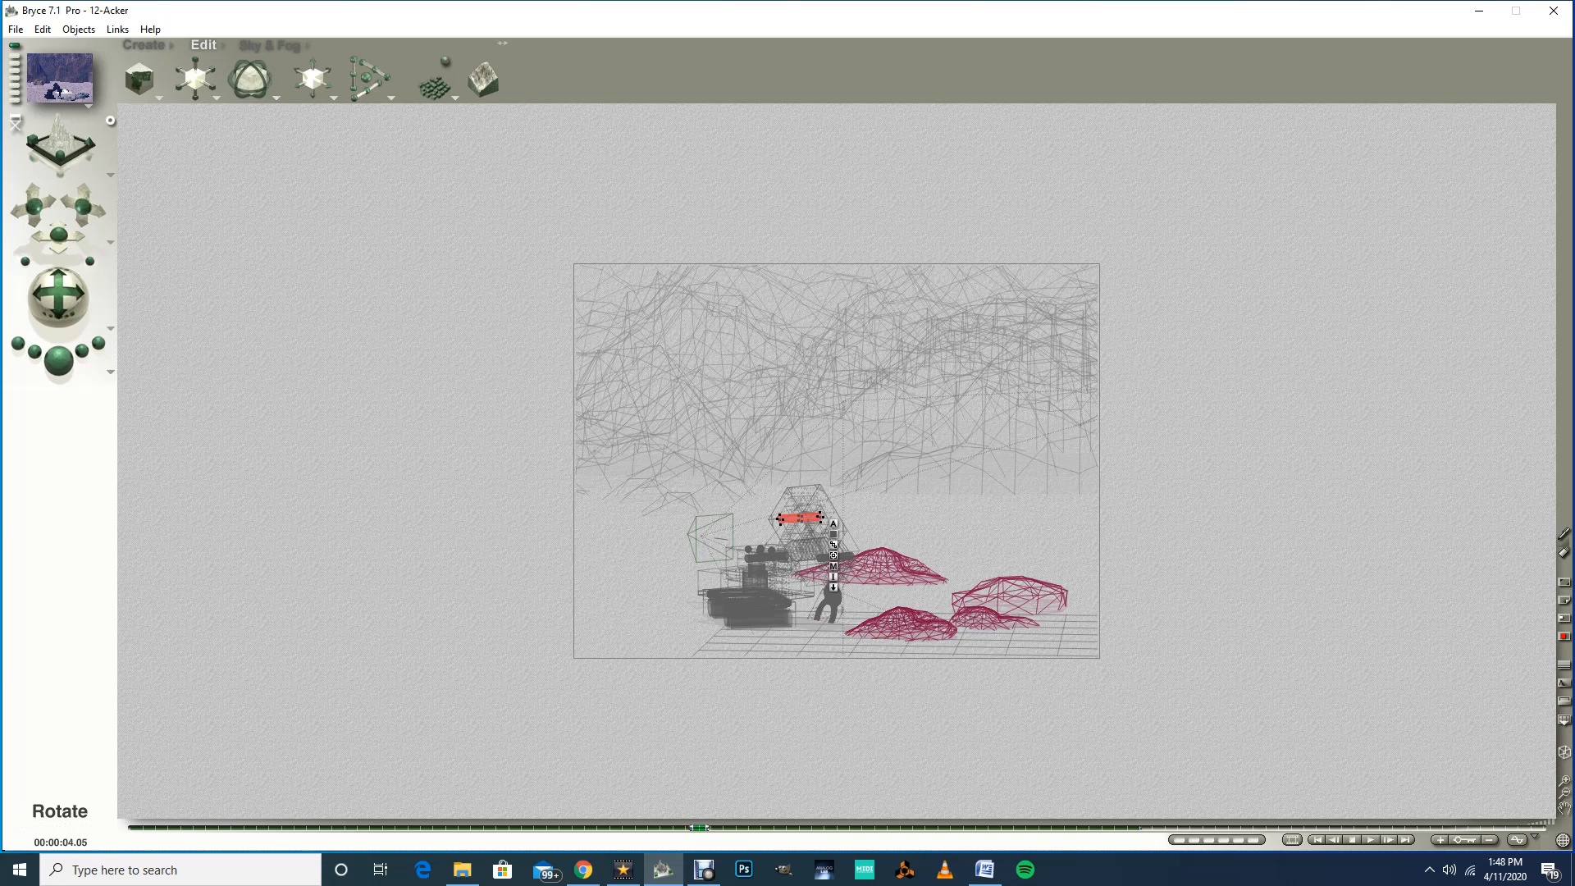
pyautogui.moveTo(270, 80)
pyautogui.mouseDown()
pyautogui.moveTo(317, 80)
pyautogui.moveTo(265, 80)
pyautogui.mouseUp()
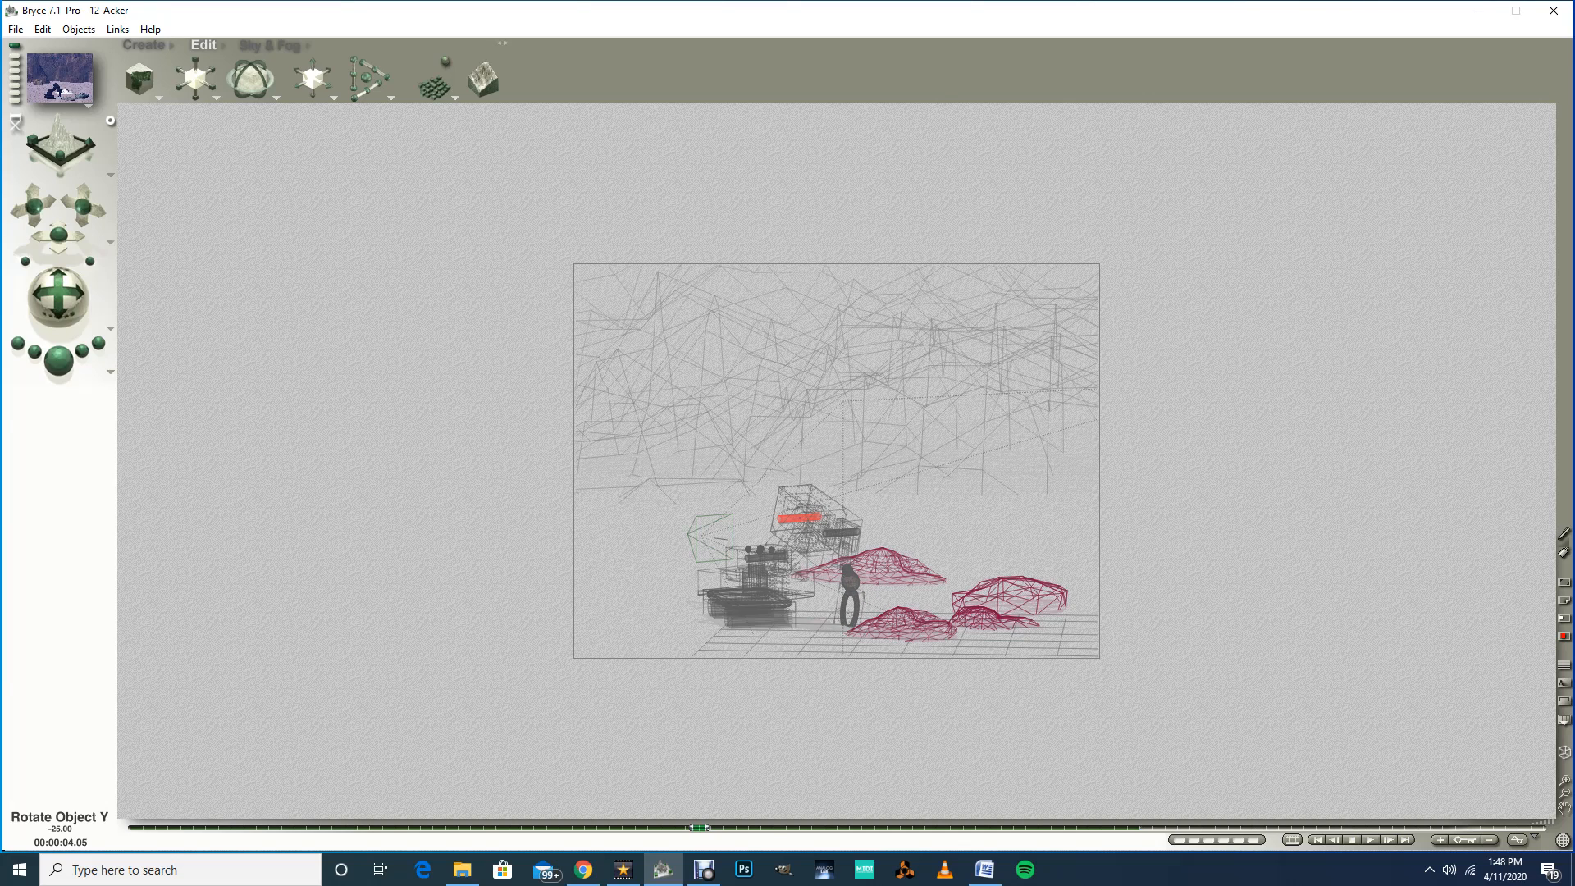
pyautogui.moveTo(265, 79); pyautogui.dragTo(265, 80)
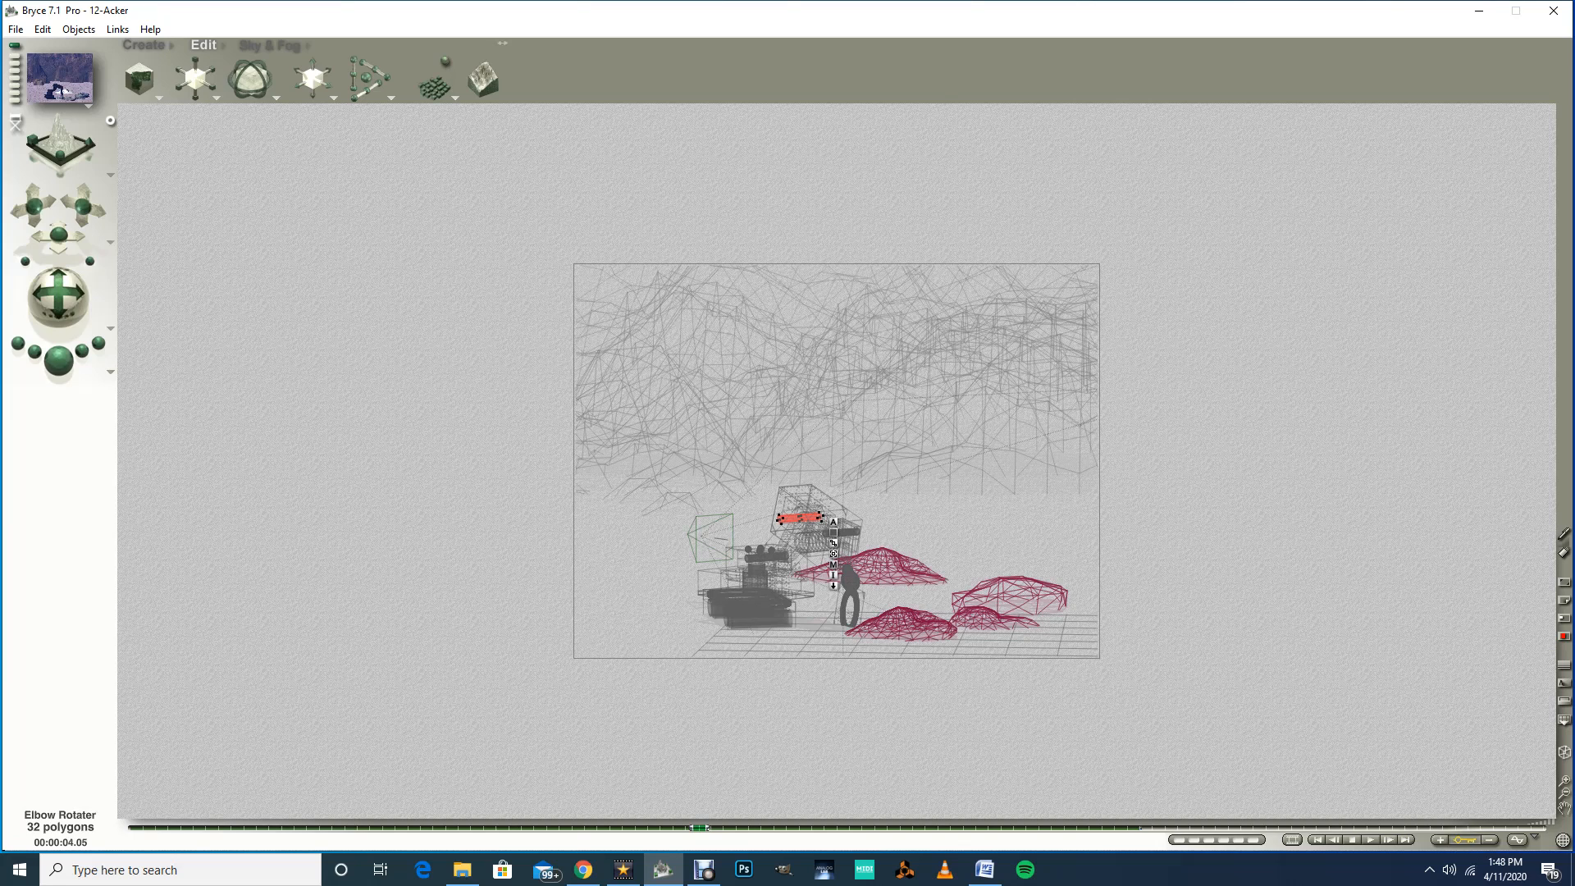
# Step: Reselect the Wheel Base and nudge it further forward at the 2.09-second mark in the top view
pyautogui.rightClick(731, 611)
pyautogui.click(771, 620)
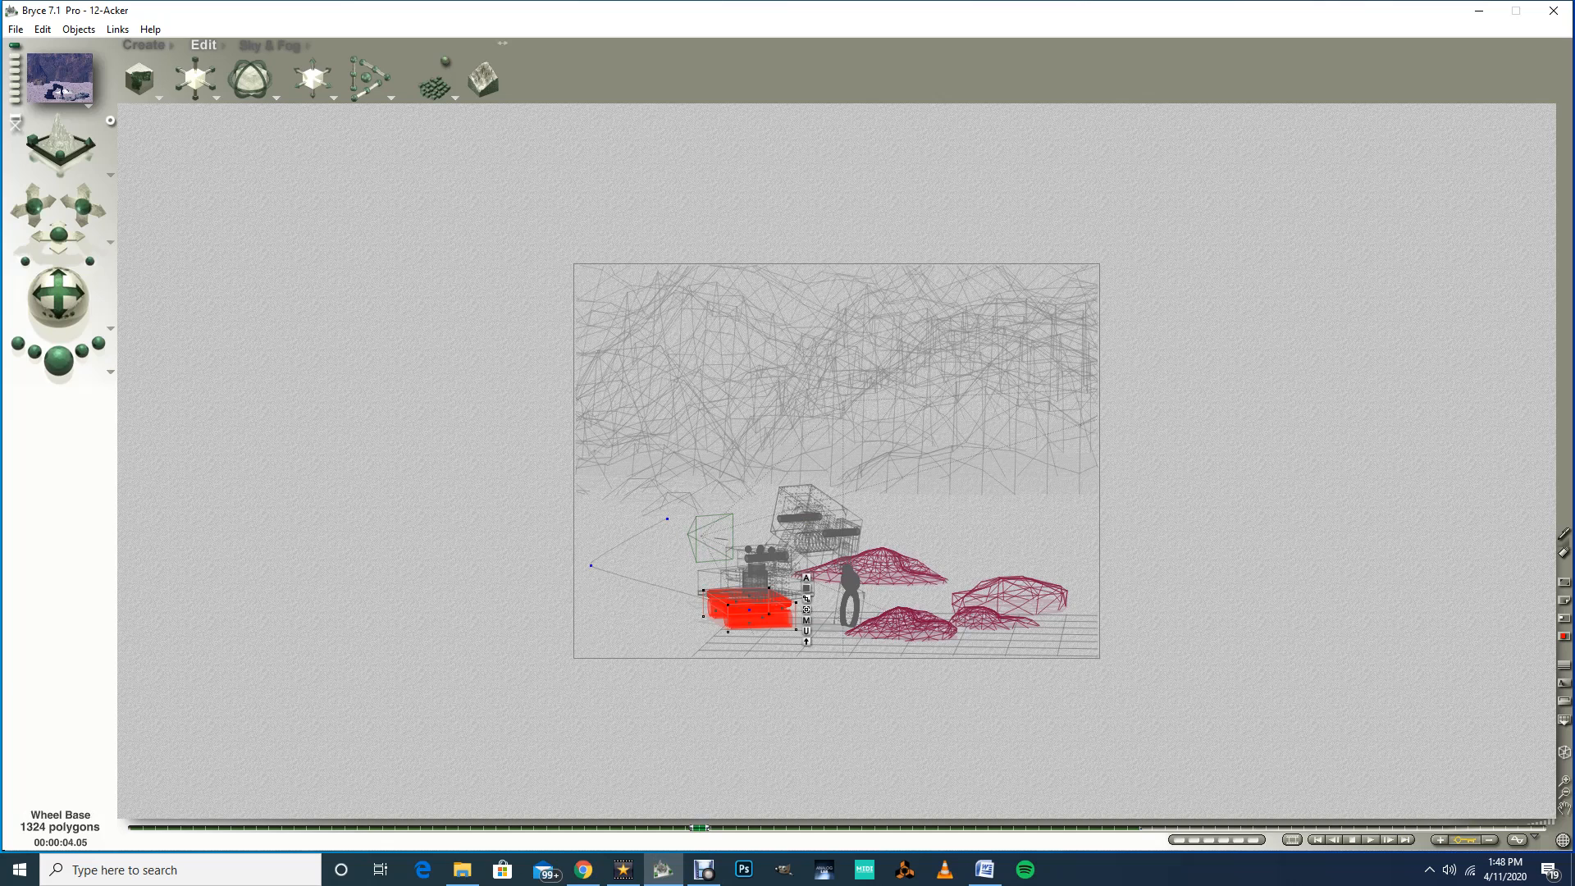
pyautogui.moveTo(700, 828); pyautogui.dragTo(483, 828)
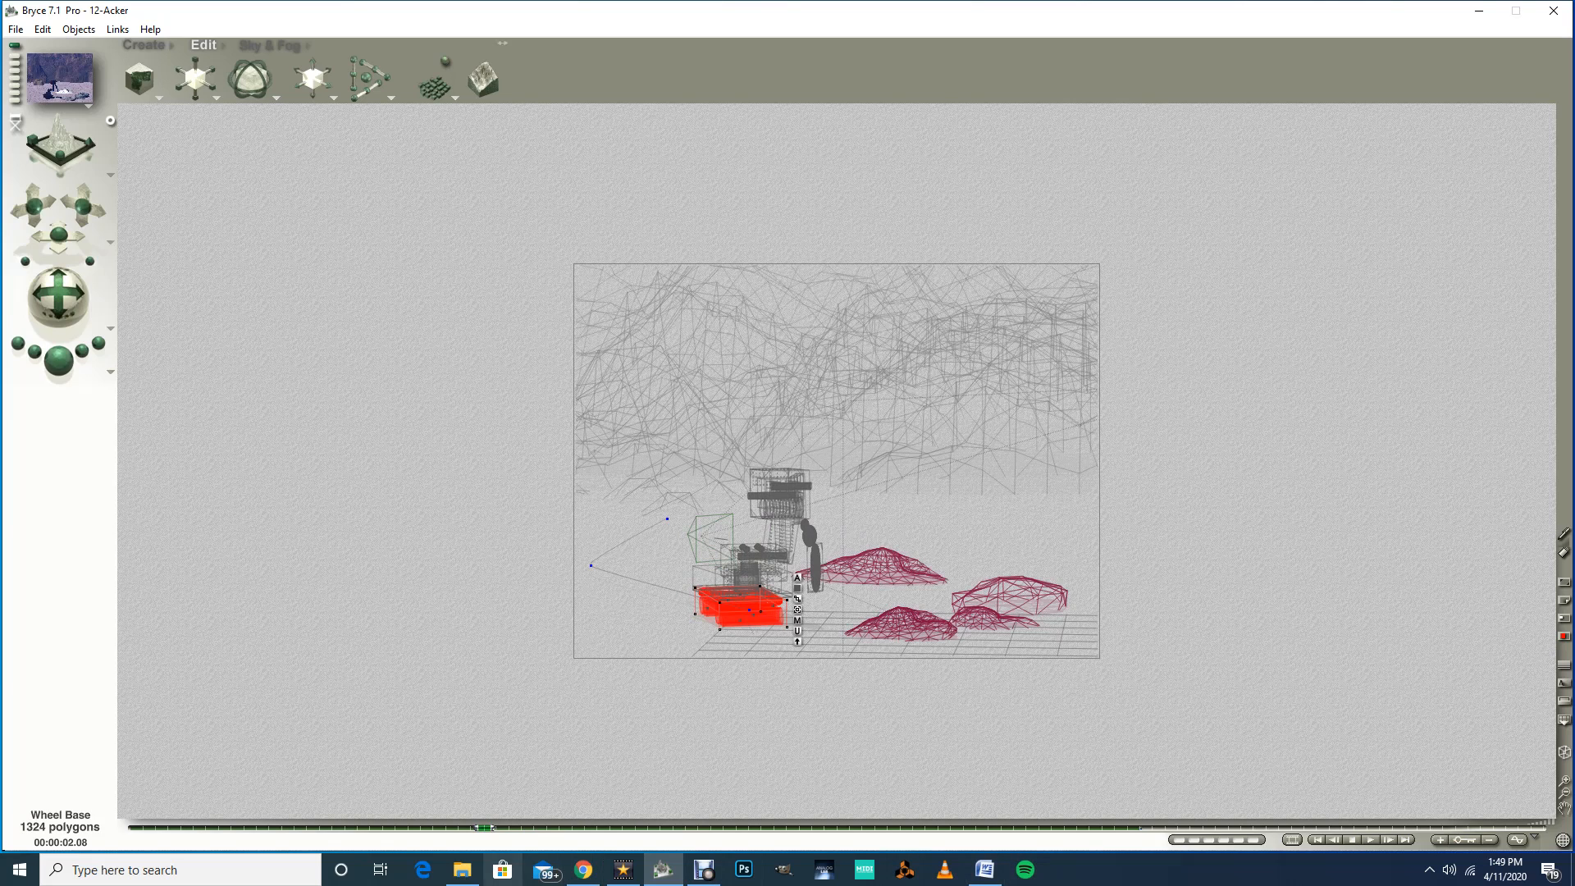
pyautogui.moveTo(484, 828); pyautogui.dragTo(498, 829)
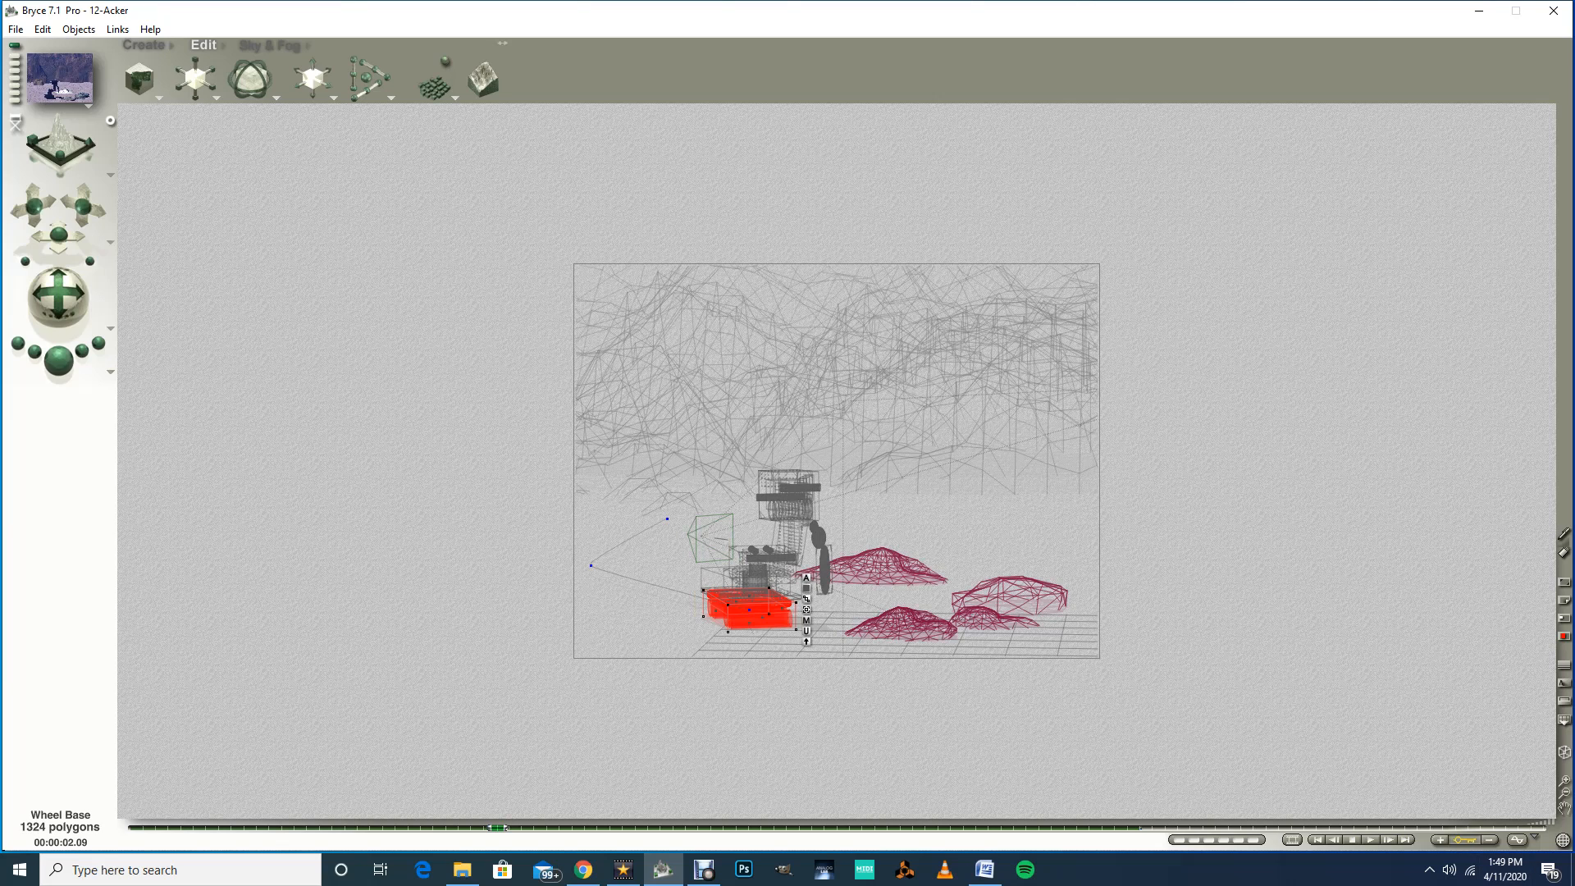
pyautogui.click(109, 175)
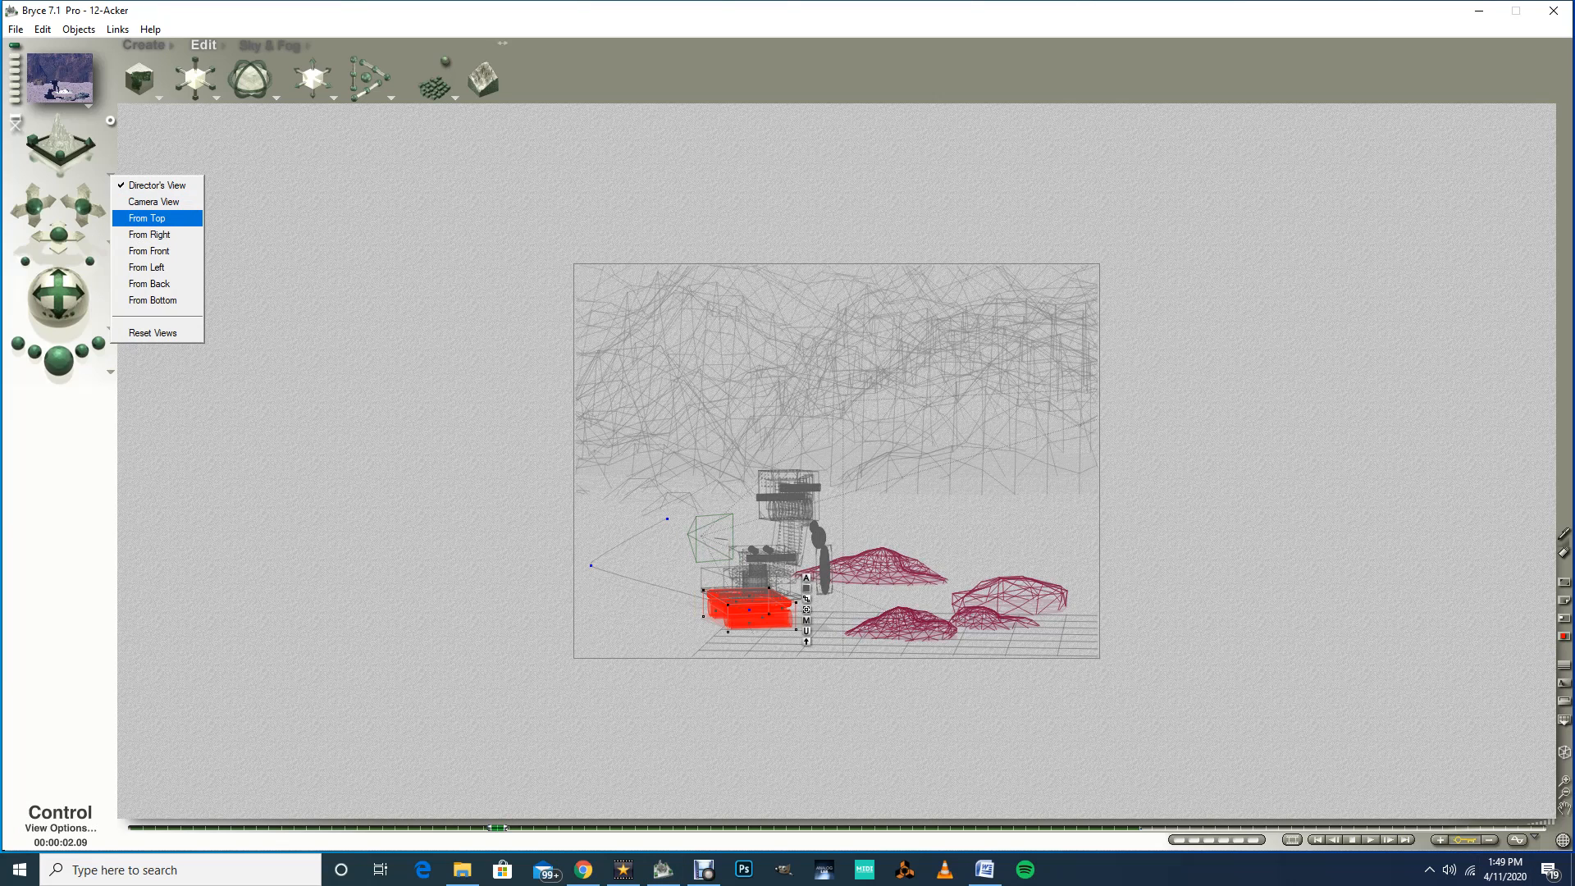
pyautogui.click(148, 218)
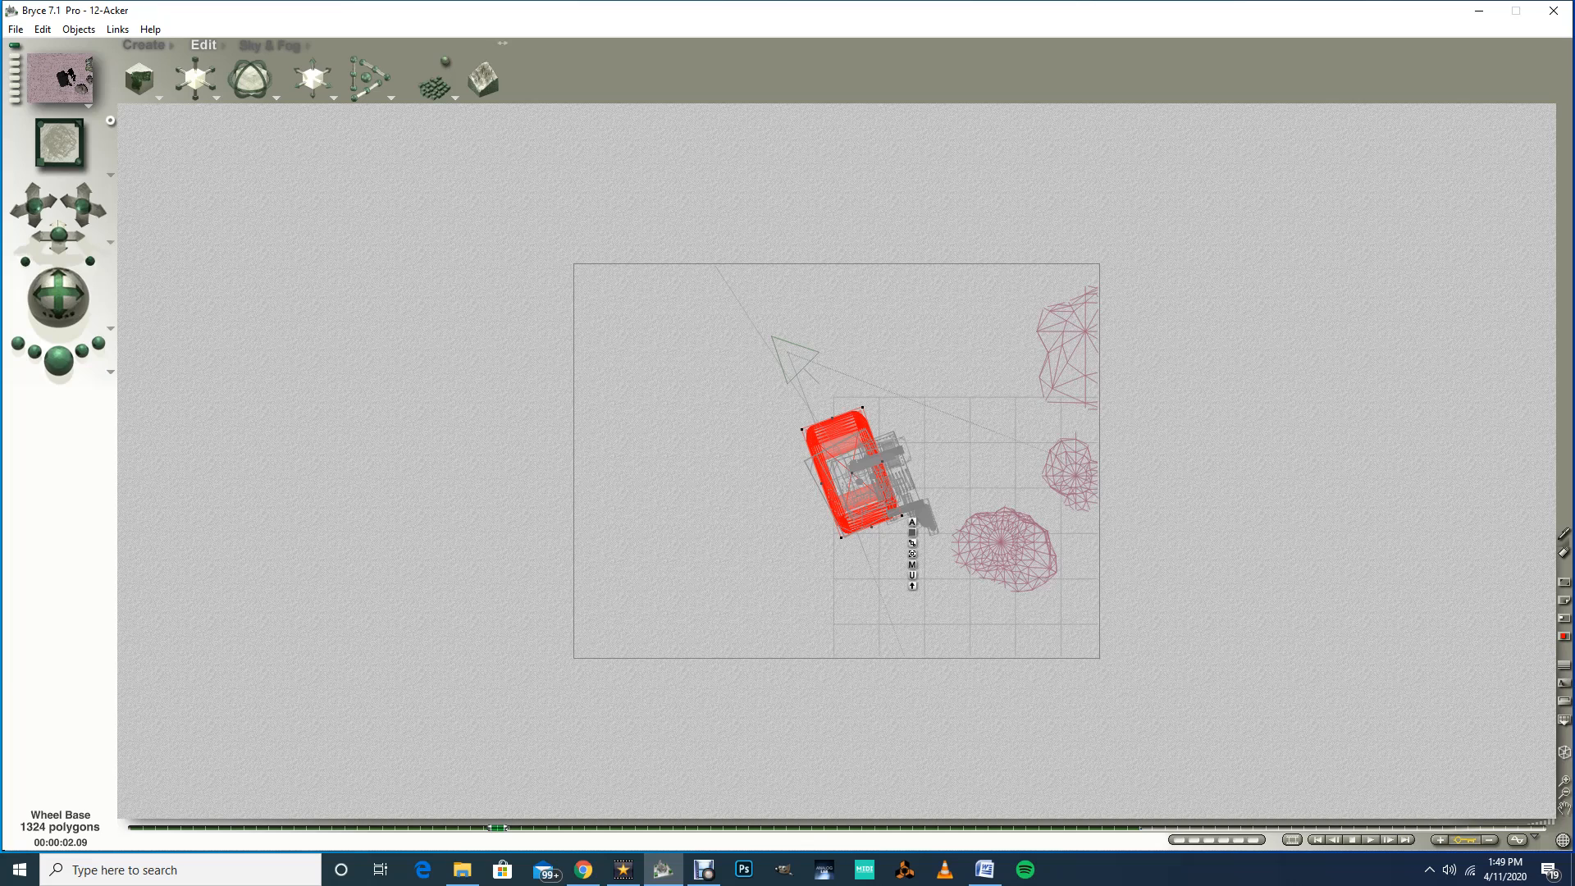
pyautogui.moveTo(852, 472); pyautogui.dragTo(887, 478)
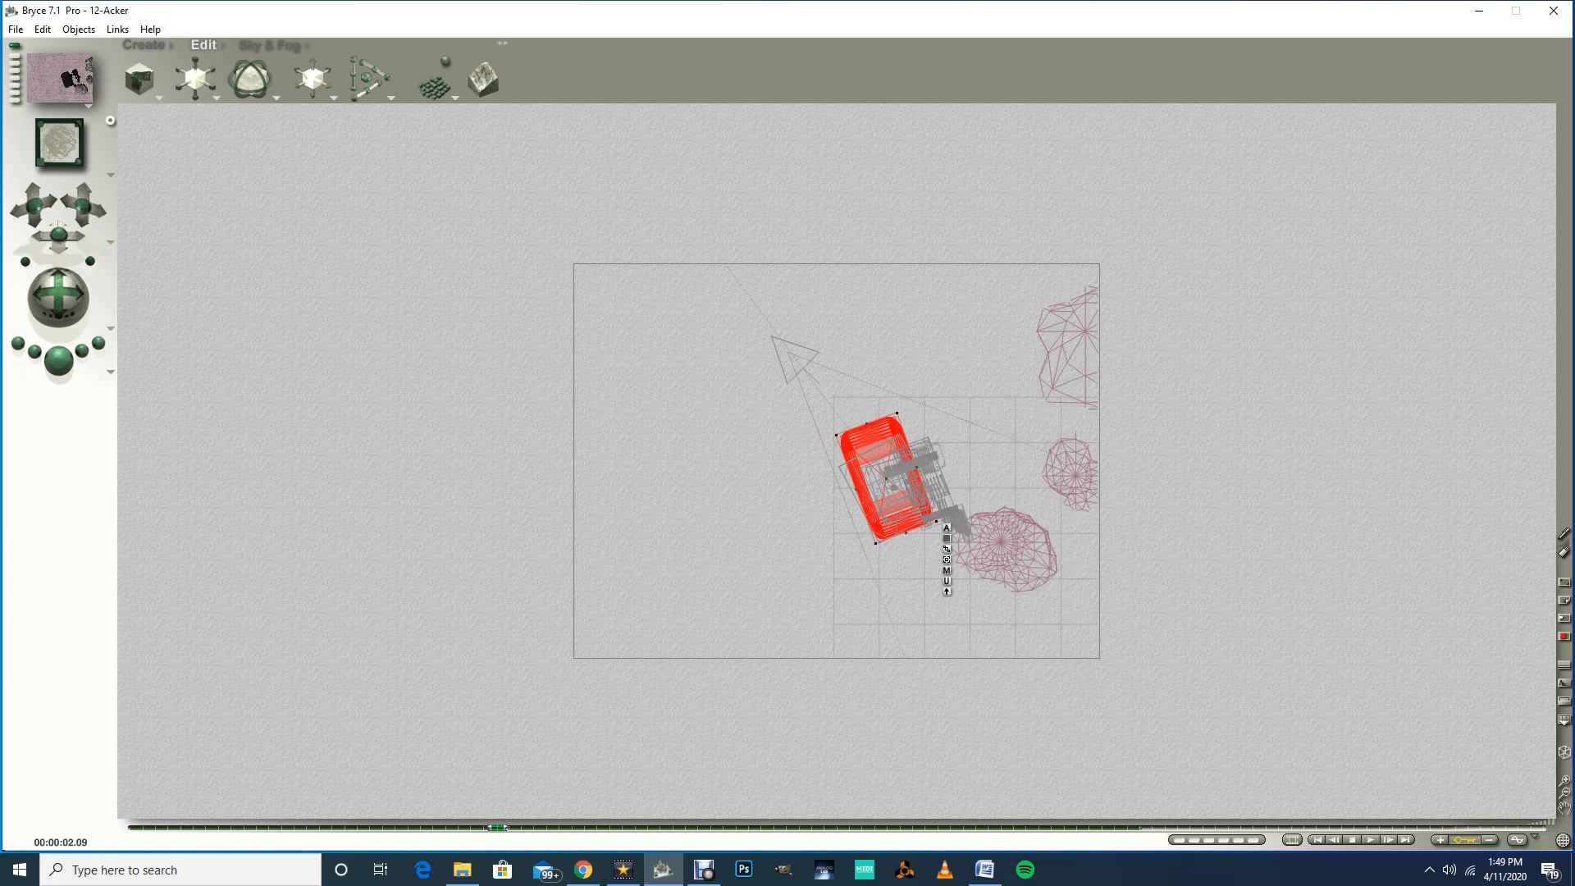
pyautogui.click(110, 174)
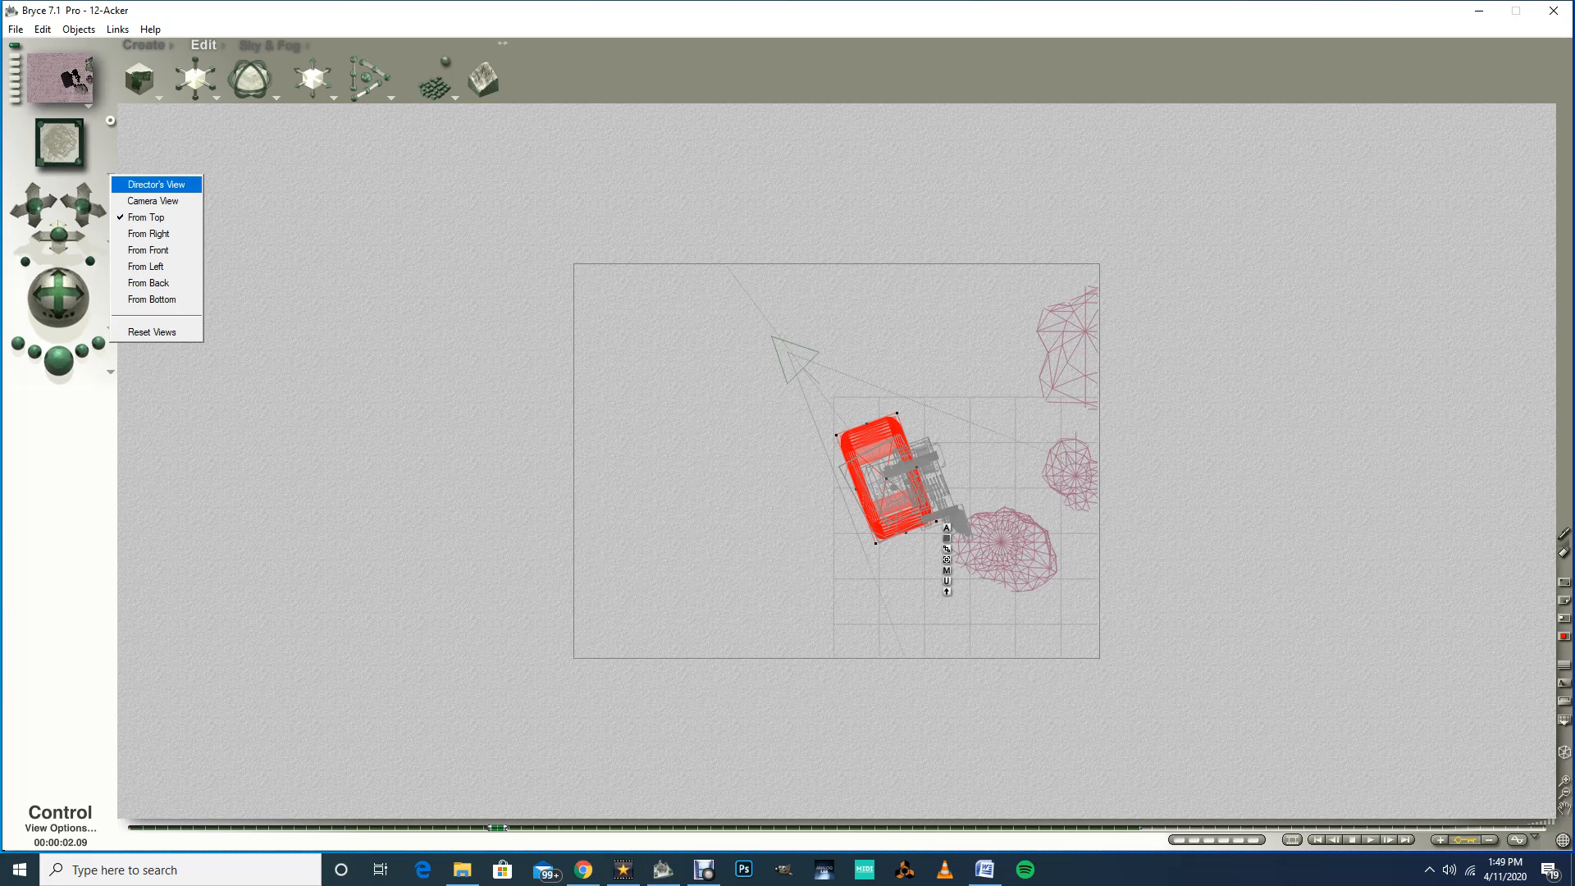
pyautogui.click(160, 182)
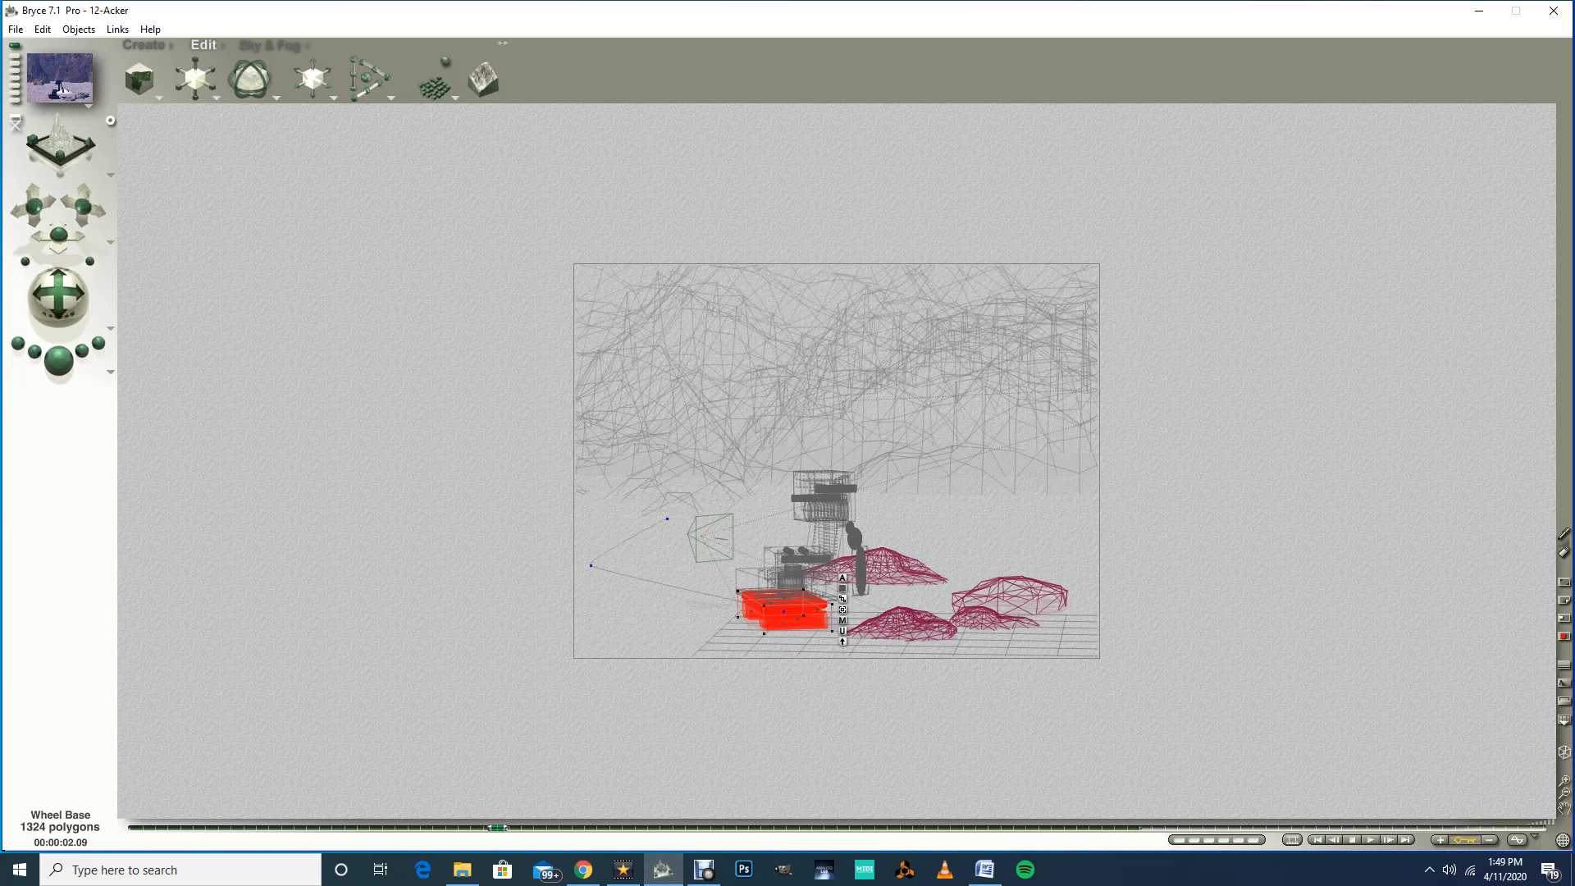
# Step: Compare the Wheel Base's positions at about 4.08 and 2.09 seconds in the top view
pyautogui.moveTo(496, 827); pyautogui.dragTo(735, 827)
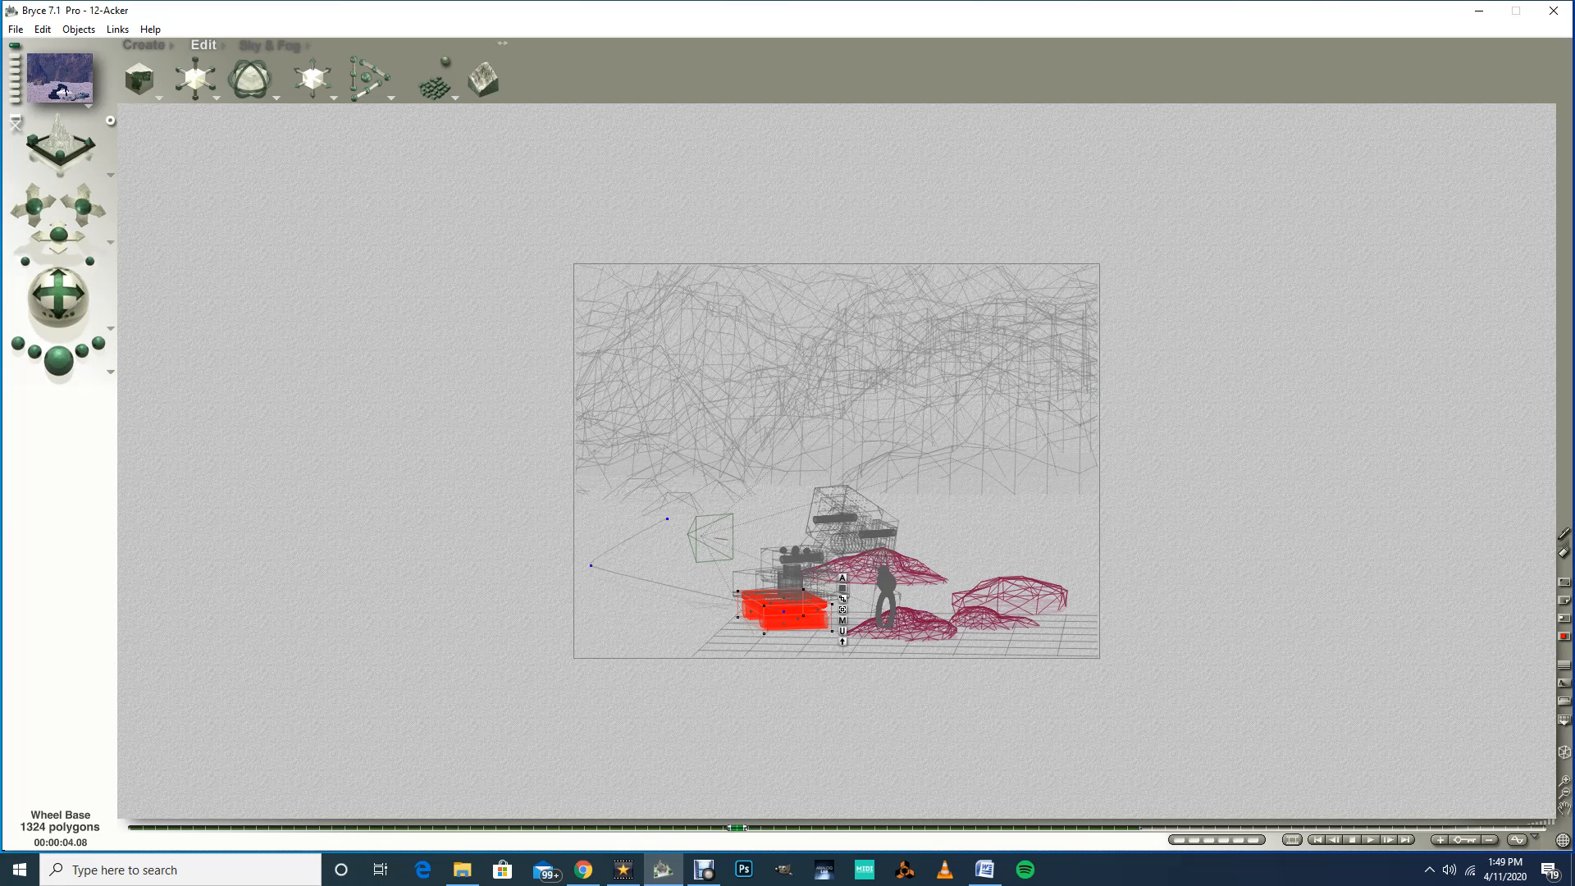
pyautogui.click(110, 175)
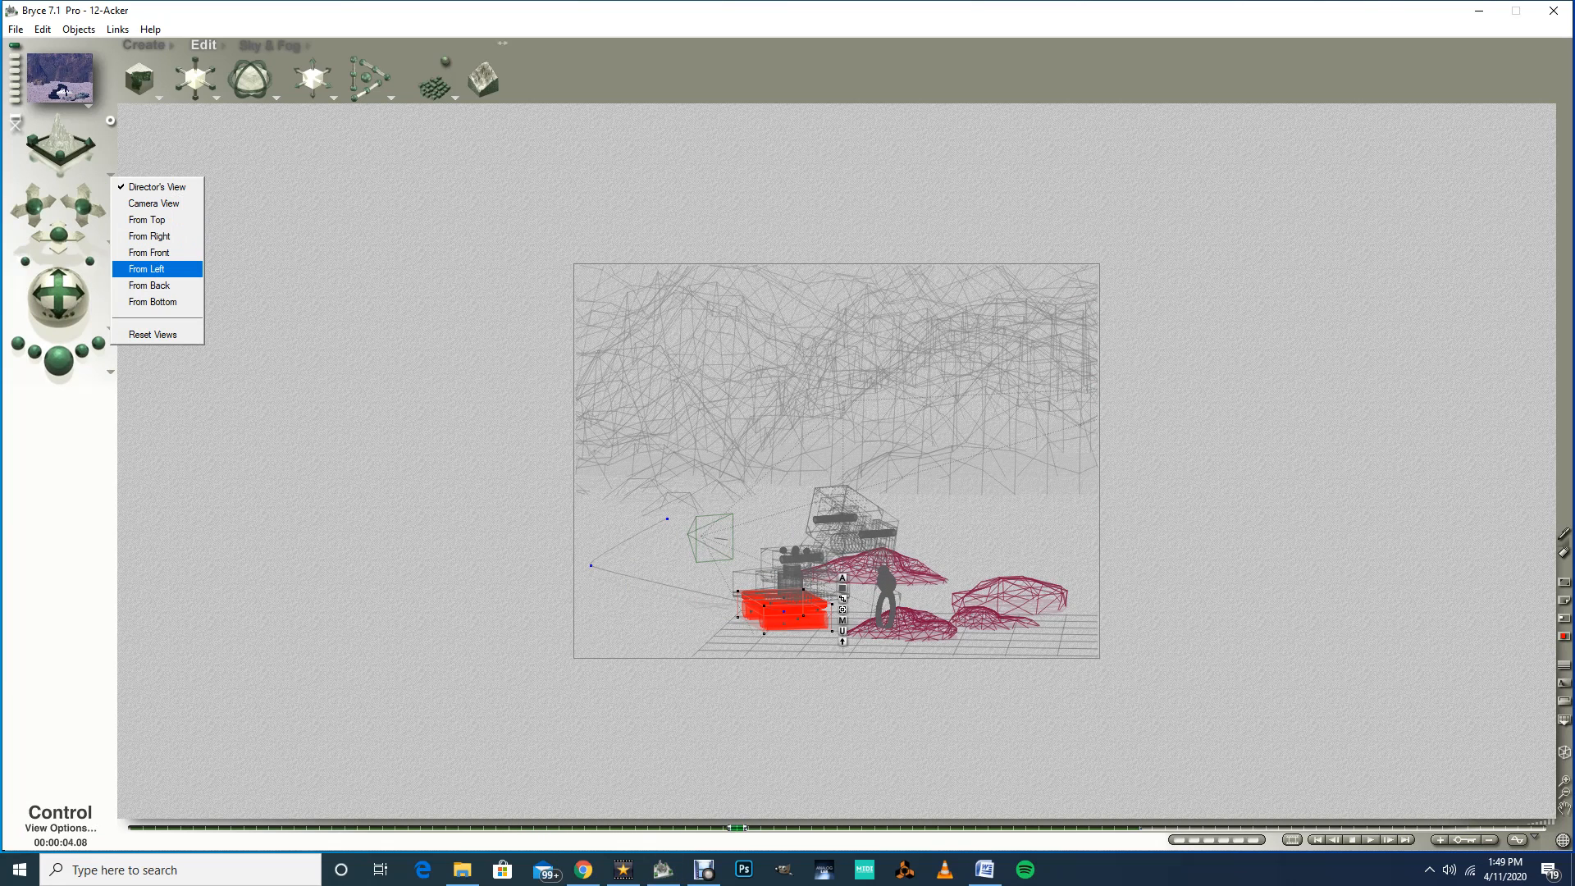
pyautogui.click(147, 220)
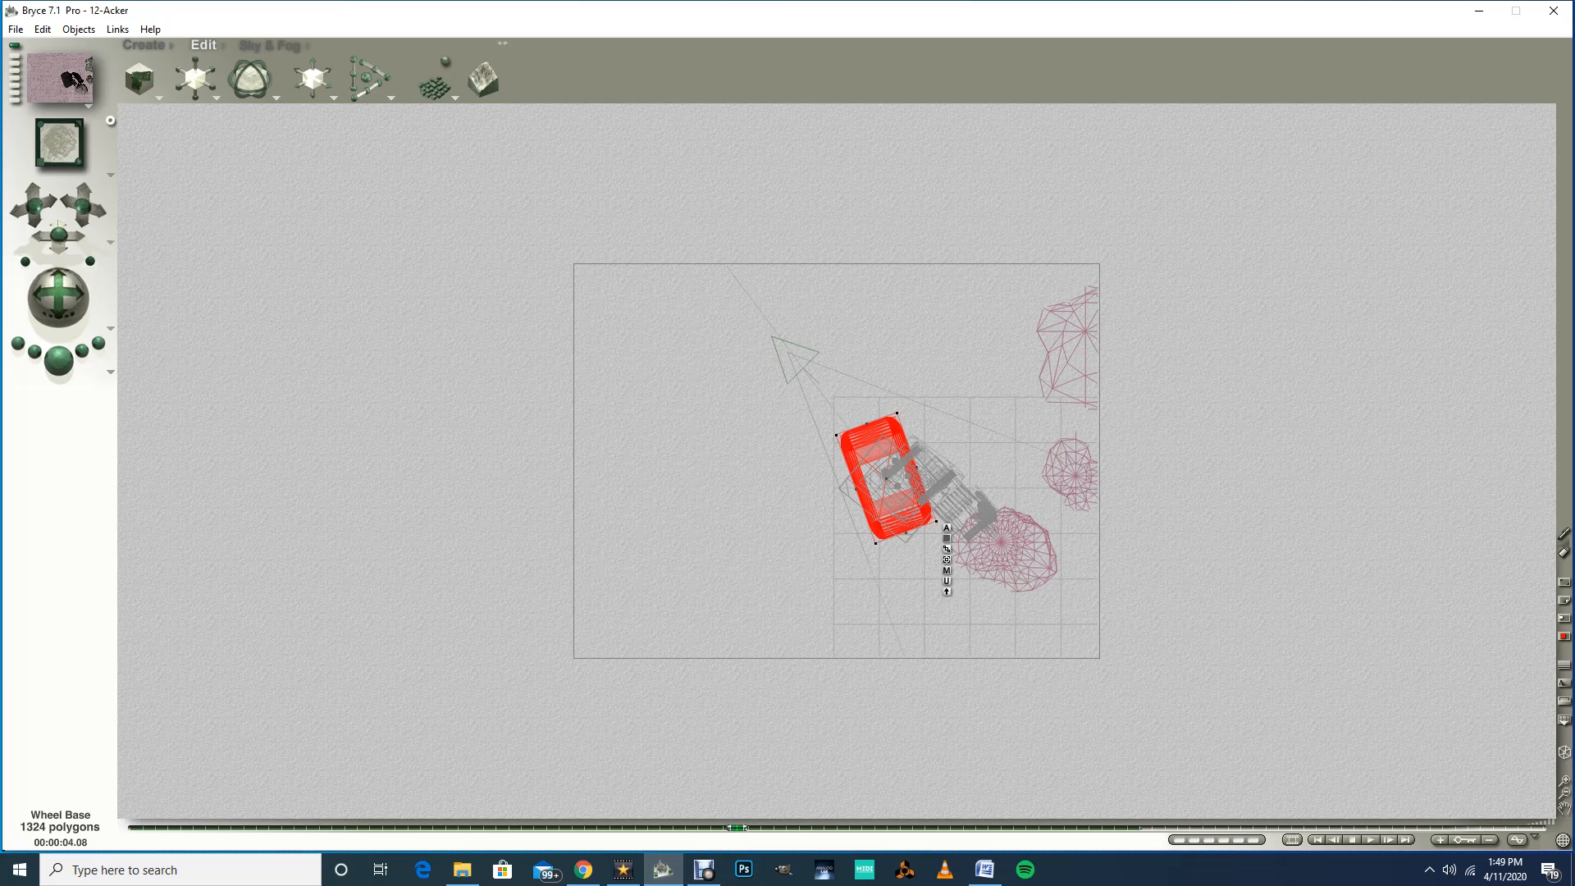
pyautogui.moveTo(736, 827); pyautogui.dragTo(484, 826)
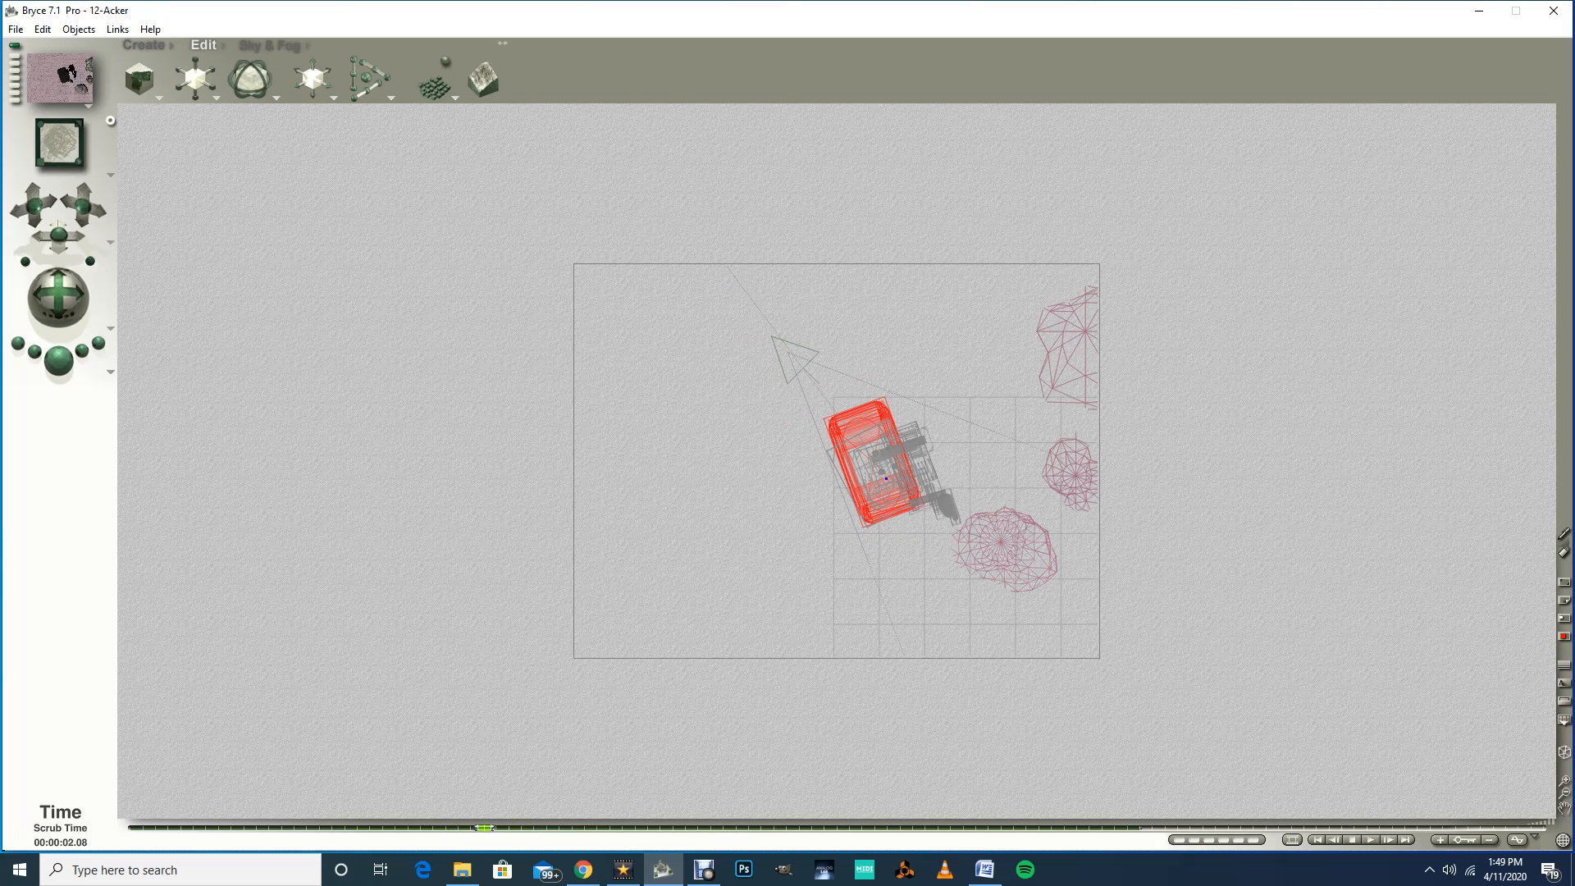
pyautogui.moveTo(484, 827); pyautogui.dragTo(497, 828)
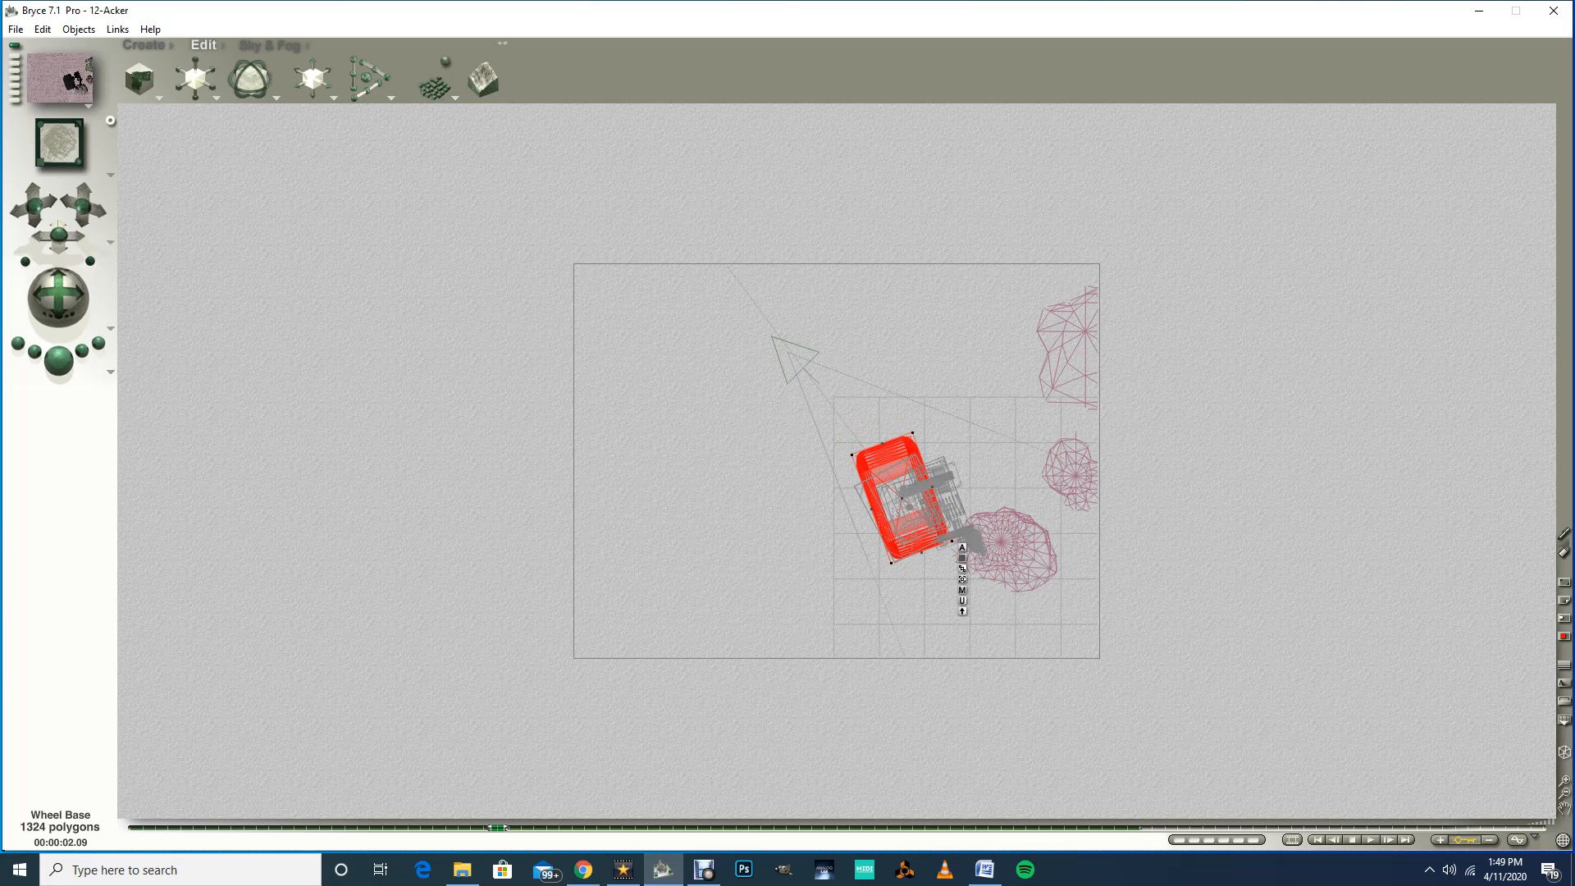
pyautogui.click(109, 175)
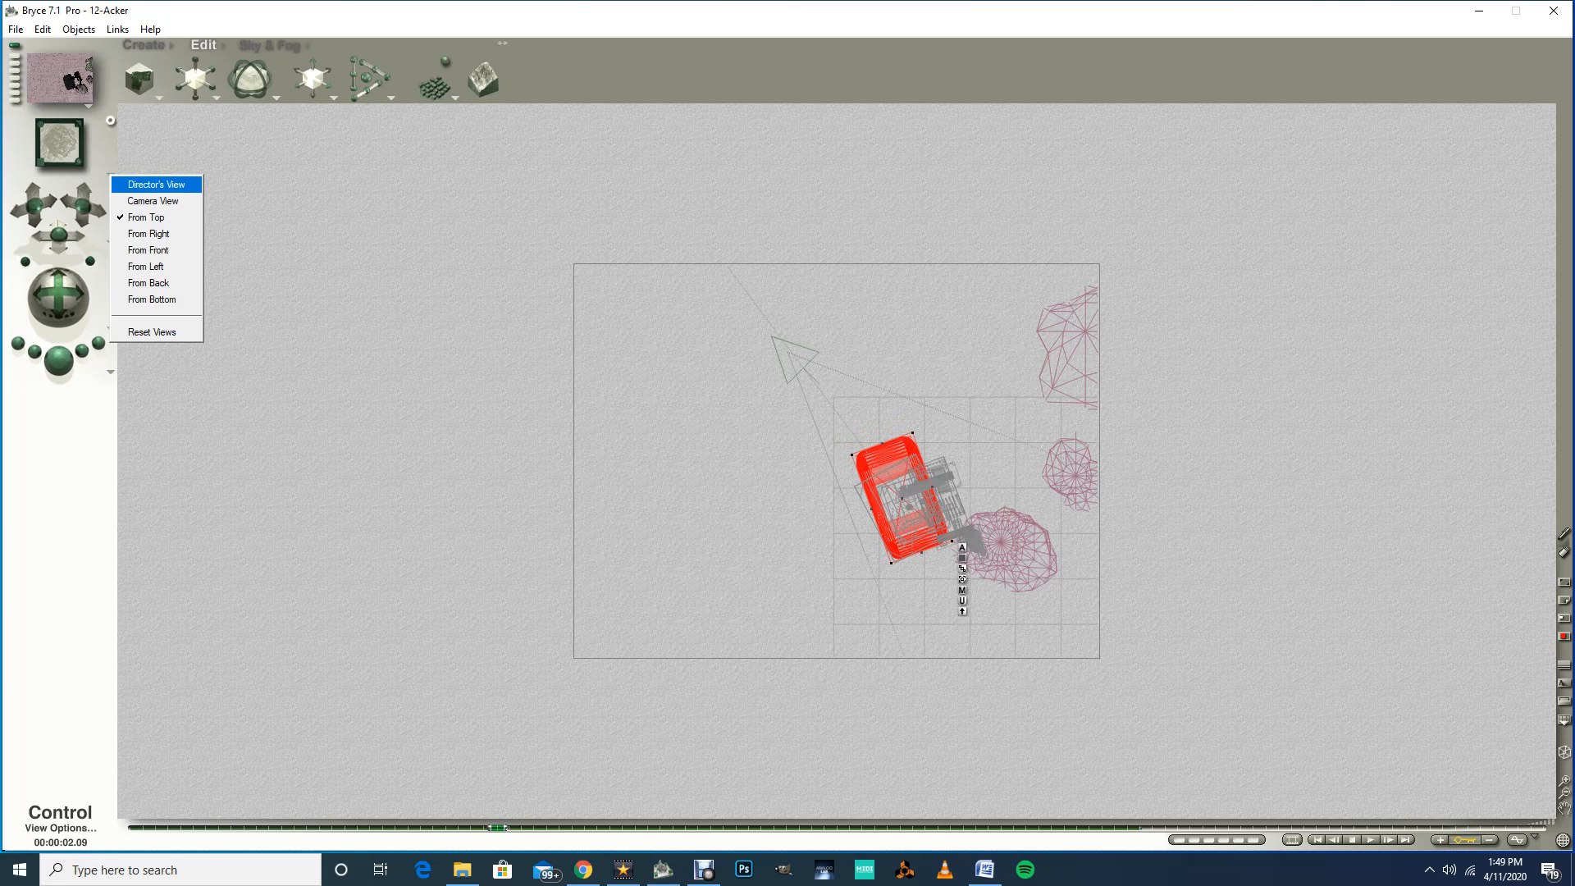
pyautogui.click(156, 183)
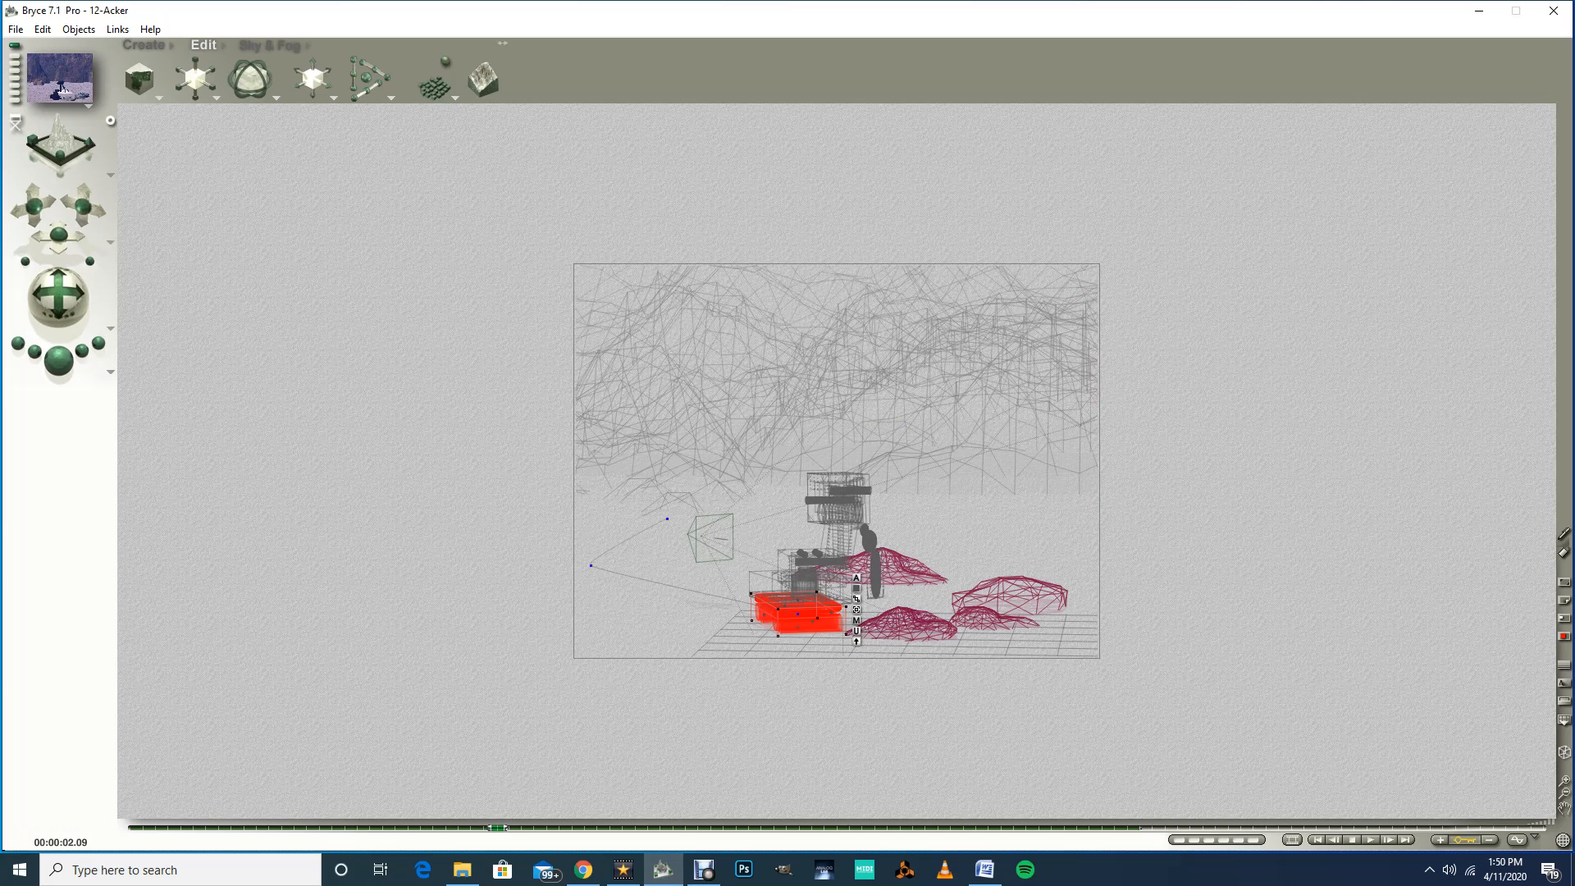
# Step: Render a preview of the scene at about 4.06 seconds, then stop the render
pyautogui.moveTo(498, 826); pyautogui.dragTo(712, 826)
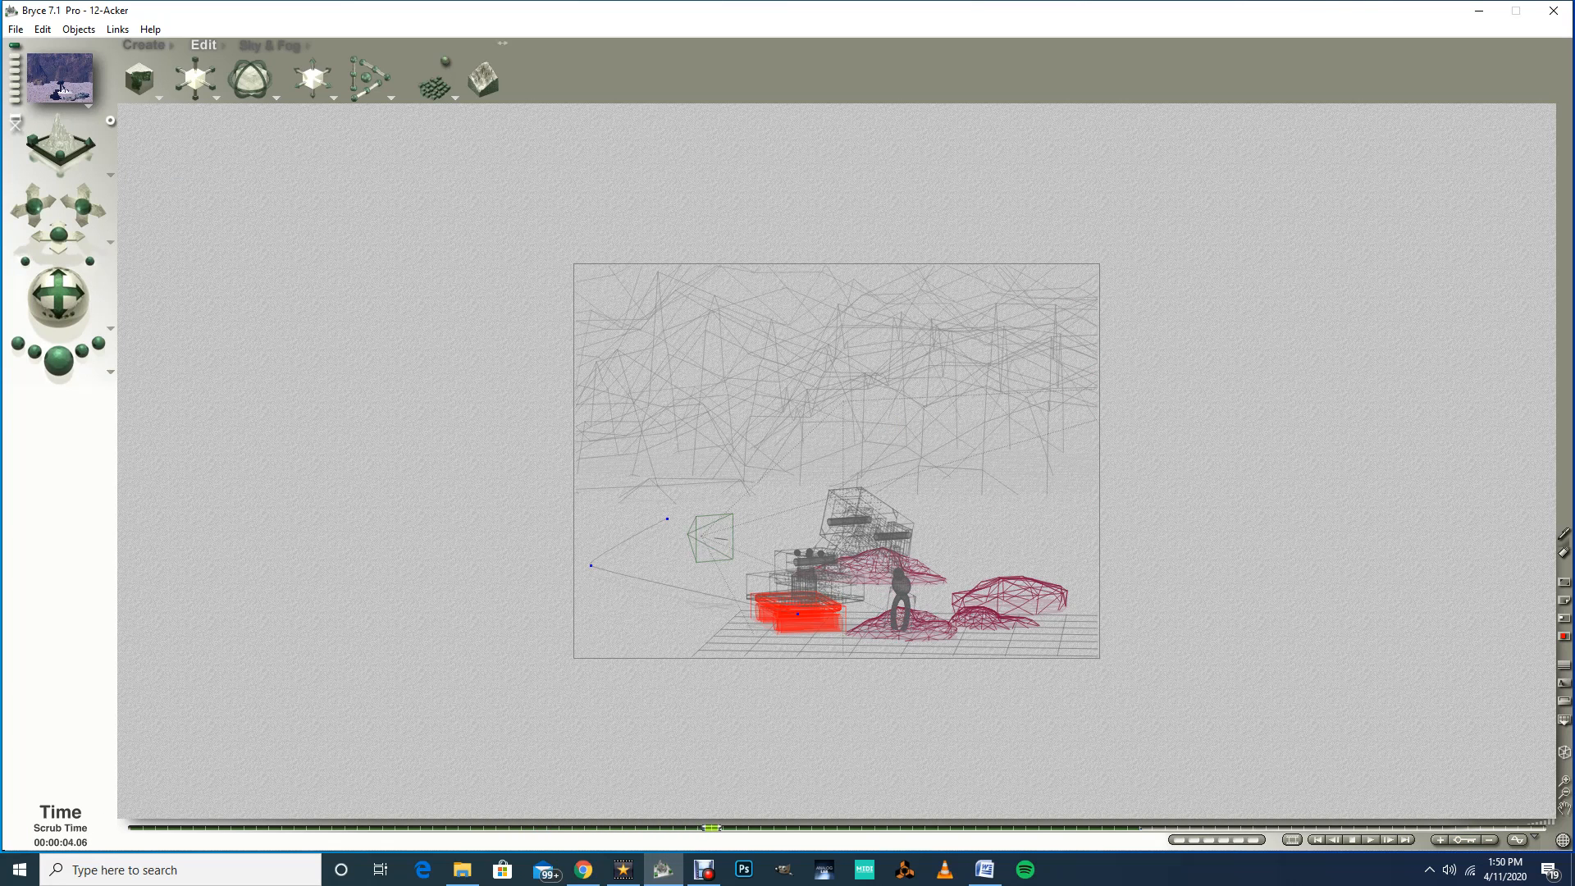
pyautogui.click(845, 630)
pyautogui.click(58, 359)
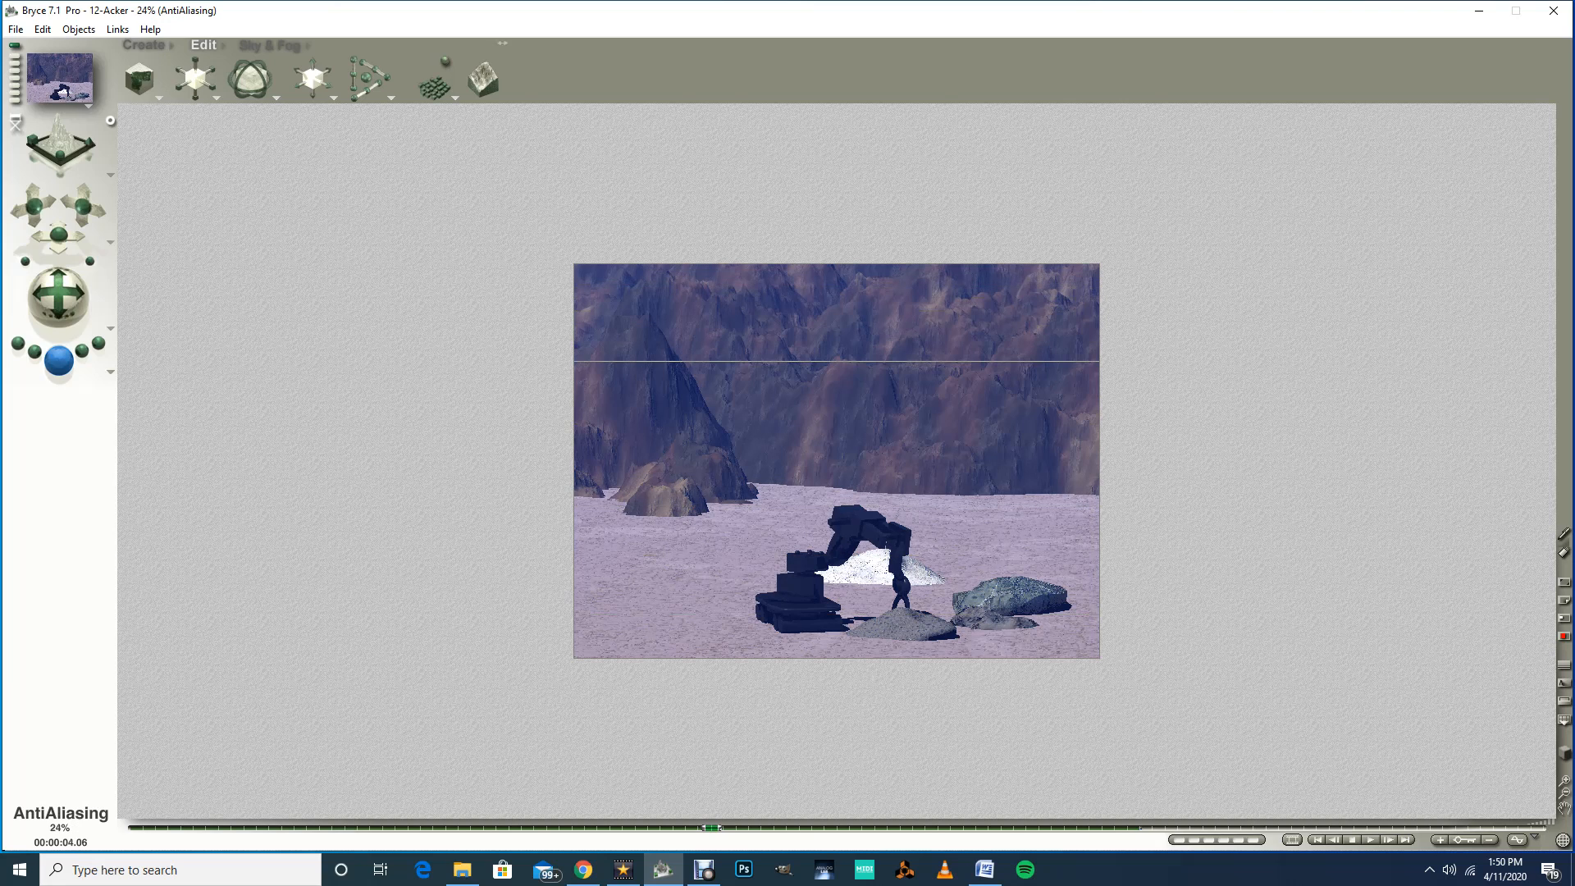
pyautogui.press('Escape')
pyautogui.press('Escape')
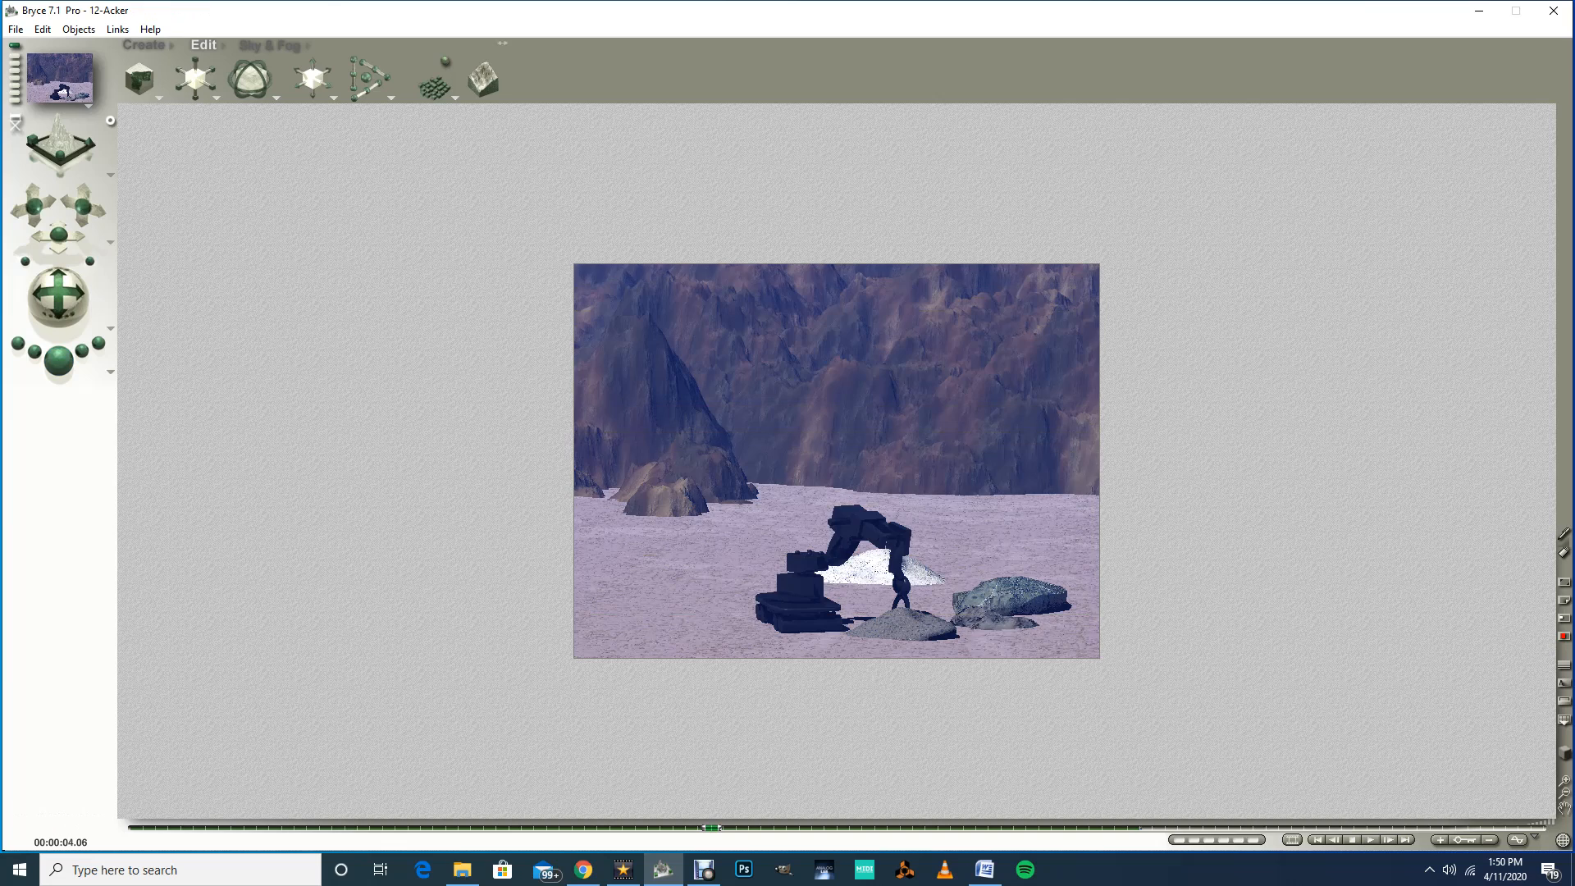
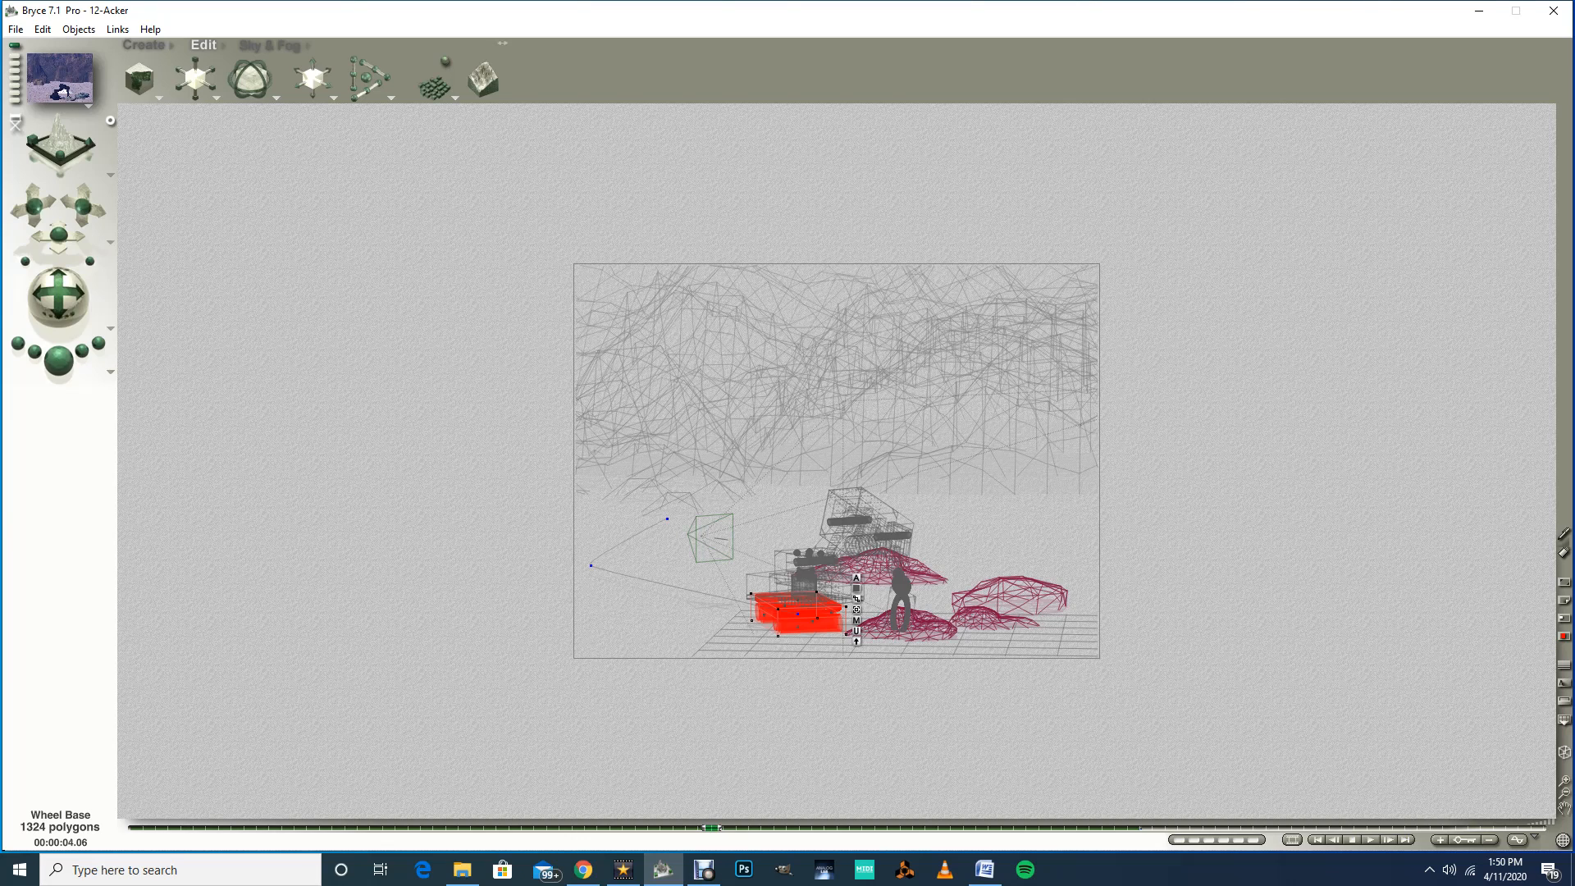
# Step: Select the Shoulder Rotater and rotate it to raise the arm at the 5.04-second mark
pyautogui.rightClick(801, 560)
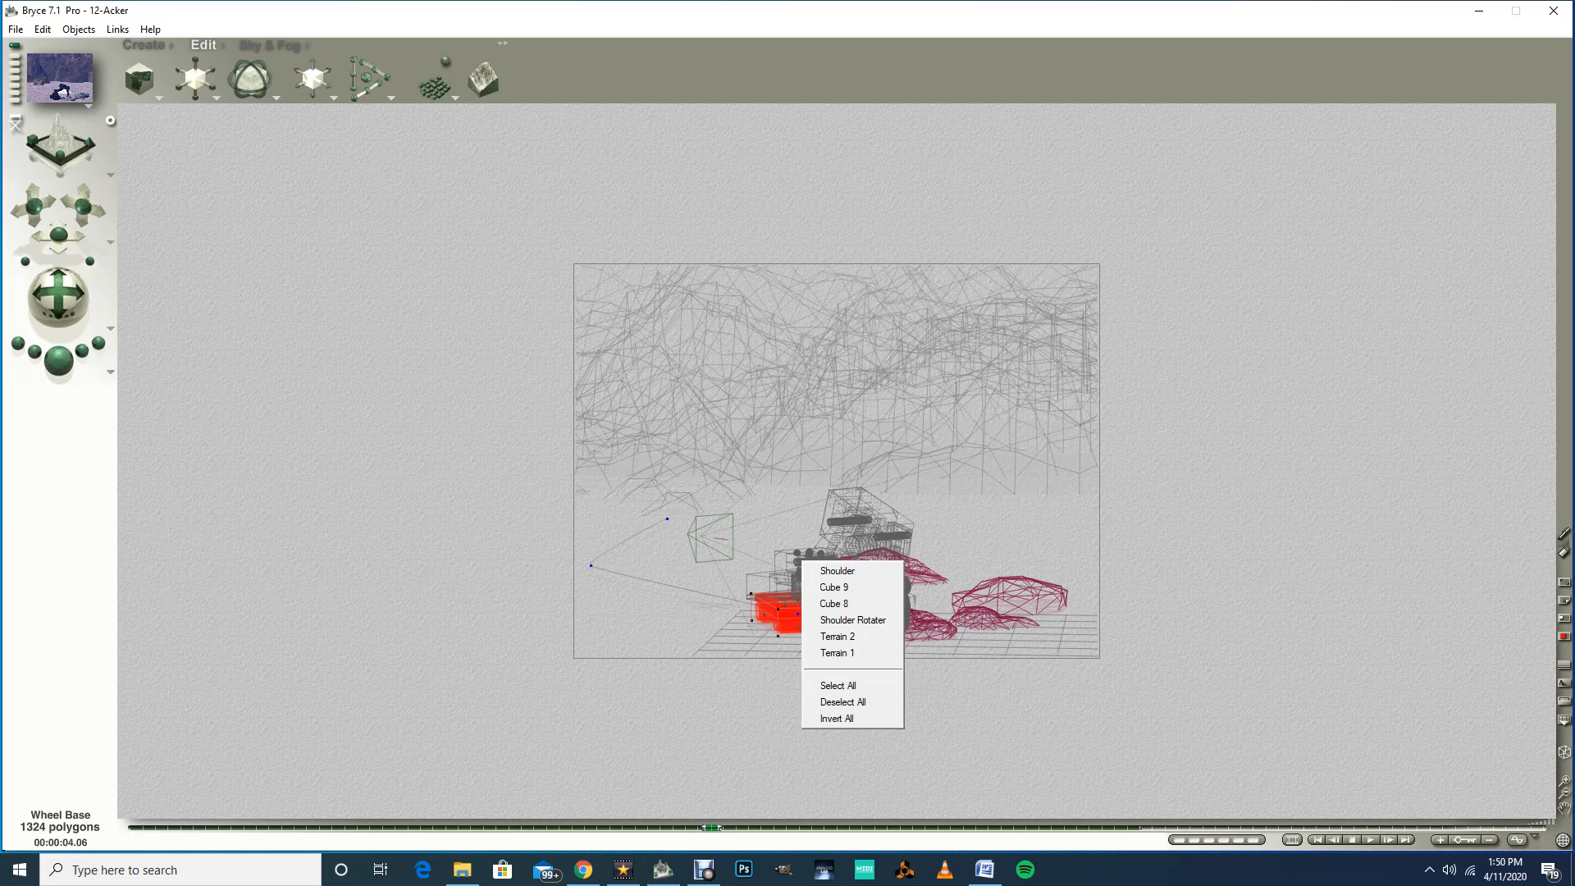
pyautogui.click(853, 619)
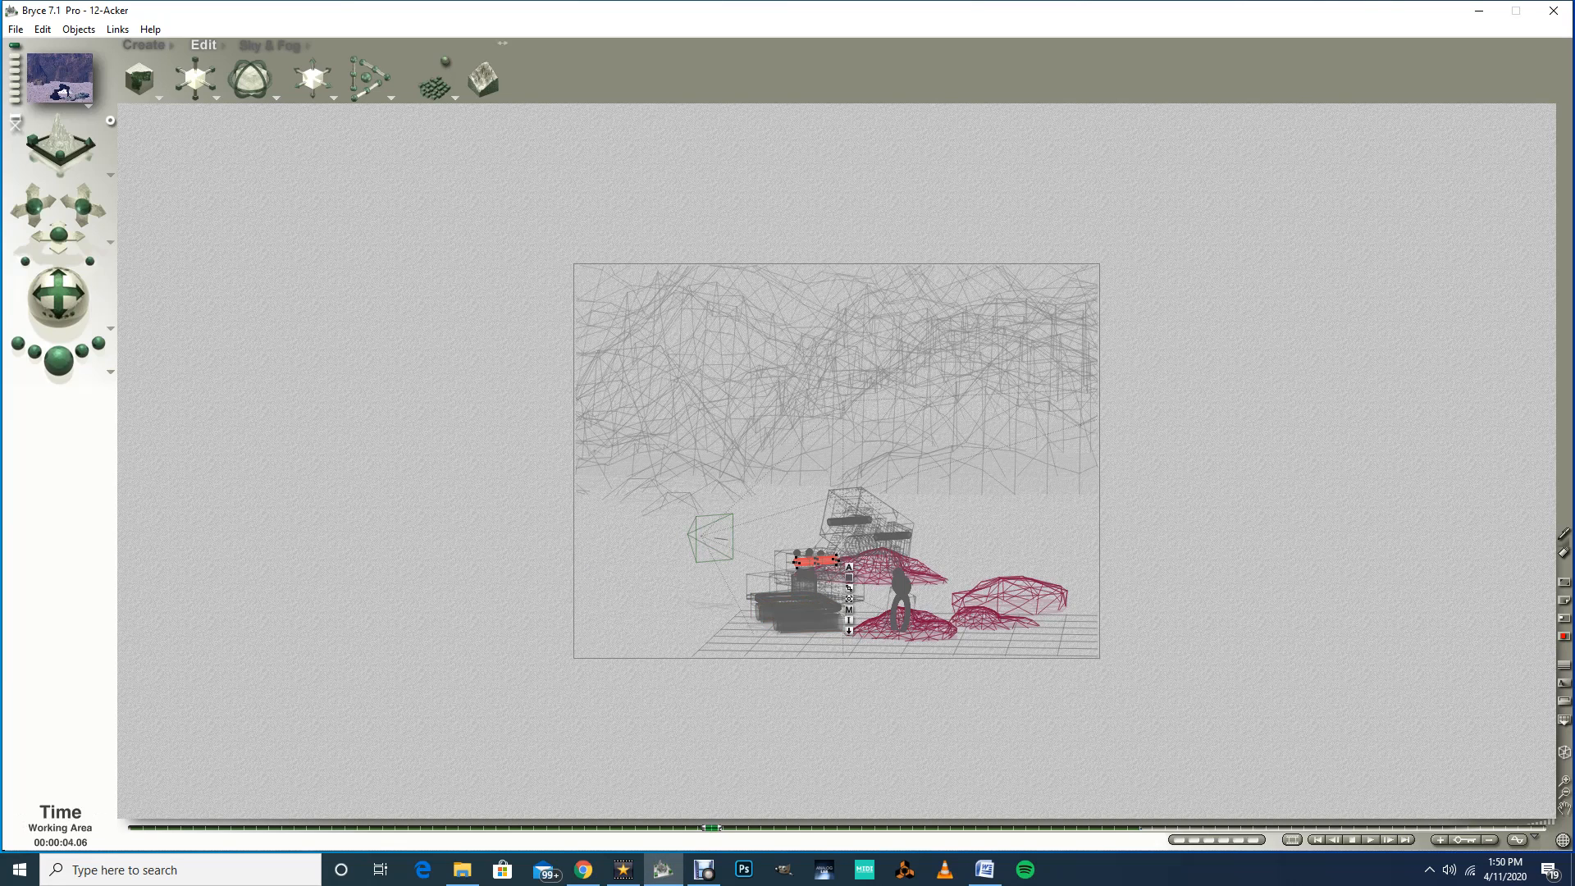
pyautogui.moveTo(711, 827)
pyautogui.mouseDown()
pyautogui.moveTo(137, 828)
pyautogui.moveTo(724, 827)
pyautogui.moveTo(711, 827)
pyautogui.mouseUp()
pyautogui.click(816, 561)
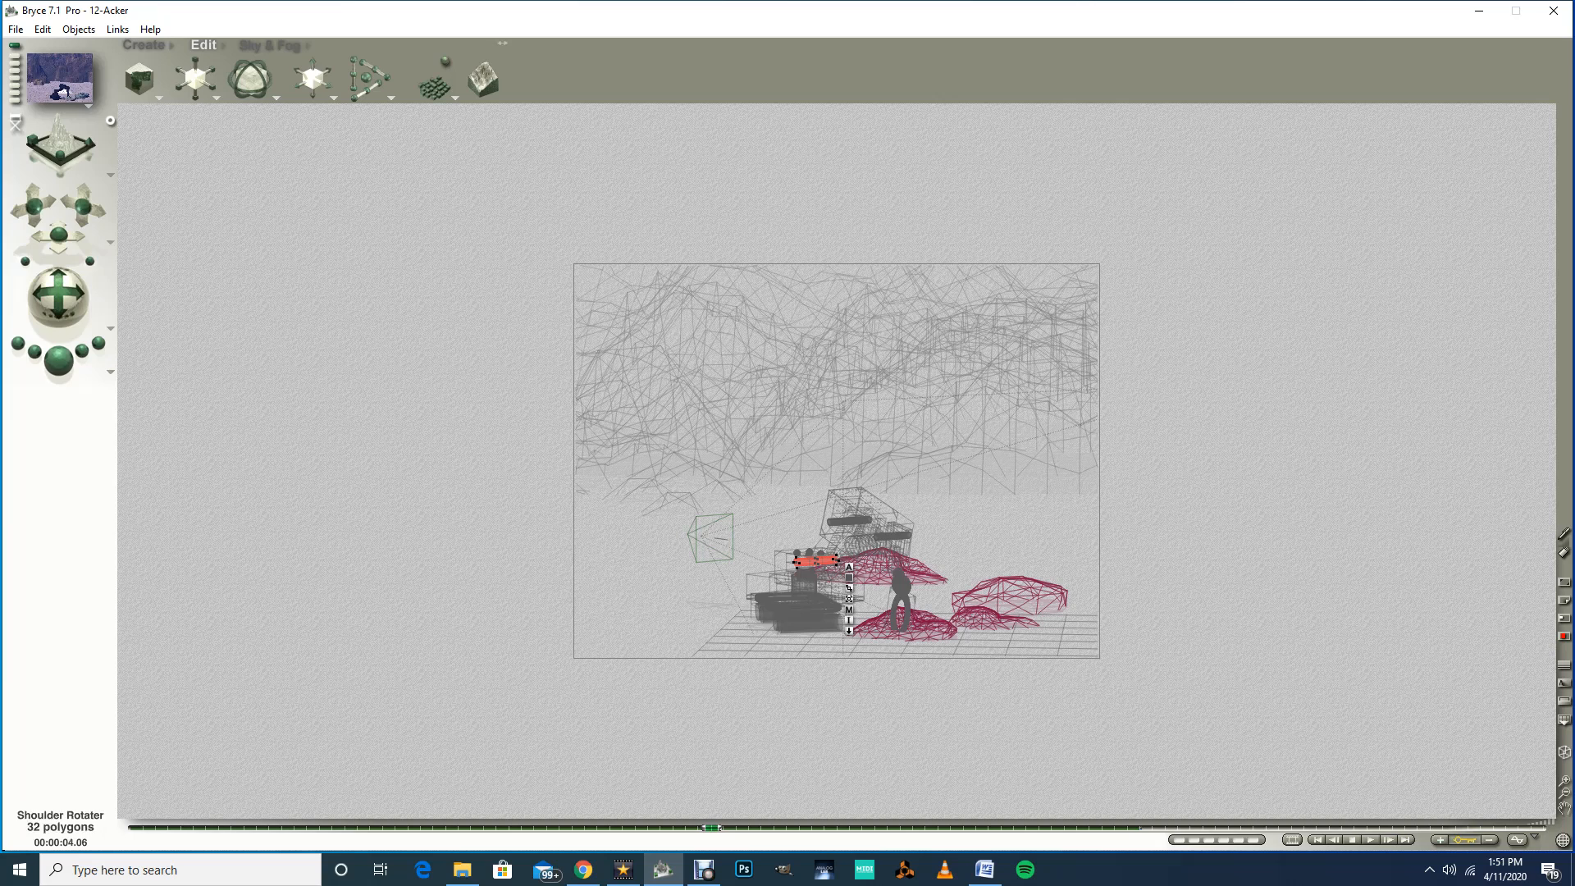
pyautogui.moveTo(710, 826); pyautogui.dragTo(812, 827)
pyautogui.click(814, 561)
pyautogui.moveTo(250, 80); pyautogui.dragTo(218, 80)
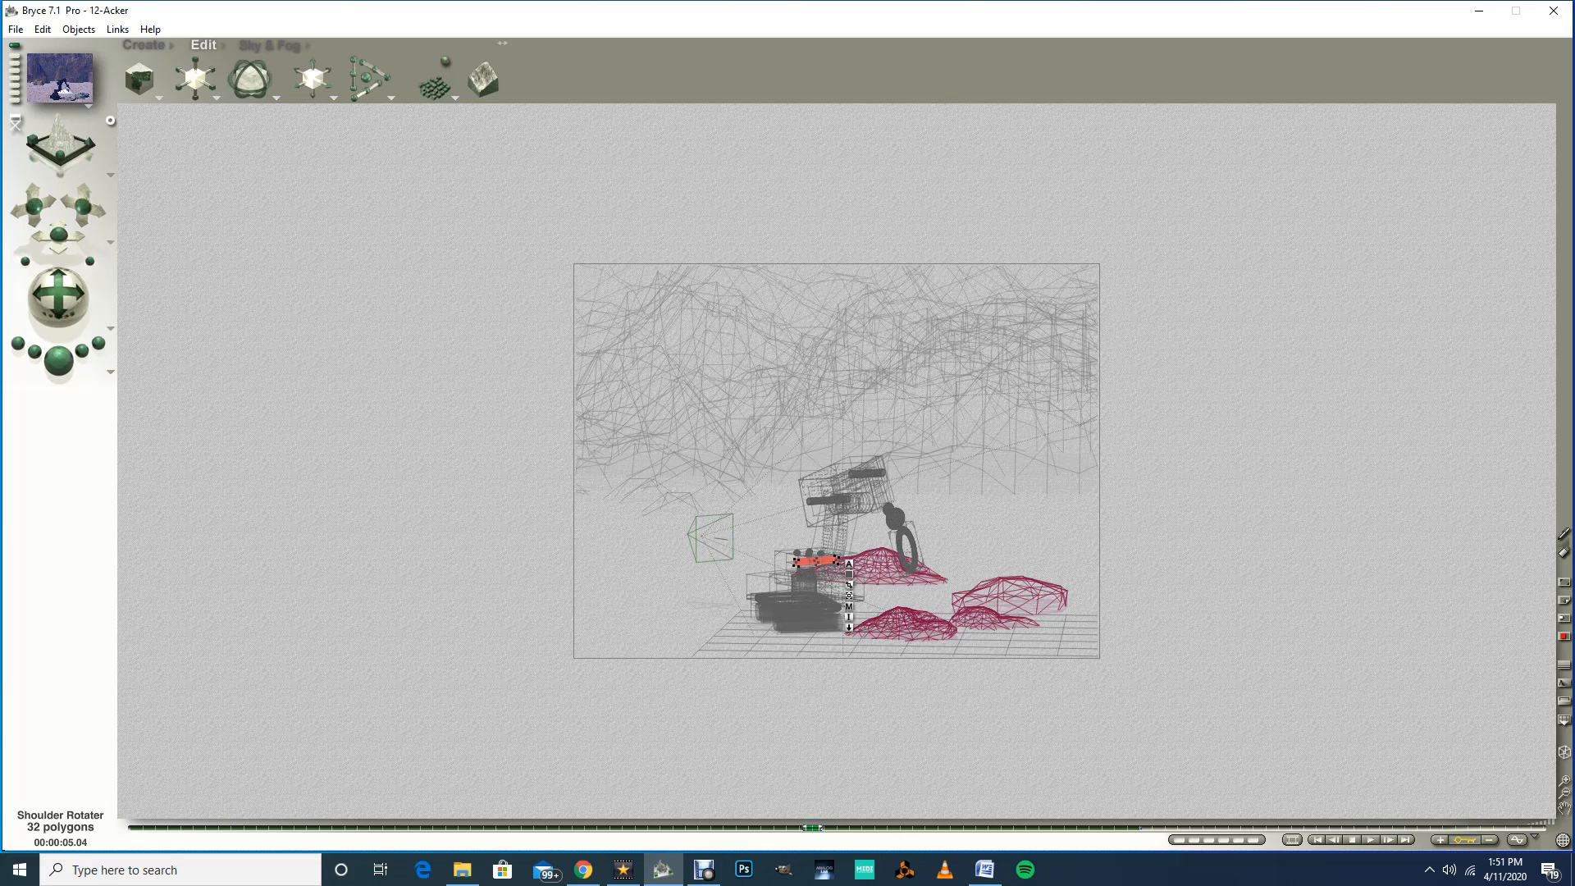
# Step: Select the Wheel Base and move it forward along Z at the 7.06-second mark in the top view
pyautogui.rightClick(769, 613)
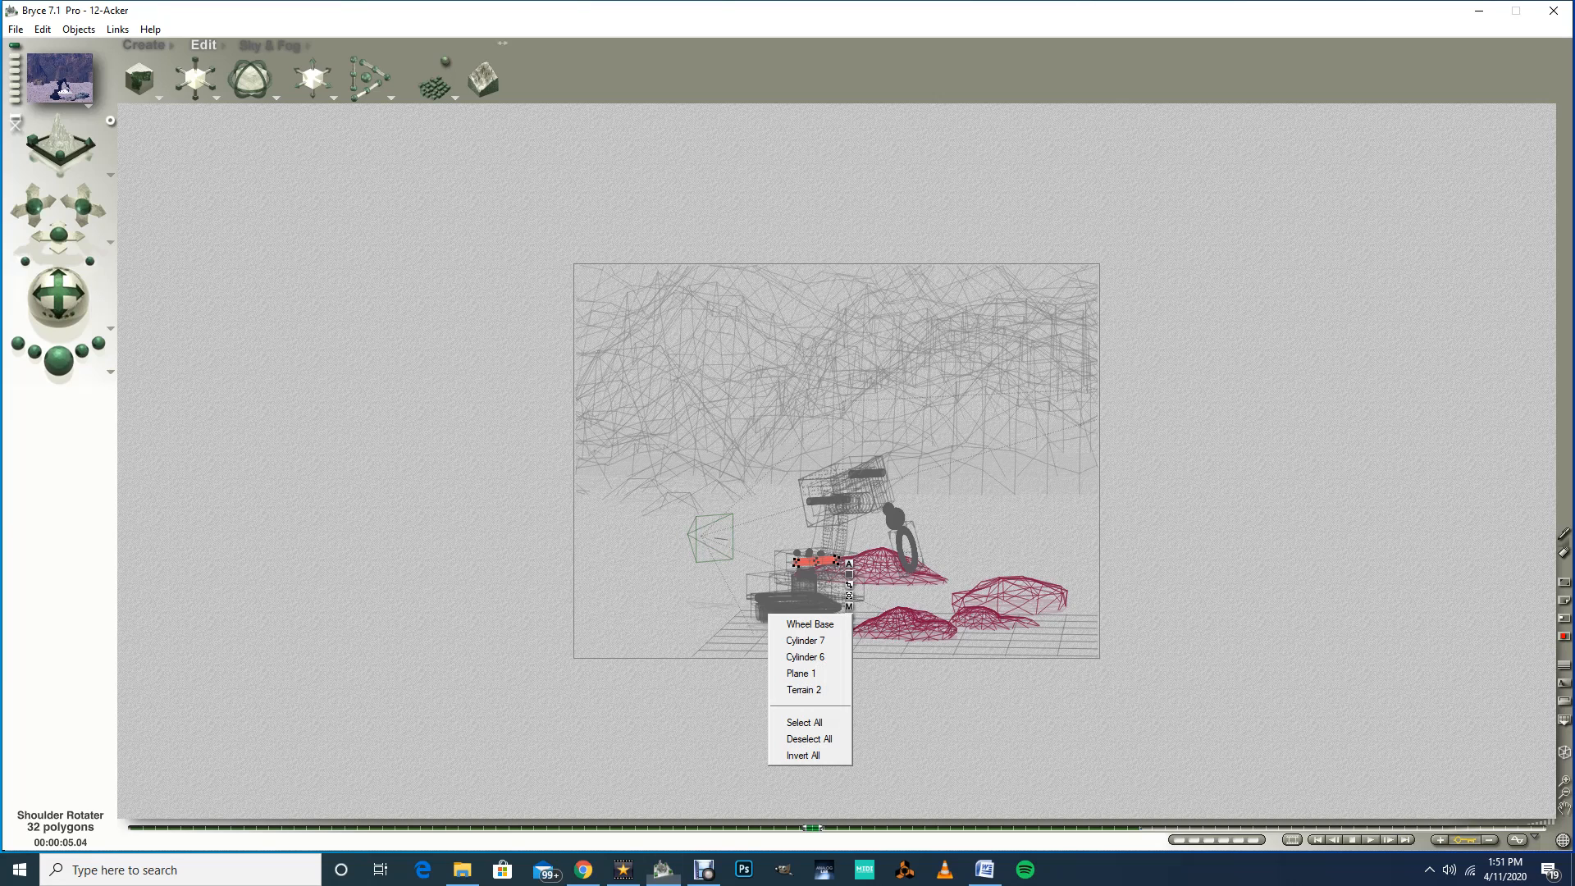
pyautogui.click(789, 623)
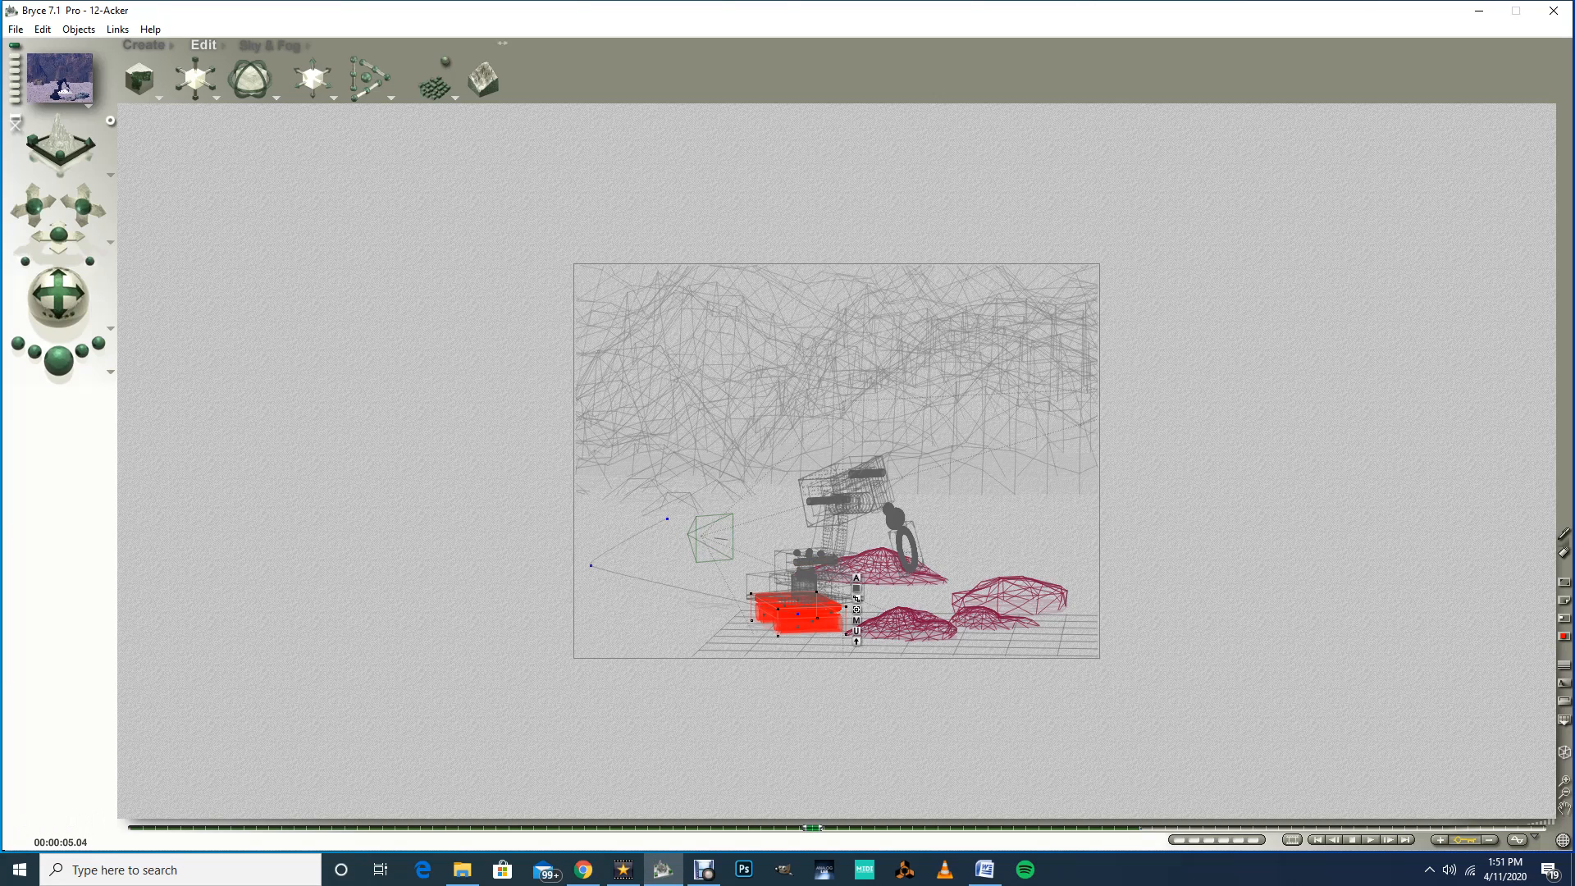
pyautogui.moveTo(812, 827)
pyautogui.mouseDown()
pyautogui.moveTo(214, 828)
pyautogui.moveTo(825, 828)
pyautogui.mouseUp()
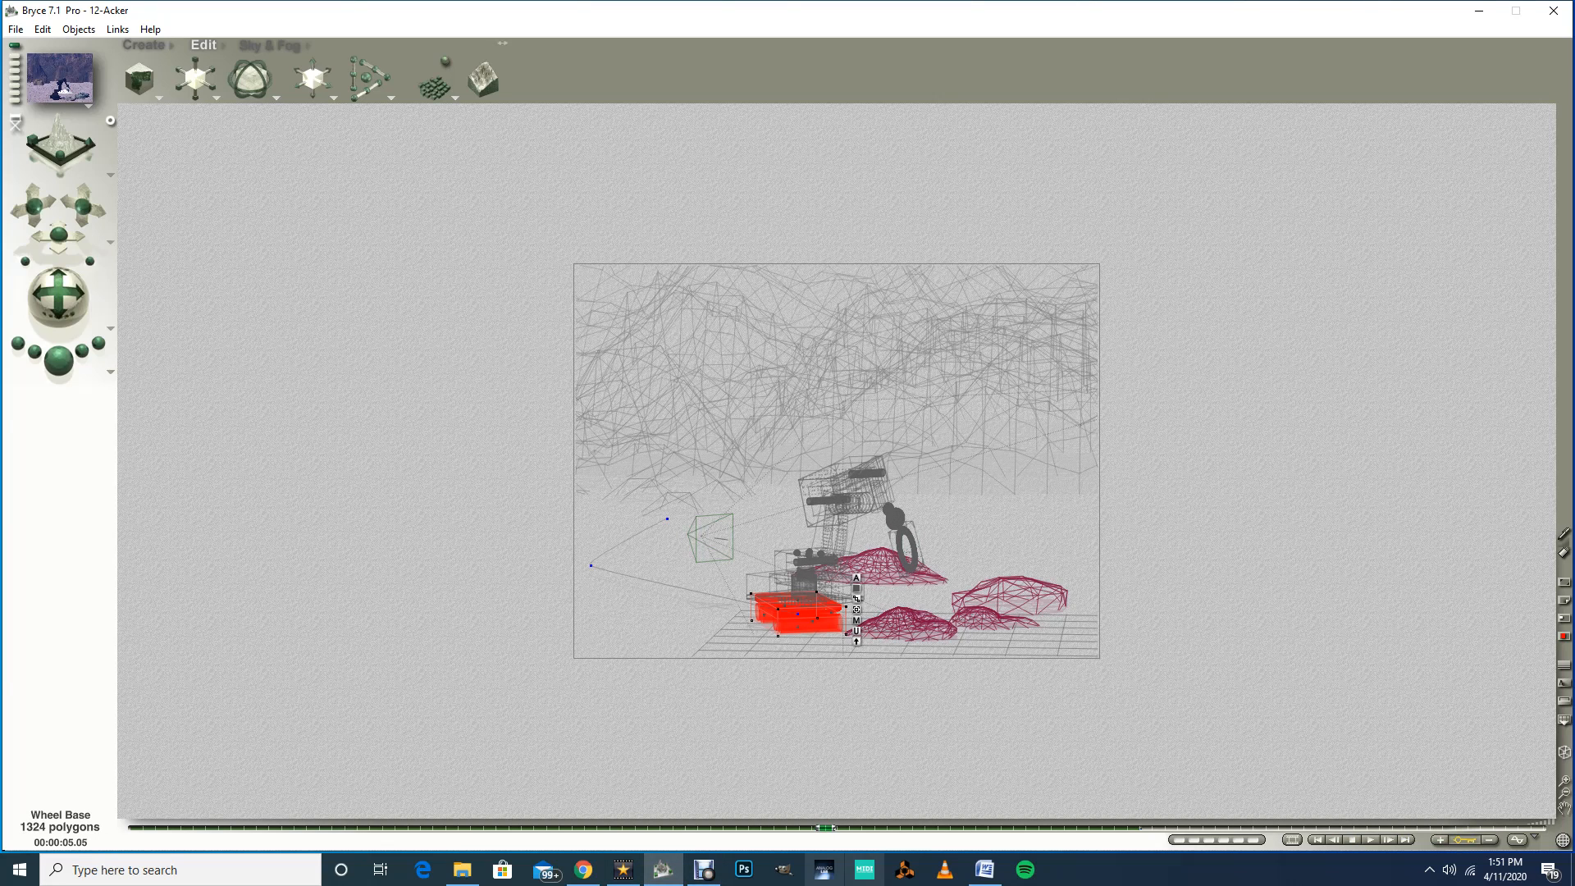
pyautogui.moveTo(824, 826); pyautogui.dragTo(1065, 827)
pyautogui.click(843, 628)
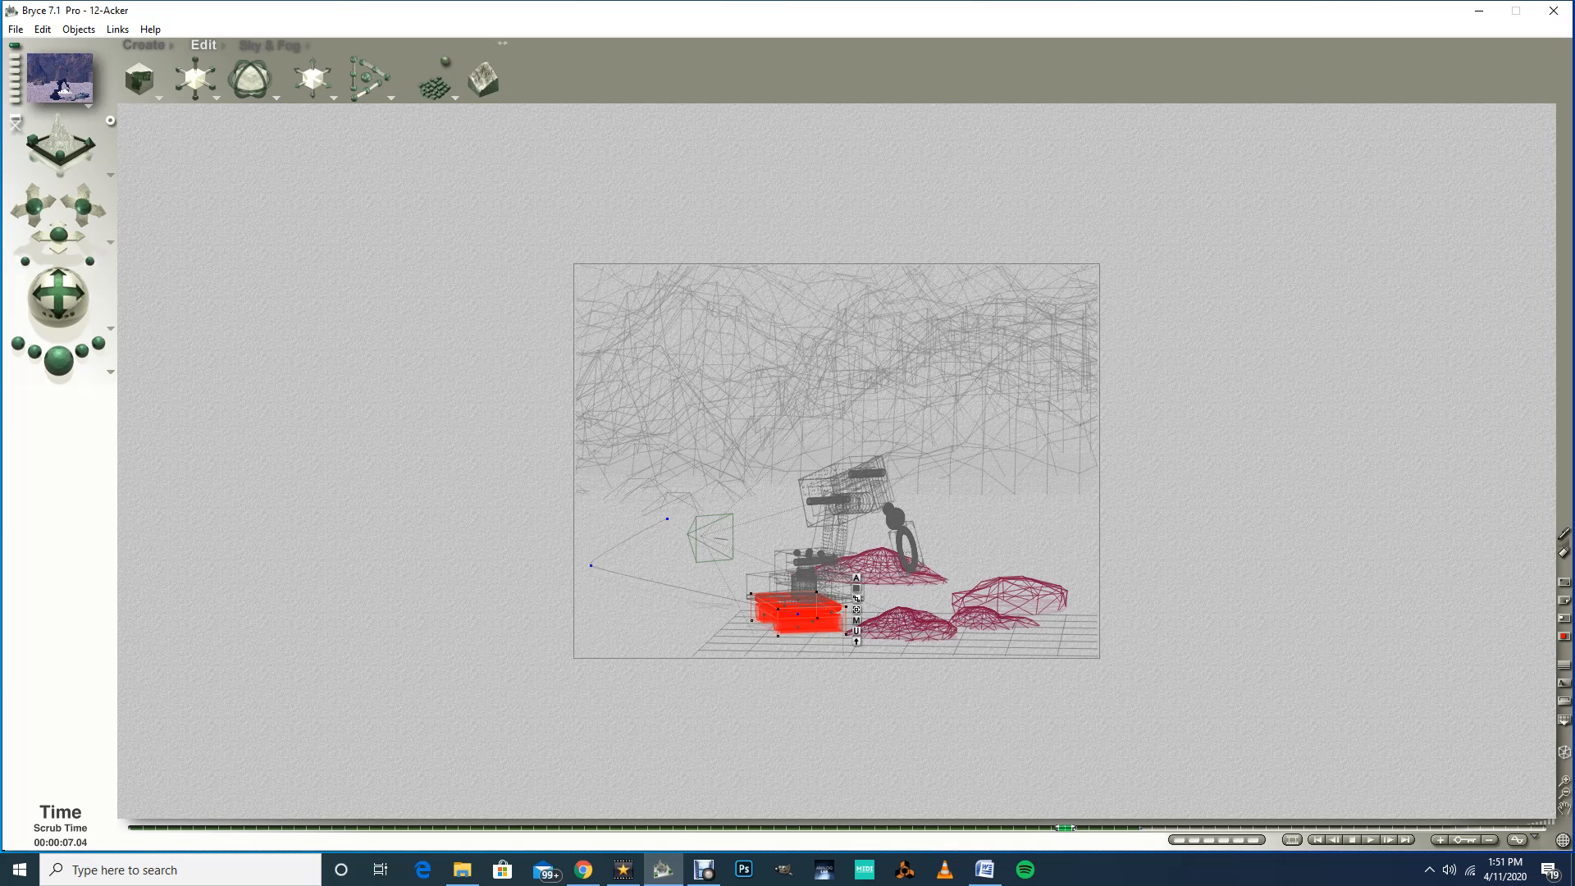
pyautogui.moveTo(1065, 827); pyautogui.dragTo(1090, 826)
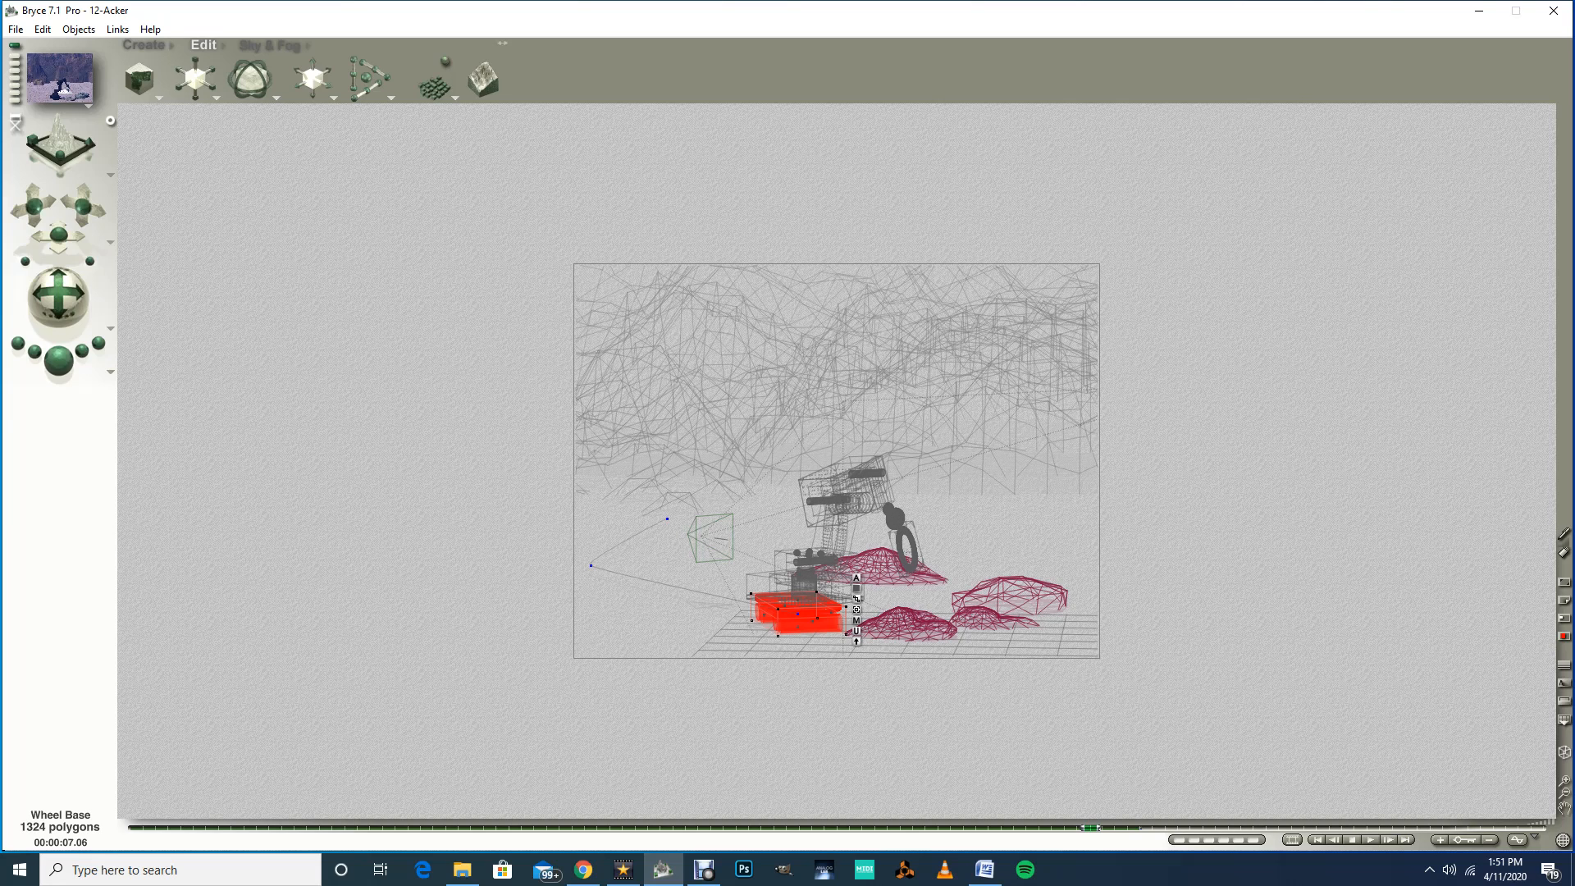
pyautogui.click(110, 175)
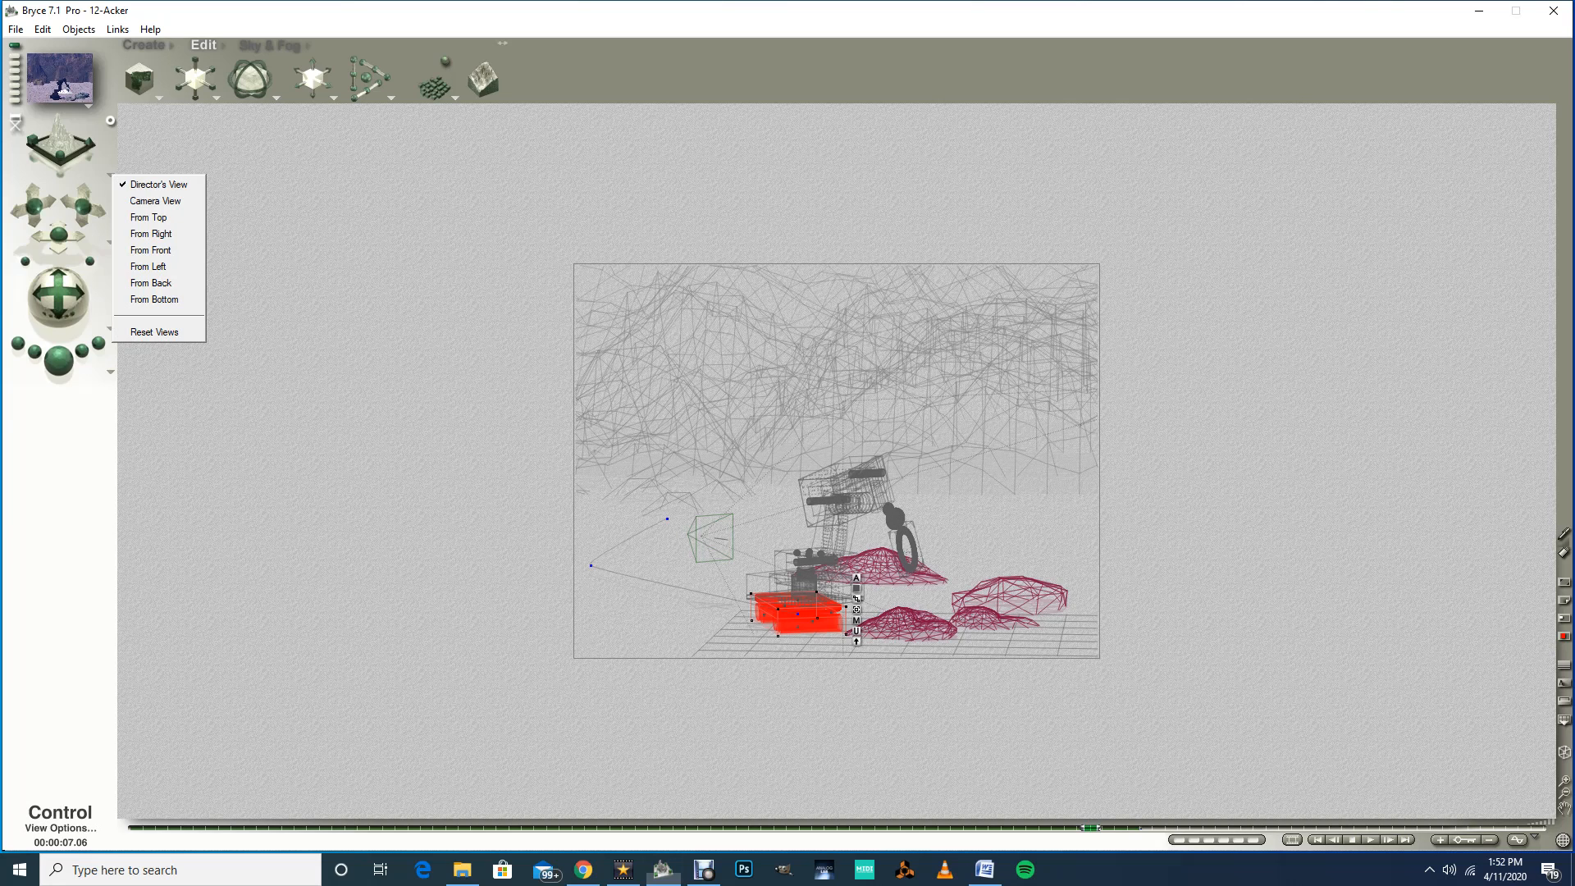
pyautogui.click(152, 214)
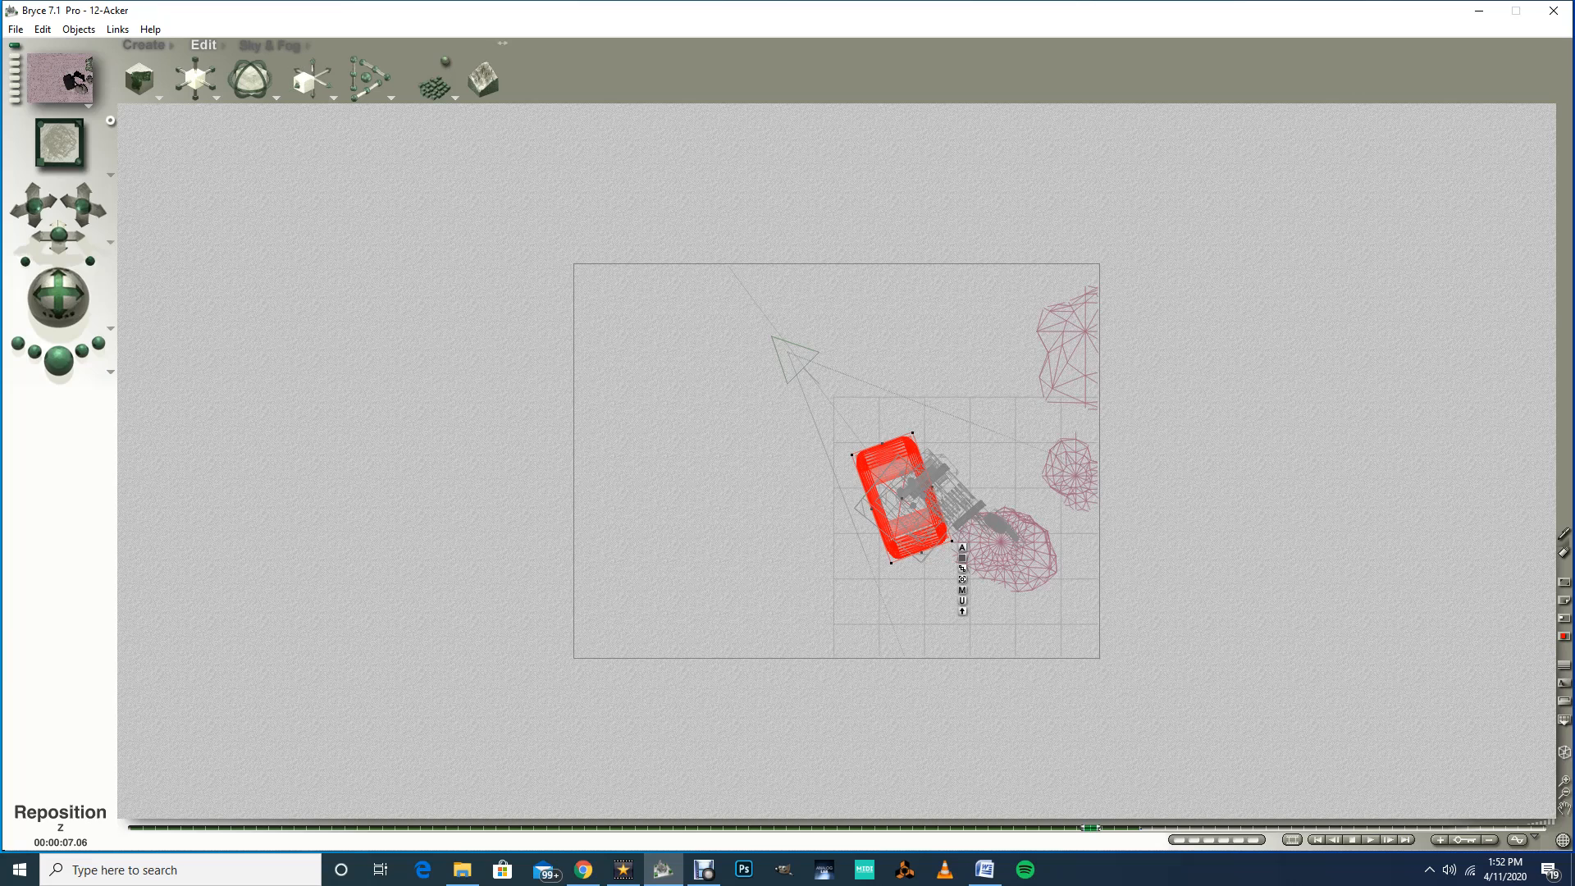
pyautogui.moveTo(325, 73); pyautogui.dragTo(340, 73)
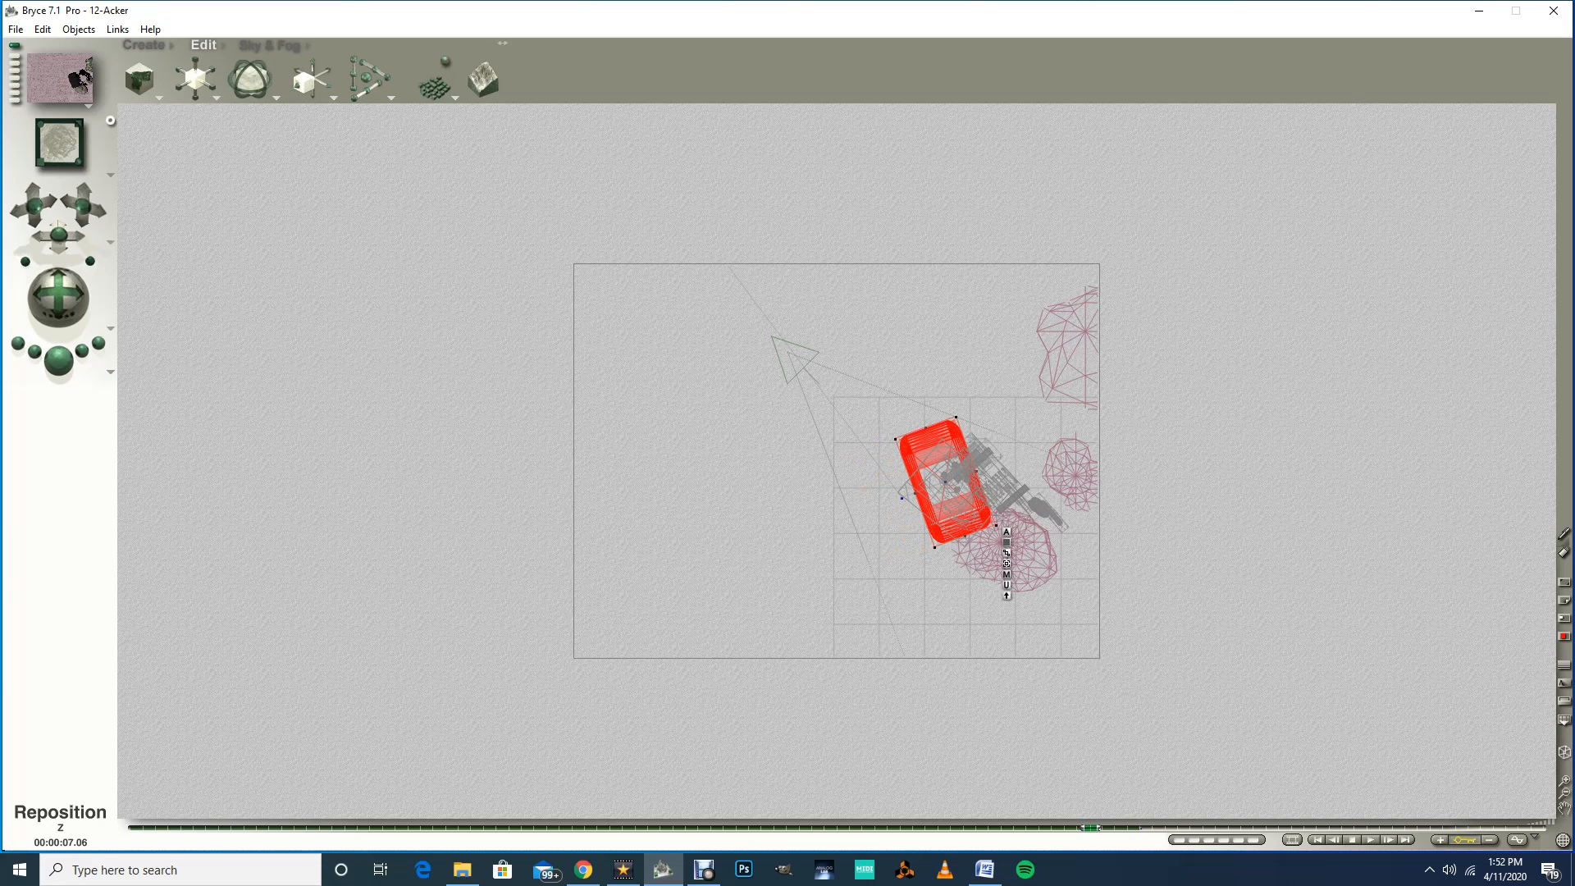
pyautogui.hotkey('ctrl', 'z')
pyautogui.moveTo(327, 83); pyautogui.dragTo(390, 83)
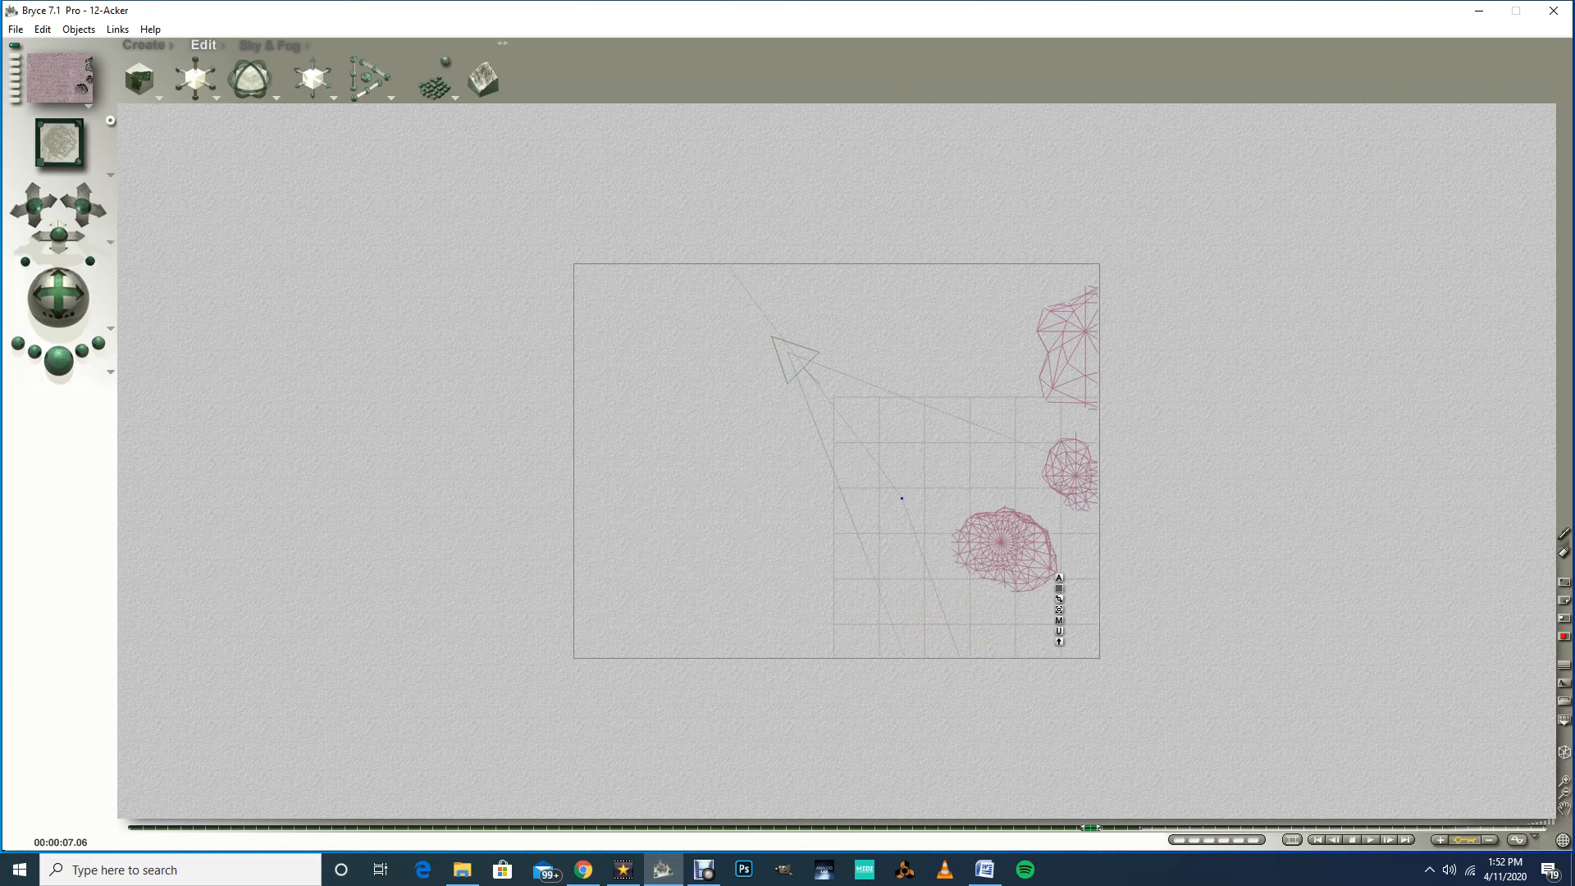
# Step: Switch to the director's view and move the Wheel Base far forward along X
pyautogui.click(72, 149)
pyautogui.click(110, 175)
pyautogui.click(155, 187)
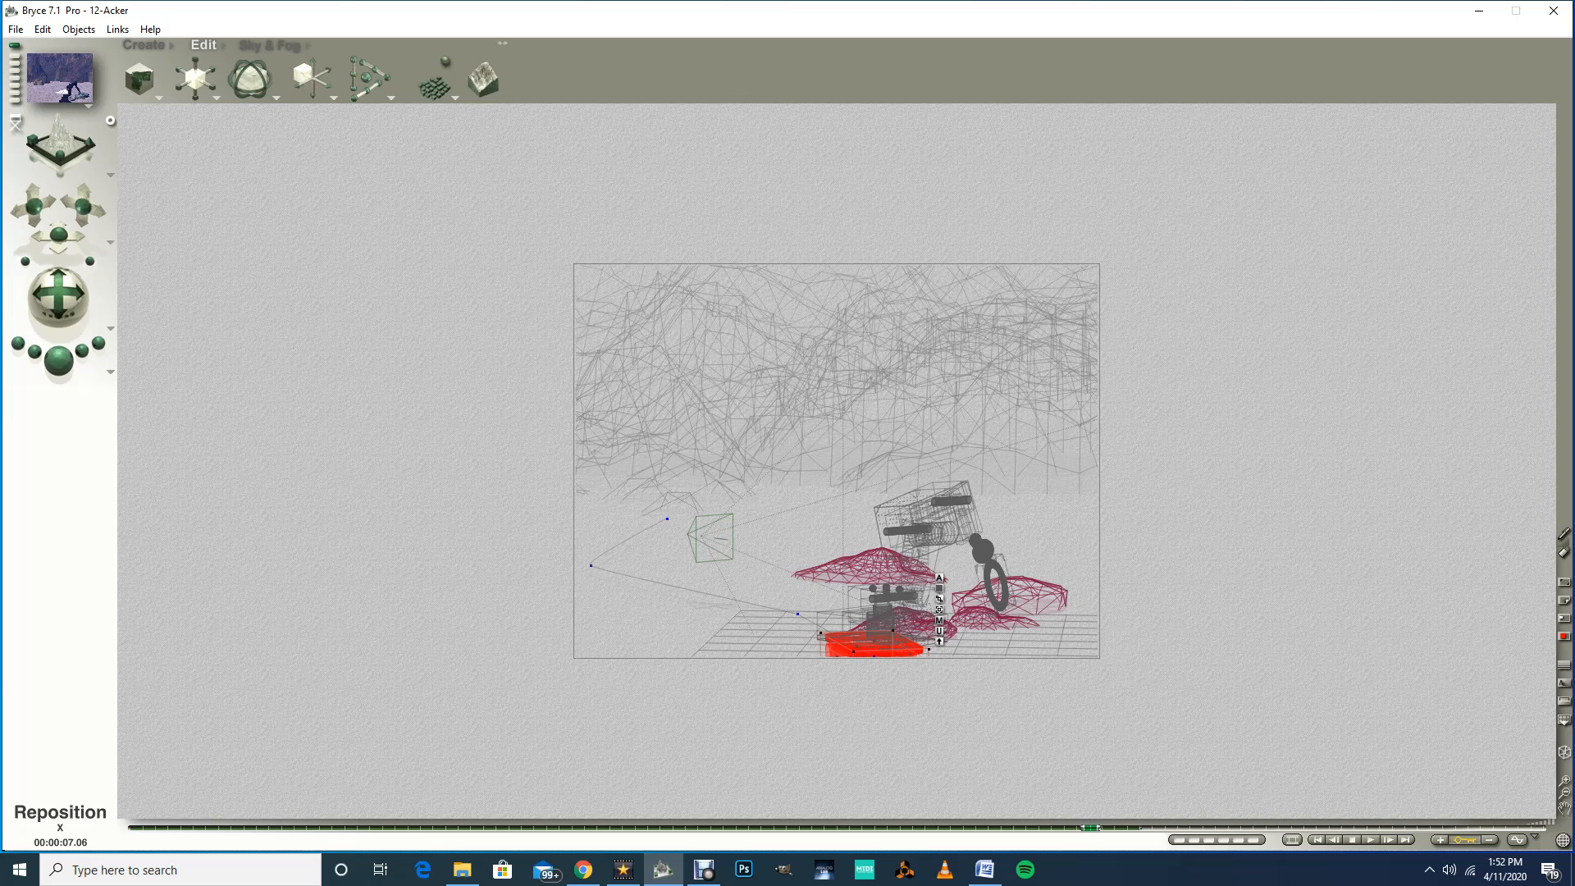
pyautogui.moveTo(327, 80); pyautogui.dragTo(487, 81)
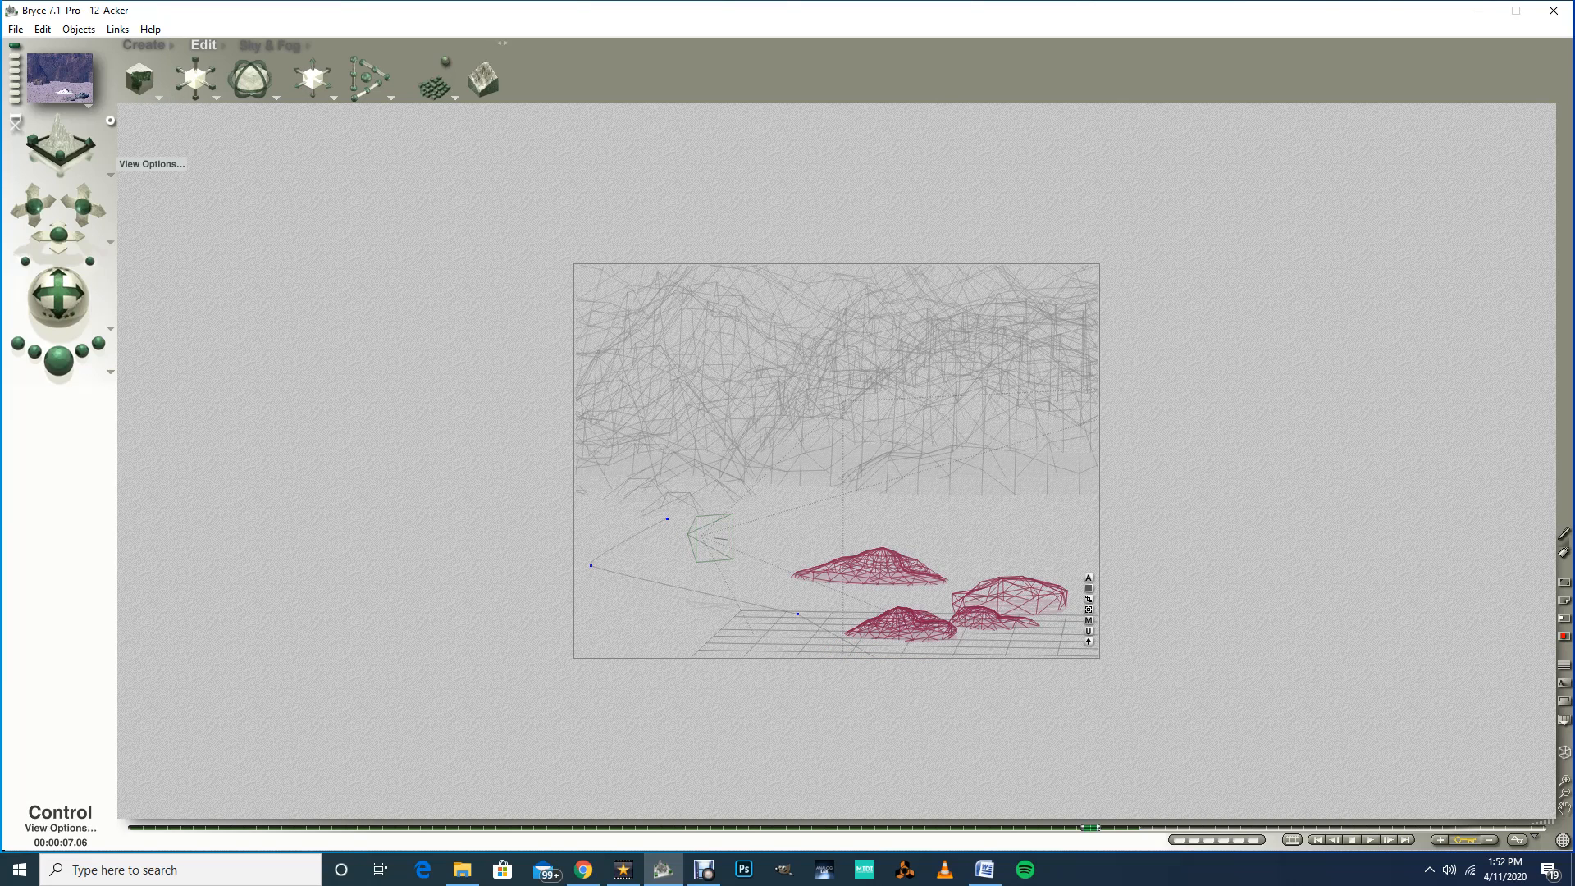
# Step: Zoom out in the top view and drag the Wheel Base further along its path, then return to the director's view
pyautogui.click(110, 174)
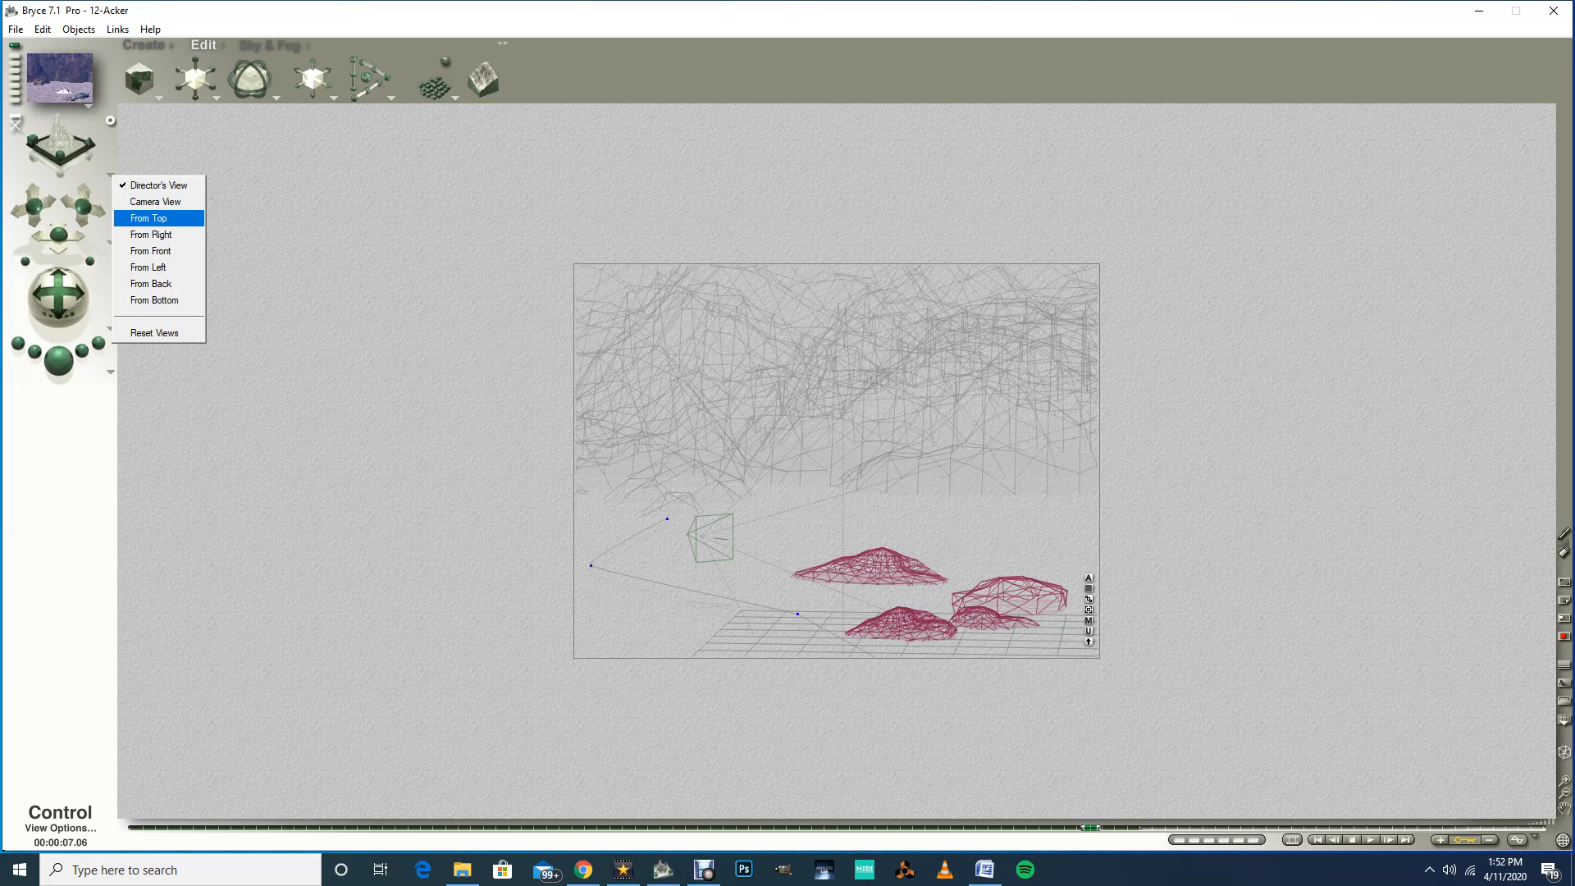
pyautogui.click(148, 218)
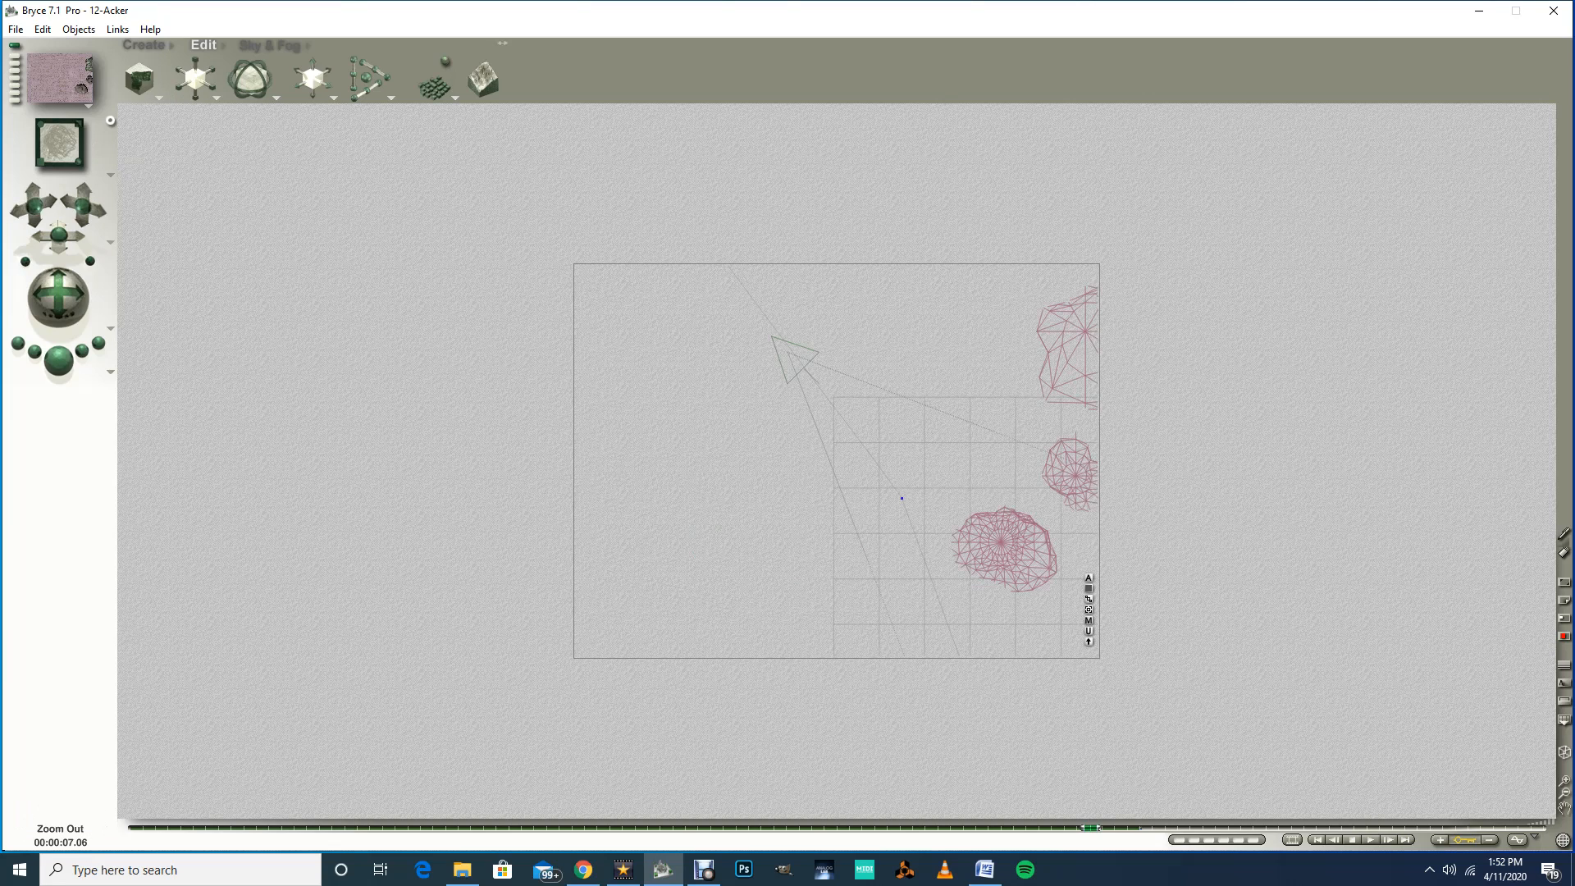
pyautogui.click(1564, 792)
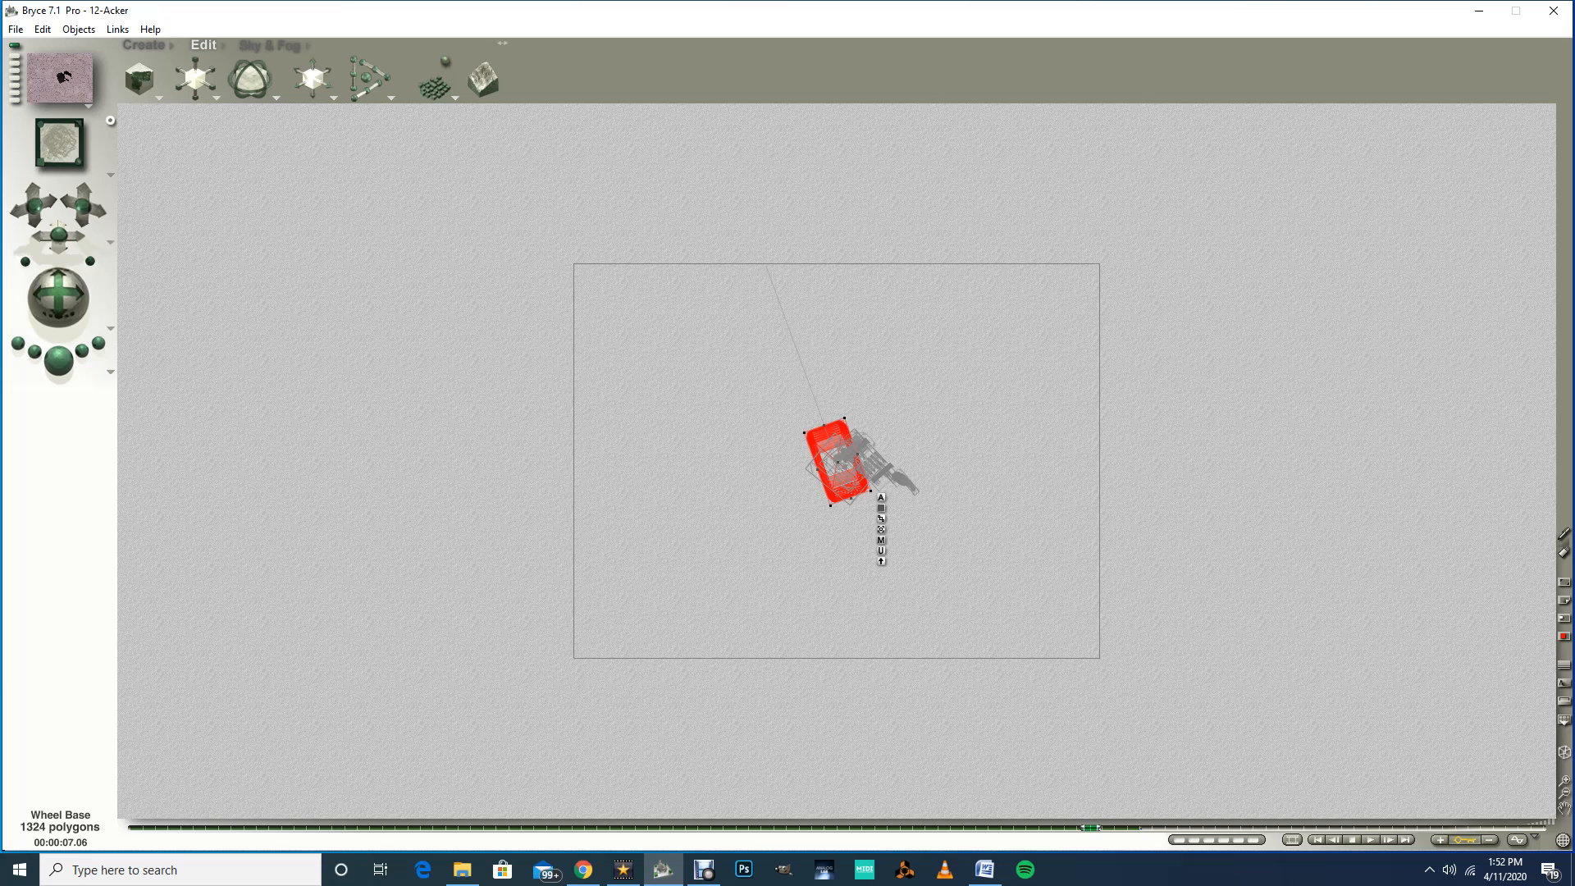
pyautogui.moveTo(836, 463); pyautogui.dragTo(937, 444)
pyautogui.click(110, 173)
pyautogui.click(155, 184)
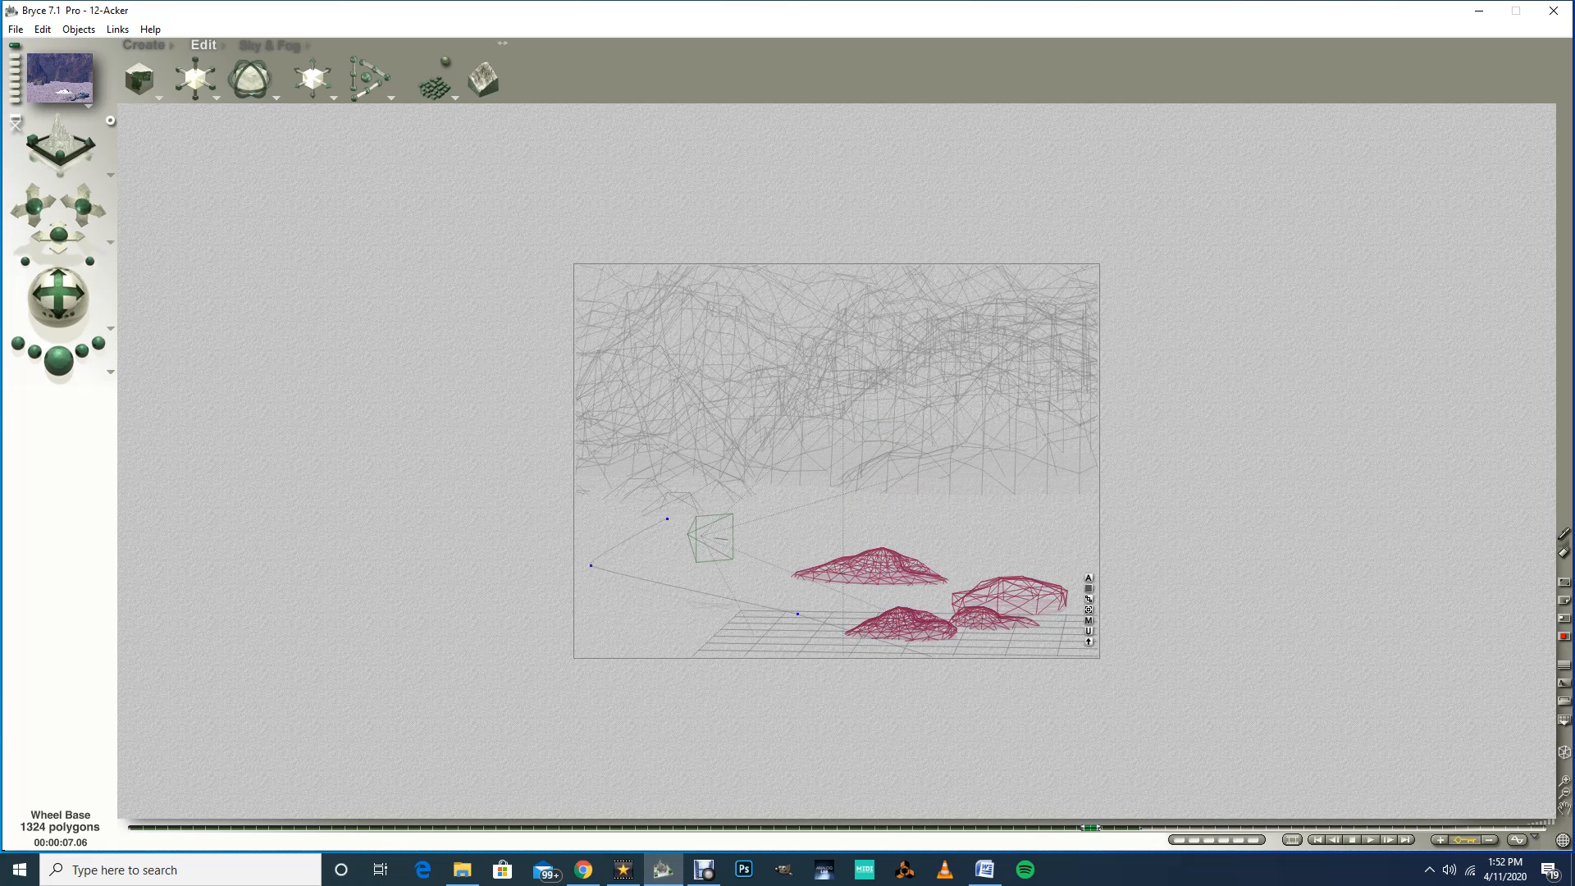
# Step: Select Wheel Base JT and rotate it around its Y axis at the 6.01-second mark
pyautogui.moveTo(1090, 827); pyautogui.dragTo(812, 827)
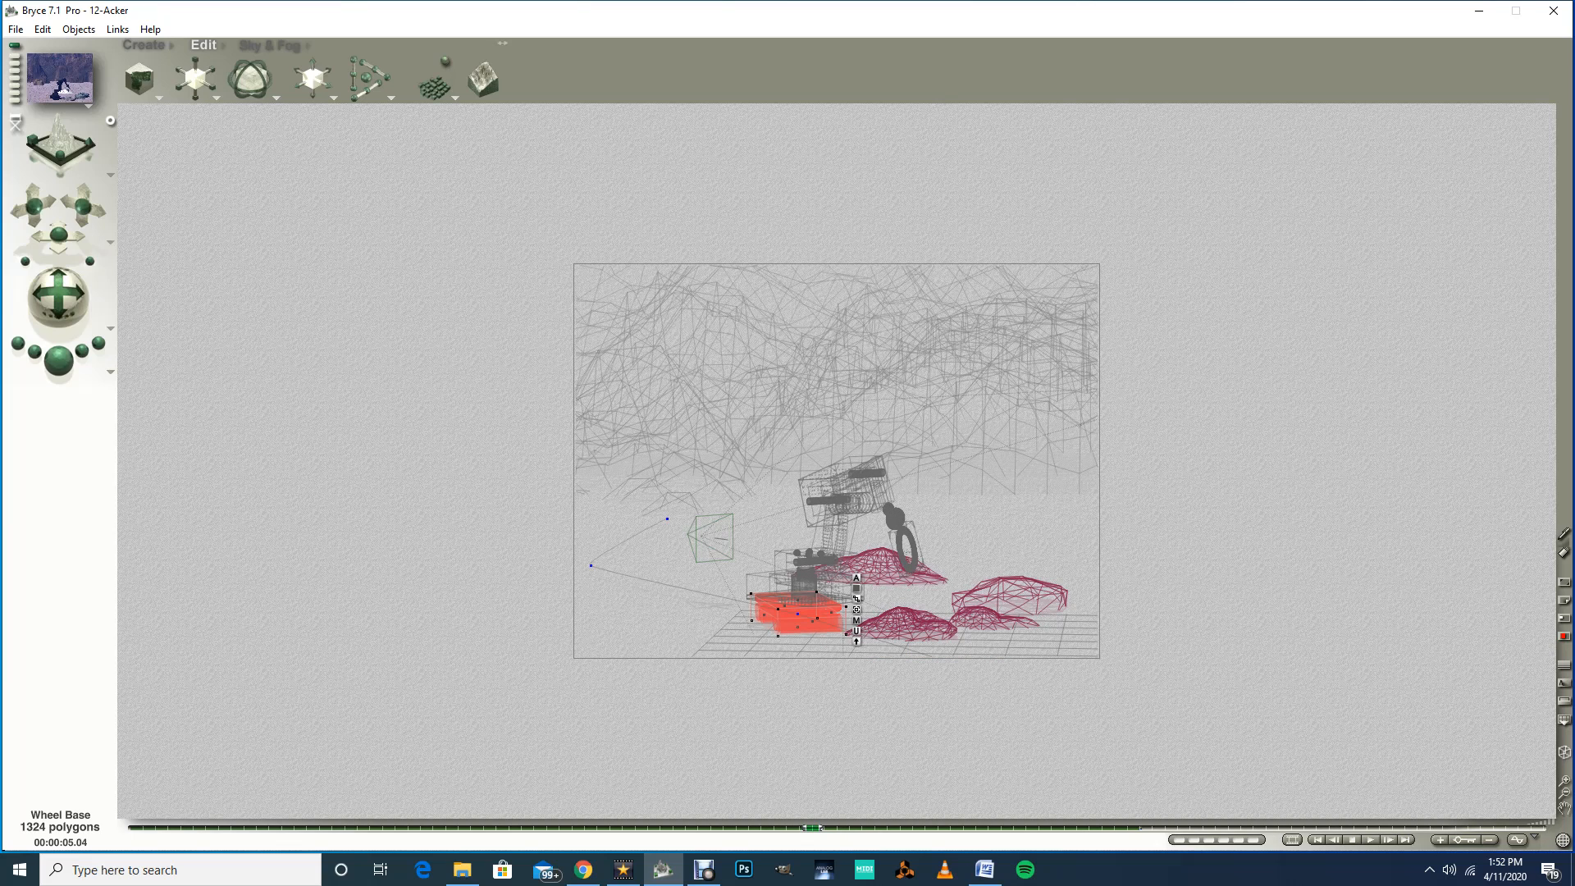
pyautogui.rightClick(798, 583)
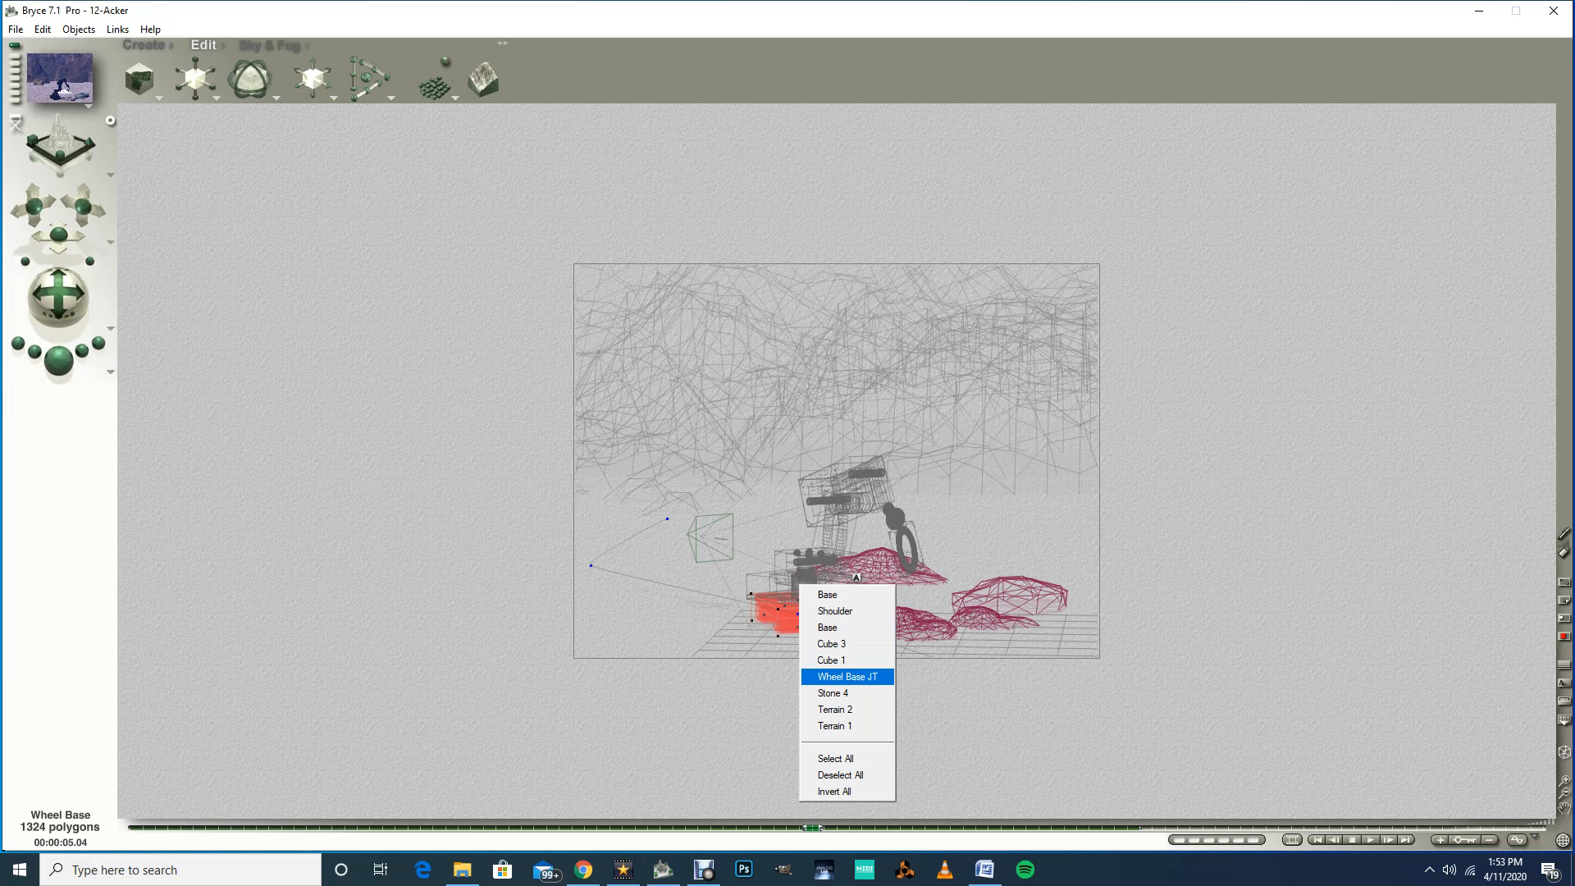
pyautogui.click(841, 676)
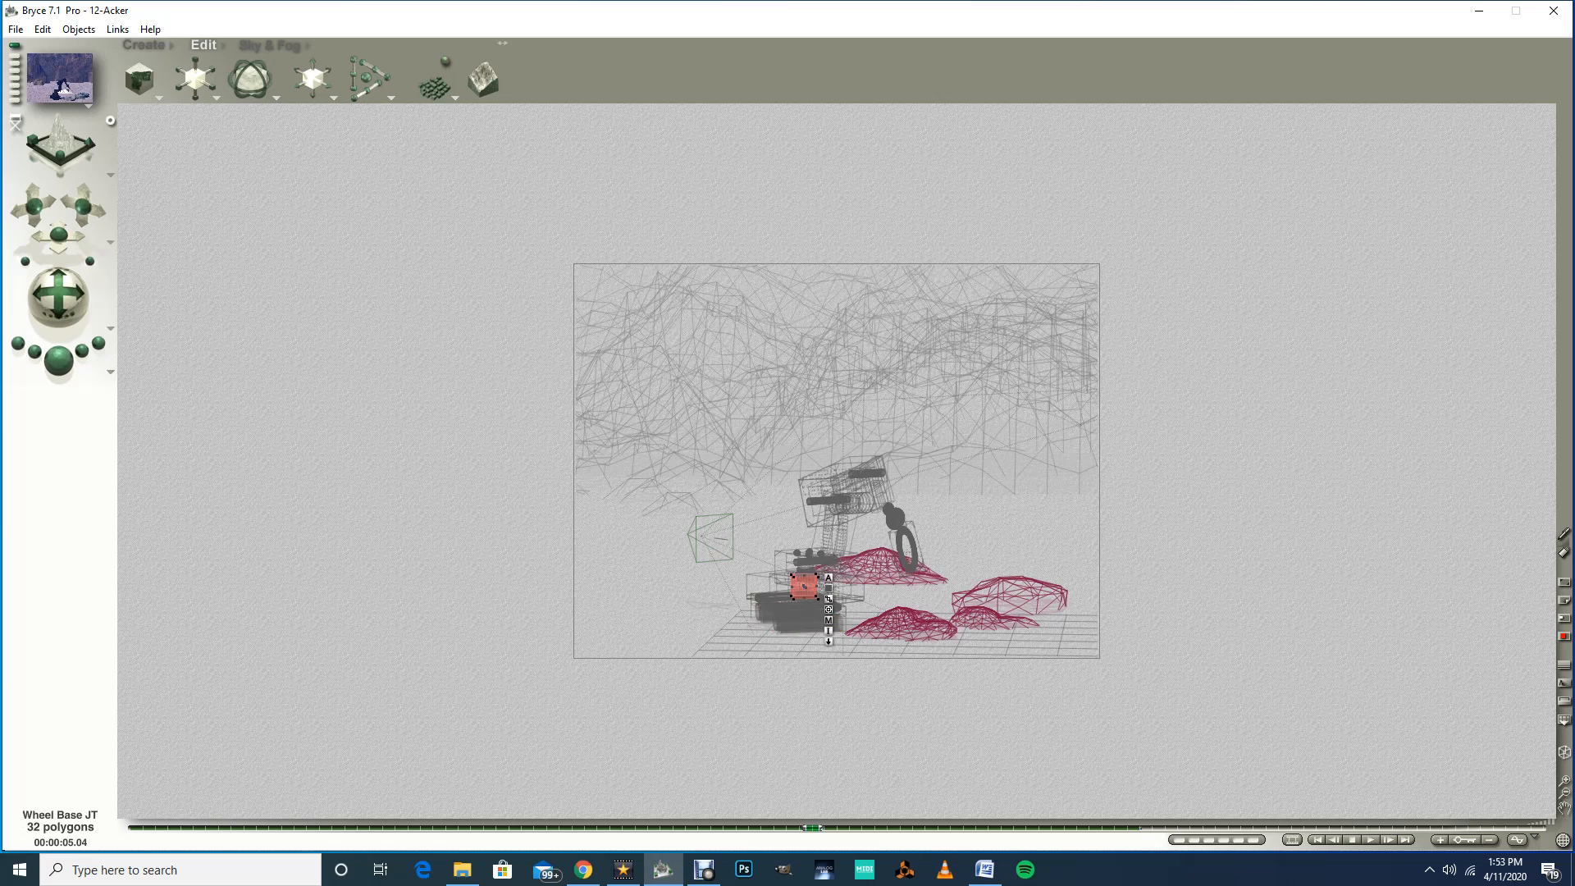
pyautogui.moveTo(812, 826)
pyautogui.mouseDown()
pyautogui.moveTo(256, 827)
pyautogui.moveTo(836, 827)
pyautogui.mouseUp()
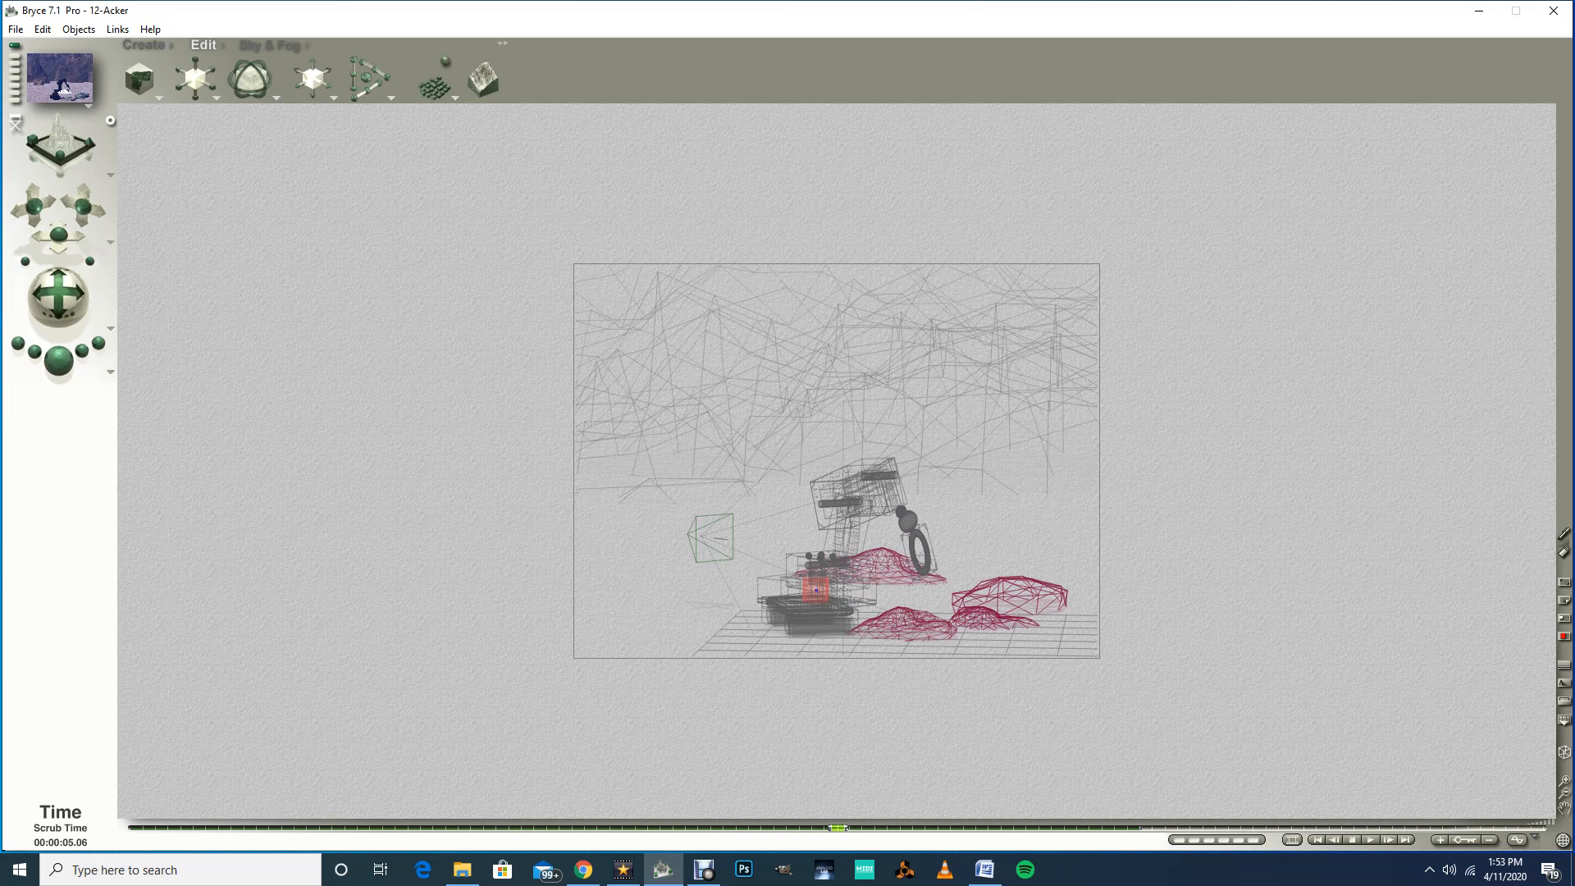
pyautogui.click(816, 588)
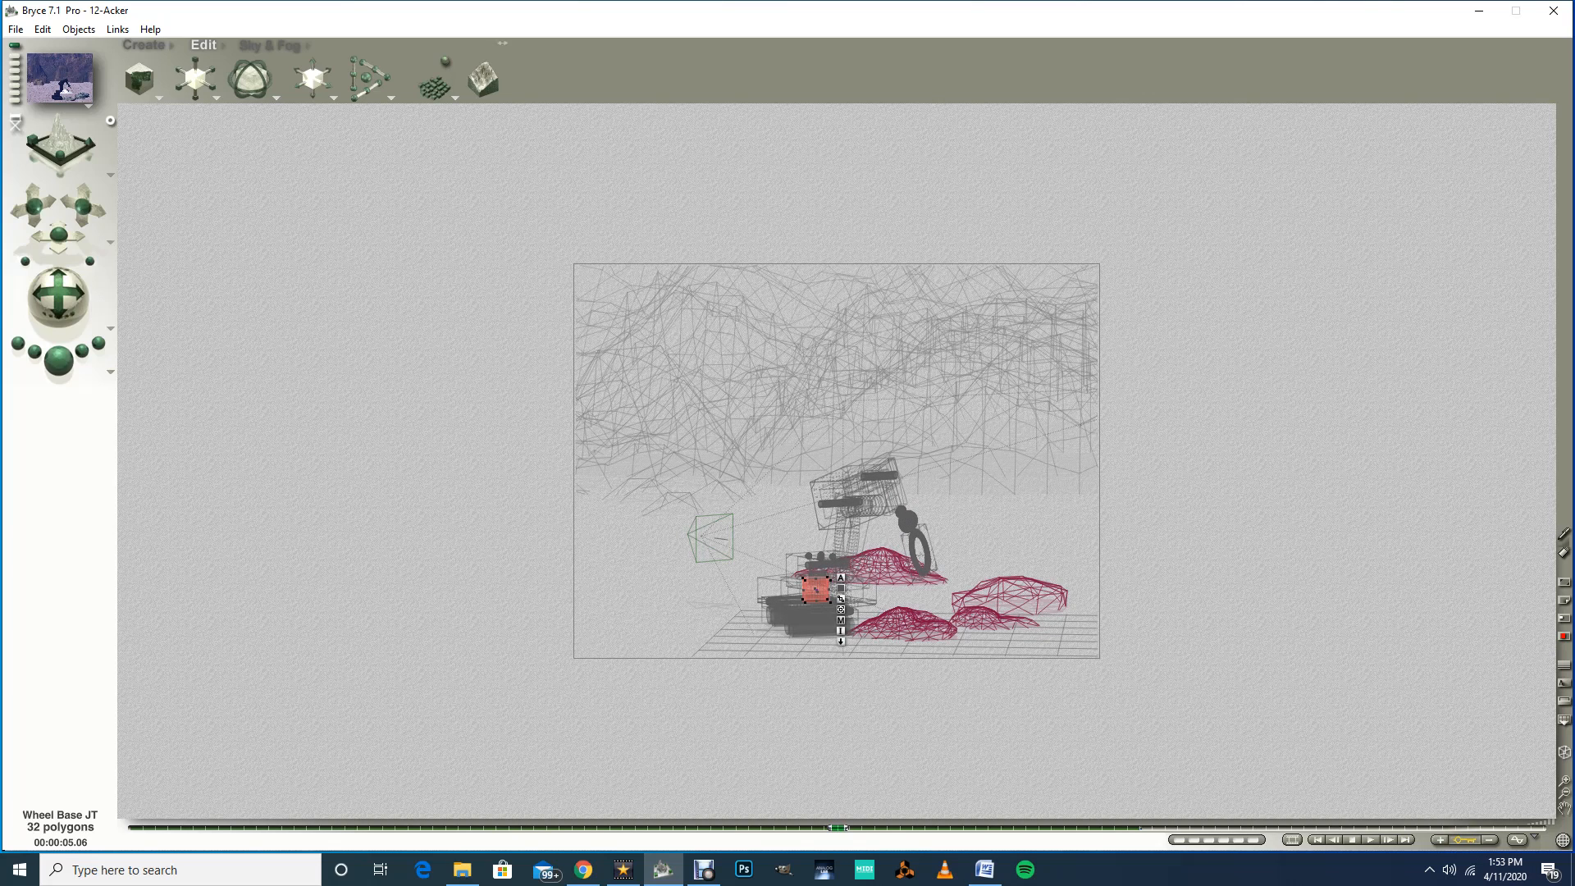
pyautogui.moveTo(836, 826); pyautogui.dragTo(901, 827)
pyautogui.click(909, 616)
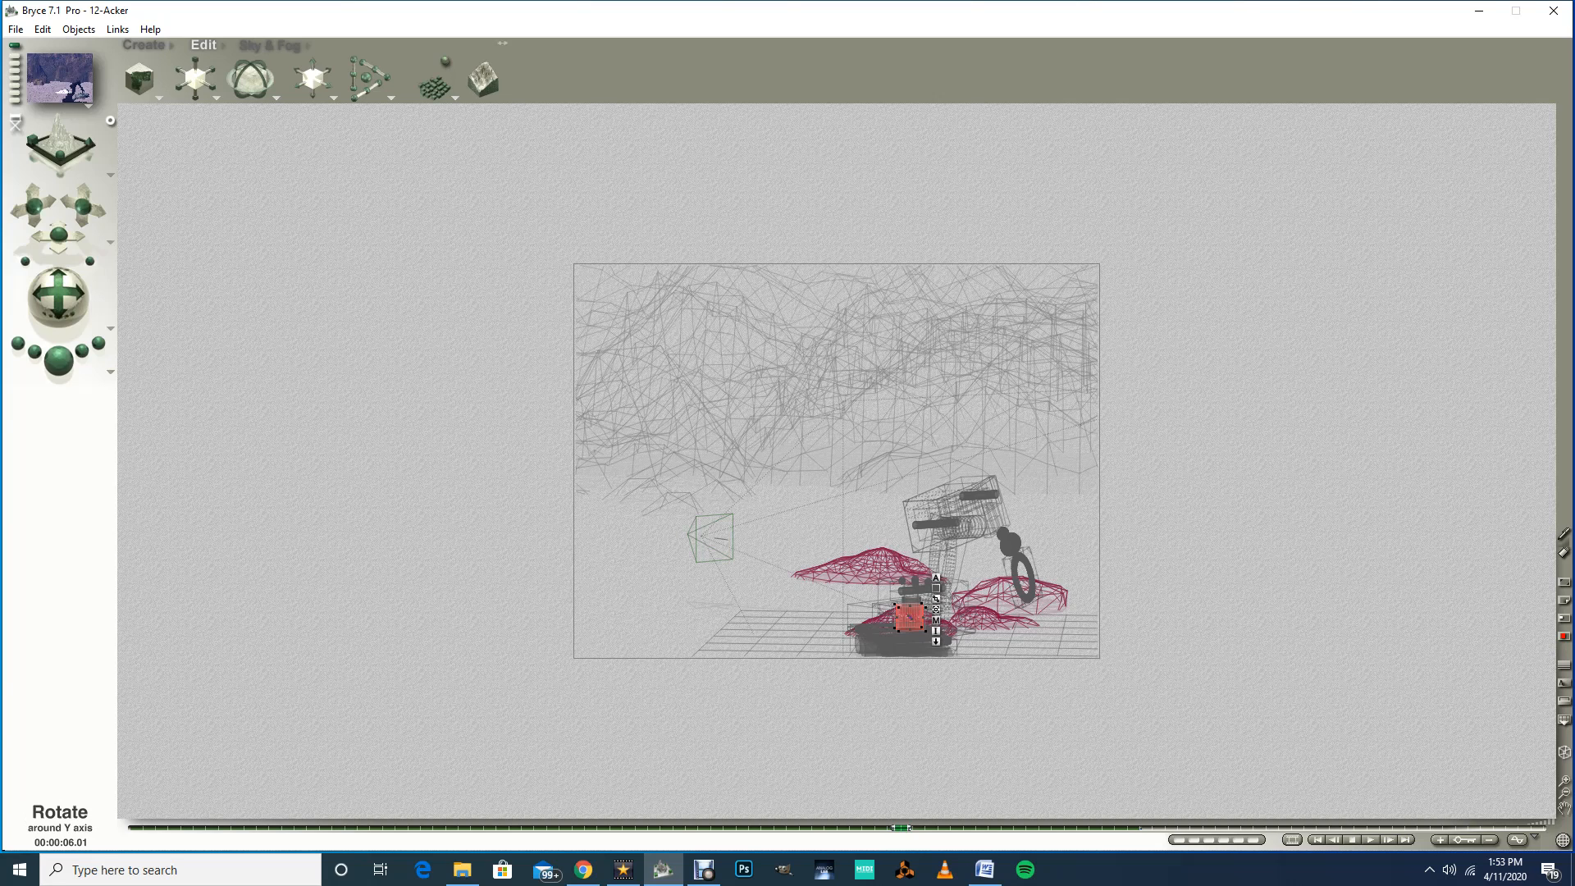
pyautogui.moveTo(60, 236); pyautogui.dragTo(73, 236)
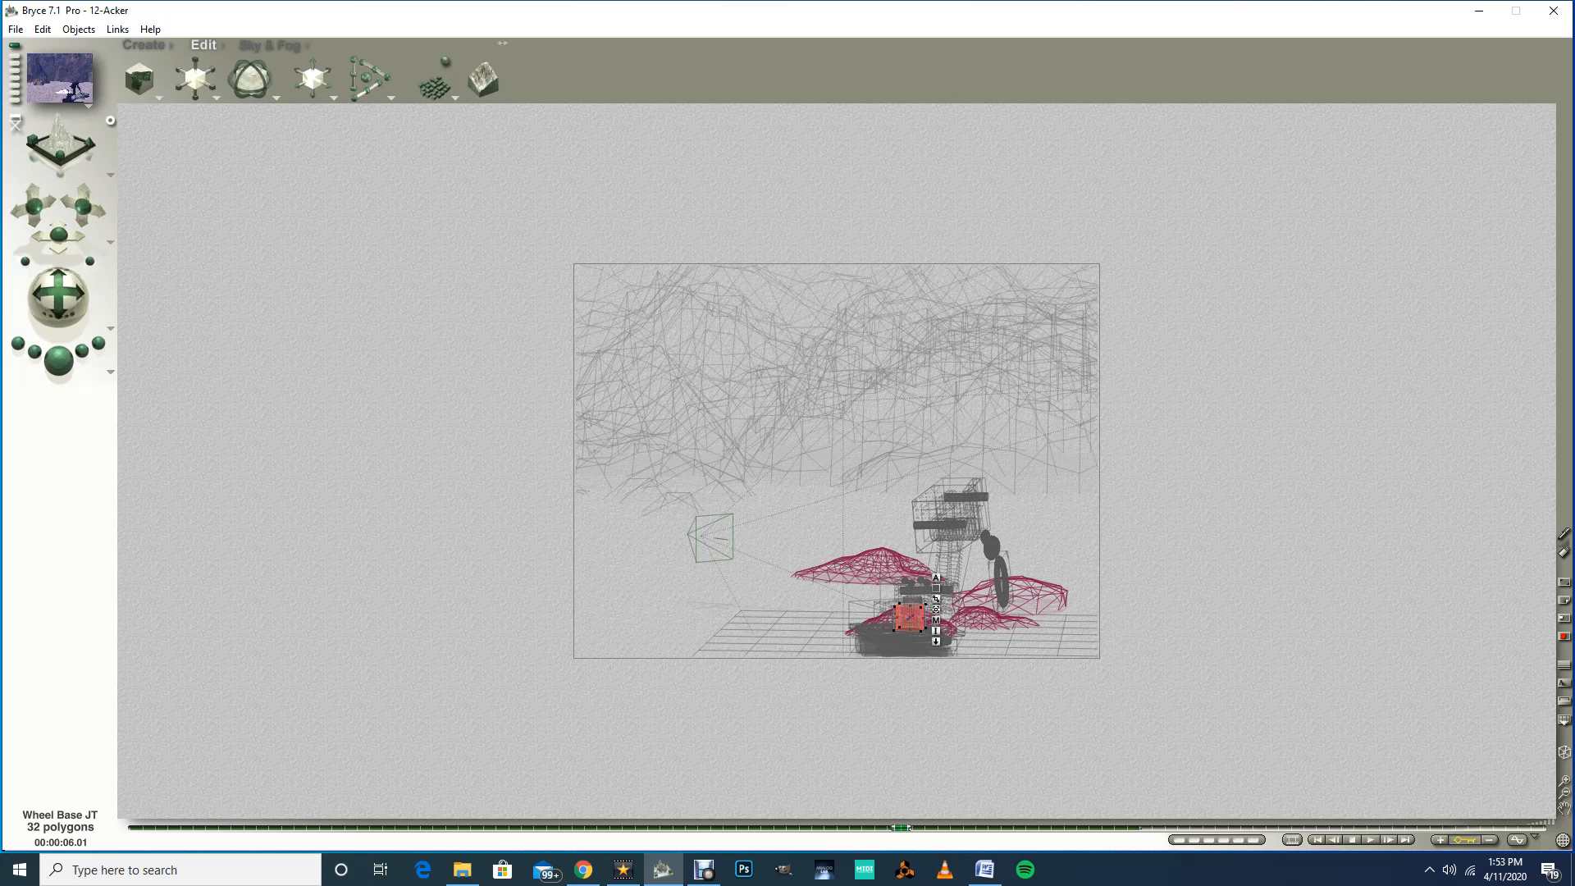
# Step: Select Stone 1 and raise it up to the arm's gripper at the 5.04-second mark
pyautogui.moveTo(902, 827); pyautogui.dragTo(131, 828)
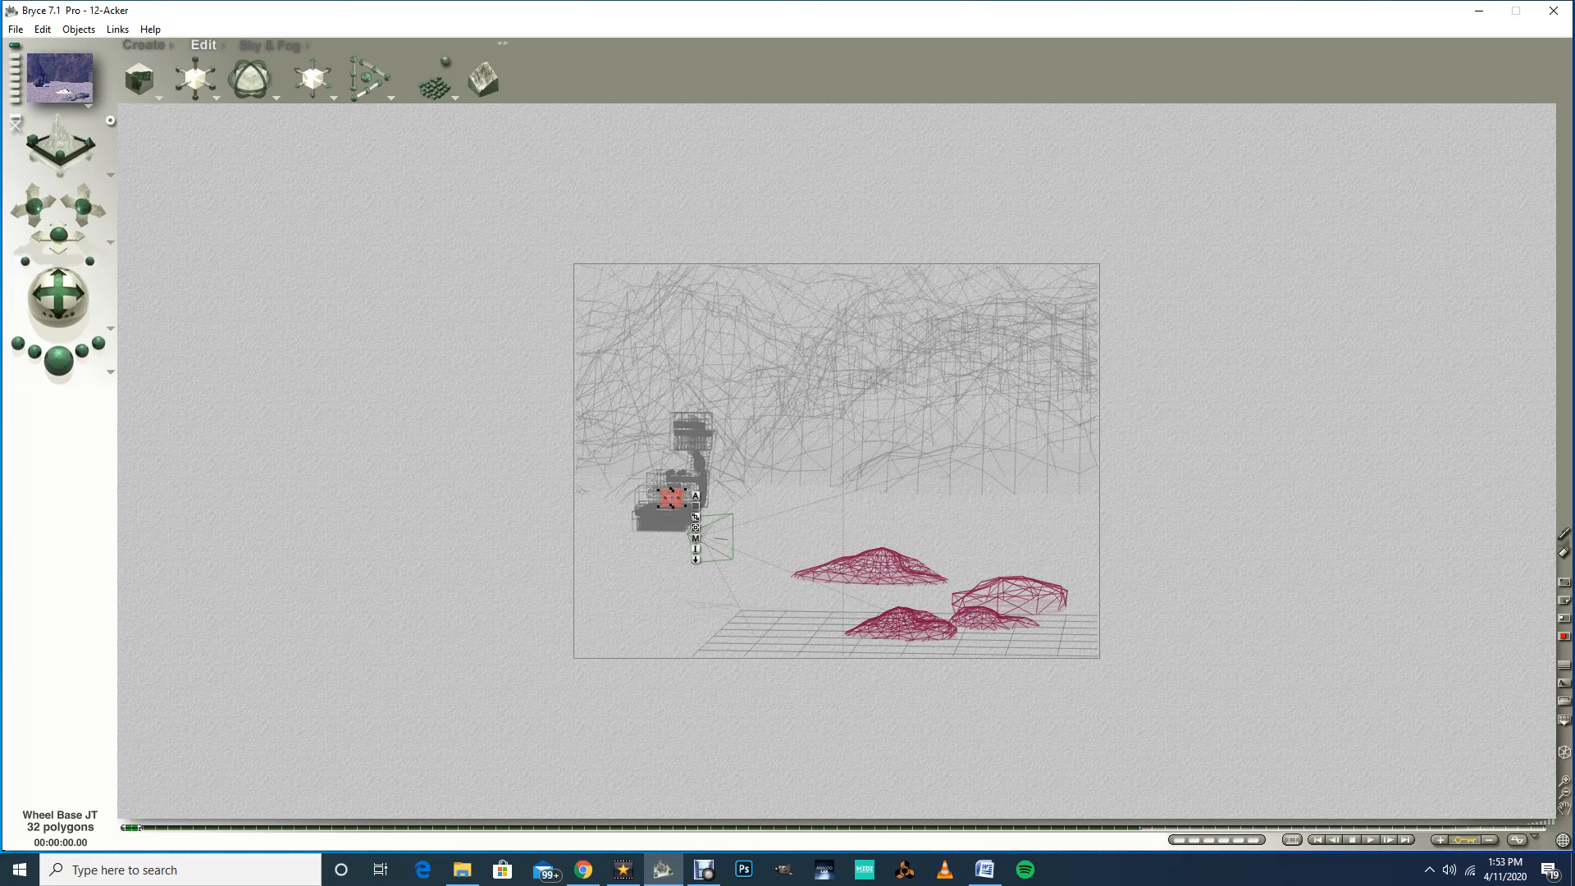
pyautogui.click(901, 625)
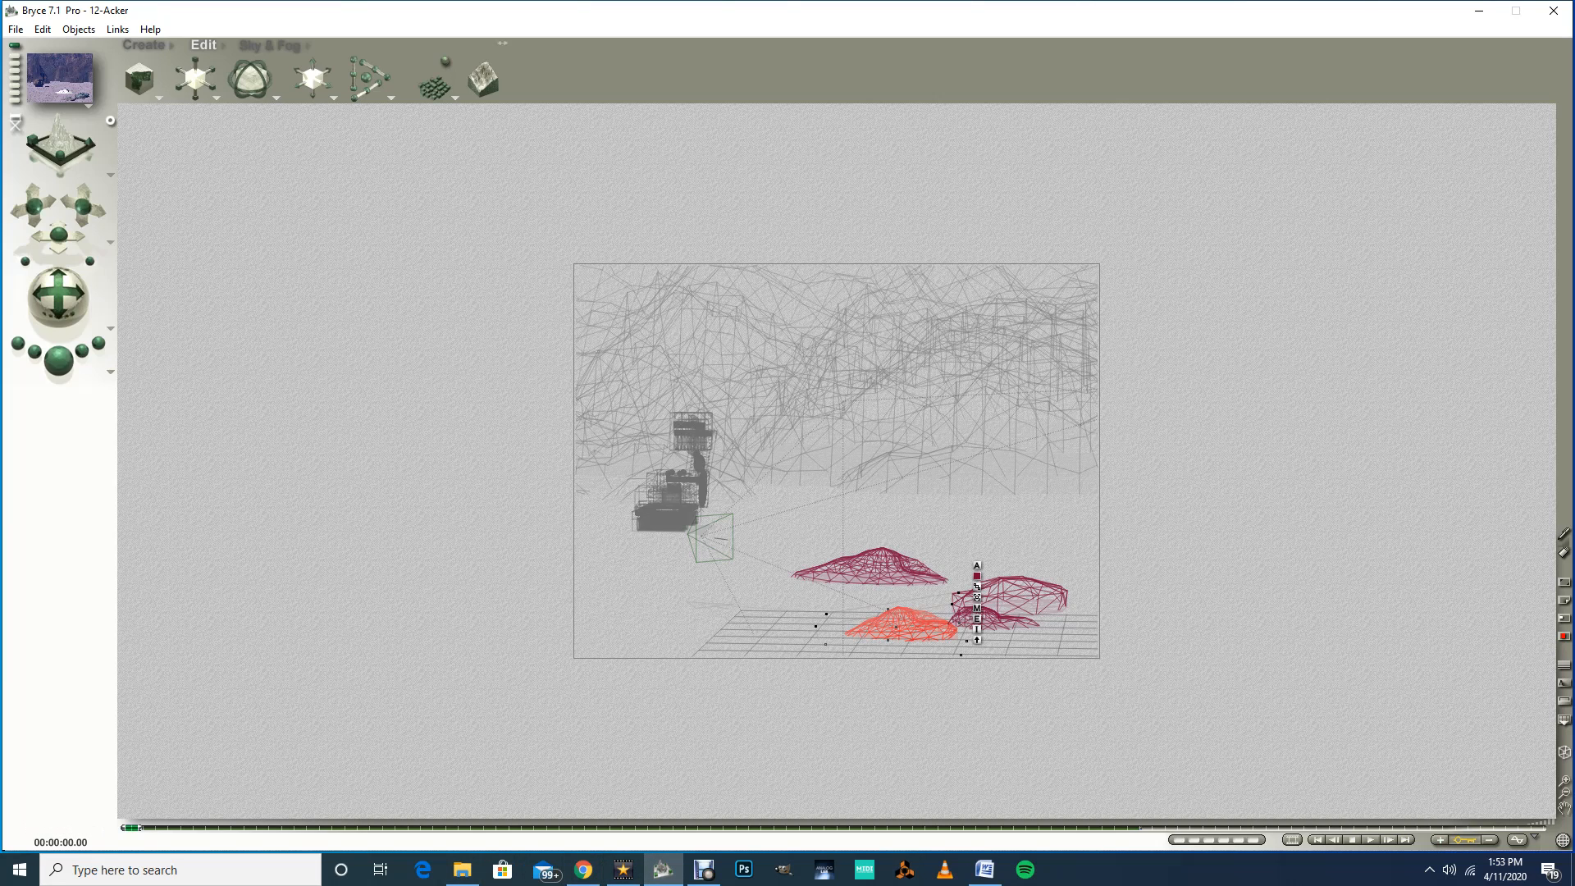
pyautogui.moveTo(131, 827); pyautogui.dragTo(723, 827)
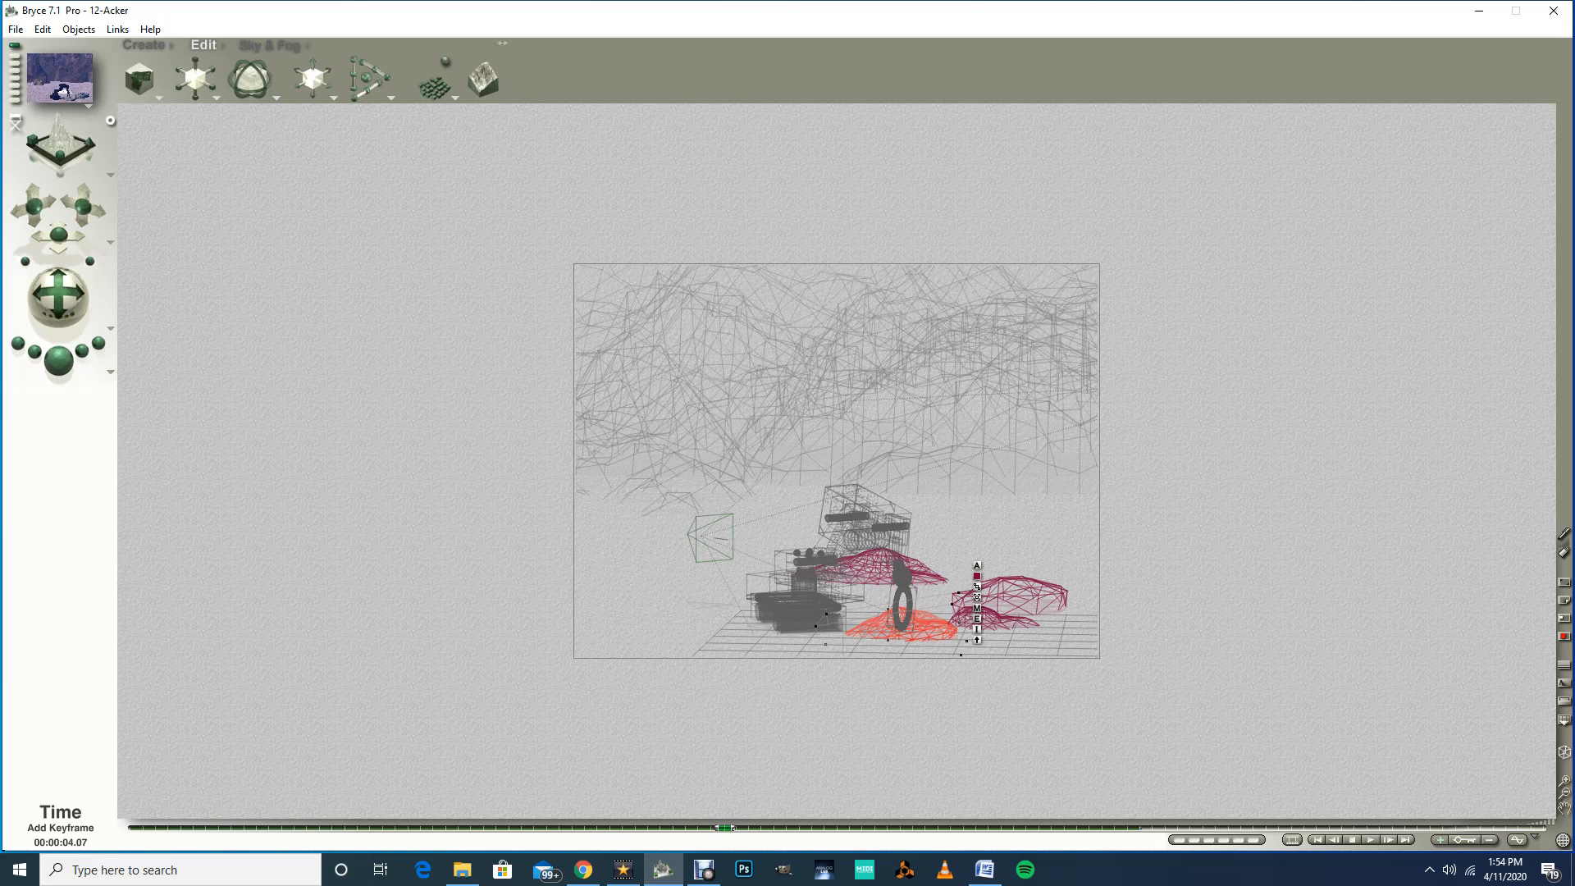
pyautogui.moveTo(724, 827); pyautogui.dragTo(812, 827)
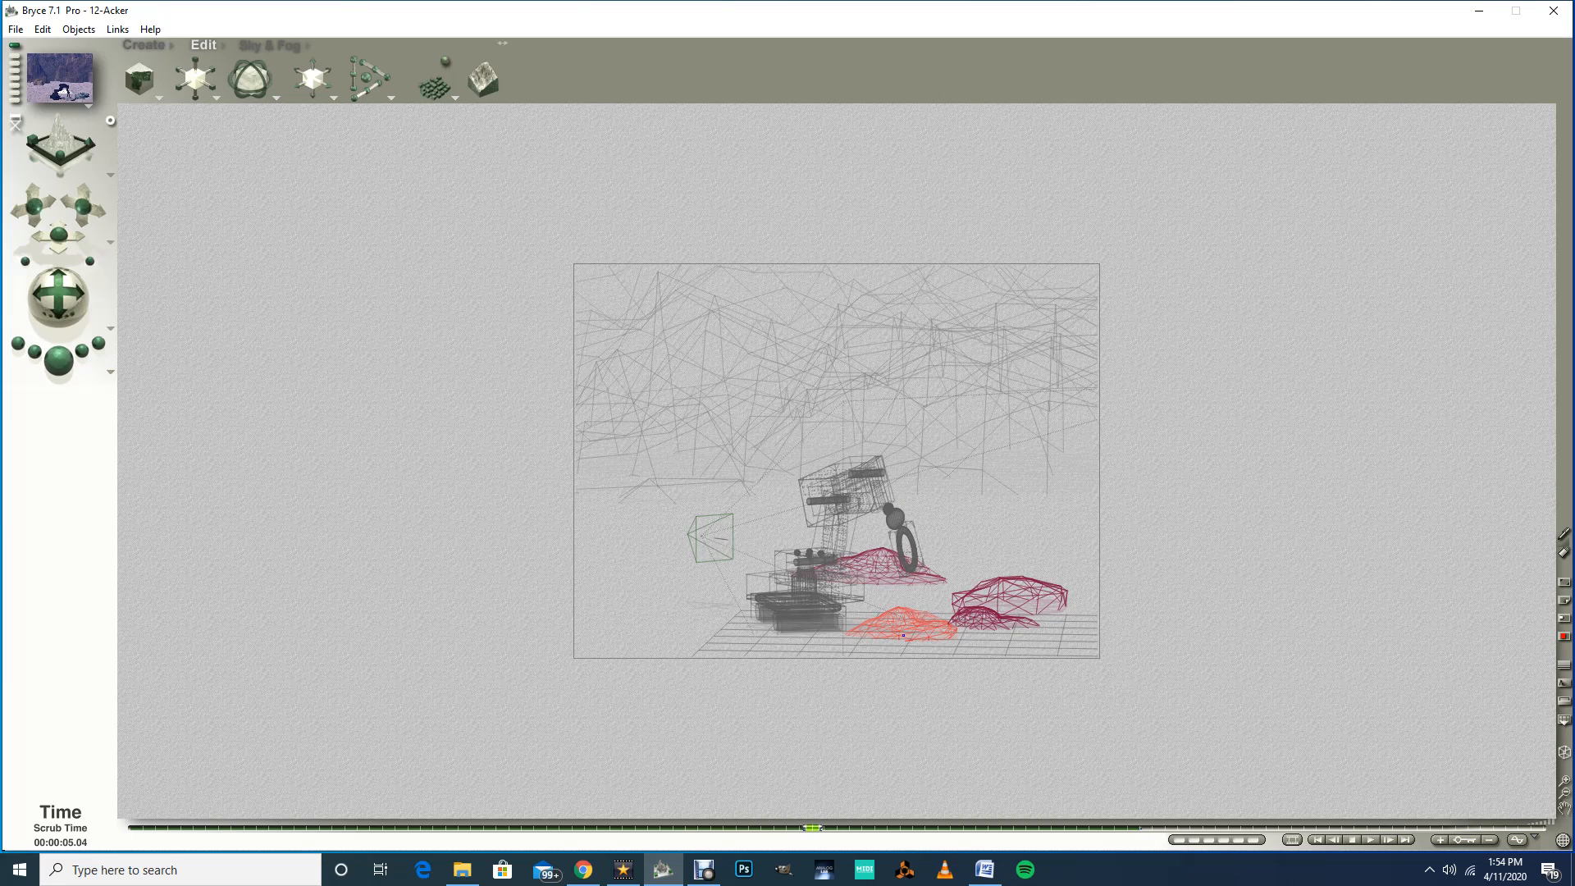
pyautogui.click(903, 635)
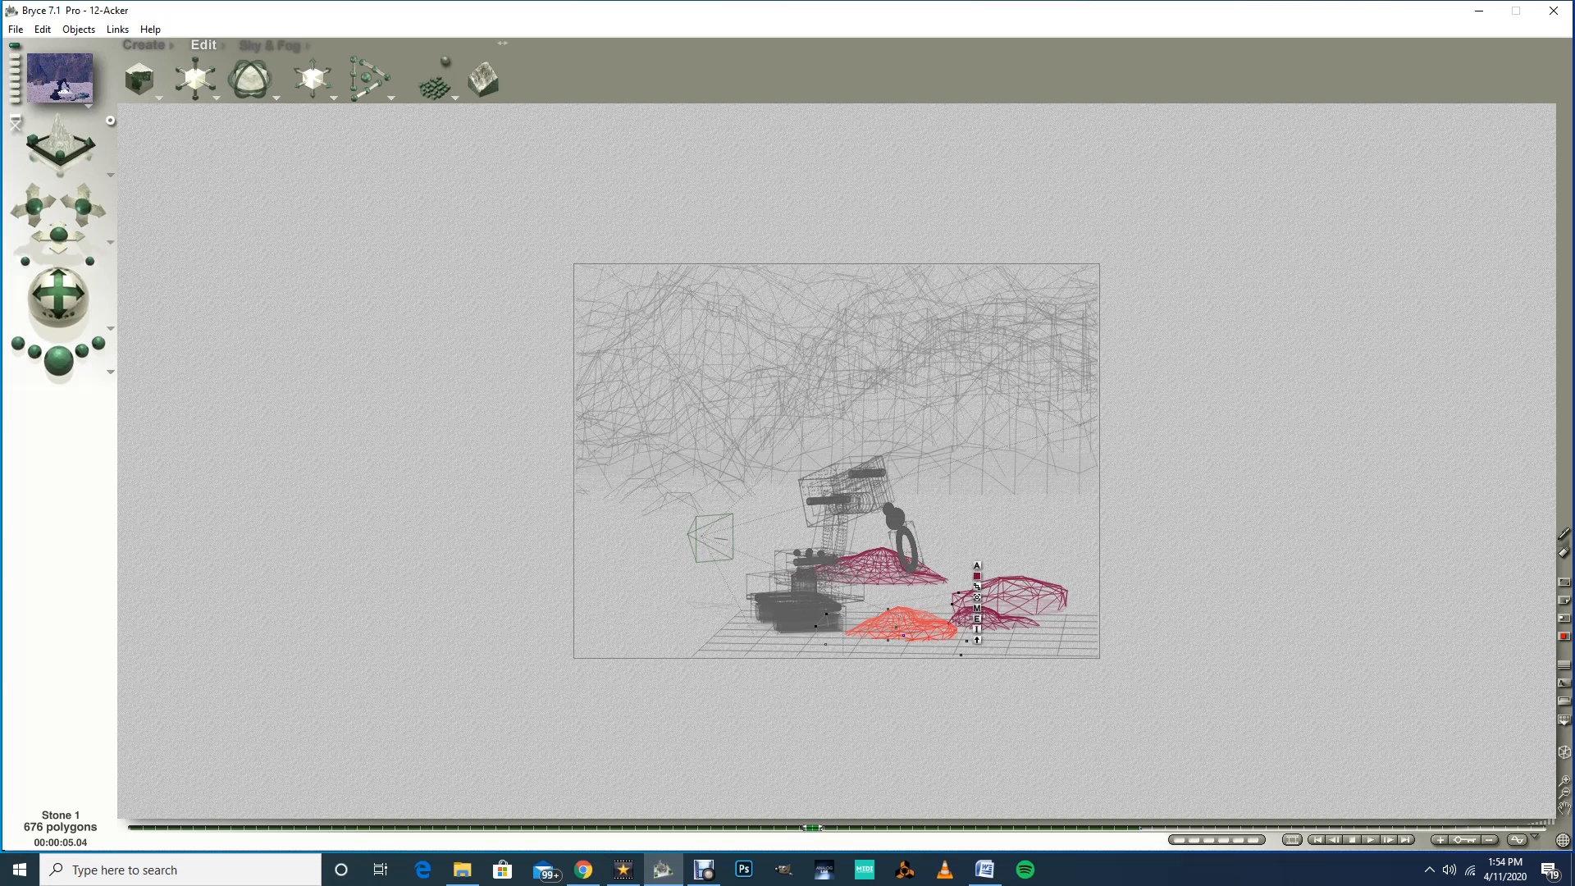
pyautogui.moveTo(313, 66); pyautogui.dragTo(320, 33)
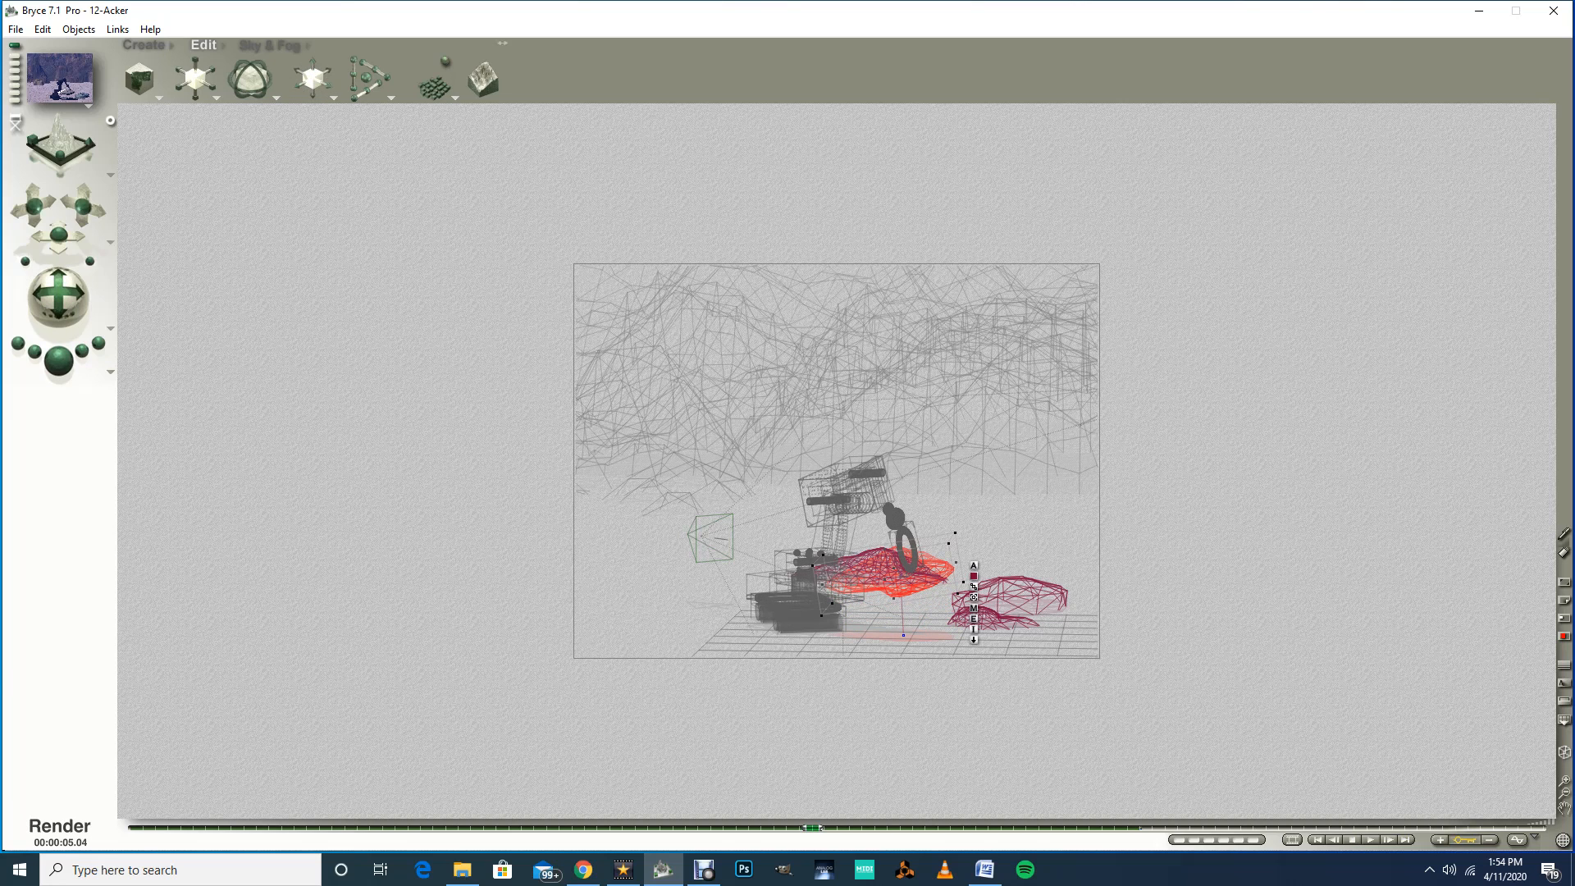
# Step: Render a preview of the scene, nudge Stone 1 slightly into the gripper, and render the preview again
pyautogui.click(58, 358)
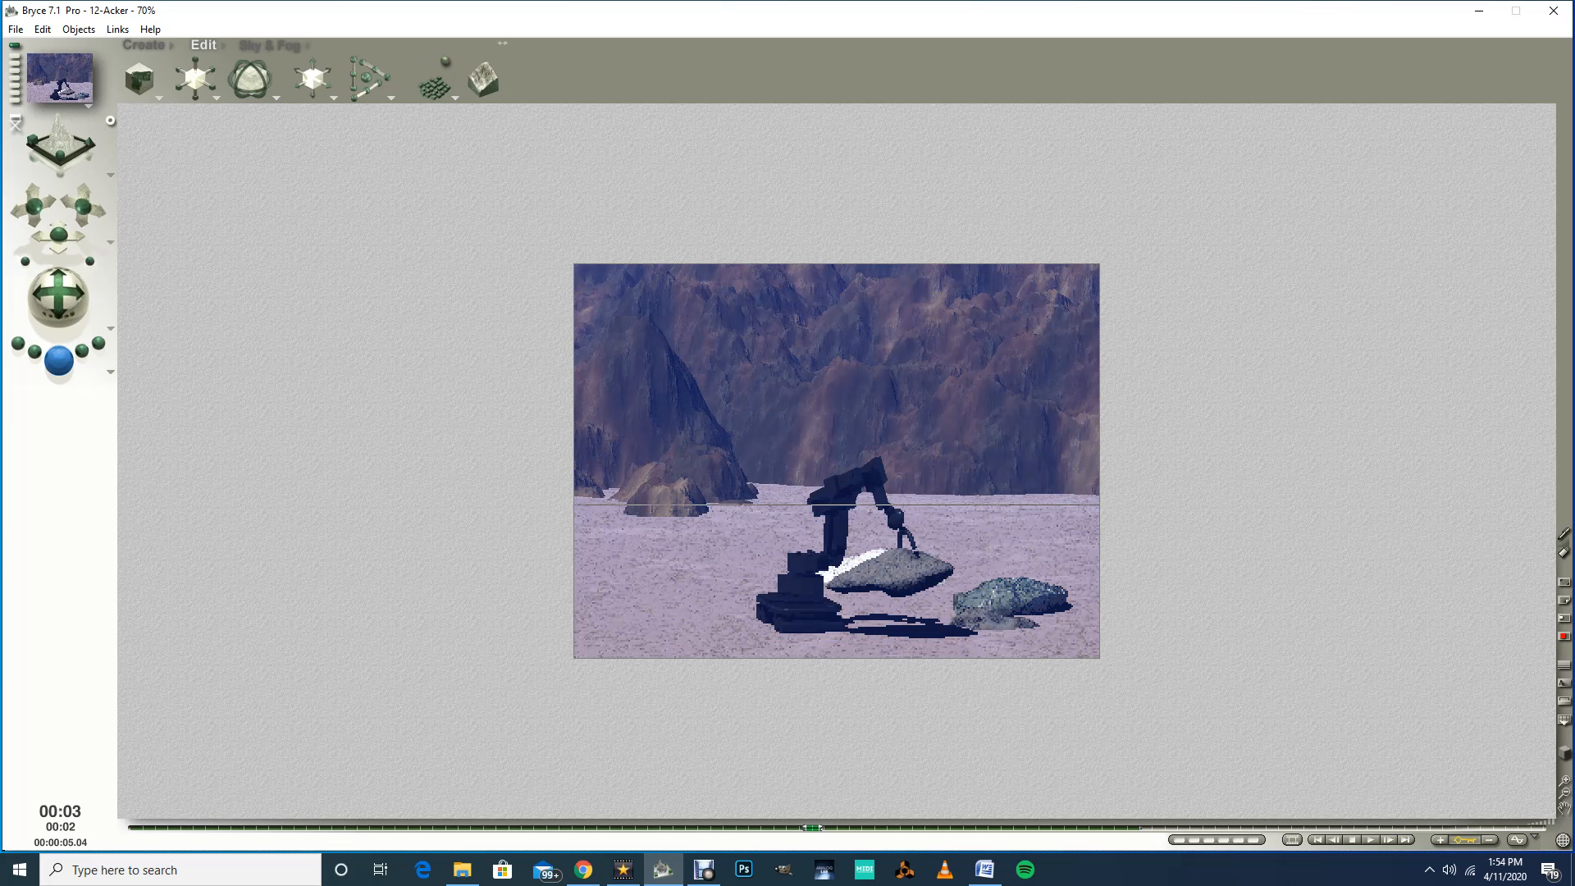
pyautogui.press('Escape')
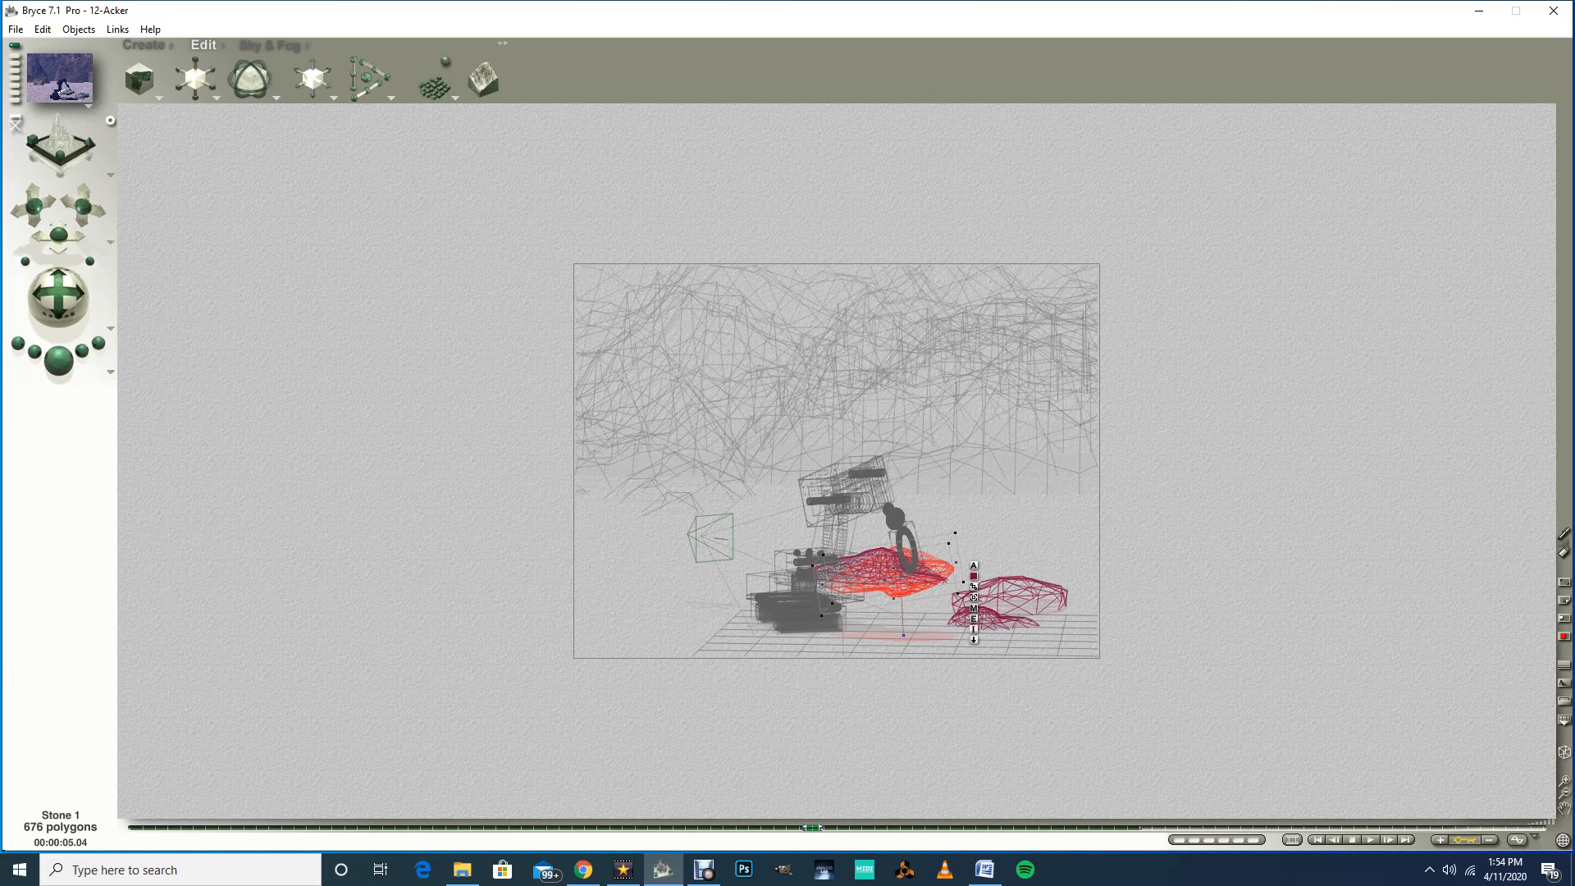
pyautogui.keyDown('ctrl'); pyautogui.moveTo(955, 561); pyautogui.dragTo(957, 568); pyautogui.keyUp('ctrl')
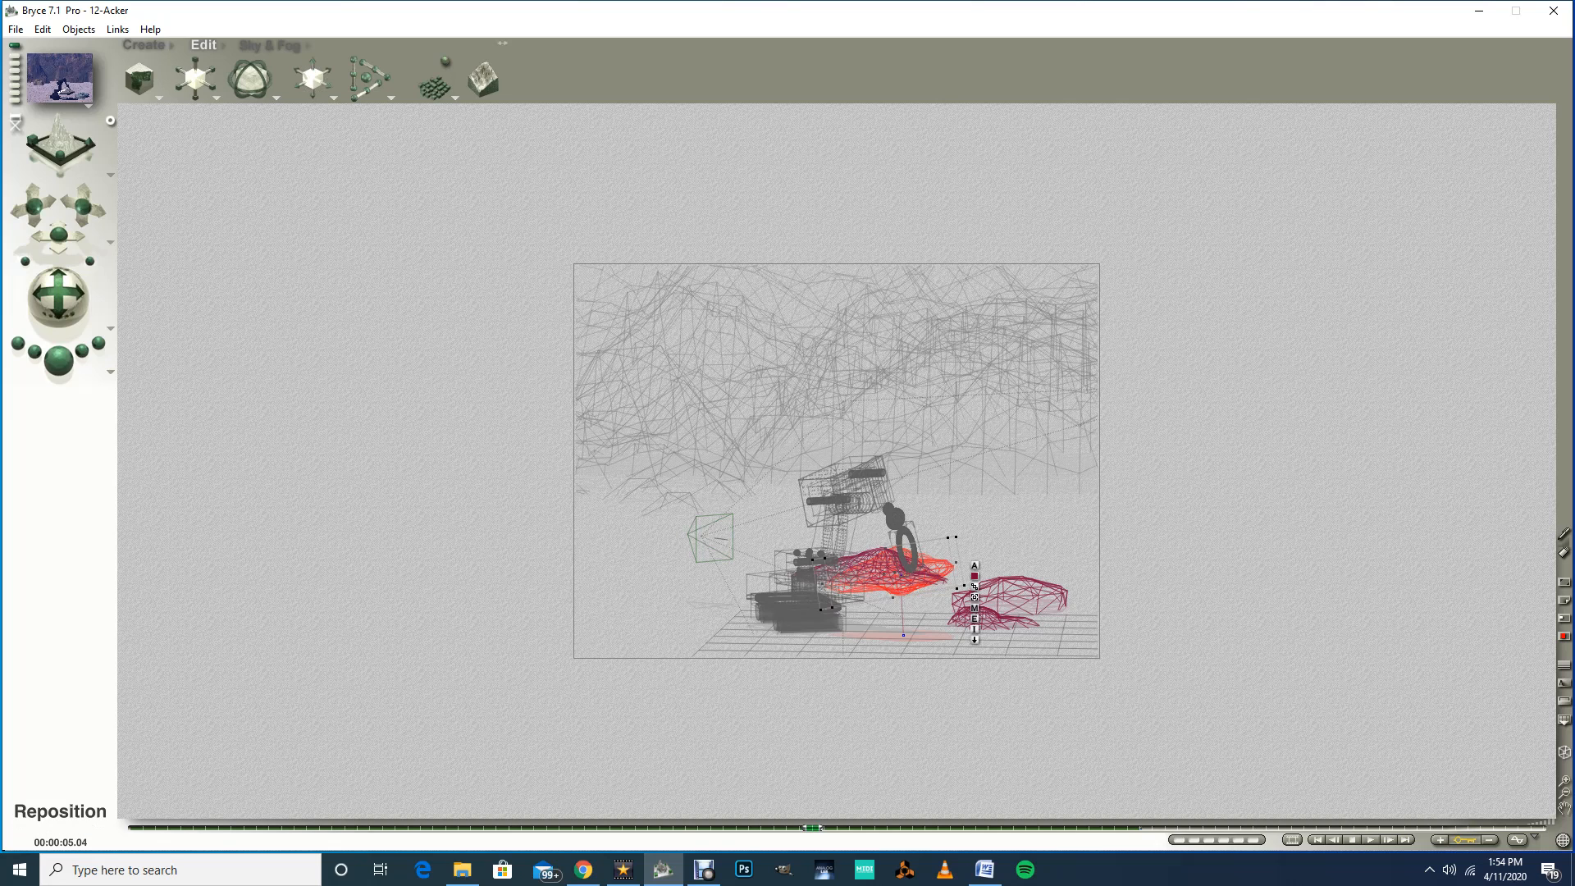
pyautogui.moveTo(313, 64); pyautogui.dragTo(320, 63)
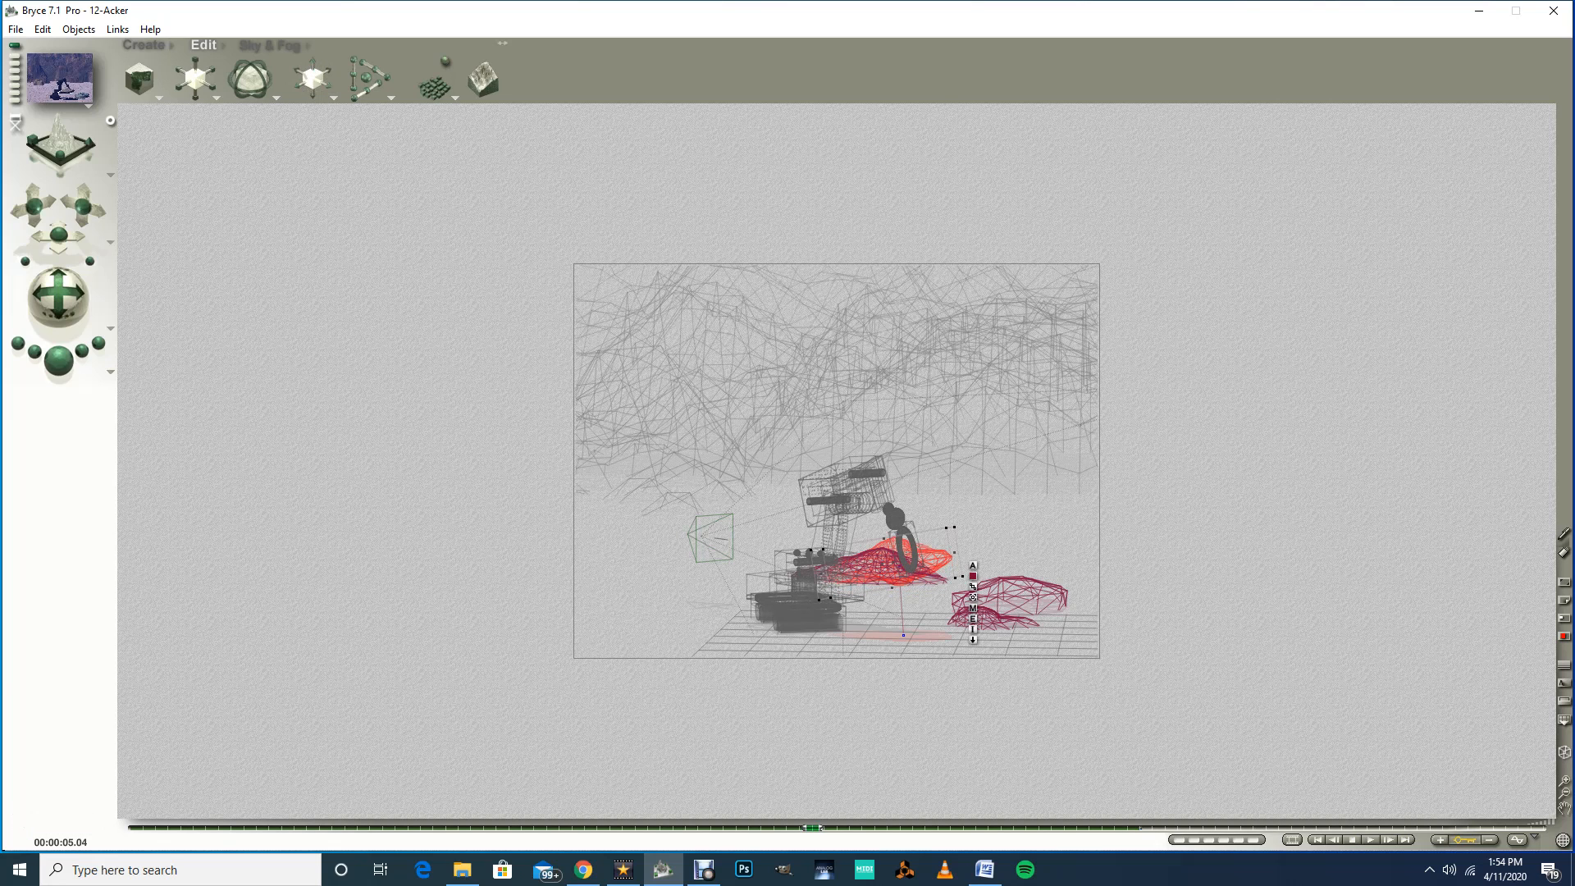
pyautogui.click(58, 359)
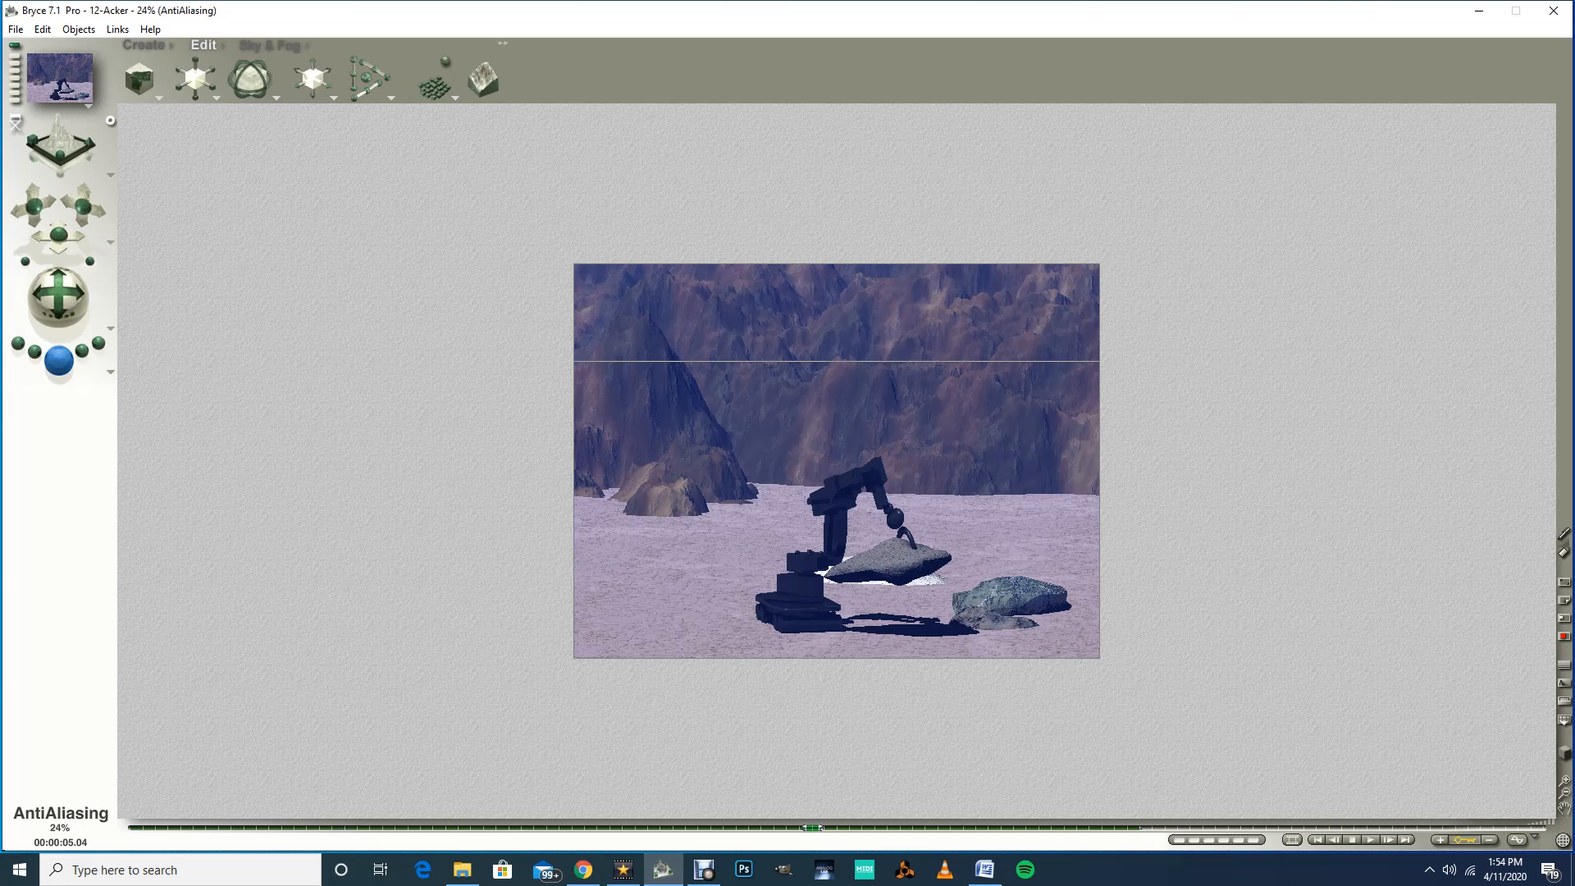
pyautogui.press('Escape')
pyautogui.press('Escape')
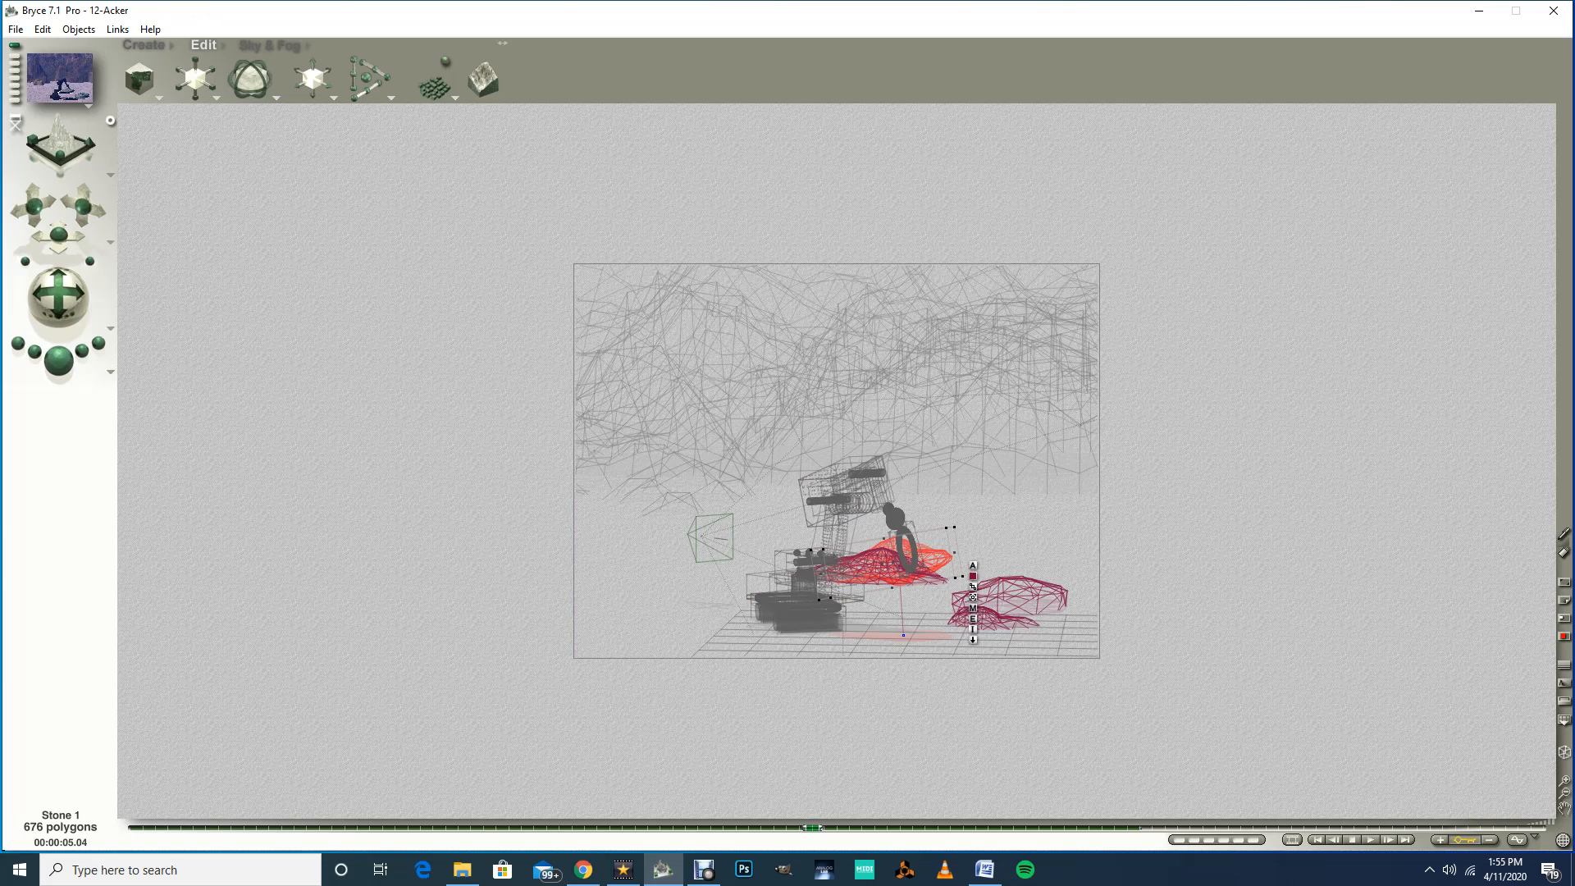
pyautogui.moveTo(812, 827)
pyautogui.mouseDown()
pyautogui.moveTo(246, 827)
pyautogui.moveTo(836, 828)
pyautogui.moveTo(779, 827)
pyautogui.moveTo(813, 827)
pyautogui.mouseUp()
pyautogui.click(1441, 839)
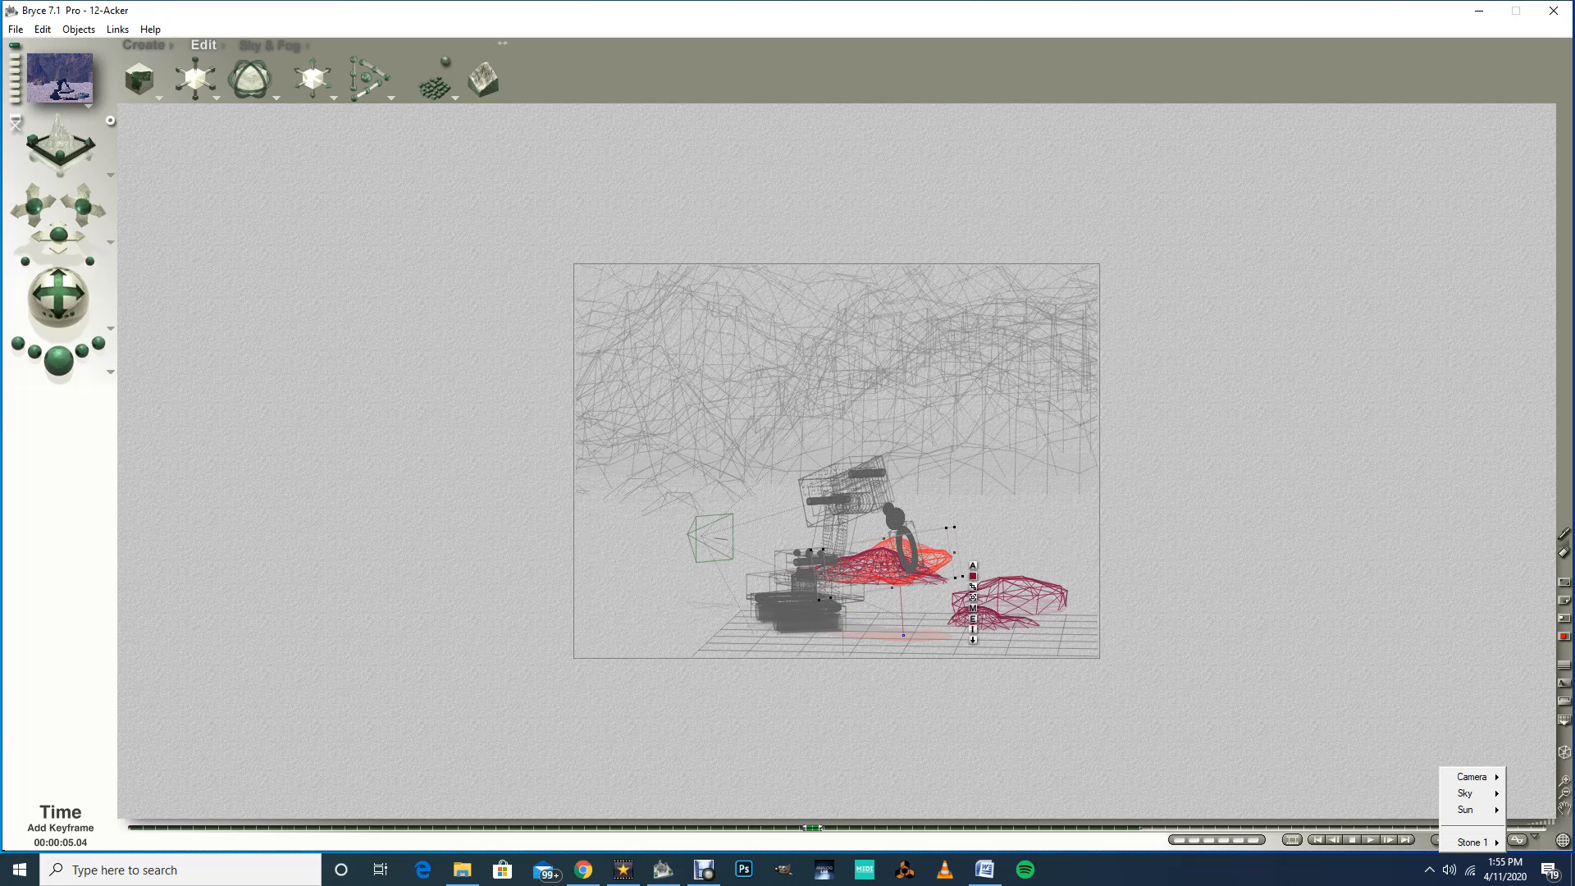
pyautogui.press('Escape')
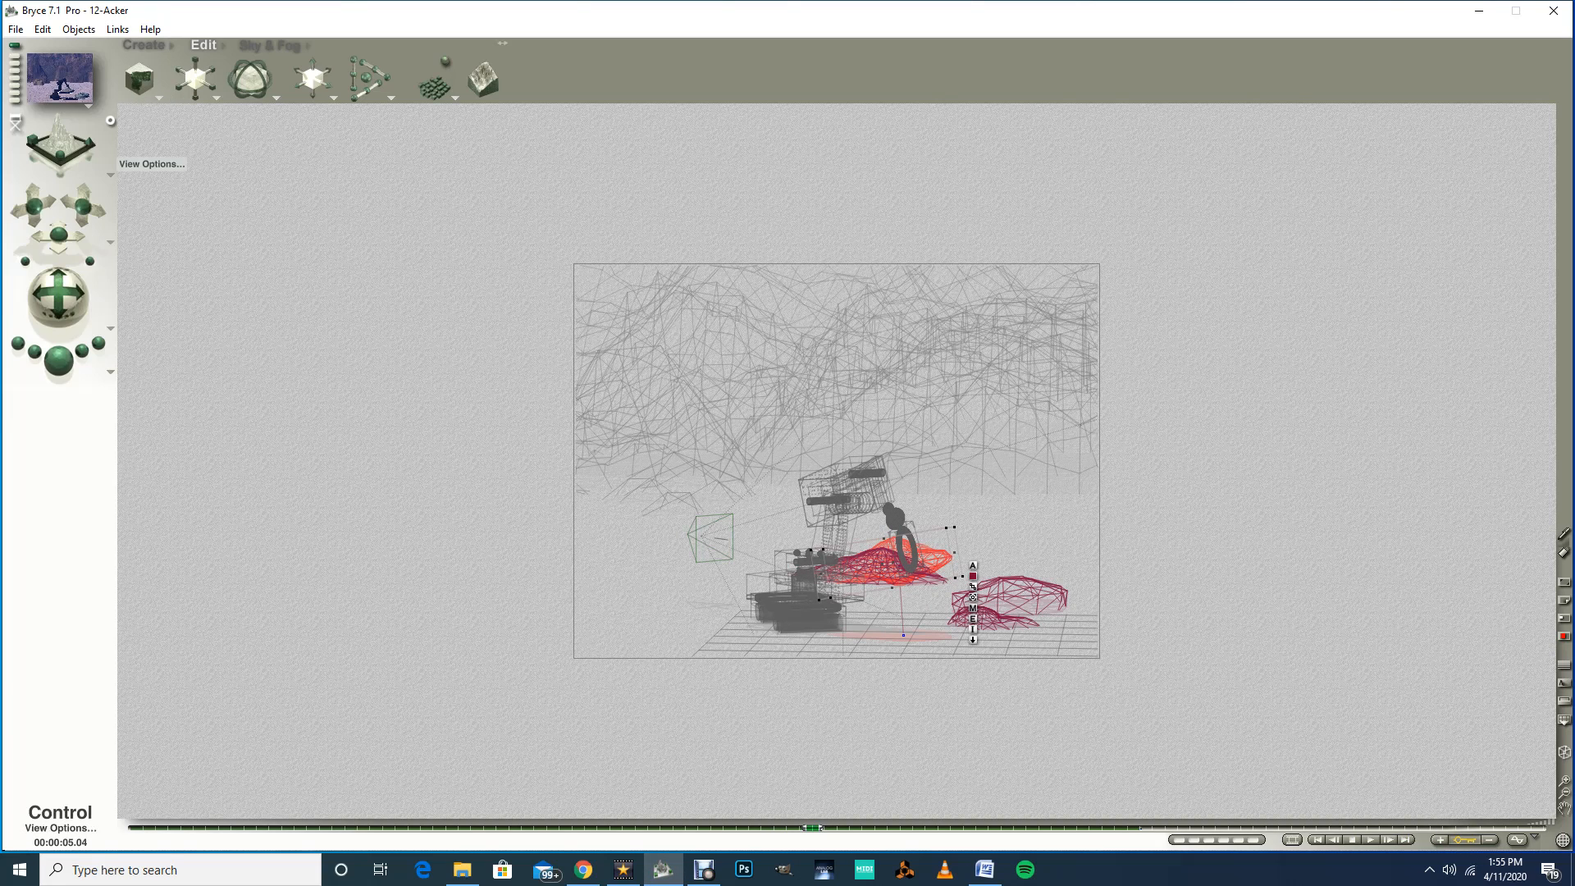
# Step: Switch to the top view and move Stone 1 under the gripper at the 5.08-second mark
pyautogui.click(110, 175)
pyautogui.click(143, 218)
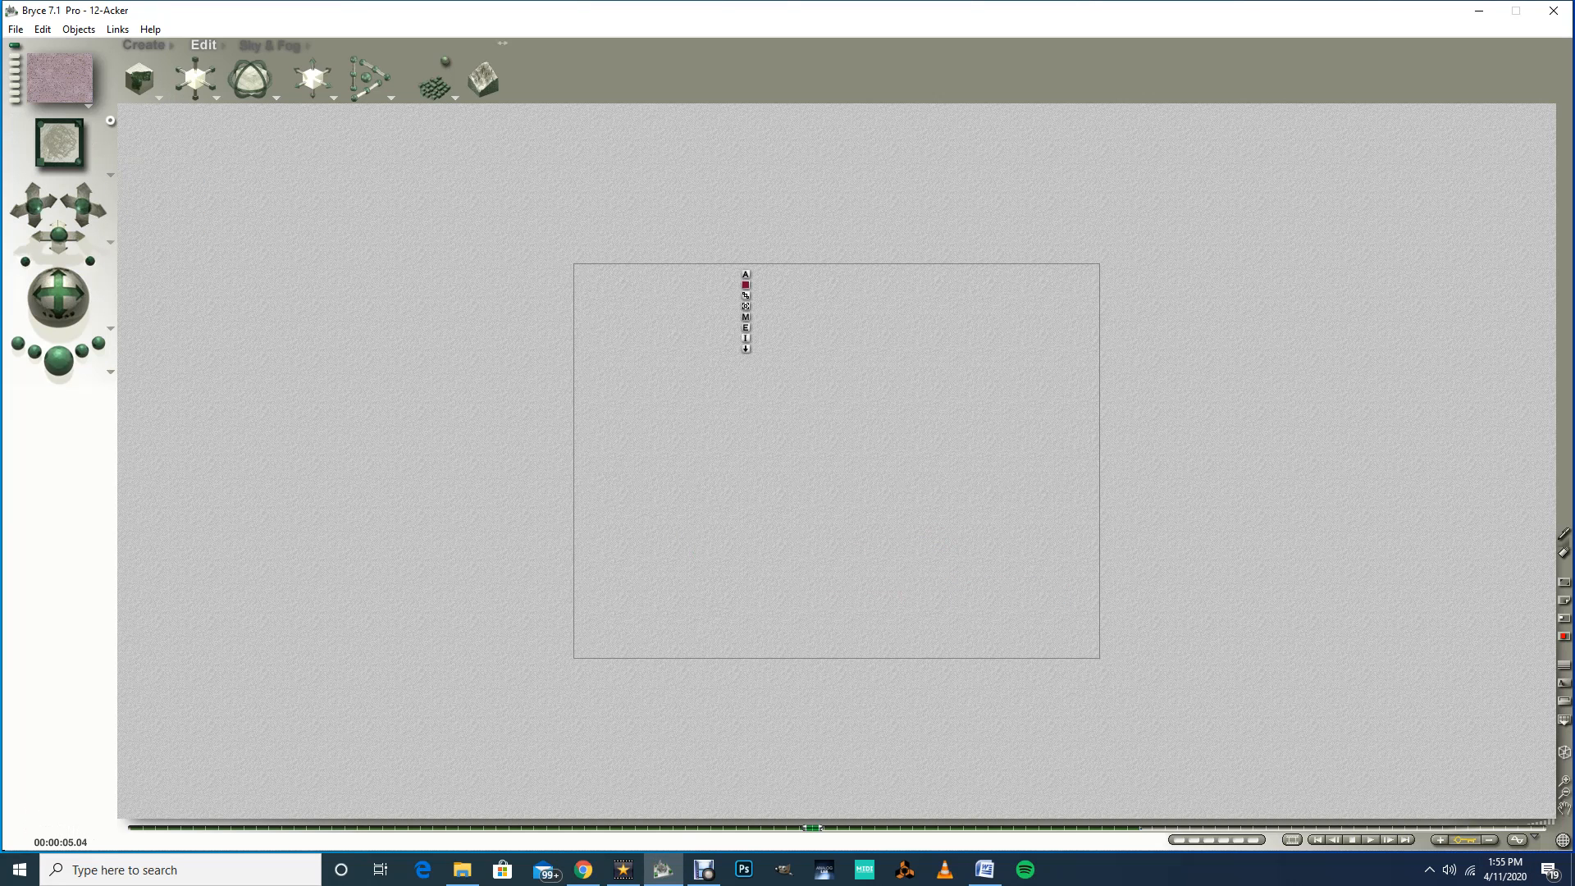
pyautogui.click(1565, 781)
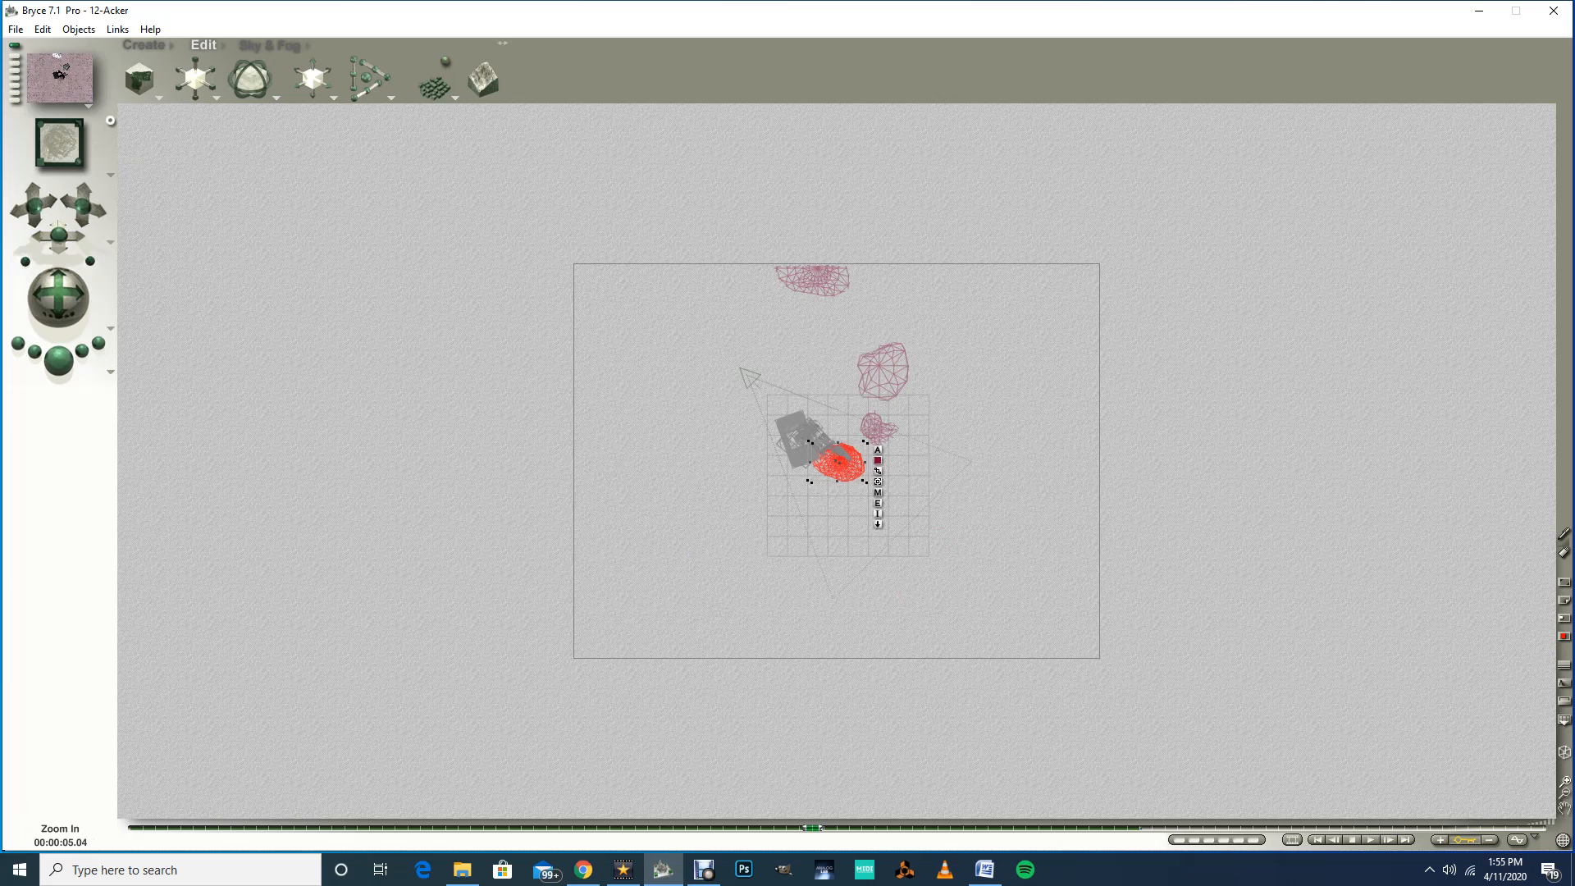
pyautogui.click(1565, 781)
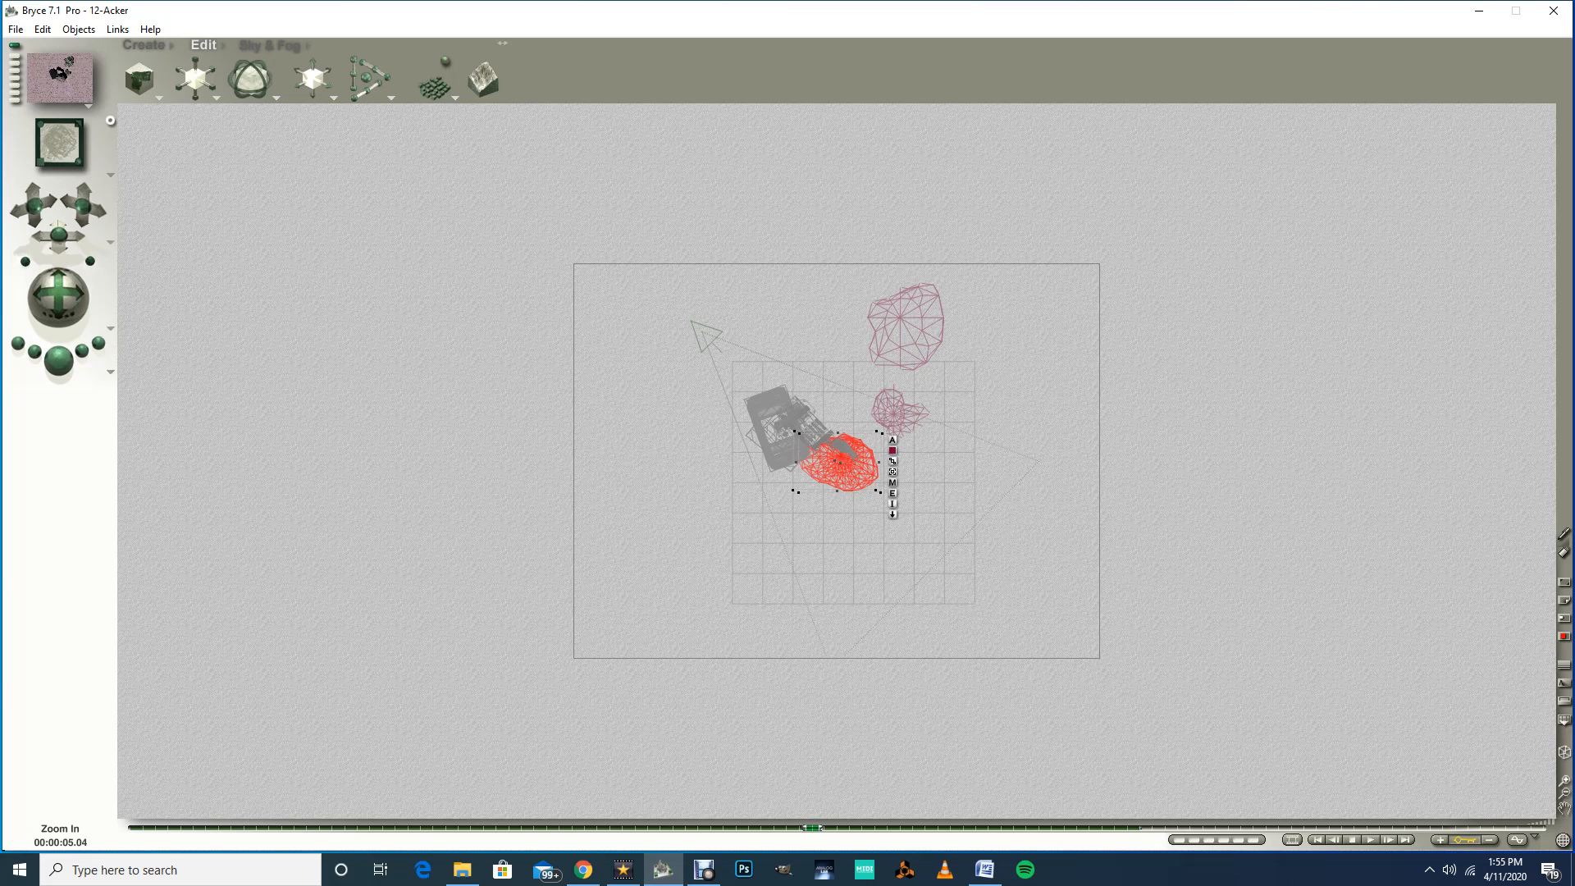
pyautogui.click(1565, 781)
pyautogui.click(1565, 780)
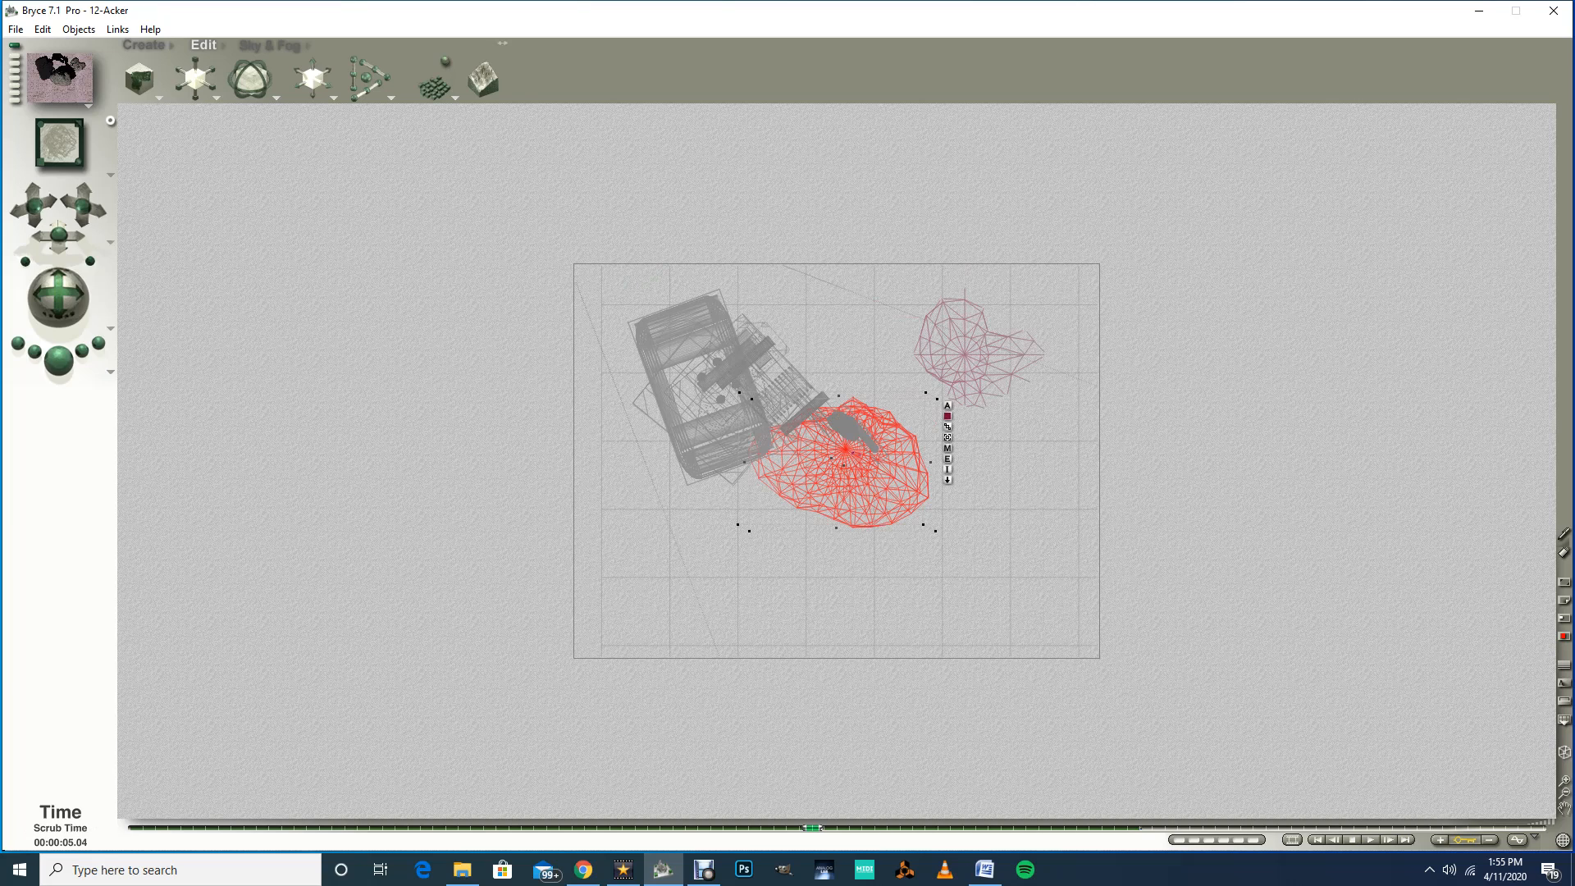
pyautogui.moveTo(812, 827); pyautogui.dragTo(862, 827)
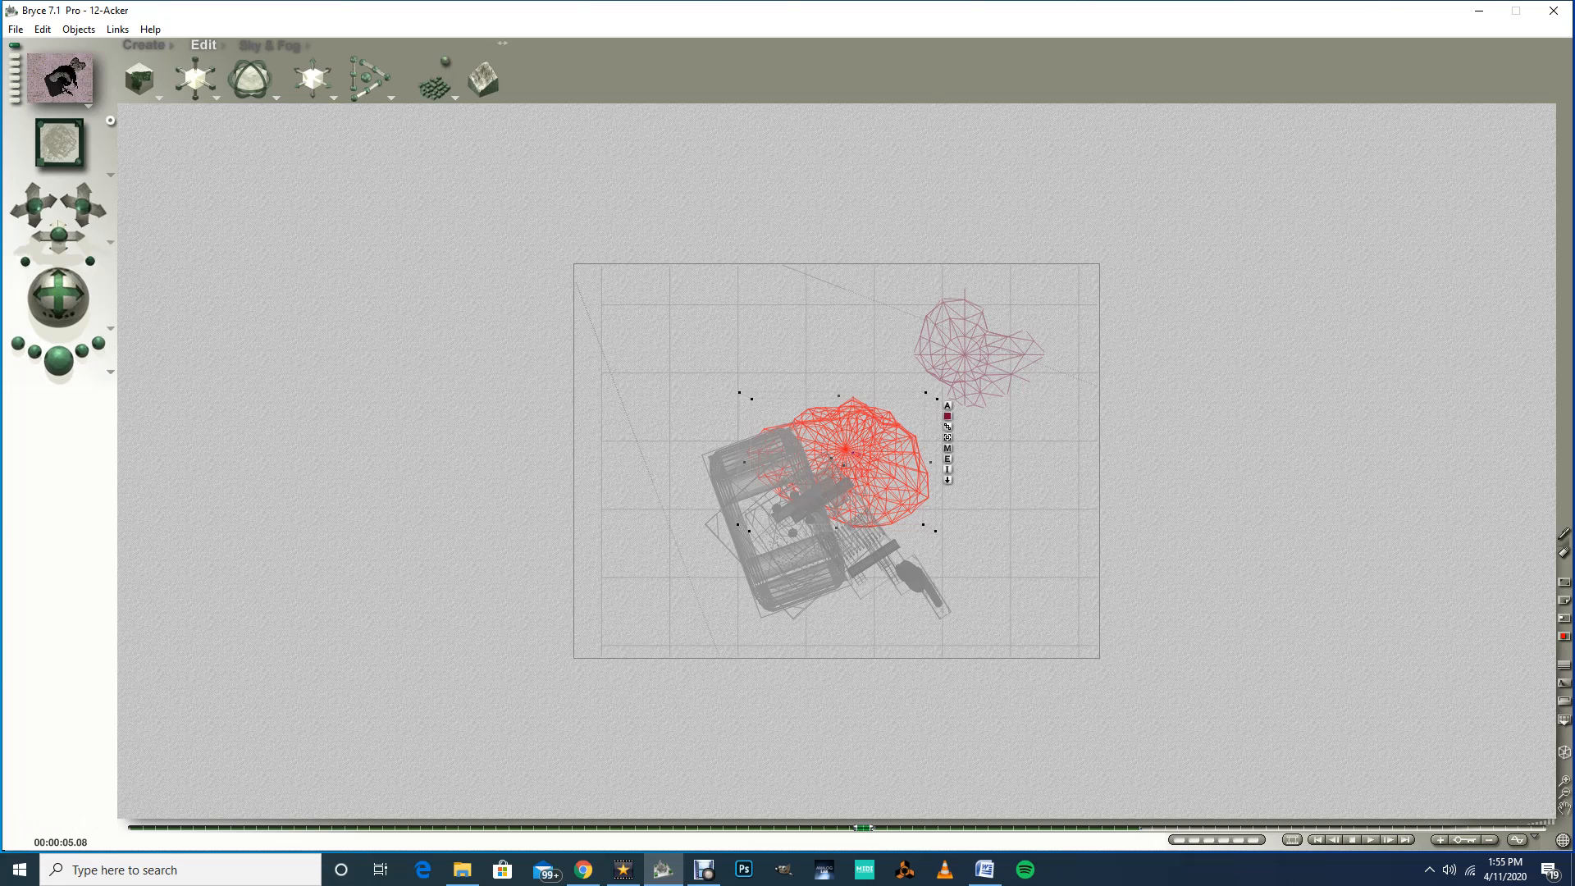
pyautogui.moveTo(863, 827)
pyautogui.mouseDown()
pyautogui.moveTo(786, 827)
pyautogui.moveTo(850, 827)
pyautogui.mouseUp()
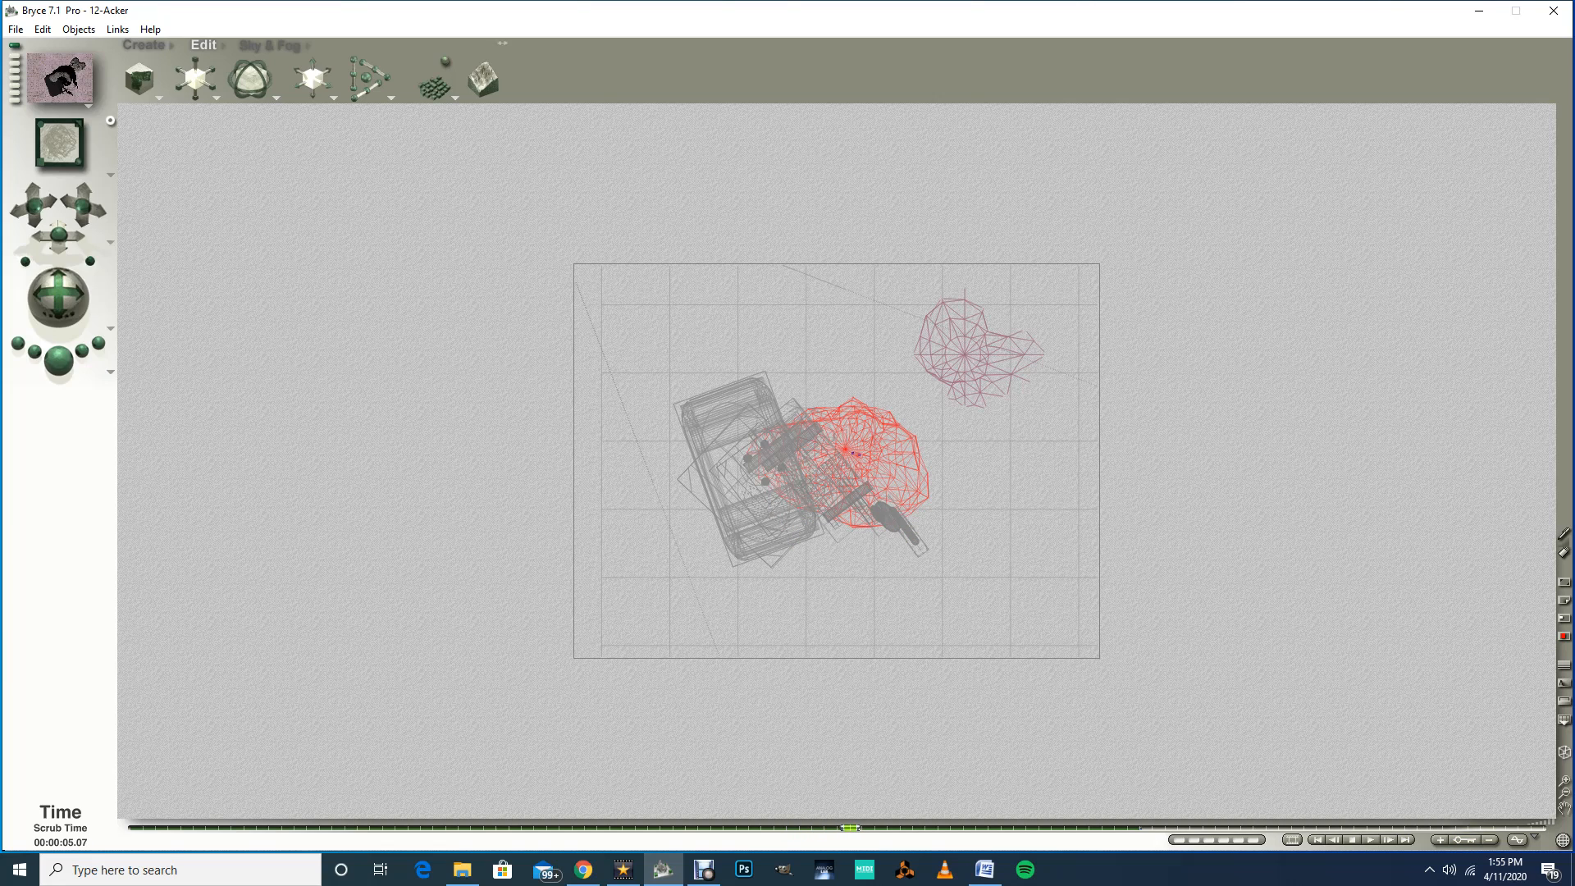
pyautogui.moveTo(849, 827); pyautogui.dragTo(862, 827)
pyautogui.click(853, 453)
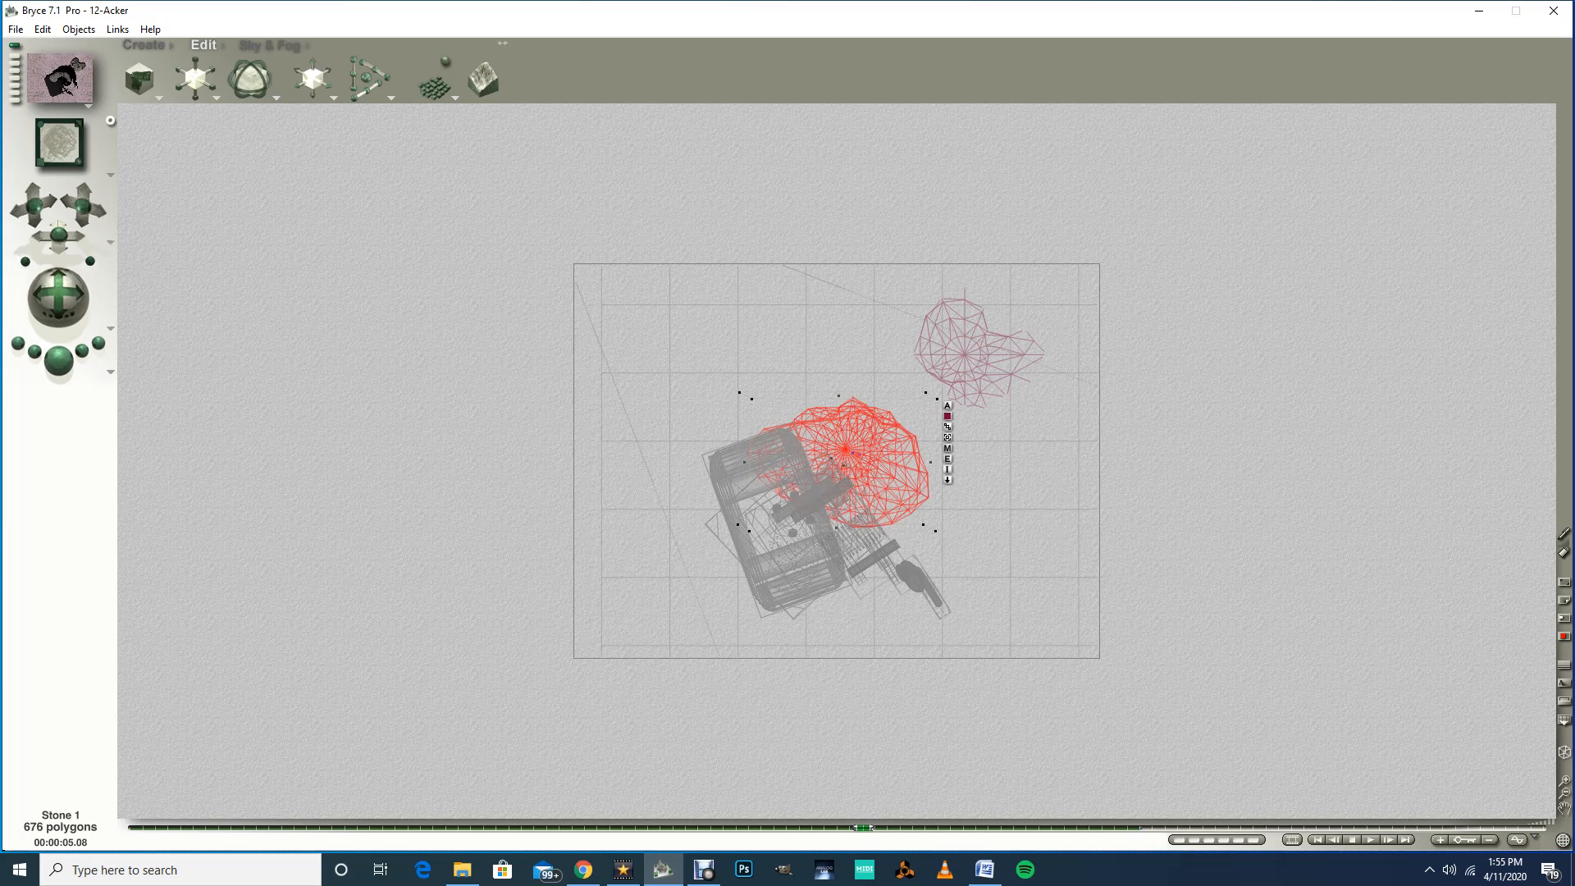
pyautogui.moveTo(853, 453); pyautogui.dragTo(922, 591)
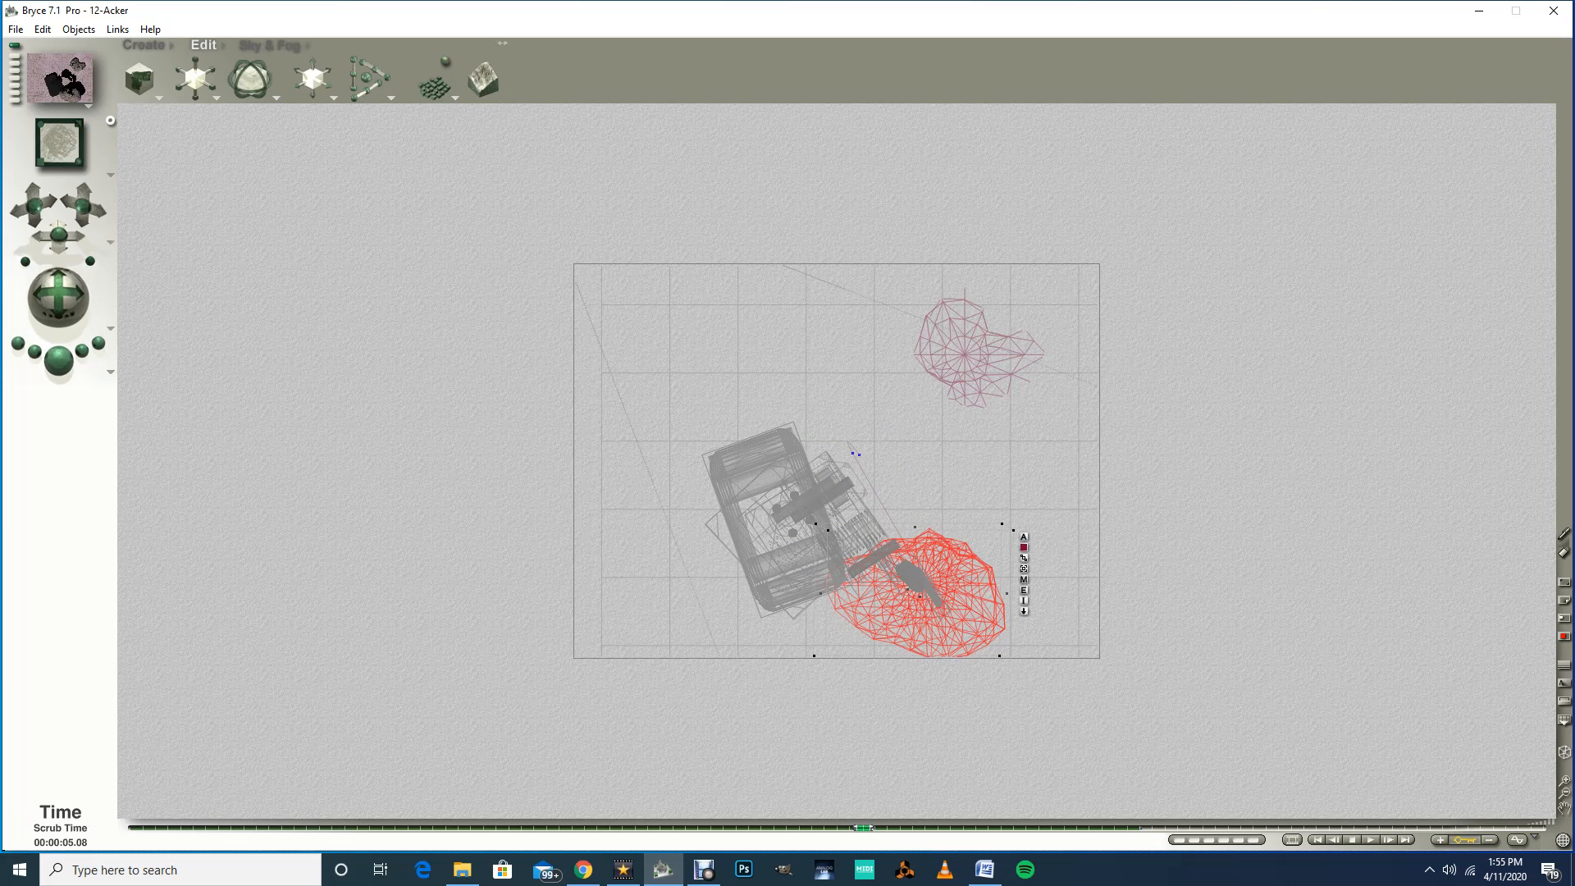
# Step: Adjust Stone 1's position at the 5.05, 5.07 and 5.08-second marks so it stays with the gripper
pyautogui.moveTo(864, 828); pyautogui.dragTo(826, 828)
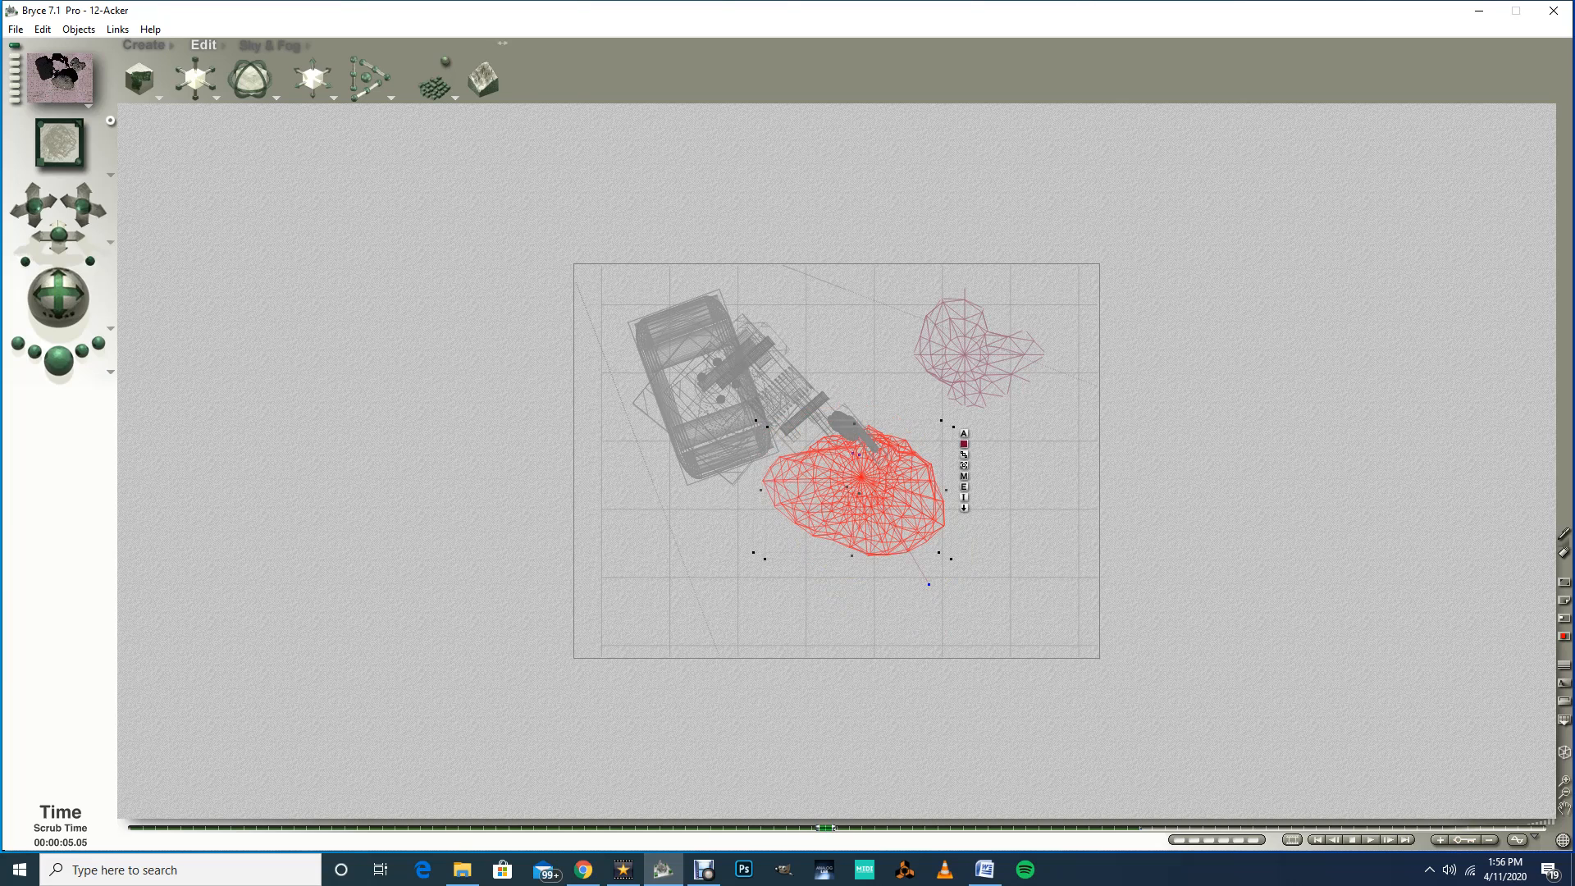
pyautogui.moveTo(862, 484); pyautogui.dragTo(846, 447)
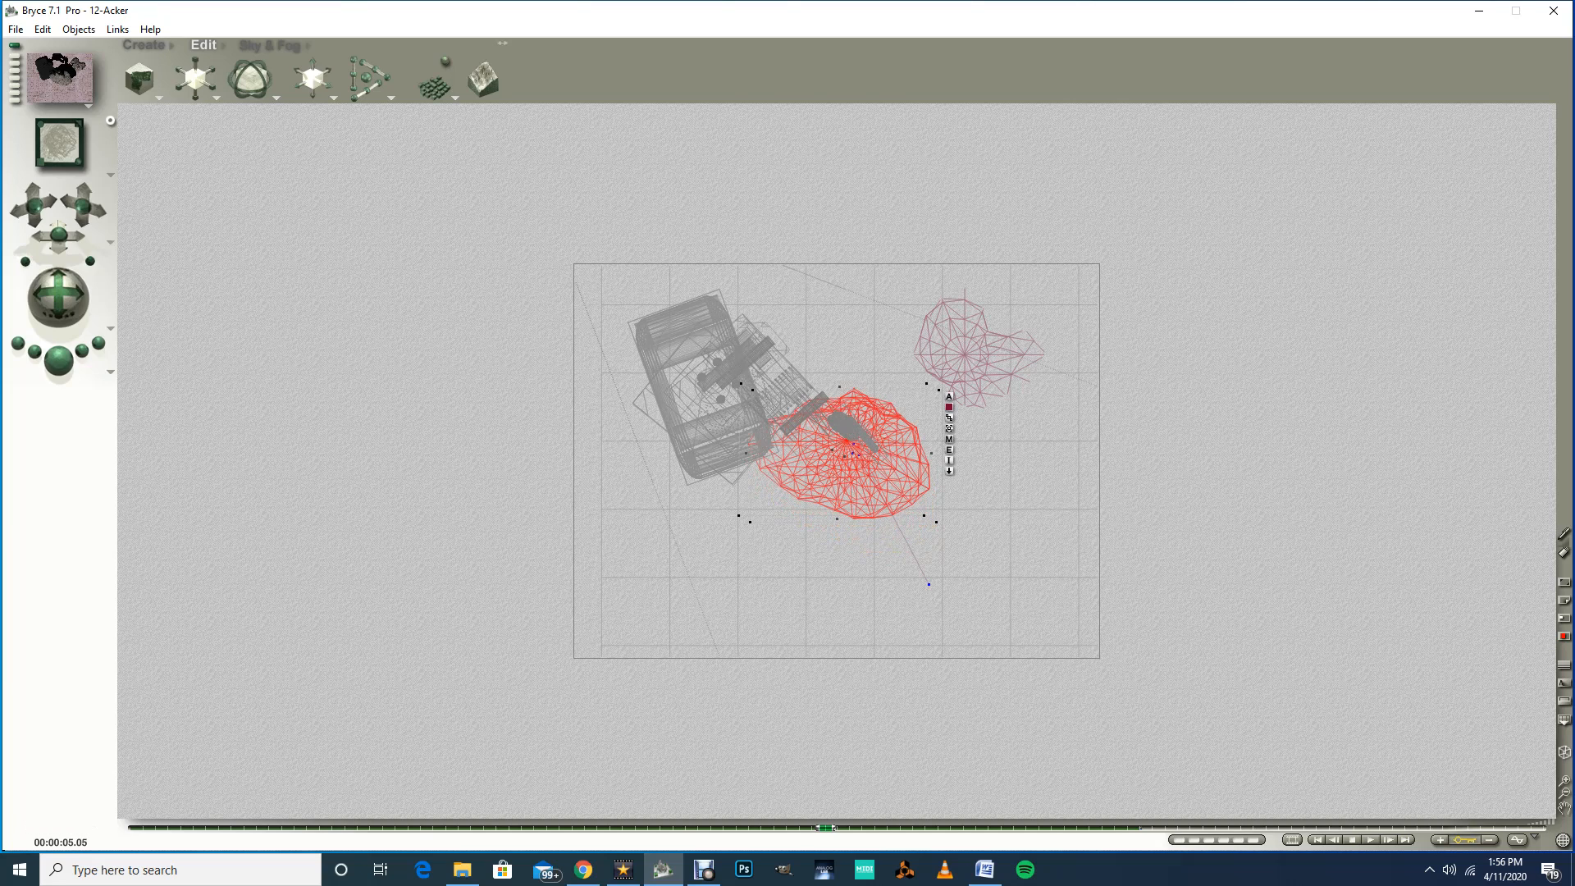
pyautogui.moveTo(826, 827); pyautogui.dragTo(862, 827)
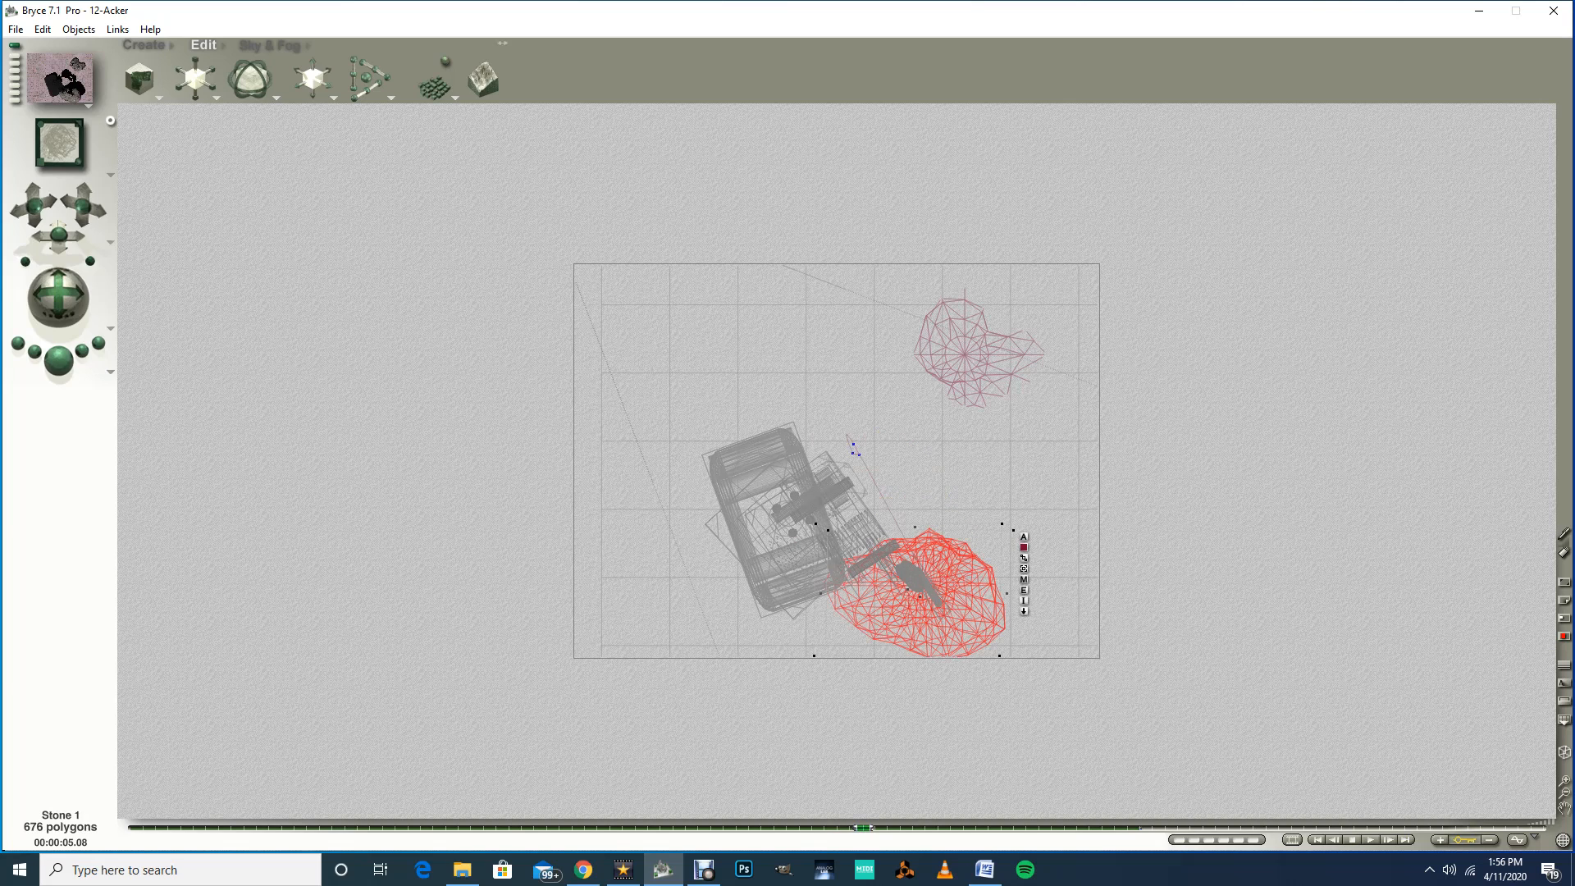
pyautogui.moveTo(863, 828)
pyautogui.mouseDown()
pyautogui.moveTo(800, 828)
pyautogui.moveTo(849, 828)
pyautogui.mouseUp()
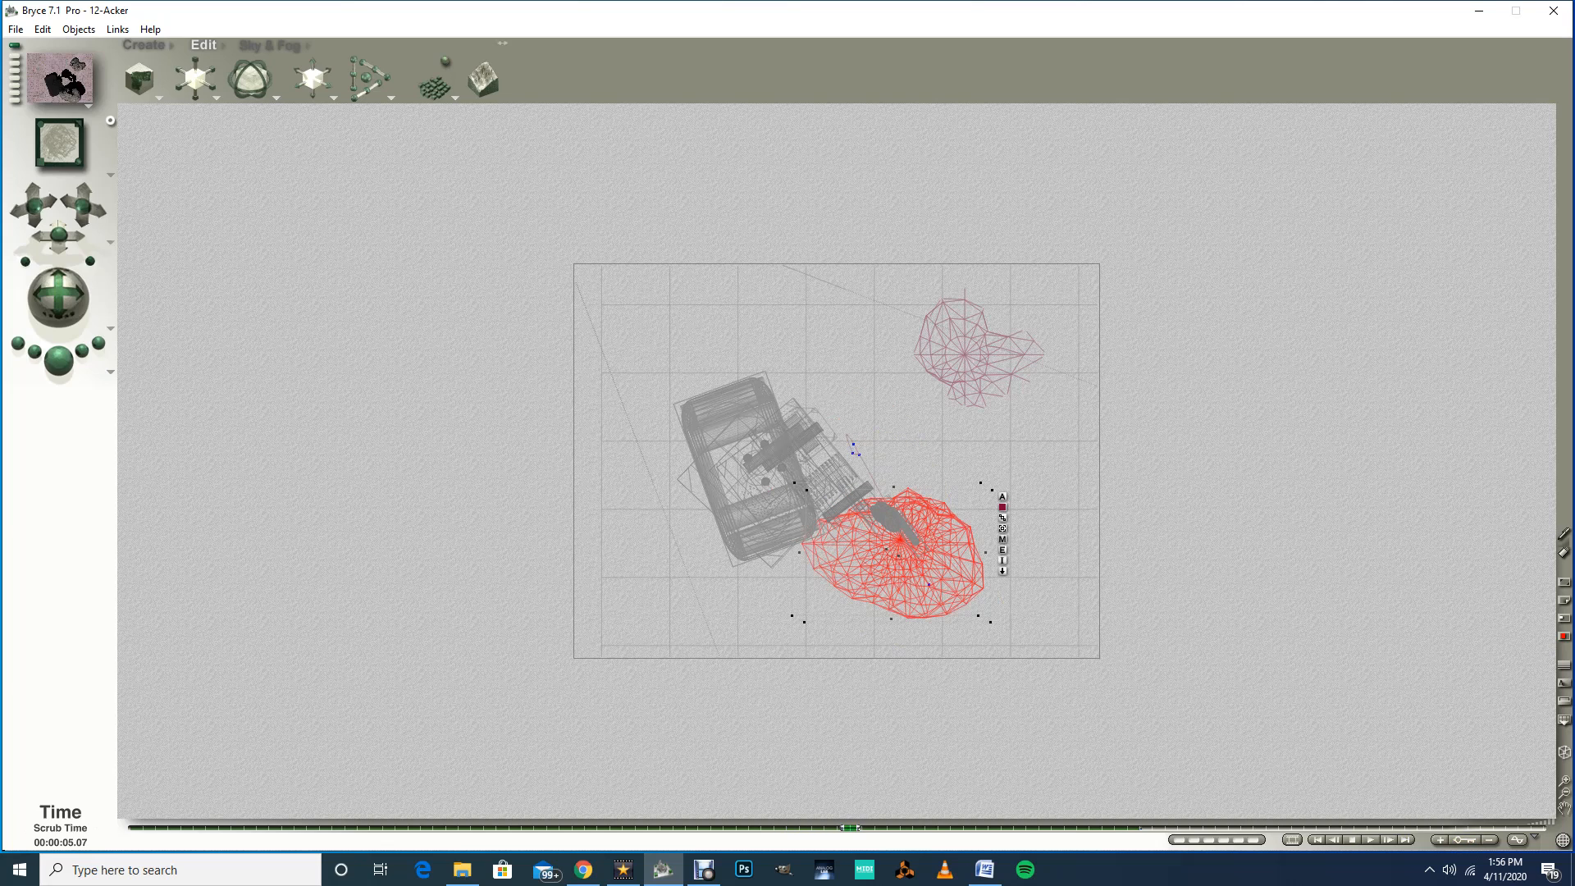
pyautogui.moveTo(900, 550); pyautogui.dragTo(903, 554)
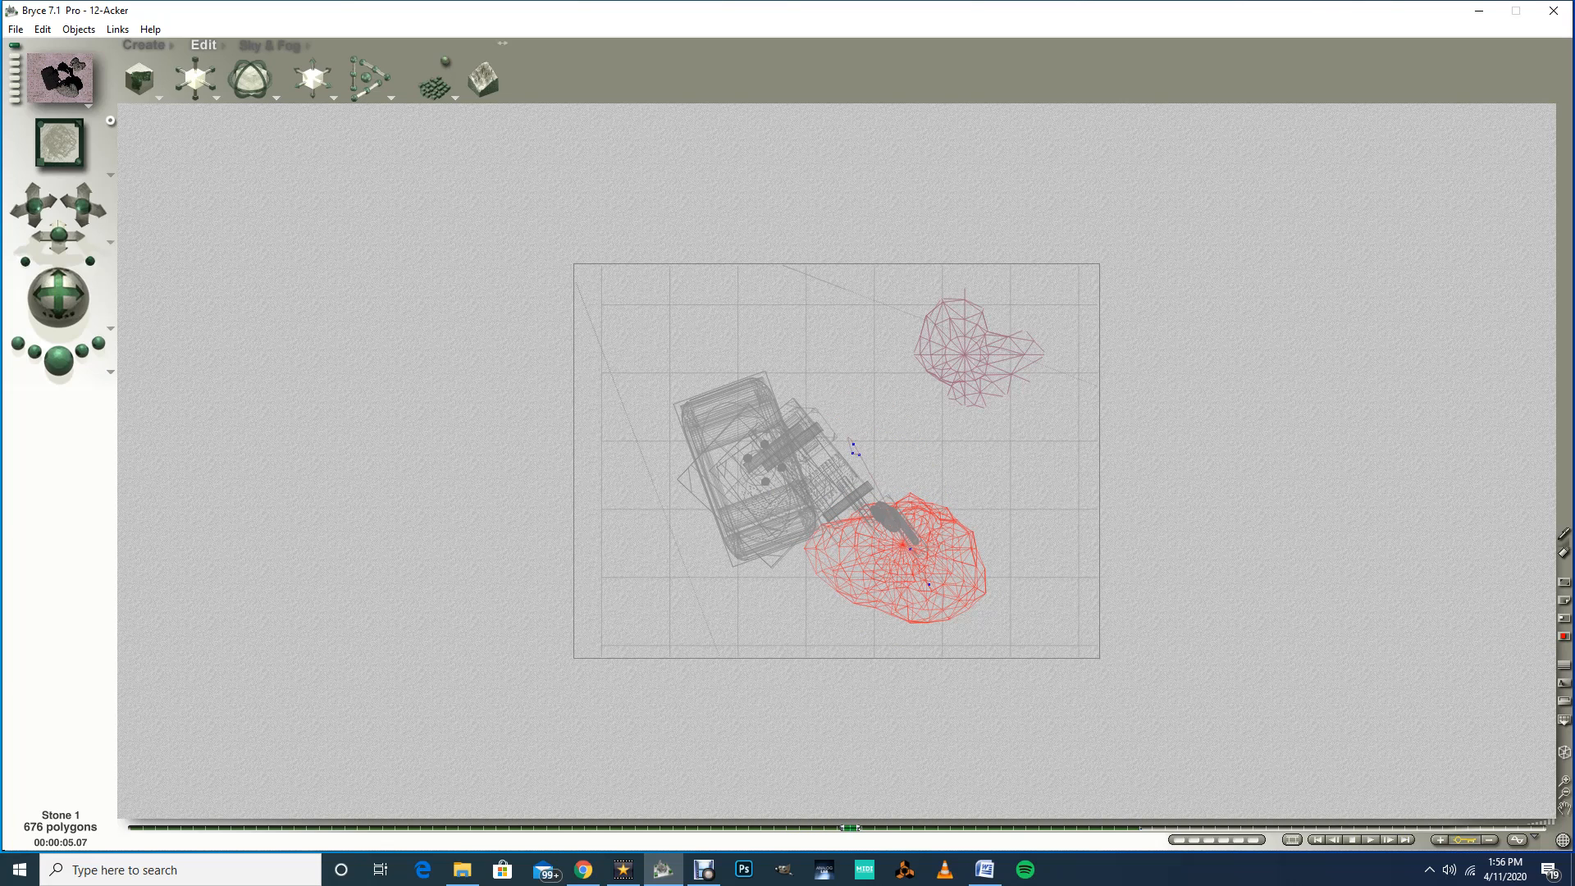
pyautogui.moveTo(849, 828); pyautogui.dragTo(863, 827)
pyautogui.moveTo(920, 597); pyautogui.dragTo(929, 614)
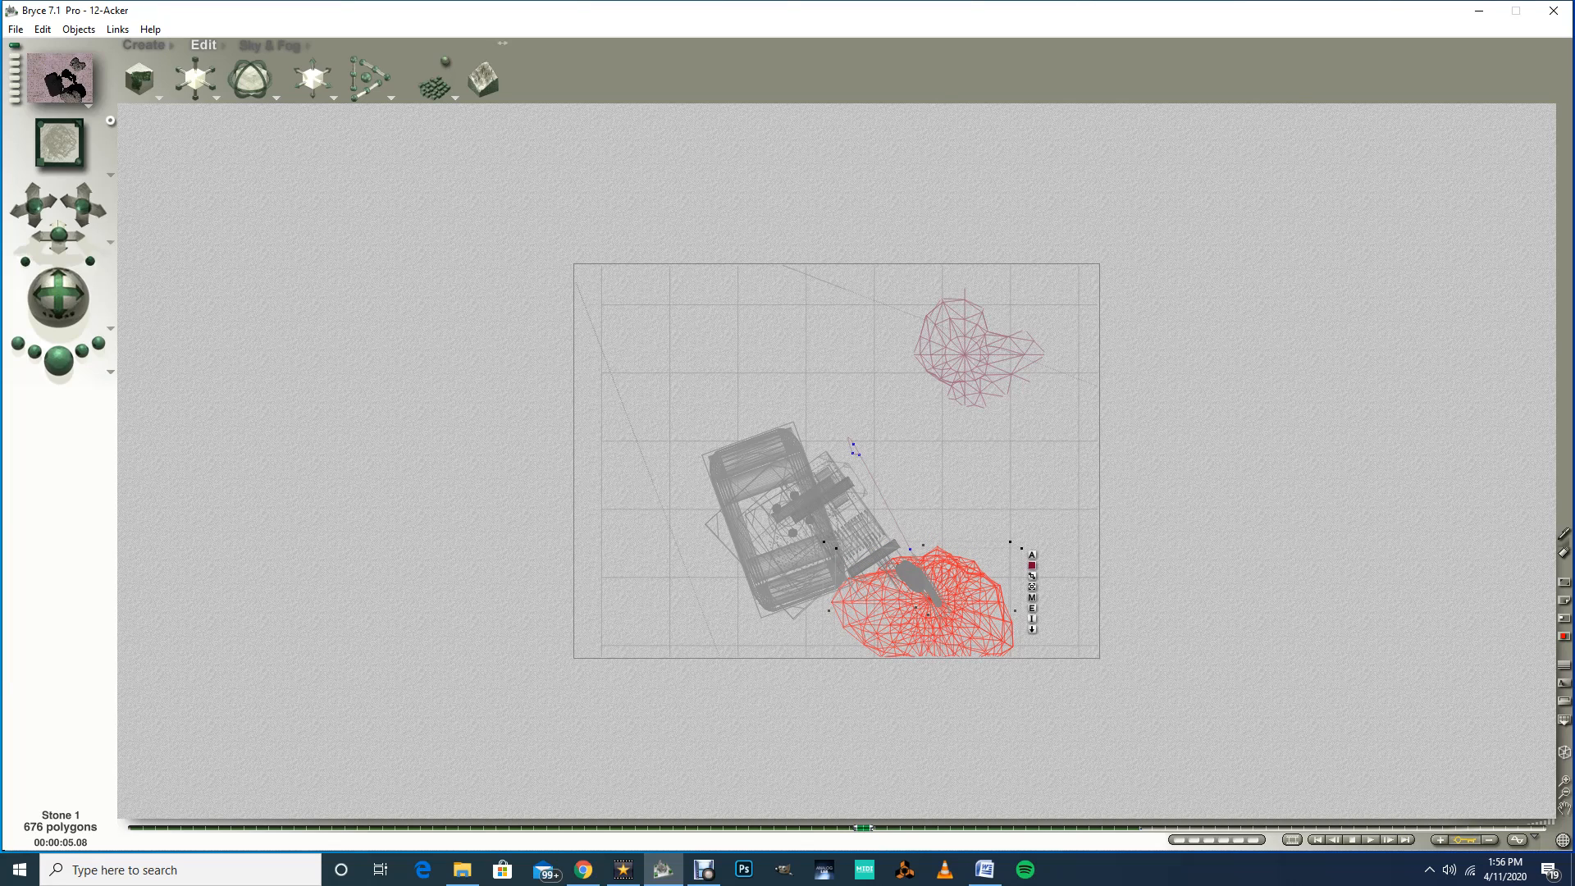
pyautogui.moveTo(864, 828)
pyautogui.mouseDown()
pyautogui.moveTo(638, 827)
pyautogui.moveTo(876, 828)
pyautogui.moveTo(849, 828)
pyautogui.mouseUp()
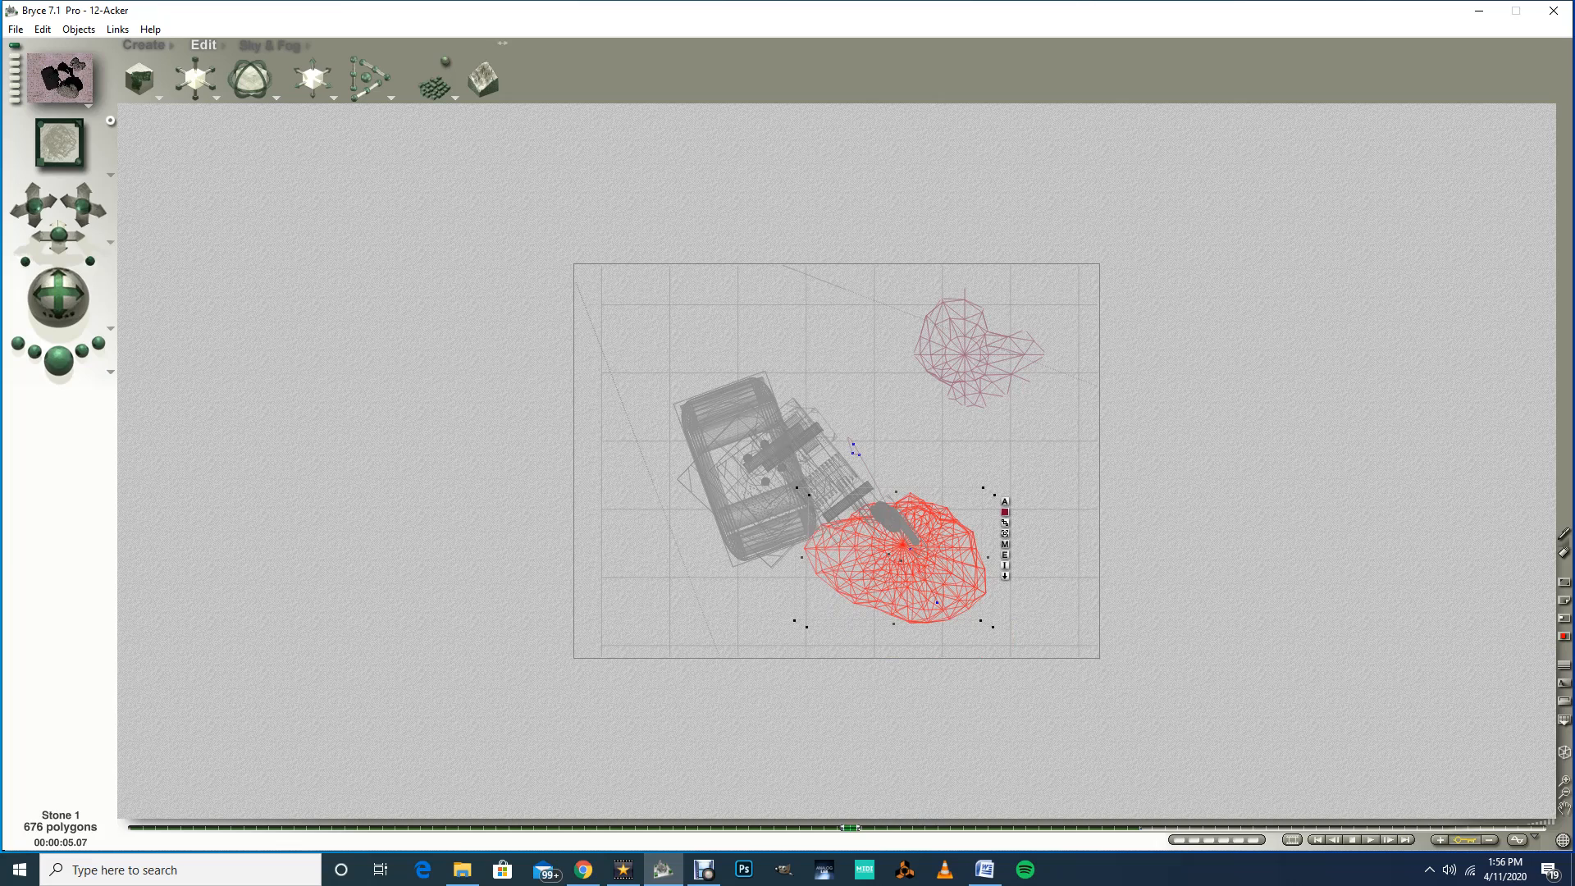
# Step: Move Stone 1 along with the gripper at the 6.01-second mark
pyautogui.click(1564, 792)
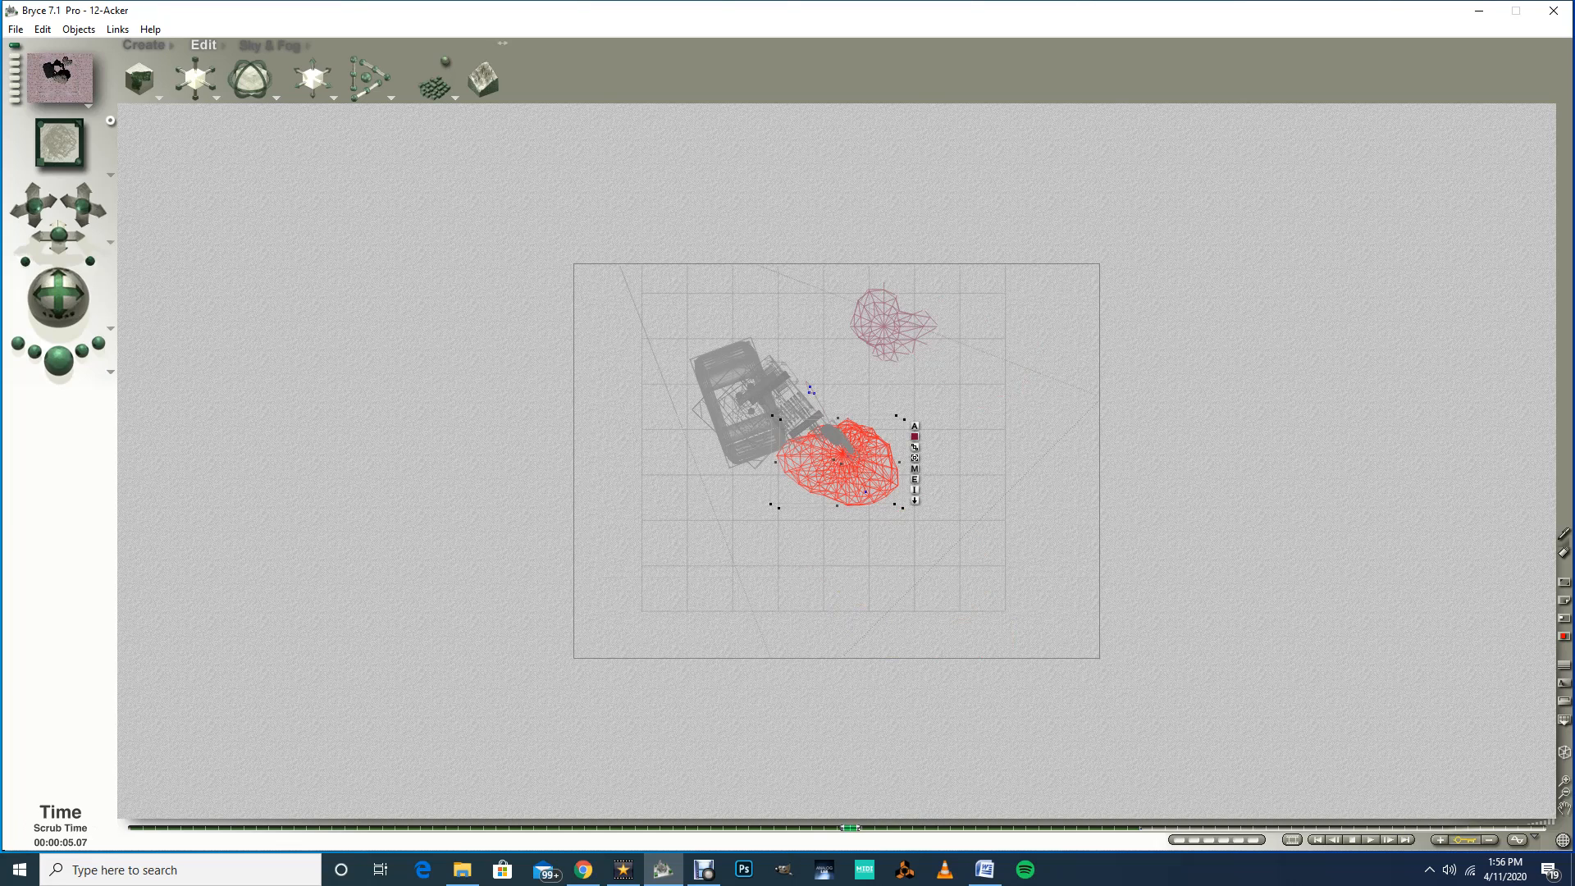
pyautogui.moveTo(850, 828)
pyautogui.mouseDown()
pyautogui.moveTo(889, 827)
pyautogui.moveTo(811, 828)
pyautogui.moveTo(862, 828)
pyautogui.mouseUp()
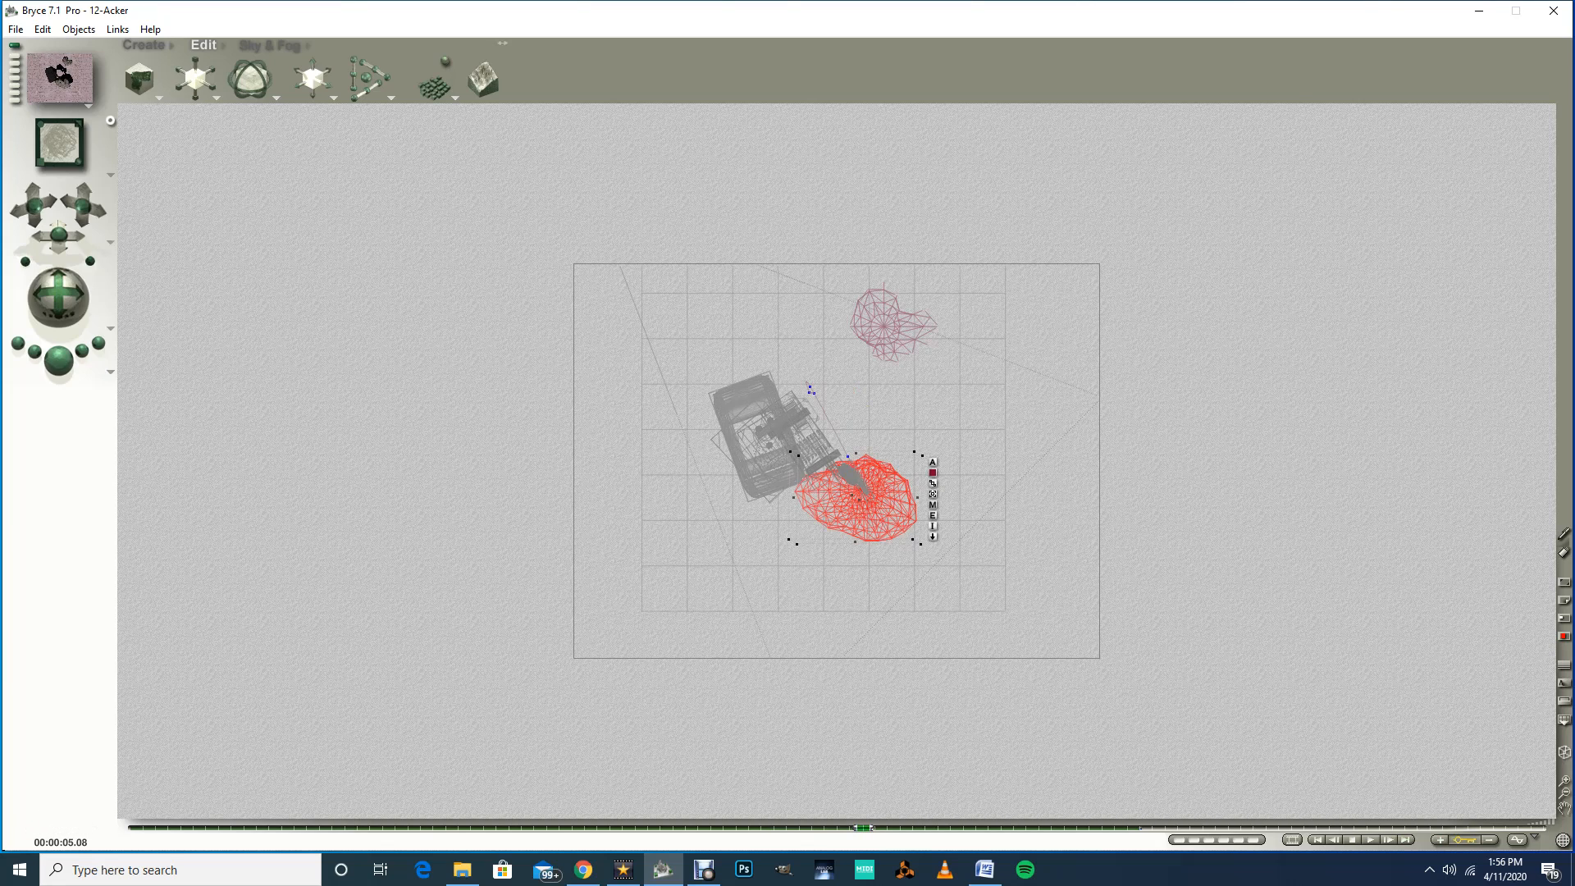
pyautogui.moveTo(863, 828); pyautogui.dragTo(900, 828)
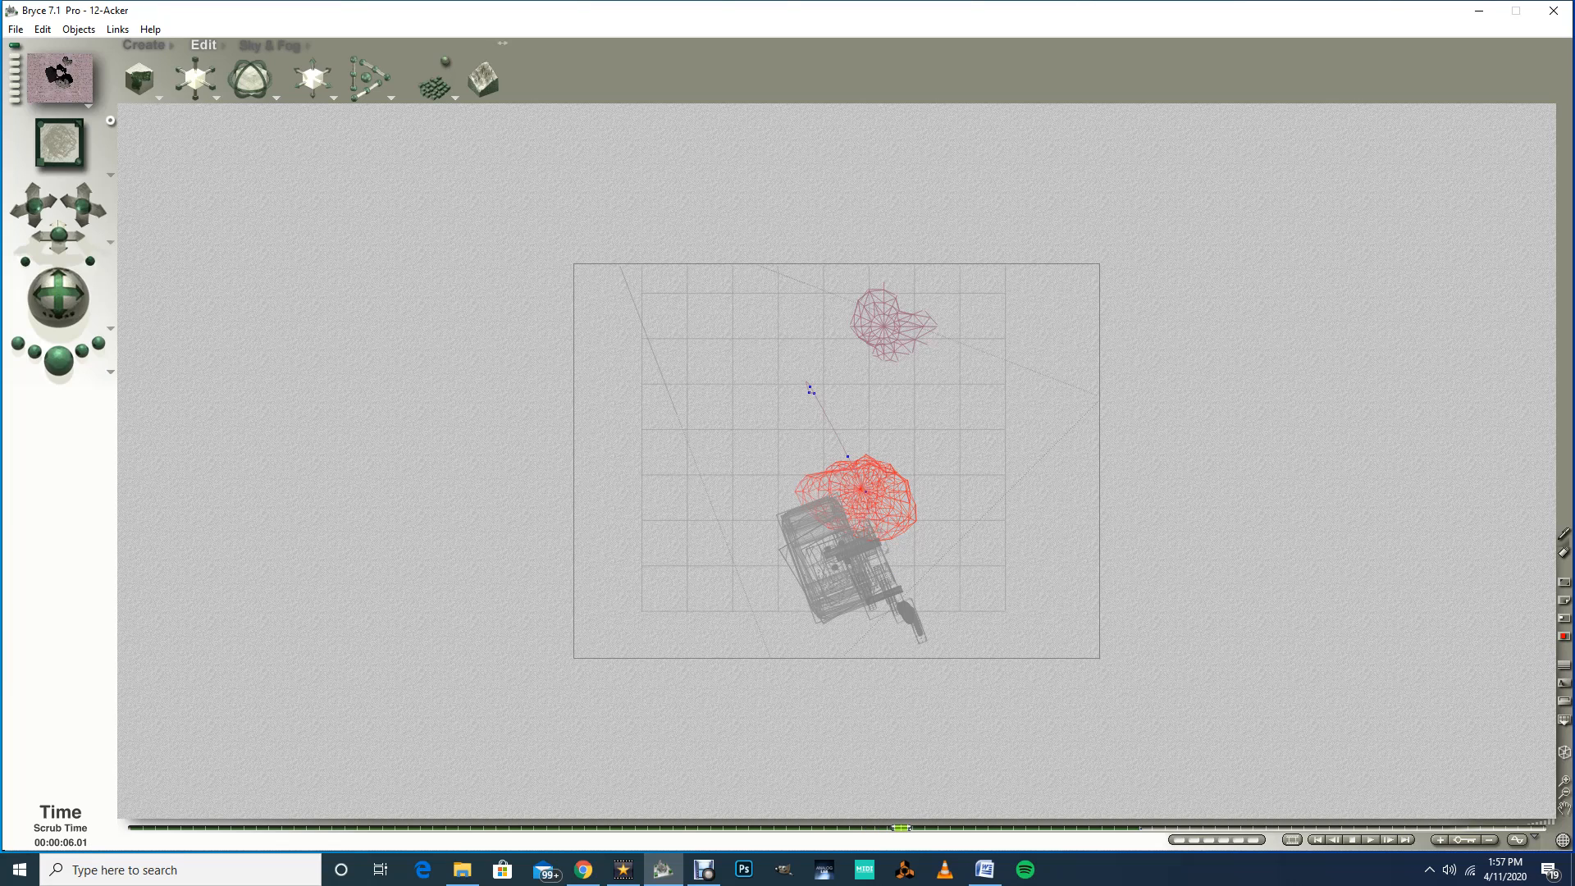
pyautogui.moveTo(863, 491); pyautogui.dragTo(913, 633)
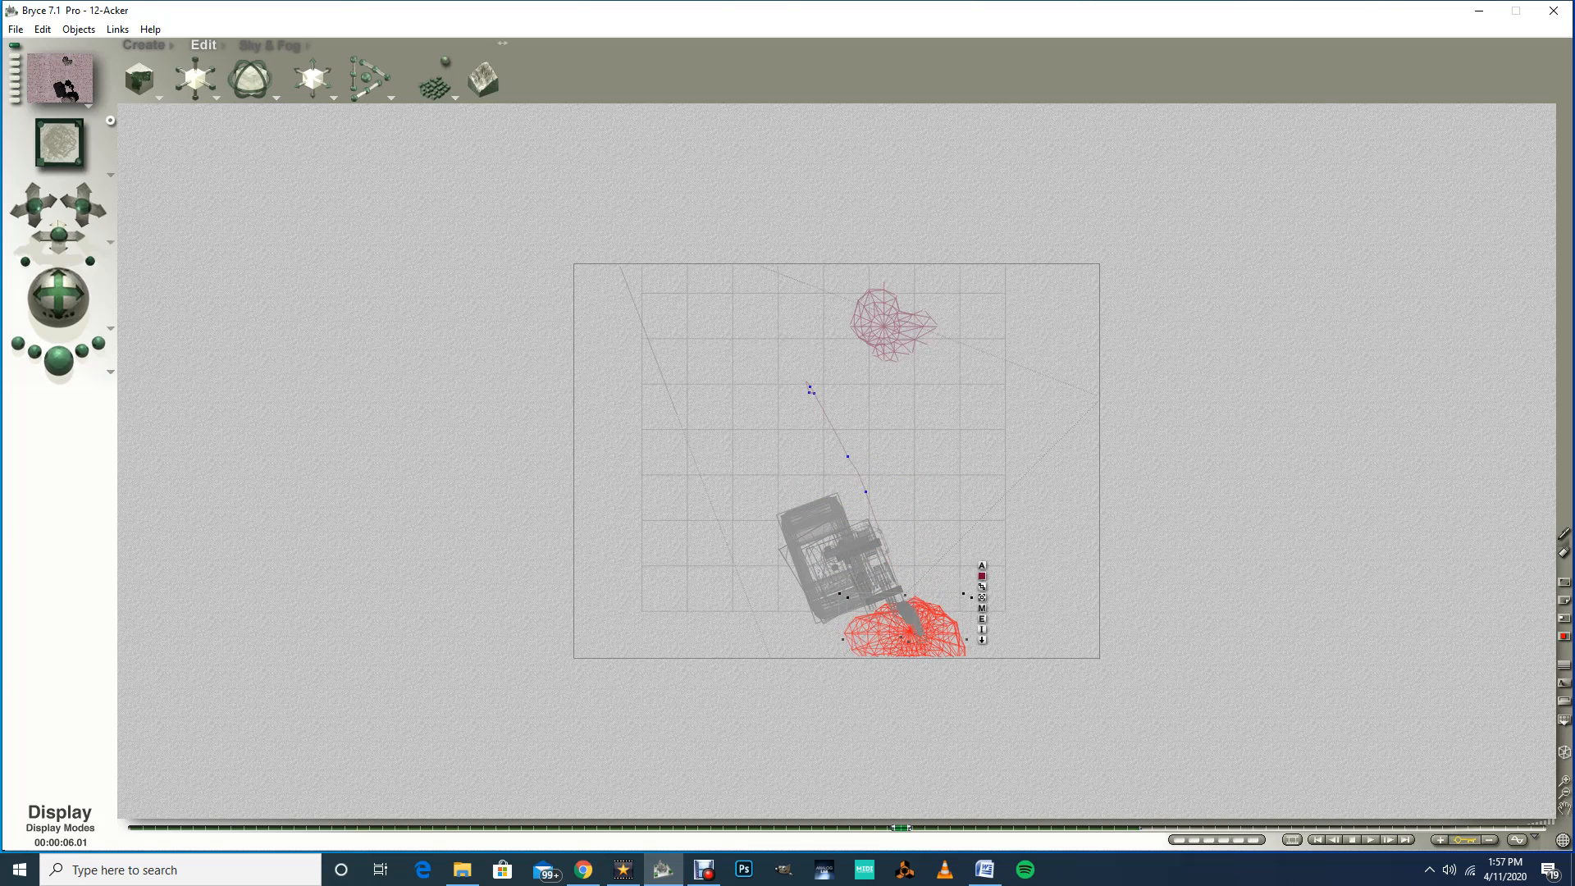
# Step: Move Stone 1 along with the gripper at the 6.05 and 6.07-second marks
pyautogui.click(1564, 792)
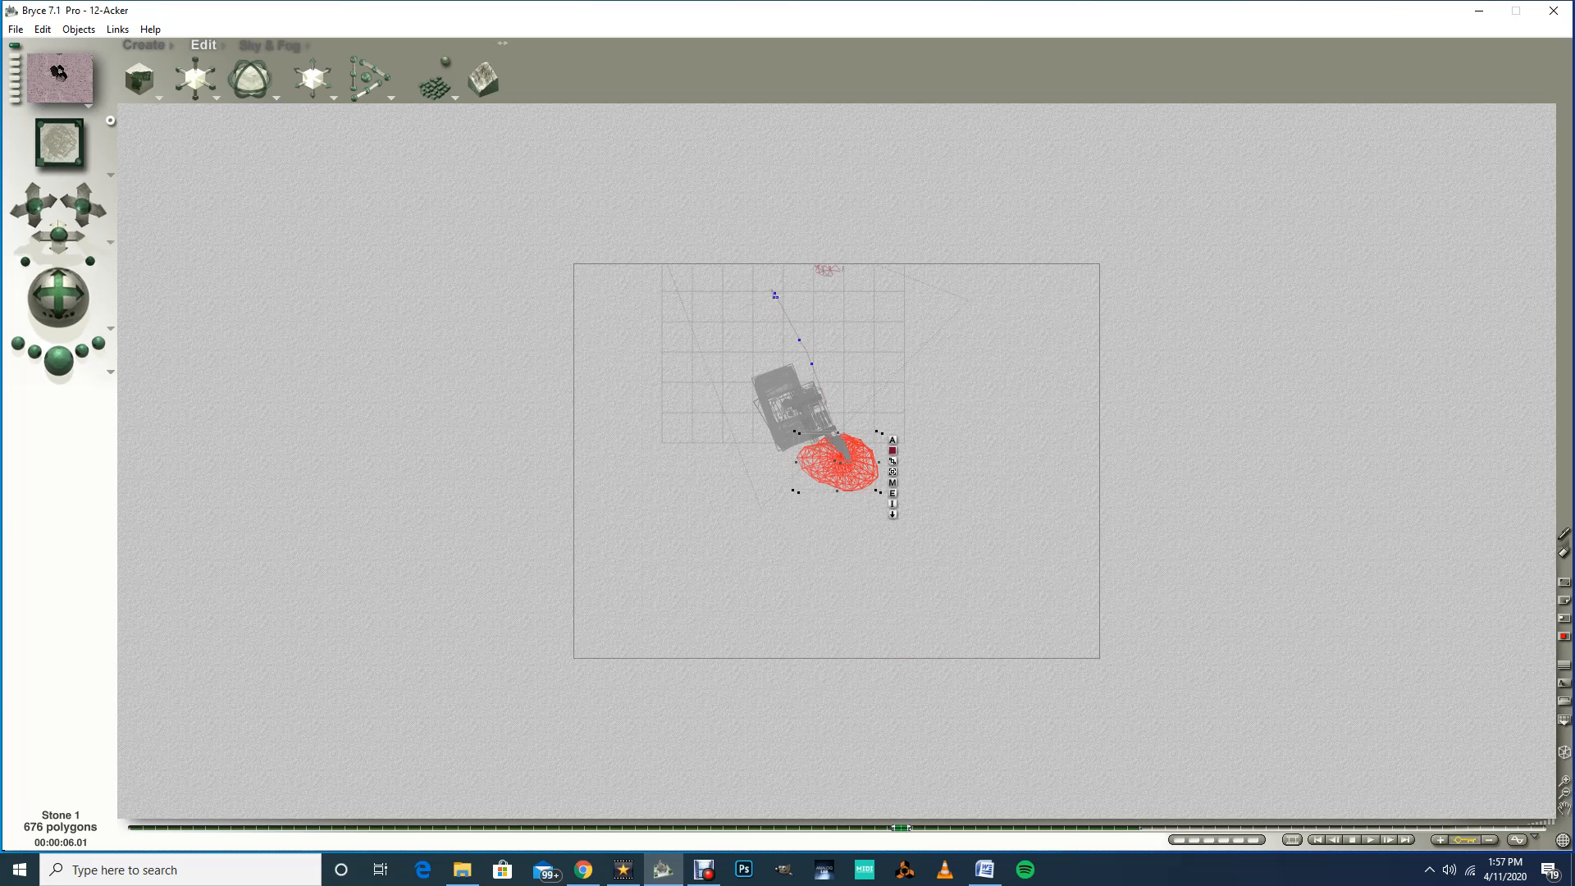
pyautogui.moveTo(901, 828); pyautogui.dragTo(951, 827)
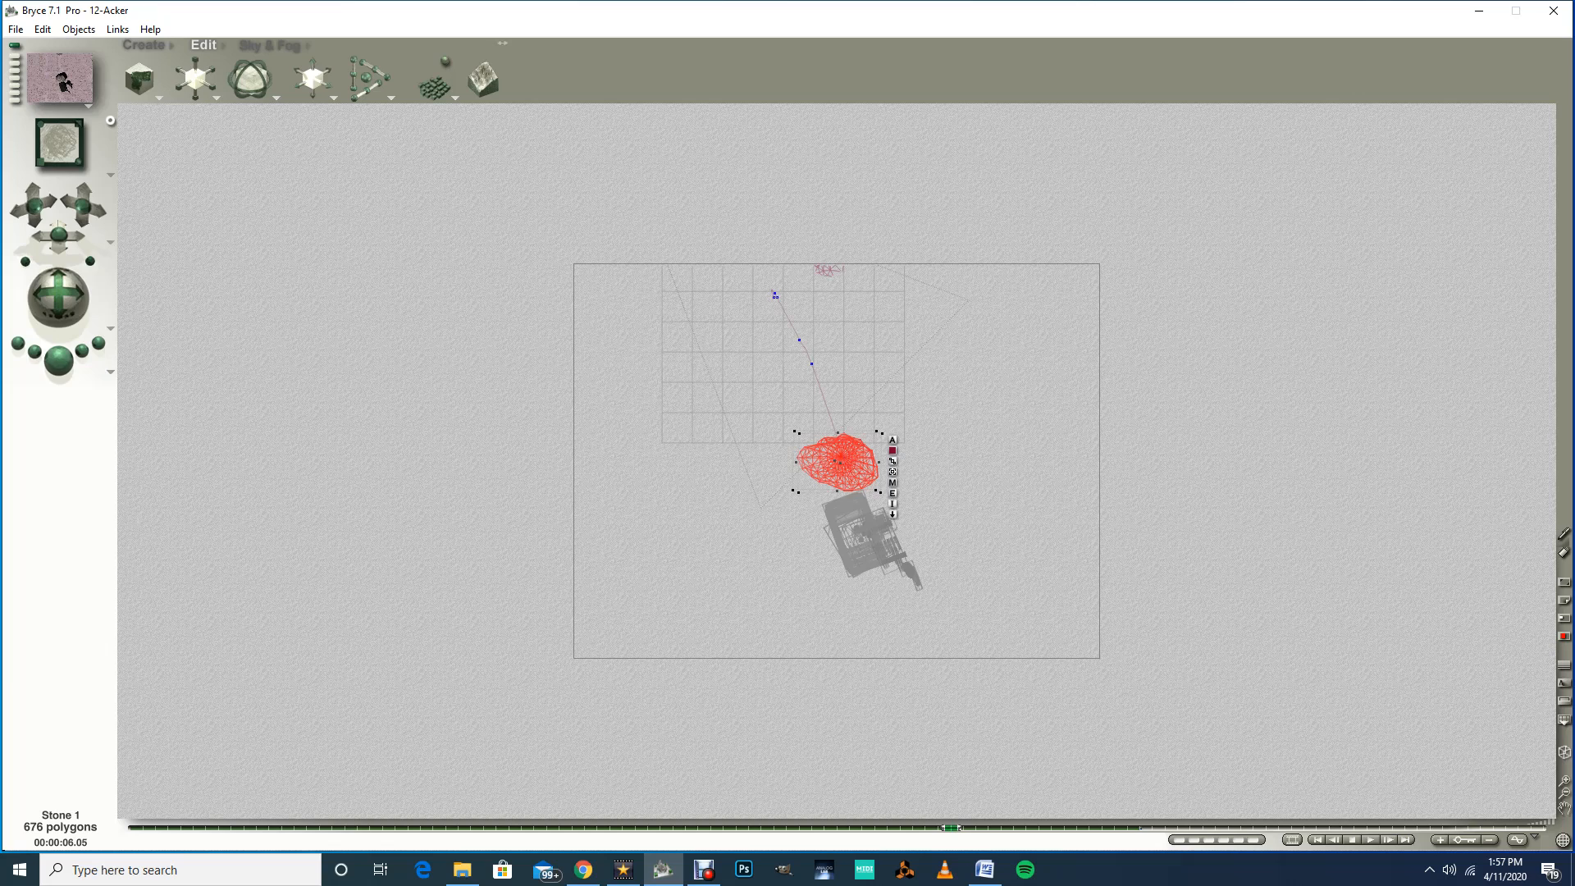
pyautogui.moveTo(838, 462); pyautogui.dragTo(912, 589)
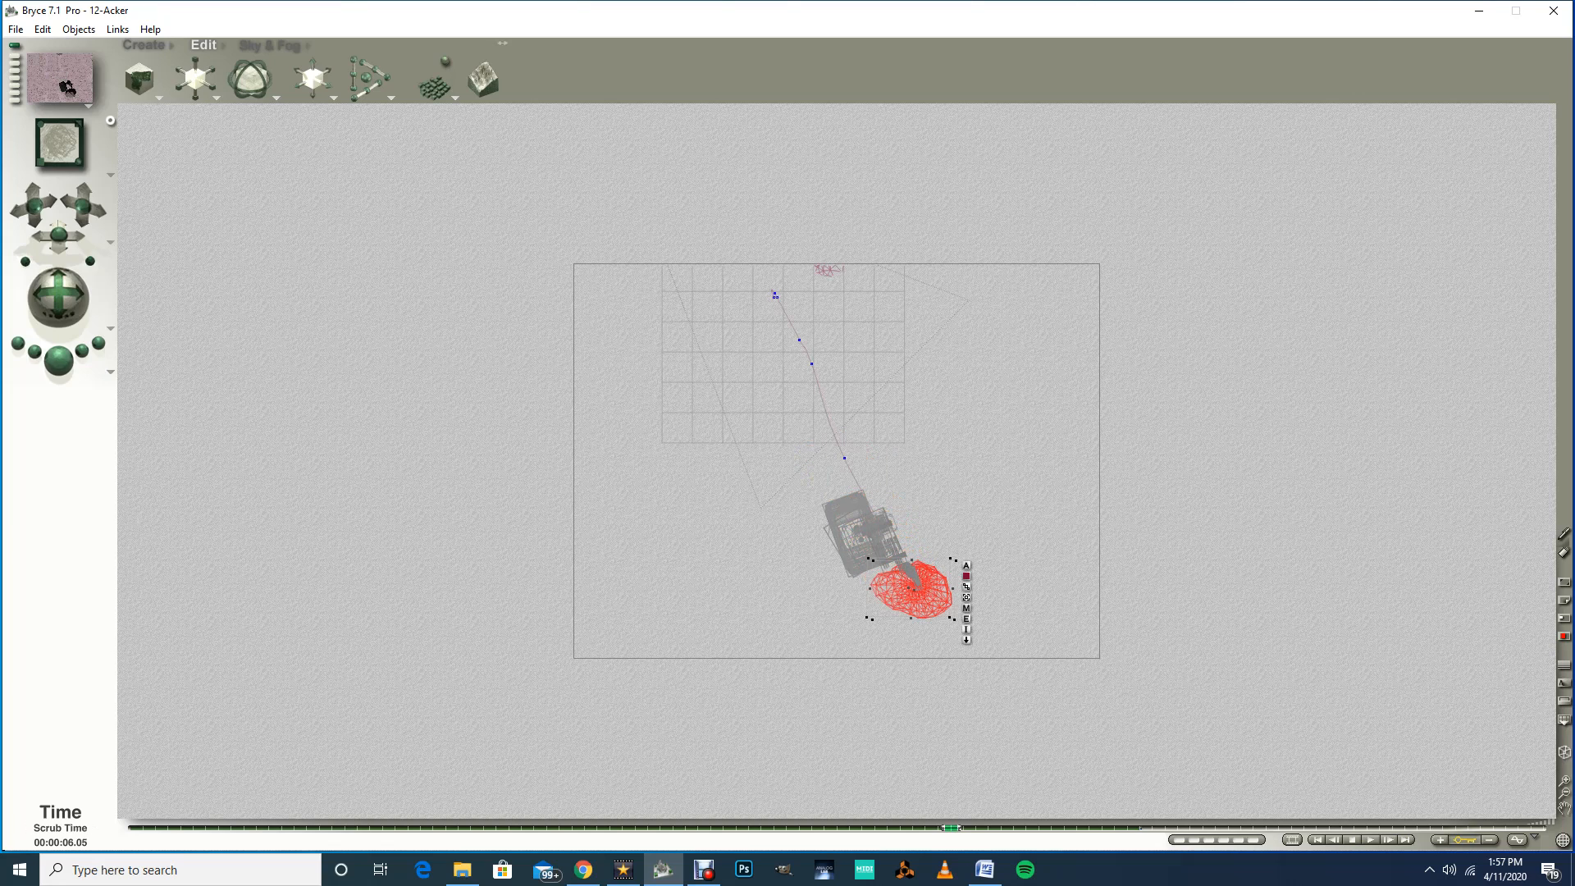
pyautogui.moveTo(951, 828); pyautogui.dragTo(976, 827)
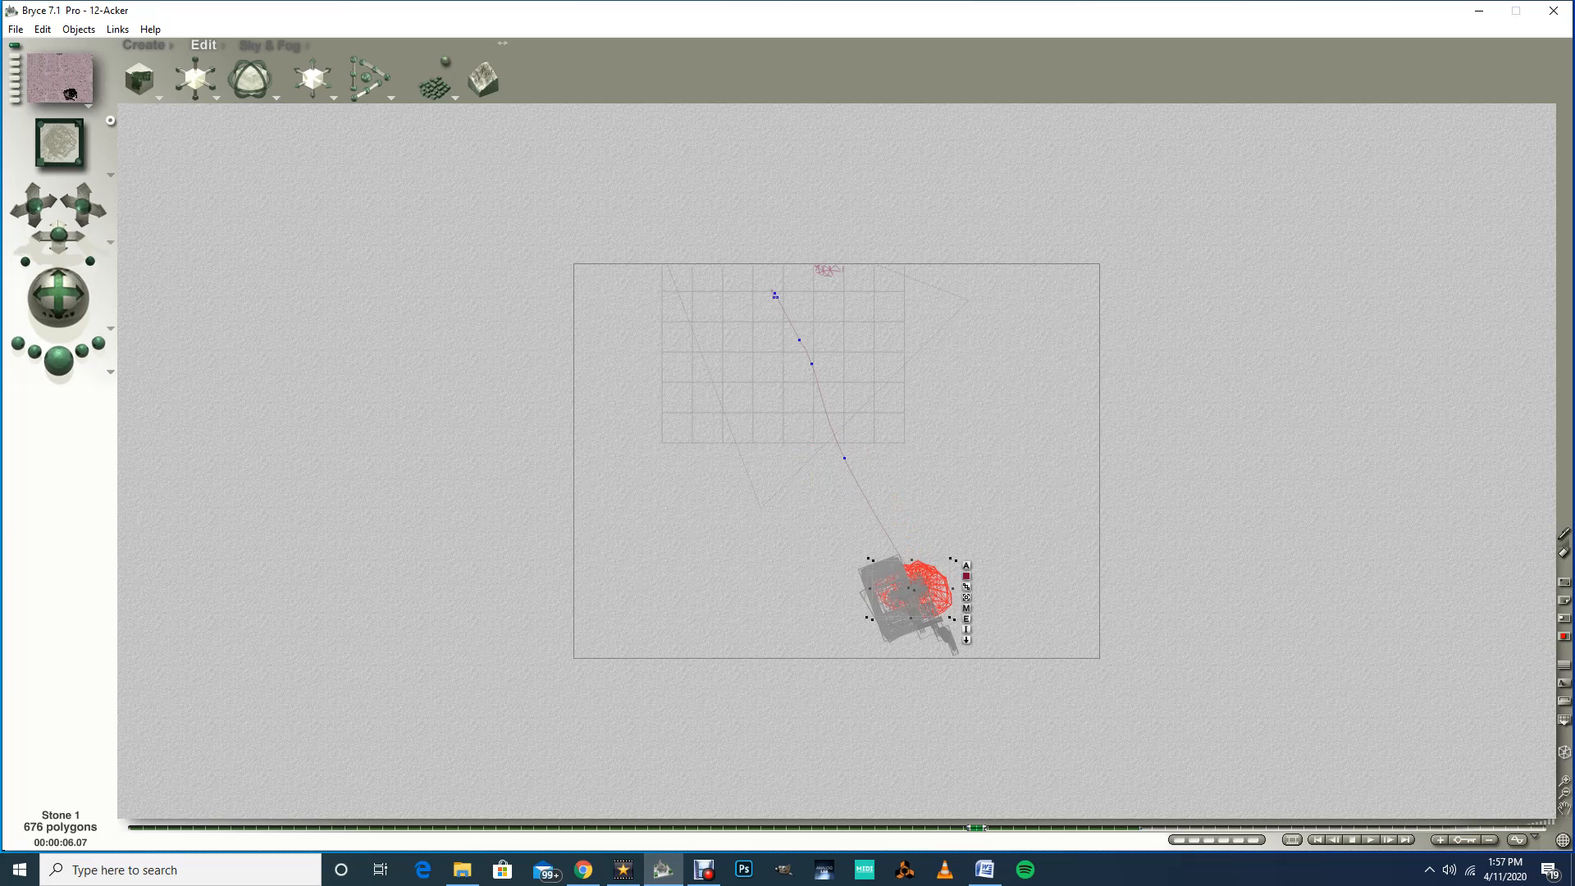
pyautogui.click(1565, 781)
pyautogui.click(1565, 793)
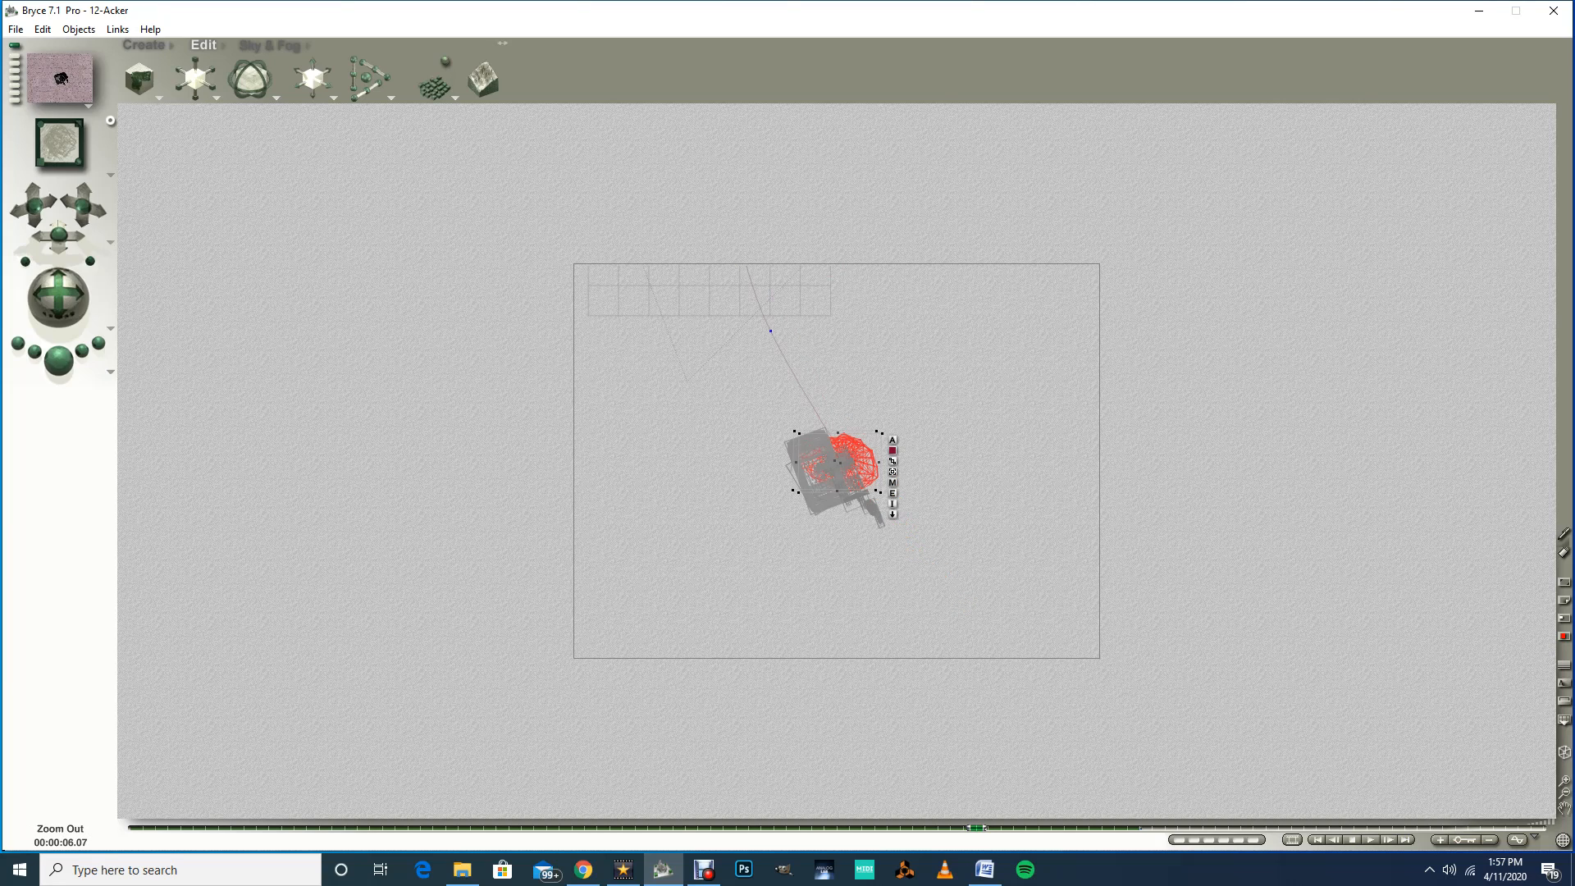
pyautogui.moveTo(853, 459); pyautogui.dragTo(888, 529)
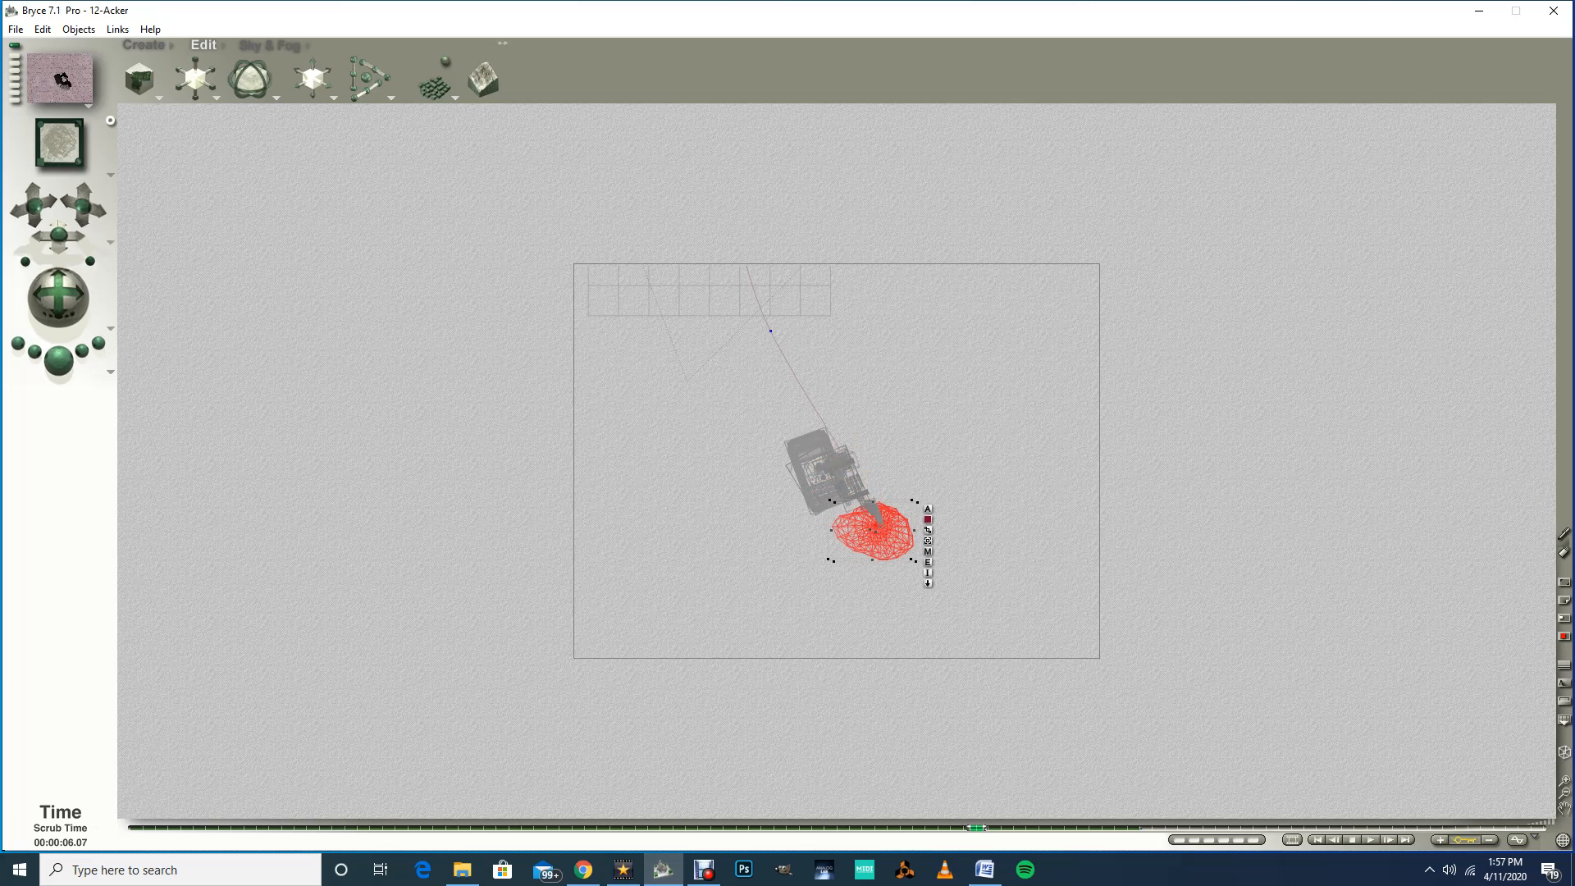
# Step: Move Stone 1 along with the gripper at the 7.01 and 7.03-second marks
pyautogui.moveTo(977, 828); pyautogui.dragTo(1028, 827)
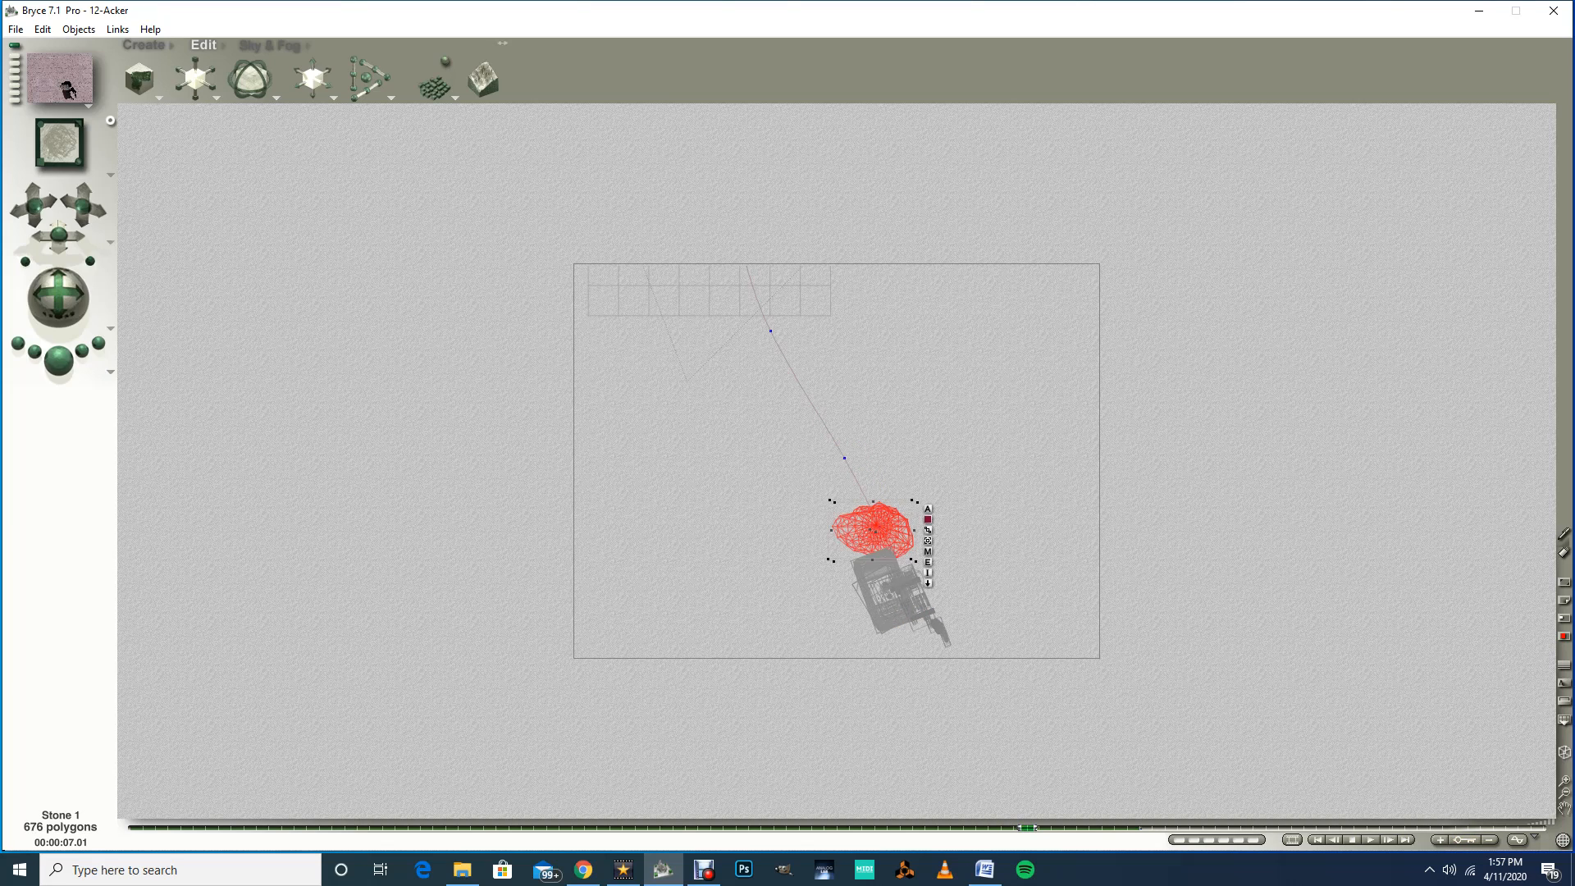
pyautogui.moveTo(871, 529); pyautogui.dragTo(939, 644)
pyautogui.moveTo(1026, 827); pyautogui.dragTo(1052, 827)
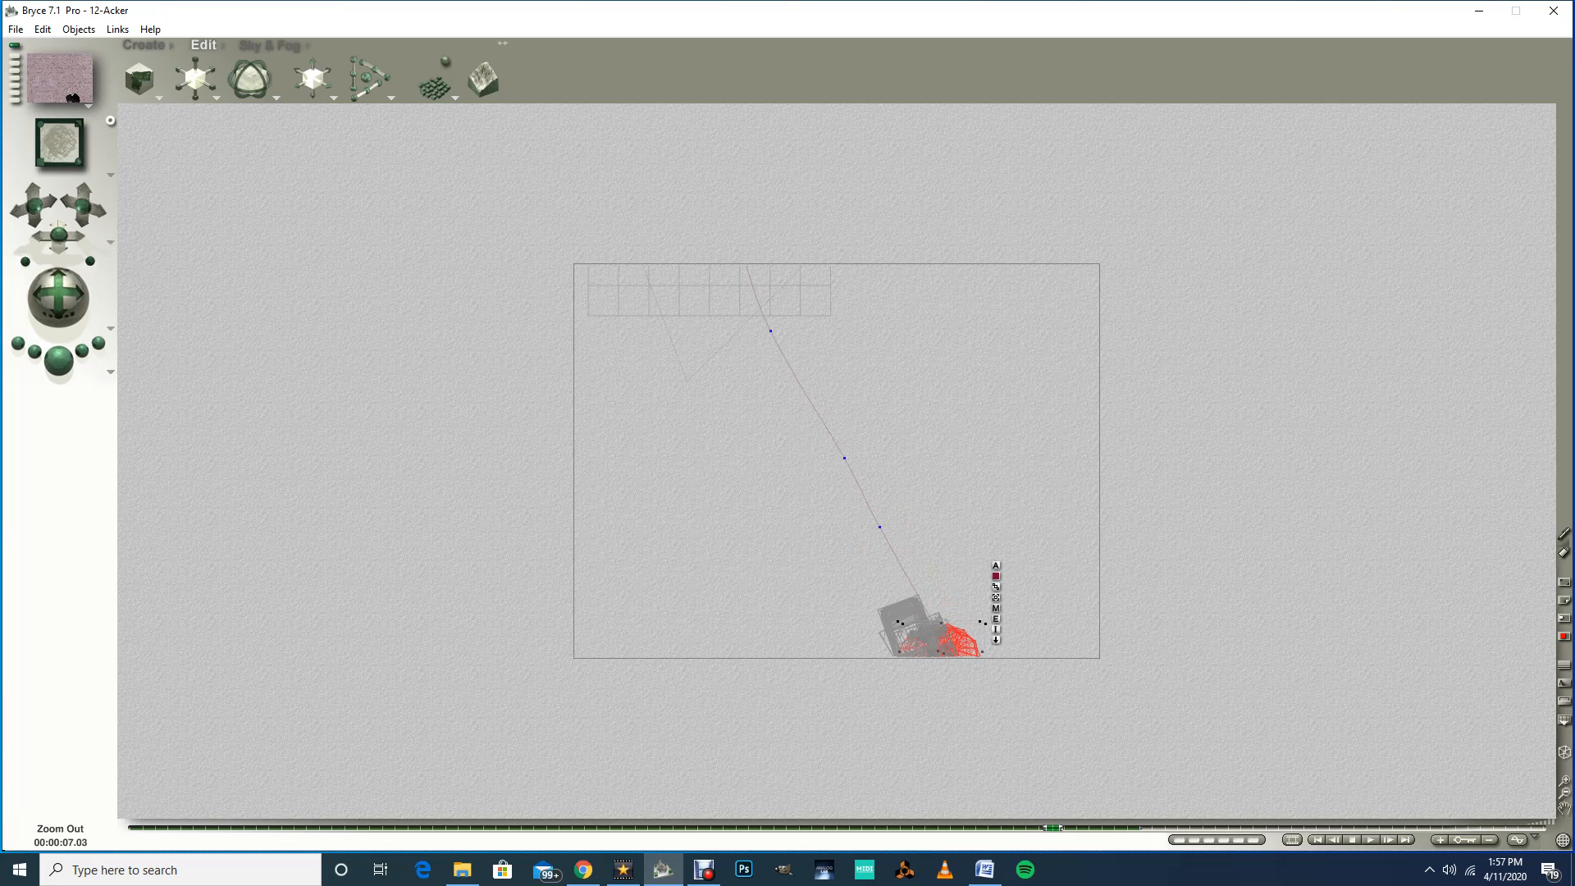
pyautogui.click(1565, 792)
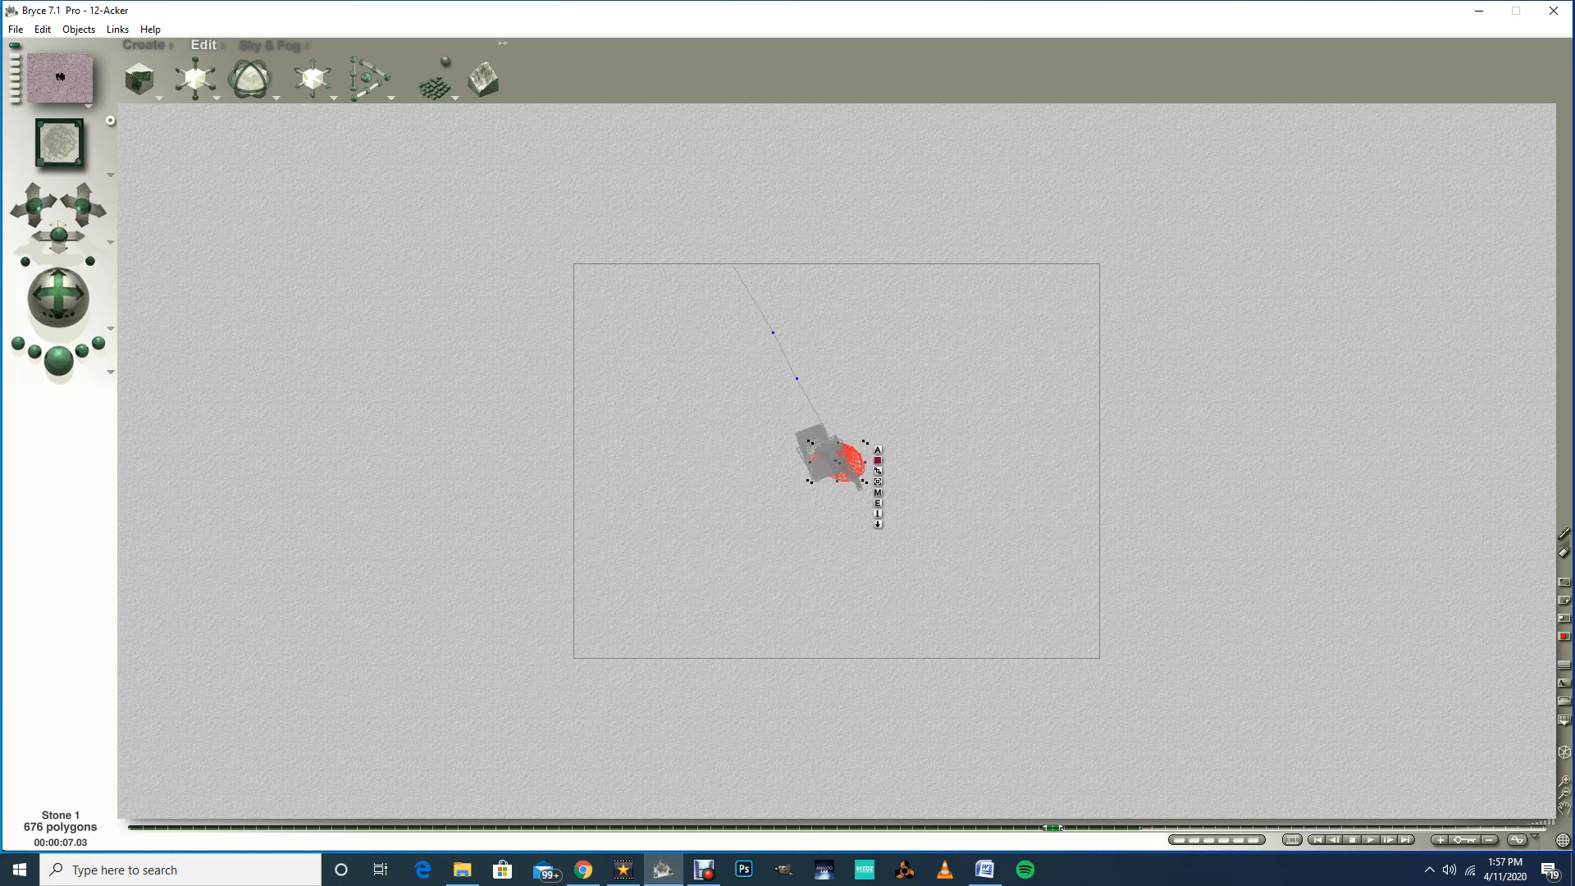
pyautogui.moveTo(845, 461); pyautogui.dragTo(855, 494)
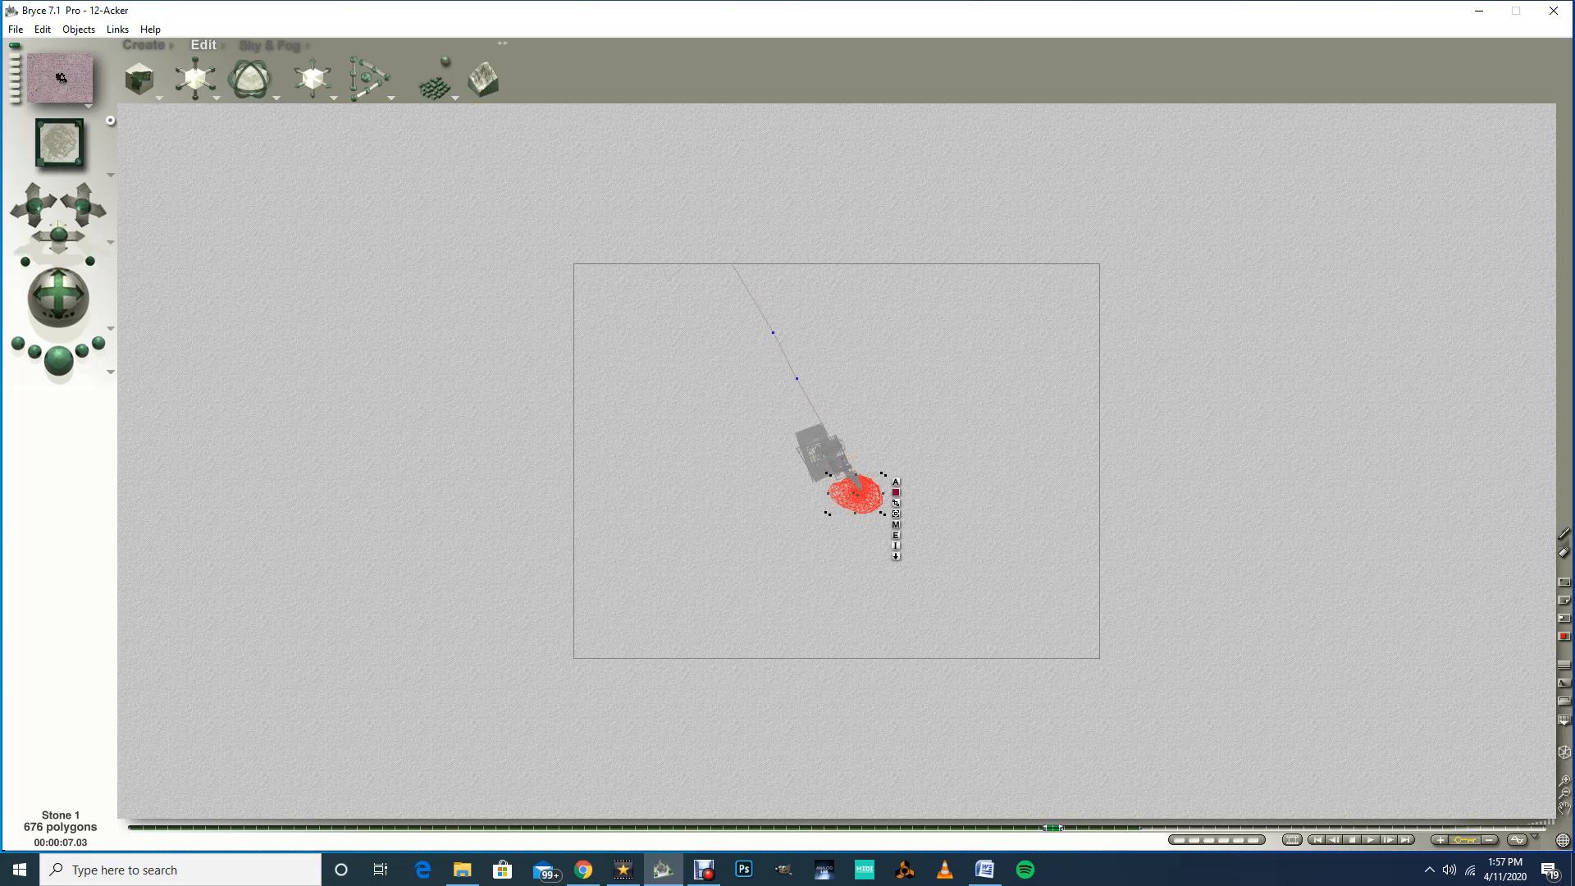
# Step: Move Stone 1 along with the gripper at the 7.06-second mark
pyautogui.moveTo(1053, 827)
pyautogui.mouseDown()
pyautogui.moveTo(1165, 827)
pyautogui.moveTo(1052, 827)
pyautogui.moveTo(1115, 828)
pyautogui.moveTo(1090, 827)
pyautogui.mouseUp()
pyautogui.click(873, 495)
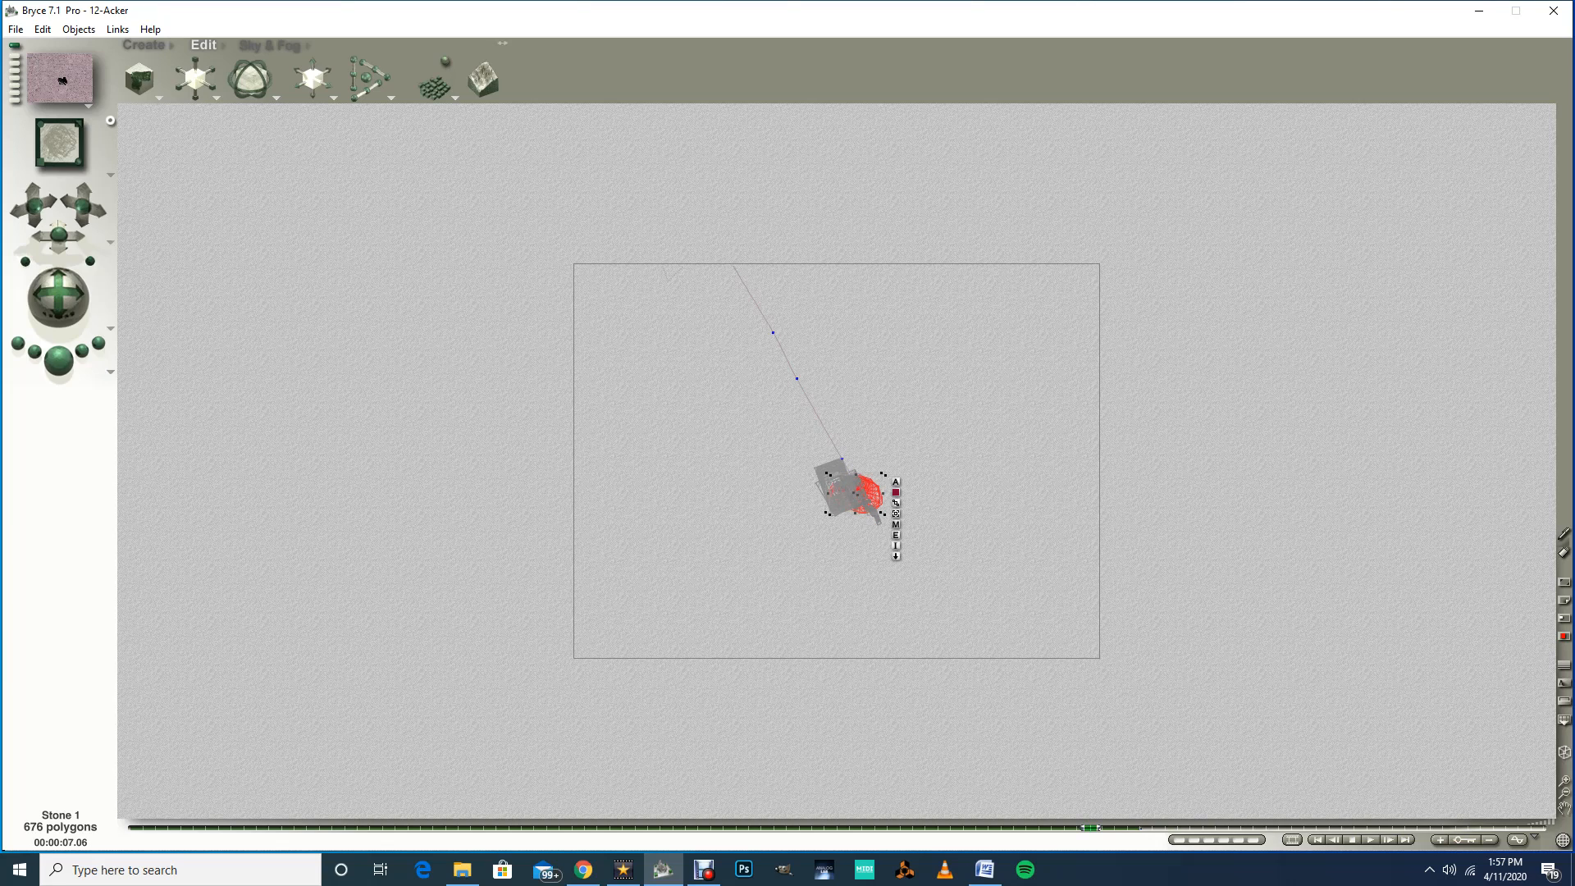
pyautogui.moveTo(855, 494); pyautogui.dragTo(874, 529)
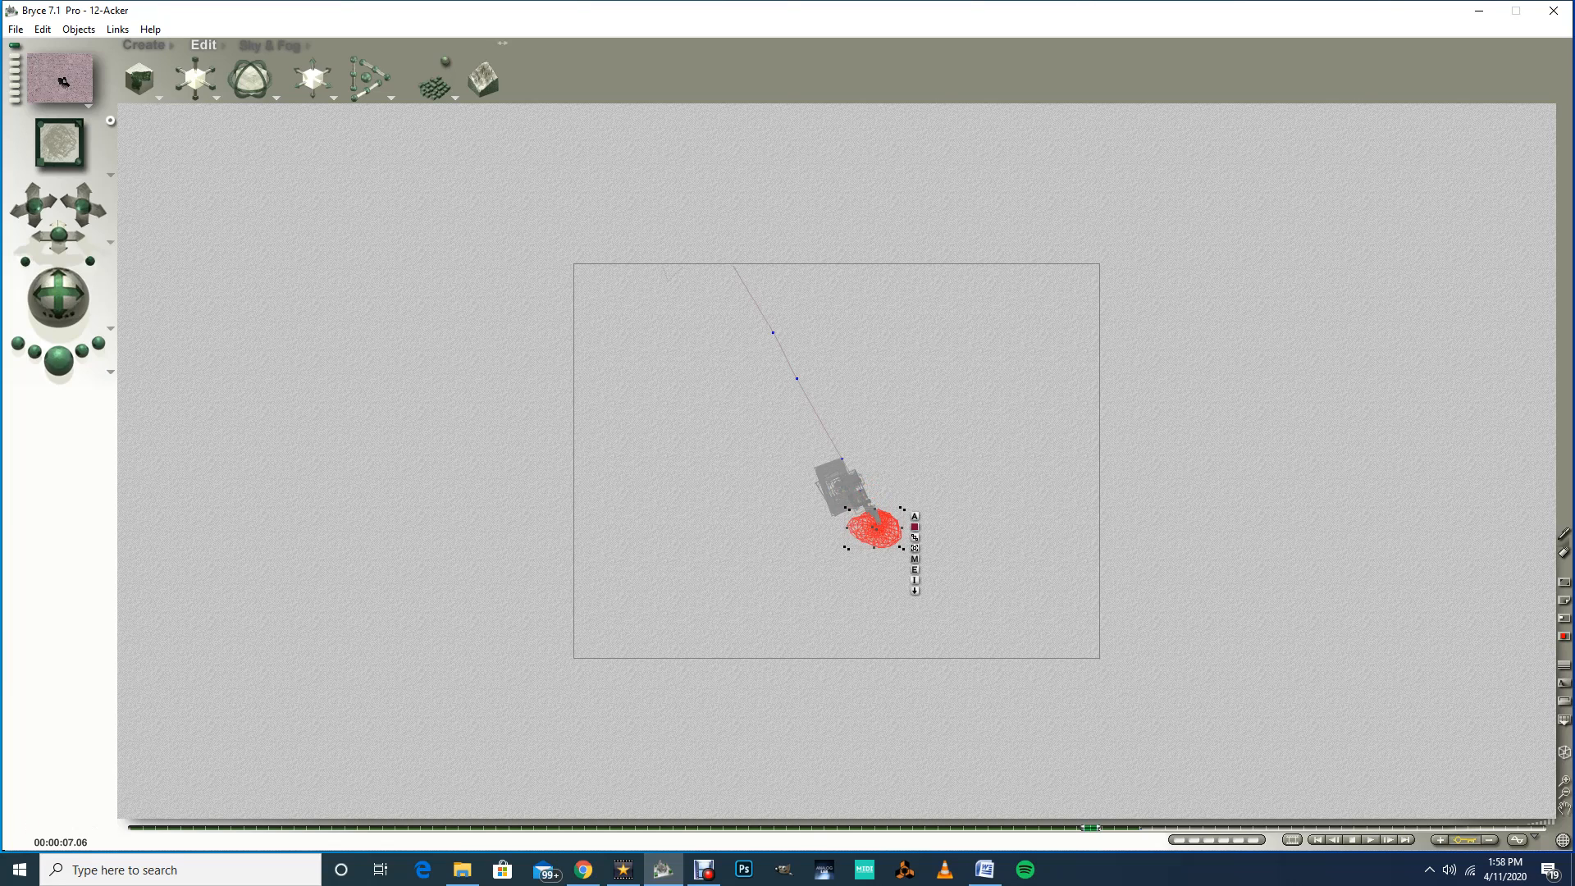
# Step: Return the timeline to the start and save the scene
pyautogui.moveTo(1091, 827); pyautogui.dragTo(130, 827)
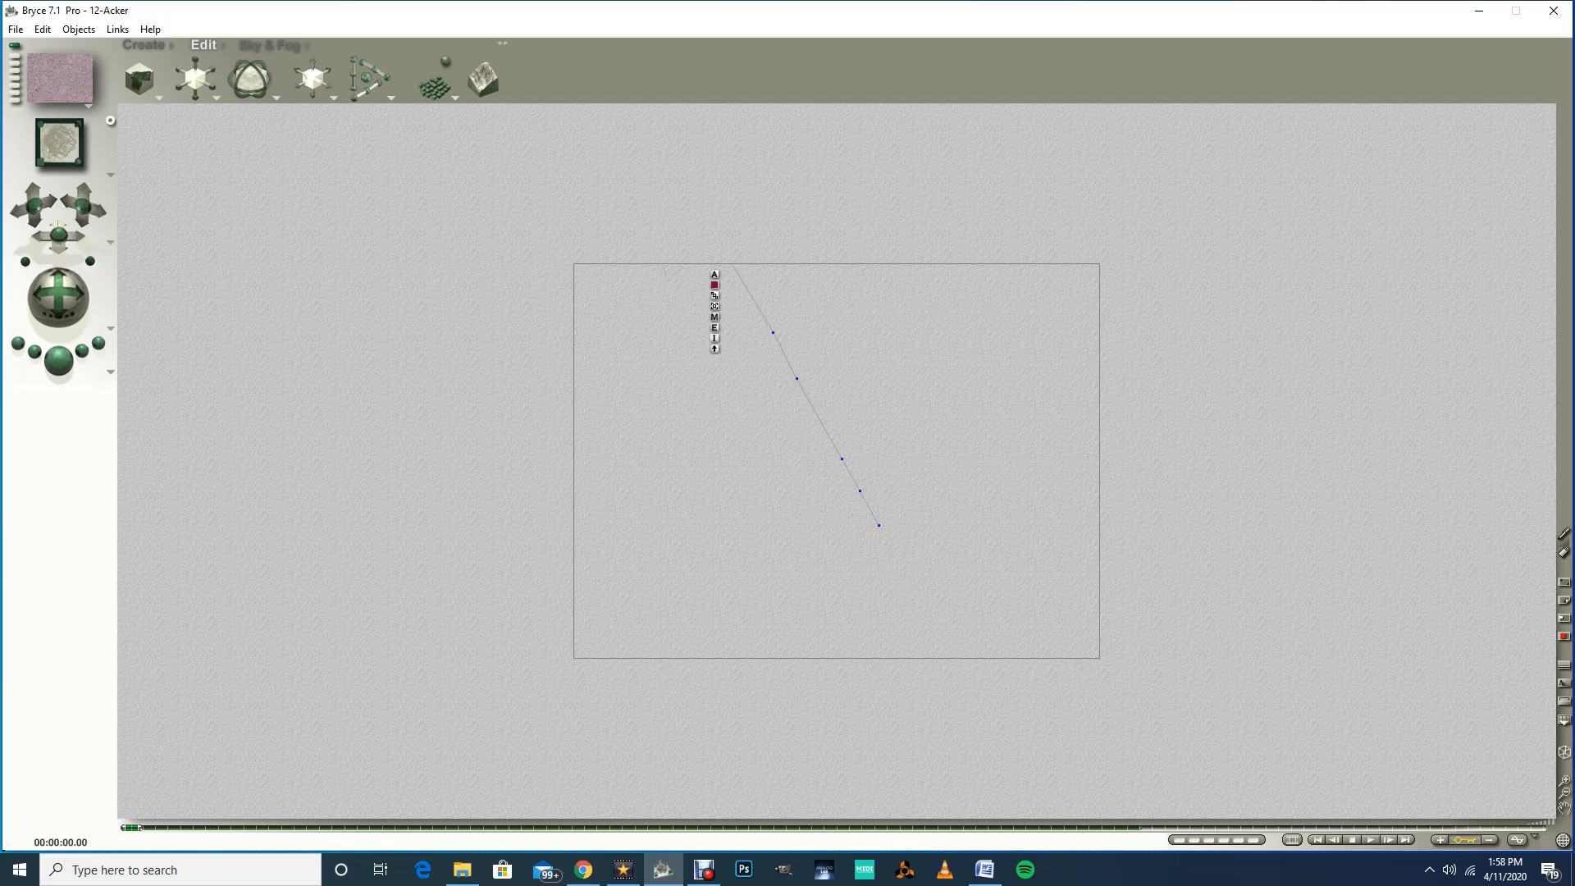
pyautogui.click(16, 29)
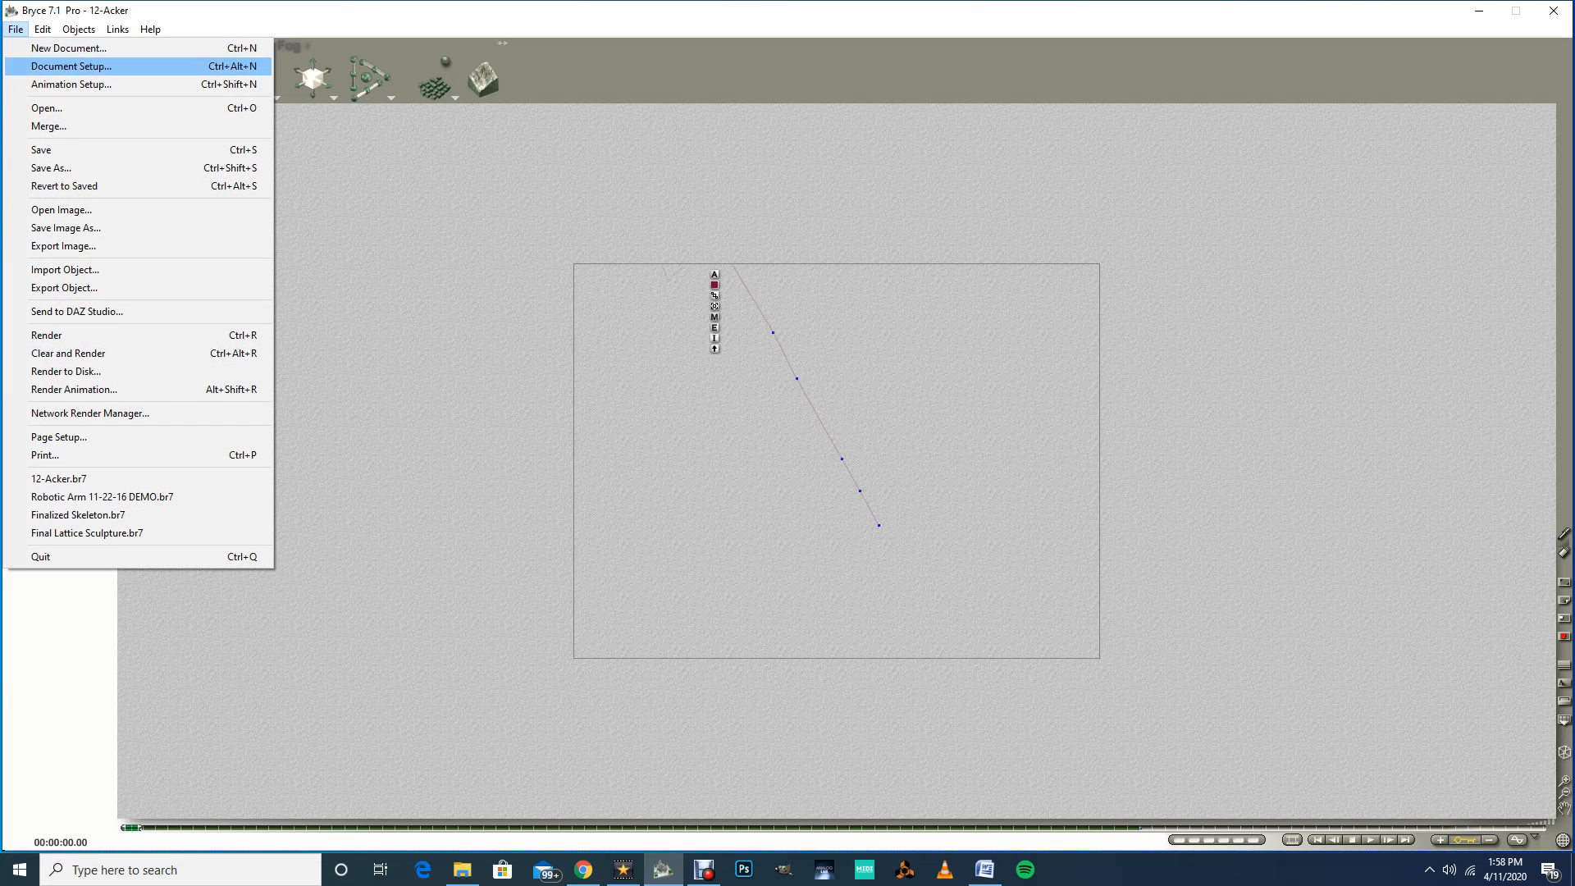
pyautogui.click(49, 150)
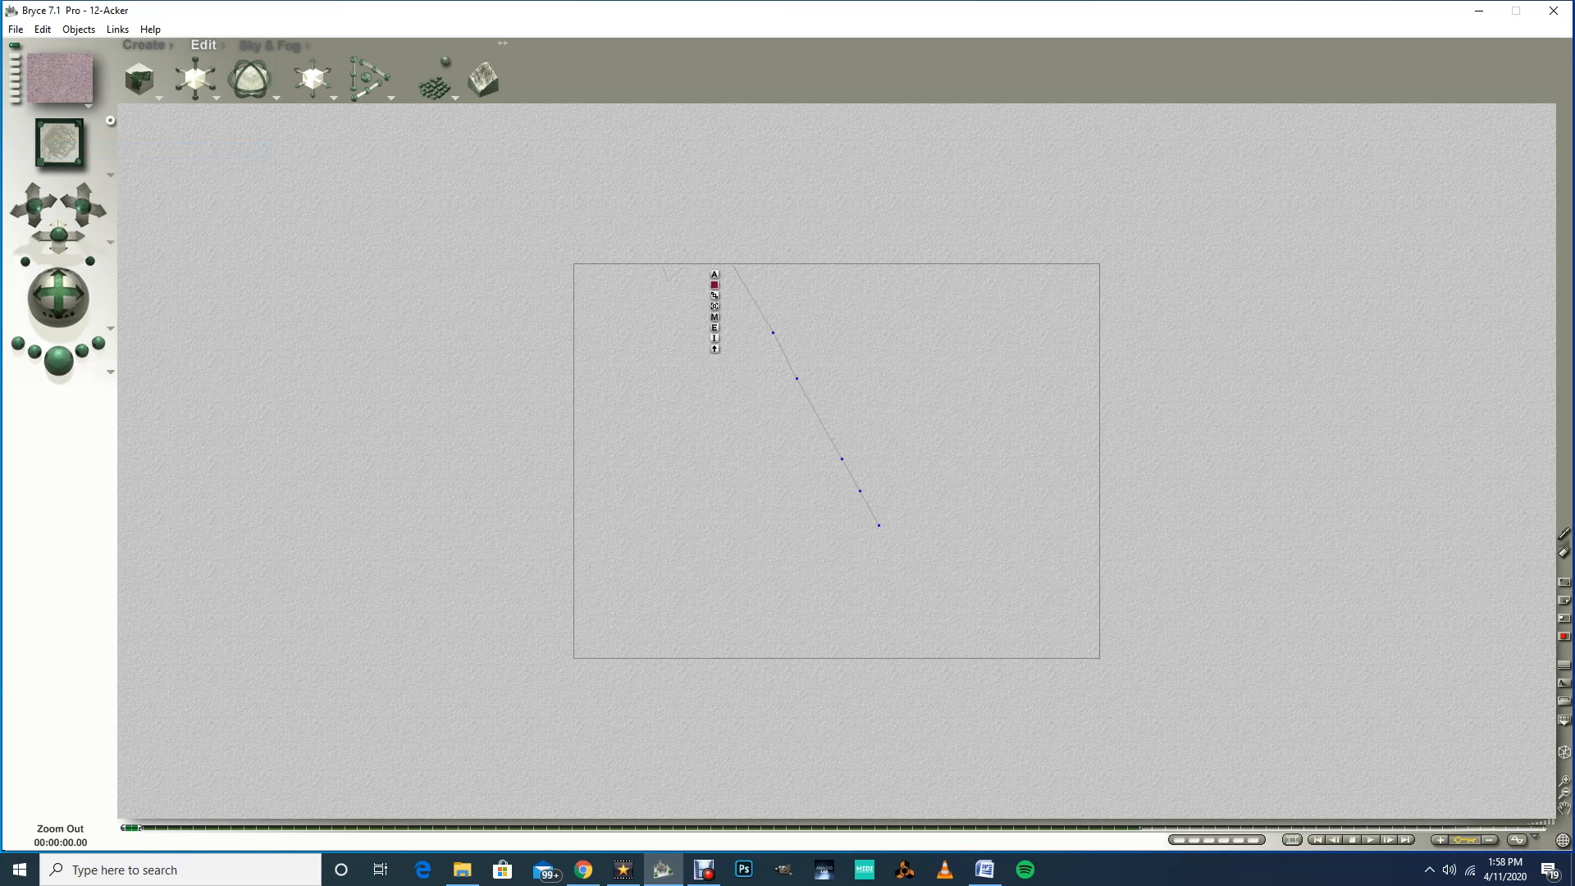
# Step: Switch the working view to the camera view and save the scene
pyautogui.click(1564, 792)
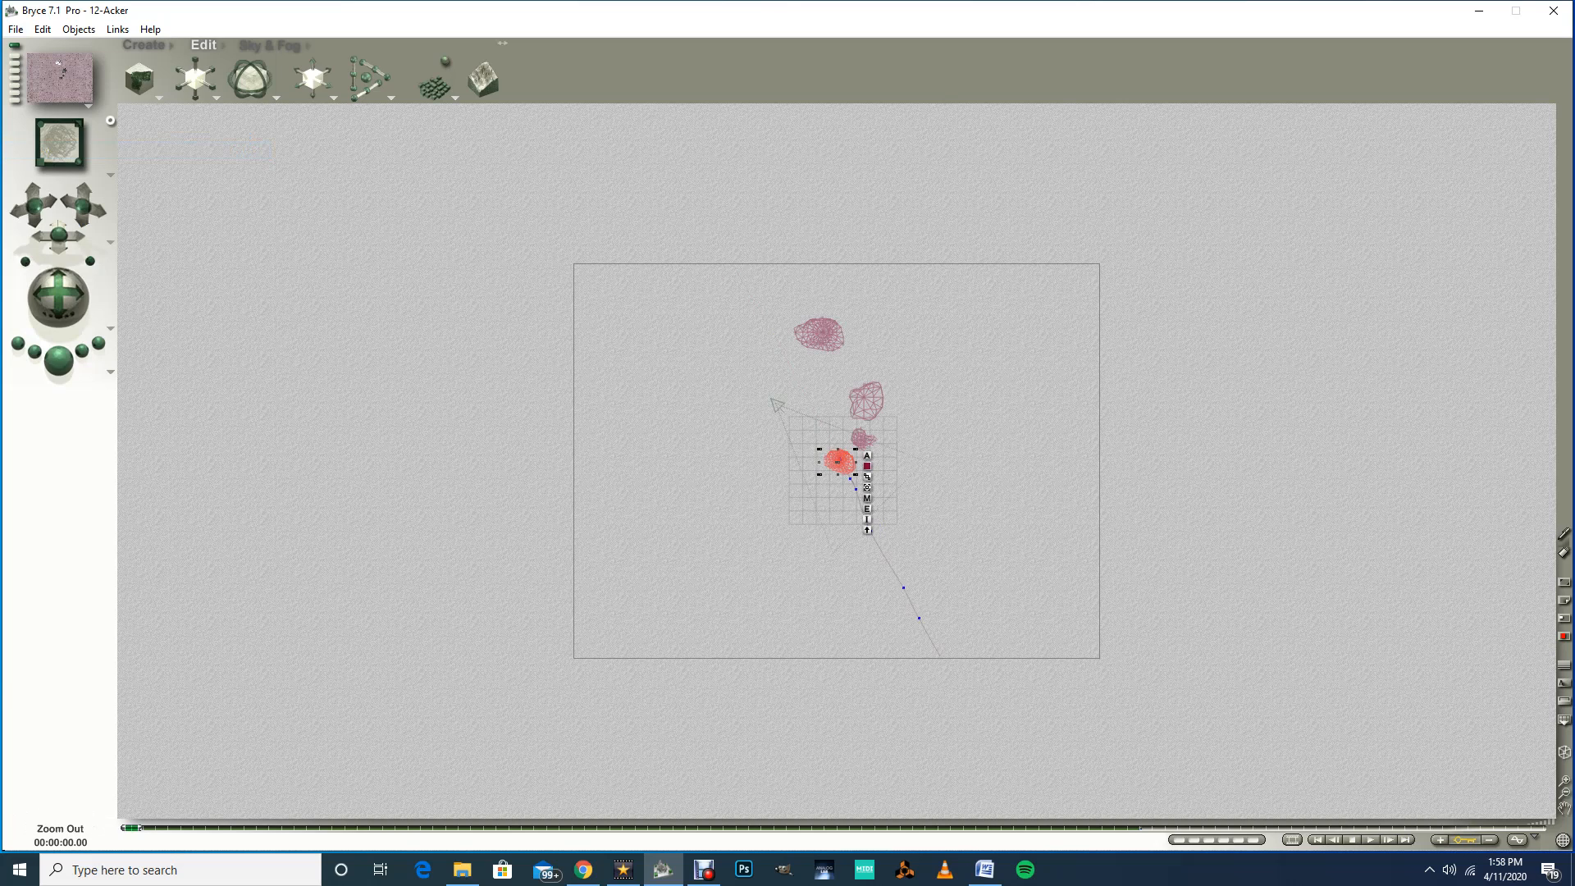
pyautogui.click(1564, 792)
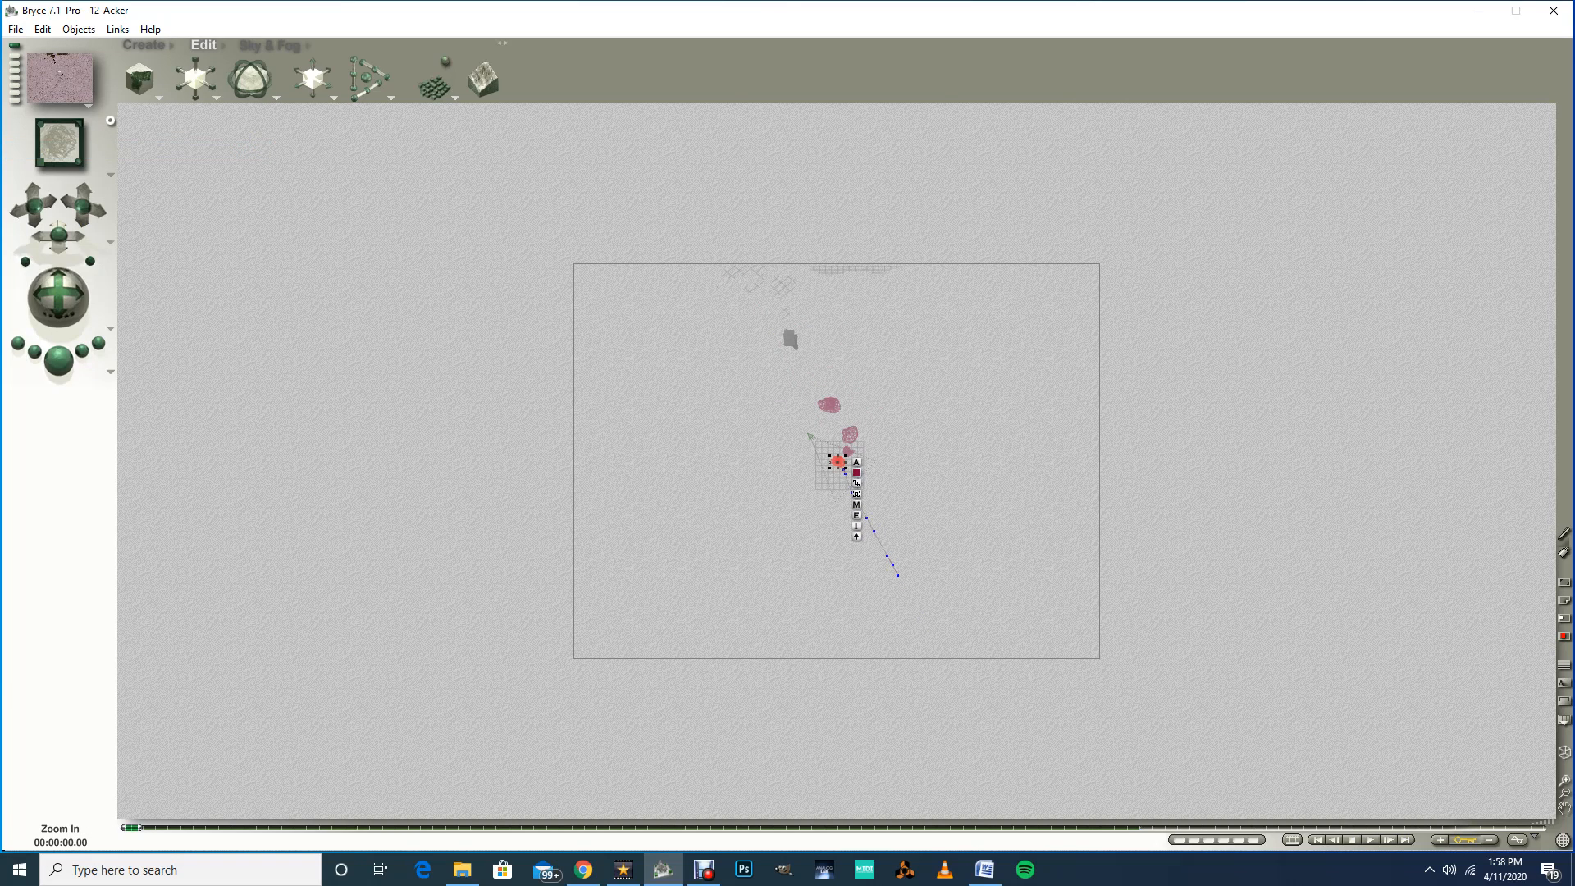
pyautogui.click(1564, 780)
pyautogui.click(1564, 780)
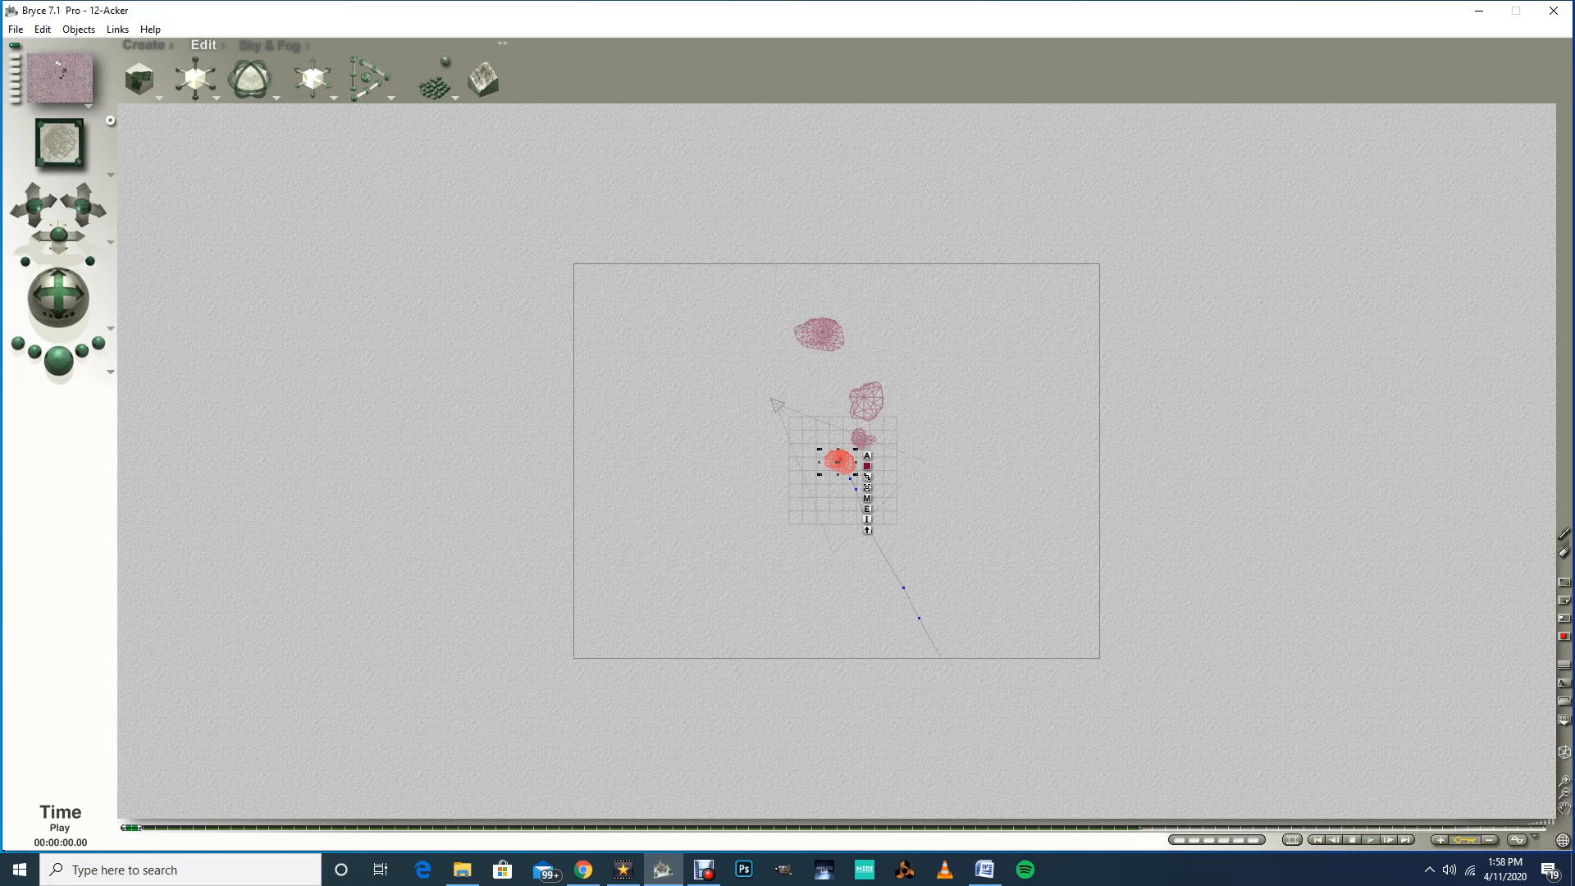
pyautogui.click(1371, 840)
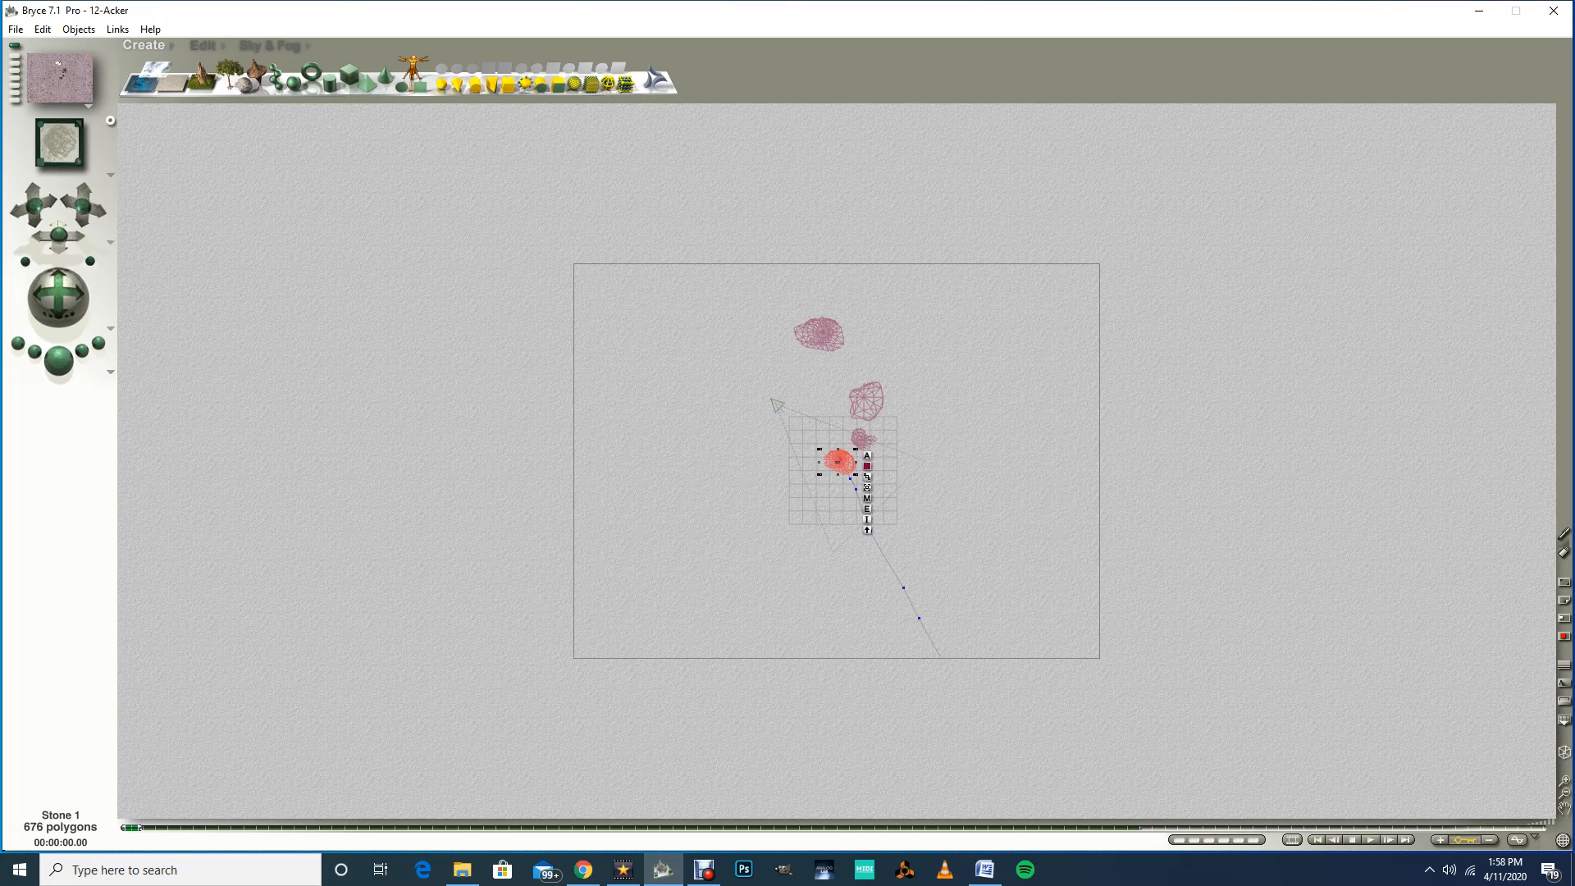
pyautogui.click(109, 175)
pyautogui.click(152, 184)
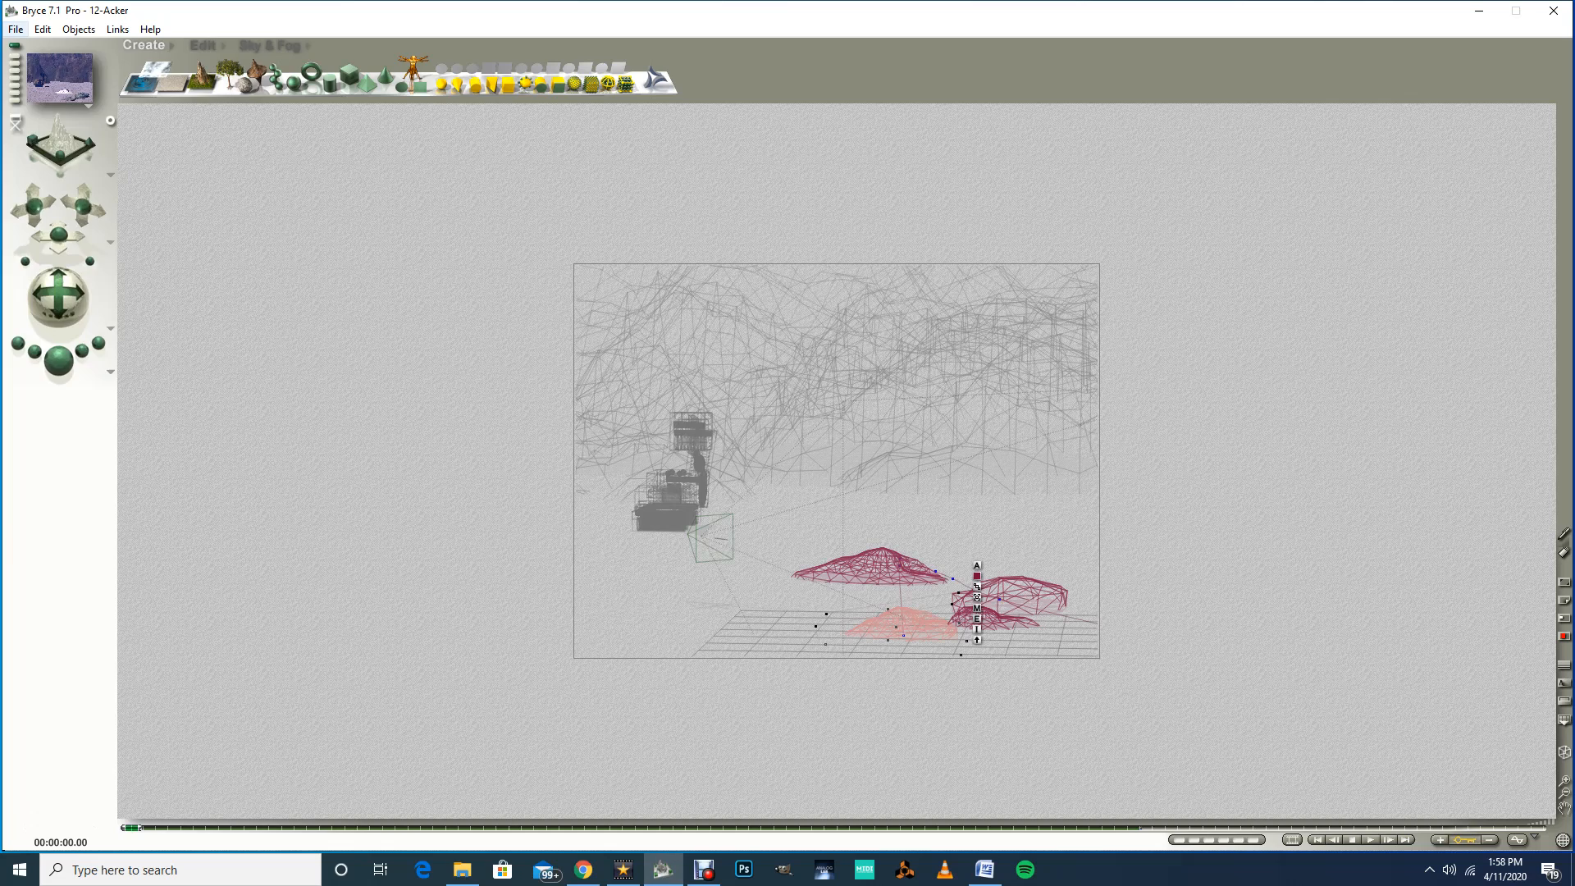
pyautogui.click(16, 28)
pyautogui.click(49, 149)
# Step: Play back the animation, return to the start and save the scene again
pyautogui.click(1370, 839)
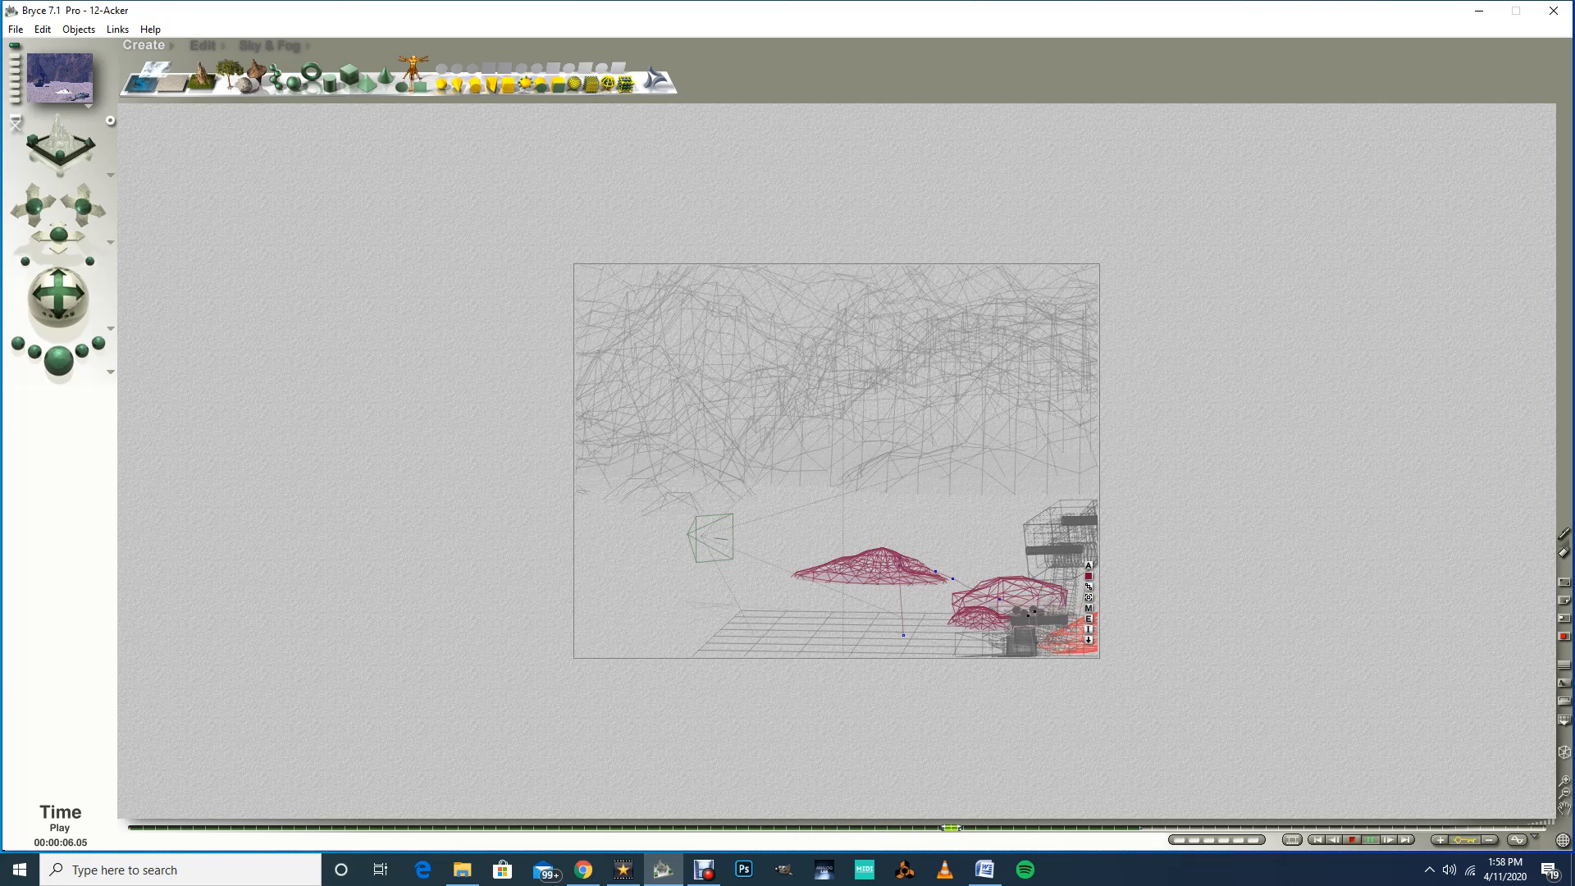
pyautogui.click(1353, 840)
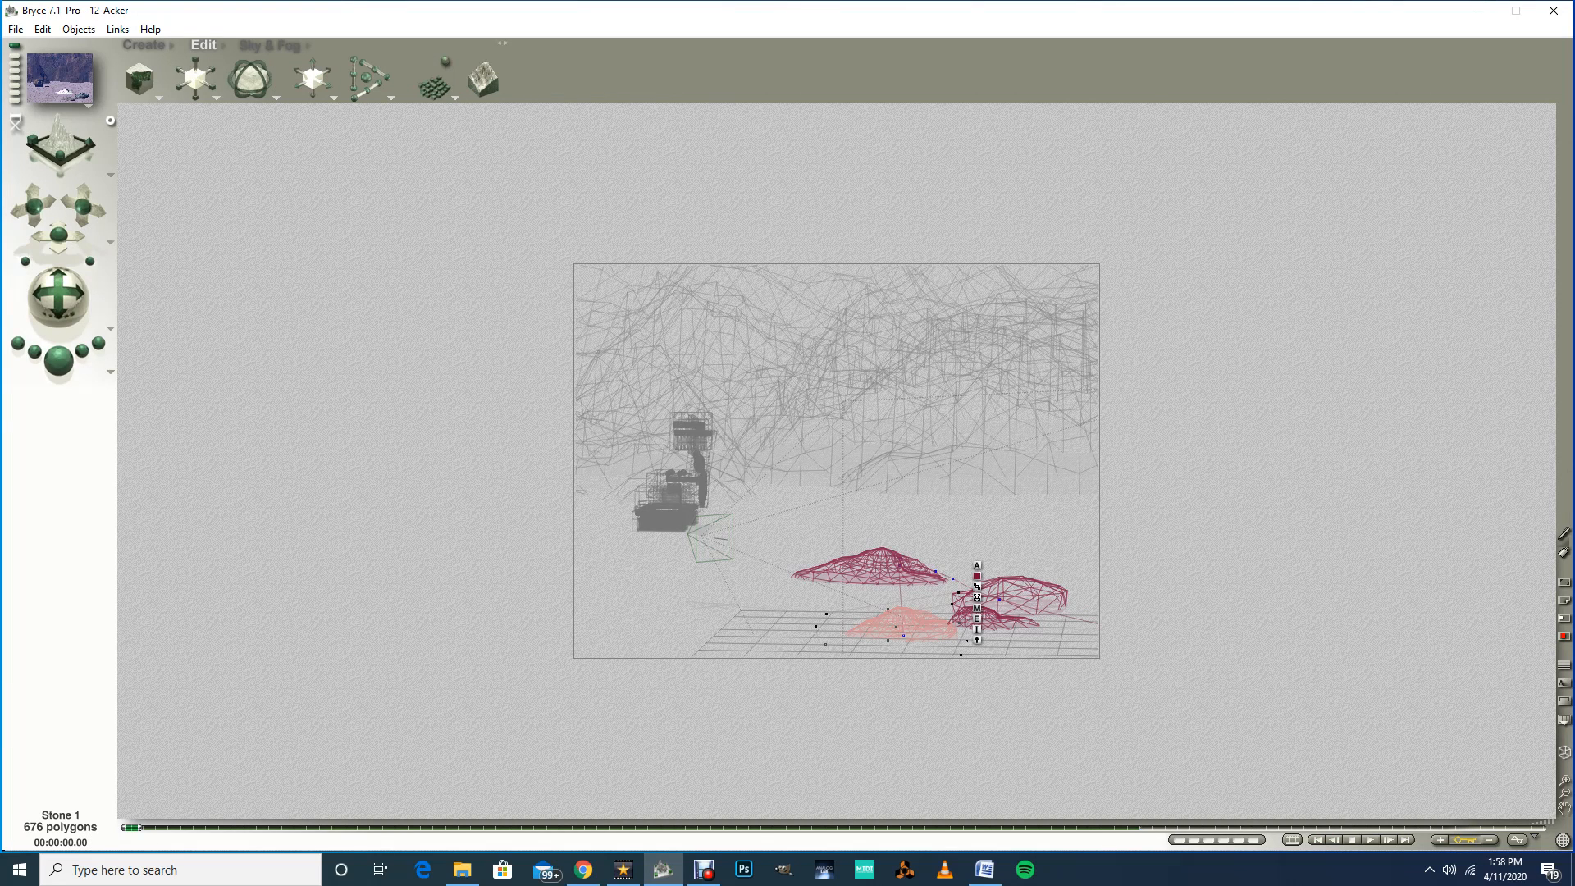
pyautogui.click(15, 29)
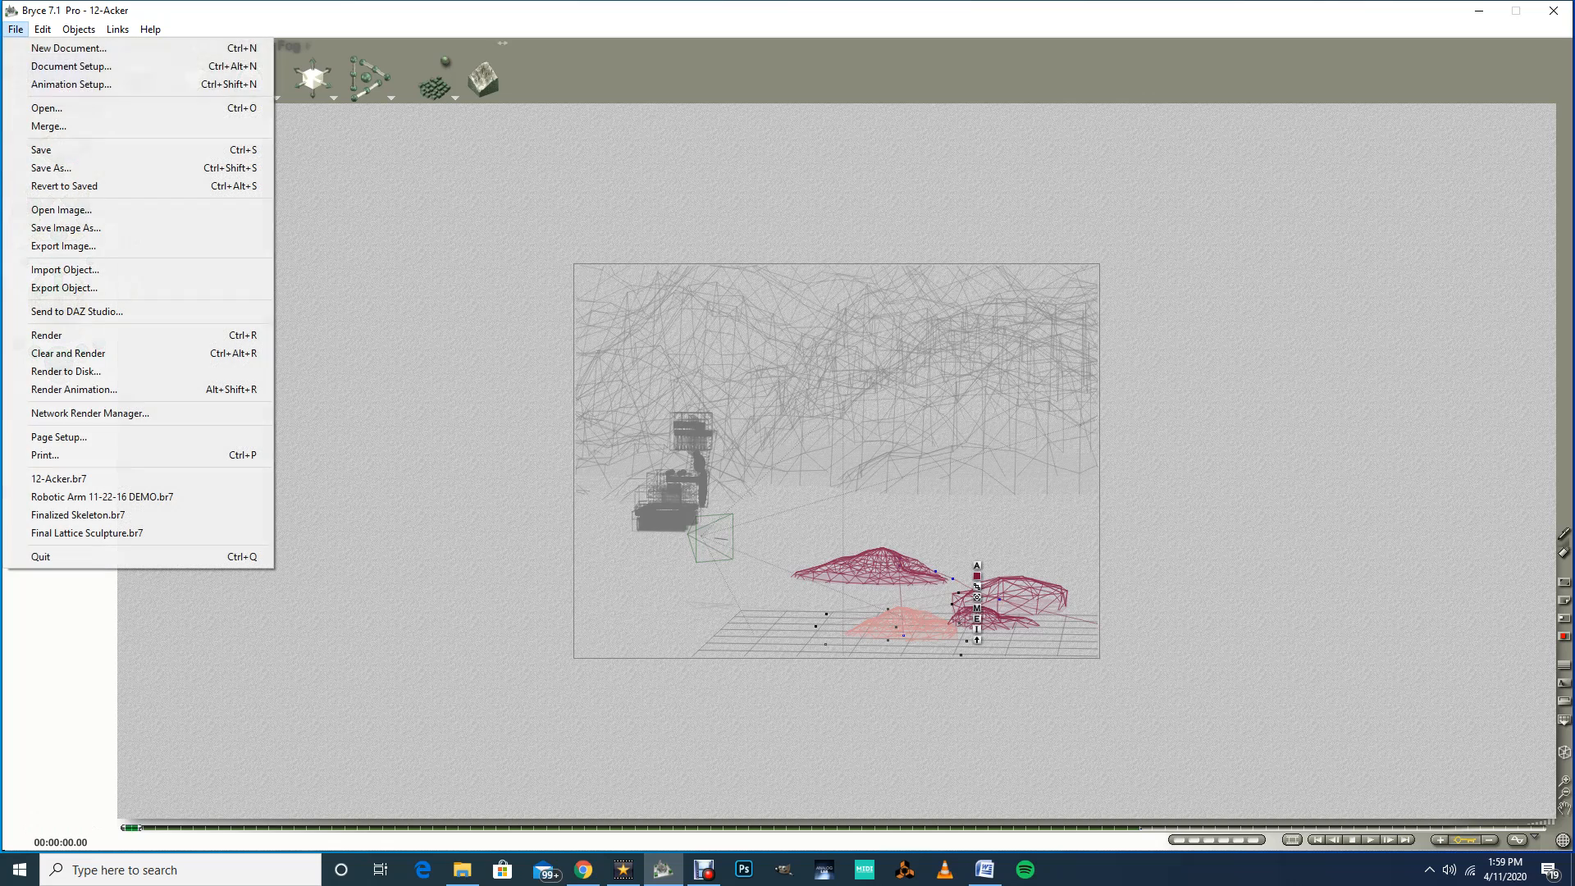
pyautogui.click(41, 149)
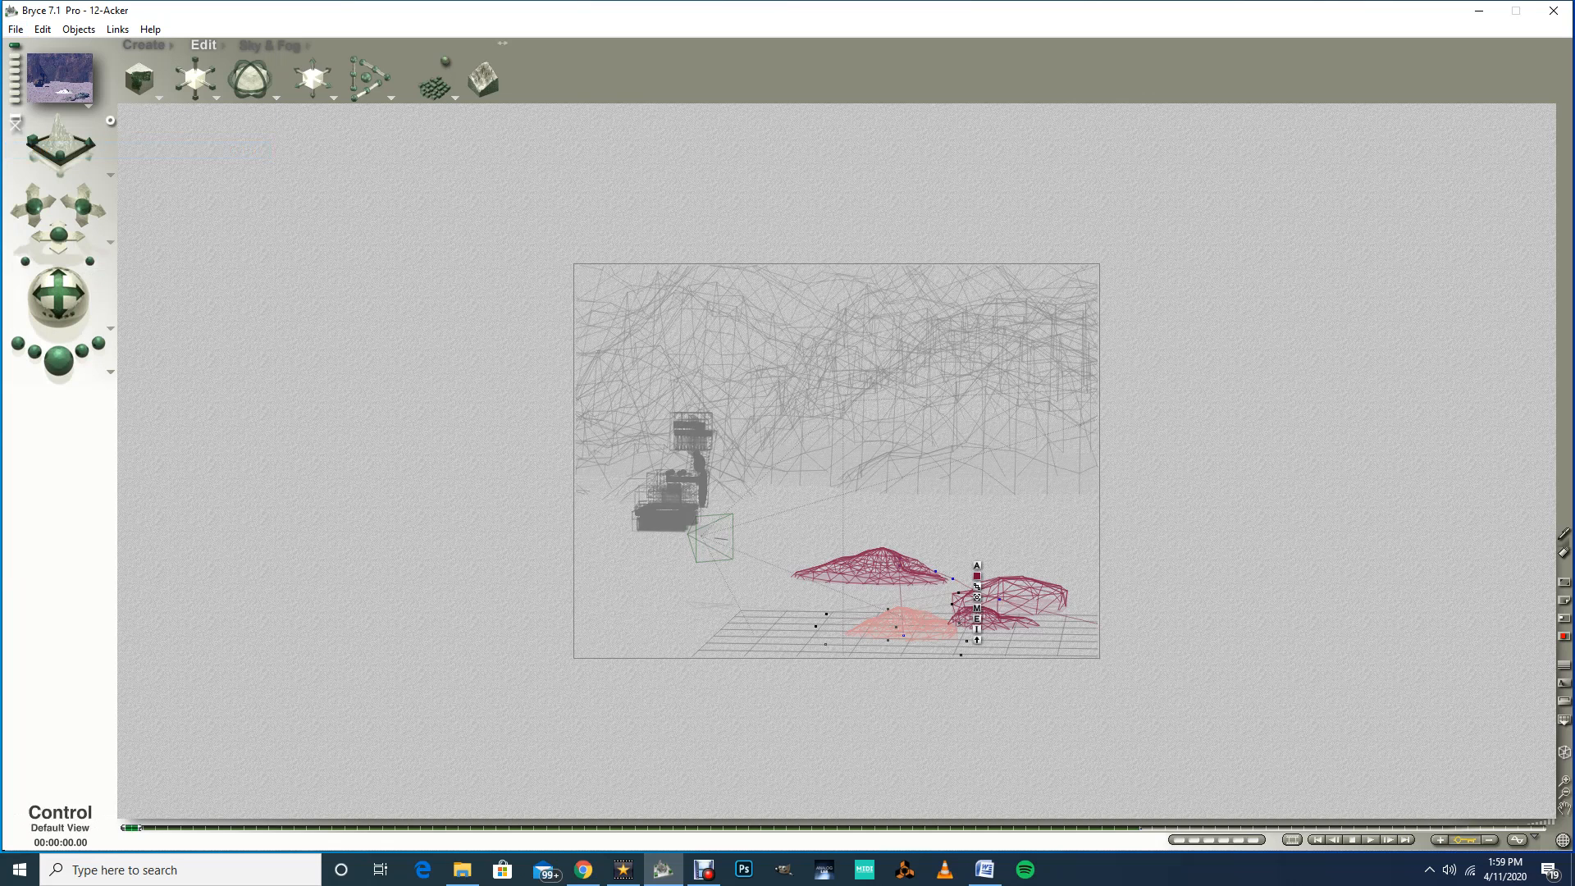
# Step: Open Render Animation and set the compressor to Microsoft MPEG-4 Video Codec V3 with compression control at 100
pyautogui.click(16, 29)
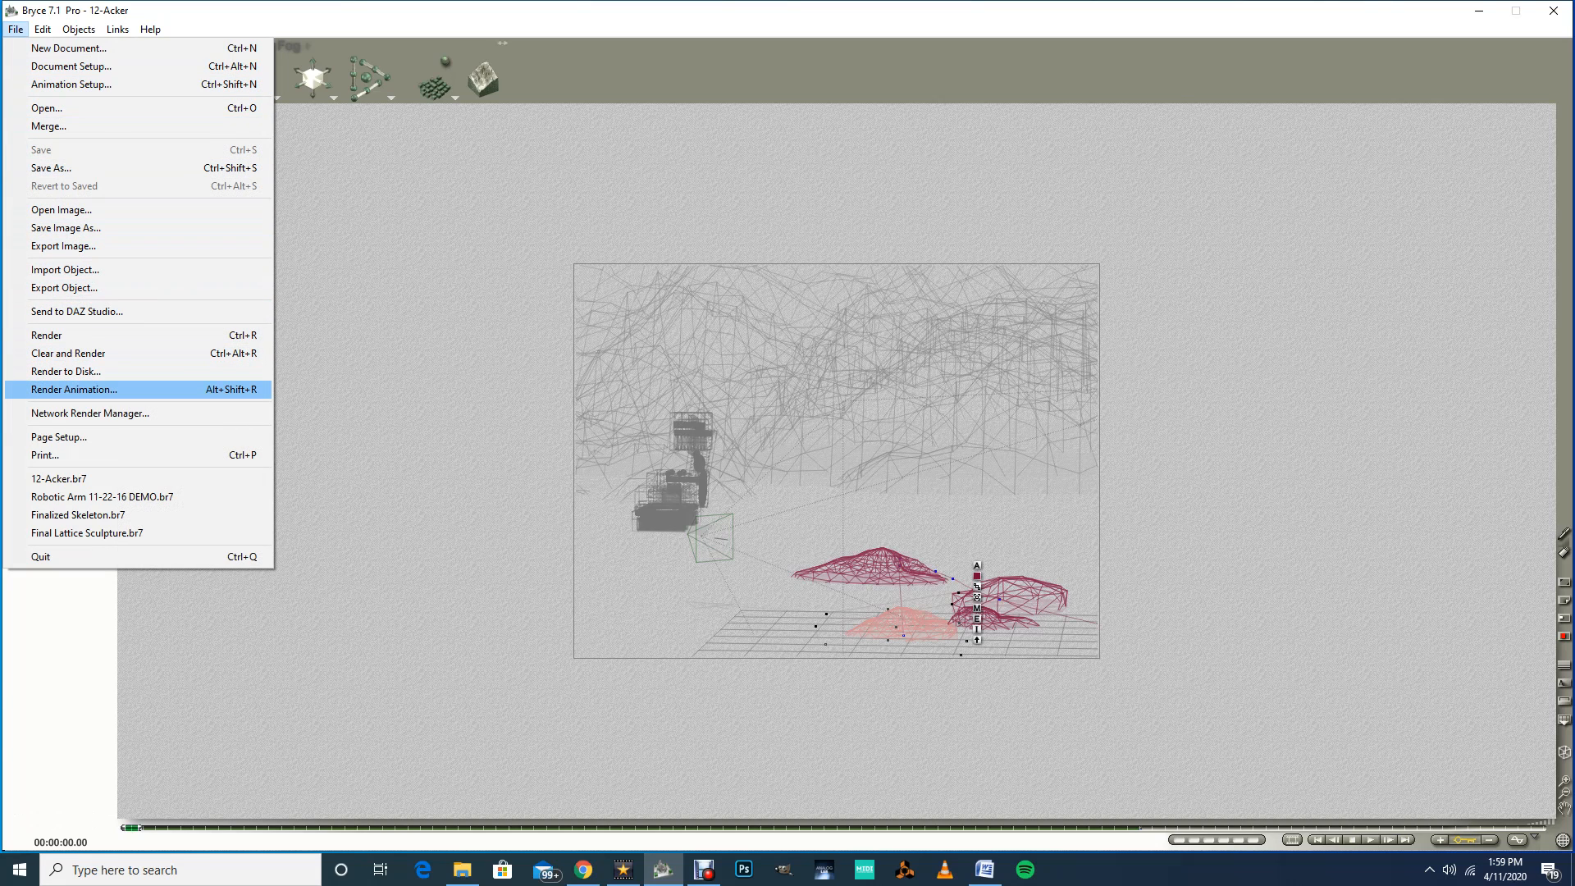
pyautogui.press('Return')
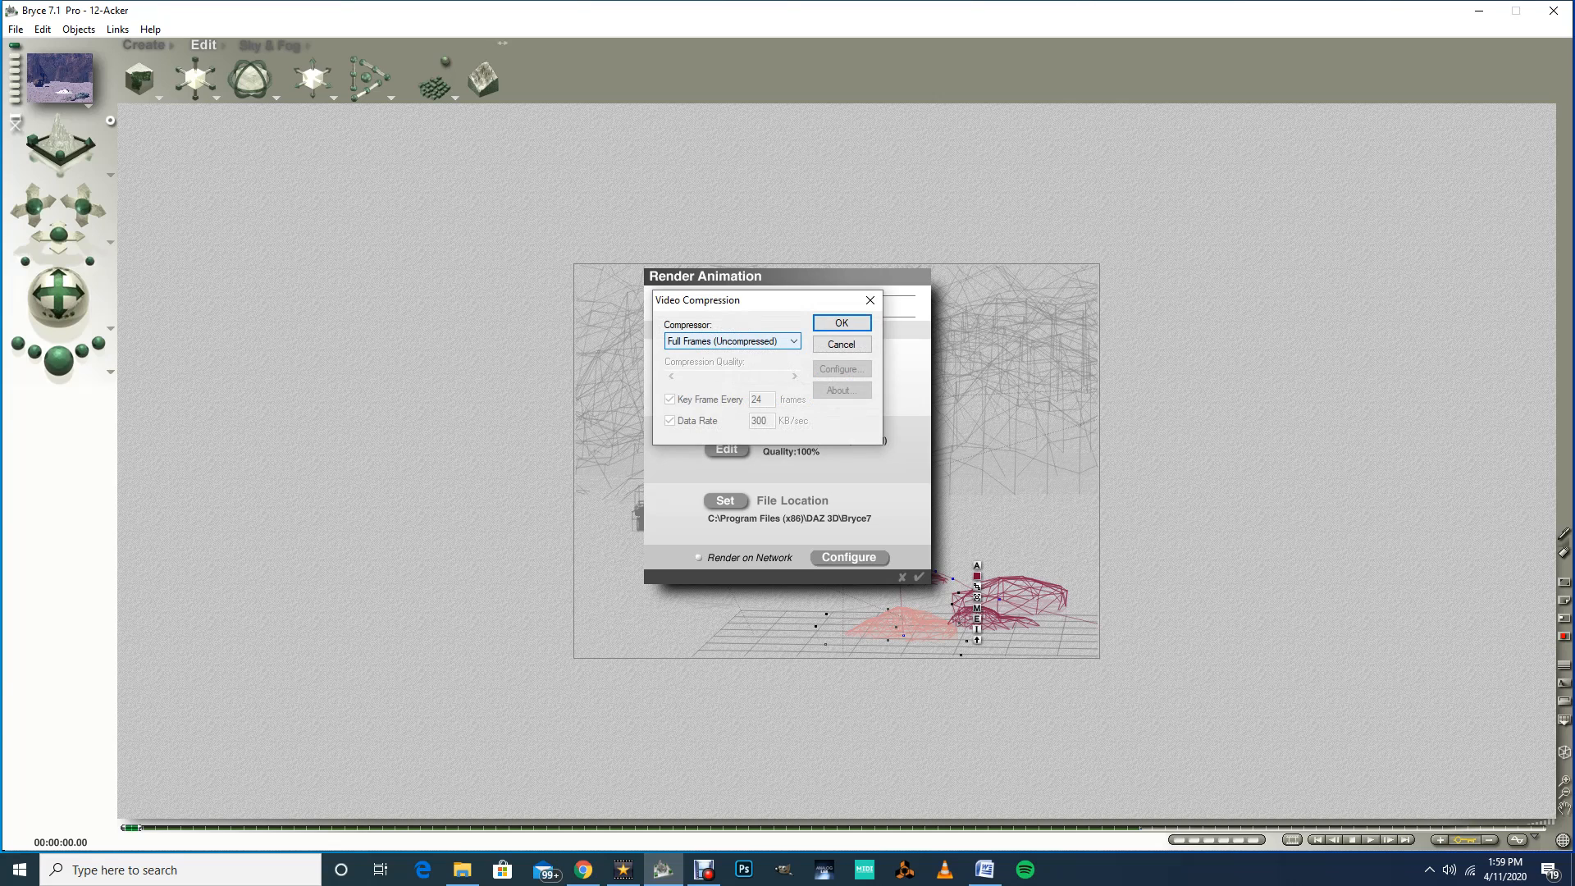
pyautogui.click(767, 341)
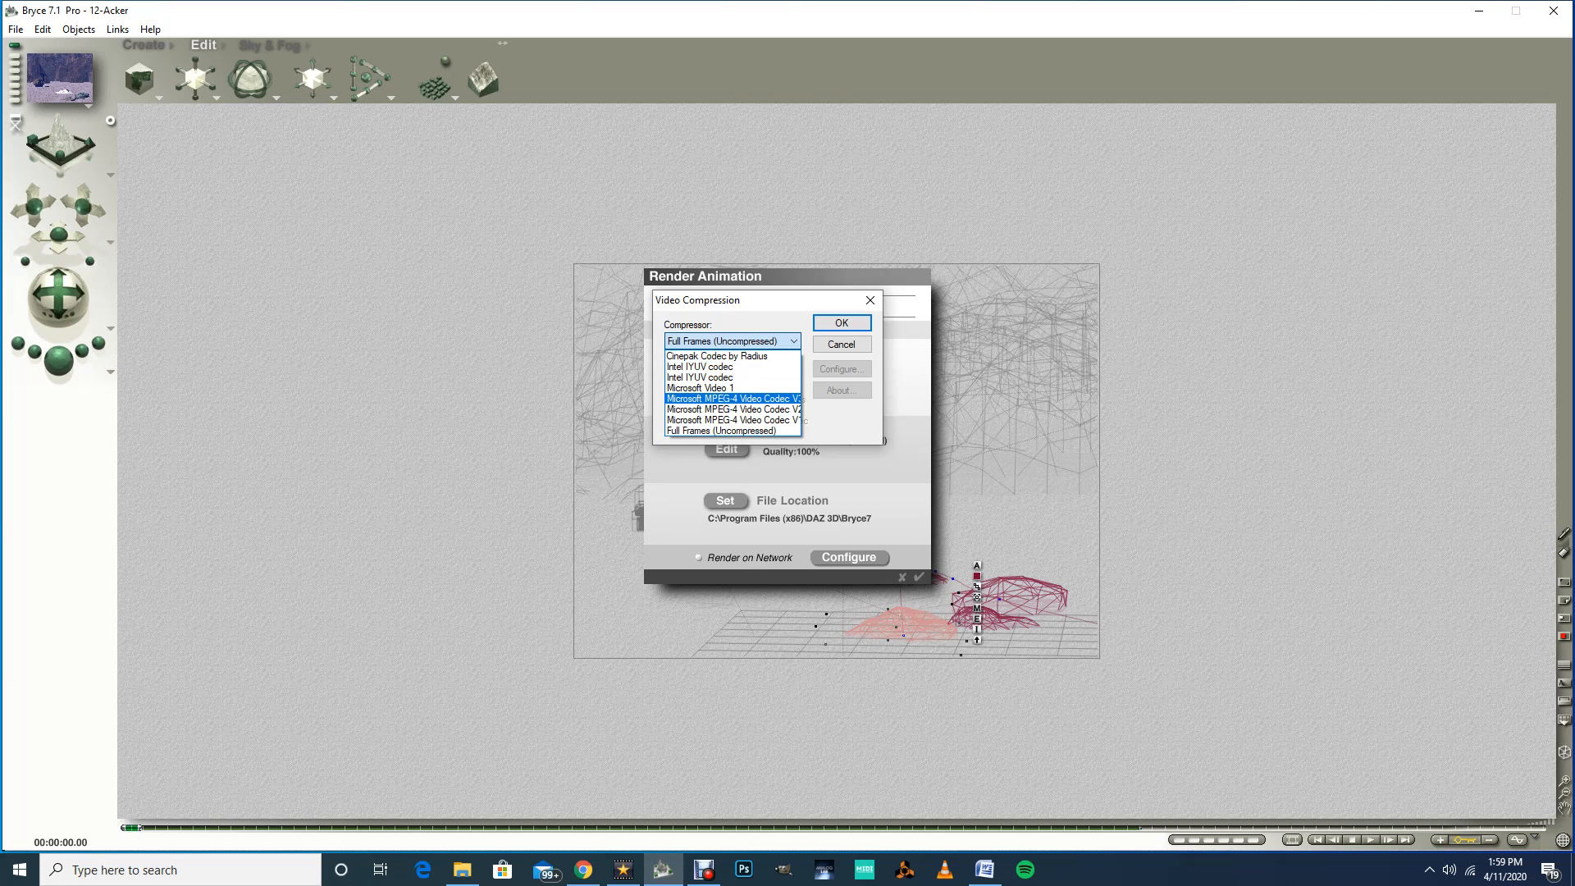
pyautogui.click(732, 398)
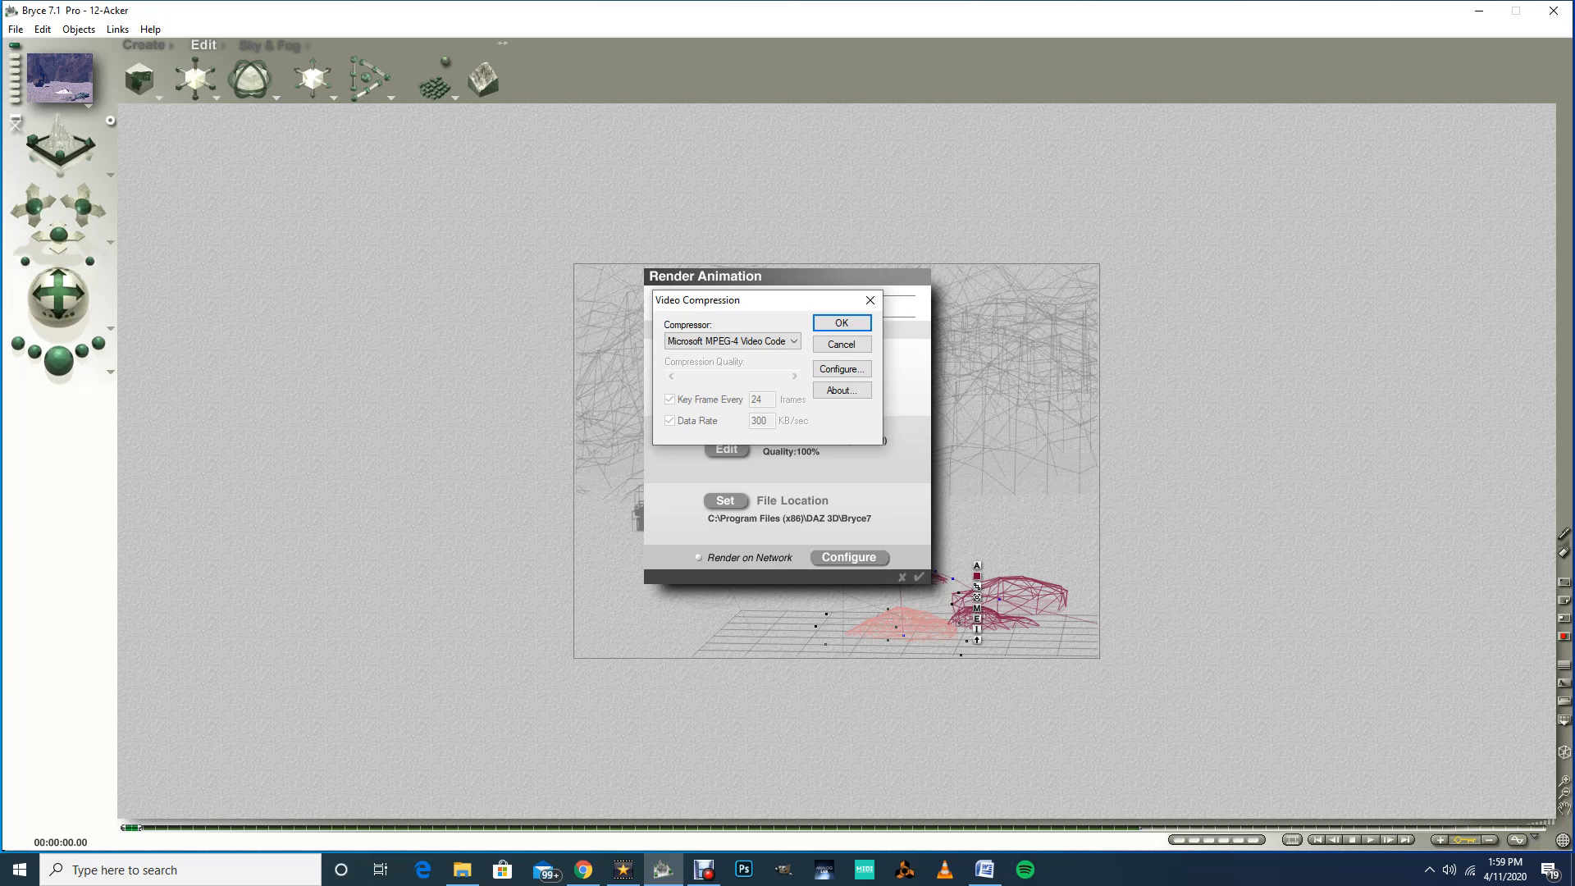
pyautogui.click(841, 368)
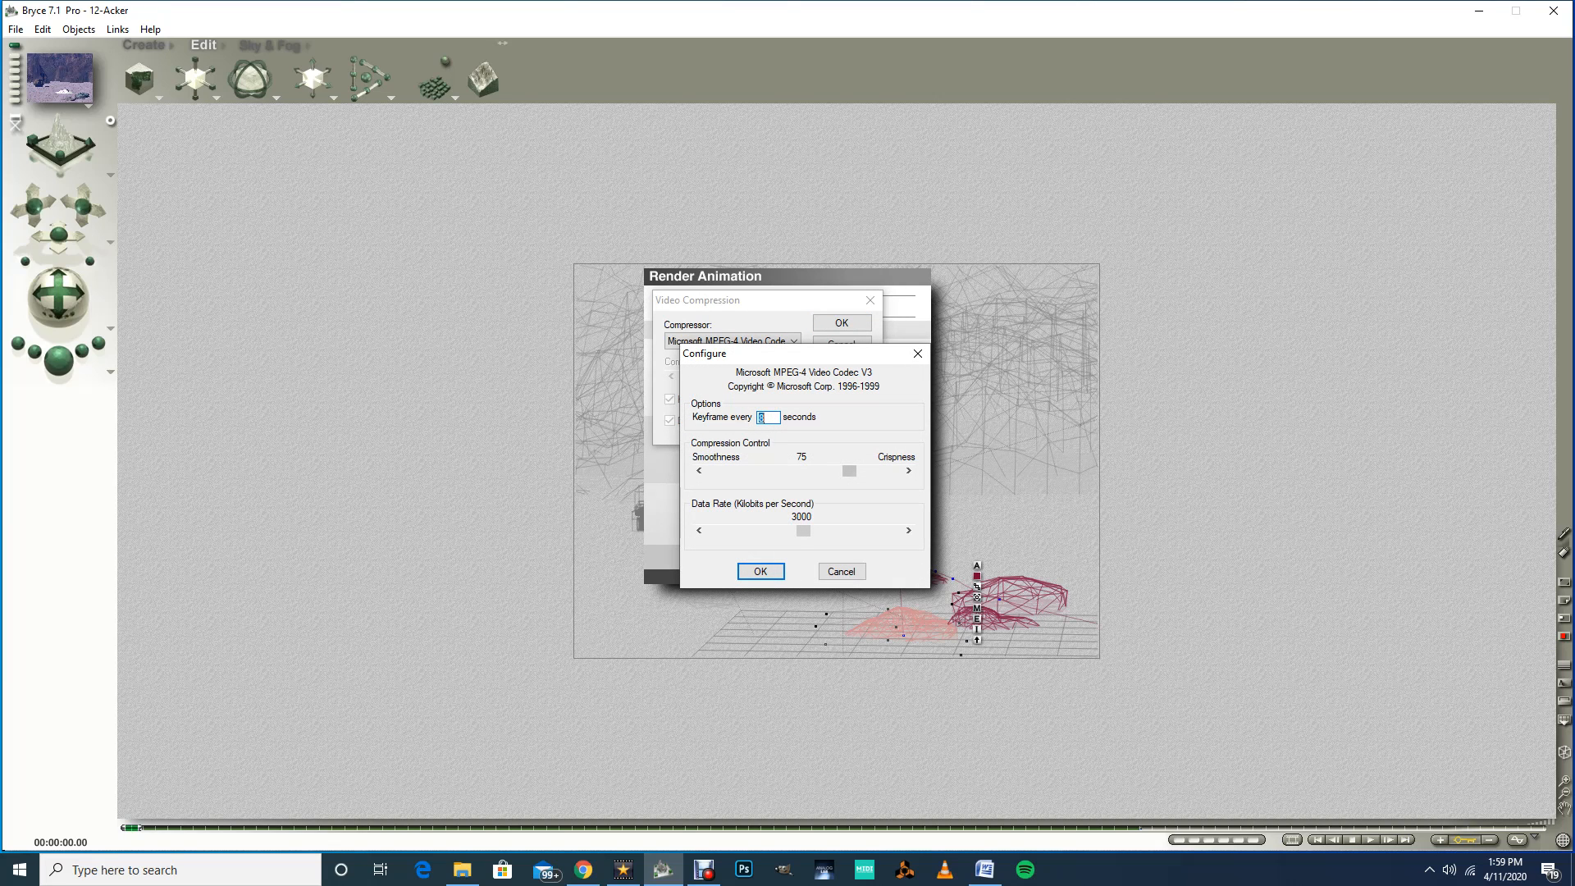
pyautogui.moveTo(849, 471); pyautogui.dragTo(895, 470)
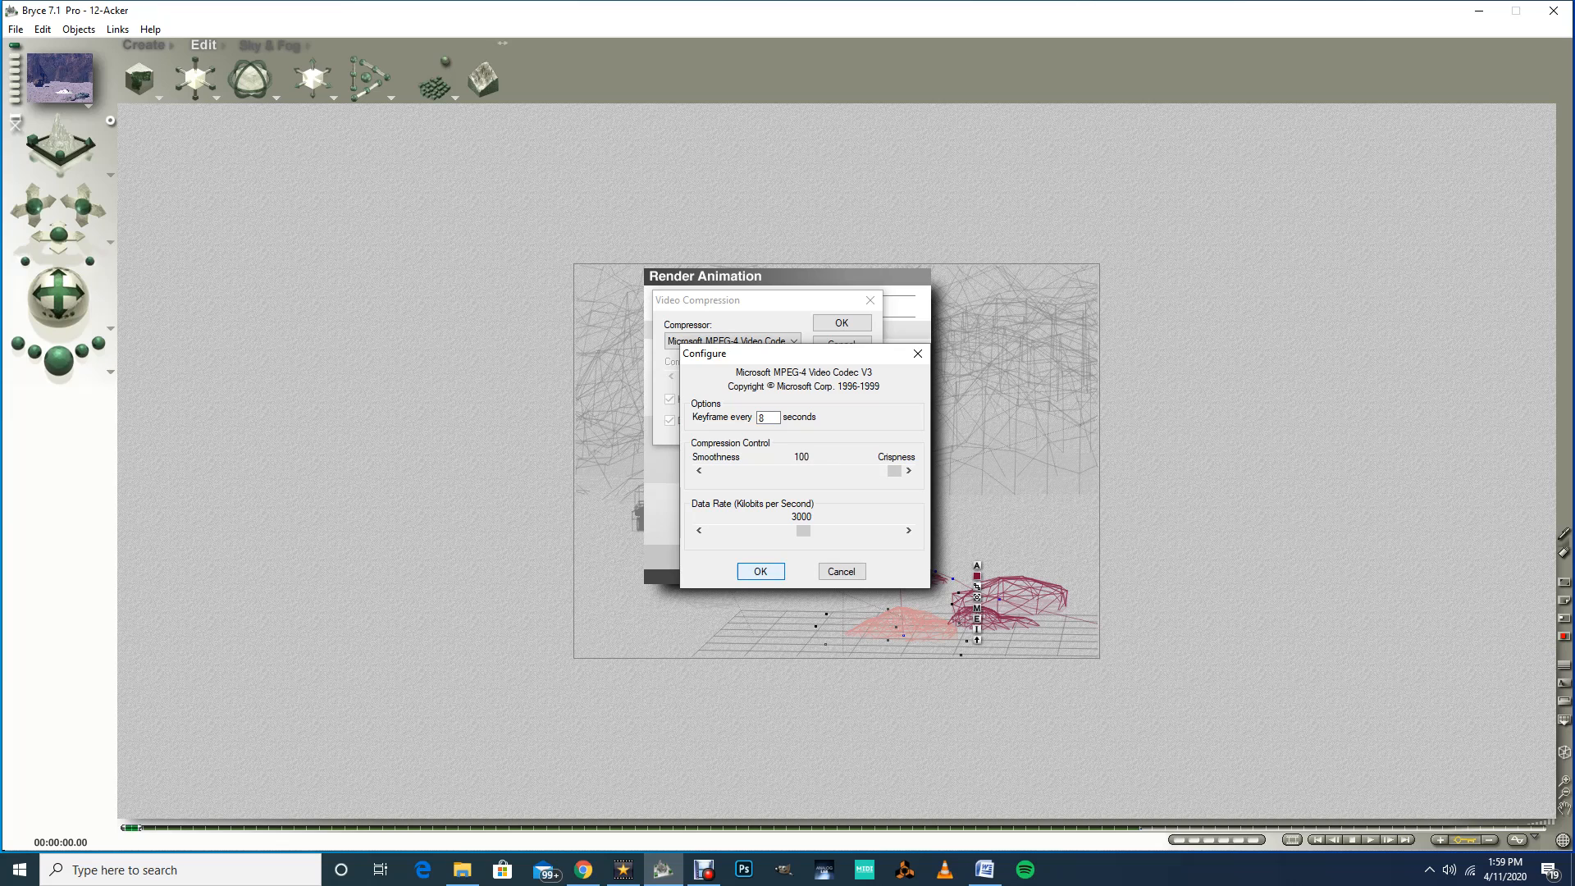
pyautogui.click(760, 570)
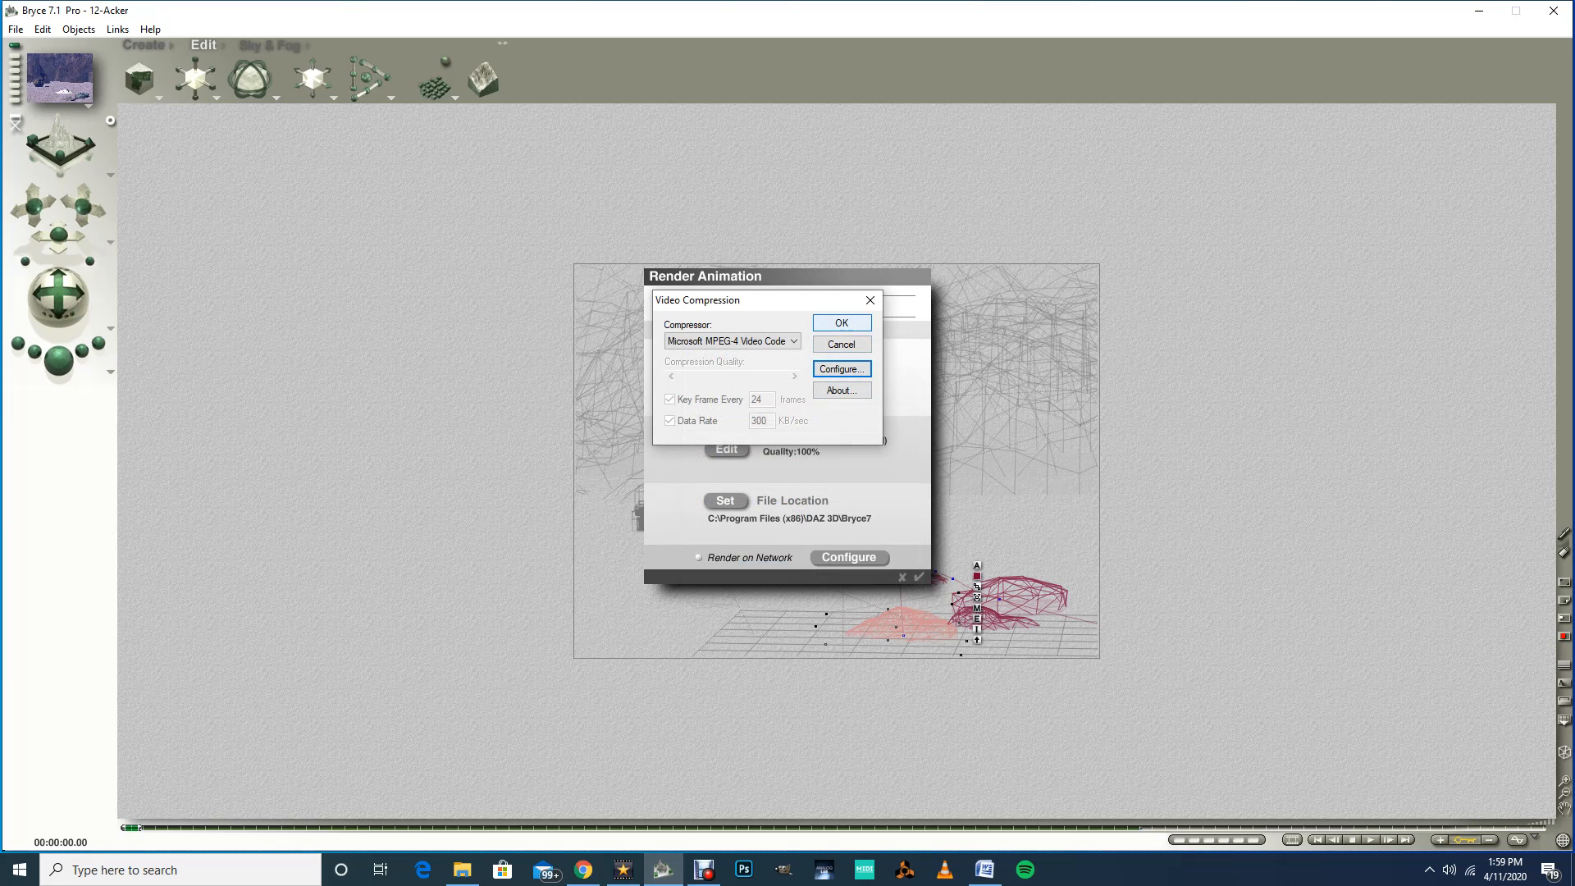
pyautogui.click(841, 322)
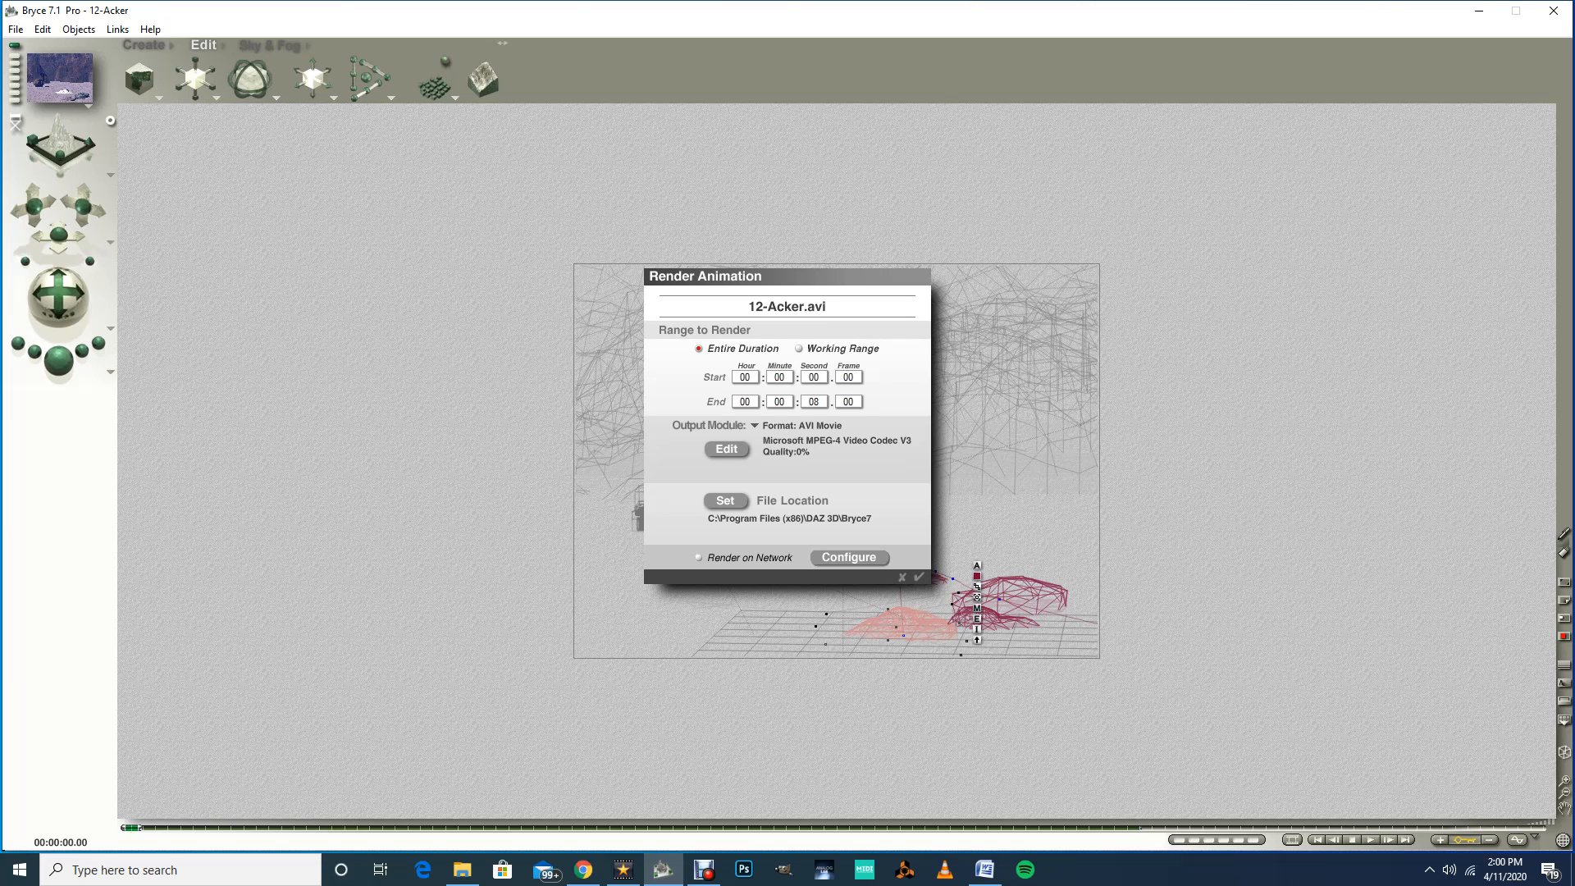
# Step: Set the animation's output file location to the Desktop as 12-Acker and try to render the animation
pyautogui.click(726, 501)
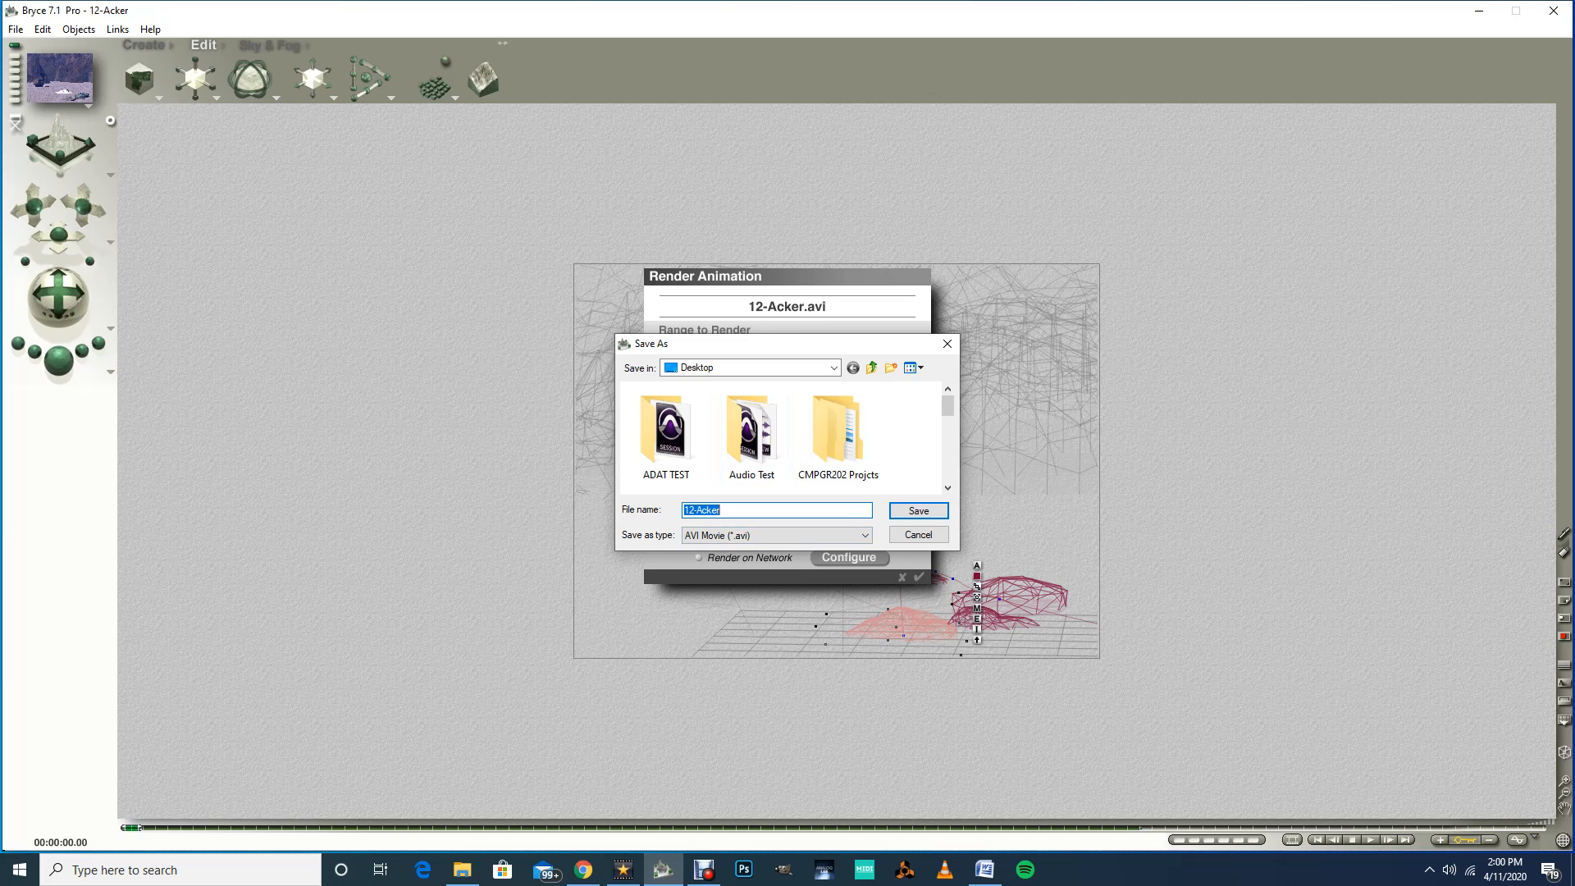
pyautogui.click(919, 510)
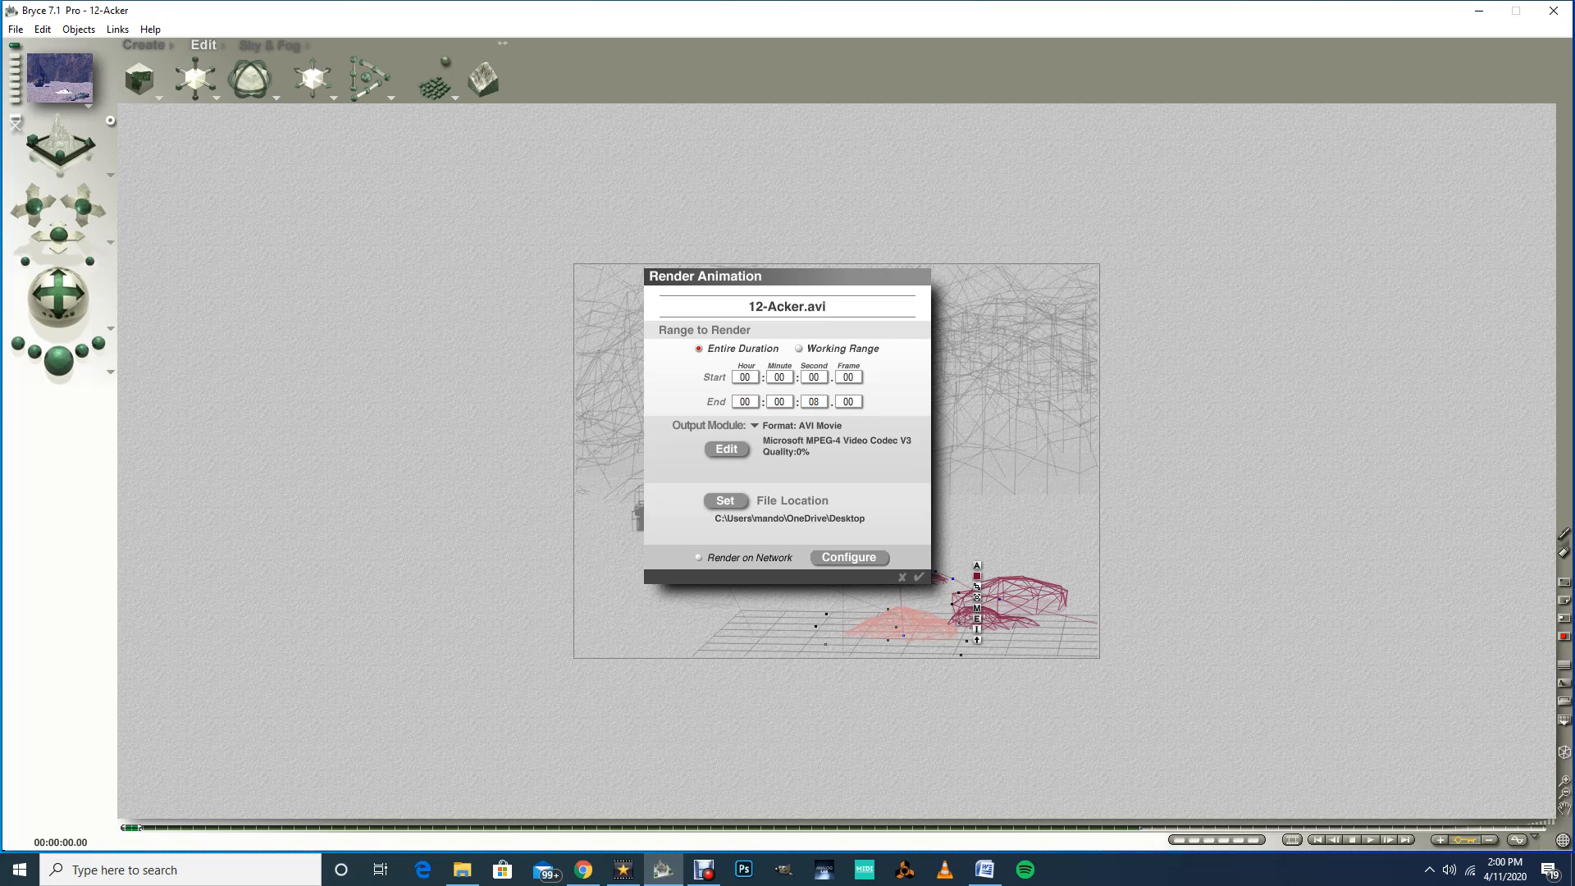
pyautogui.click(919, 577)
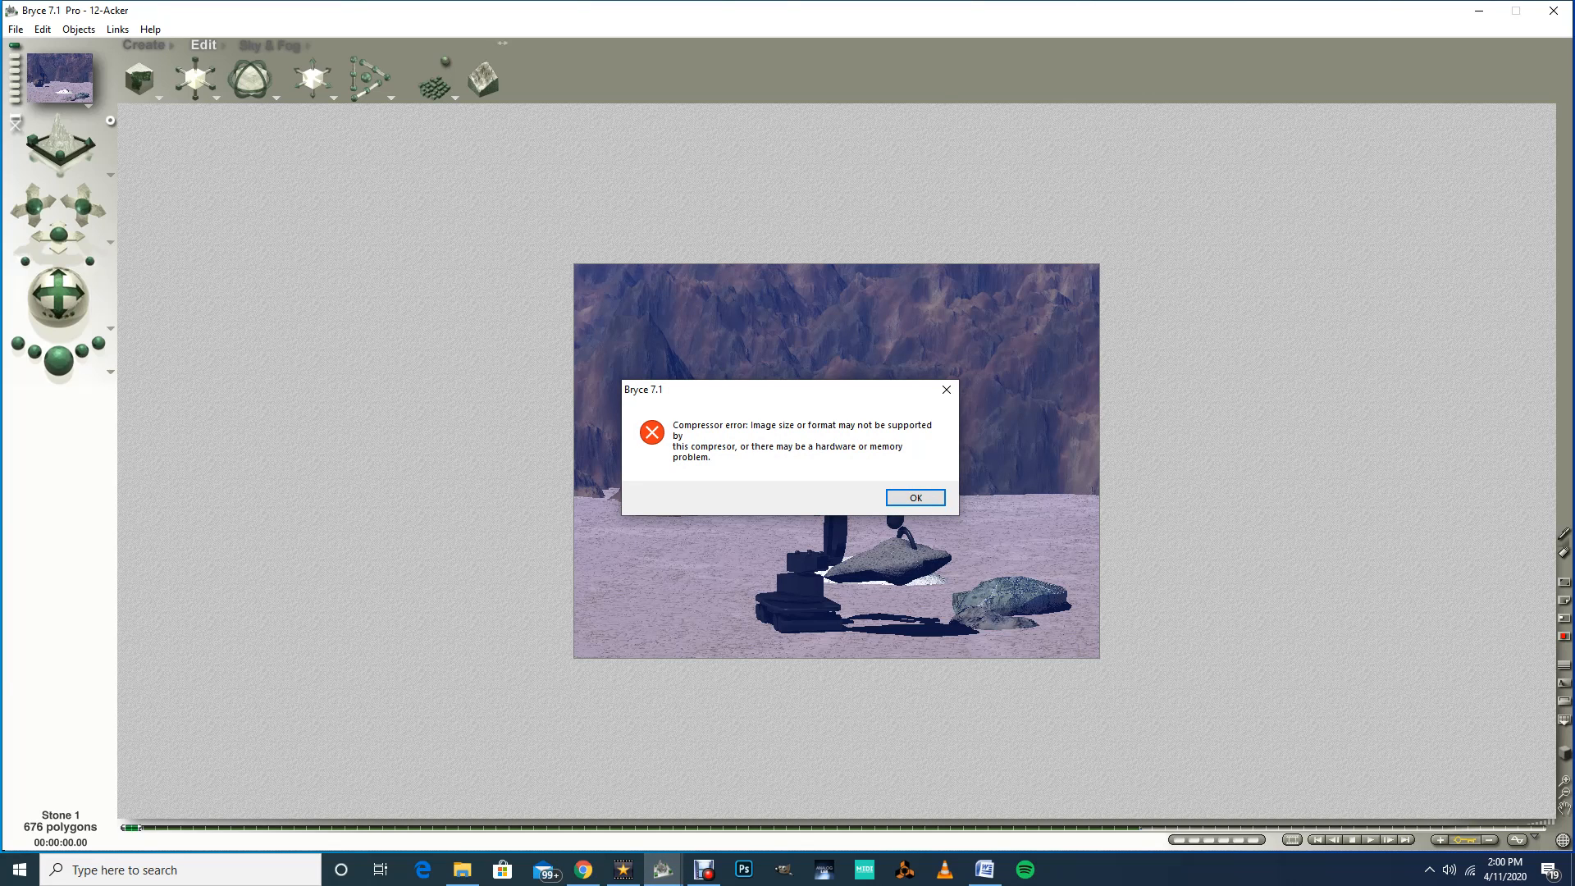
pyautogui.click(915, 498)
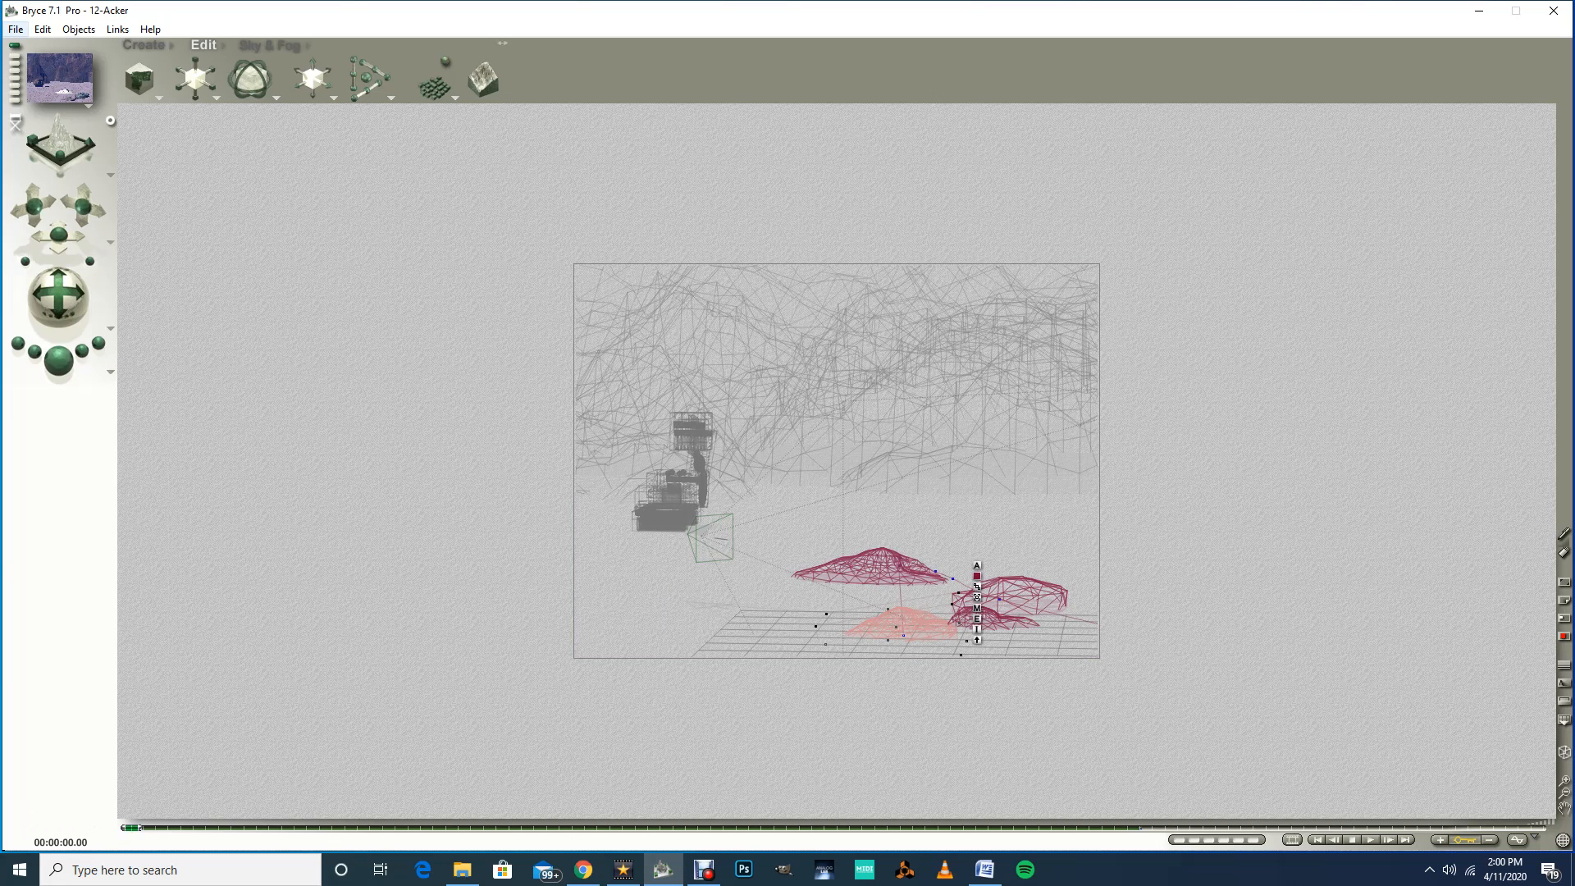
# Step: Reopen Render Animation and switch the video compressor to Microsoft Video 1
pyautogui.click(15, 28)
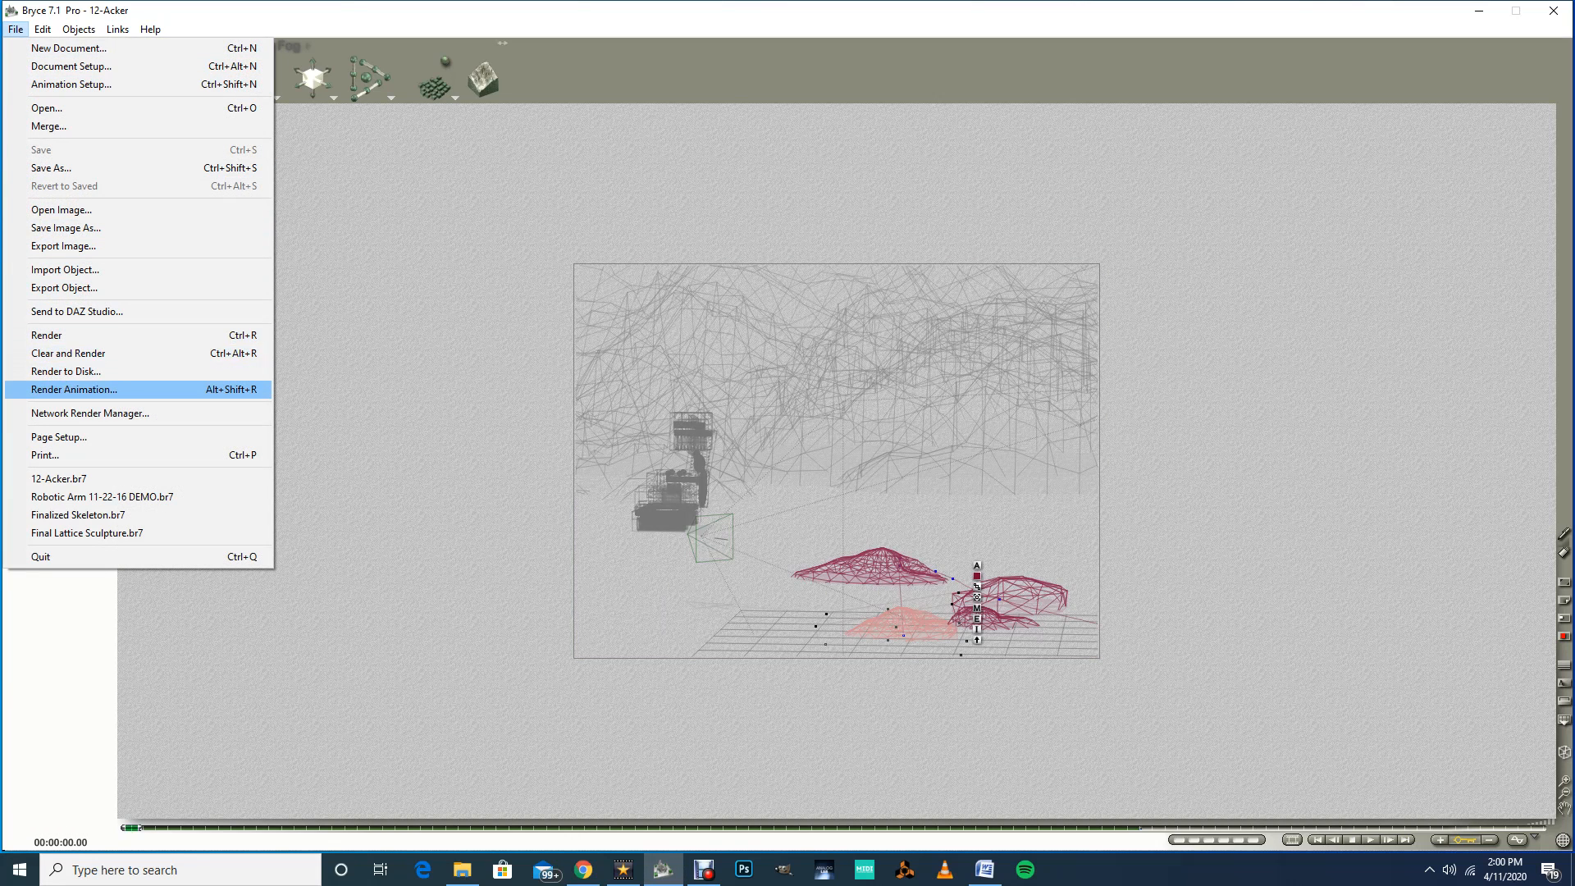
pyautogui.click(74, 389)
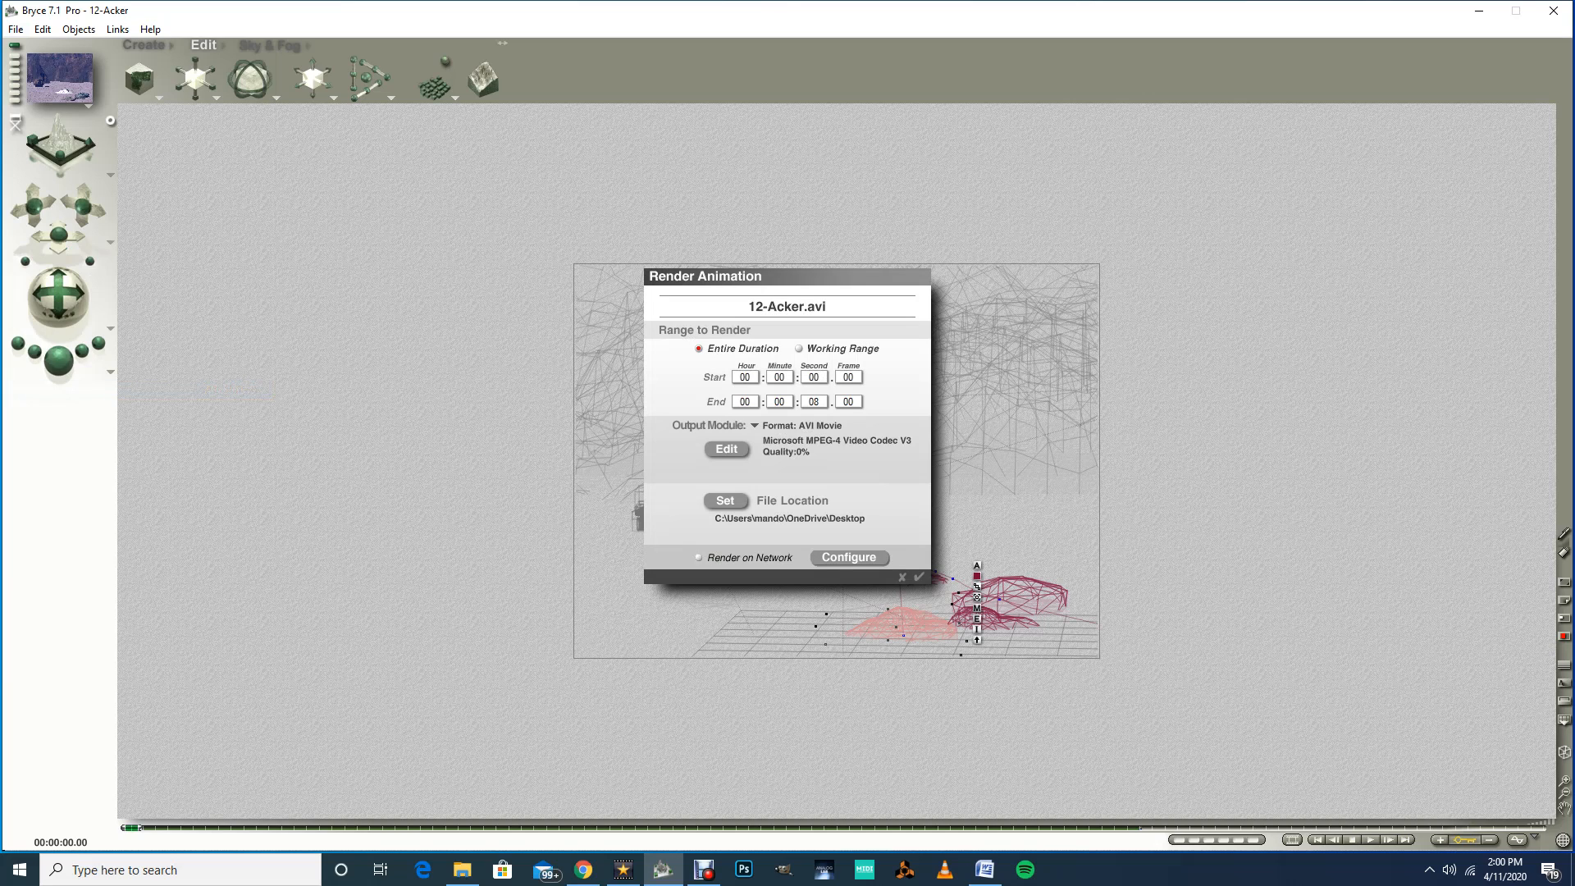
pyautogui.click(726, 449)
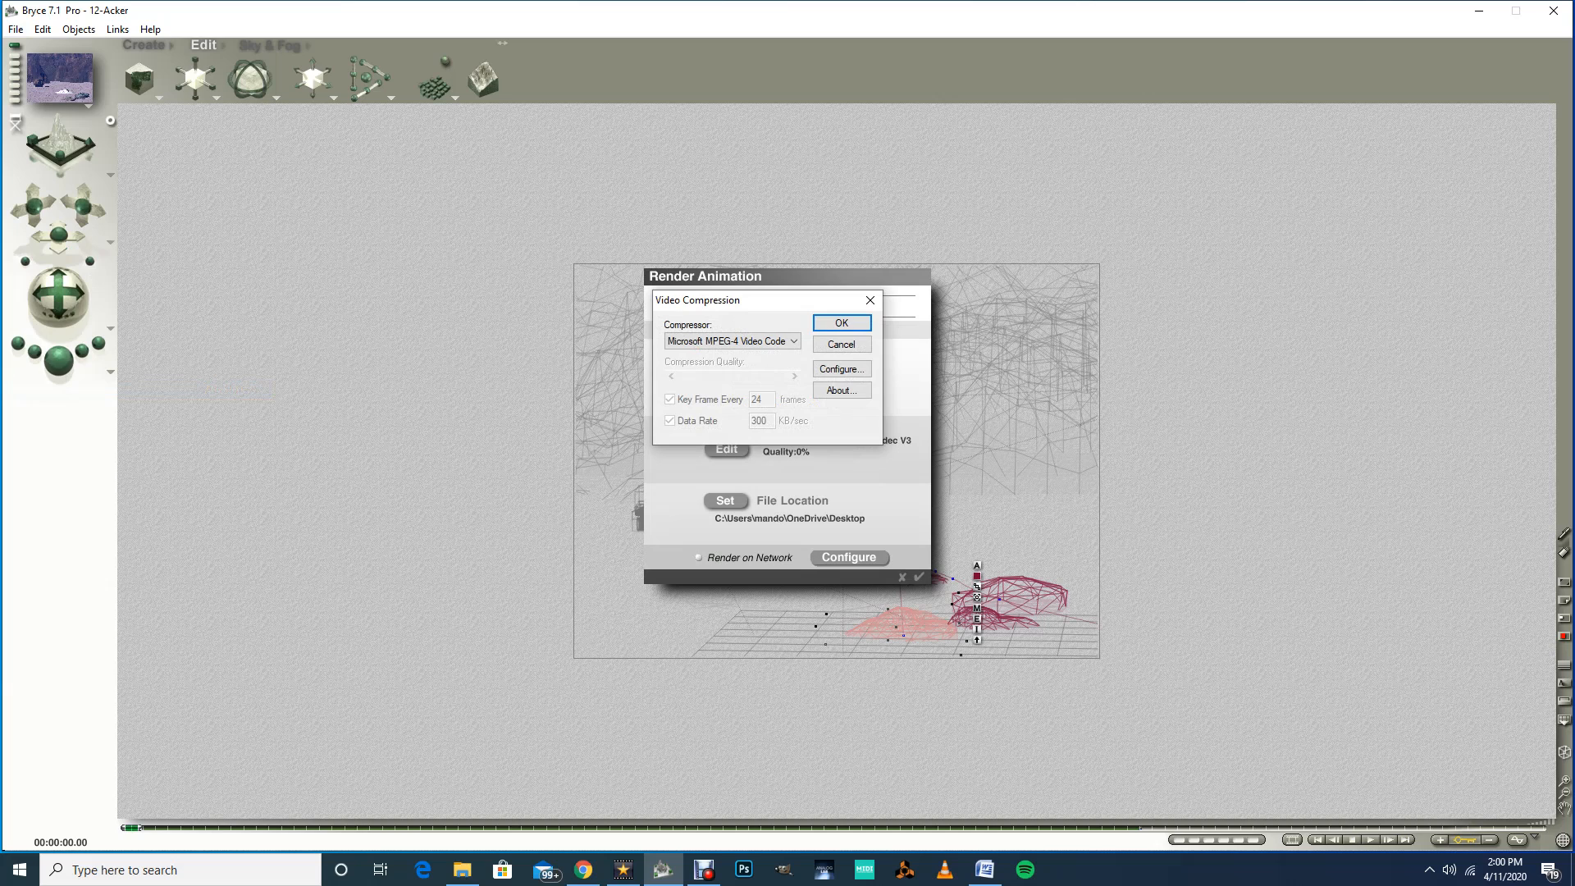
pyautogui.click(732, 341)
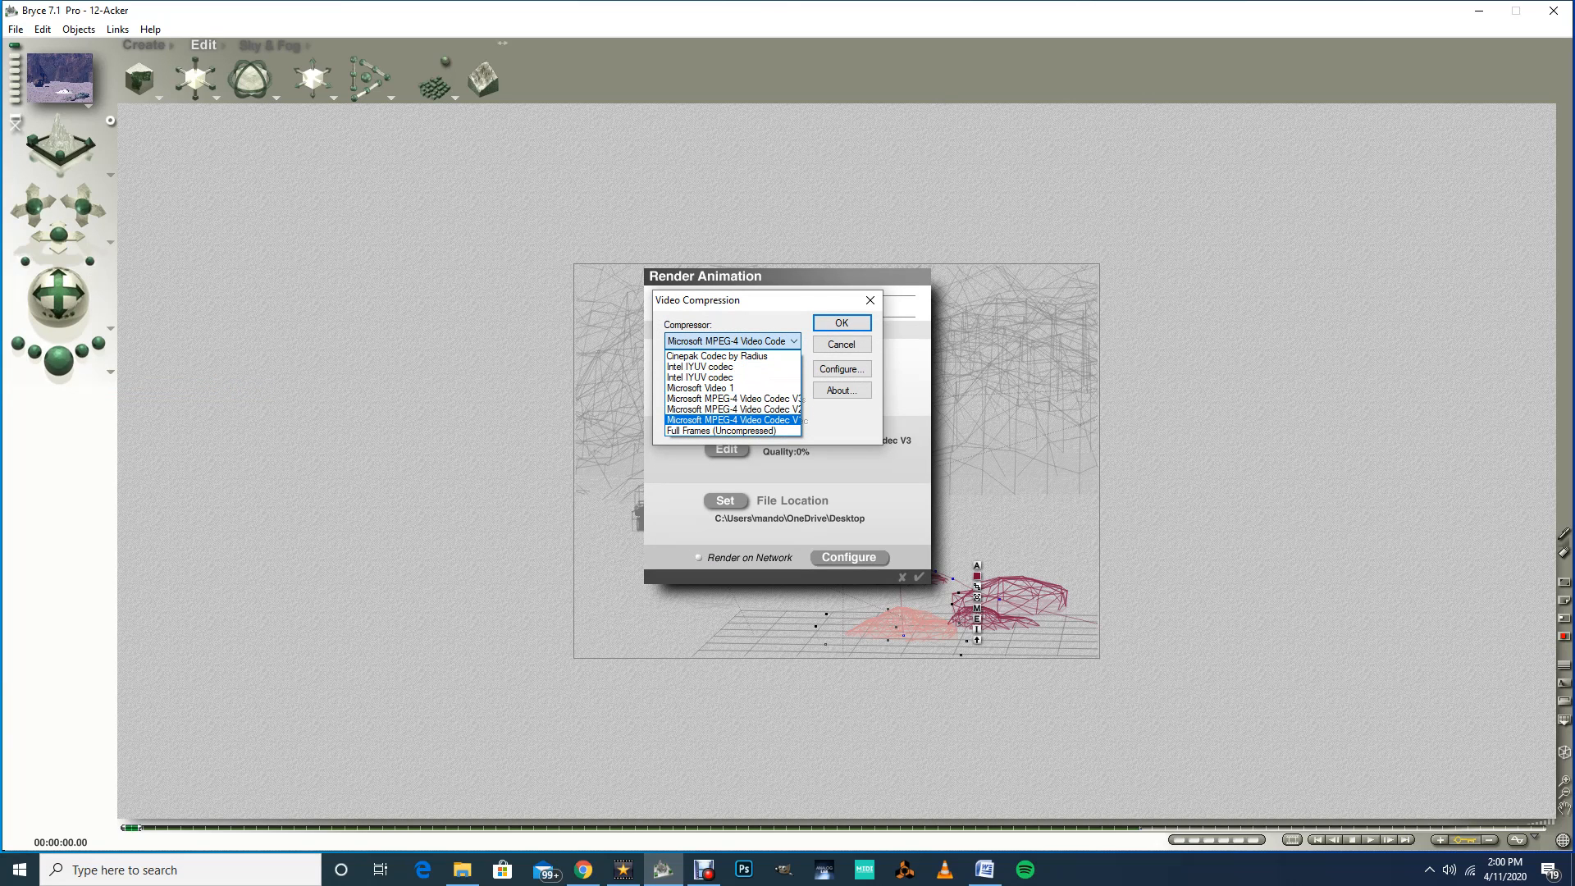
pyautogui.click(699, 387)
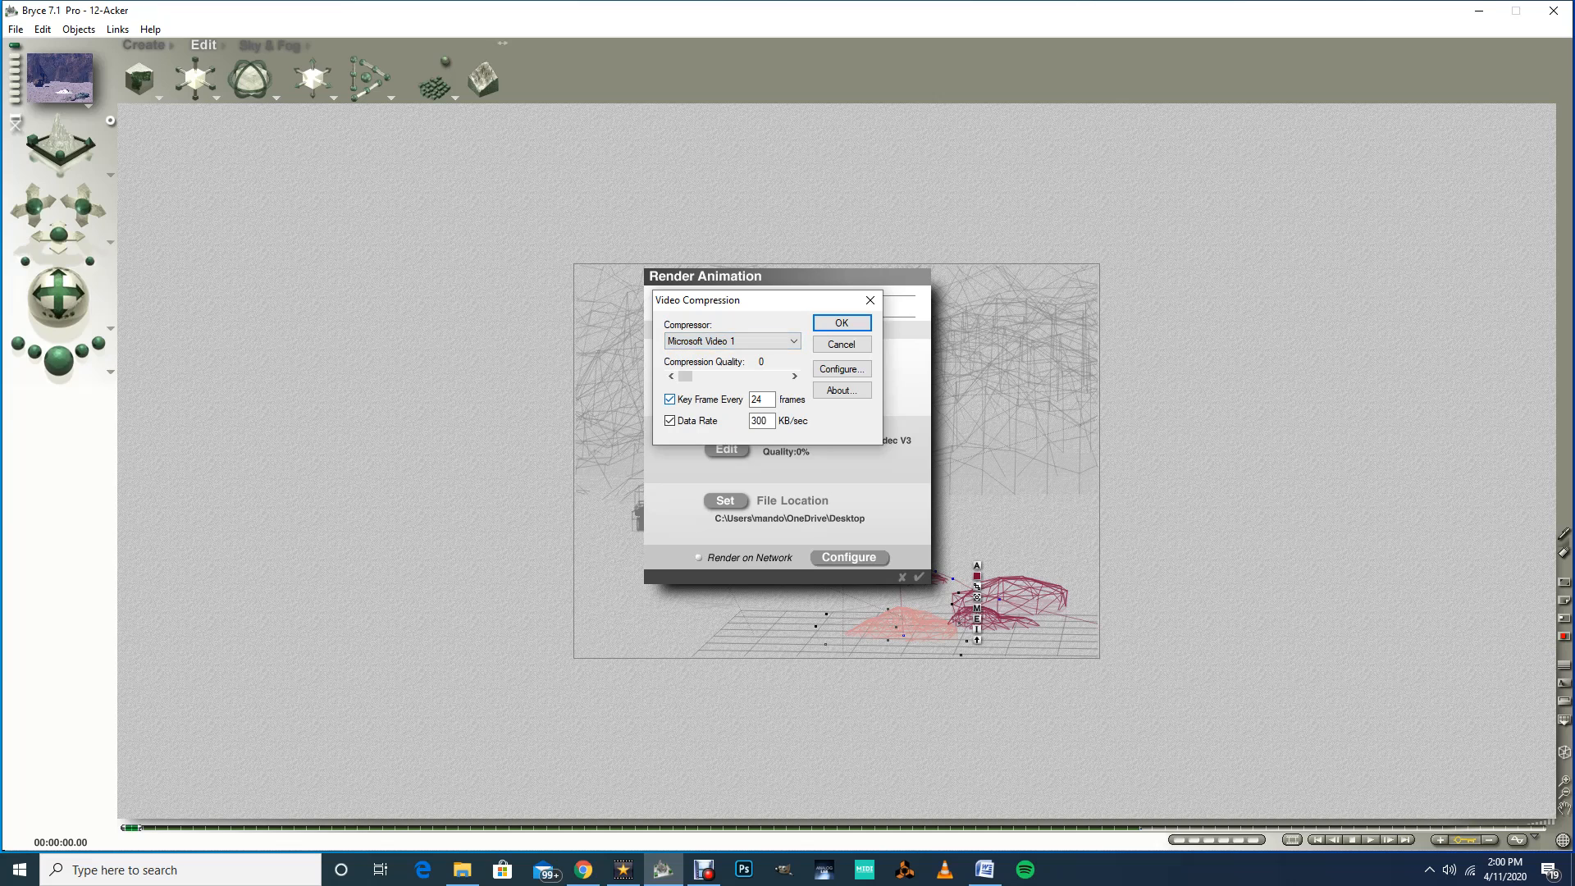
# Step: Set the compression quality to 100 and the temporal quality ratio to 1.00, then accept the compression settings
pyautogui.moveTo(685, 376); pyautogui.dragTo(781, 377)
pyautogui.click(841, 369)
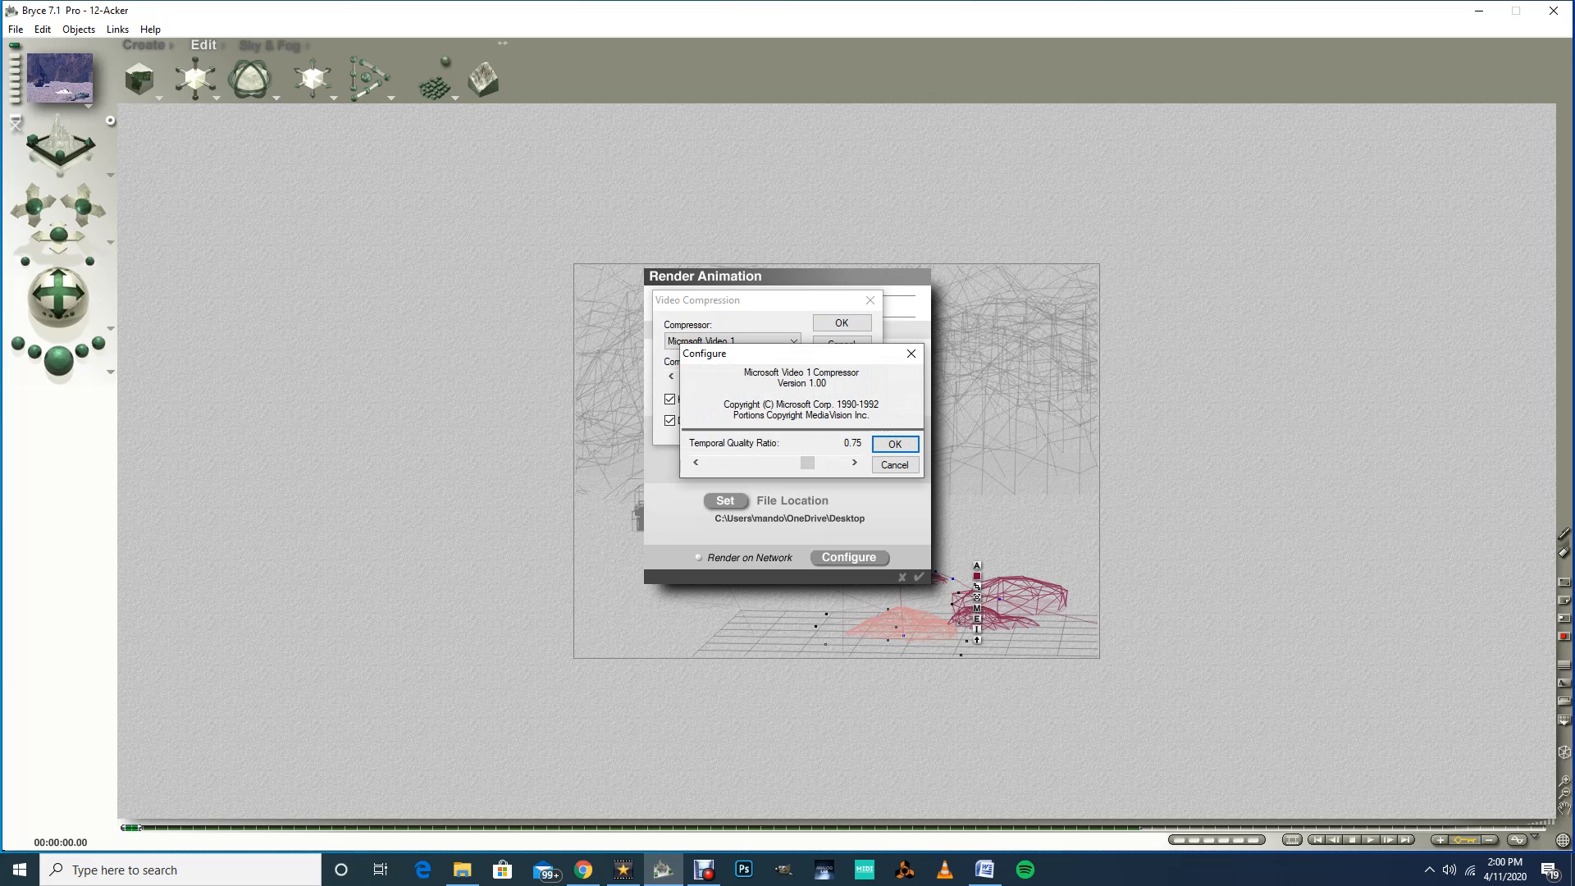
pyautogui.moveTo(807, 463); pyautogui.dragTo(842, 463)
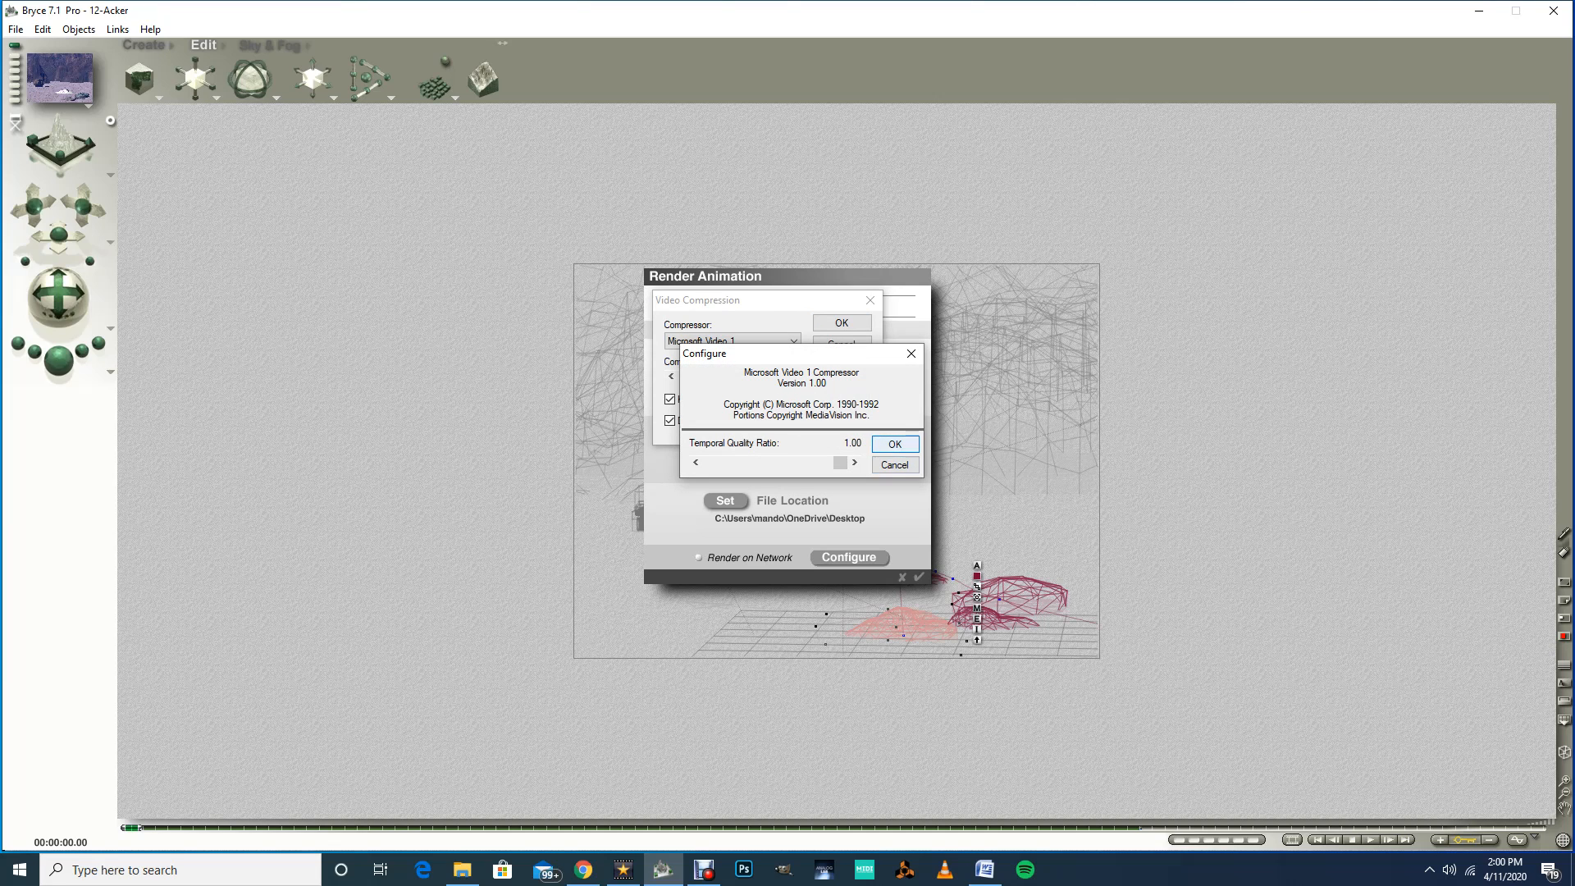
pyautogui.press('Return')
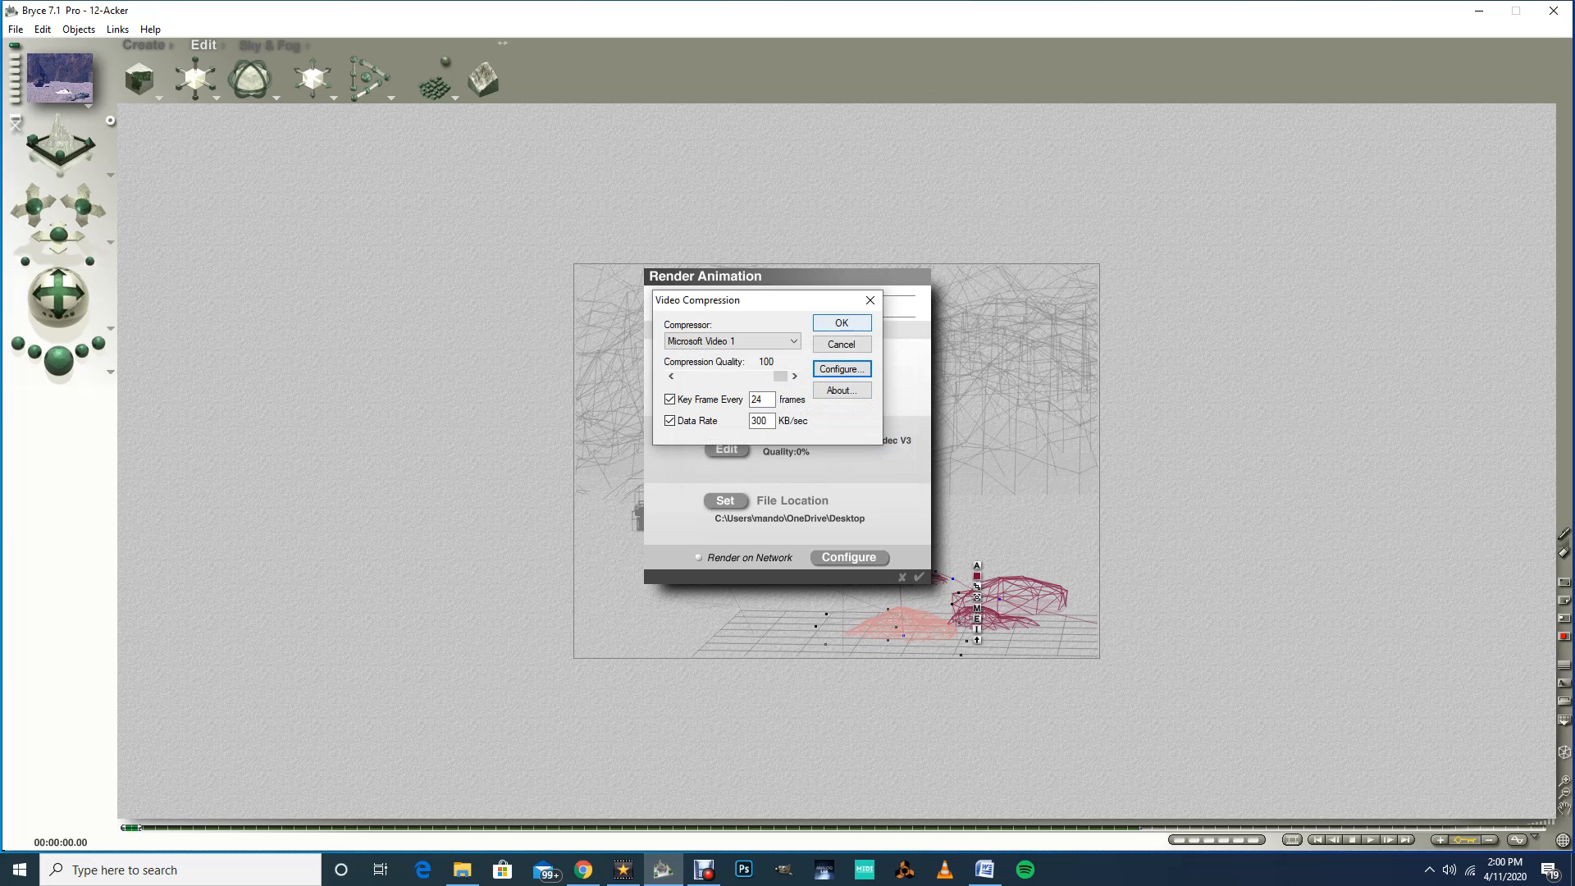
pyautogui.click(841, 322)
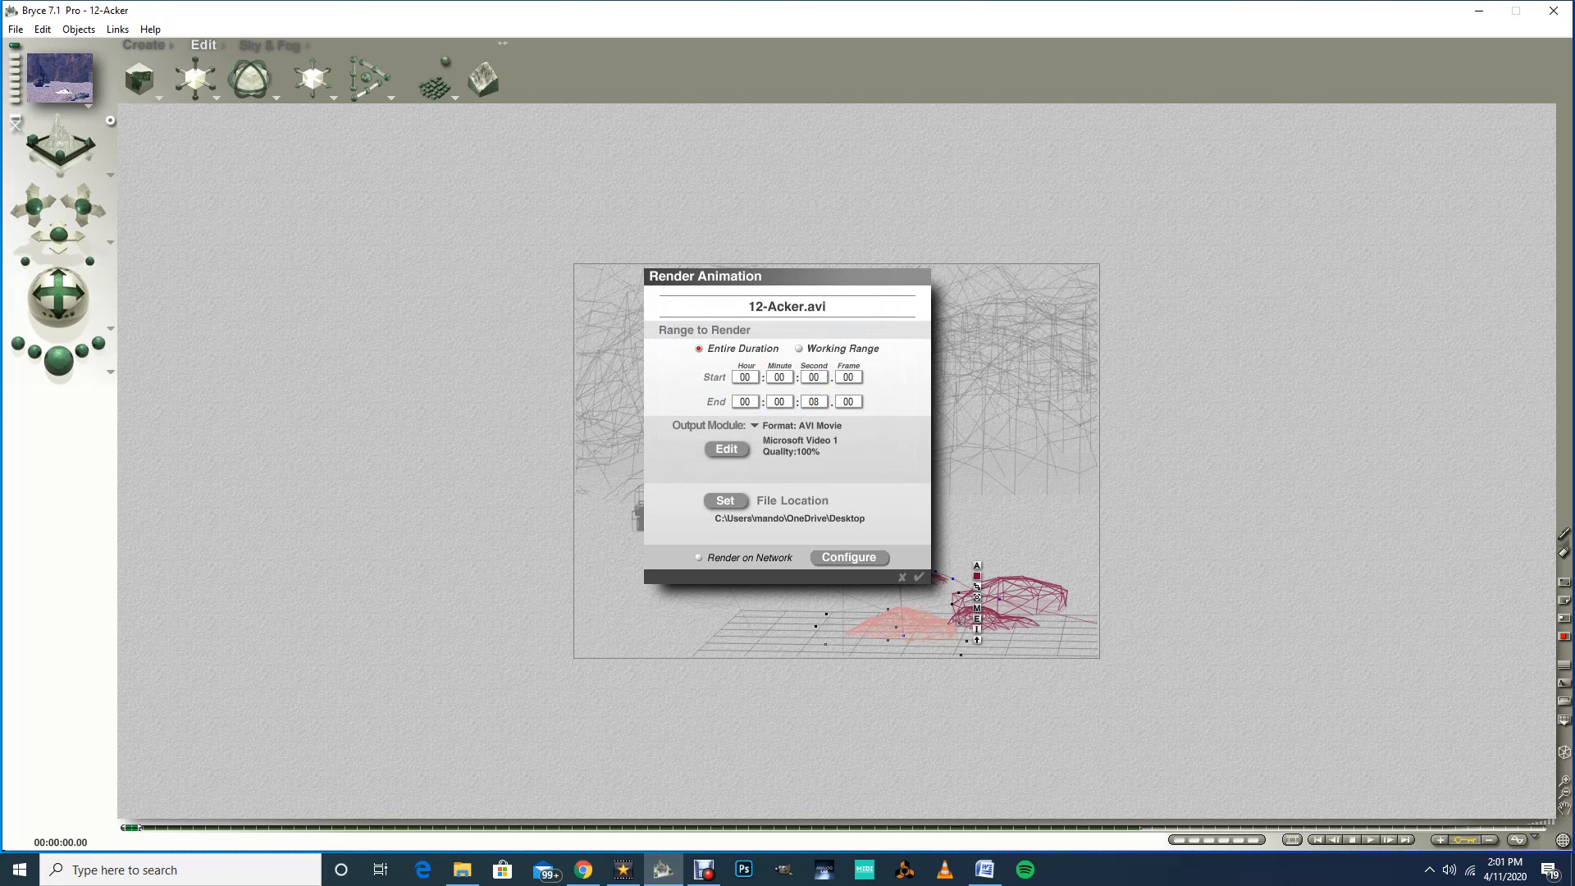
# Step: Set the output file as 12-Acker on the Desktop, replacing the existing file, and render the animation
pyautogui.click(725, 500)
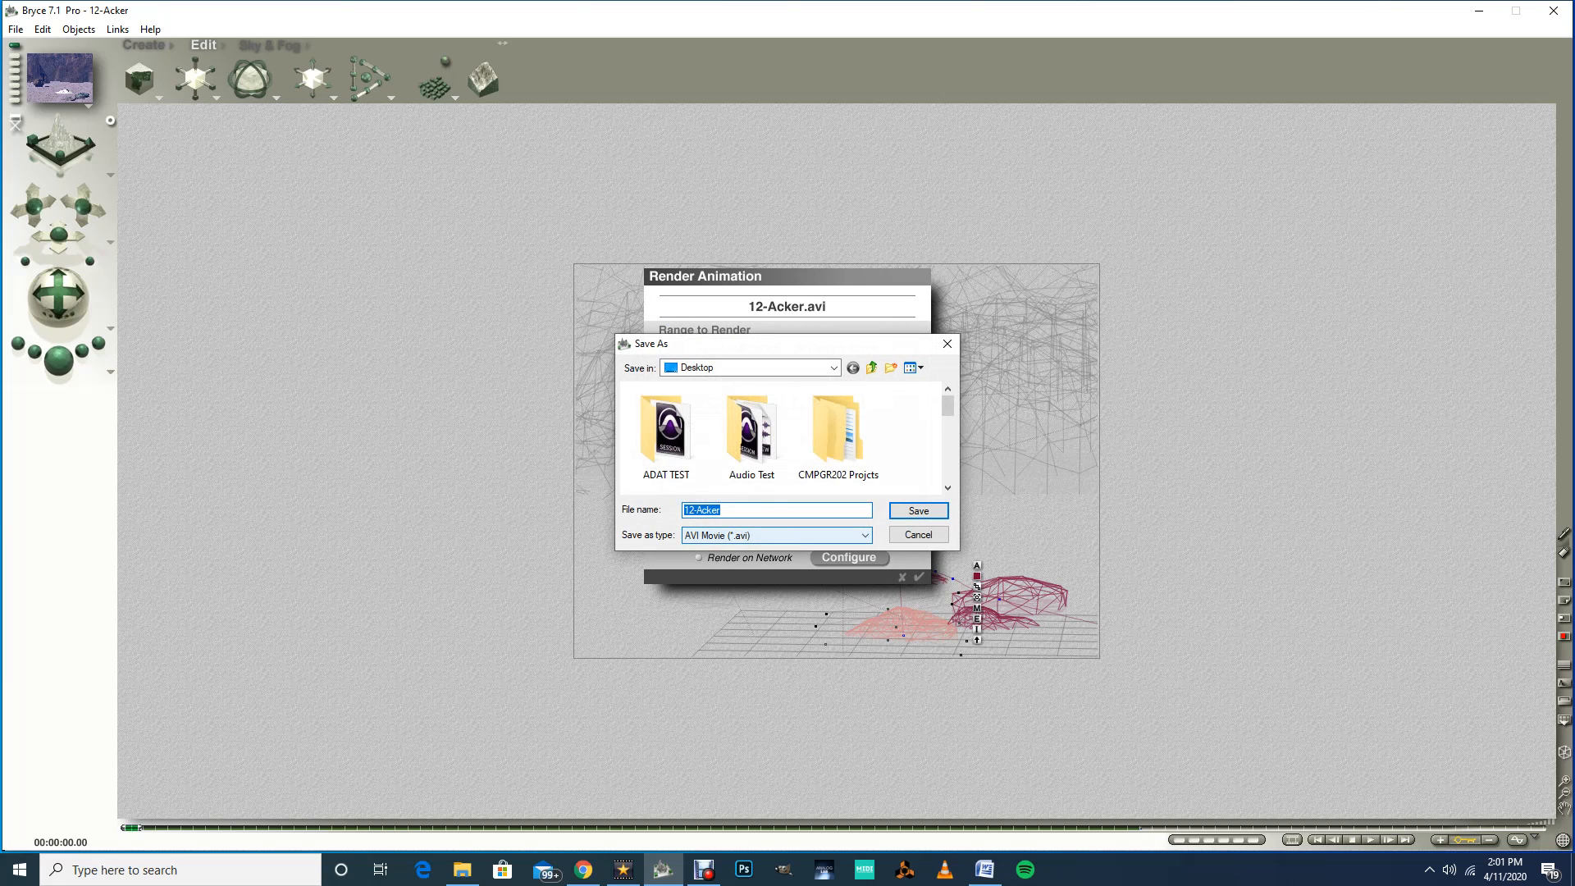
pyautogui.click(918, 511)
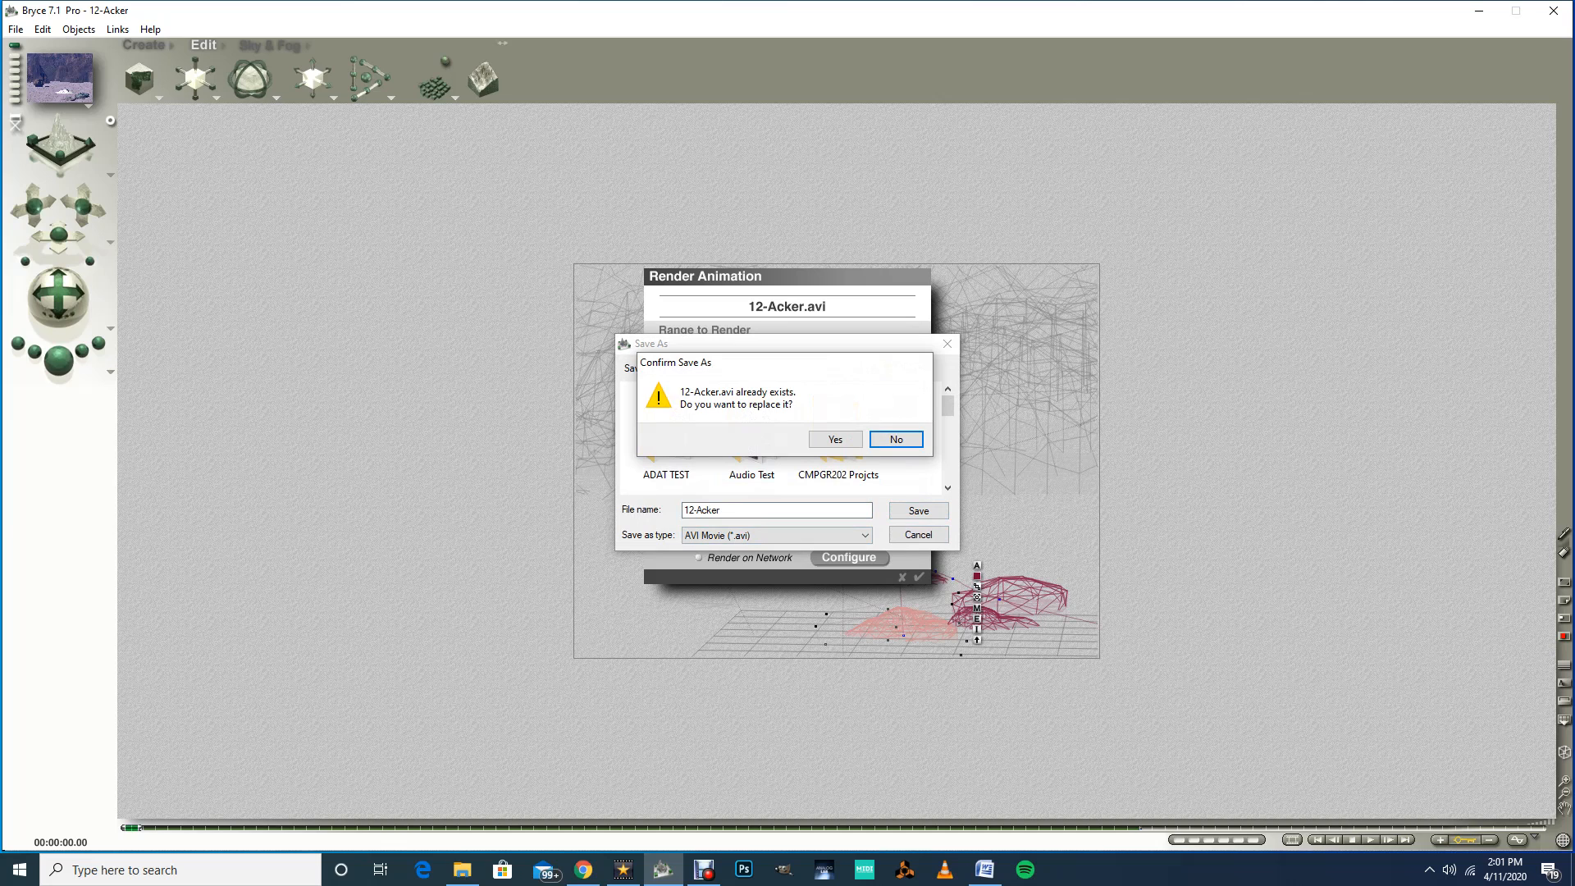
pyautogui.click(835, 439)
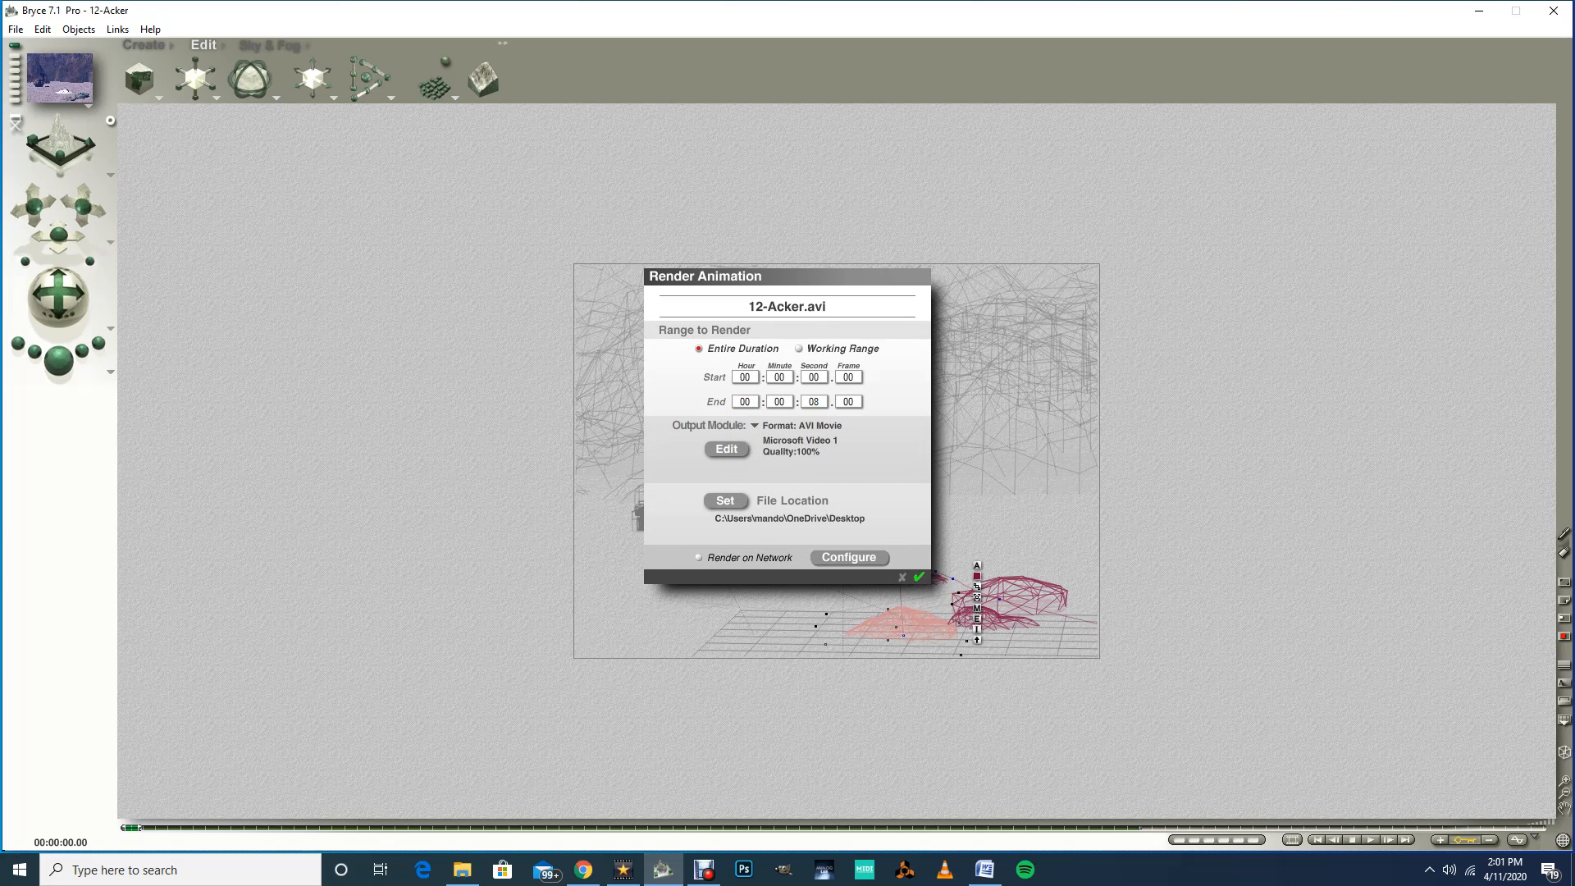
pyautogui.click(919, 576)
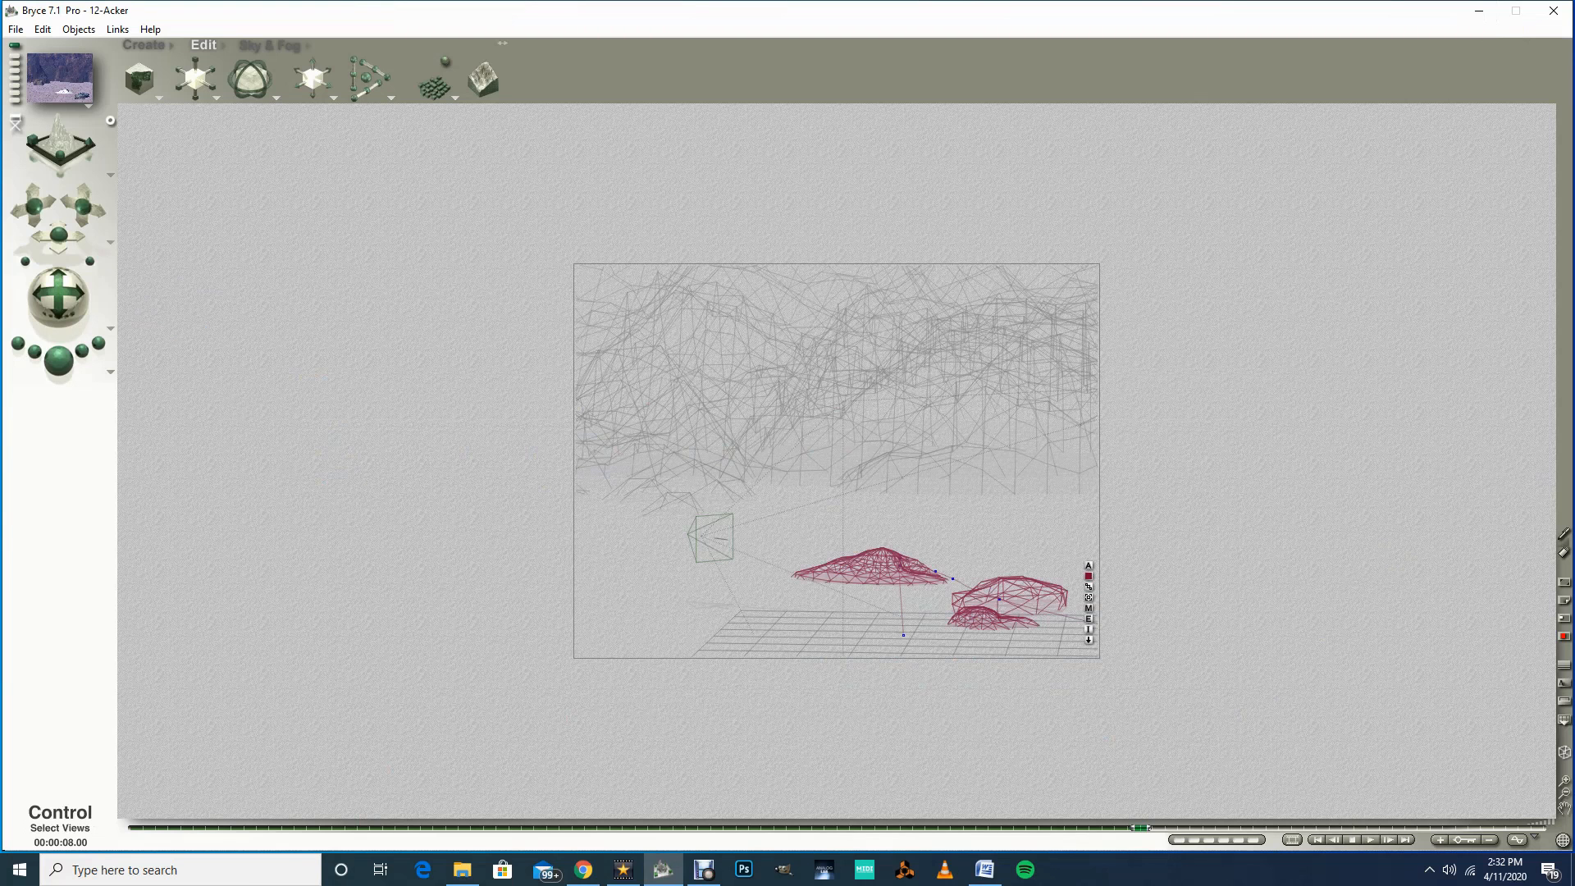
# Step: Save the scene and minimize the program window
pyautogui.click(16, 30)
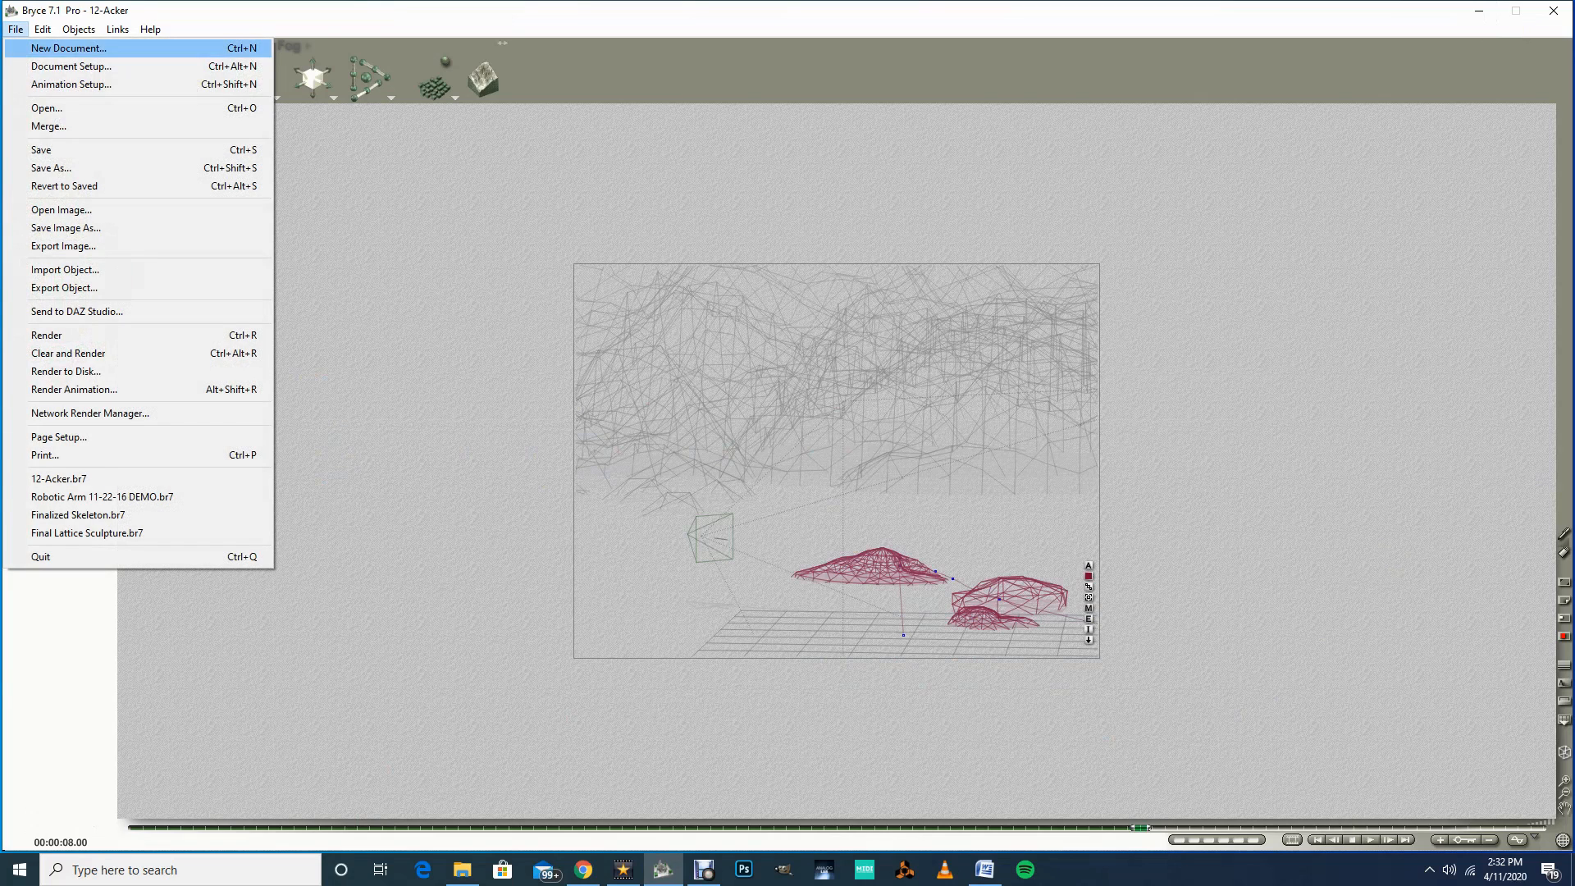
pyautogui.click(41, 150)
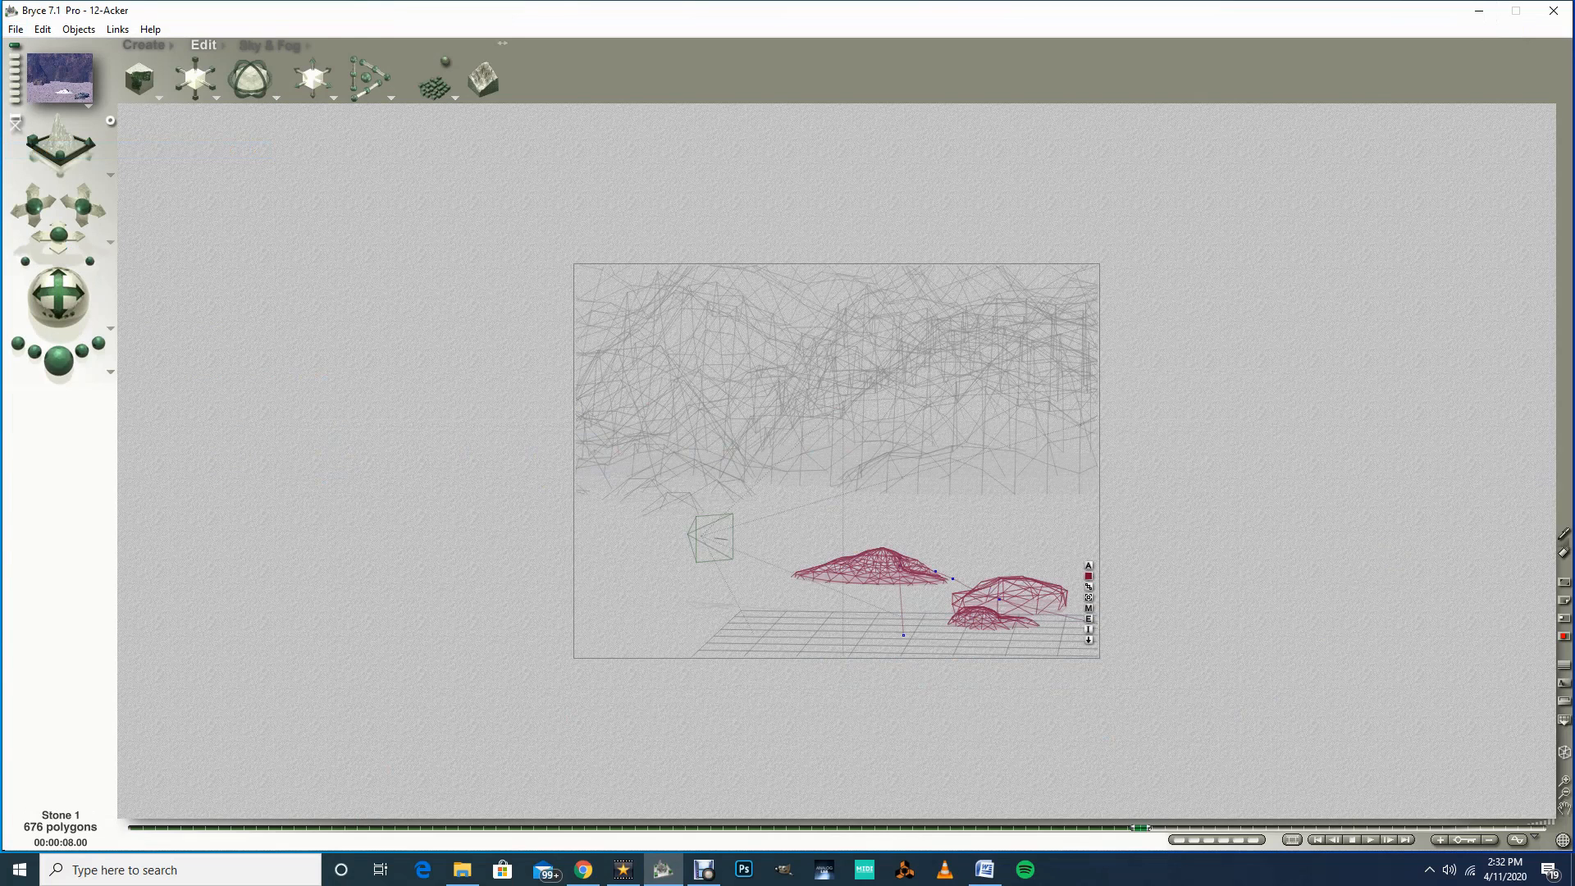
pyautogui.click(1478, 11)
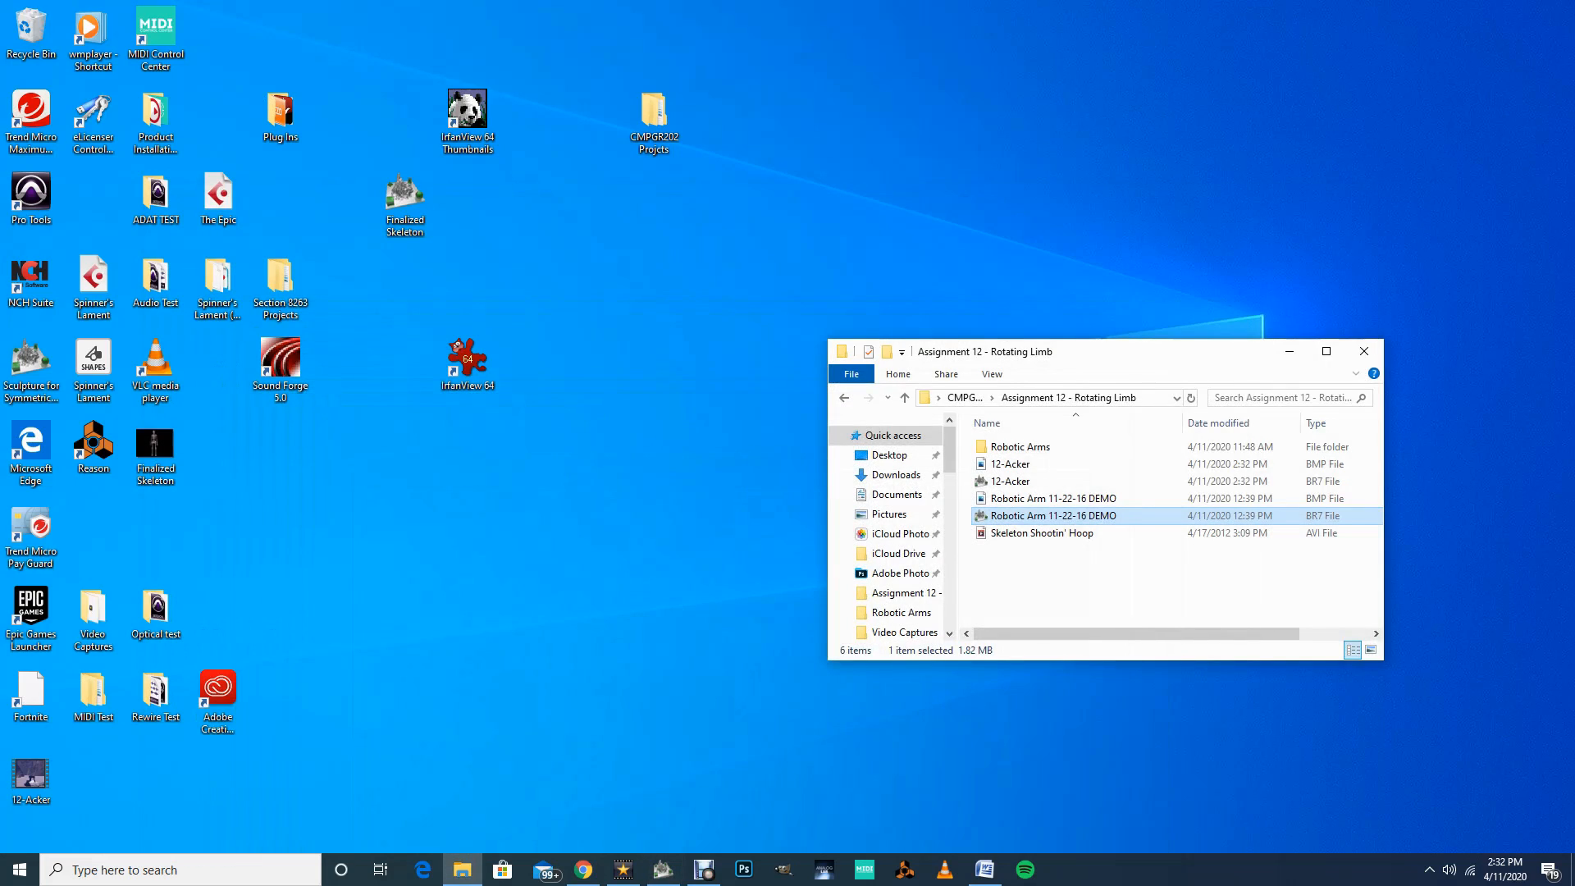
# Step: Move the 12-Acker movie icon on the desktop and try to play it in the default video app
pyautogui.moveTo(31, 775); pyautogui.dragTo(974, 187)
pyautogui.doubleClick(967, 195)
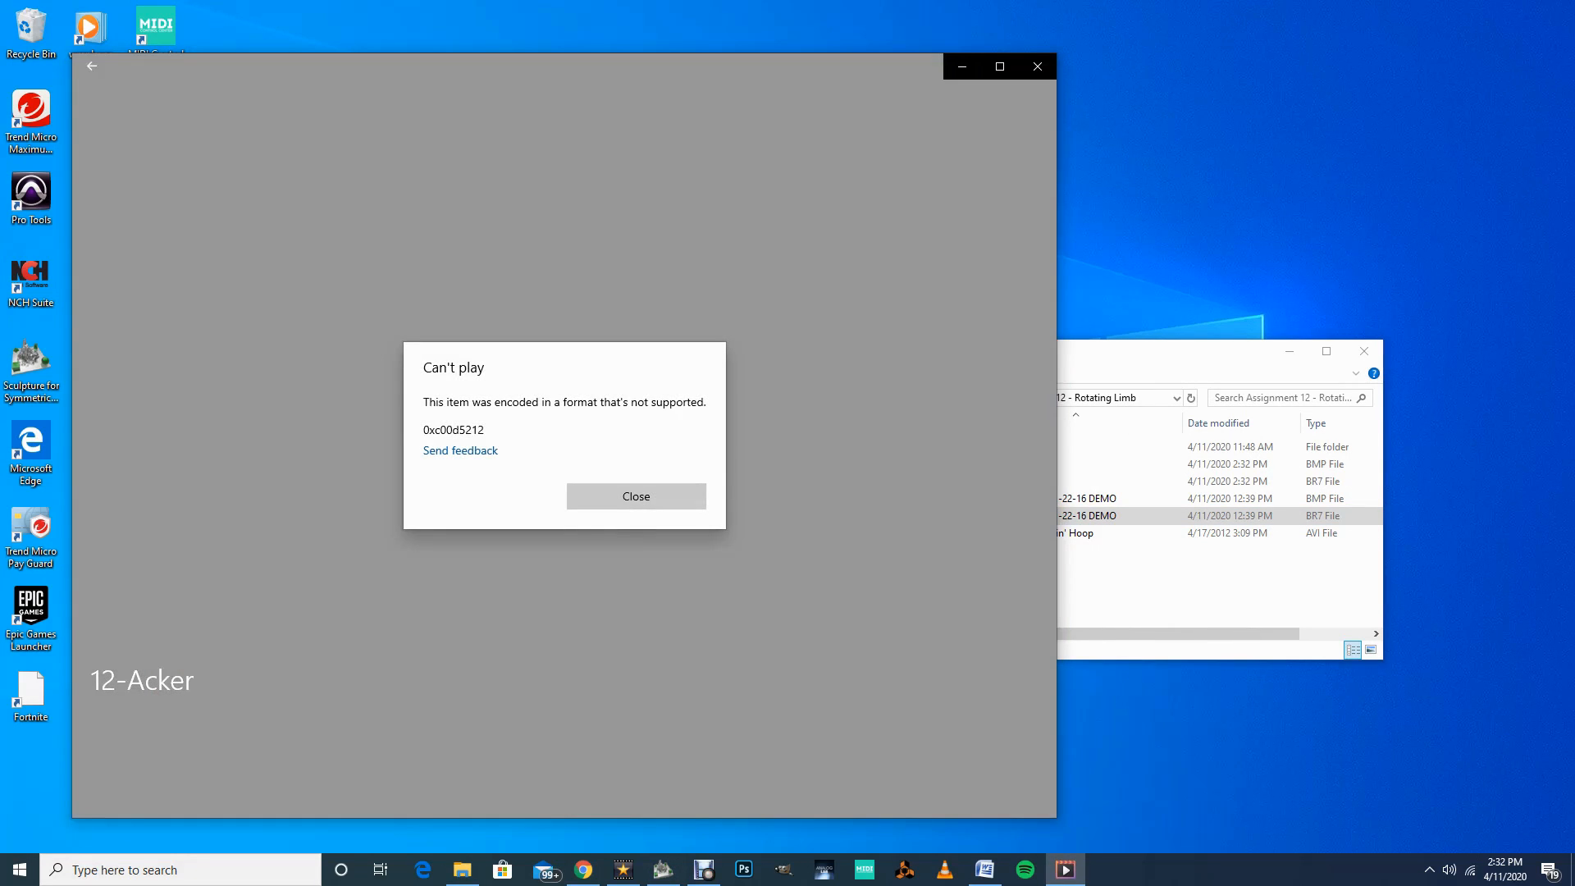
pyautogui.click(1038, 66)
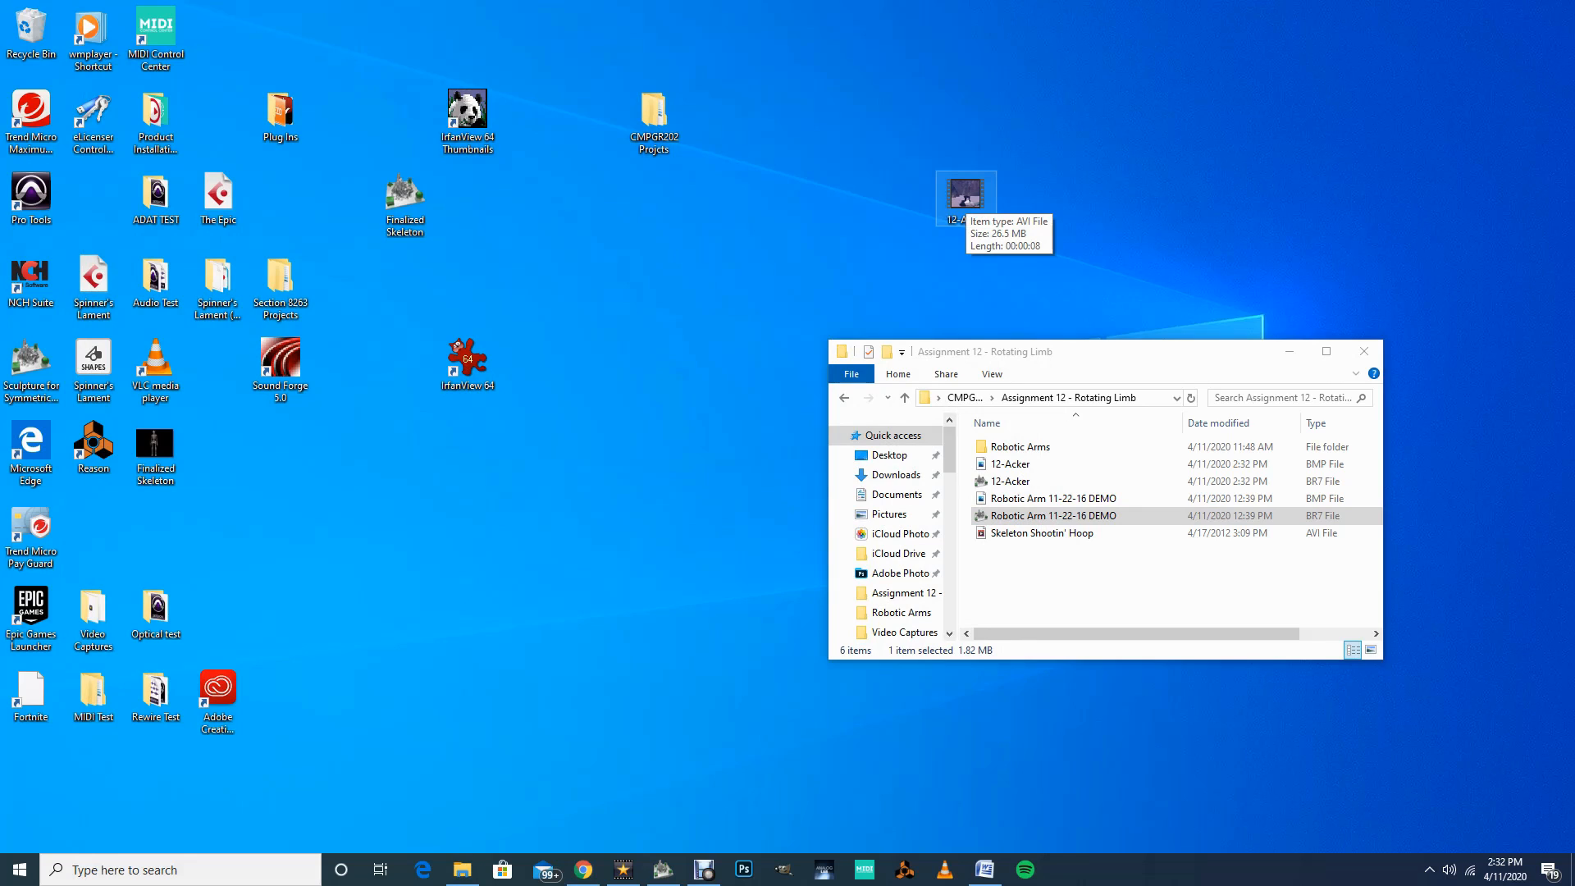
# Step: Open the 12-Acker movie with VLC media player, watch the rendered animation, and close the player
pyautogui.rightClick(965, 195)
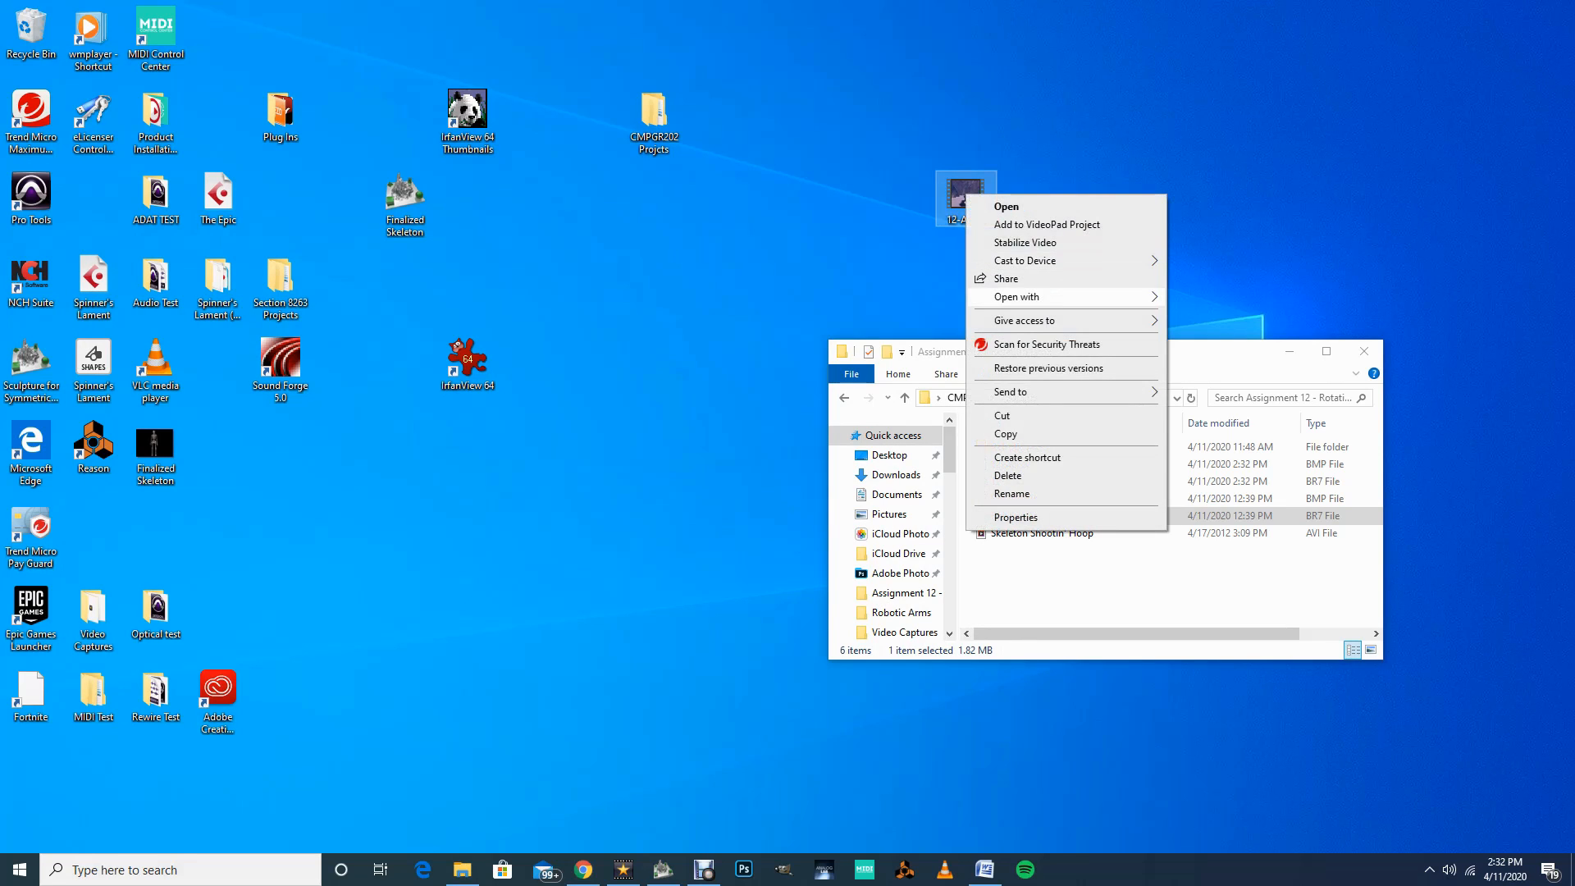
pyautogui.moveTo(1017, 296)
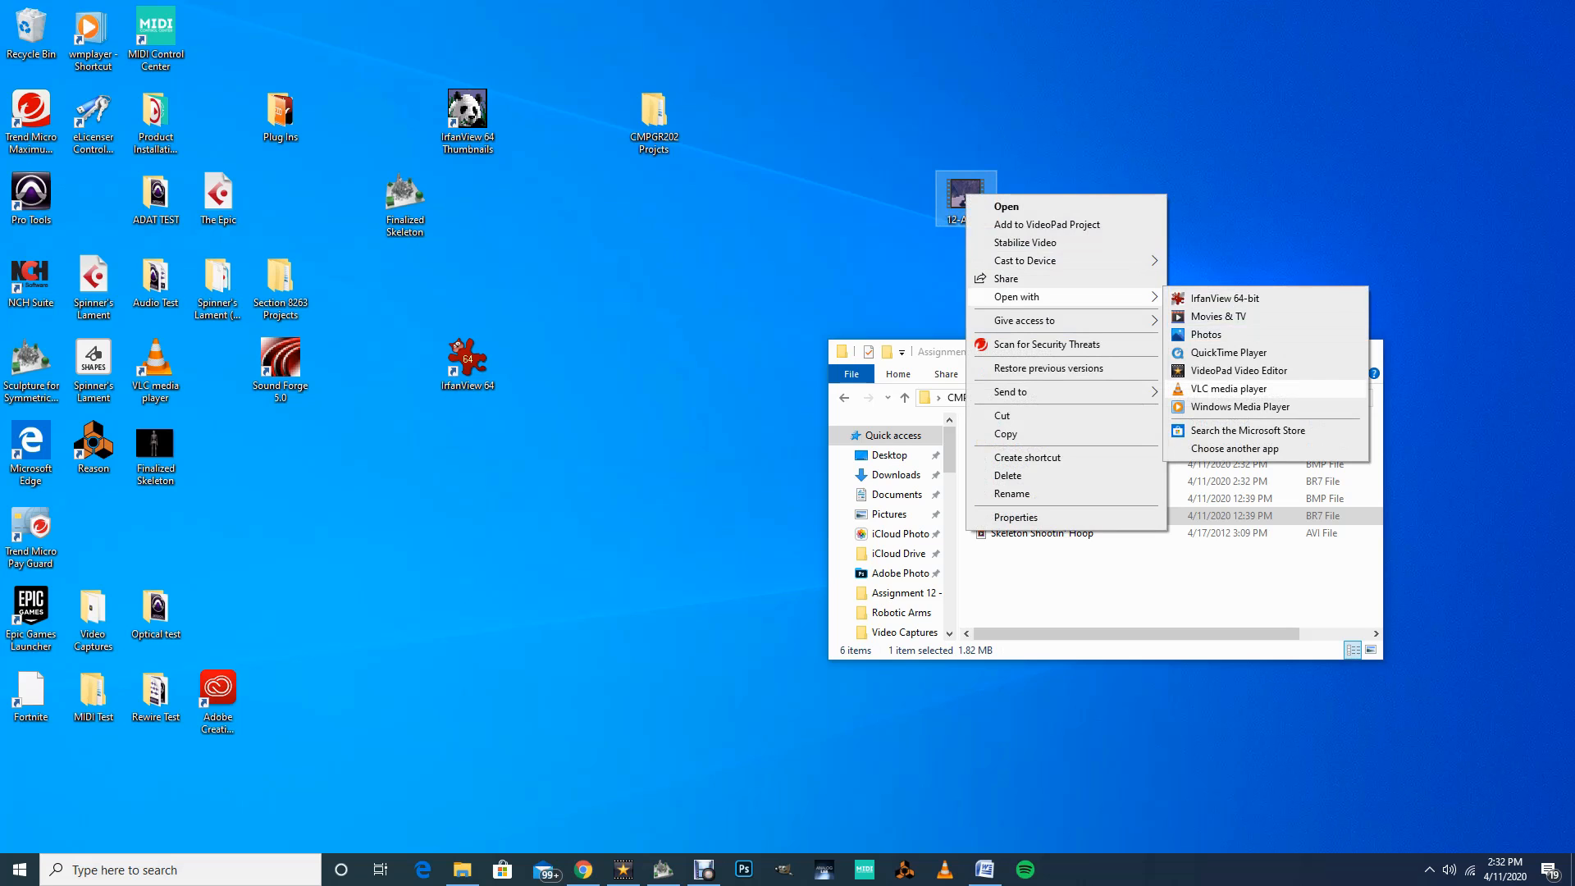
pyautogui.click(1228, 388)
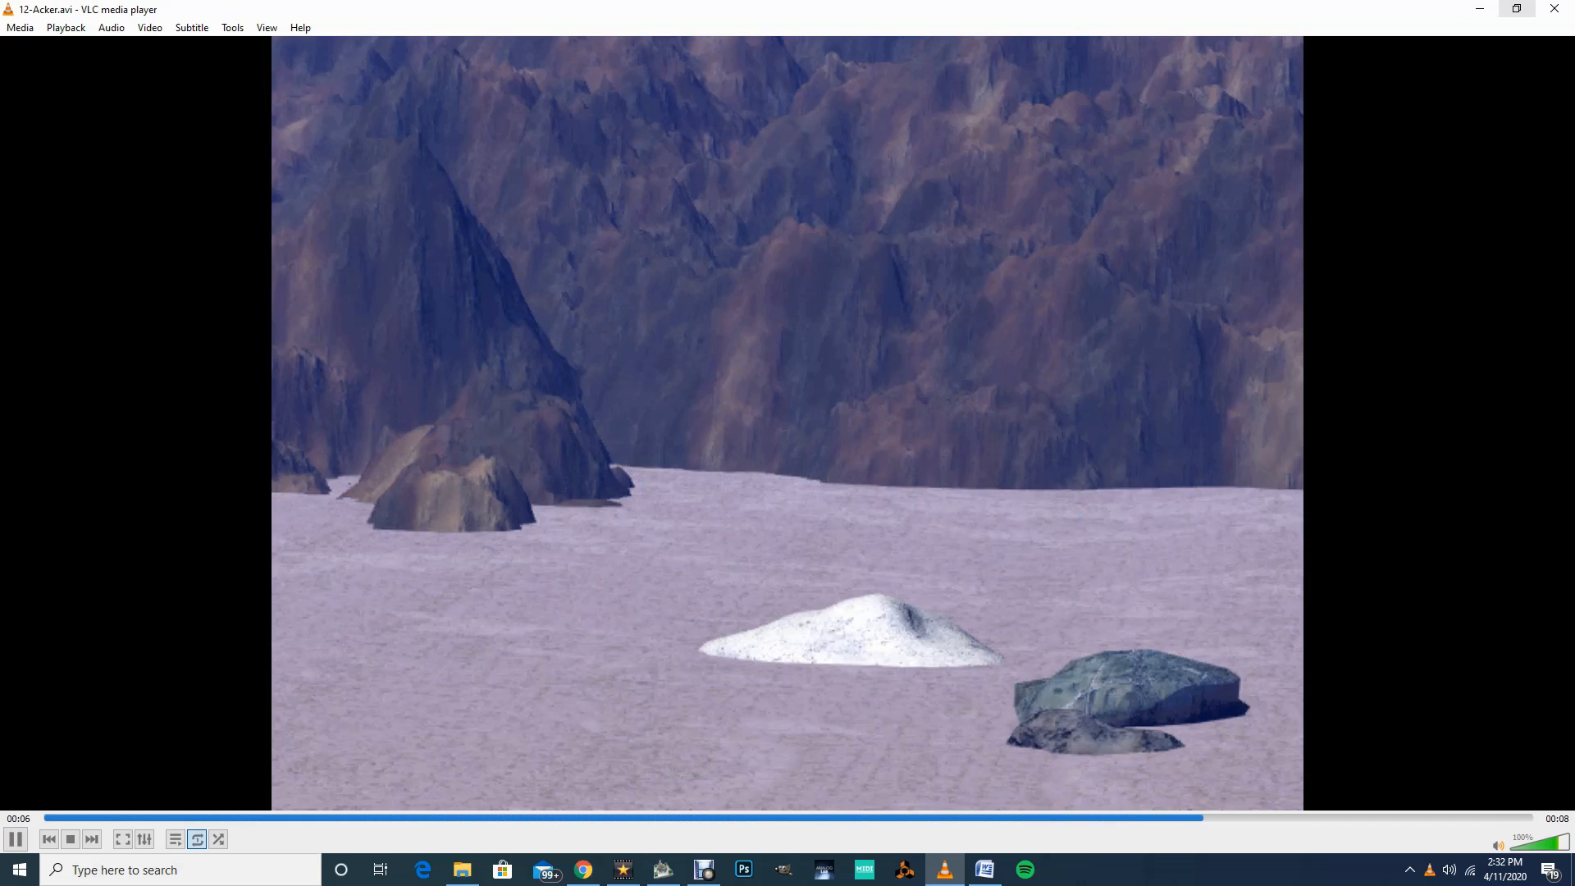
pyautogui.click(1554, 8)
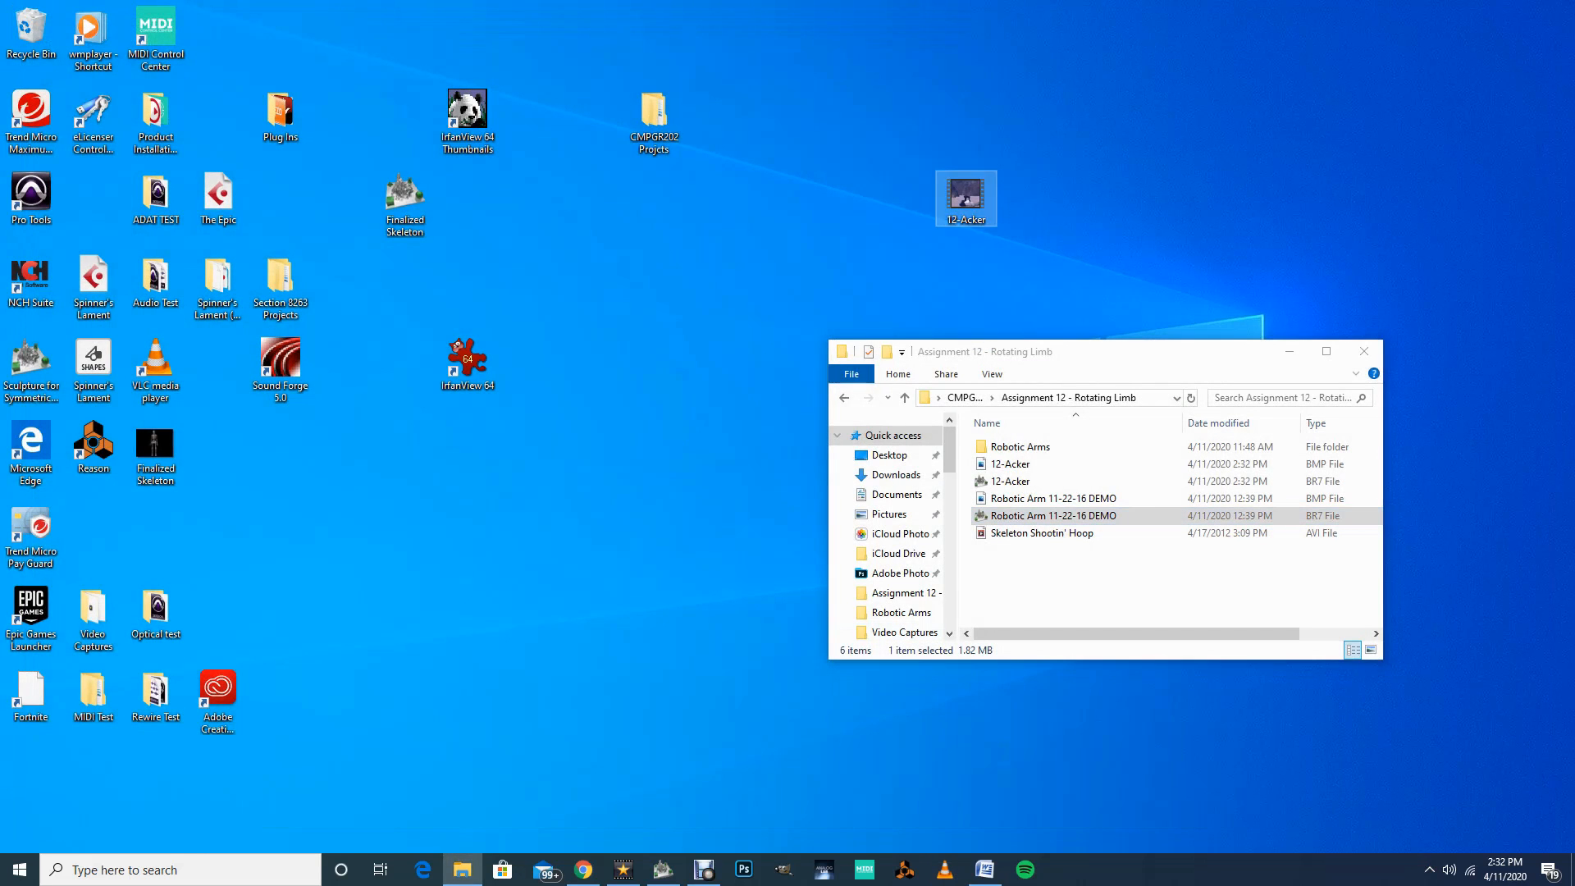